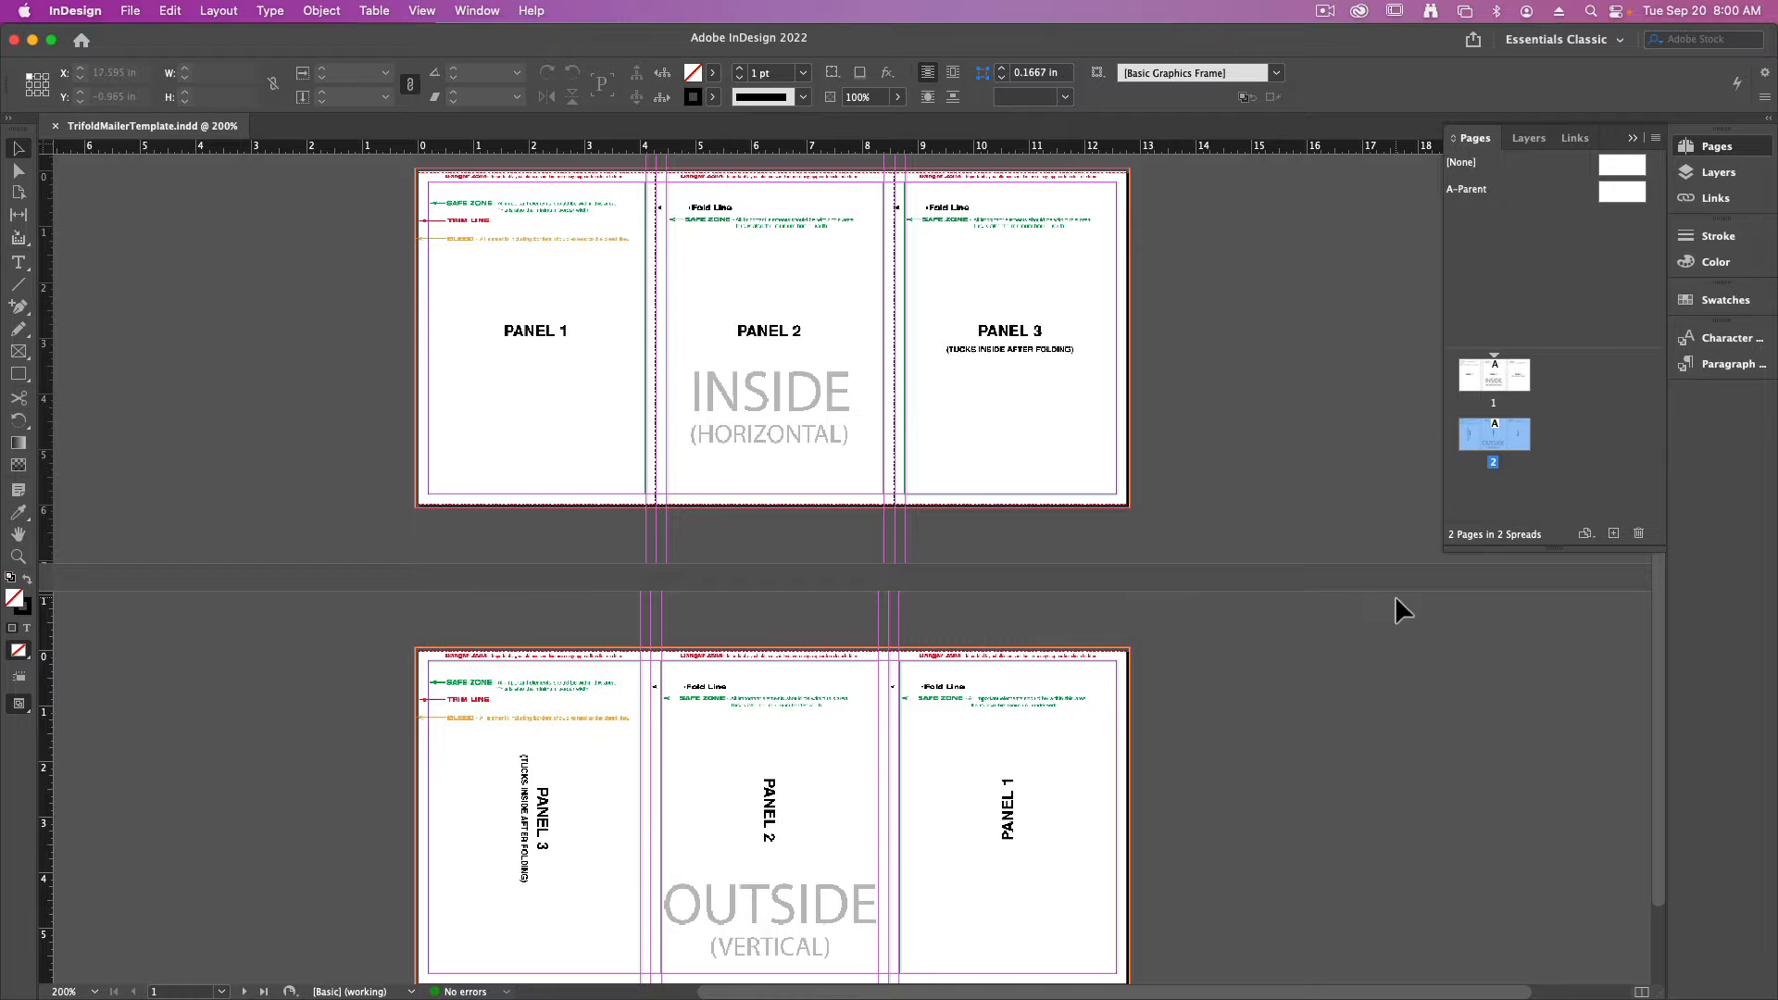
- Set the document's display performance to High Quality Display
key(super+equal)
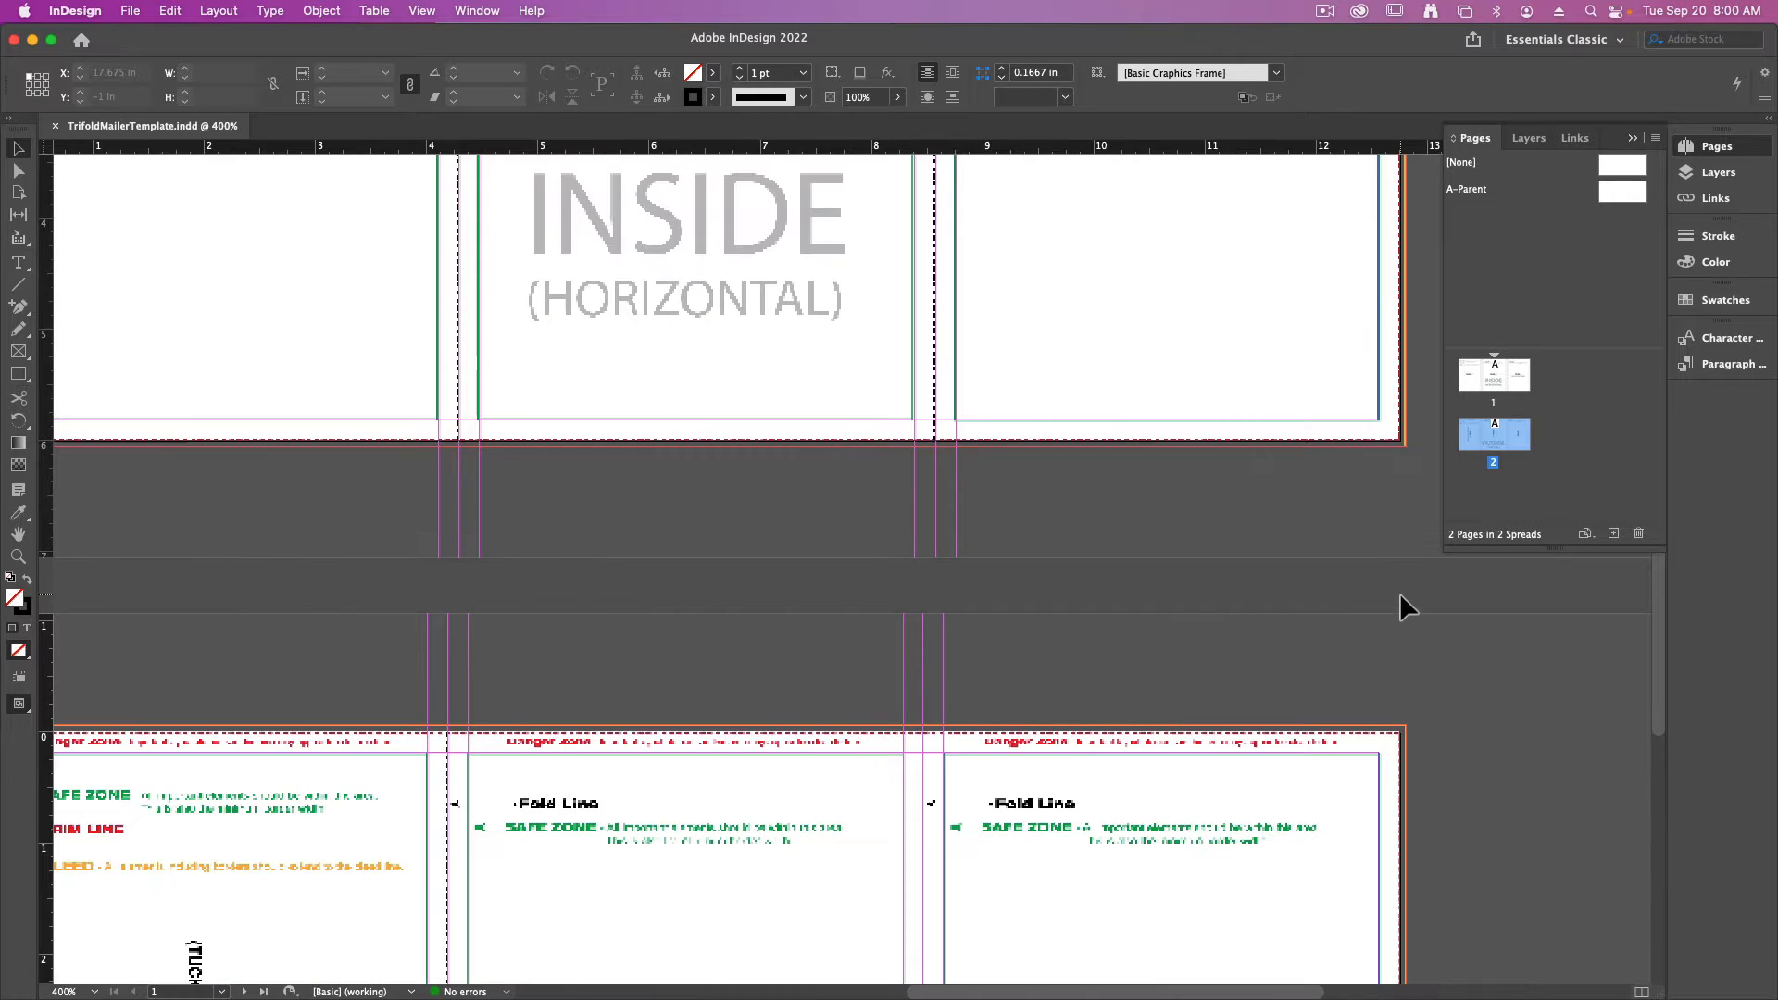
drag(1163, 385, 1074, 766)
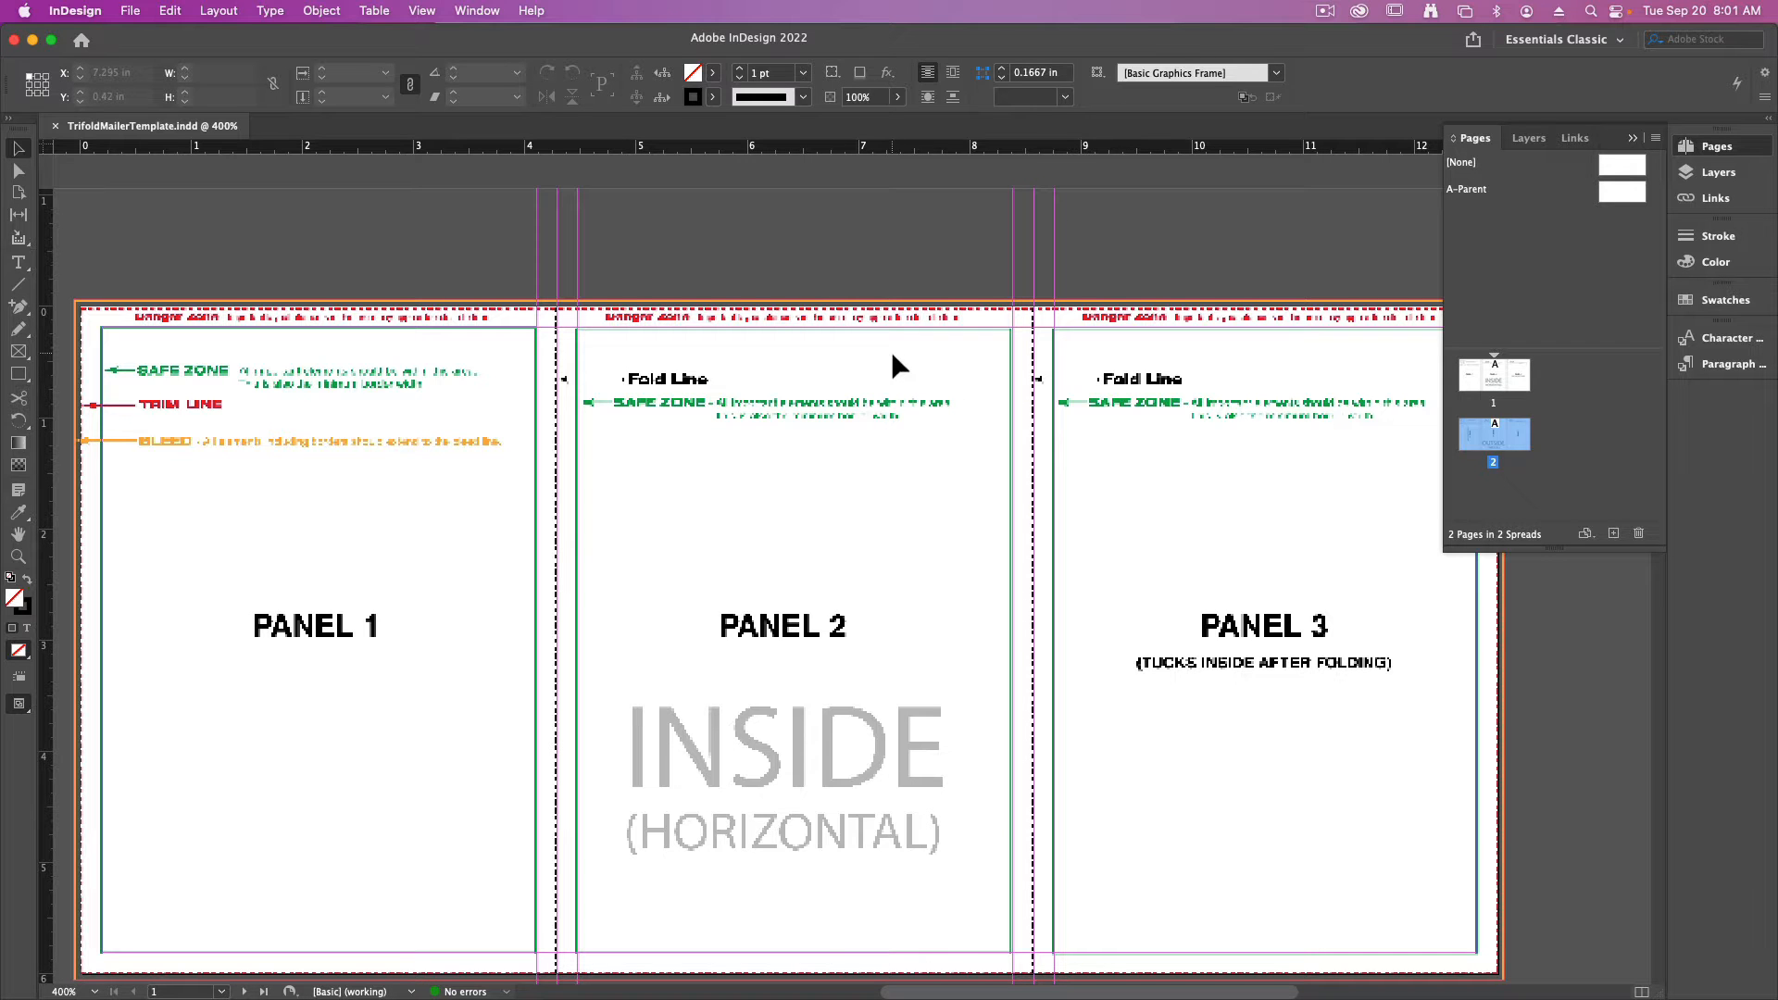
click(418, 10)
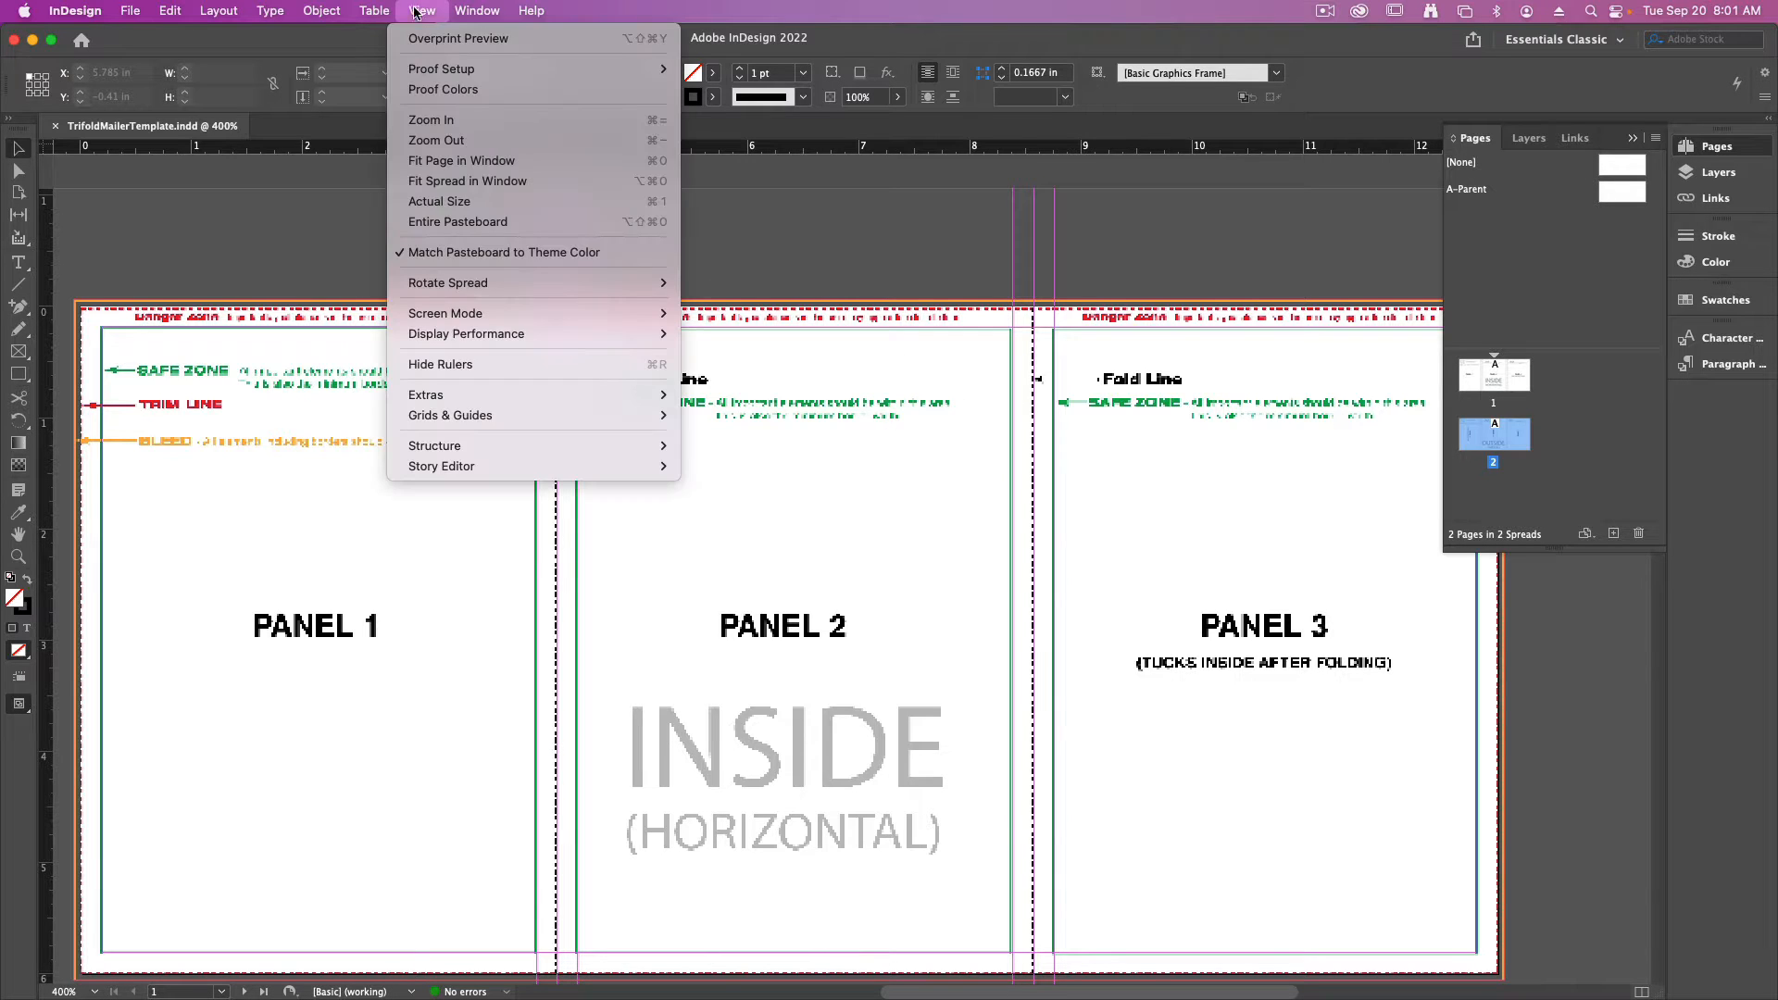
mouse_move(503, 334)
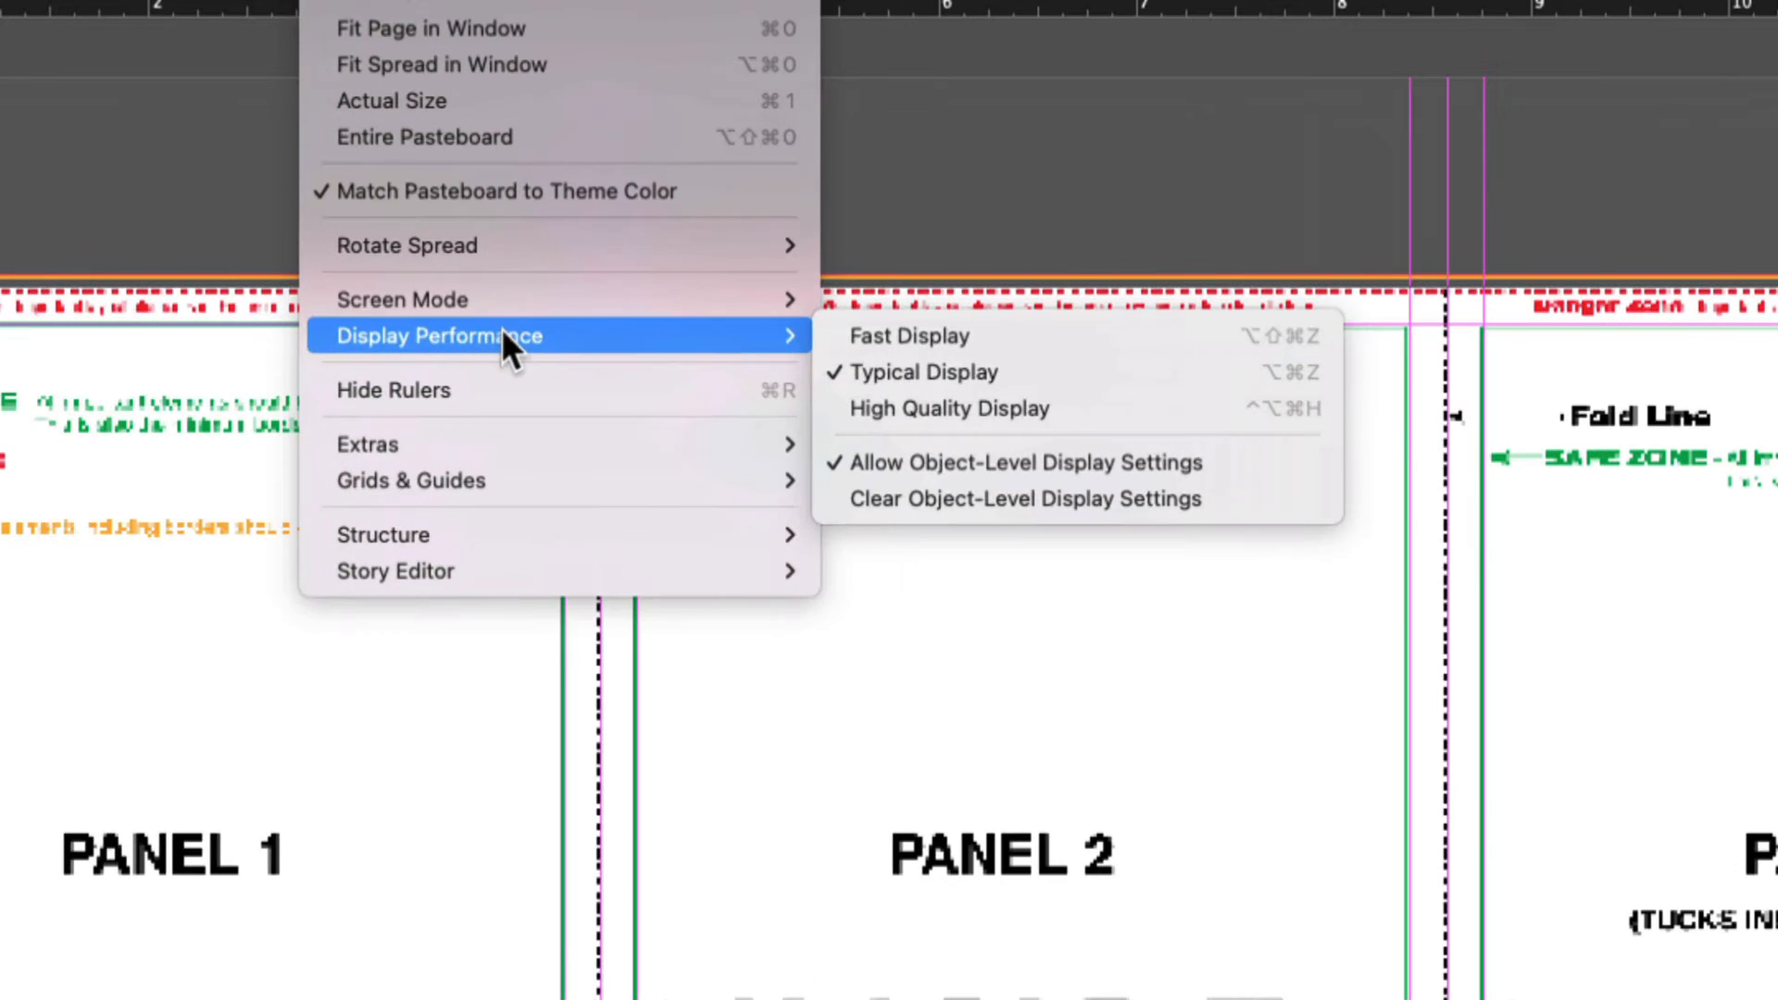
click(934, 409)
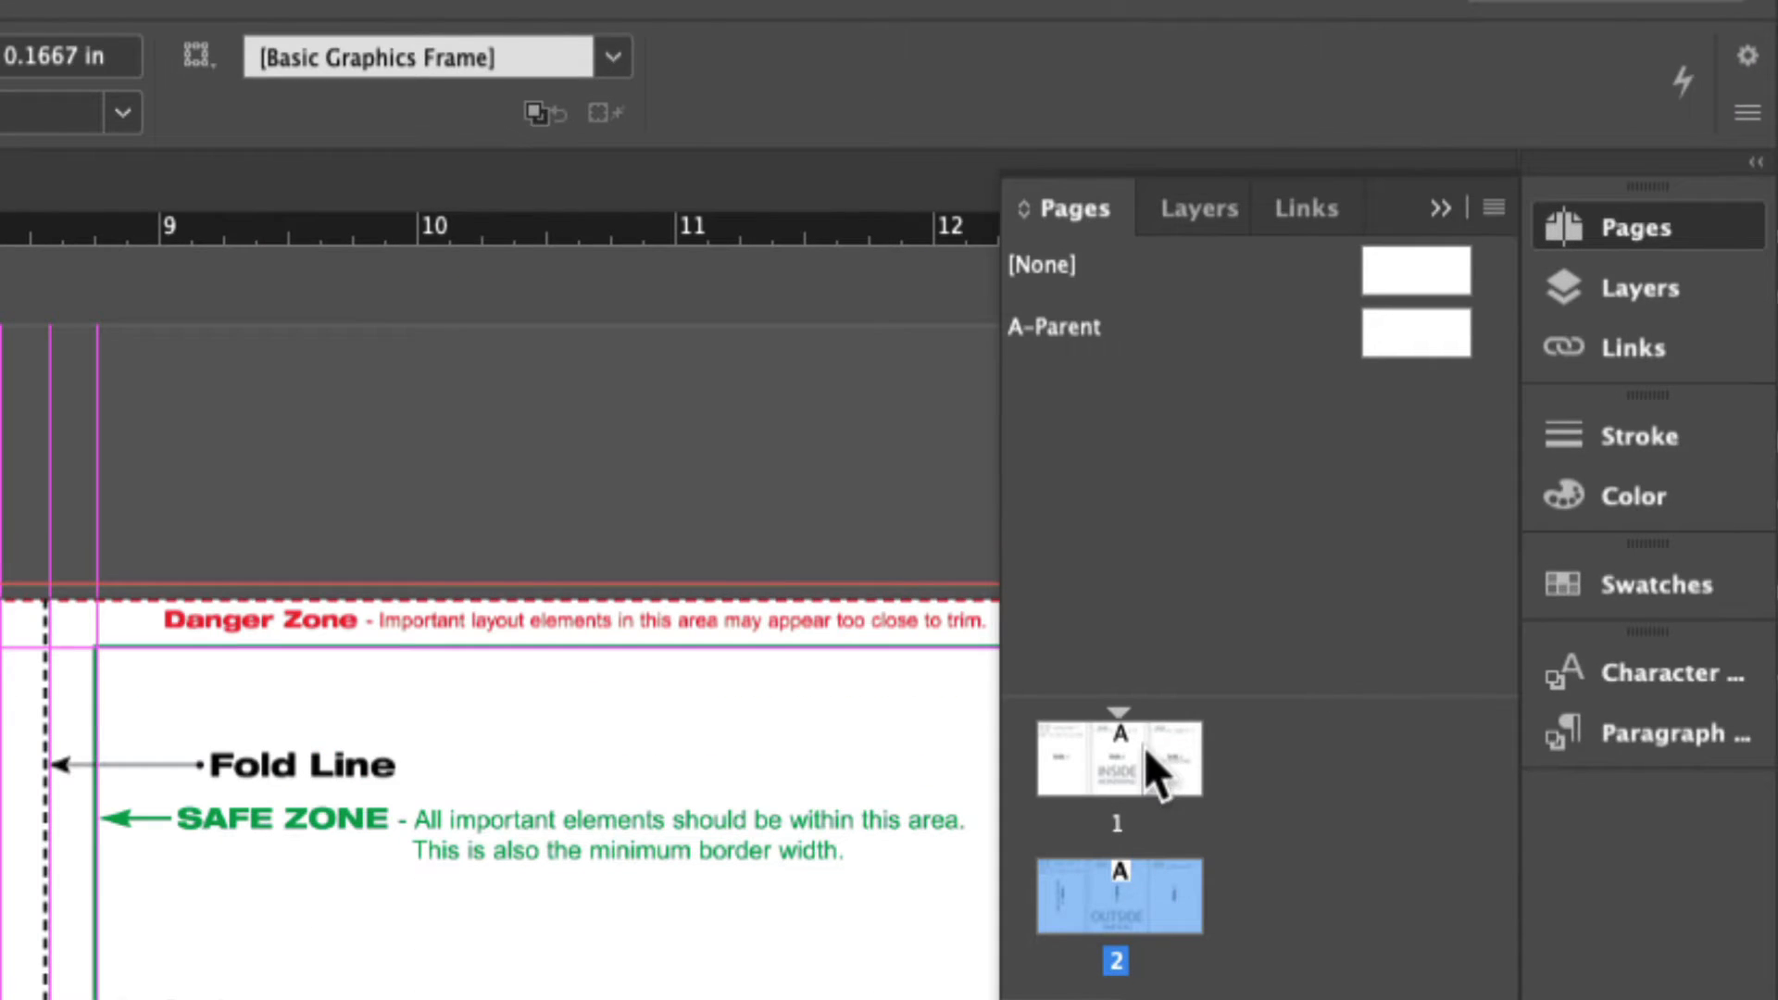
- Check the page with the locked DOCUMENT TEMPLATE layer hidden and shown, keeping USE THIS LAYER as the active layer
click(1205, 212)
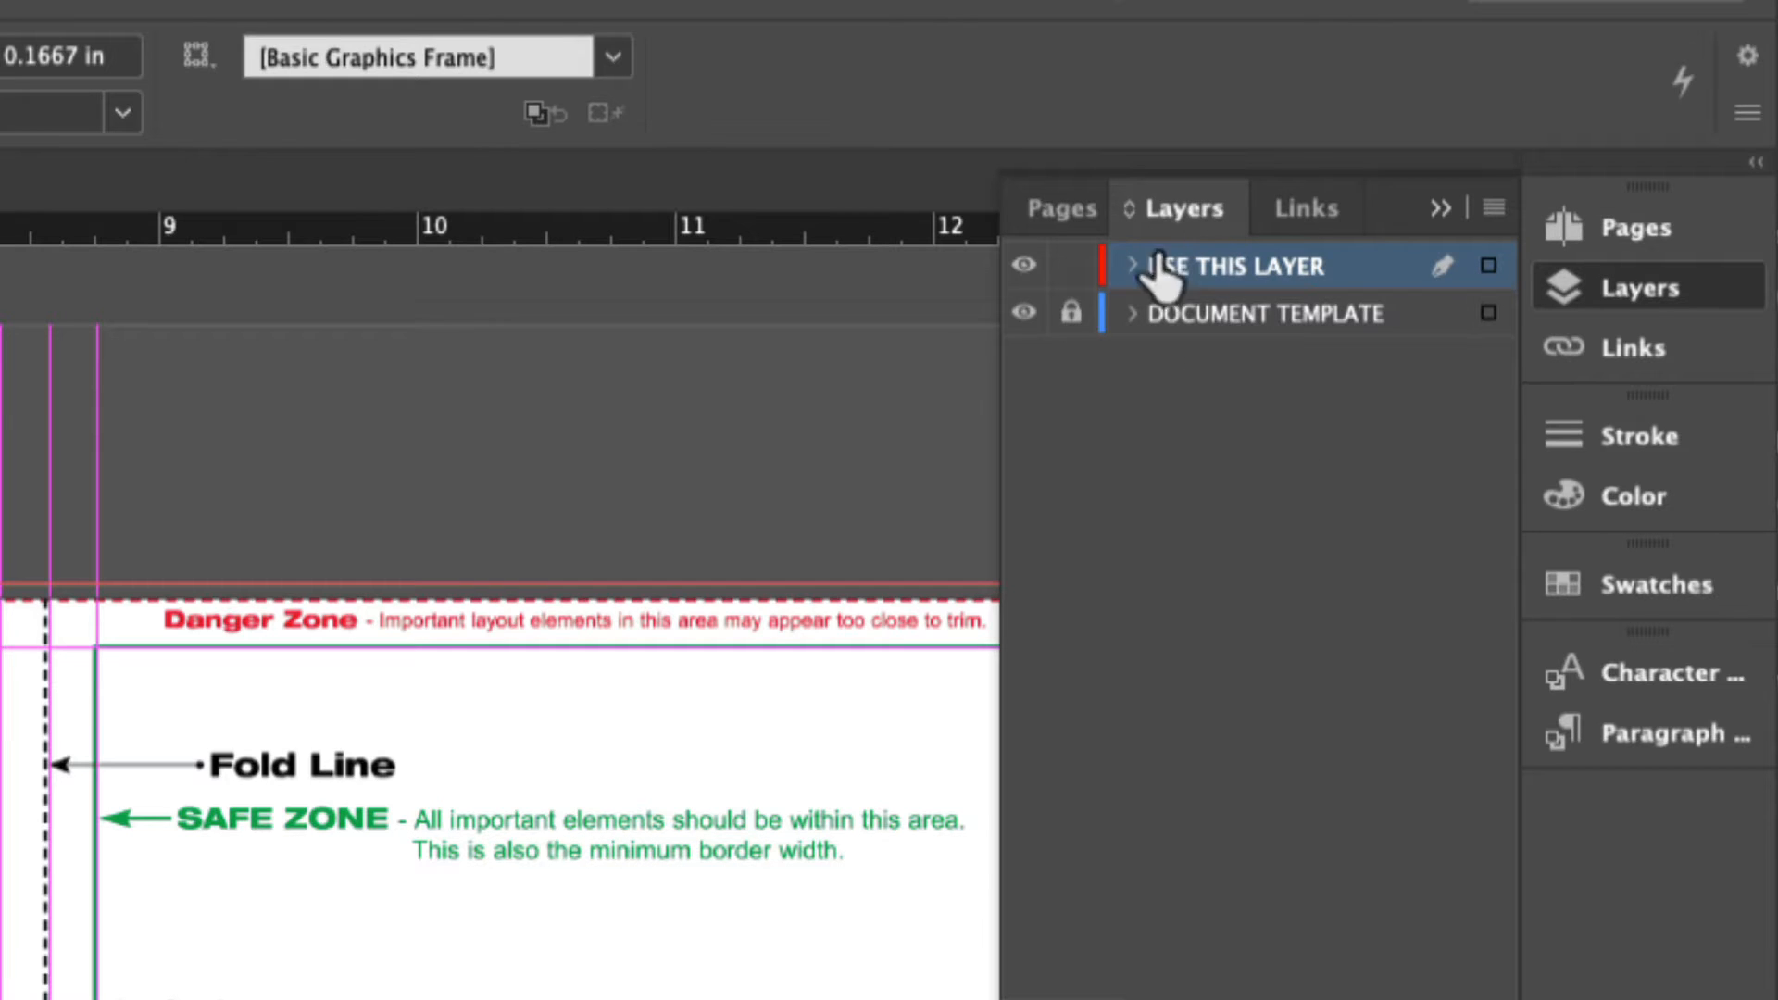
click(1024, 313)
click(1024, 315)
click(1024, 315)
click(1228, 268)
click(1206, 317)
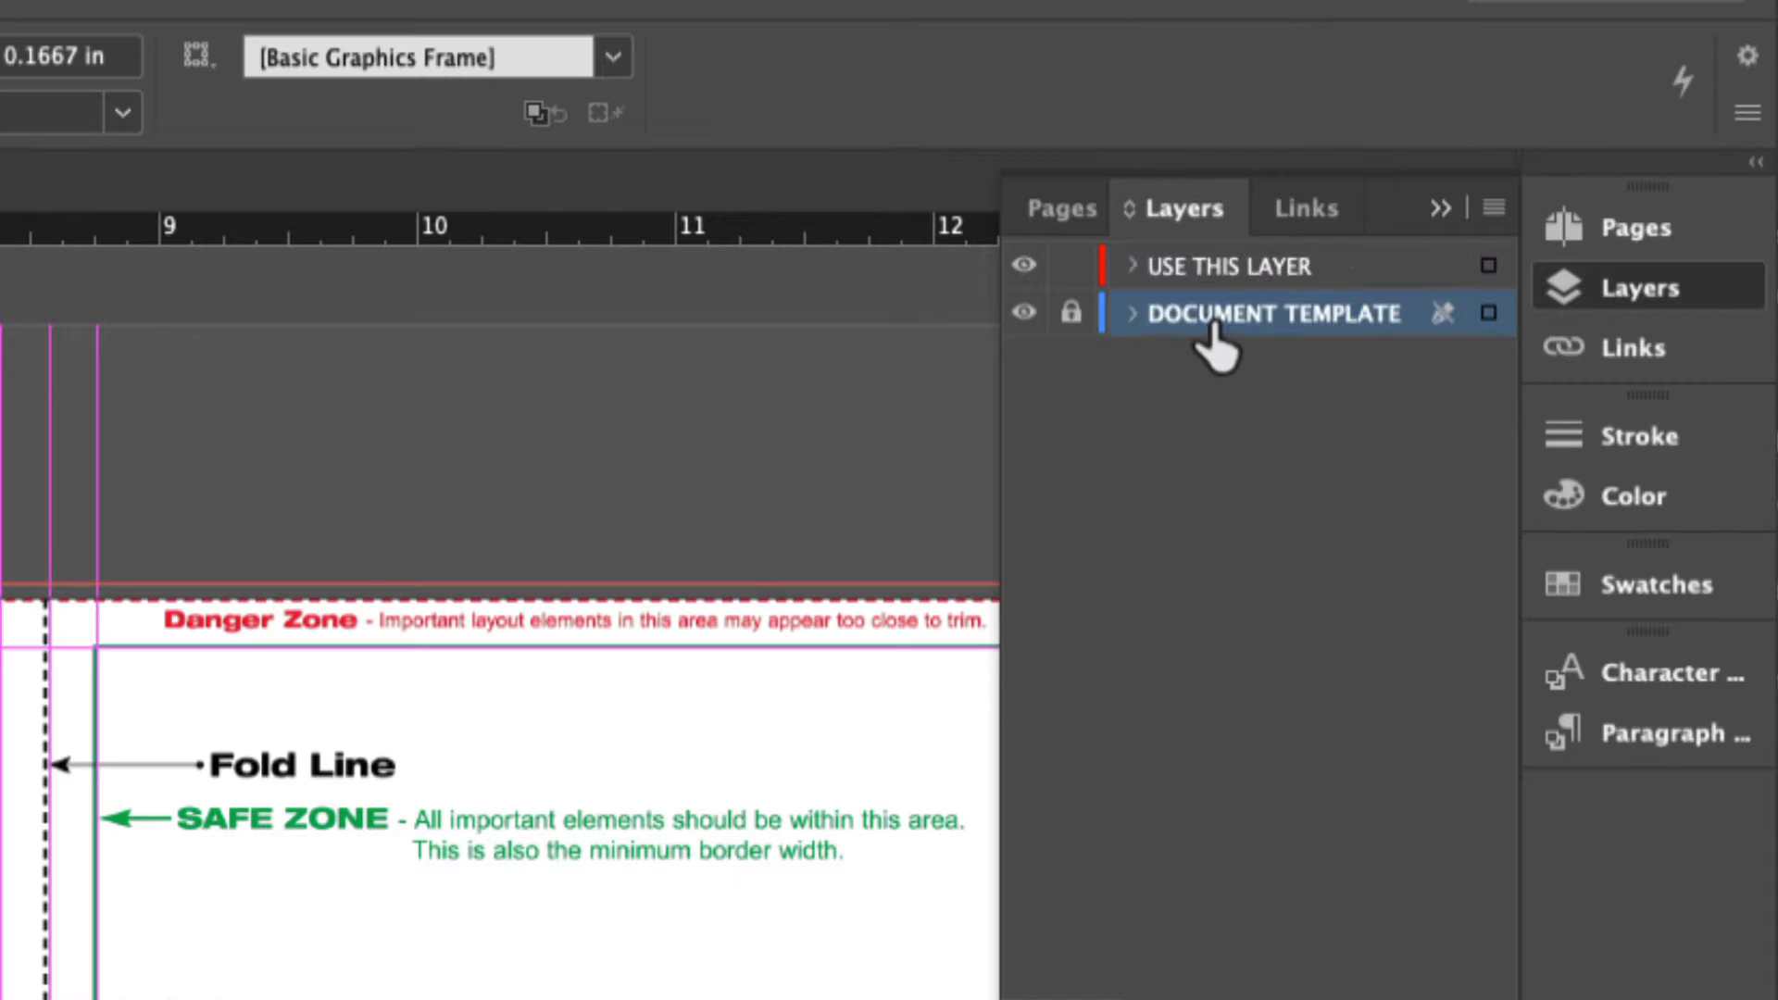
click(1173, 272)
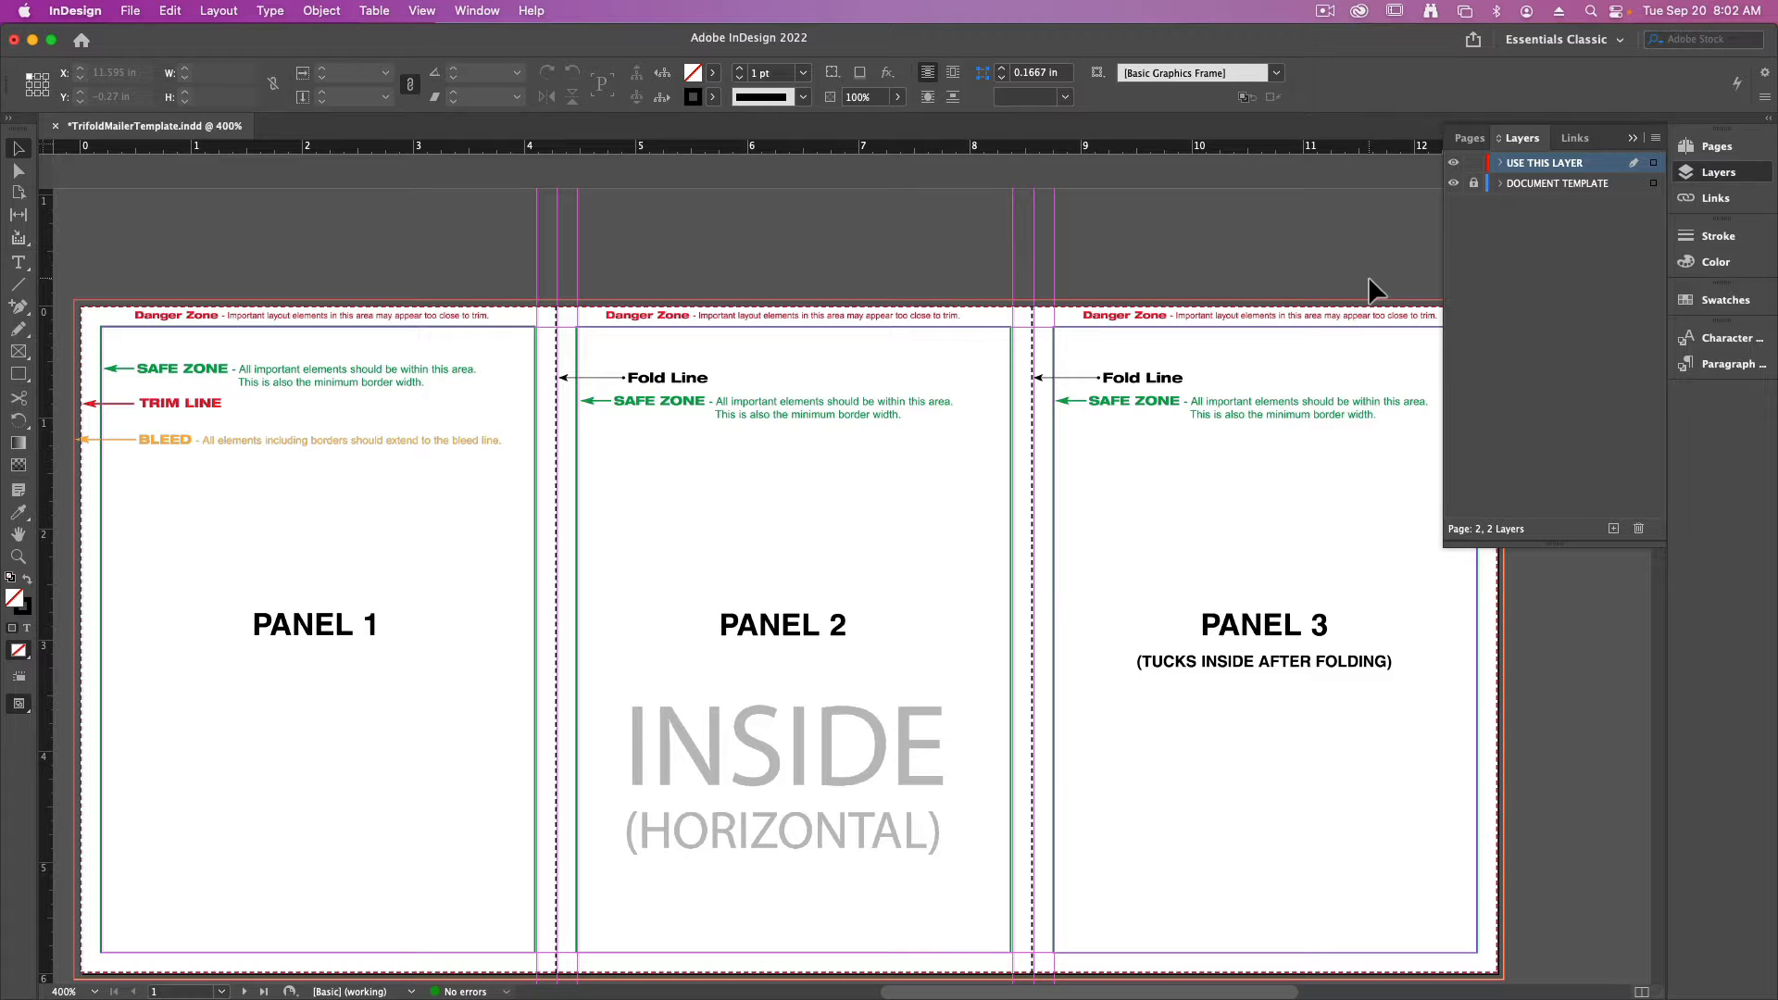
click(1453, 182)
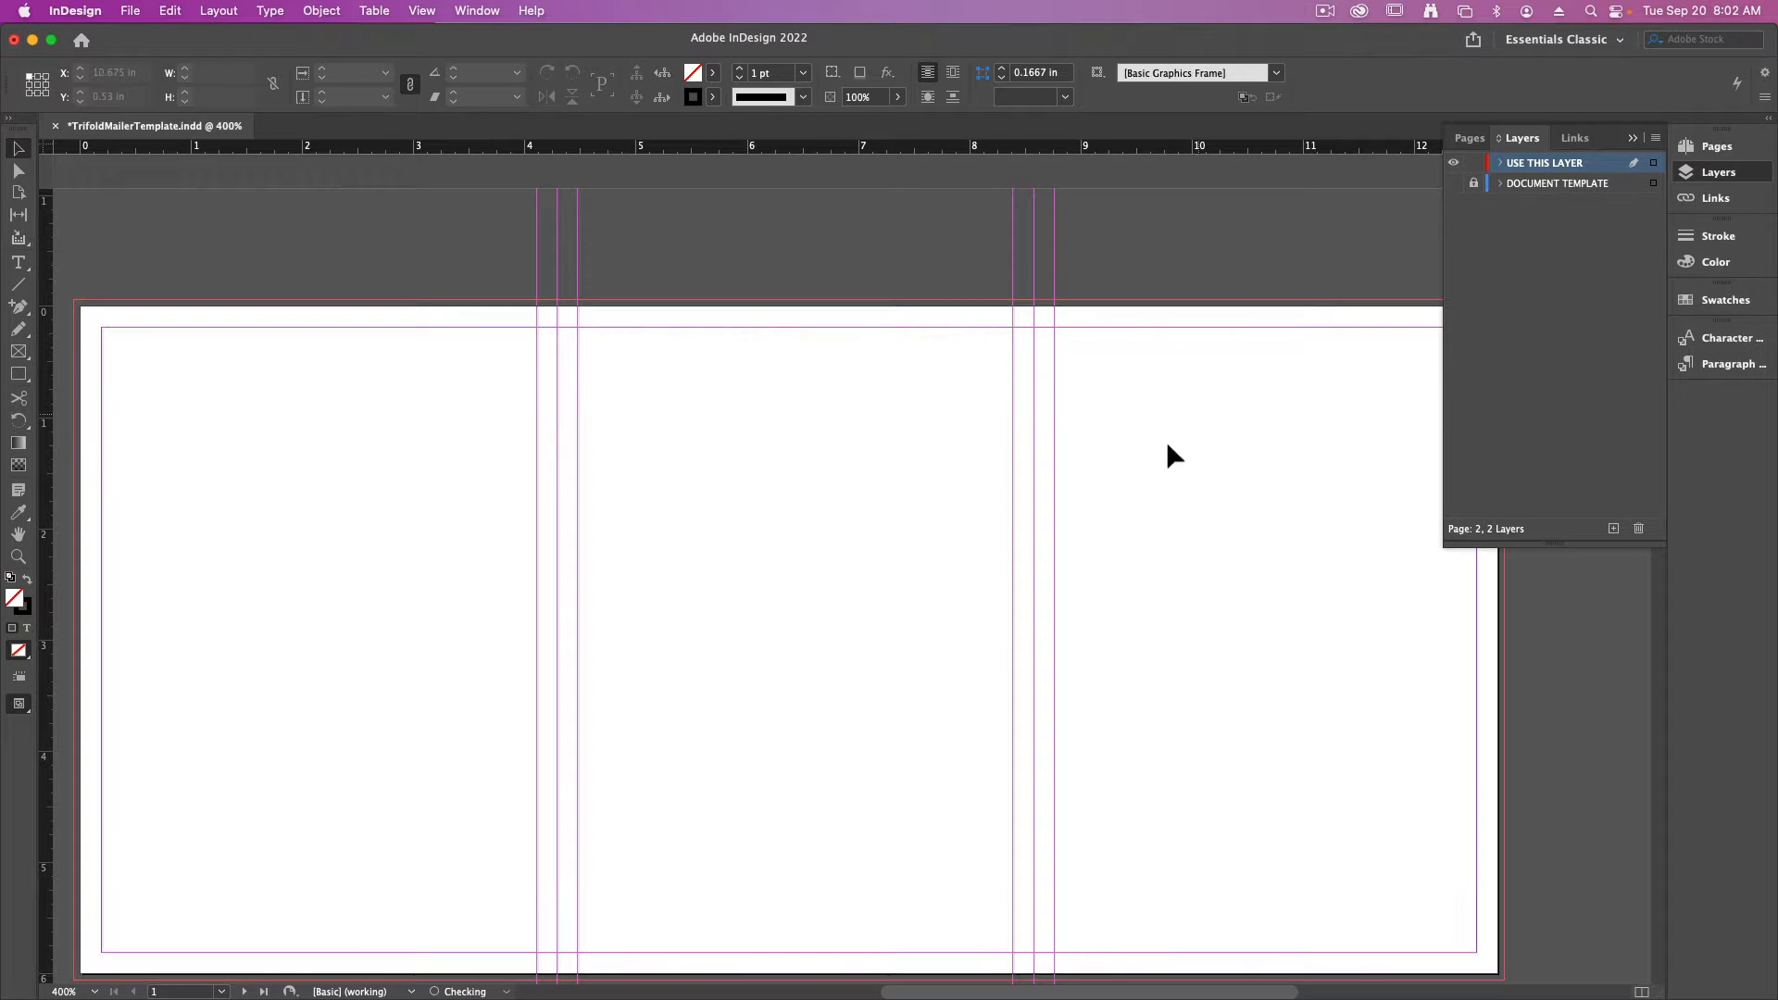
click(1453, 183)
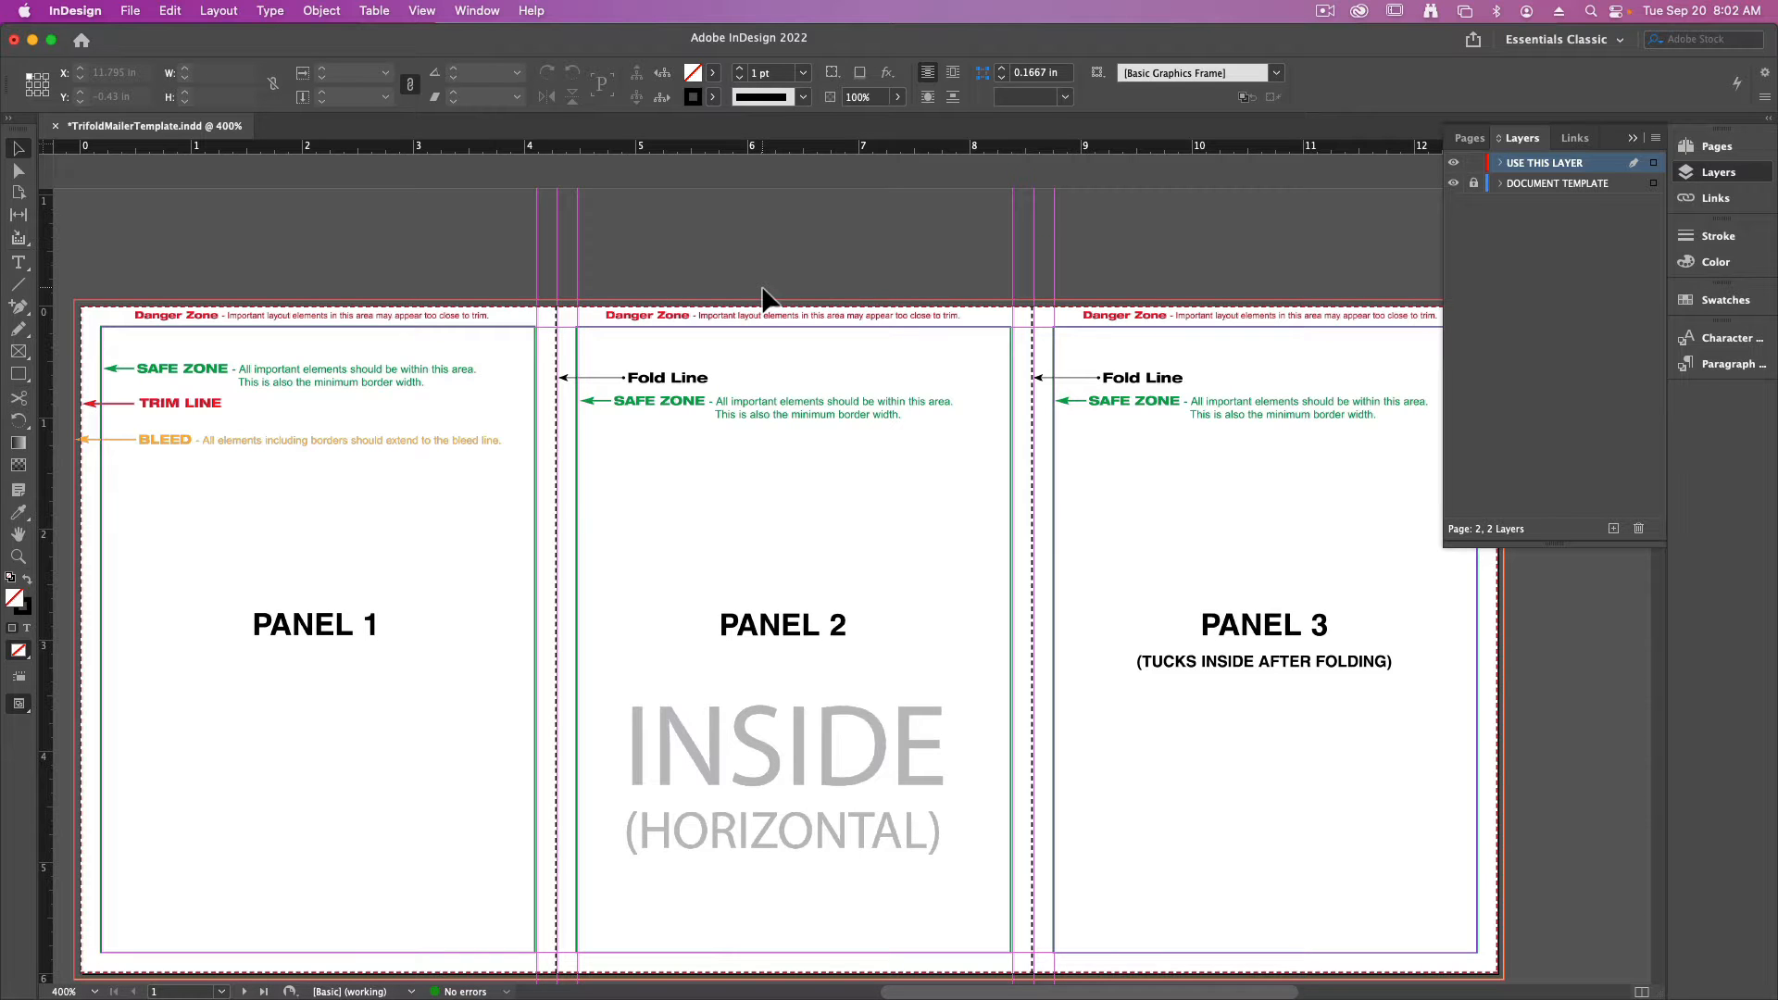
- Rotate the spread view of page 2, the vertical outside layout, by 90° CW
scroll(887, 627, down, 6)
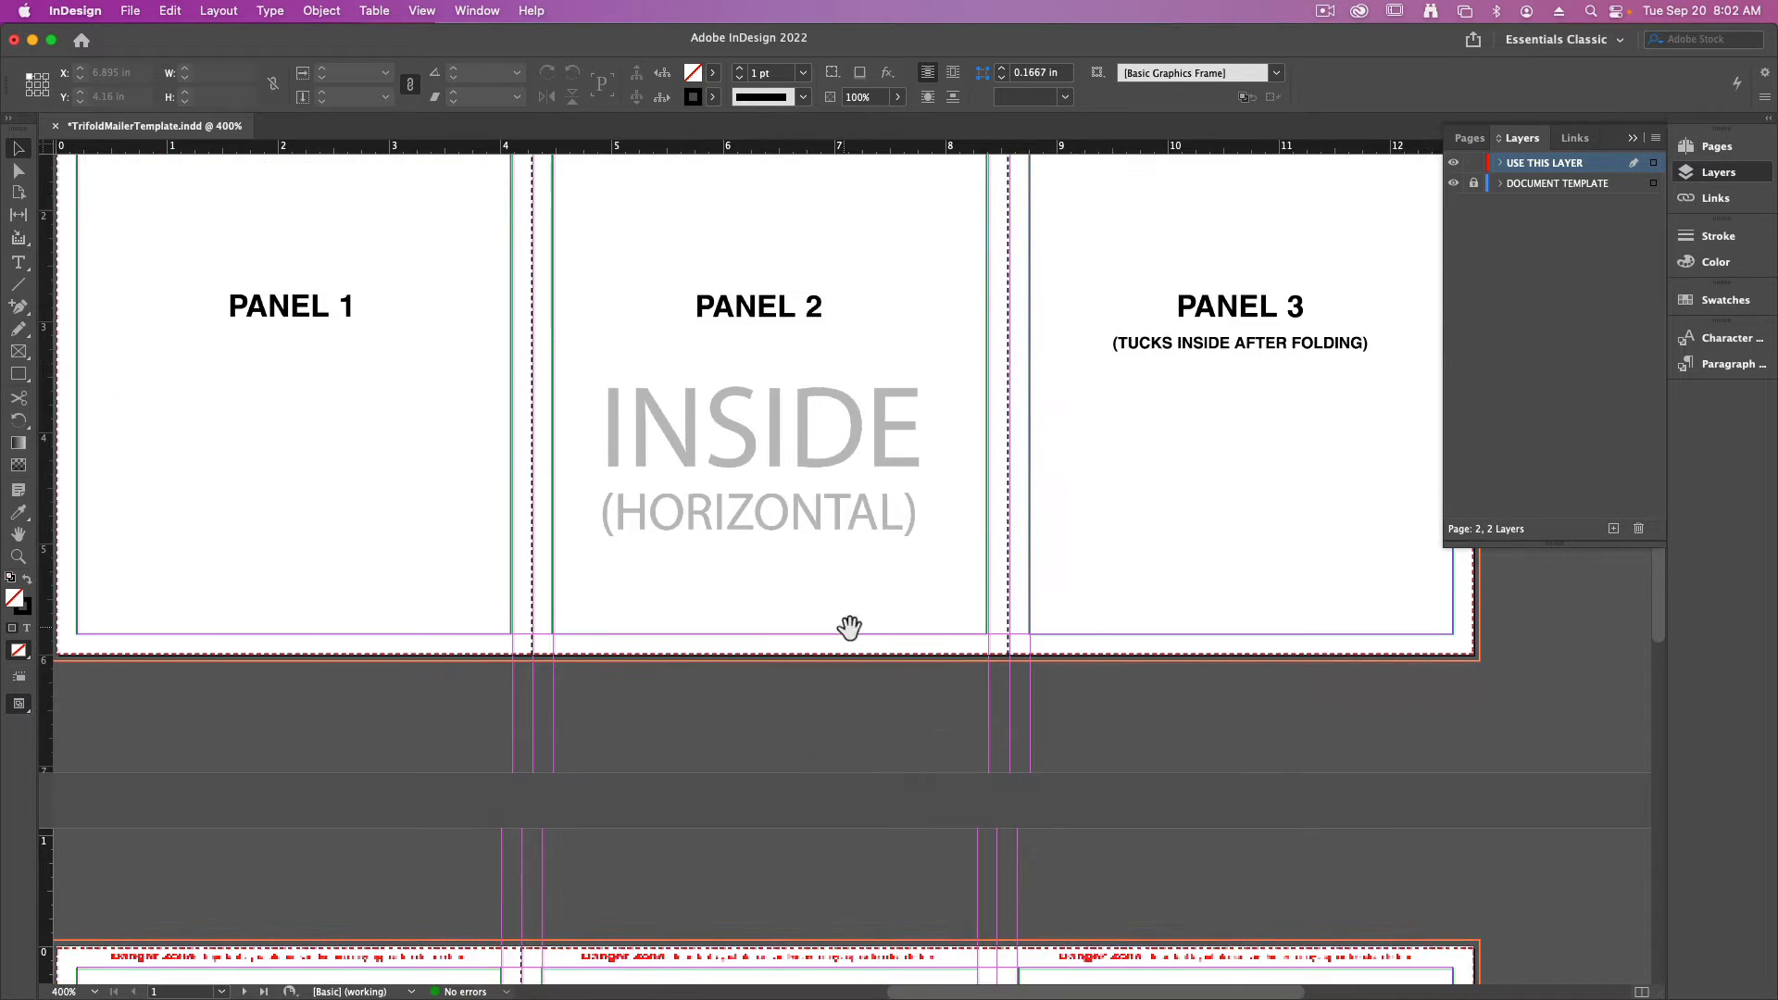
scroll(879, 616, up, 2)
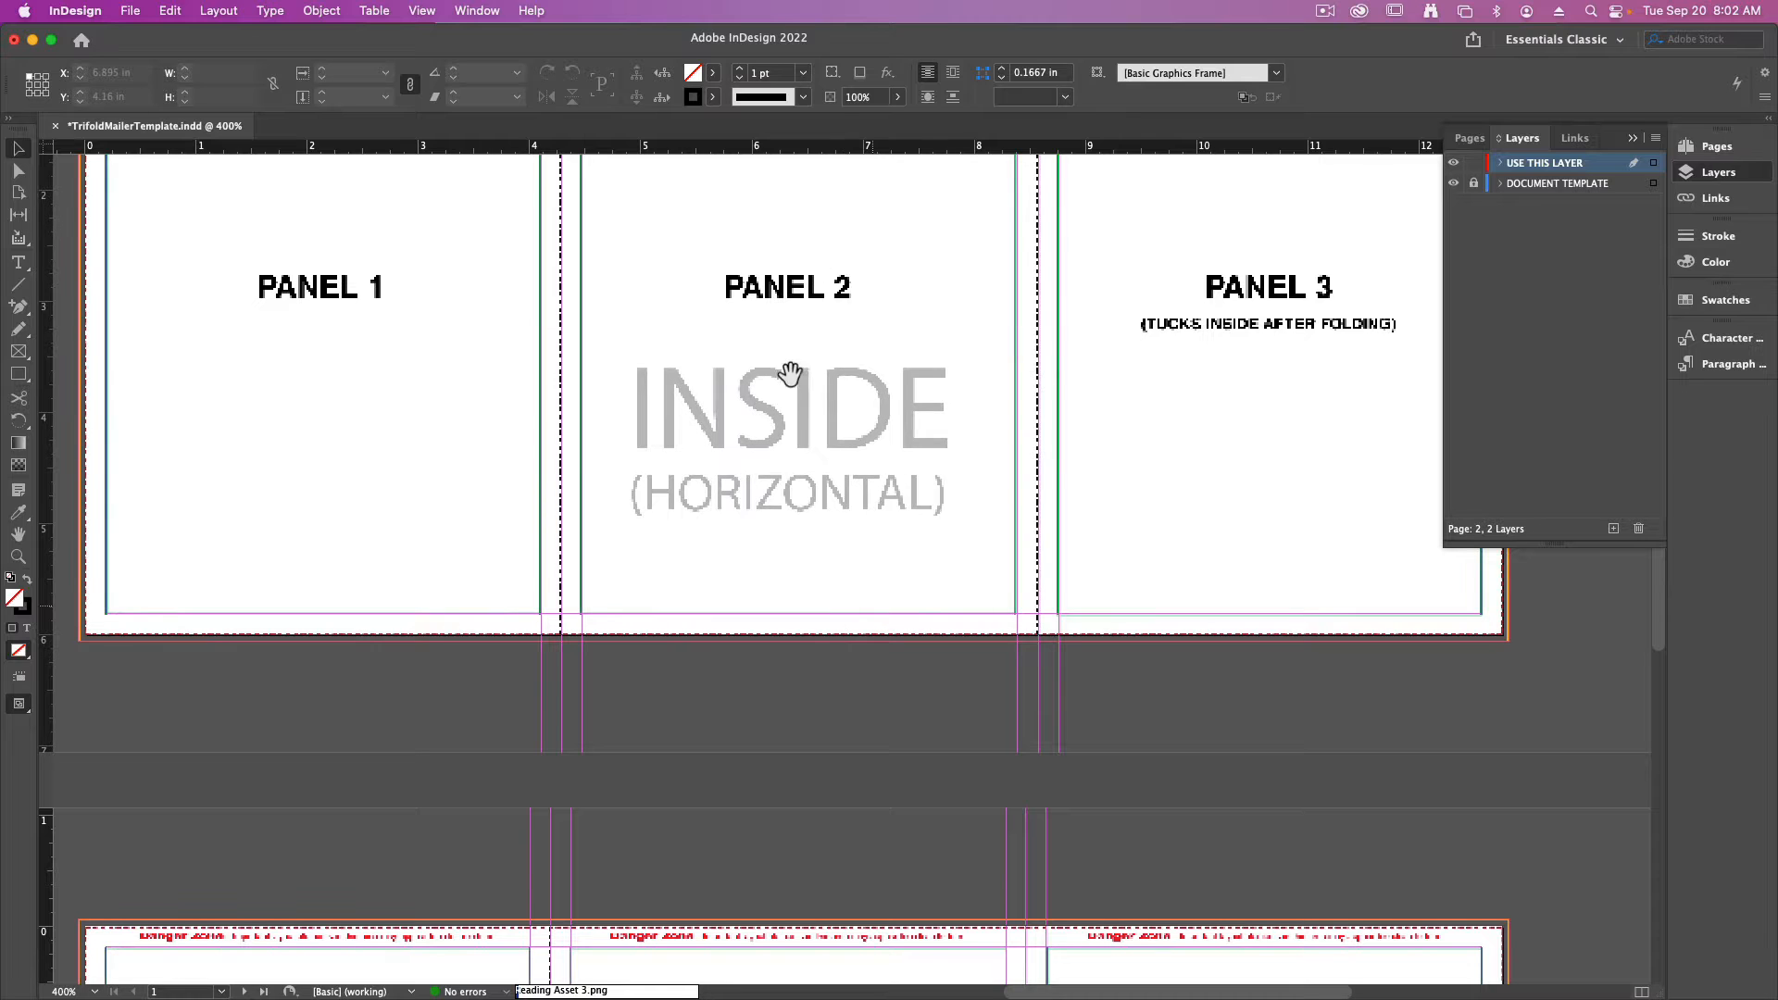
scroll(825, 419, down, 8)
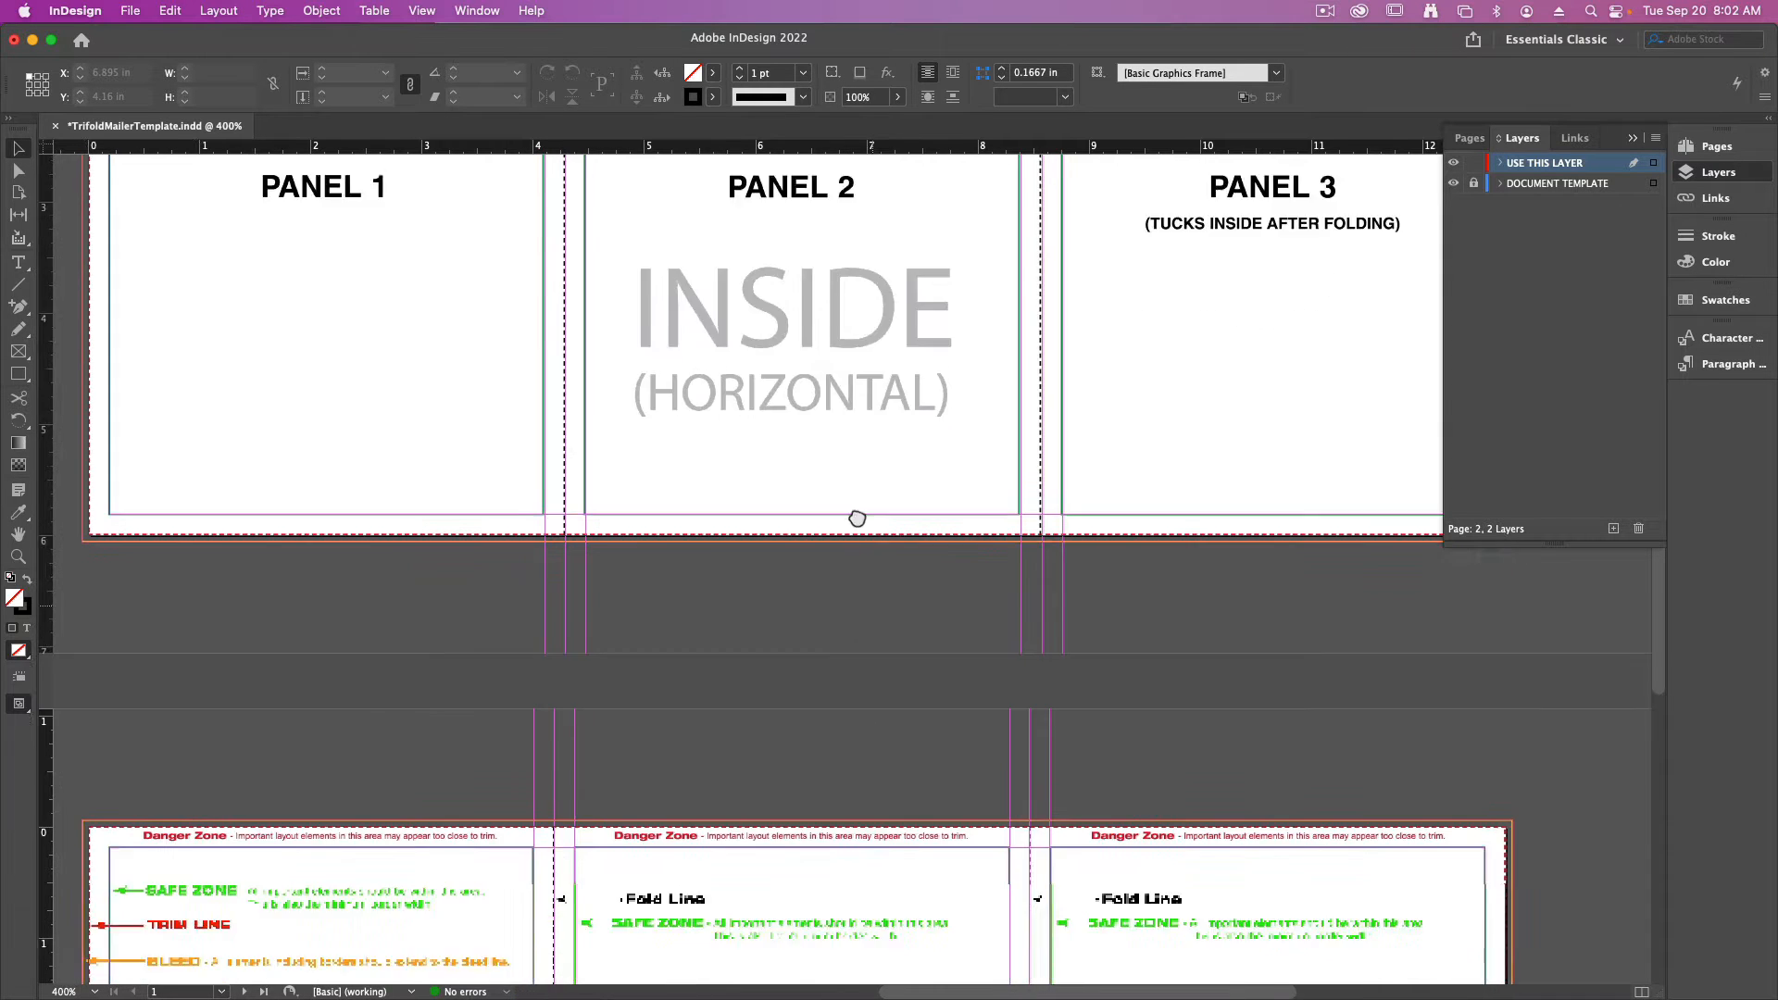
scroll(900, 394, down, 2)
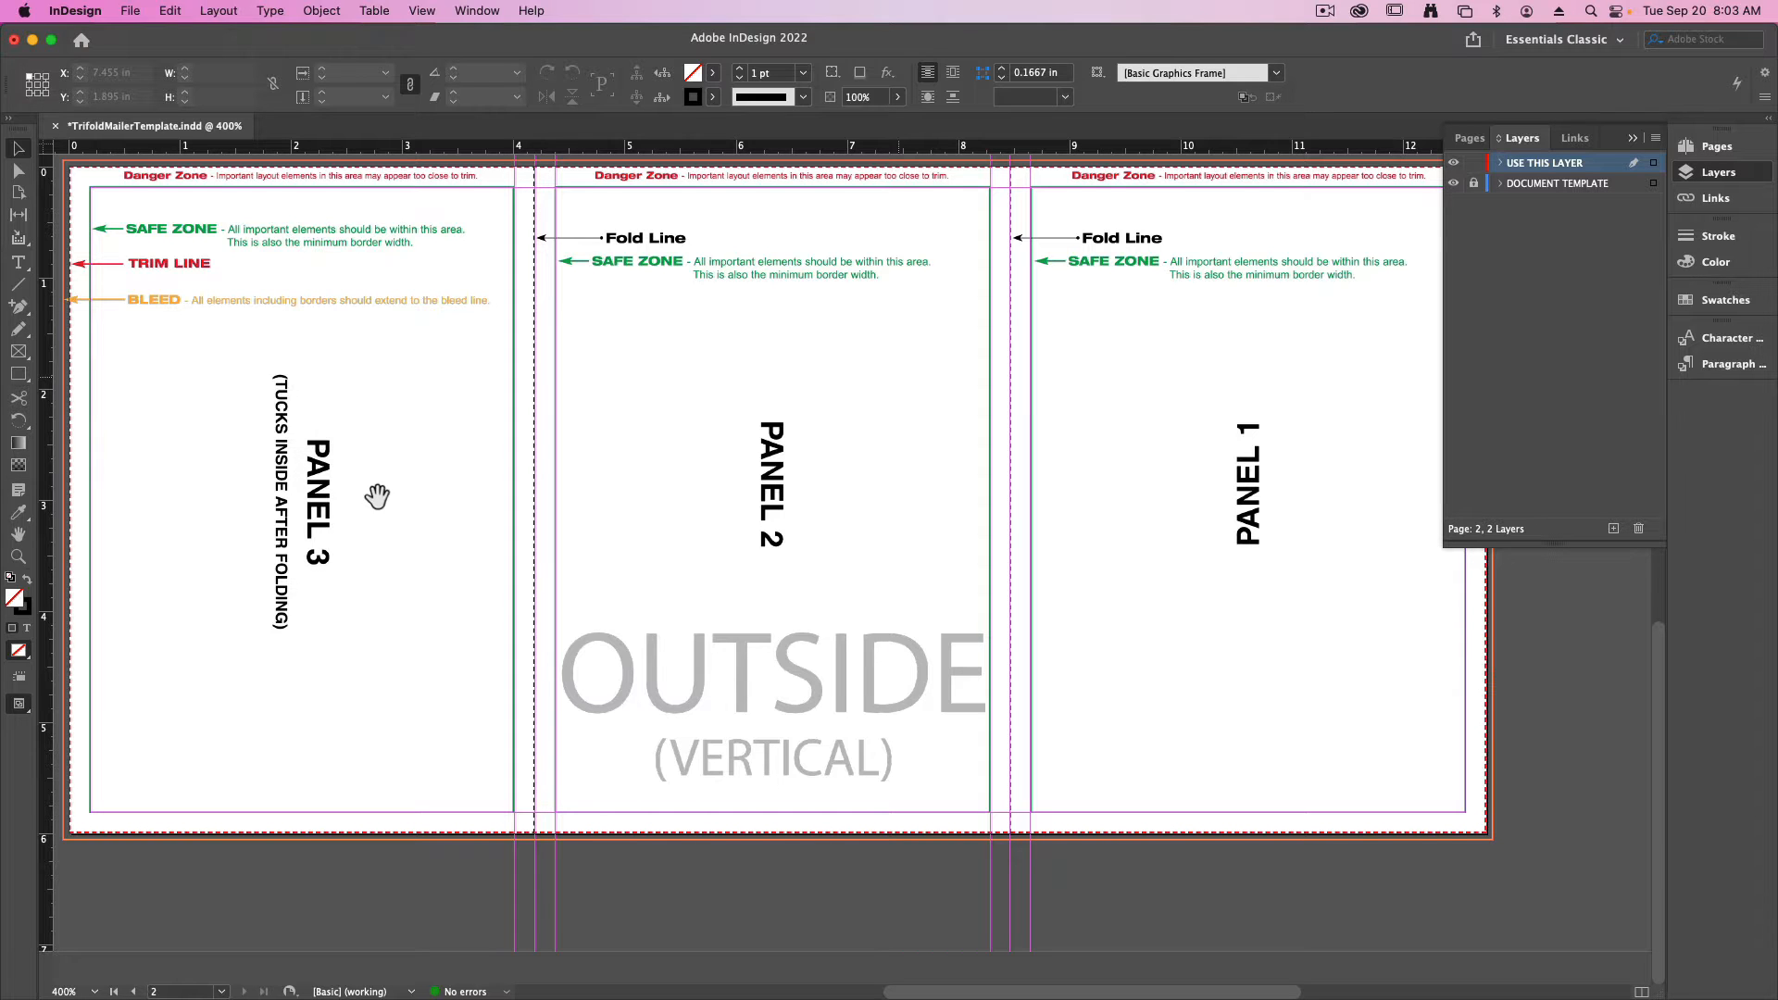
click(1715, 146)
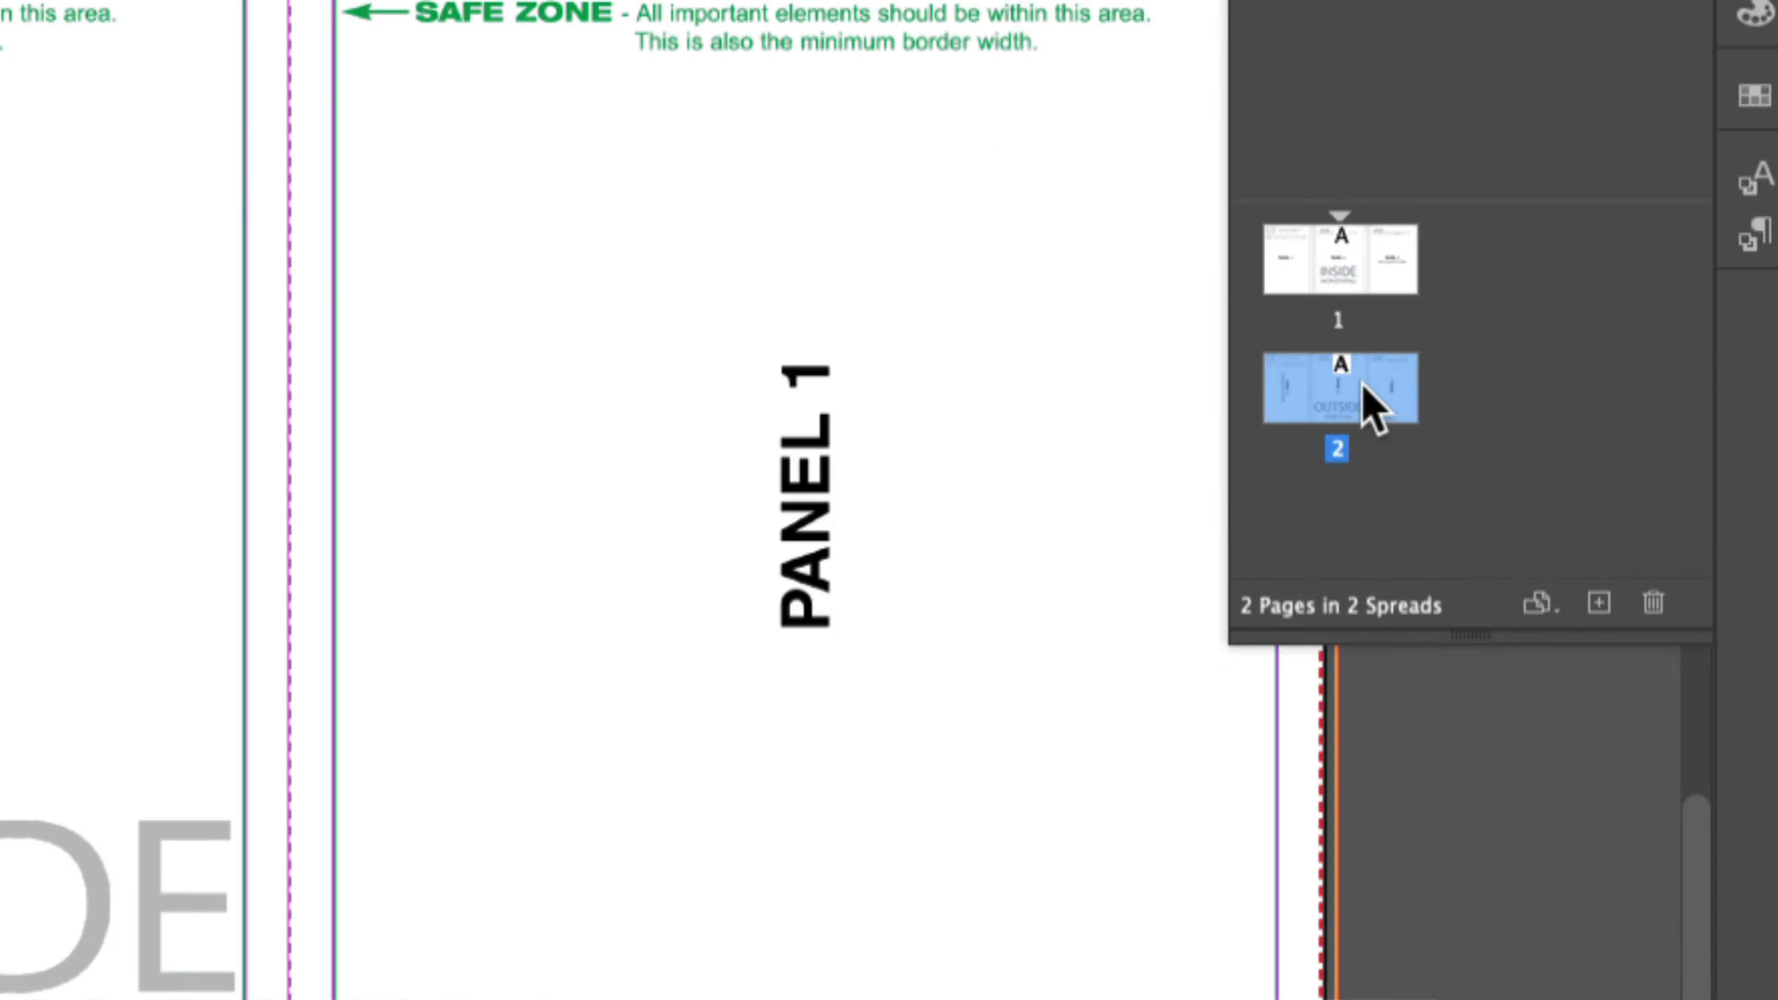
right_click(1361, 385)
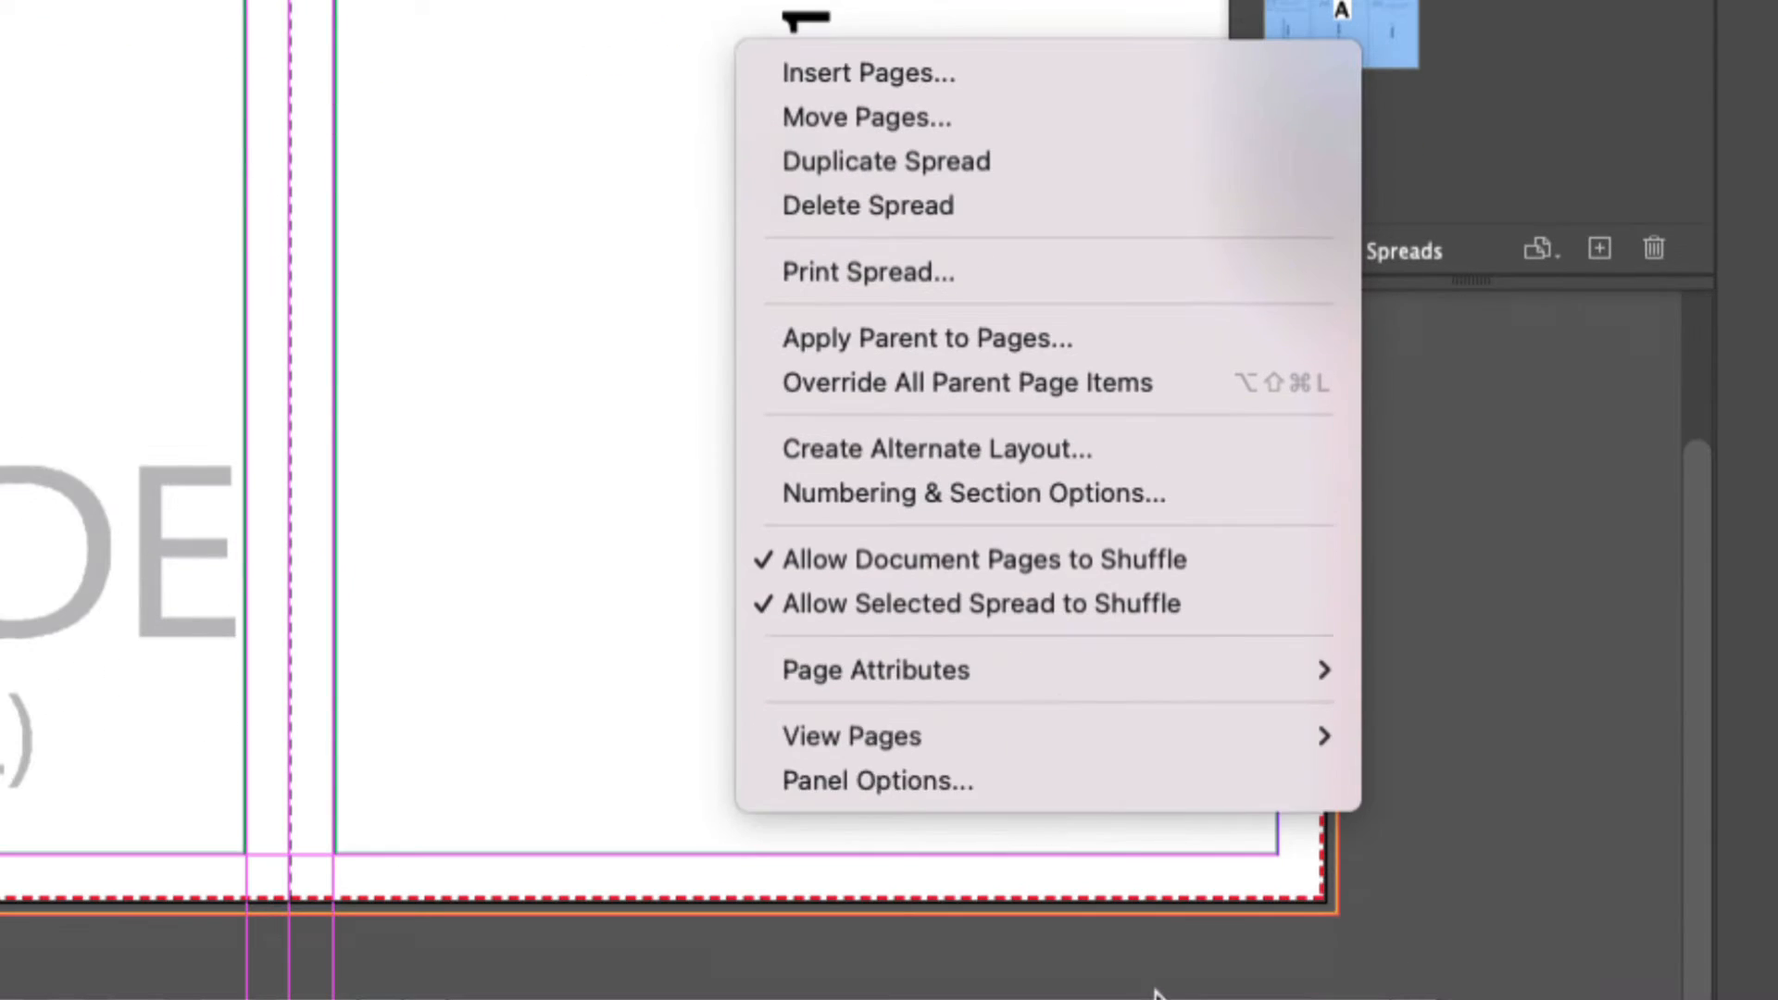
mouse_move(1055, 658)
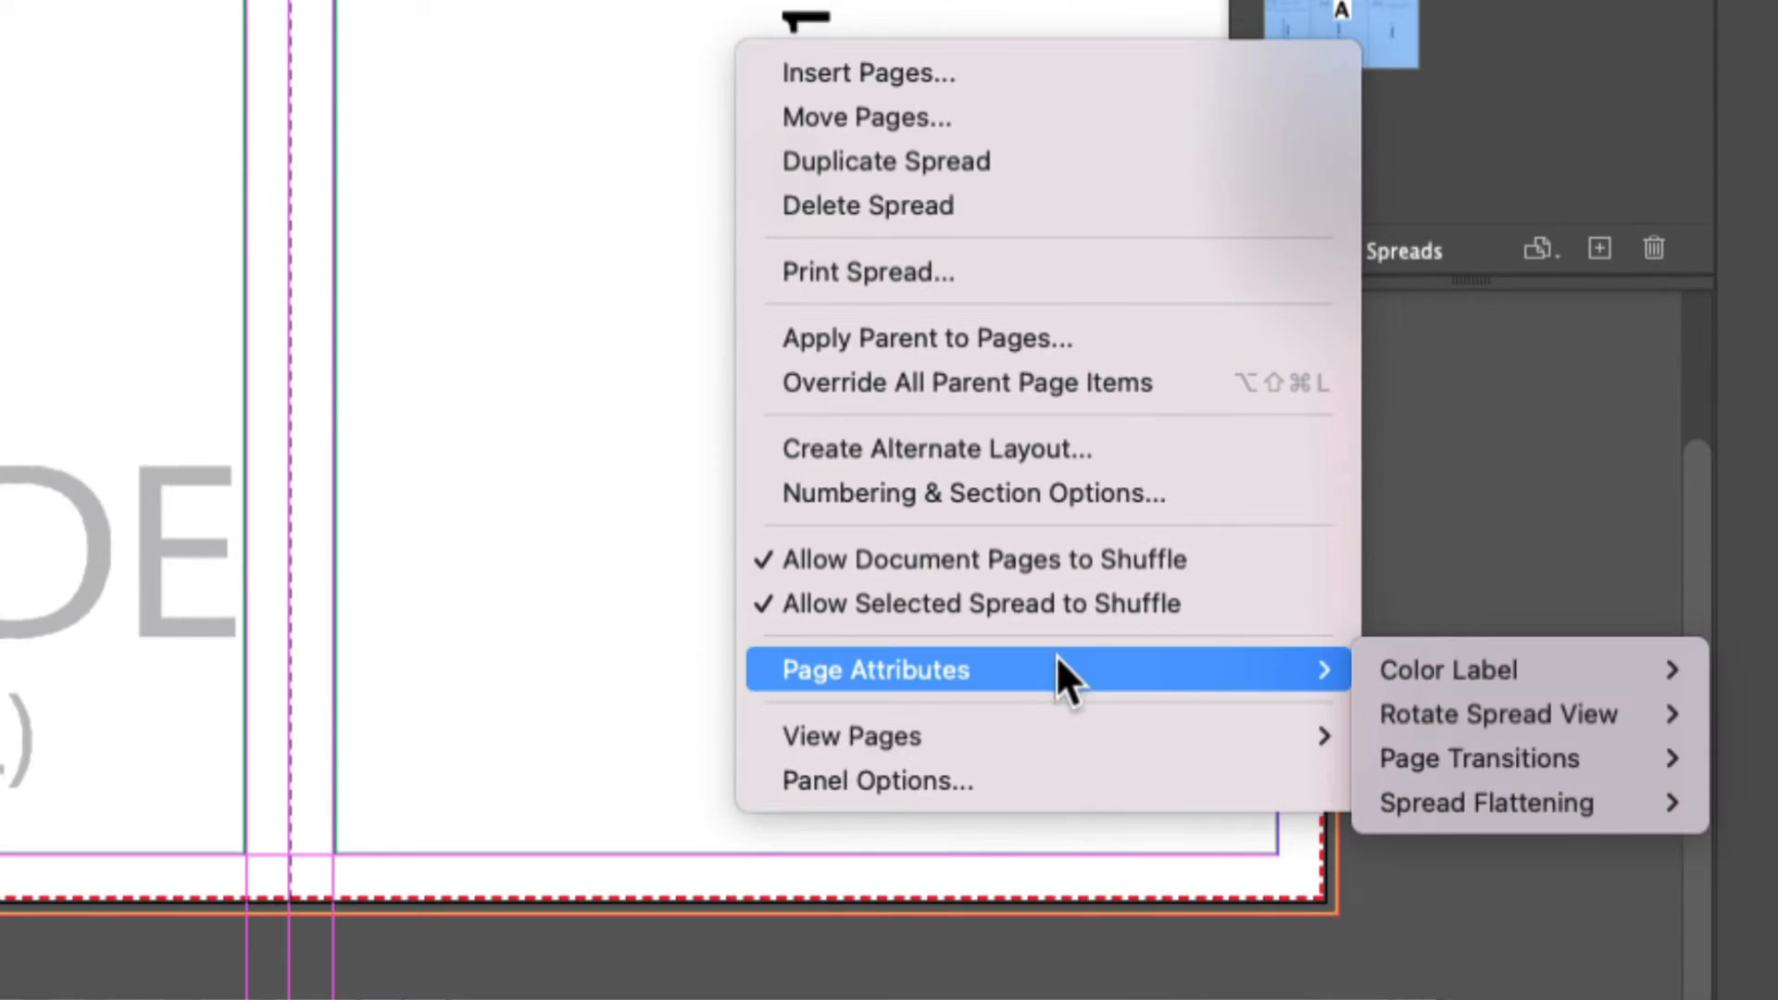
mouse_move(1514, 713)
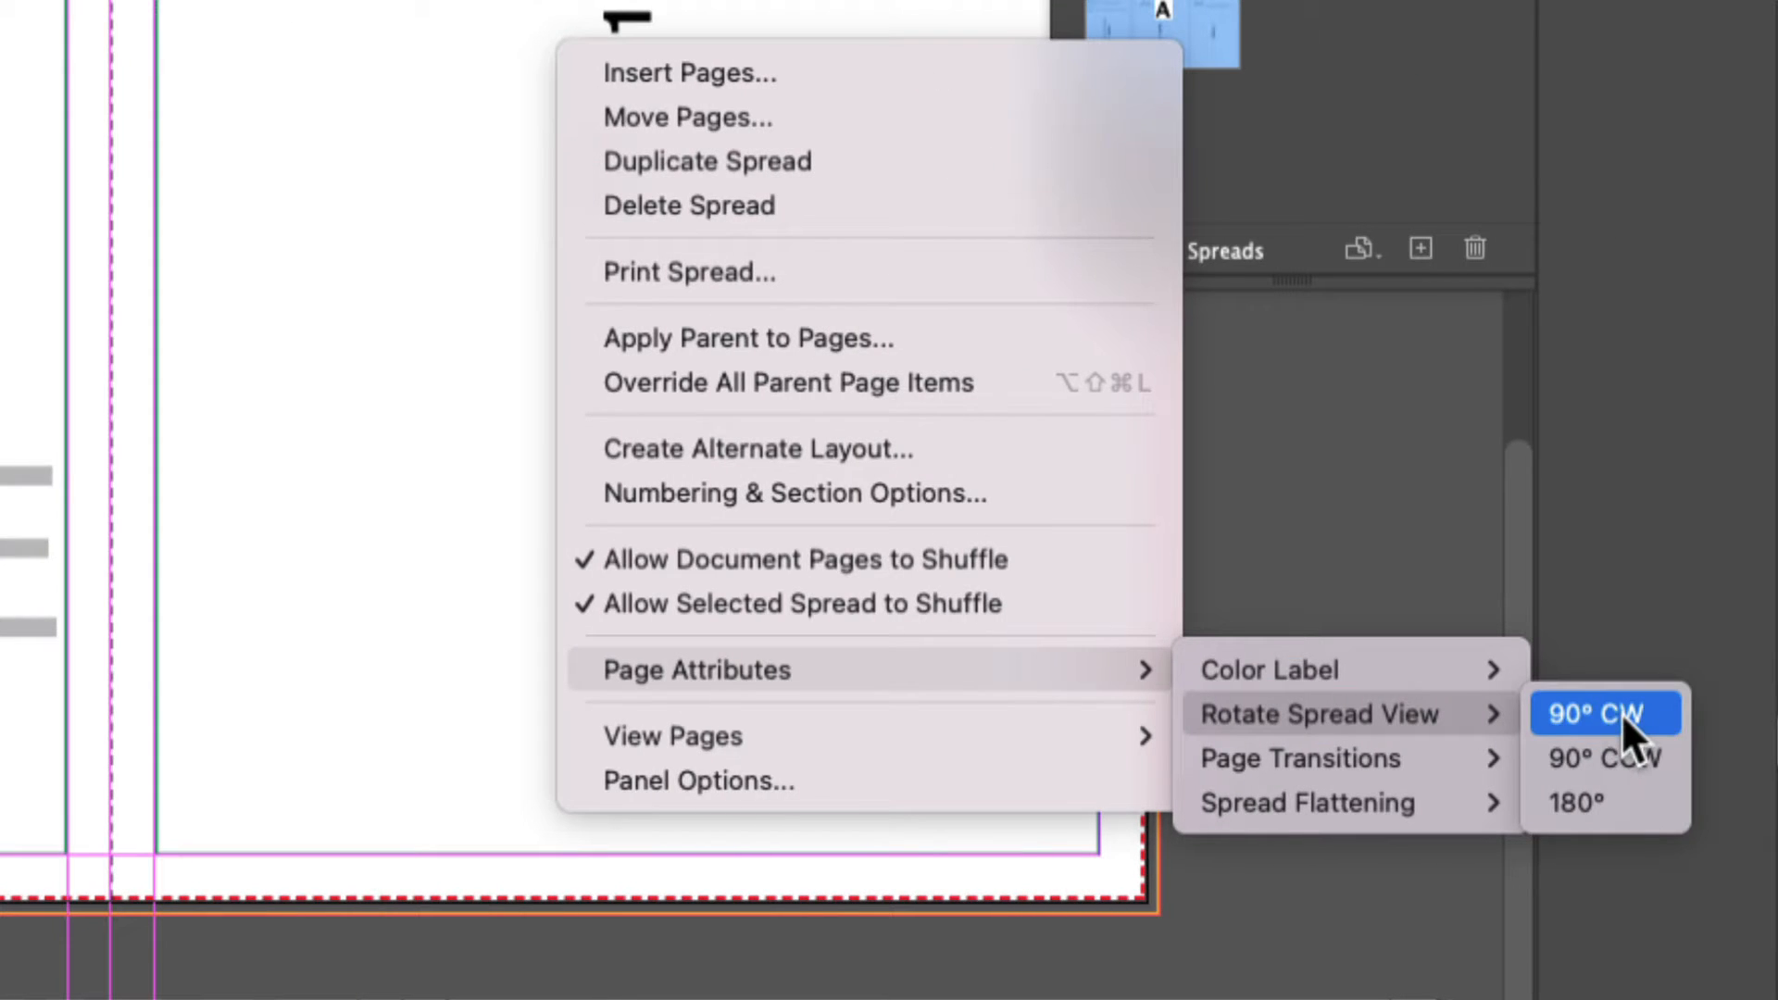
click(1620, 713)
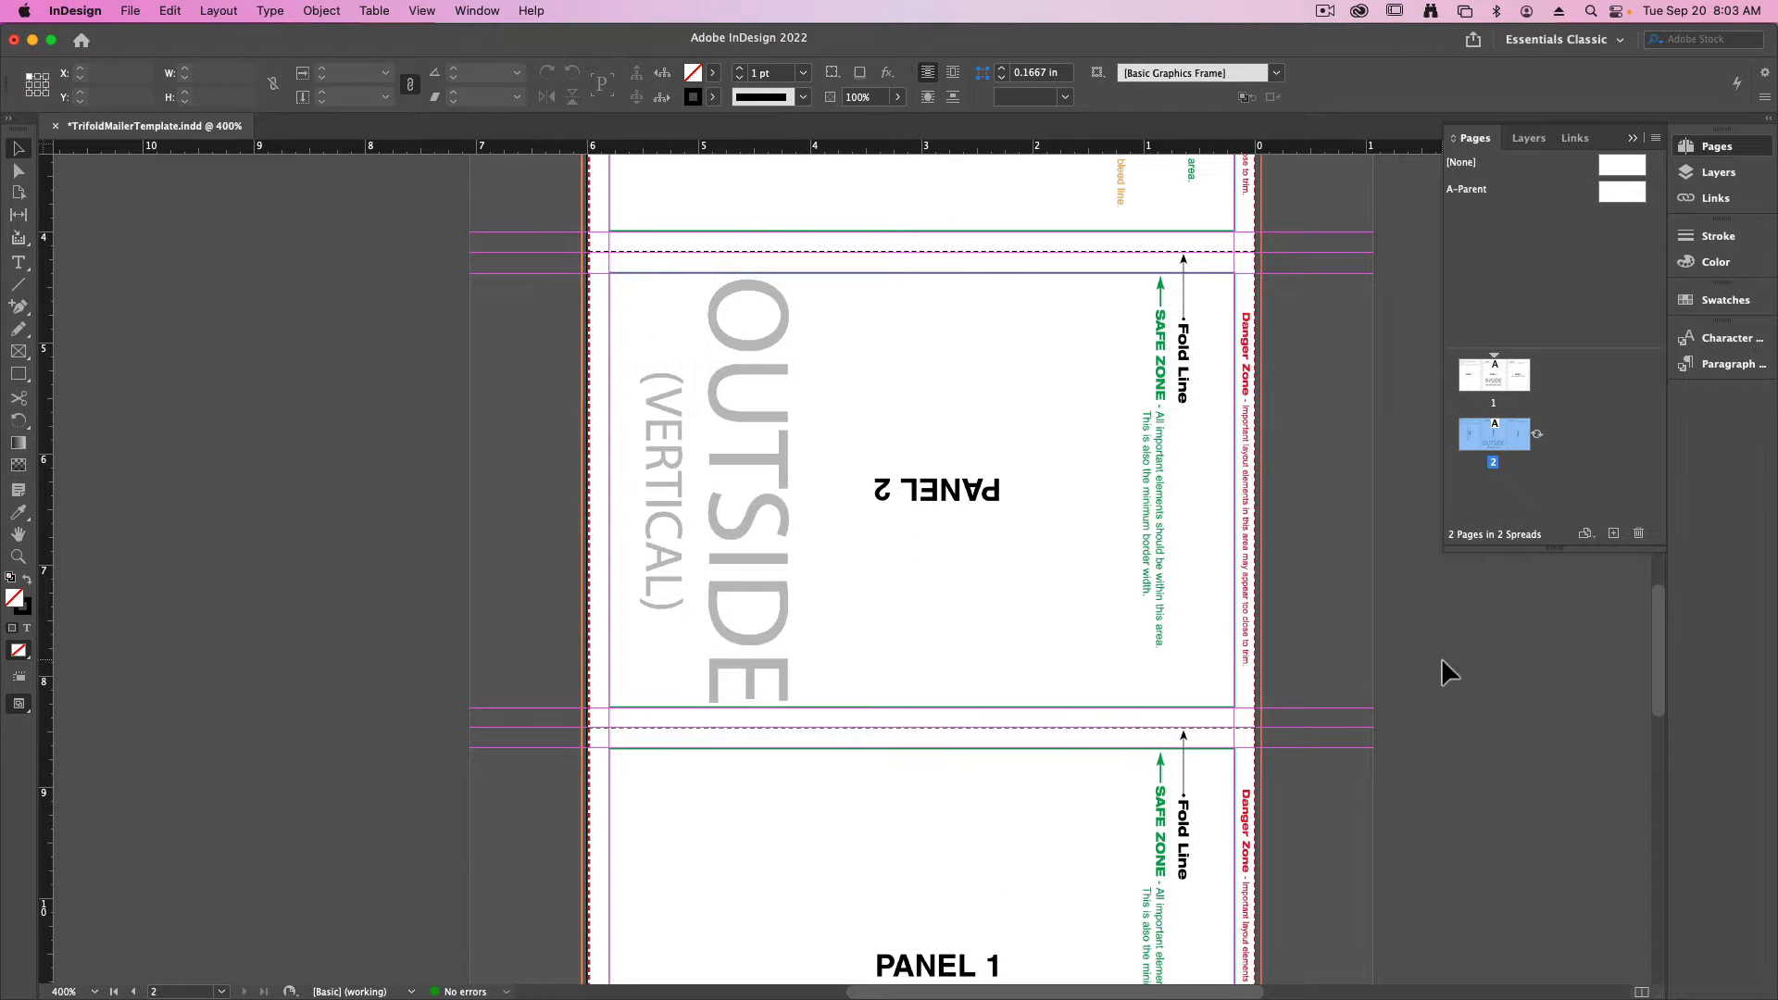
- Choose CoverKidsEdited.tif from the Desktop's Kid funds folder for placing near Panel 1 and preview the file
scroll(1143, 953, down, 10)
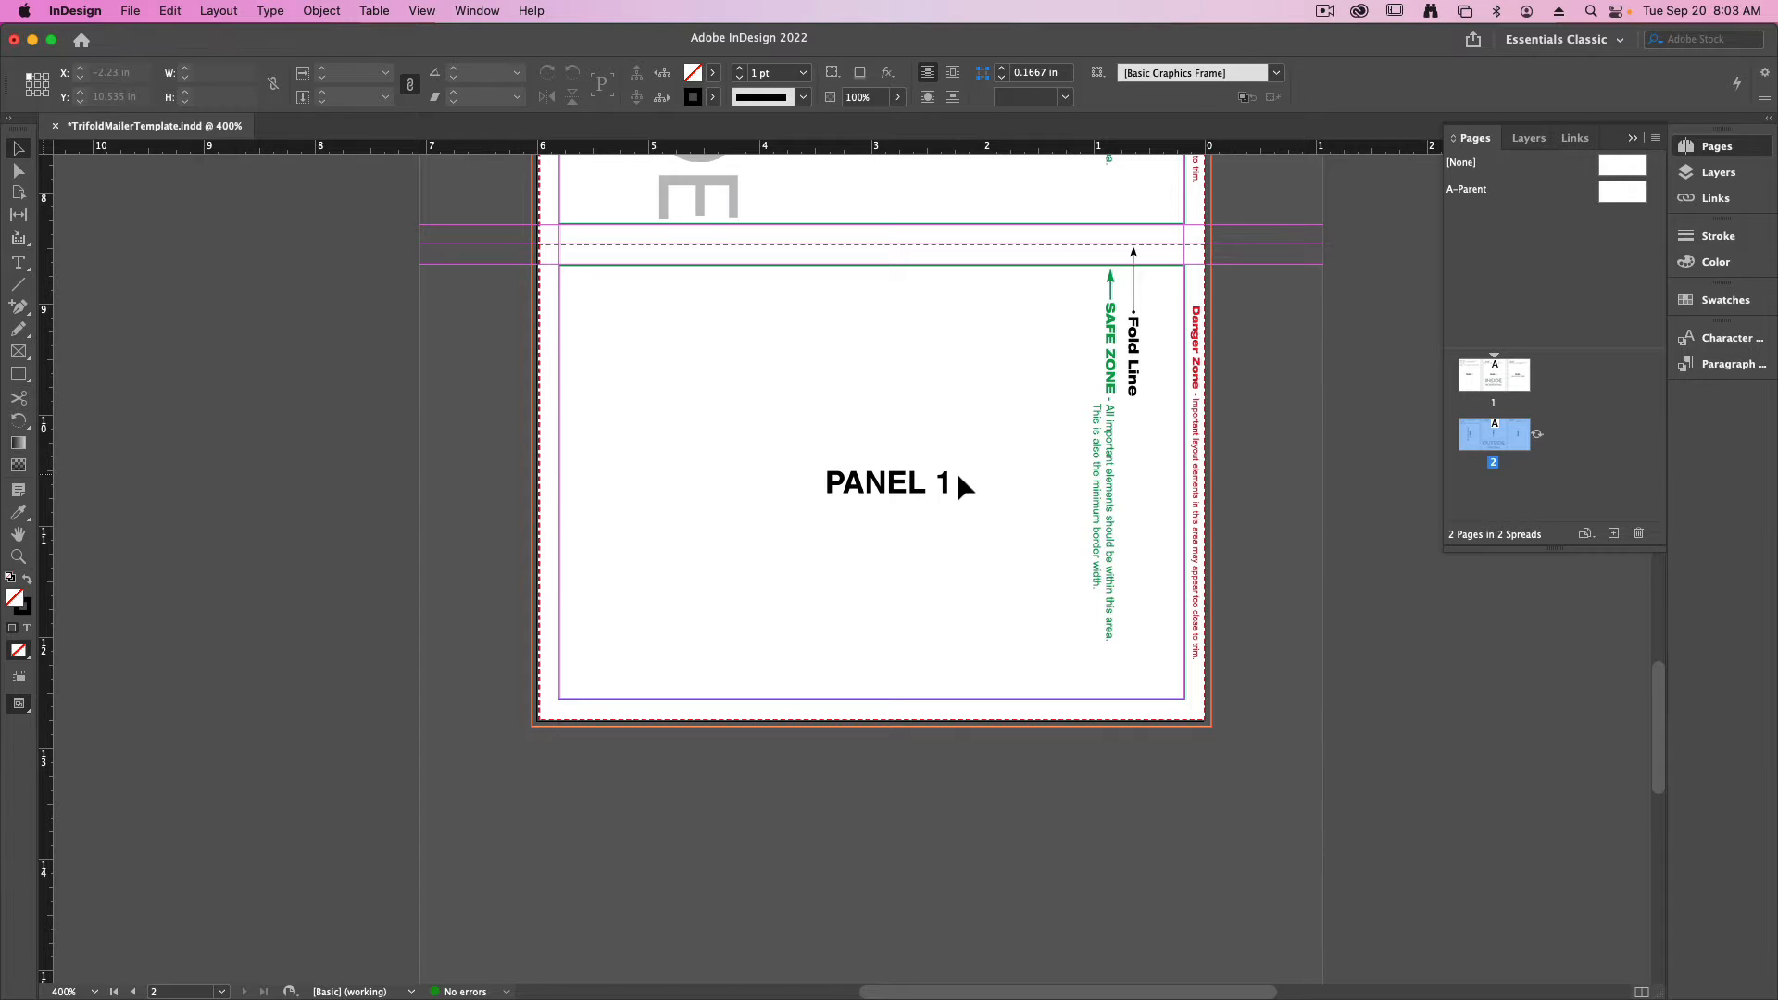
drag(678, 849, 675, 675)
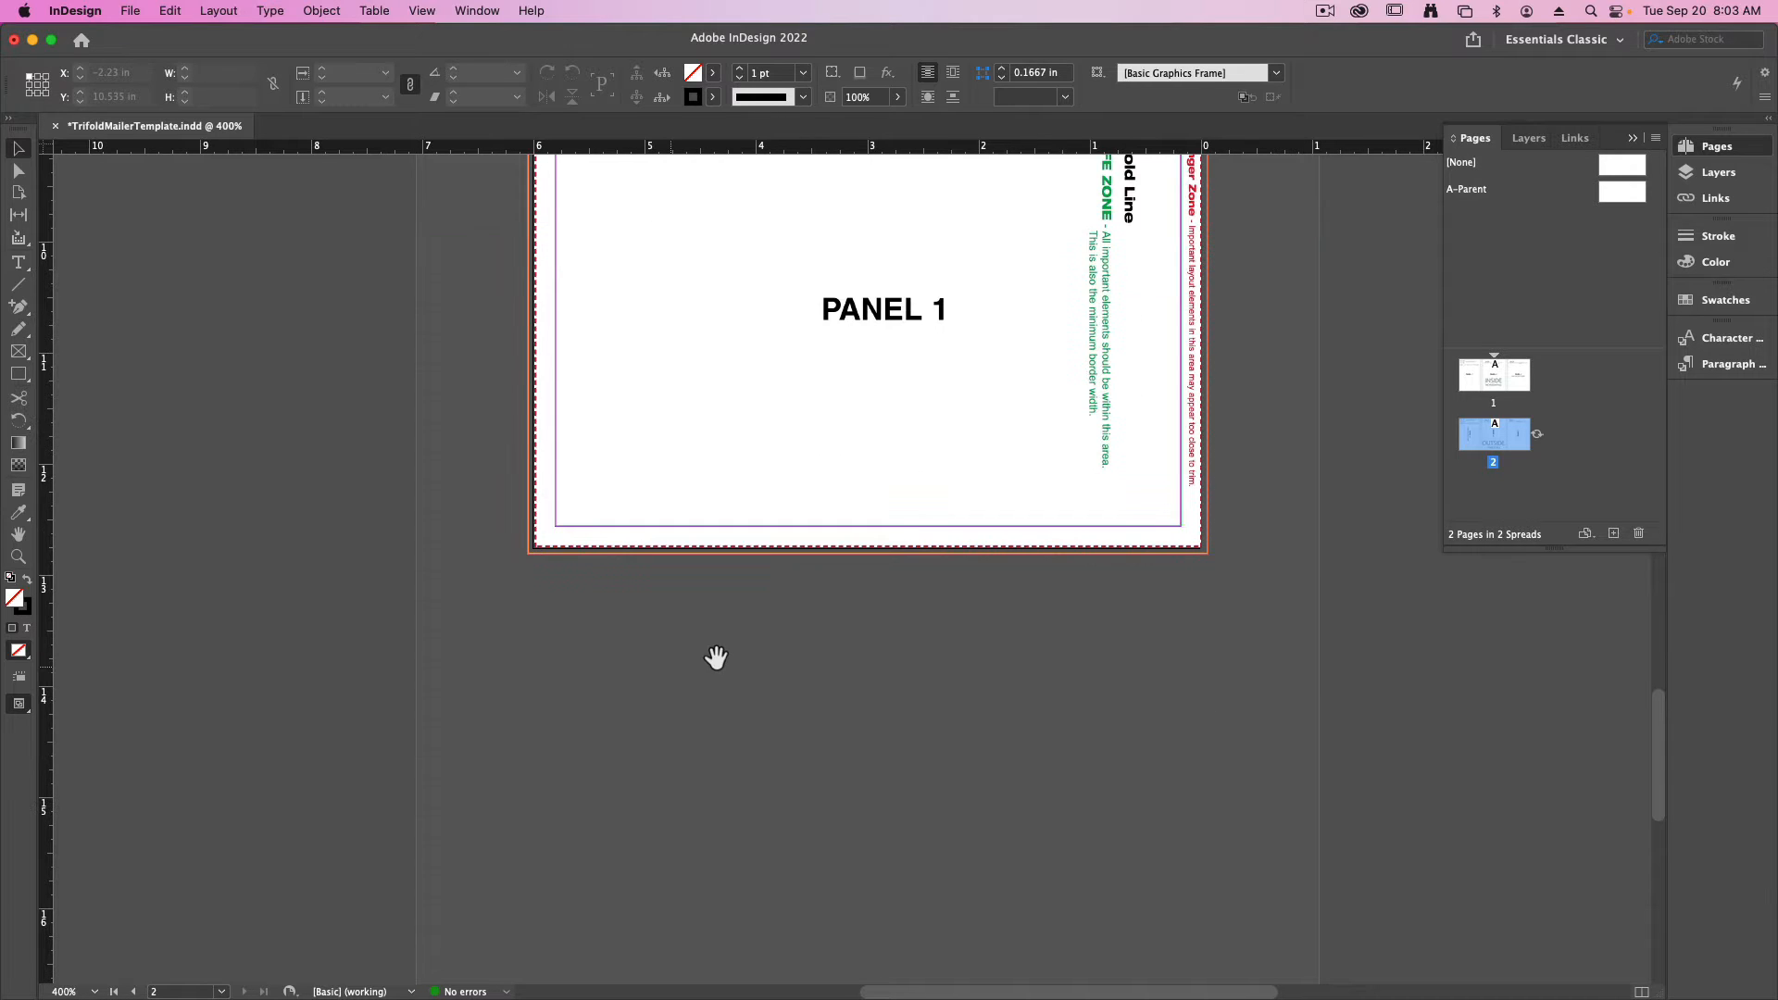
drag(832, 731, 837, 543)
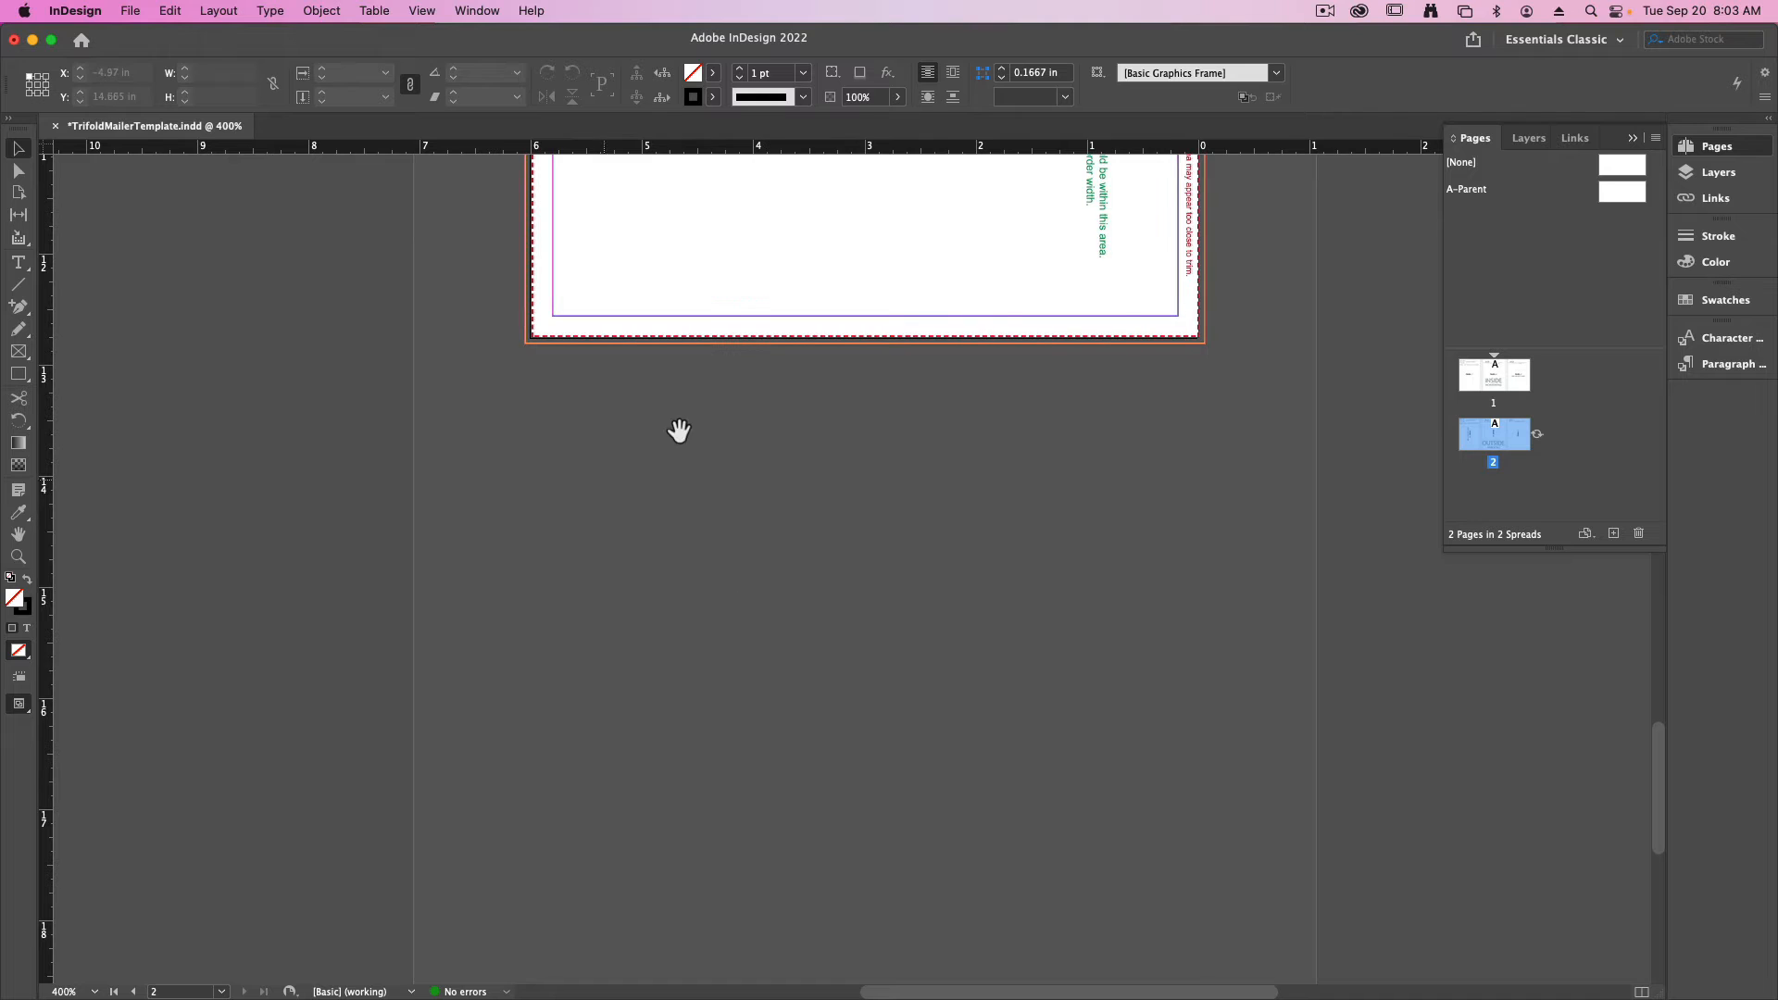
click(130, 11)
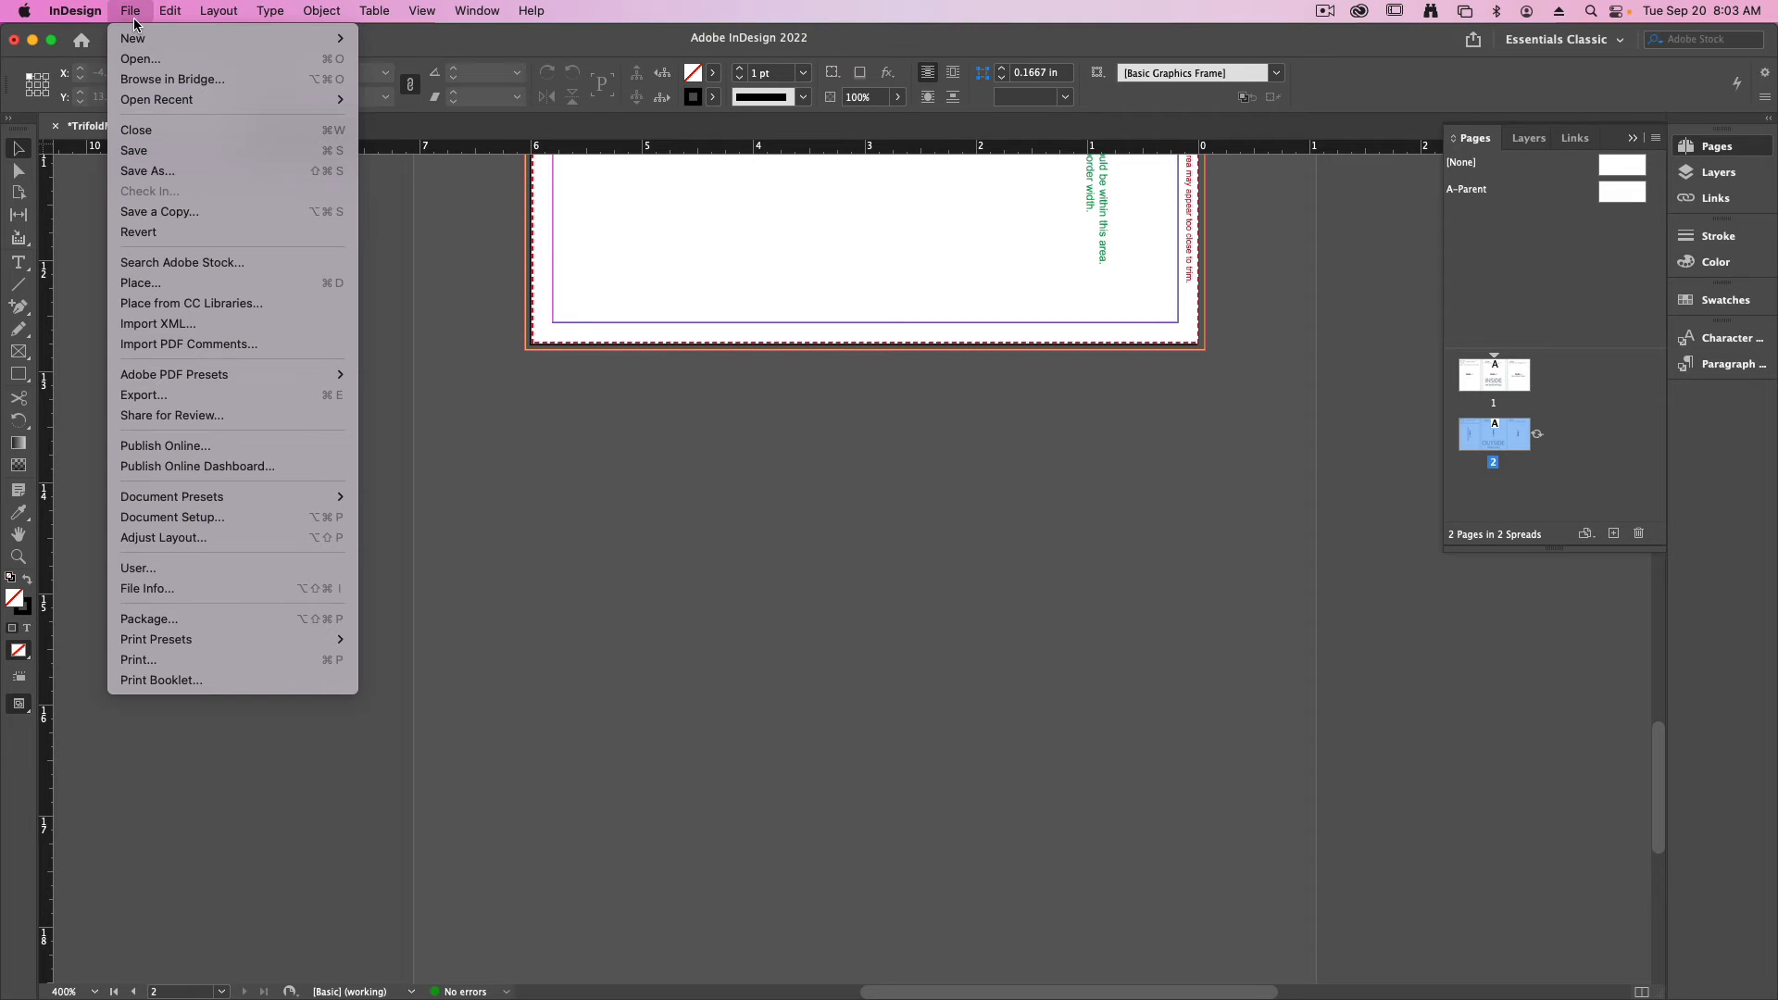
click(144, 283)
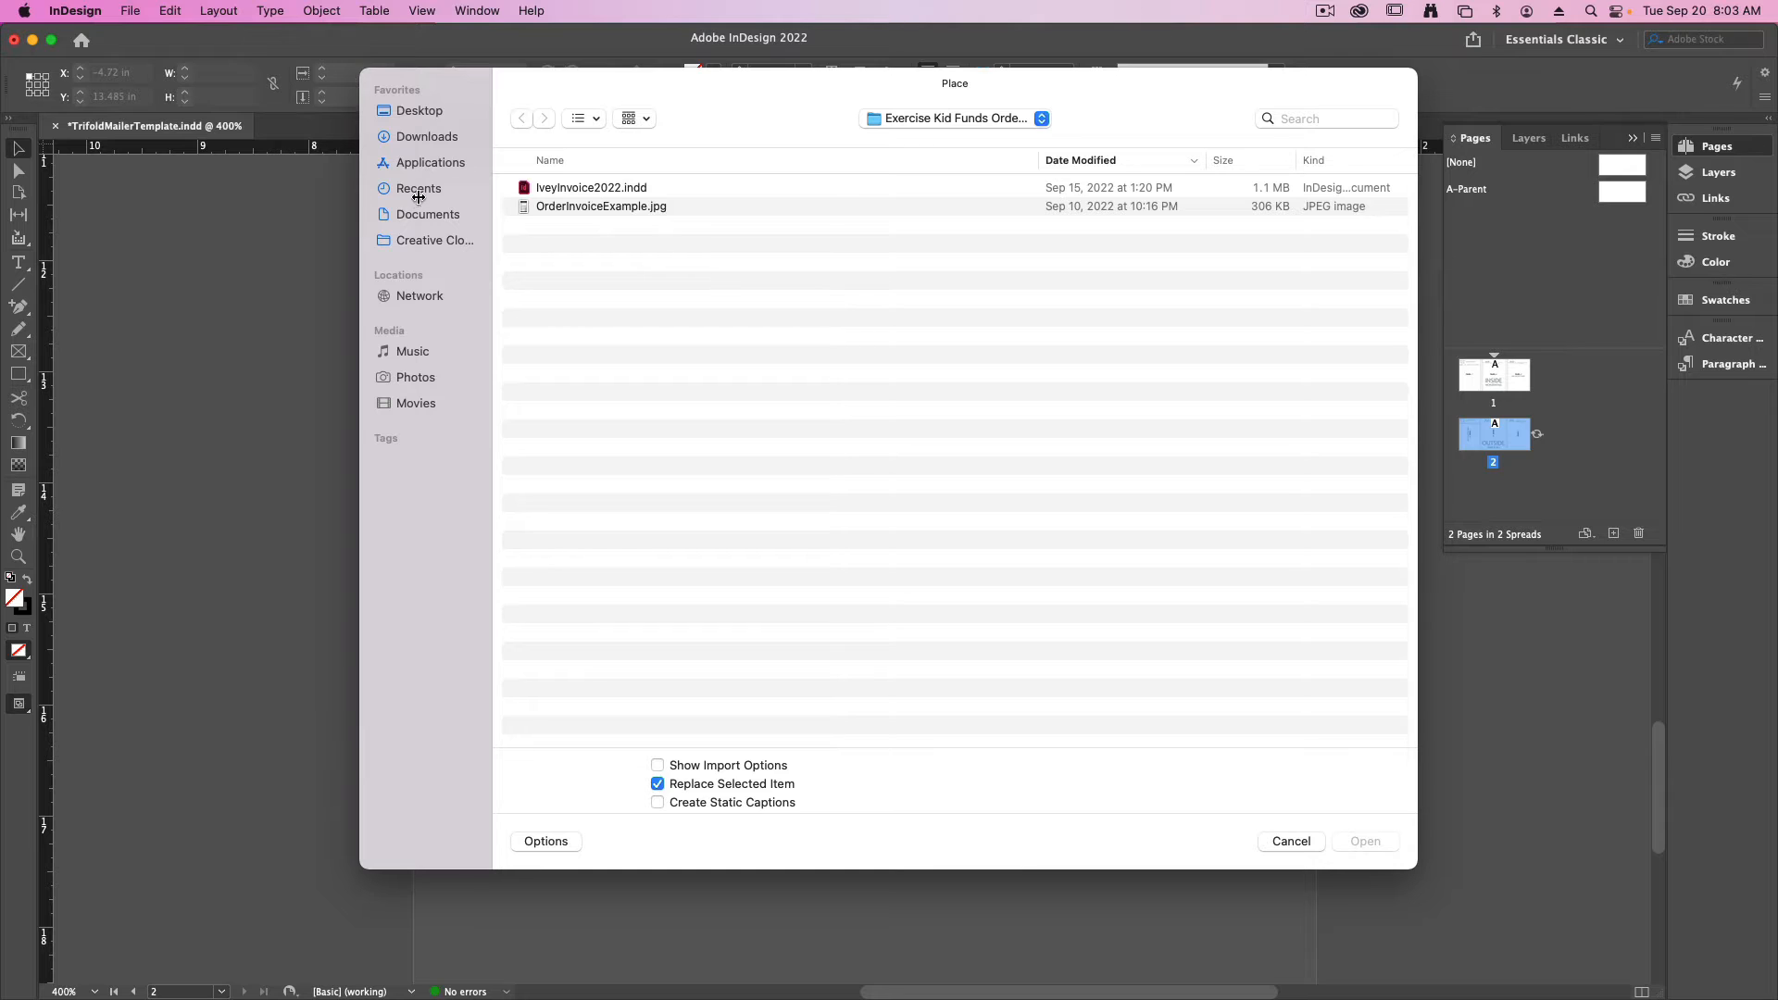
click(421, 112)
double_click(552, 227)
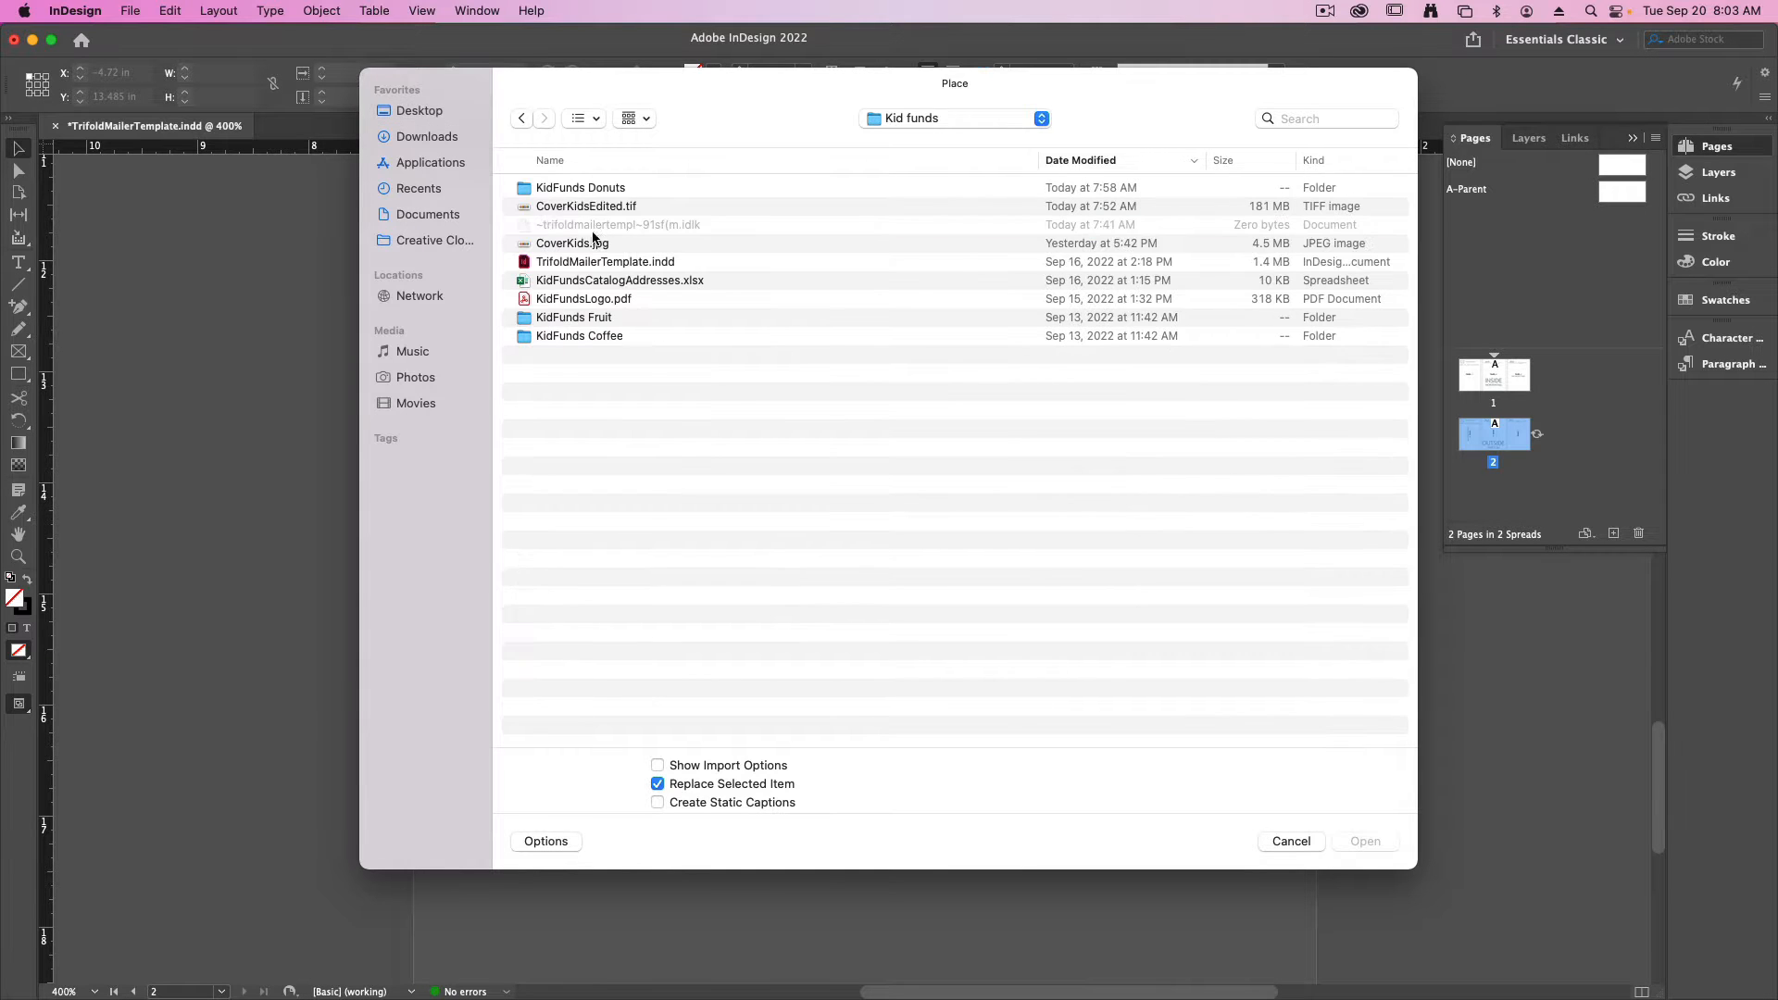
click(587, 205)
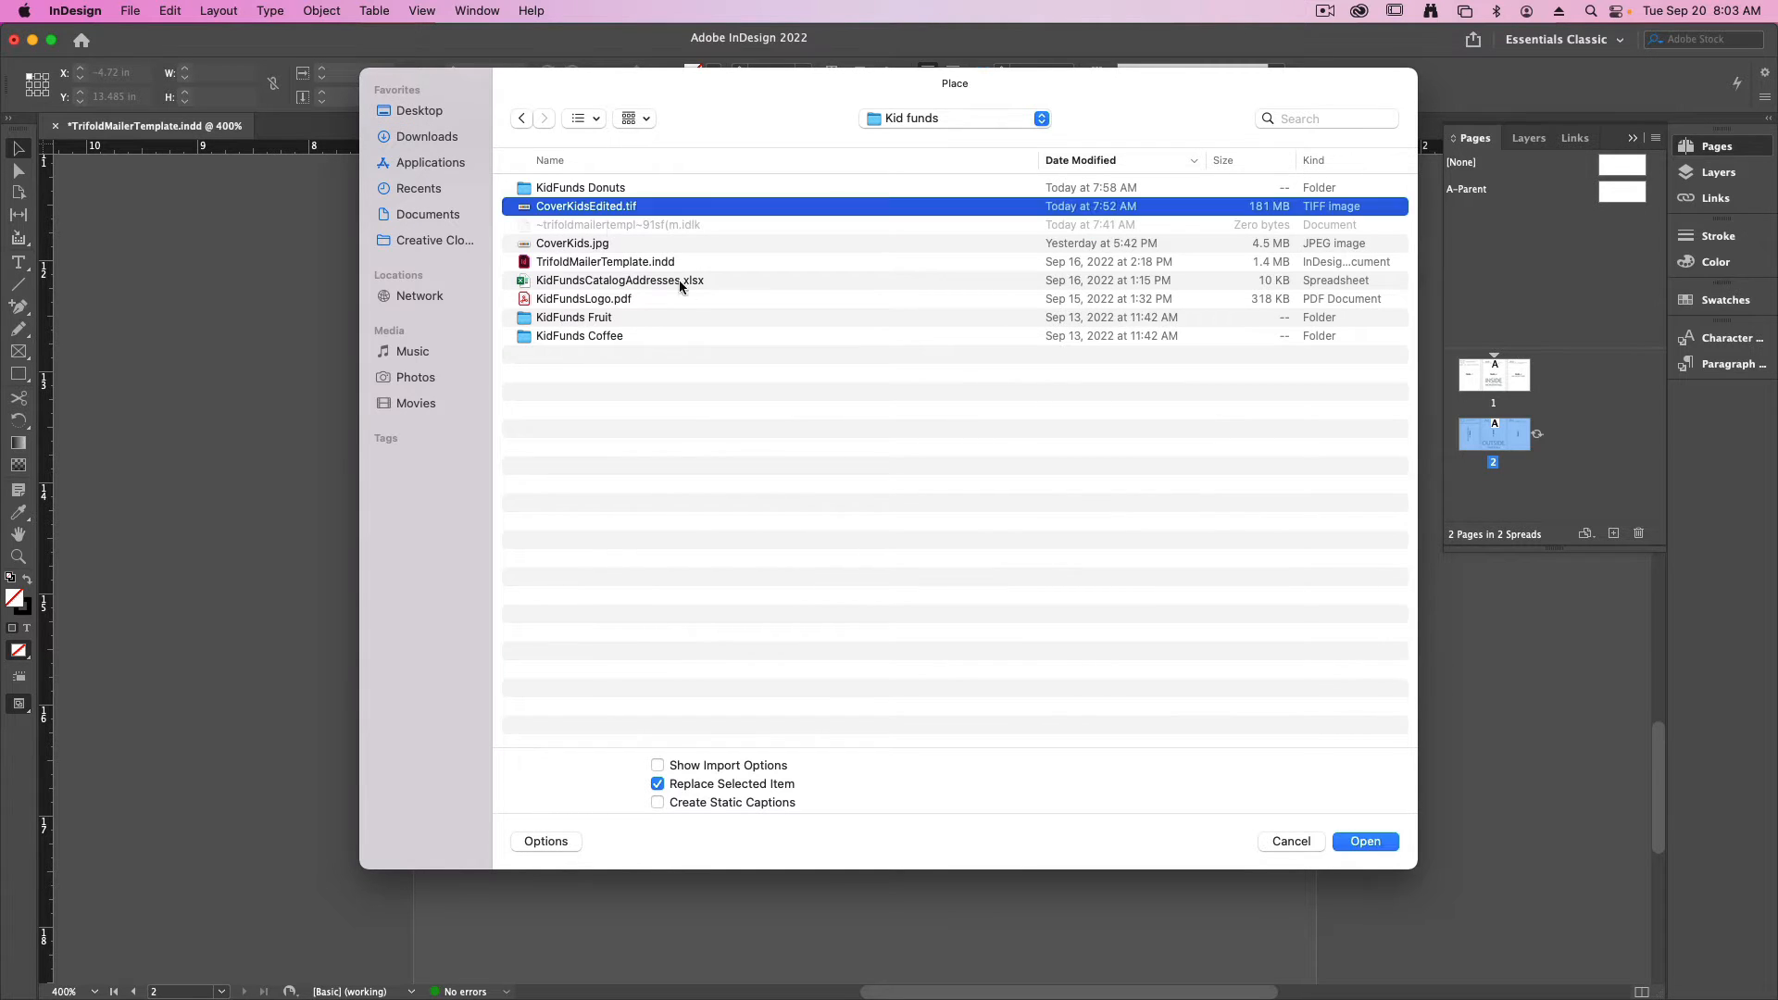
key(space)
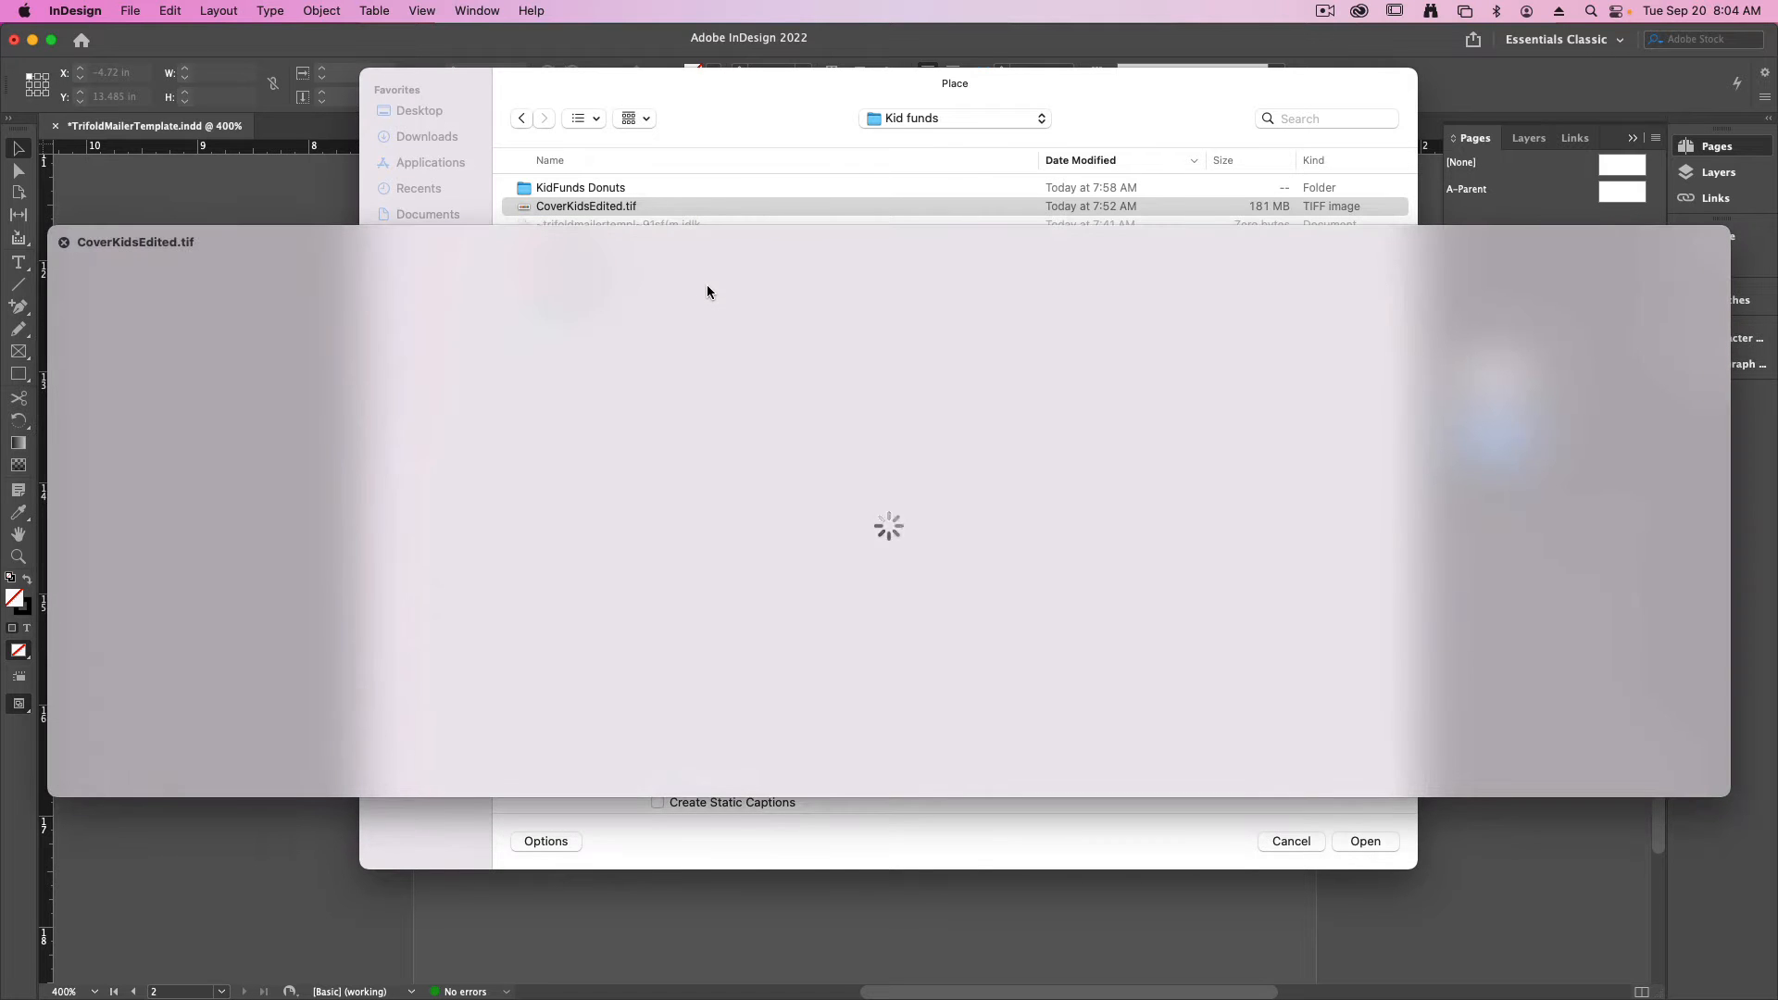
key(space)
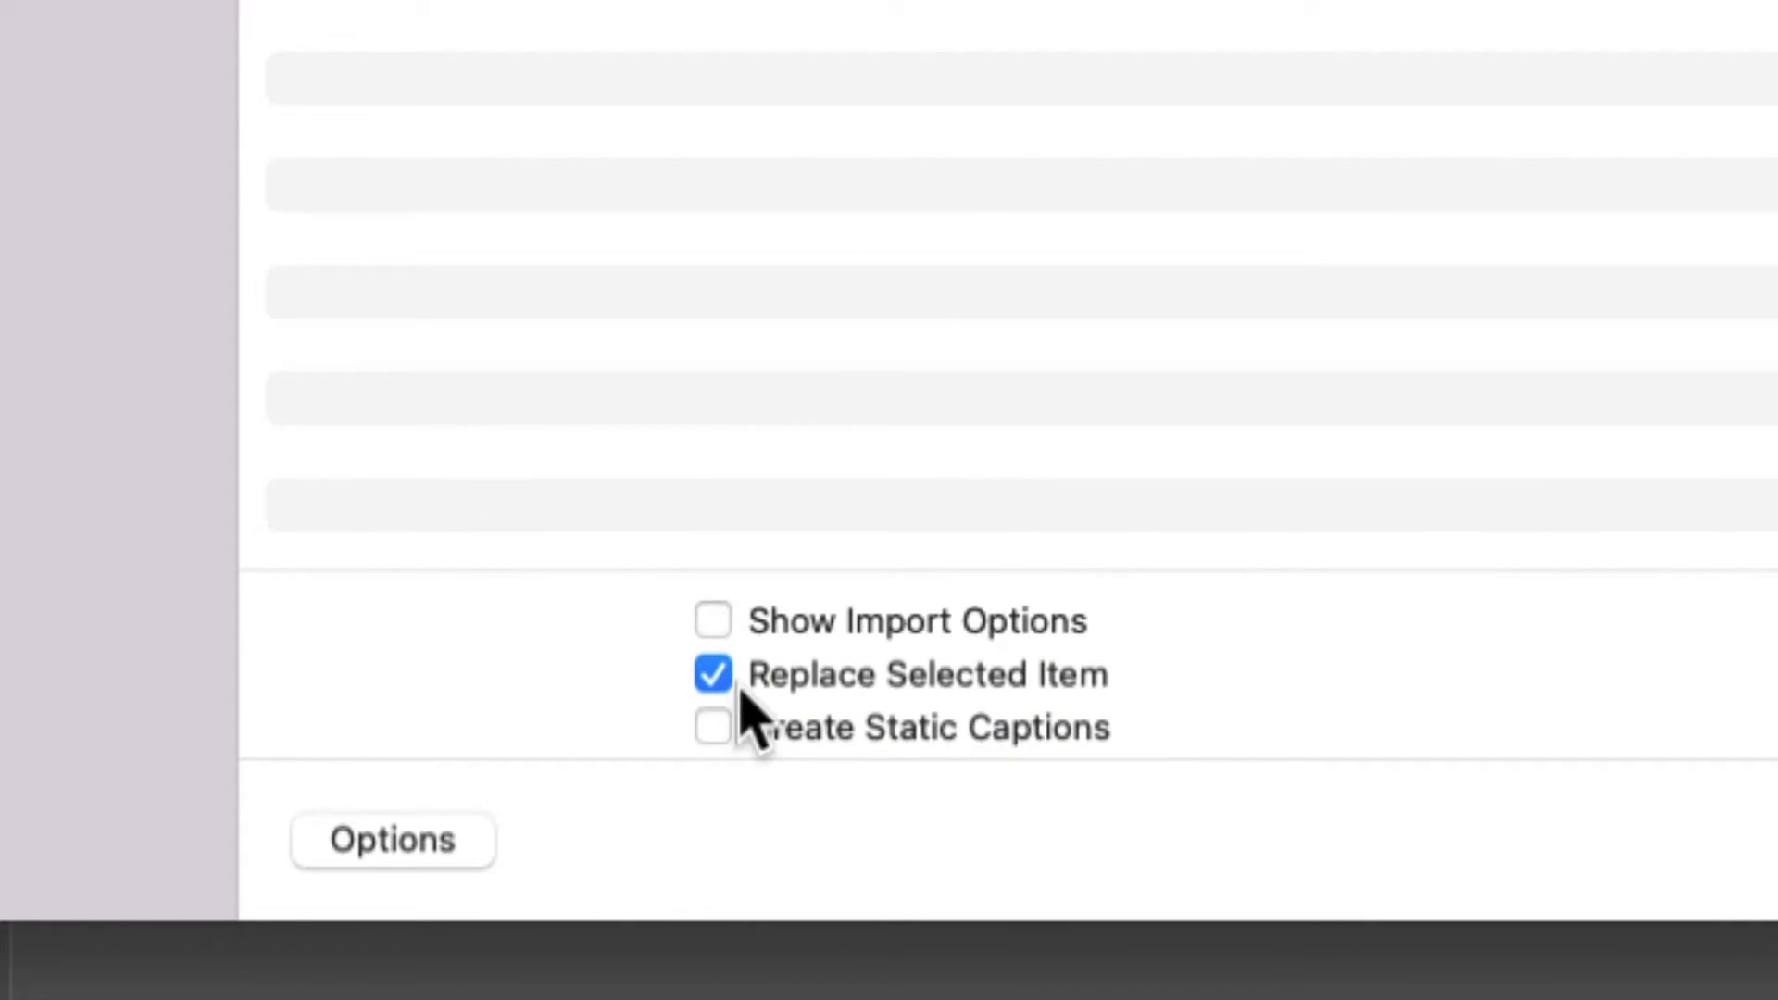
- Import the selected image with Show Import Options enabled and its alpha channel set to Kid1
click(711, 619)
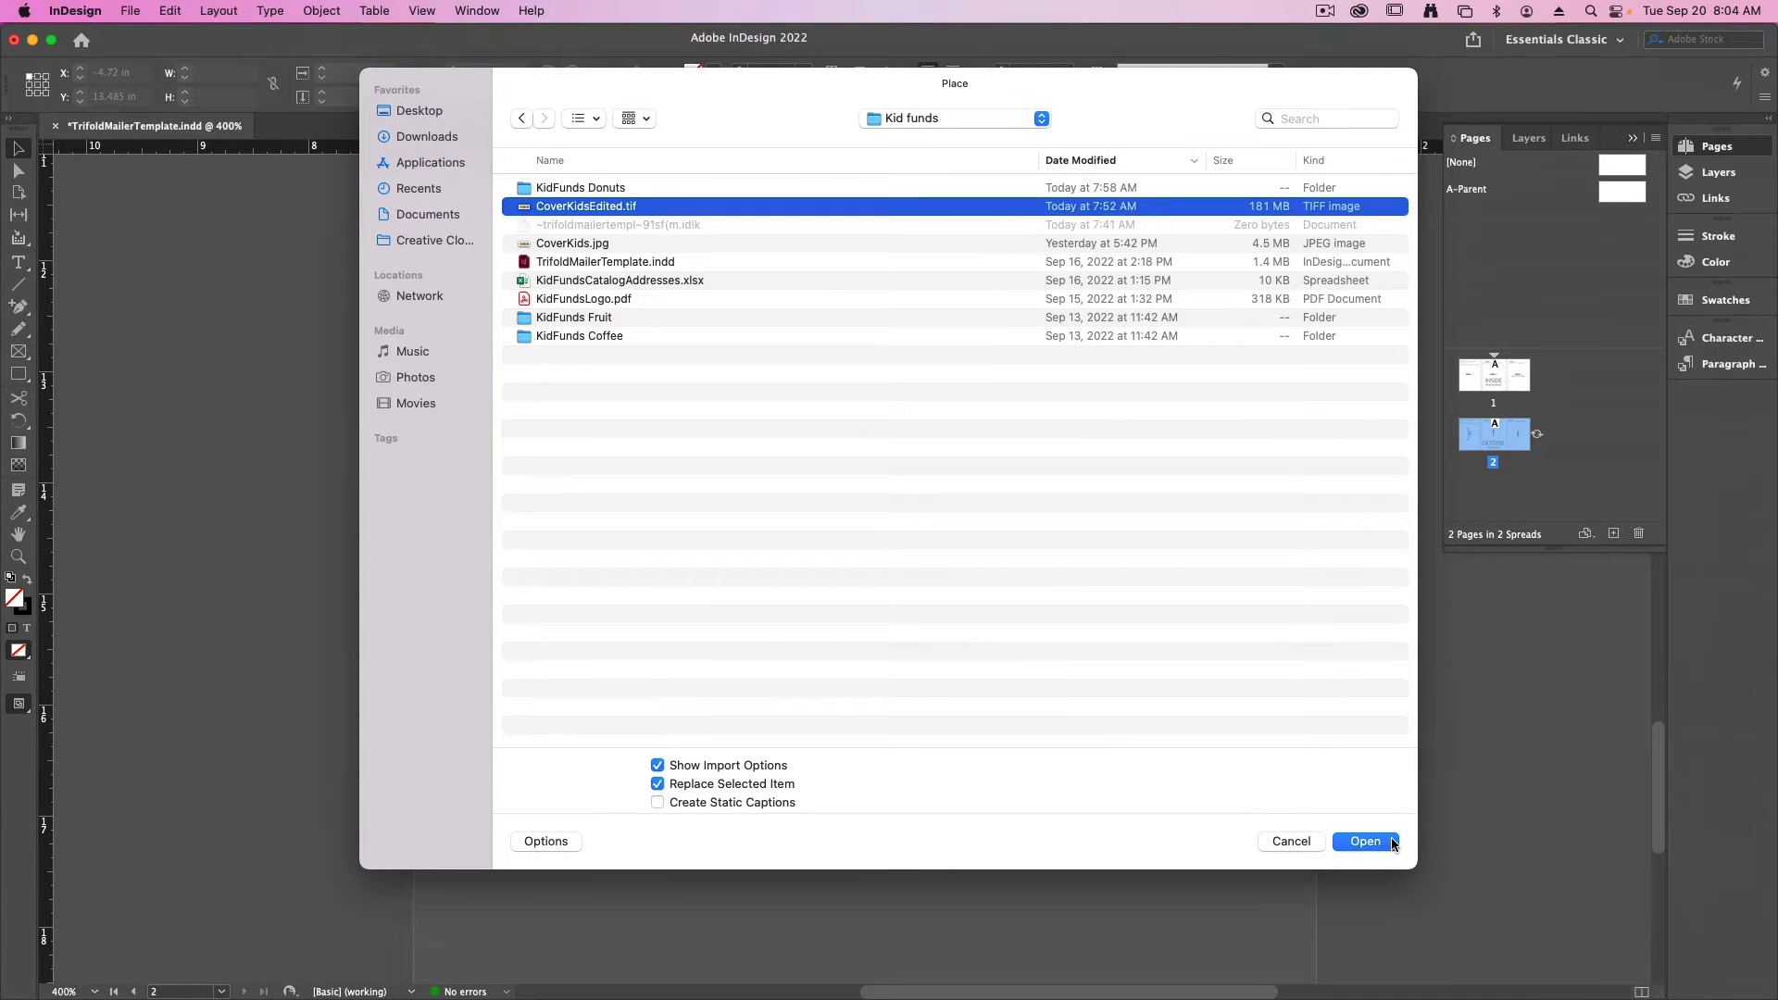
click(1365, 841)
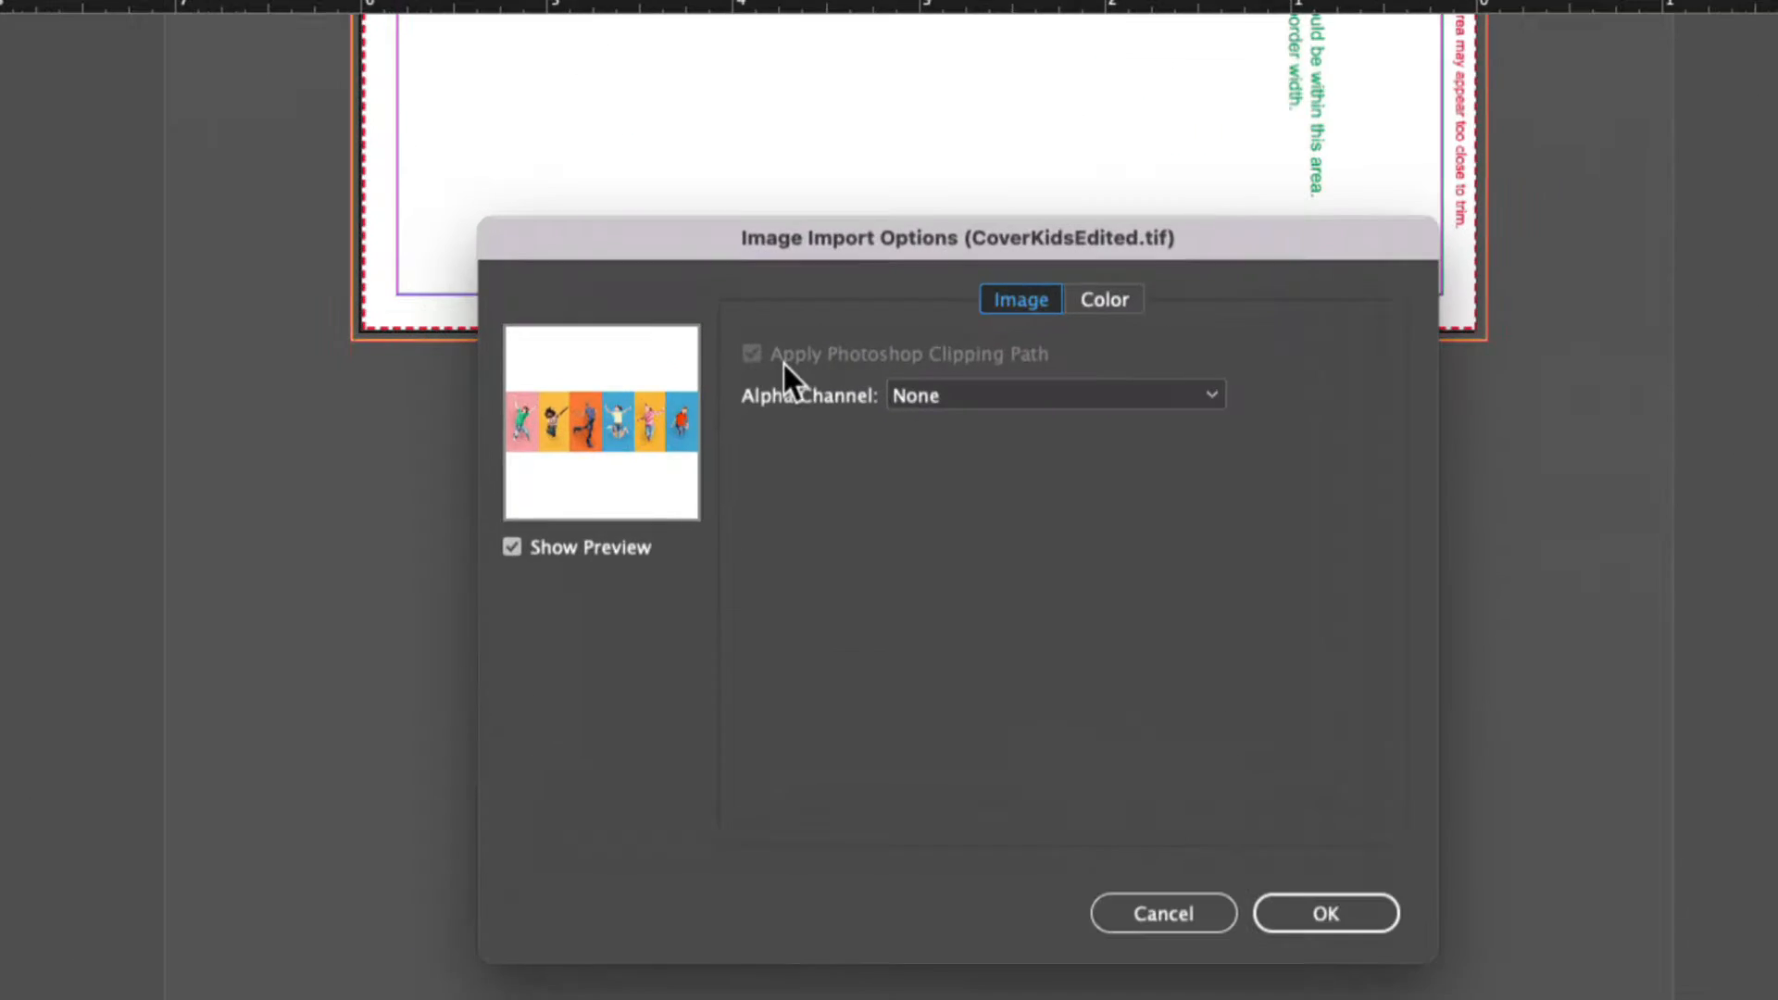
click(979, 390)
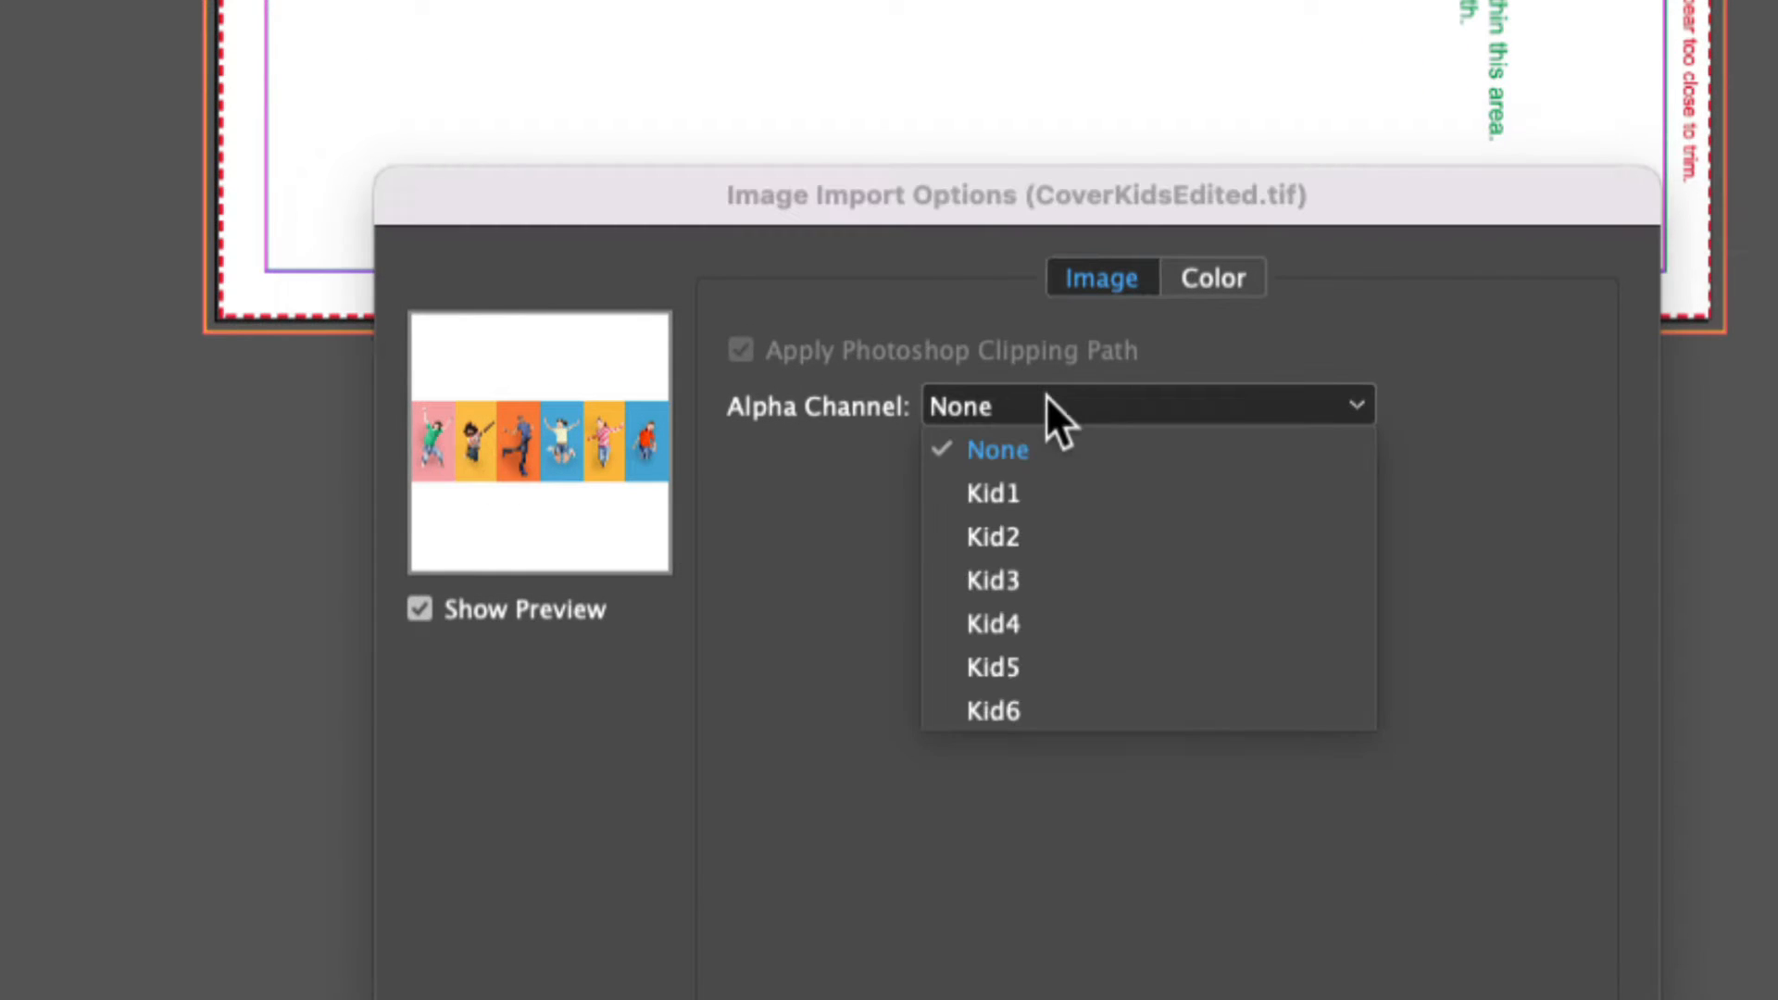
click(1072, 500)
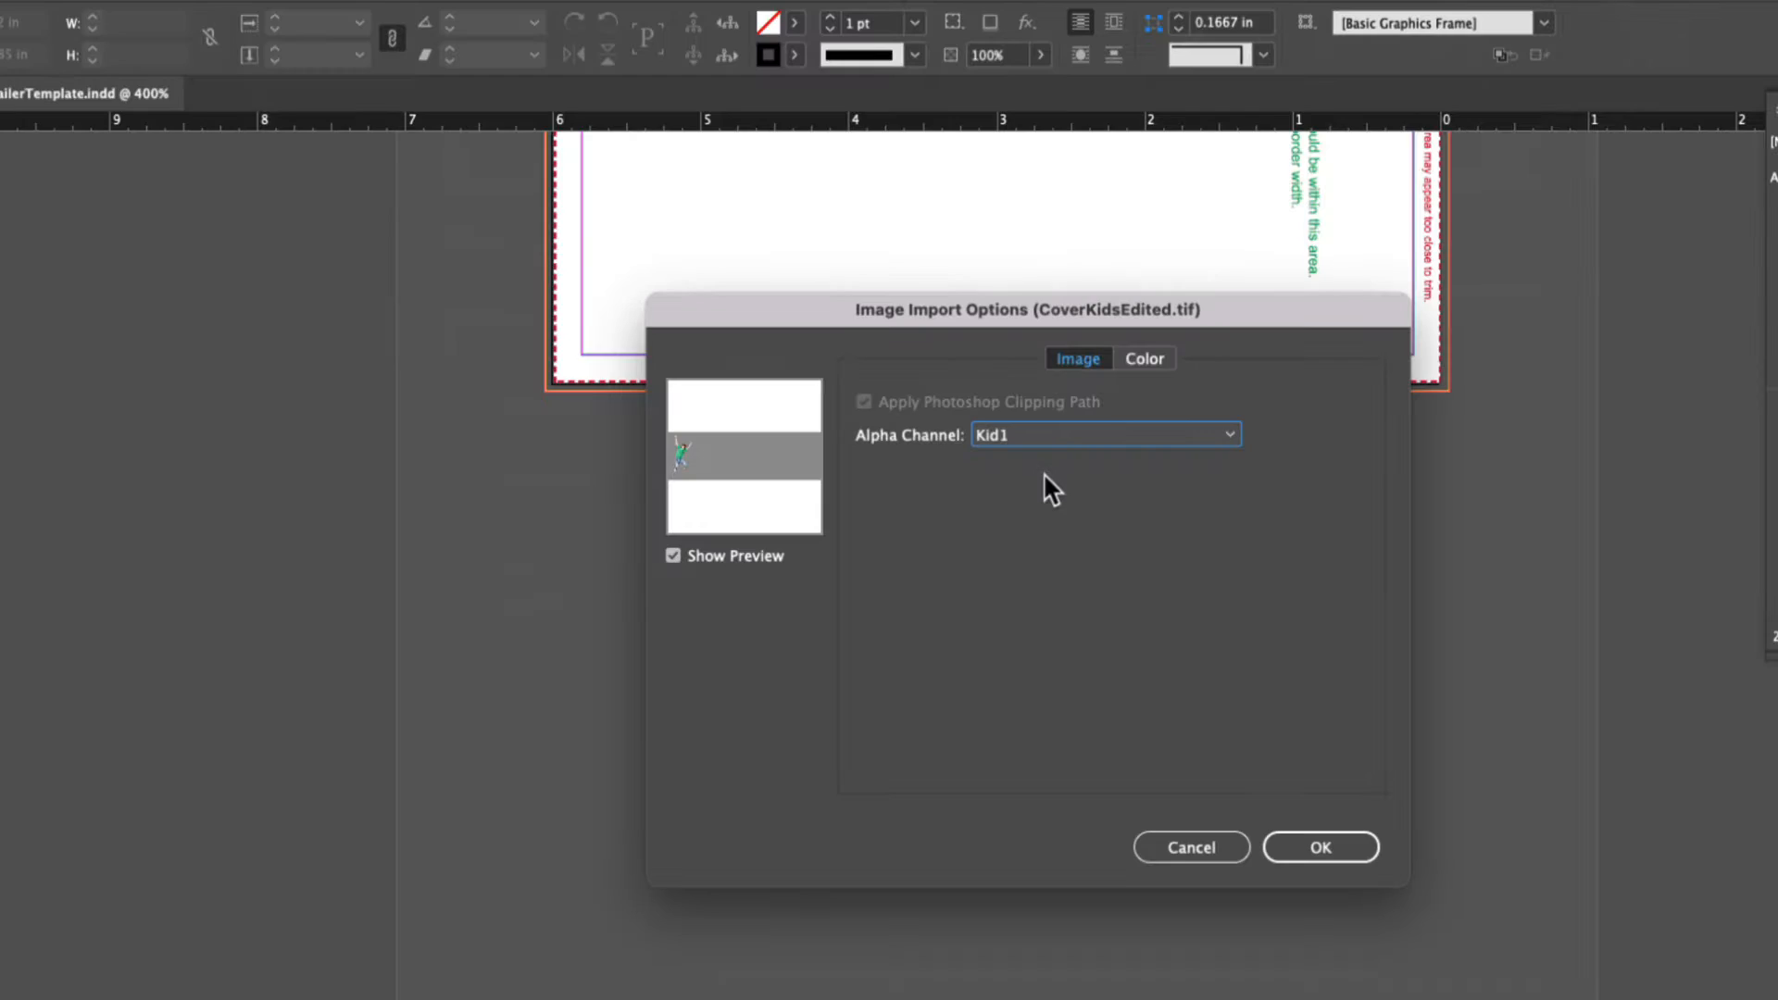
click(1308, 846)
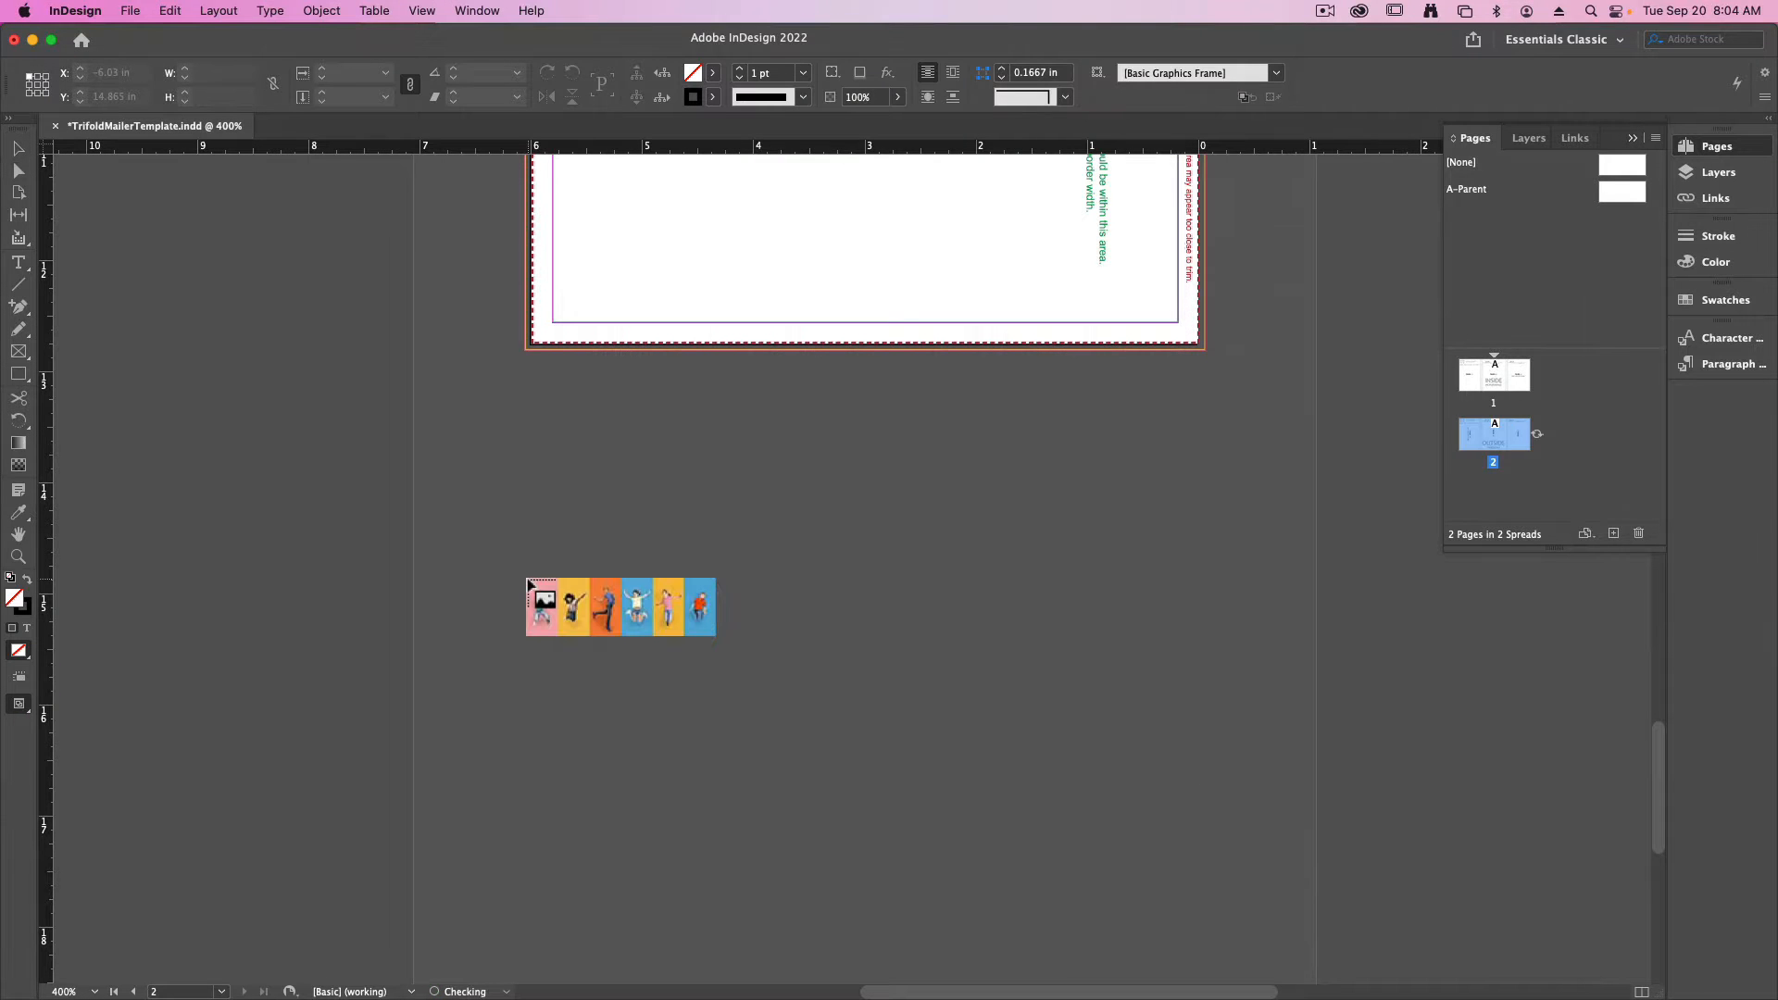
- Place the image about 4.24 in wide on the pasteboard below Panel 1 and crop its frame closely around the kid
drag(476, 381, 947, 529)
key(Escape)
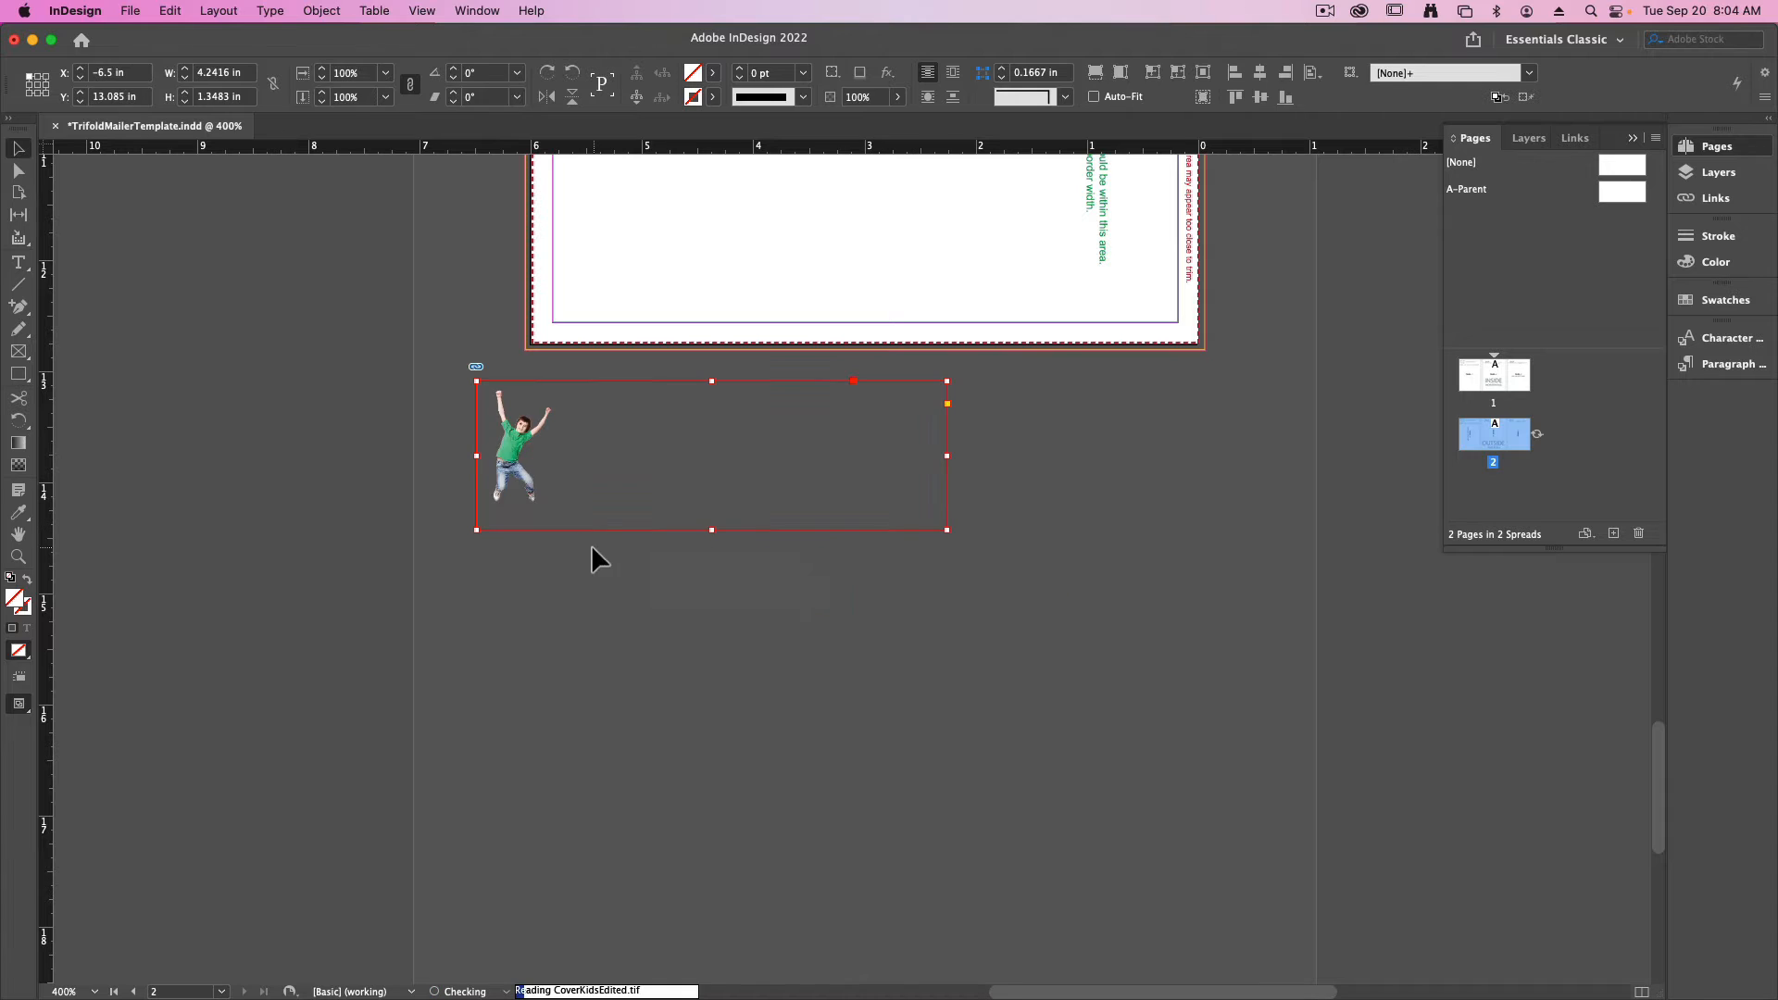
drag(946, 455, 569, 465)
click(585, 682)
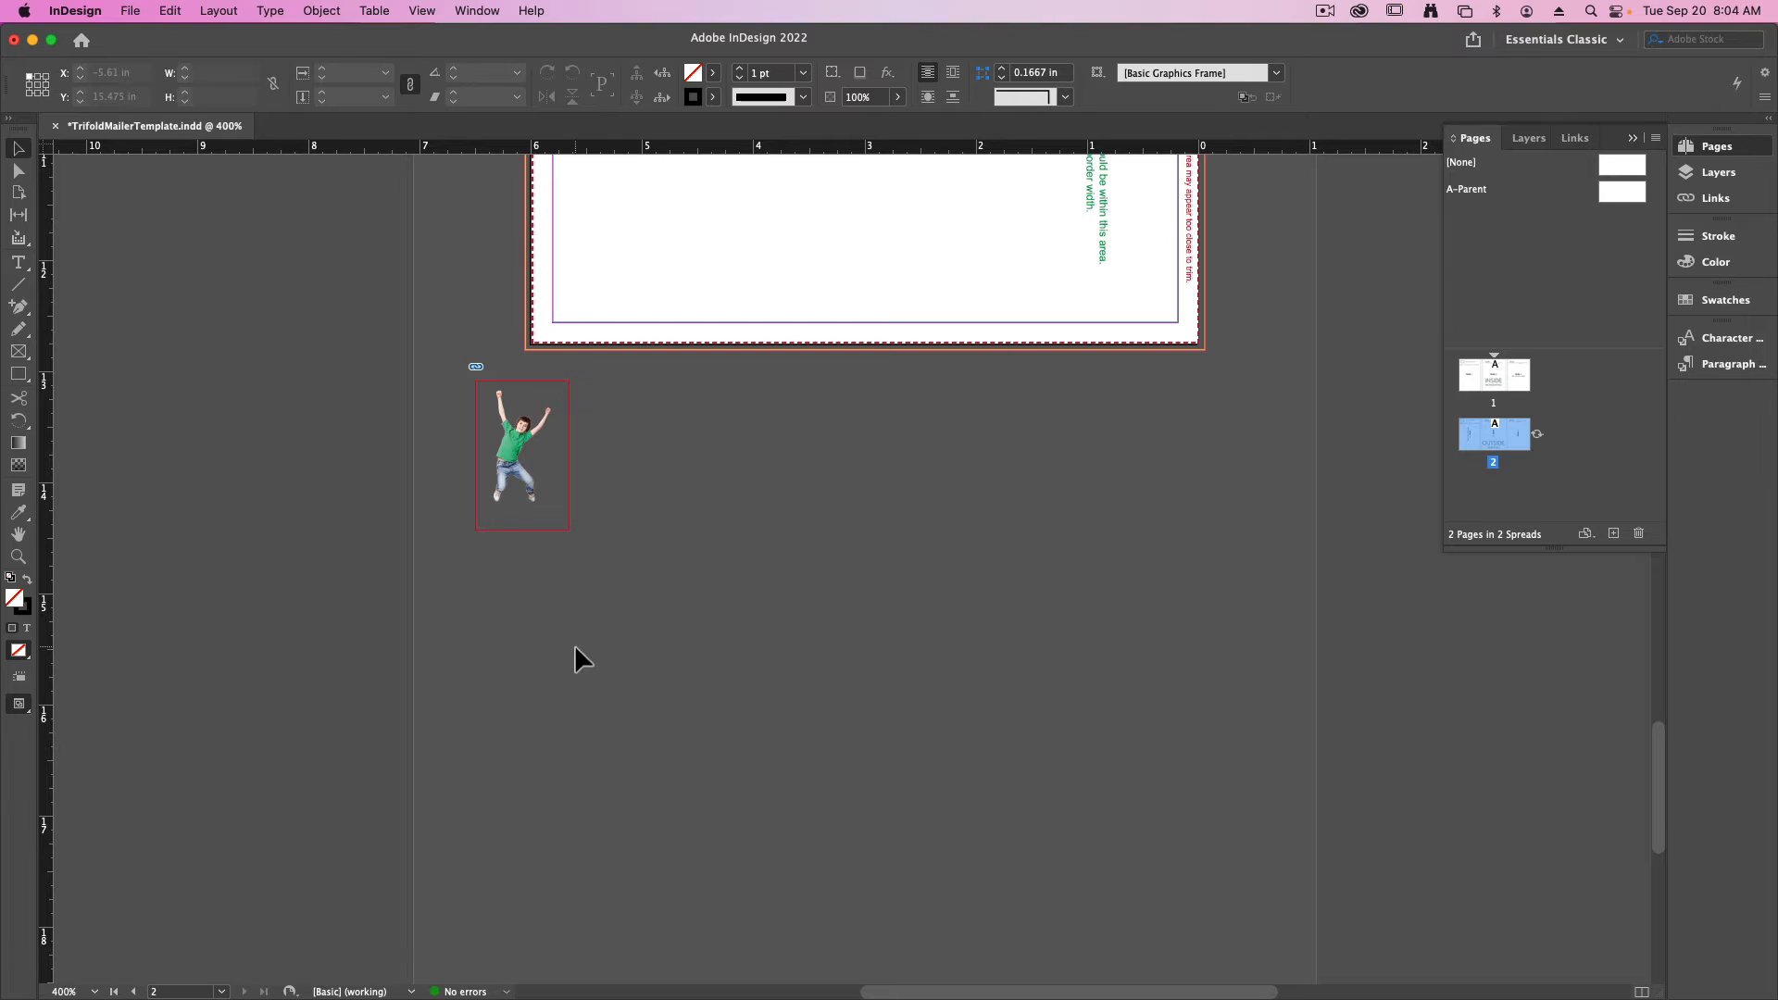
- Place the girl in the pink shirt from CoverKidsEdited.tif on the pasteboard beside the first kid and crop her frame
click(130, 11)
click(148, 338)
click(1365, 840)
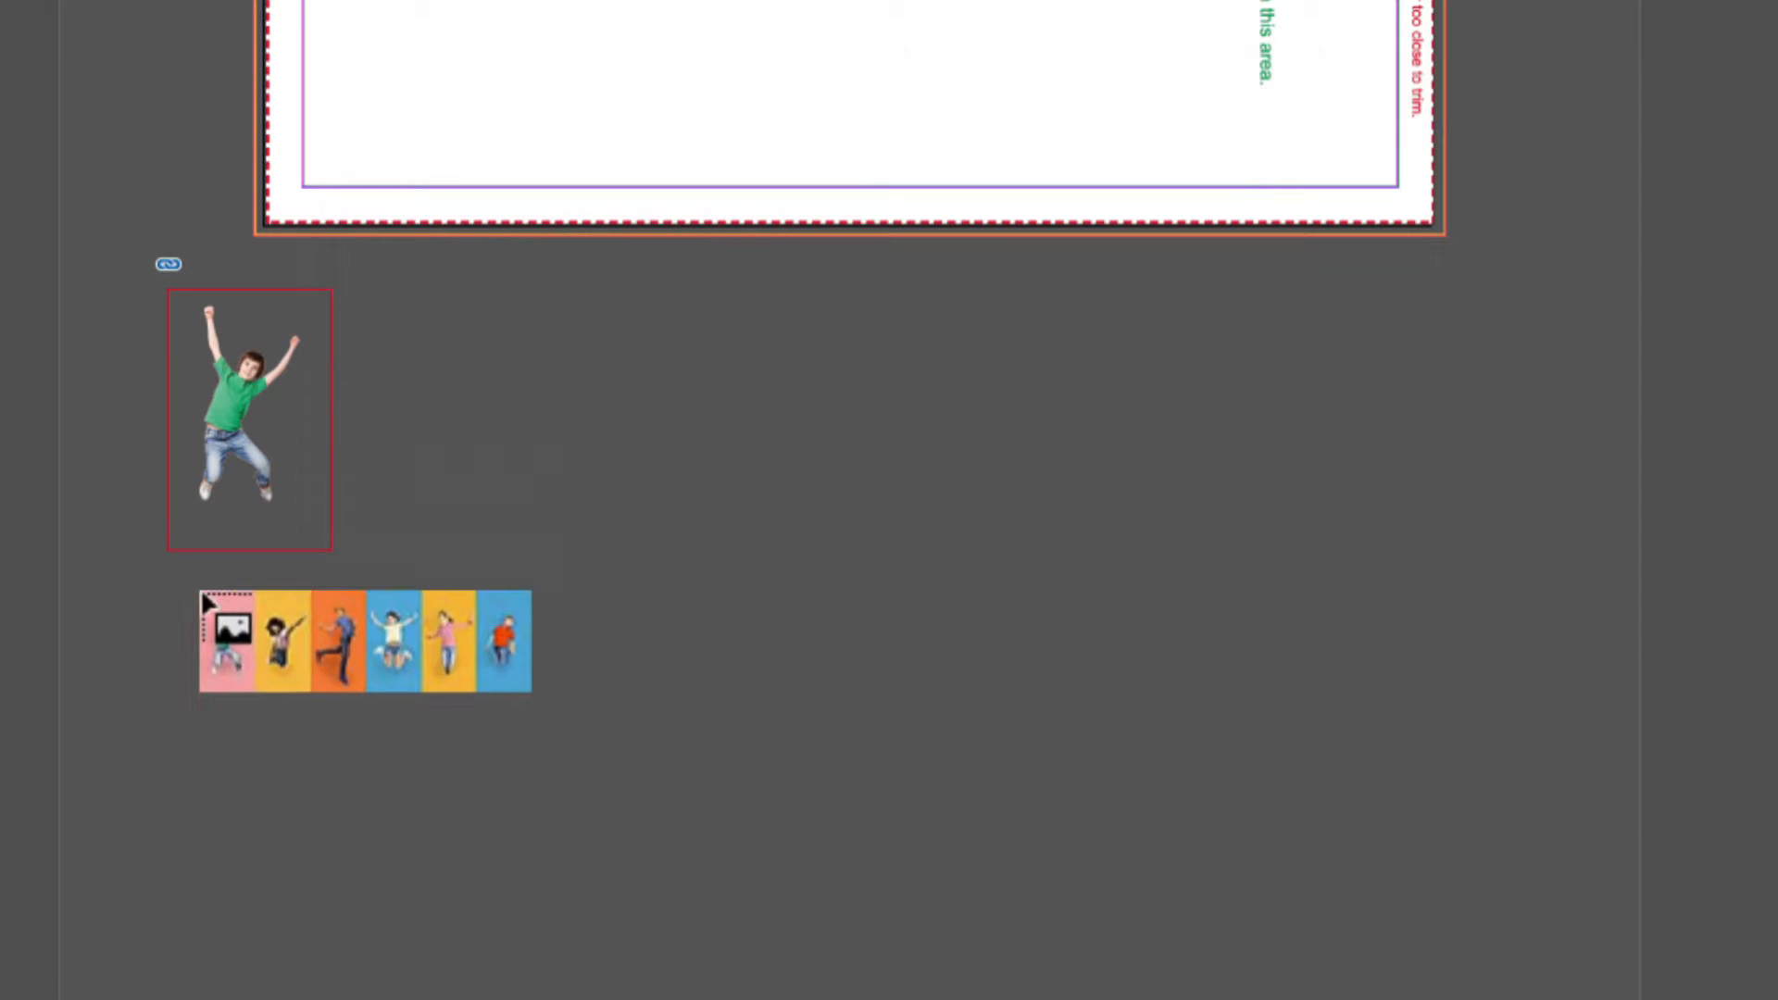
drag(337, 287, 417, 519)
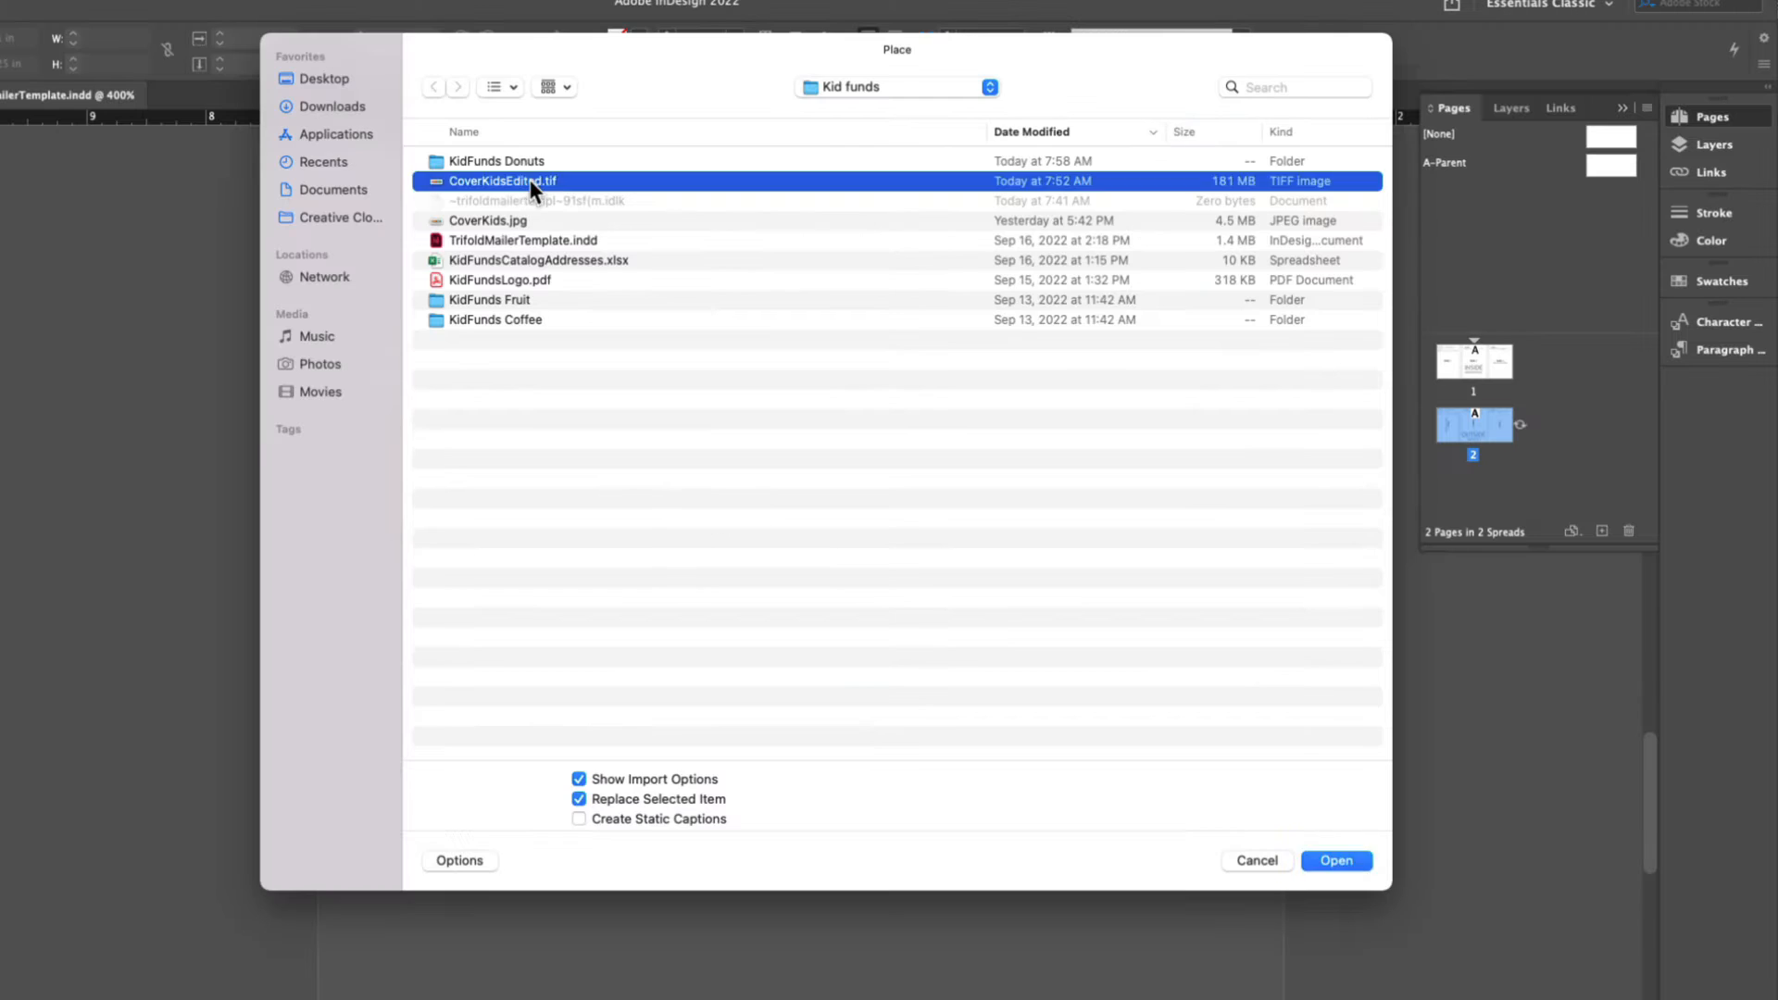
- Place the boy in the blue shirt from CoverKidsEdited.tif as the third image in the row and crop his frame closely
double_click(528, 179)
drag(575, 367, 1091, 529)
drag(1091, 449, 827, 444)
drag(572, 449, 754, 450)
drag(793, 444, 611, 445)
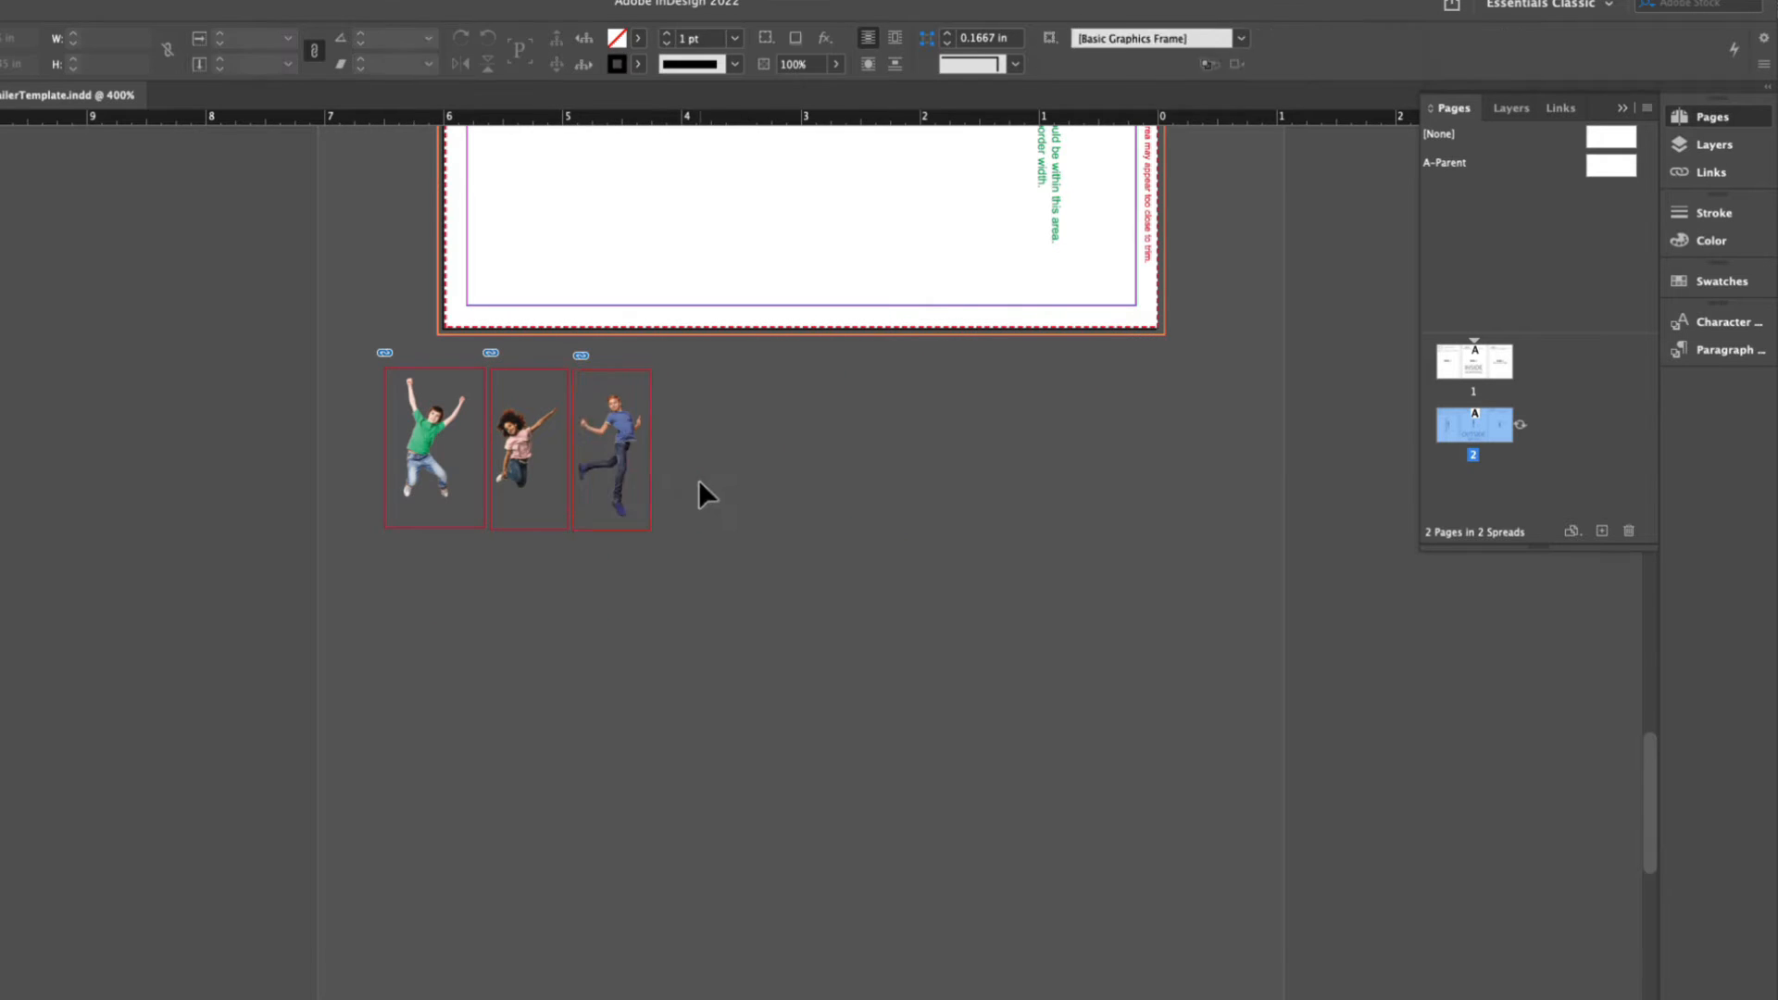
- Import the girl in the yellow shirt by her own alpha channel and place her as the fourth image in the row
click(889, 369)
click(884, 476)
click(1060, 702)
drag(660, 372, 893, 454)
- Place the girl in the striped shirt from CoverKidsEdited.tif as the fifth image, cropping her frame to about 0.83 by 1.34 in
key(super+d)
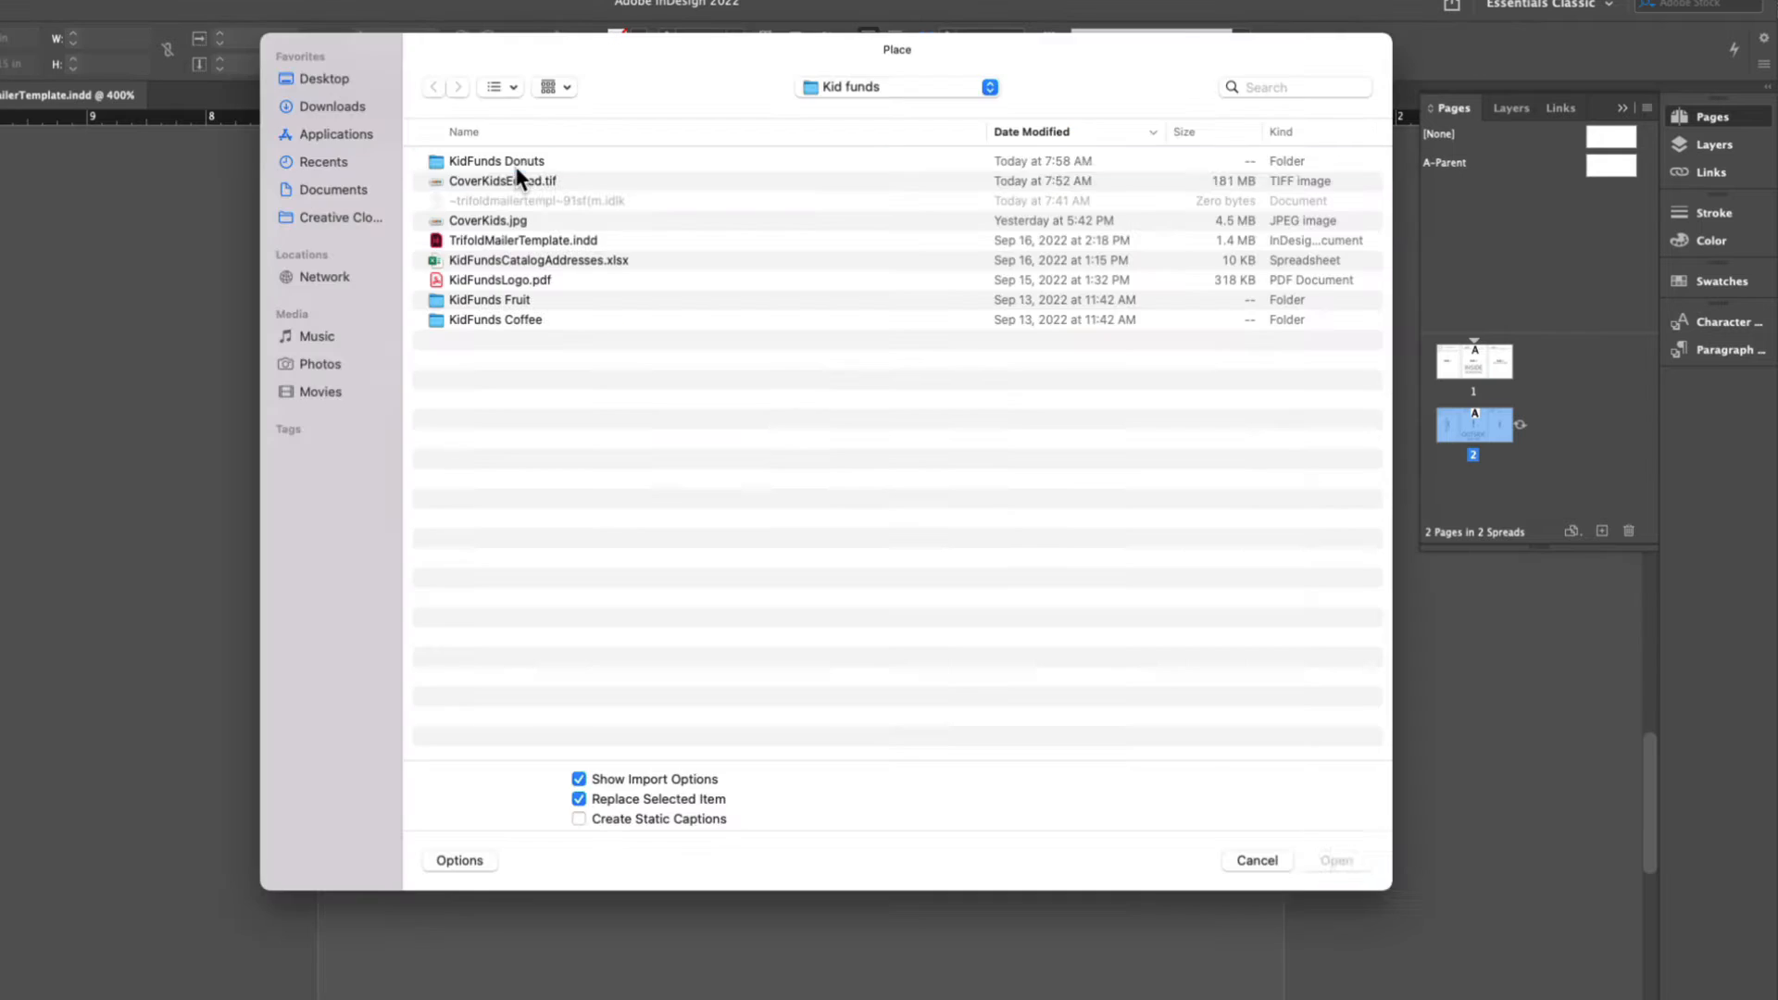
double_click(515, 176)
click(870, 504)
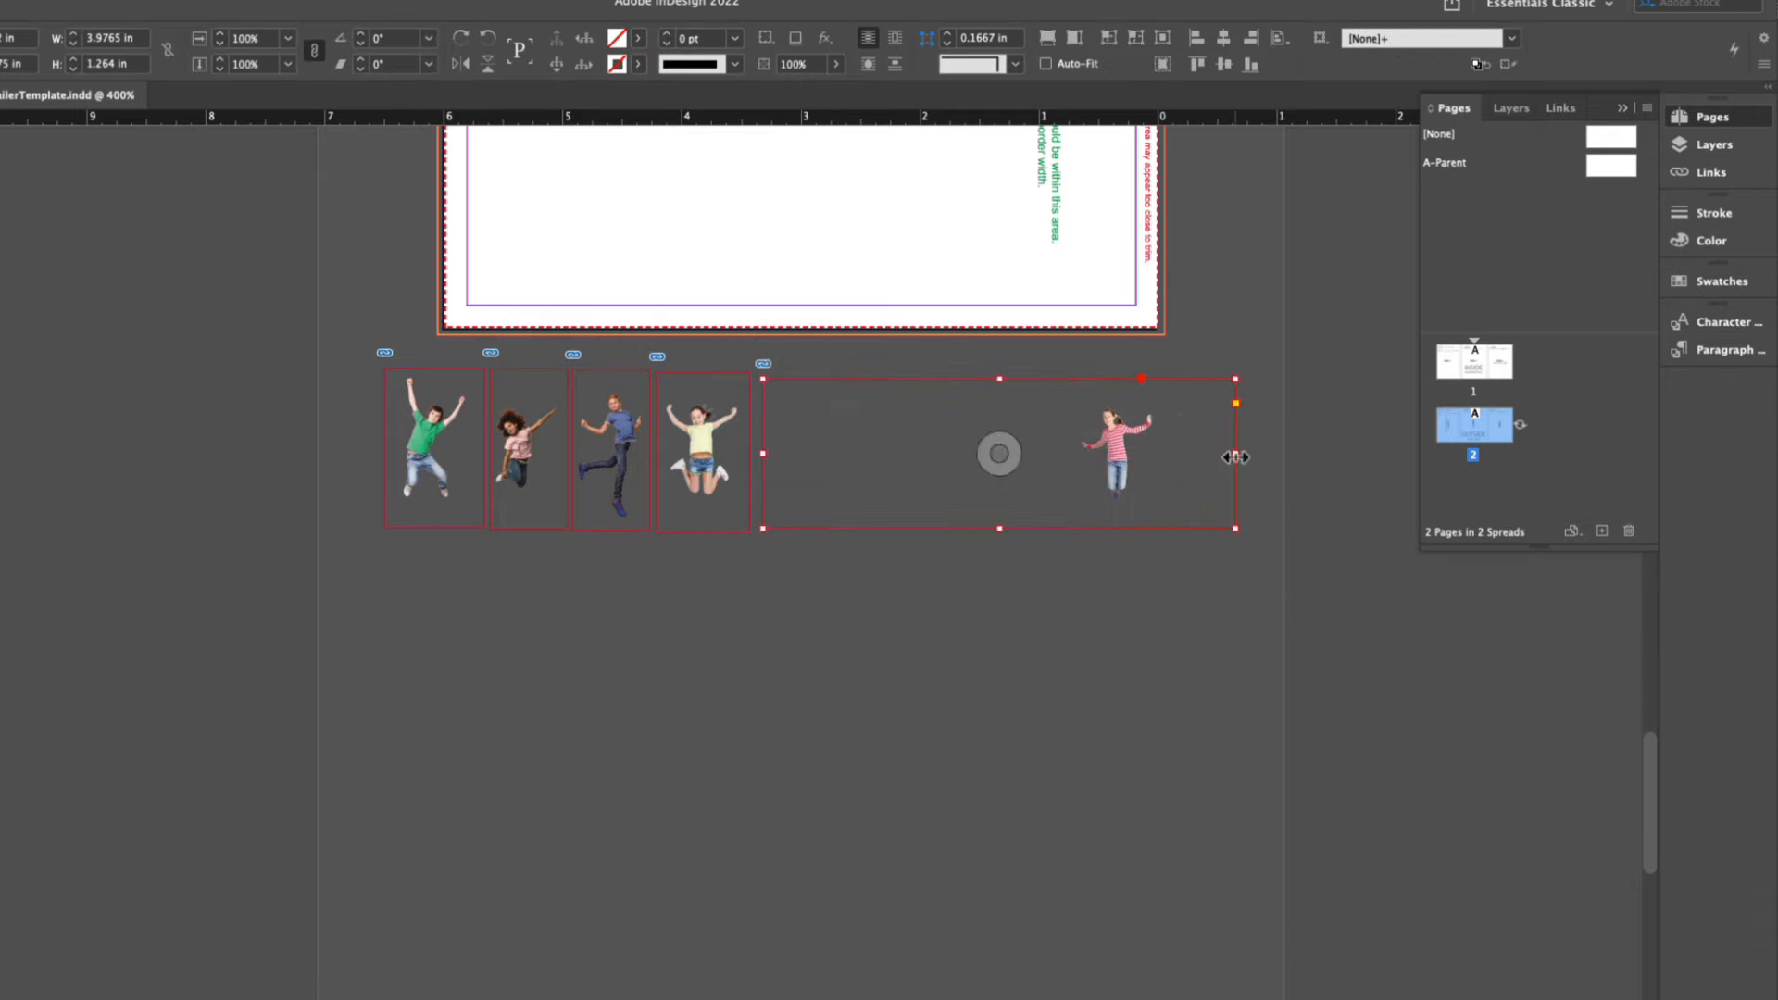
drag(1235, 454, 1164, 453)
drag(763, 454, 1072, 454)
drag(1118, 481, 799, 482)
drag(846, 379, 852, 375)
drag(852, 529, 852, 533)
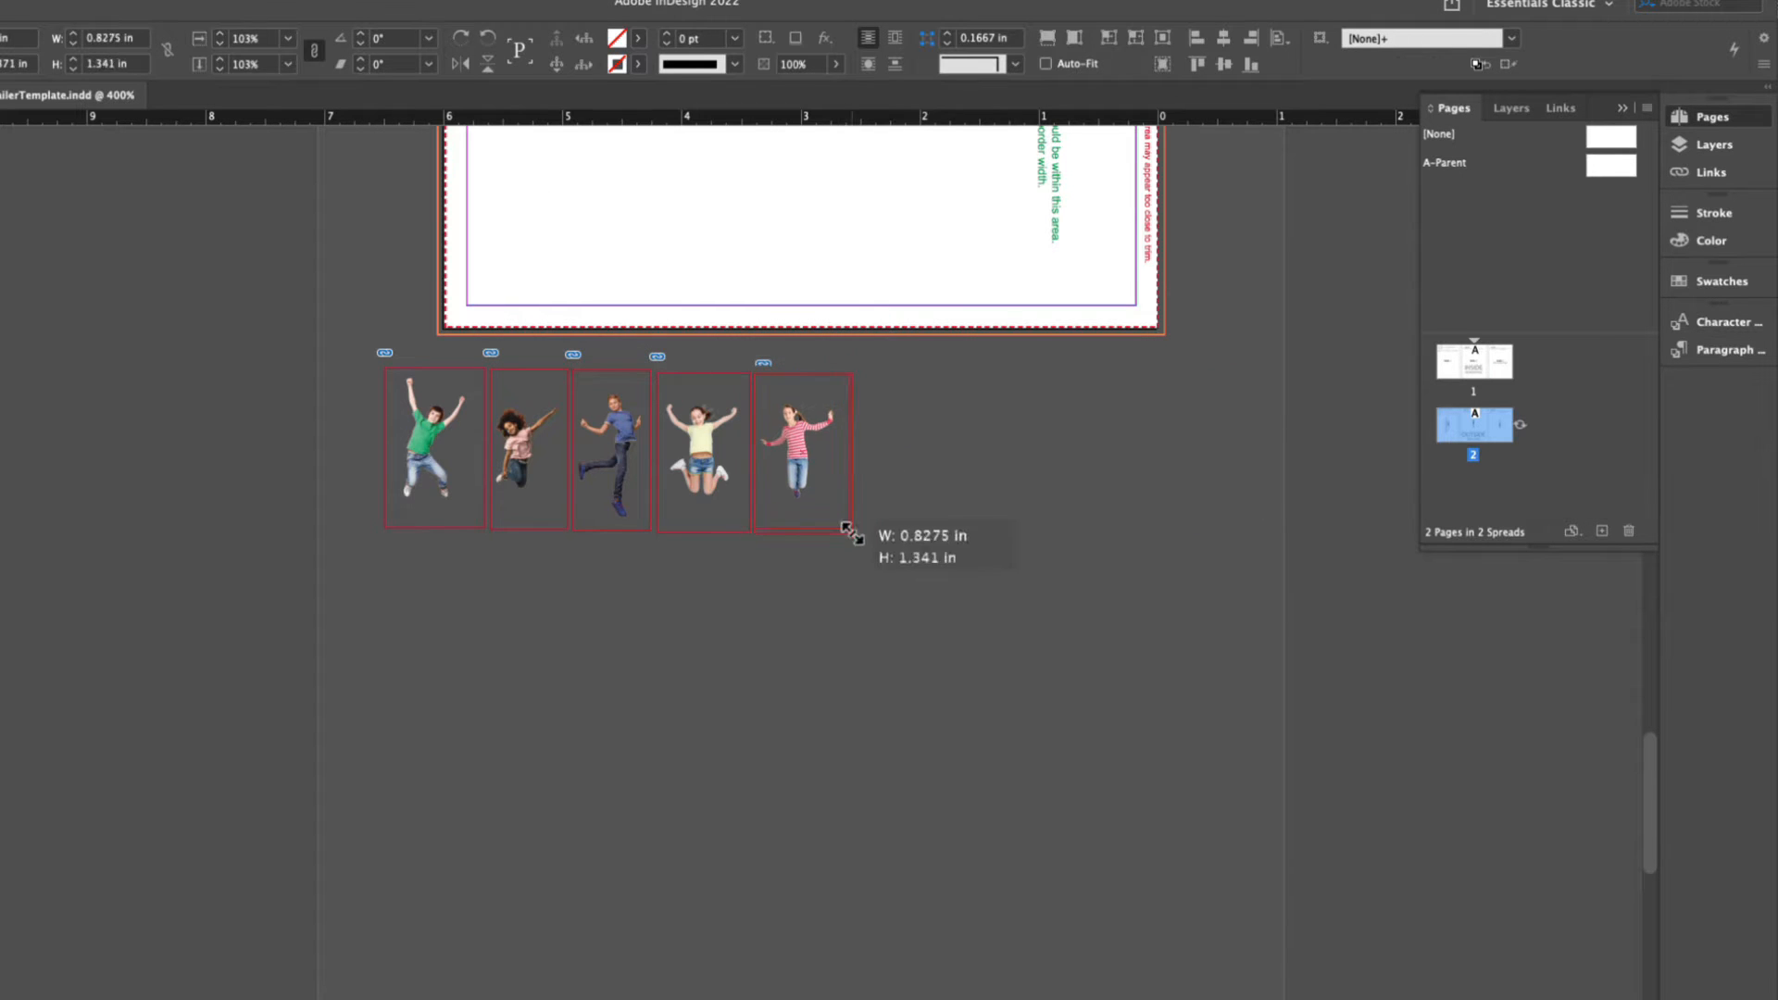
- Place the boy in the red shirt from CoverKidsEdited.tif as the sixth image in the row and crop his frame closely
key(super+d)
double_click(522, 182)
click(1060, 702)
drag(863, 373, 1278, 534)
drag(862, 453, 1187, 453)
drag(1236, 513, 914, 515)
click(722, 691)
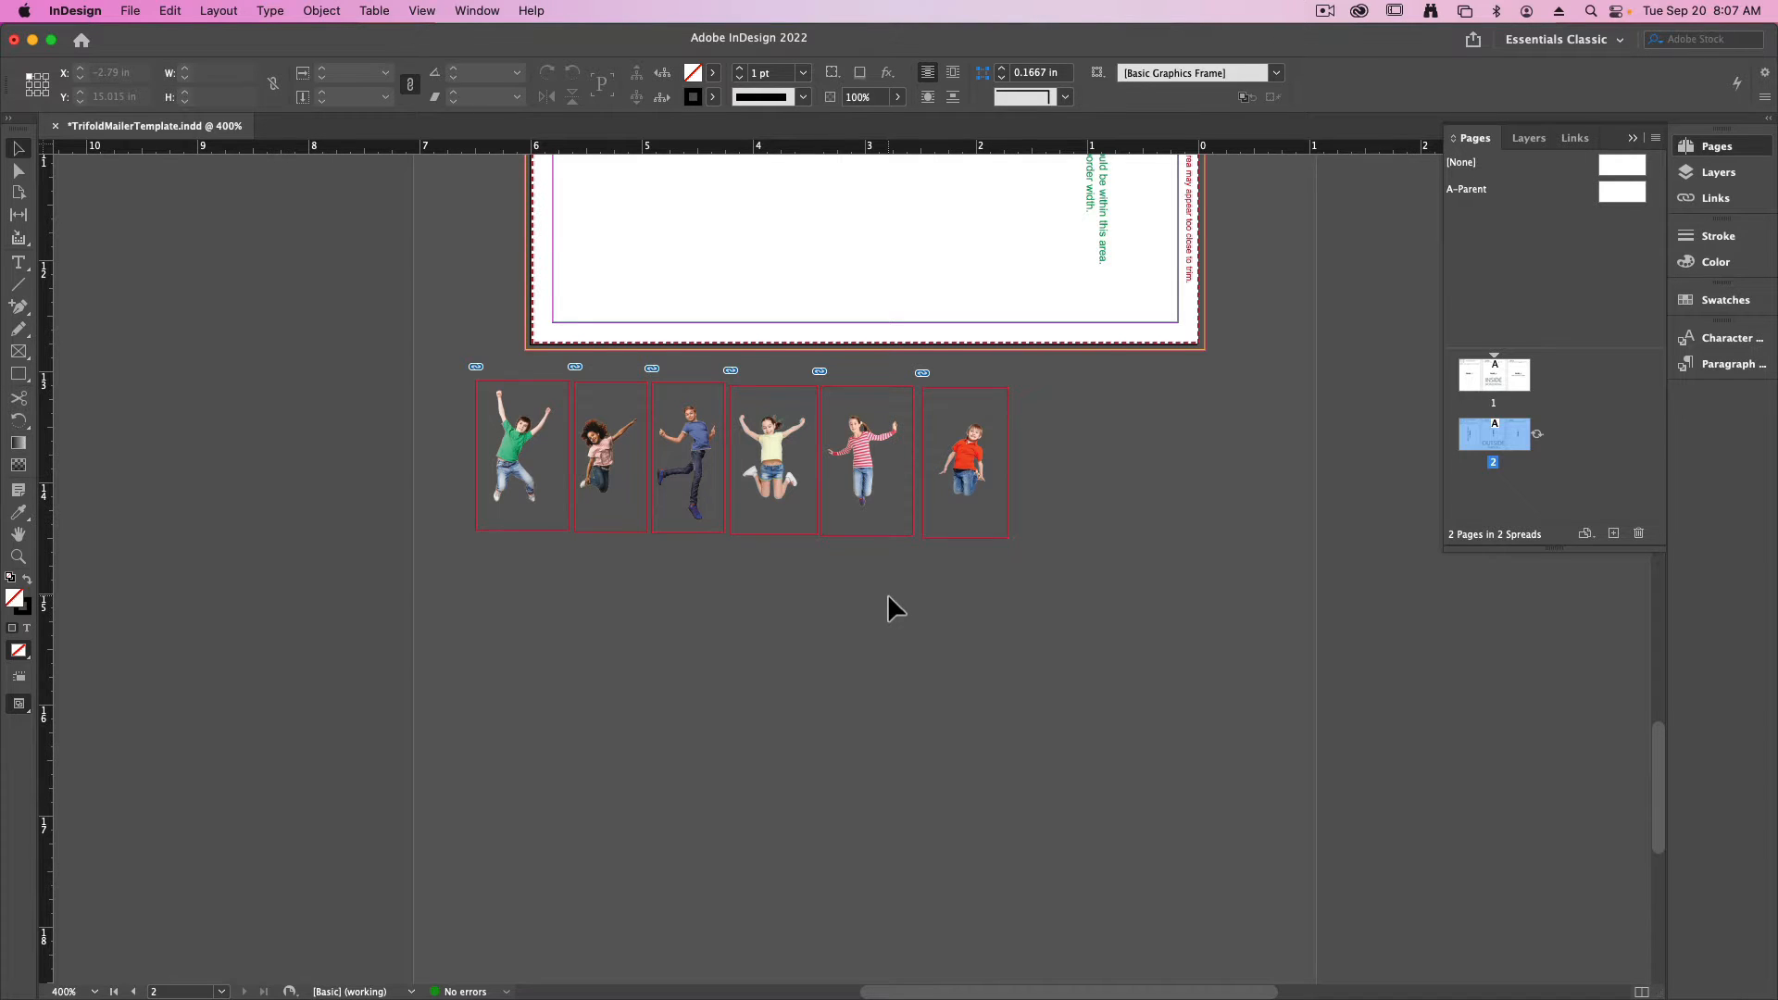
scroll(888, 597, up, 5)
scroll(887, 597, right, 2)
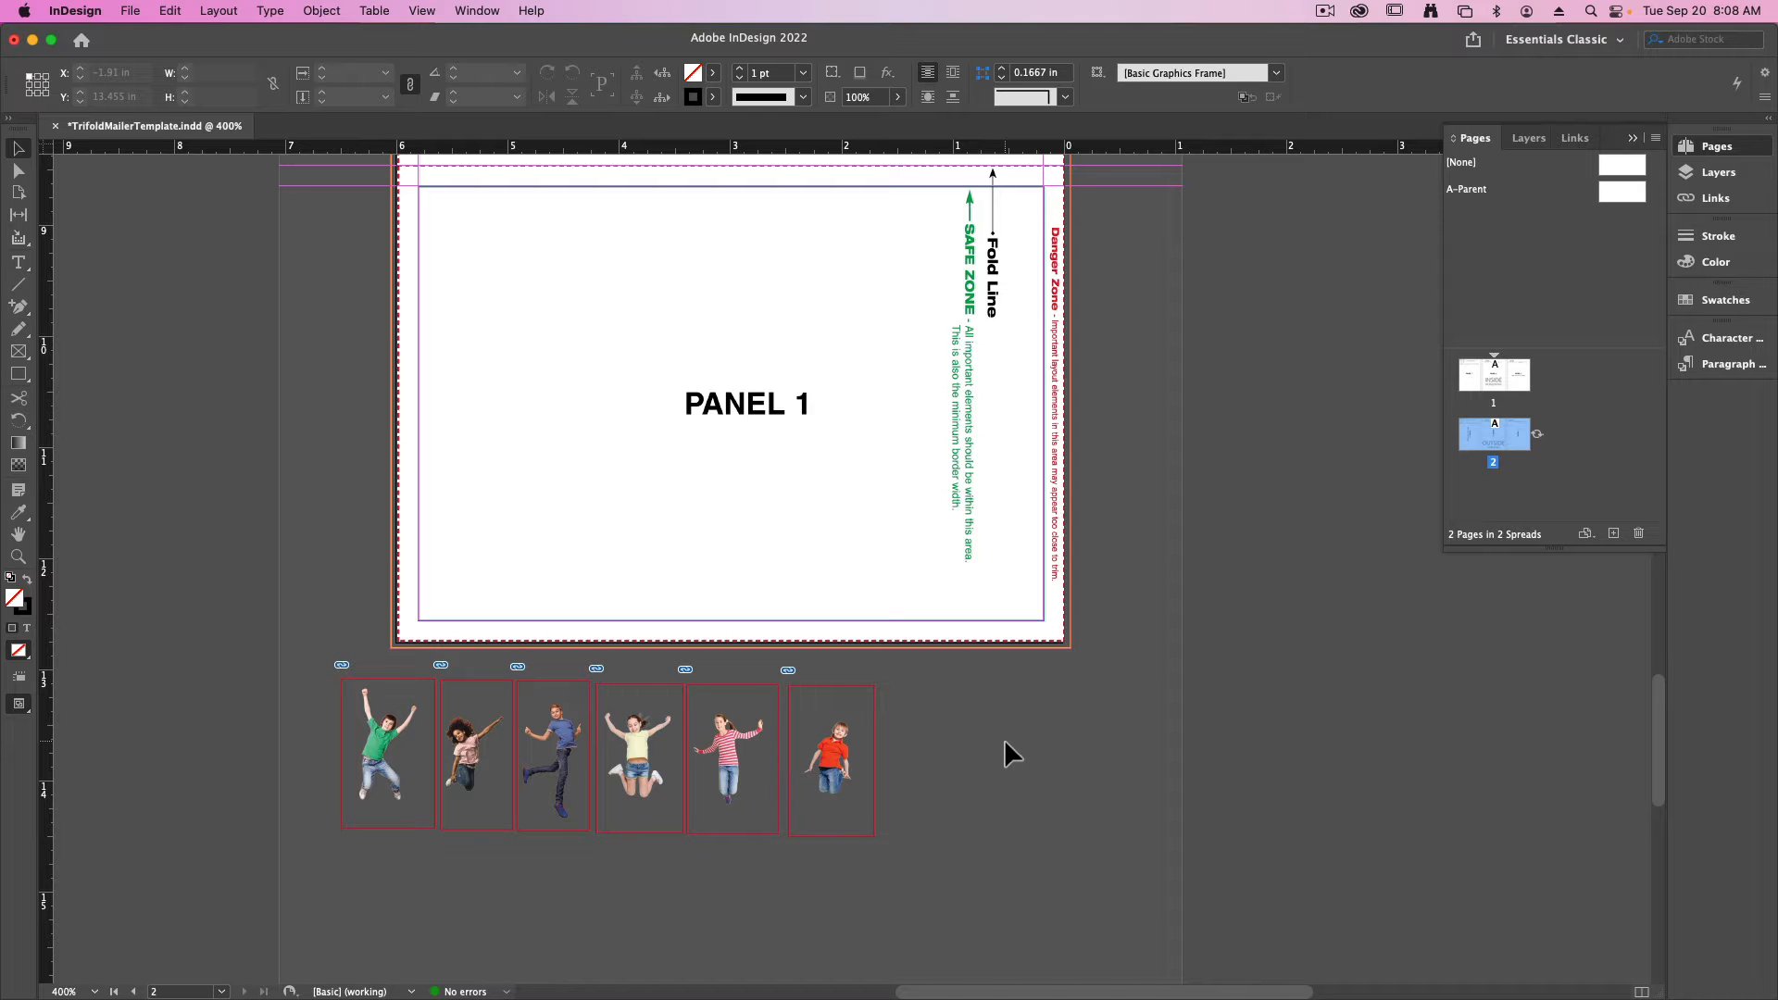
scroll(1004, 739, up, 3)
scroll(1003, 739, left, 1)
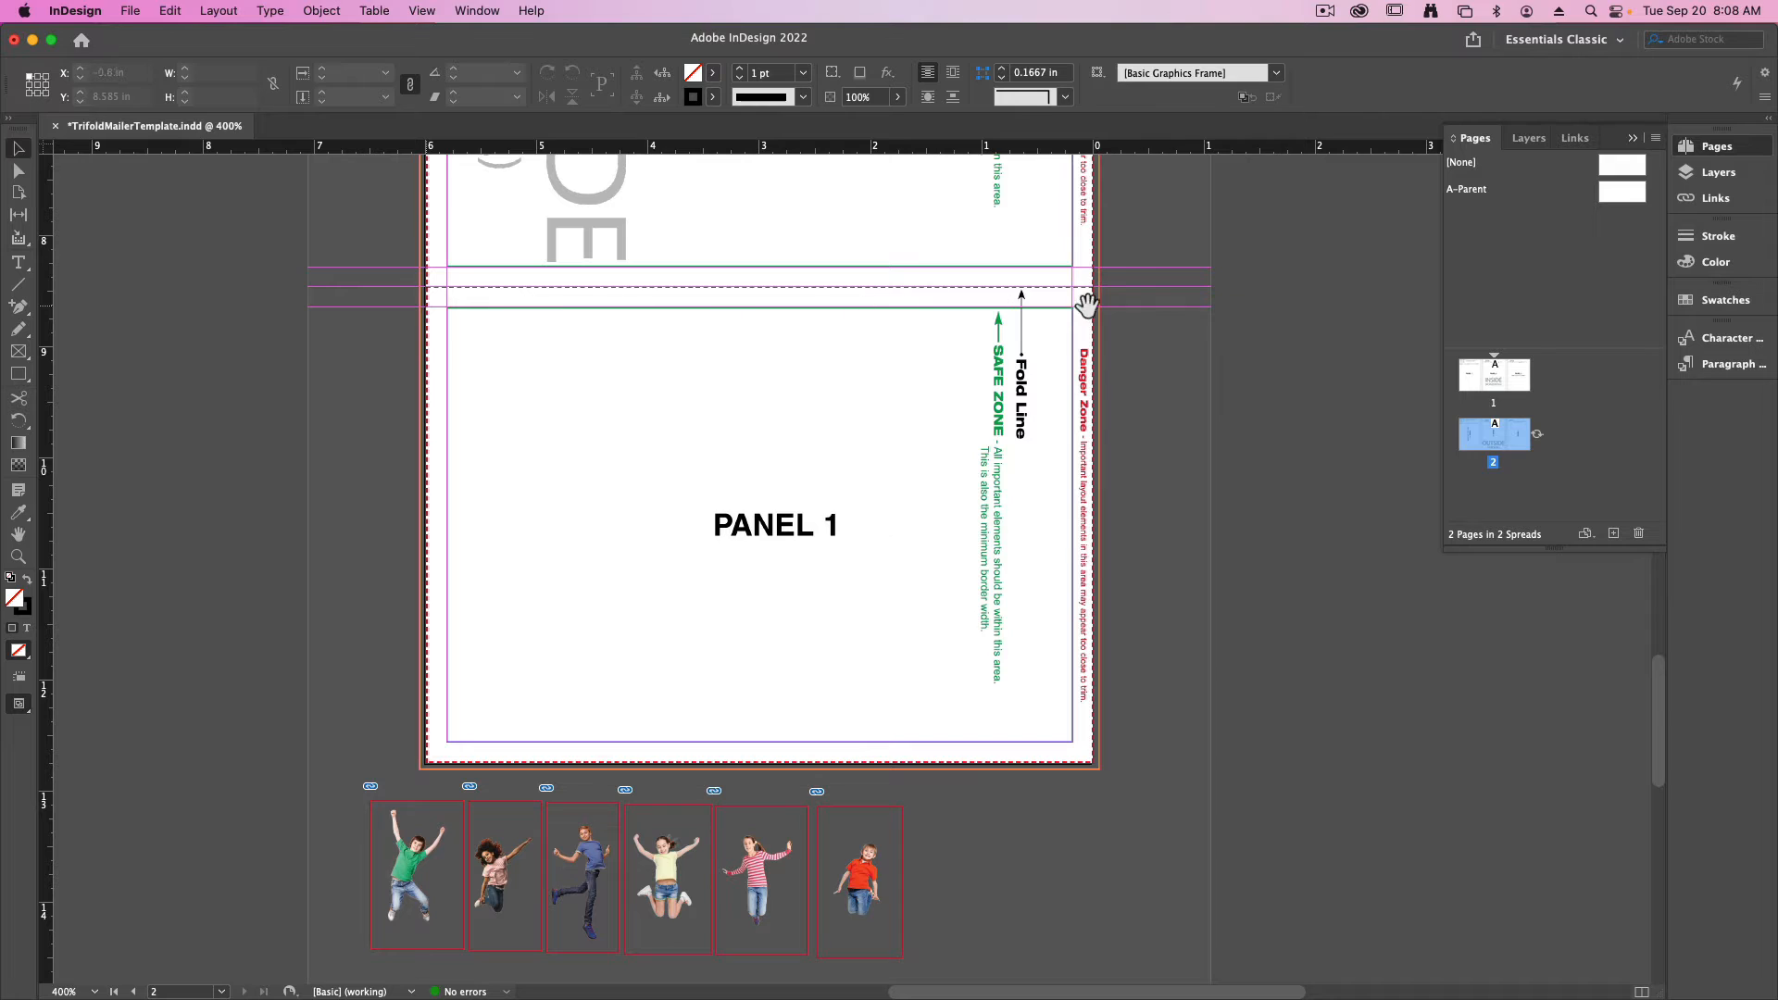
click(451, 289)
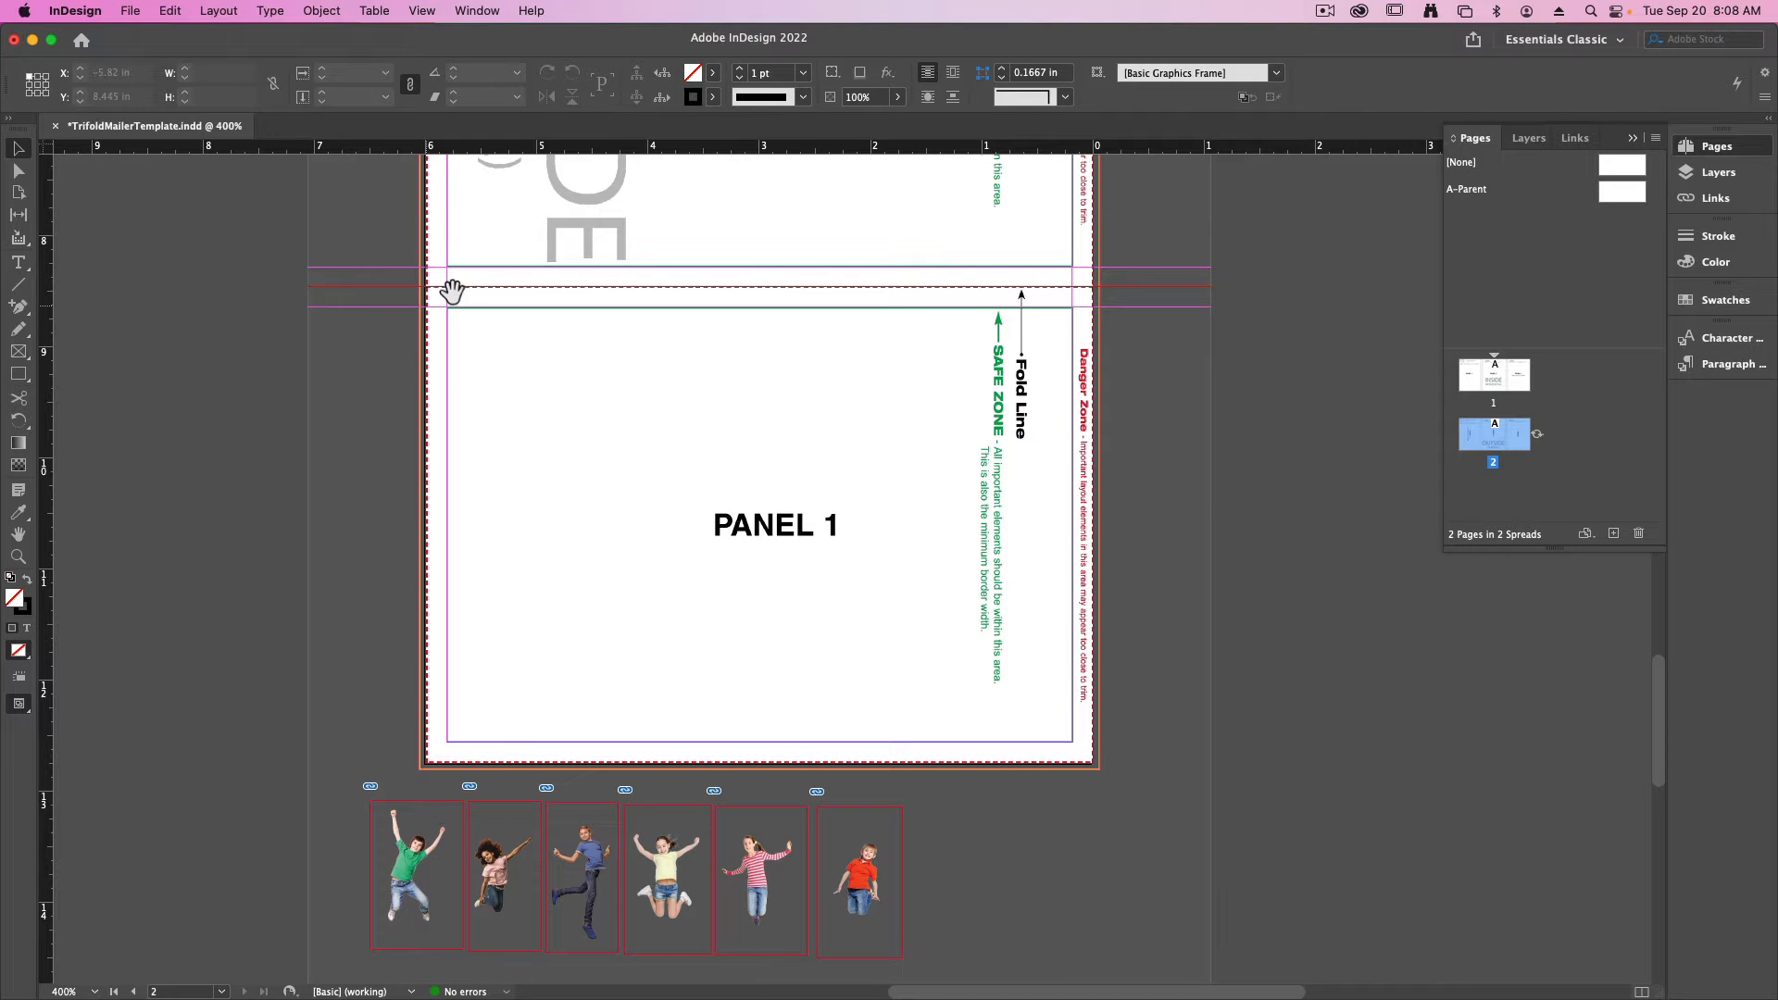
click(444, 348)
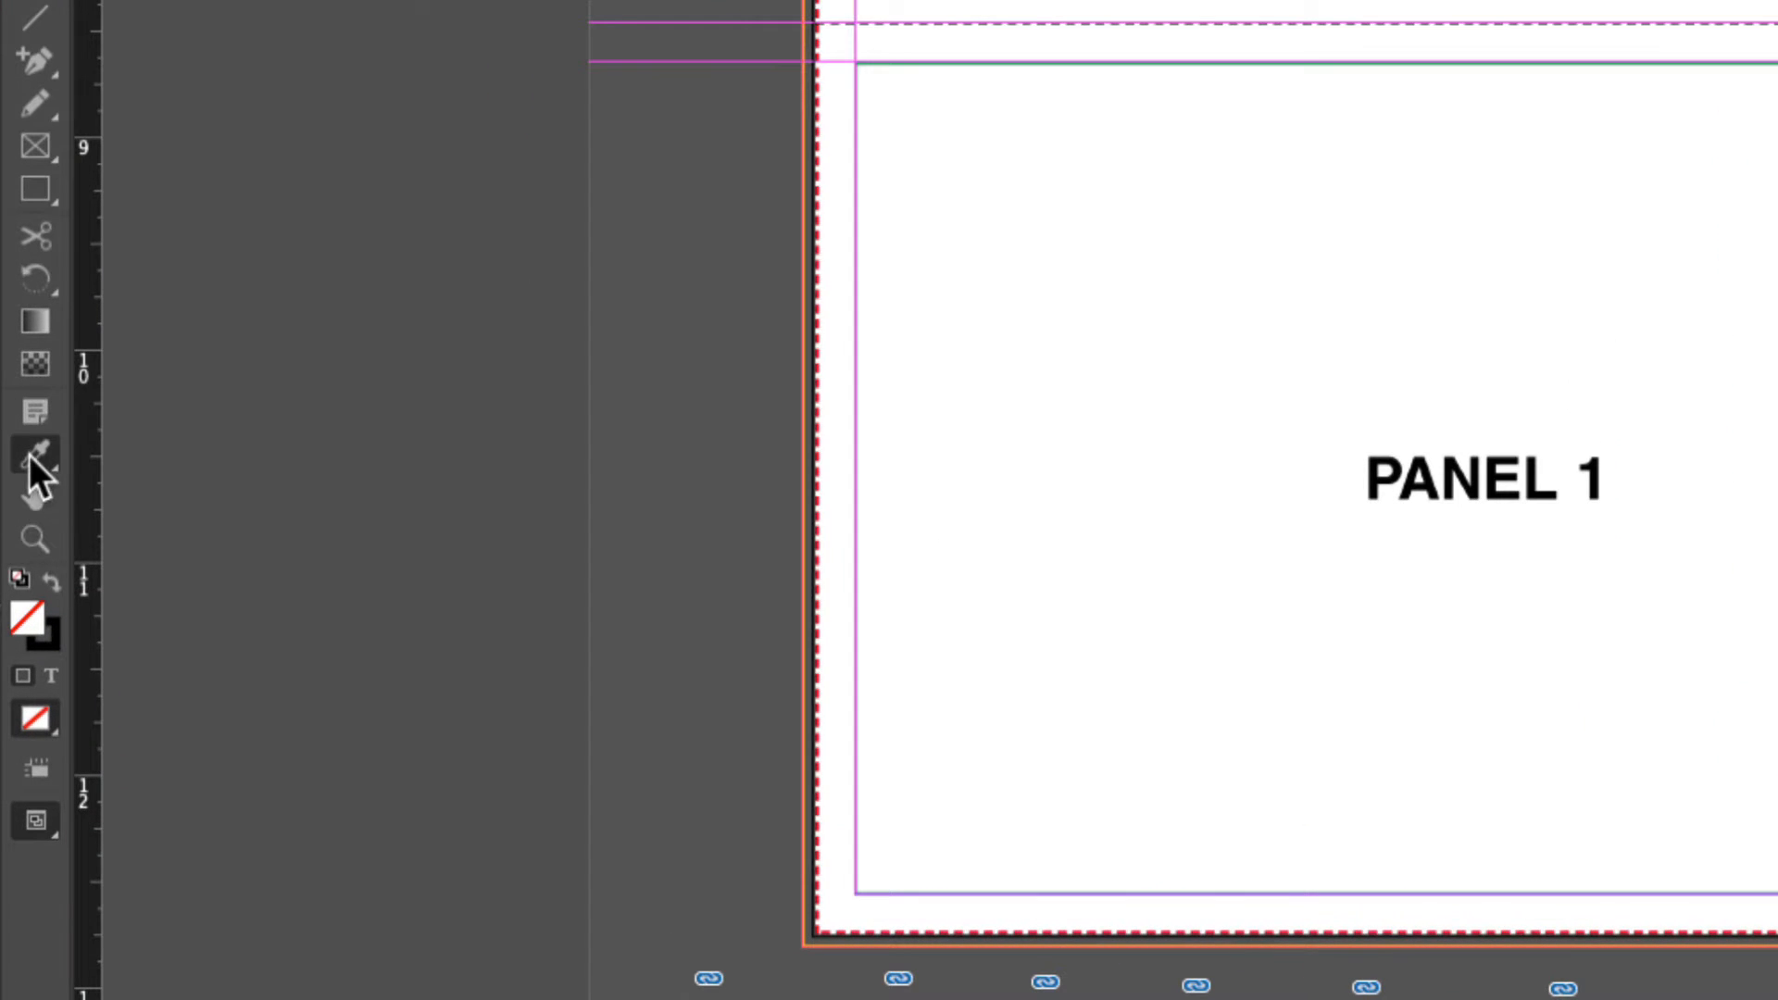
- Sample a color theme from the image of the girl in the pink shirt with the Color Theme tool and show its variations
drag(29, 455, 226, 508)
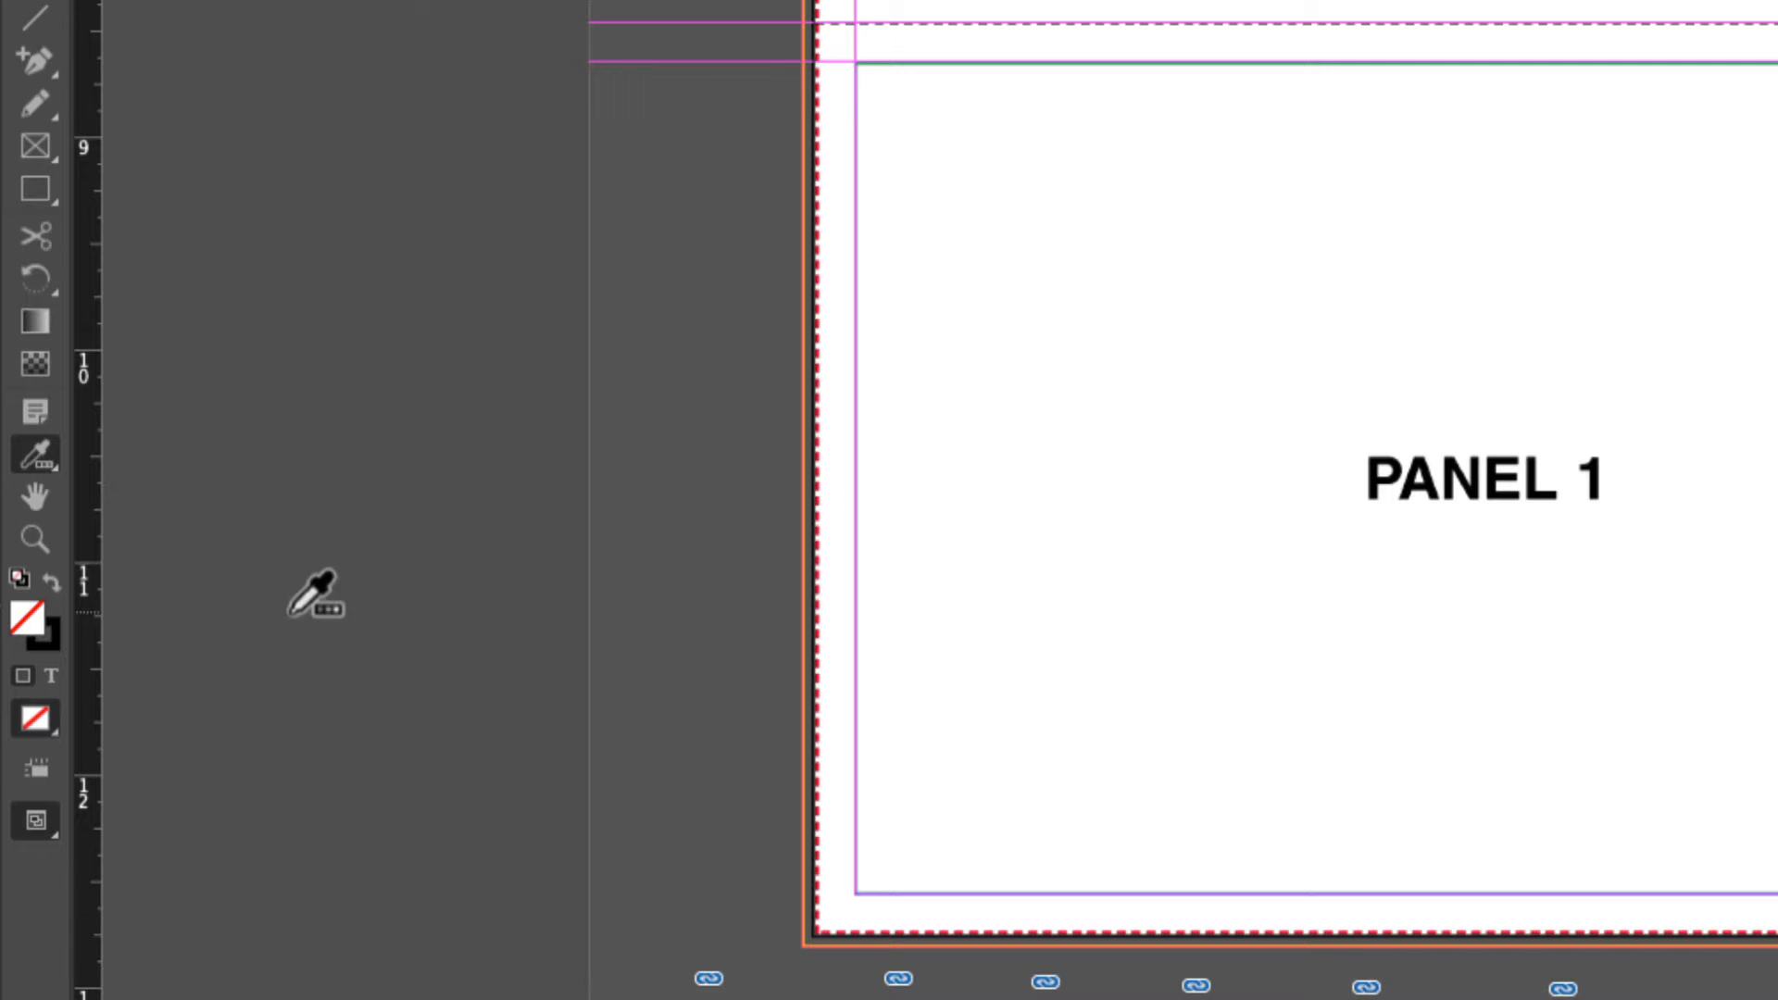
scroll(440, 787, down, 5)
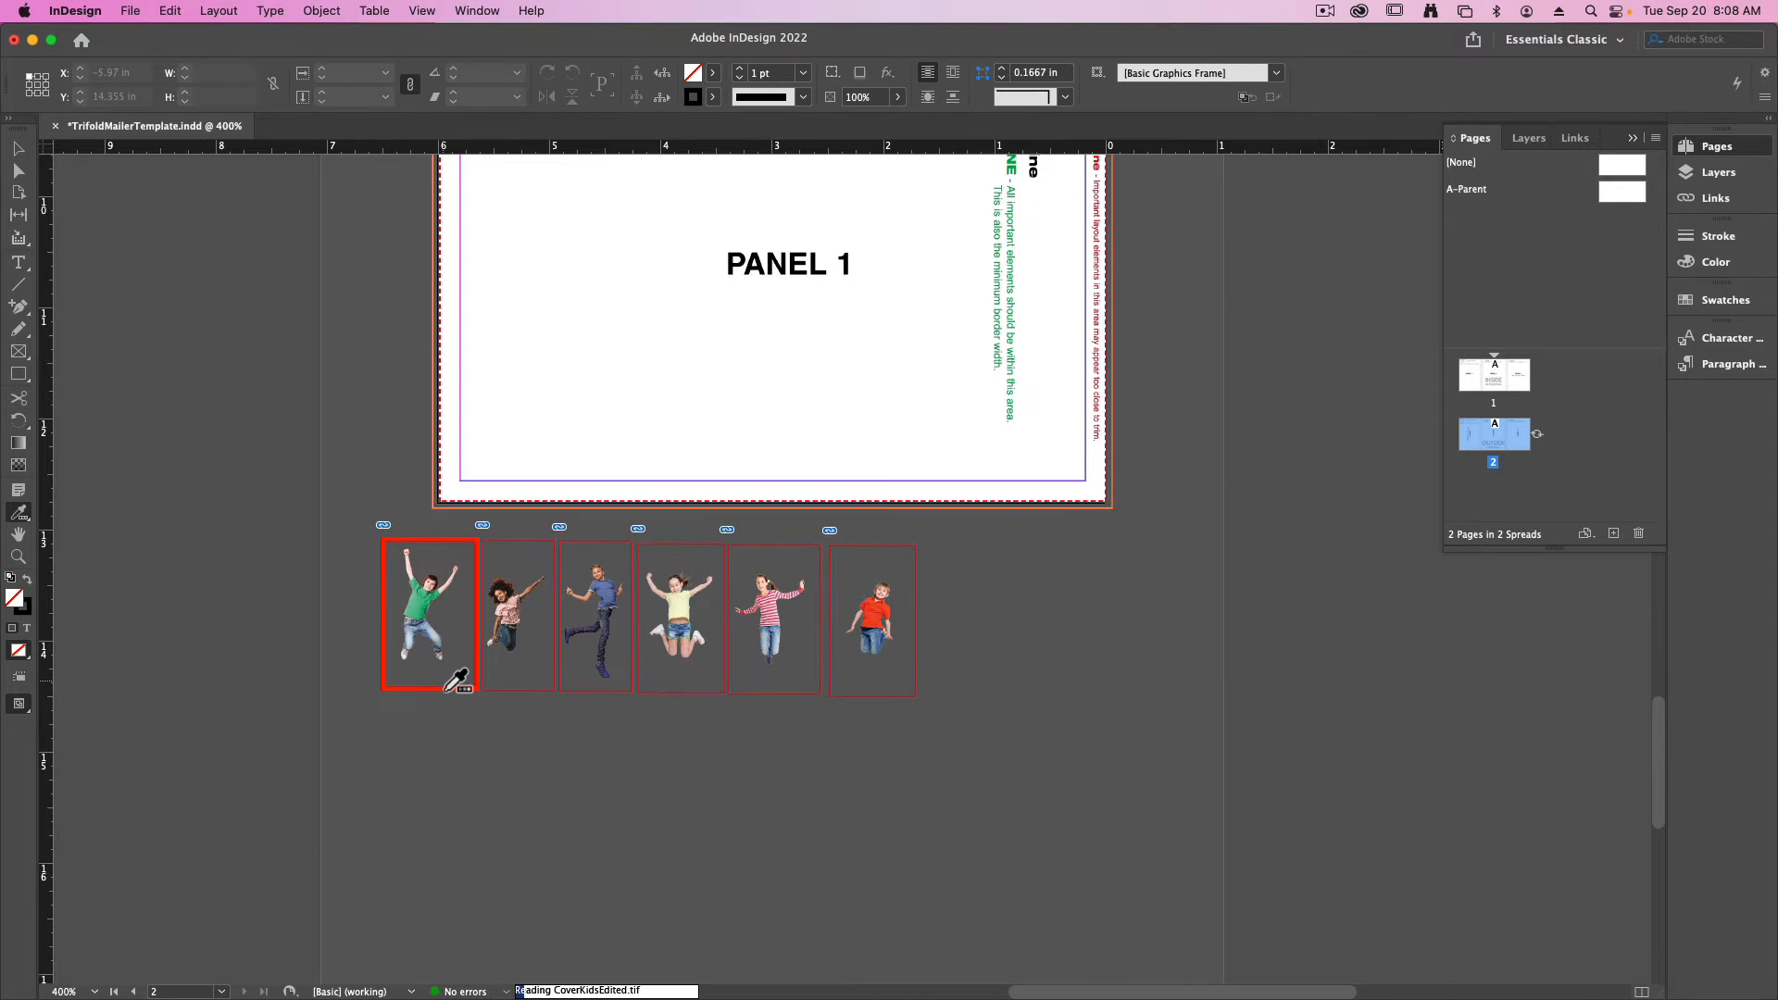
key(super+equal)
drag(451, 686, 547, 615)
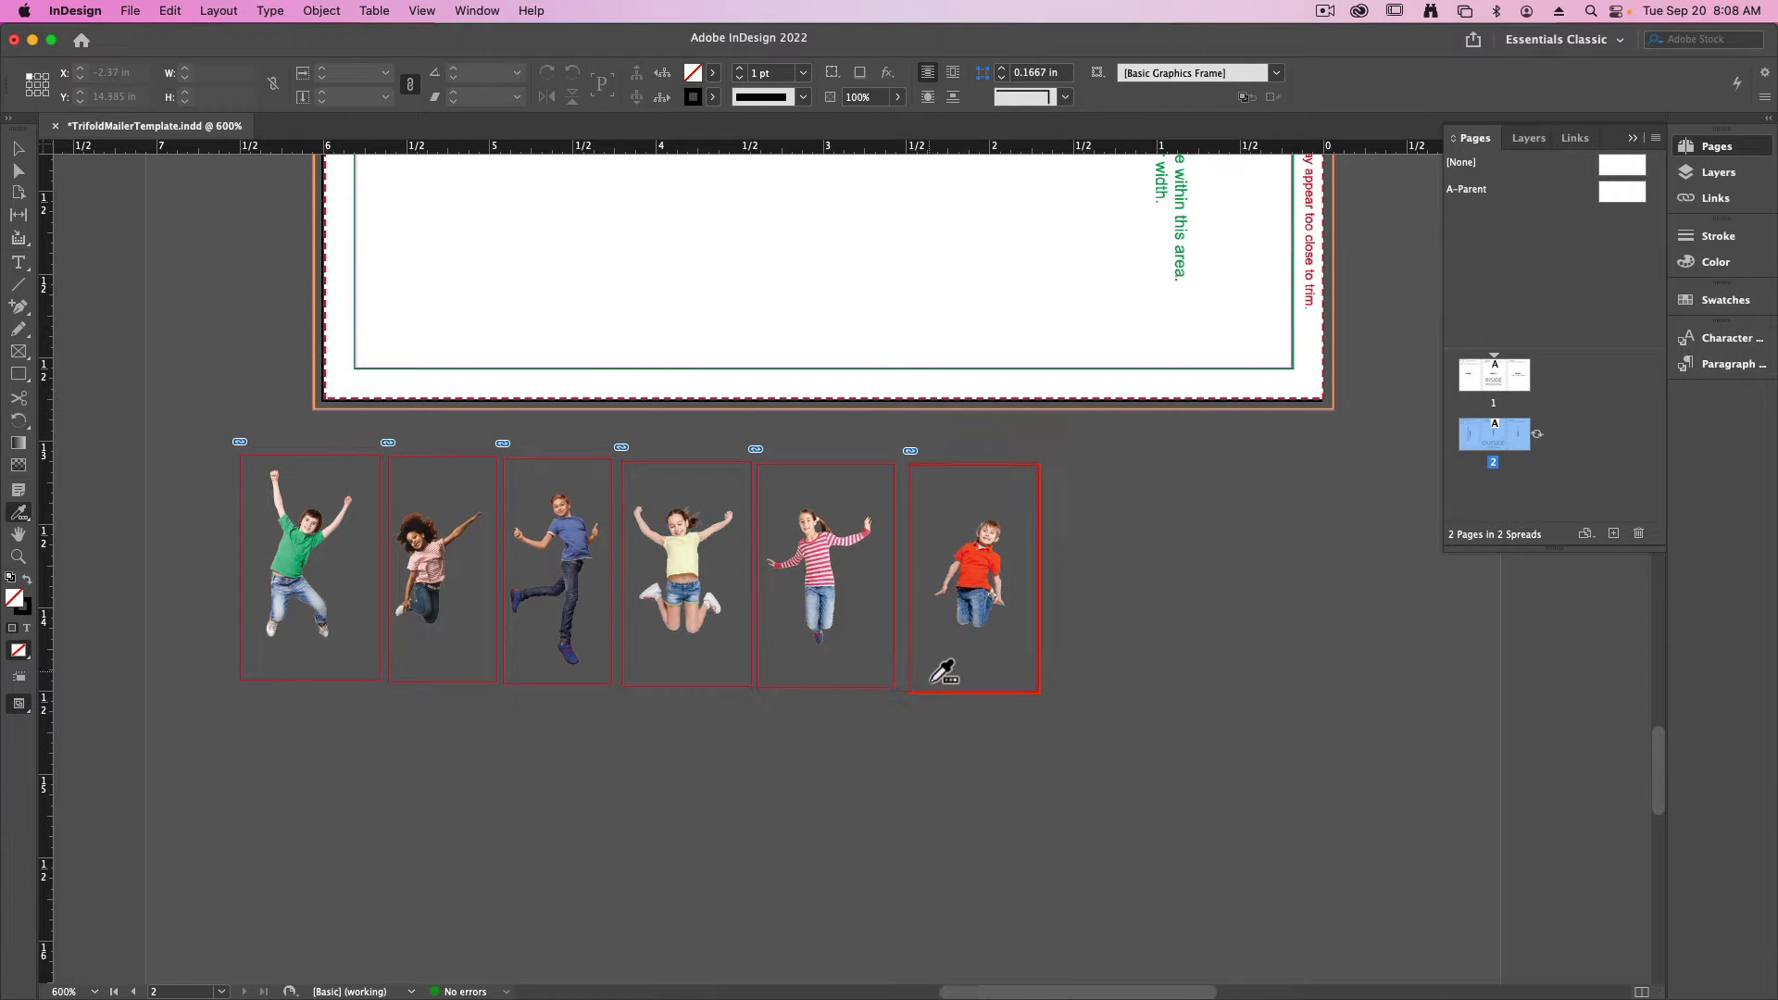
click(404, 553)
click(602, 607)
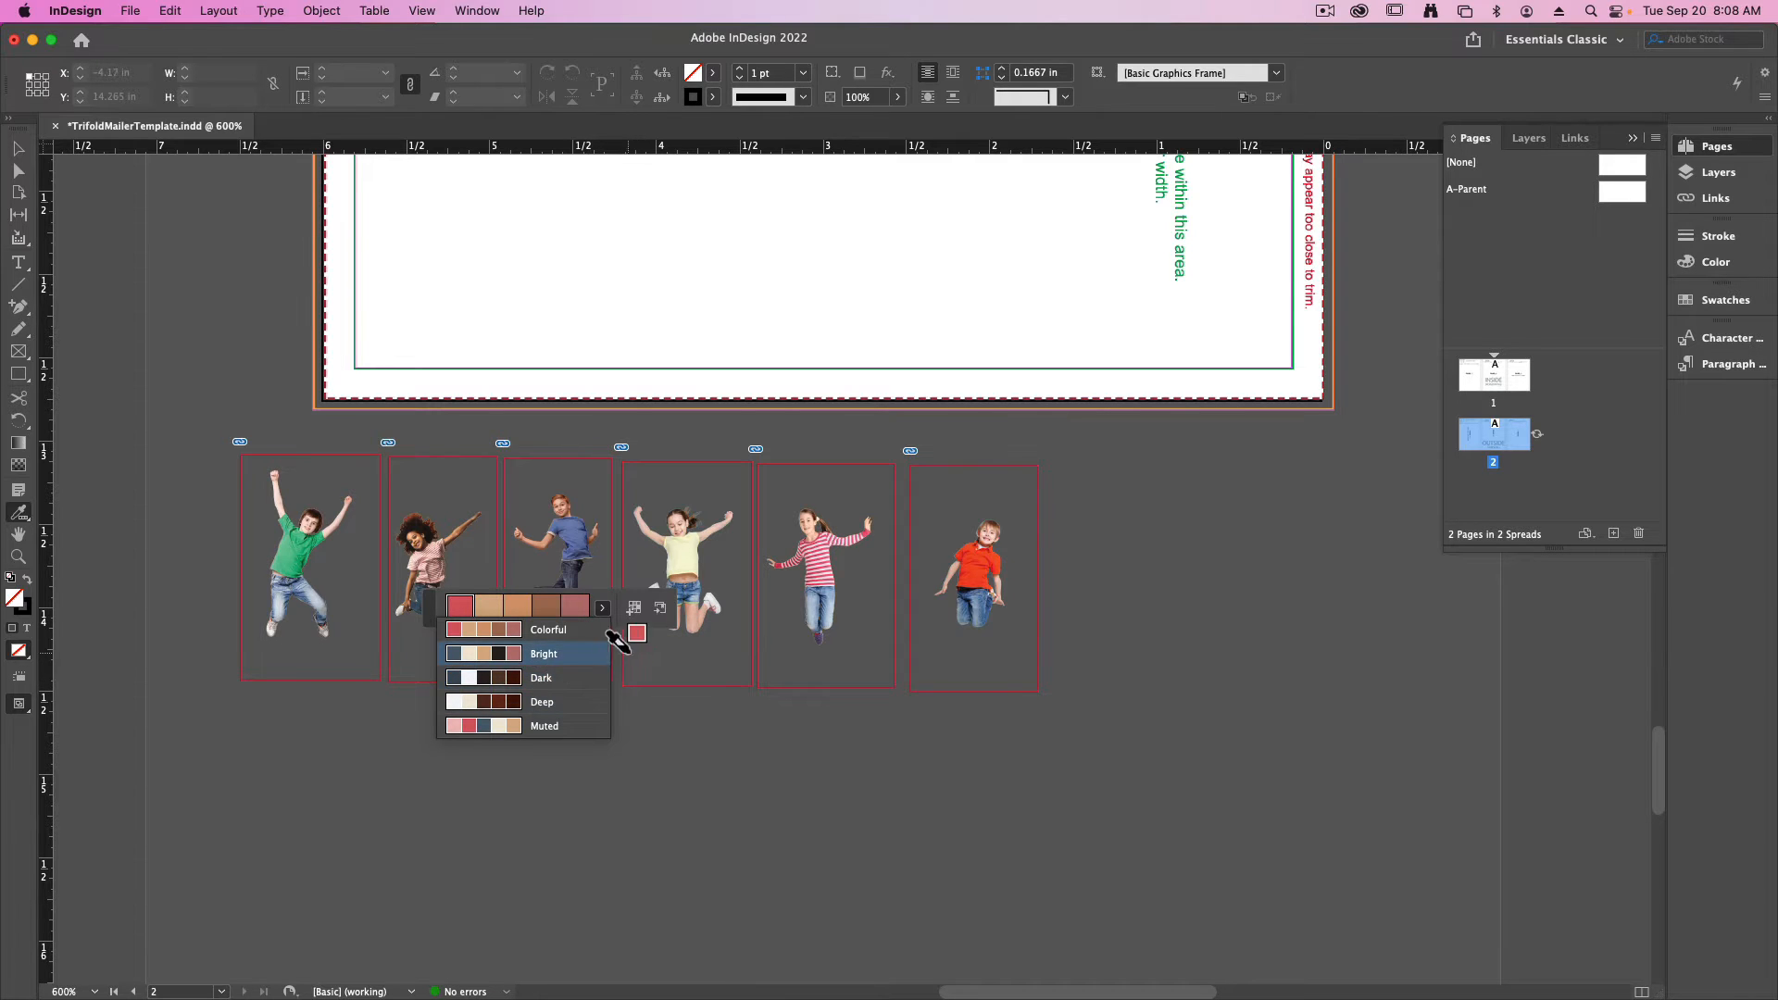
- Choose the Muted variation of the sampled color theme, add it to the swatches and return to the Selection tool
click(985, 578)
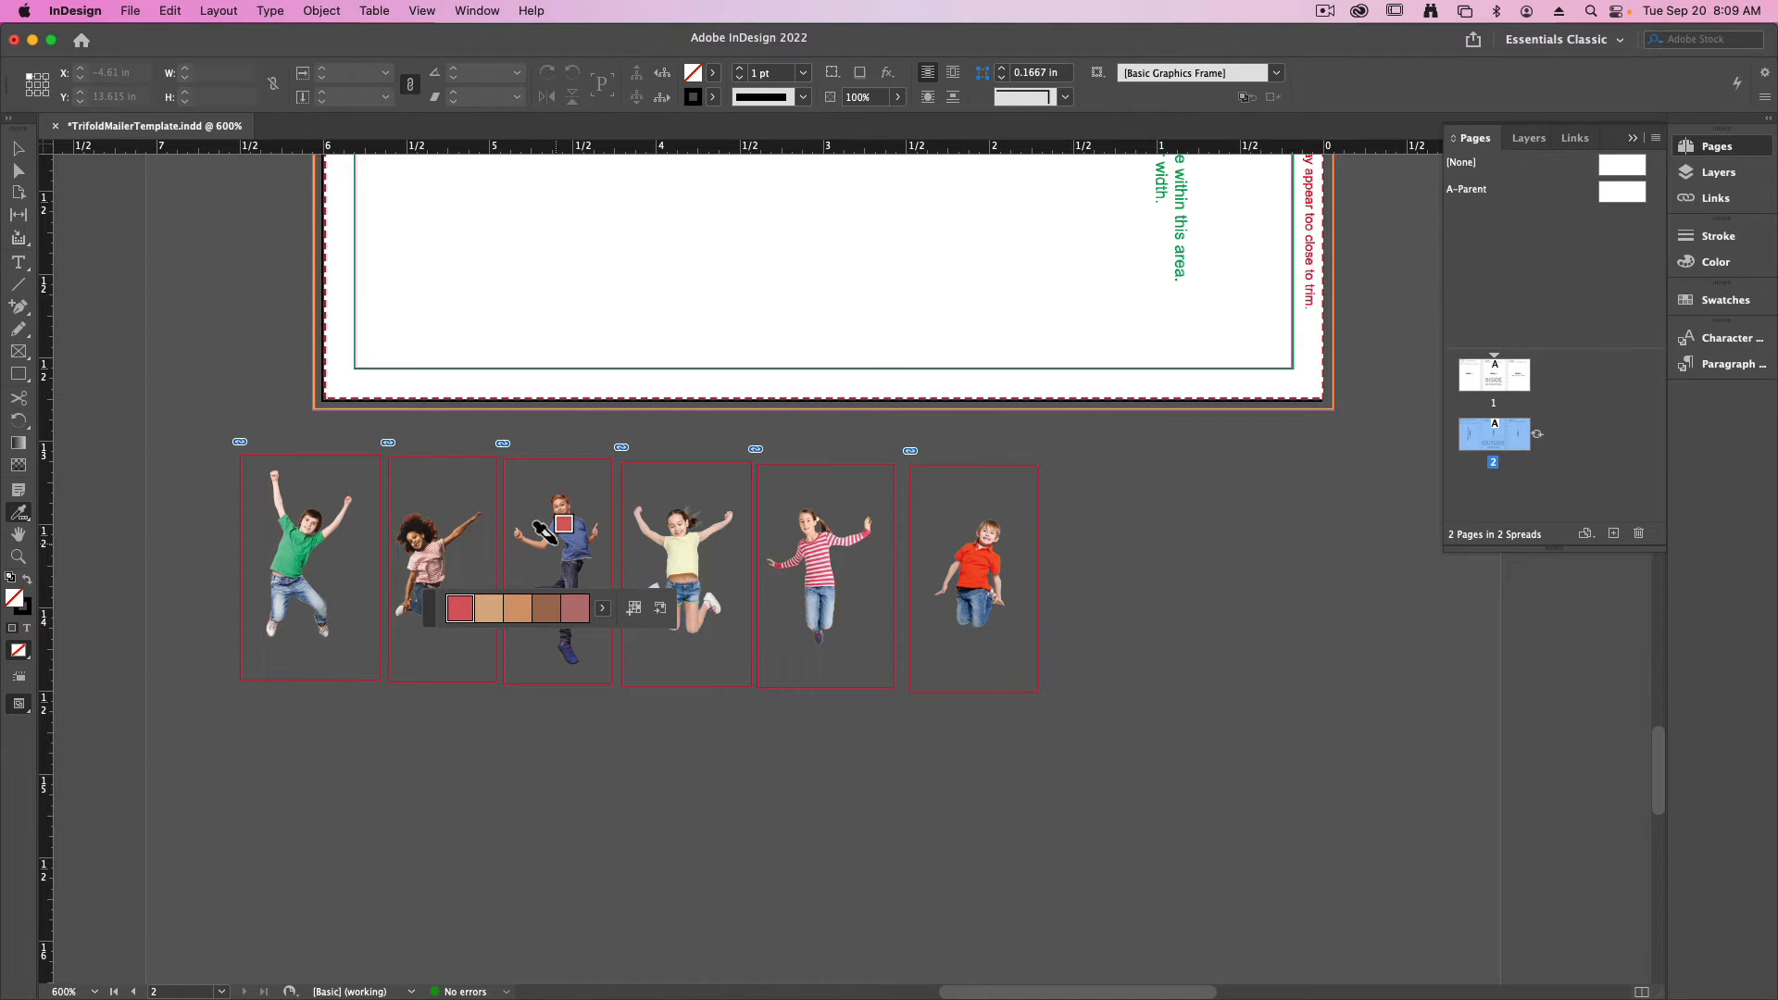
click(605, 611)
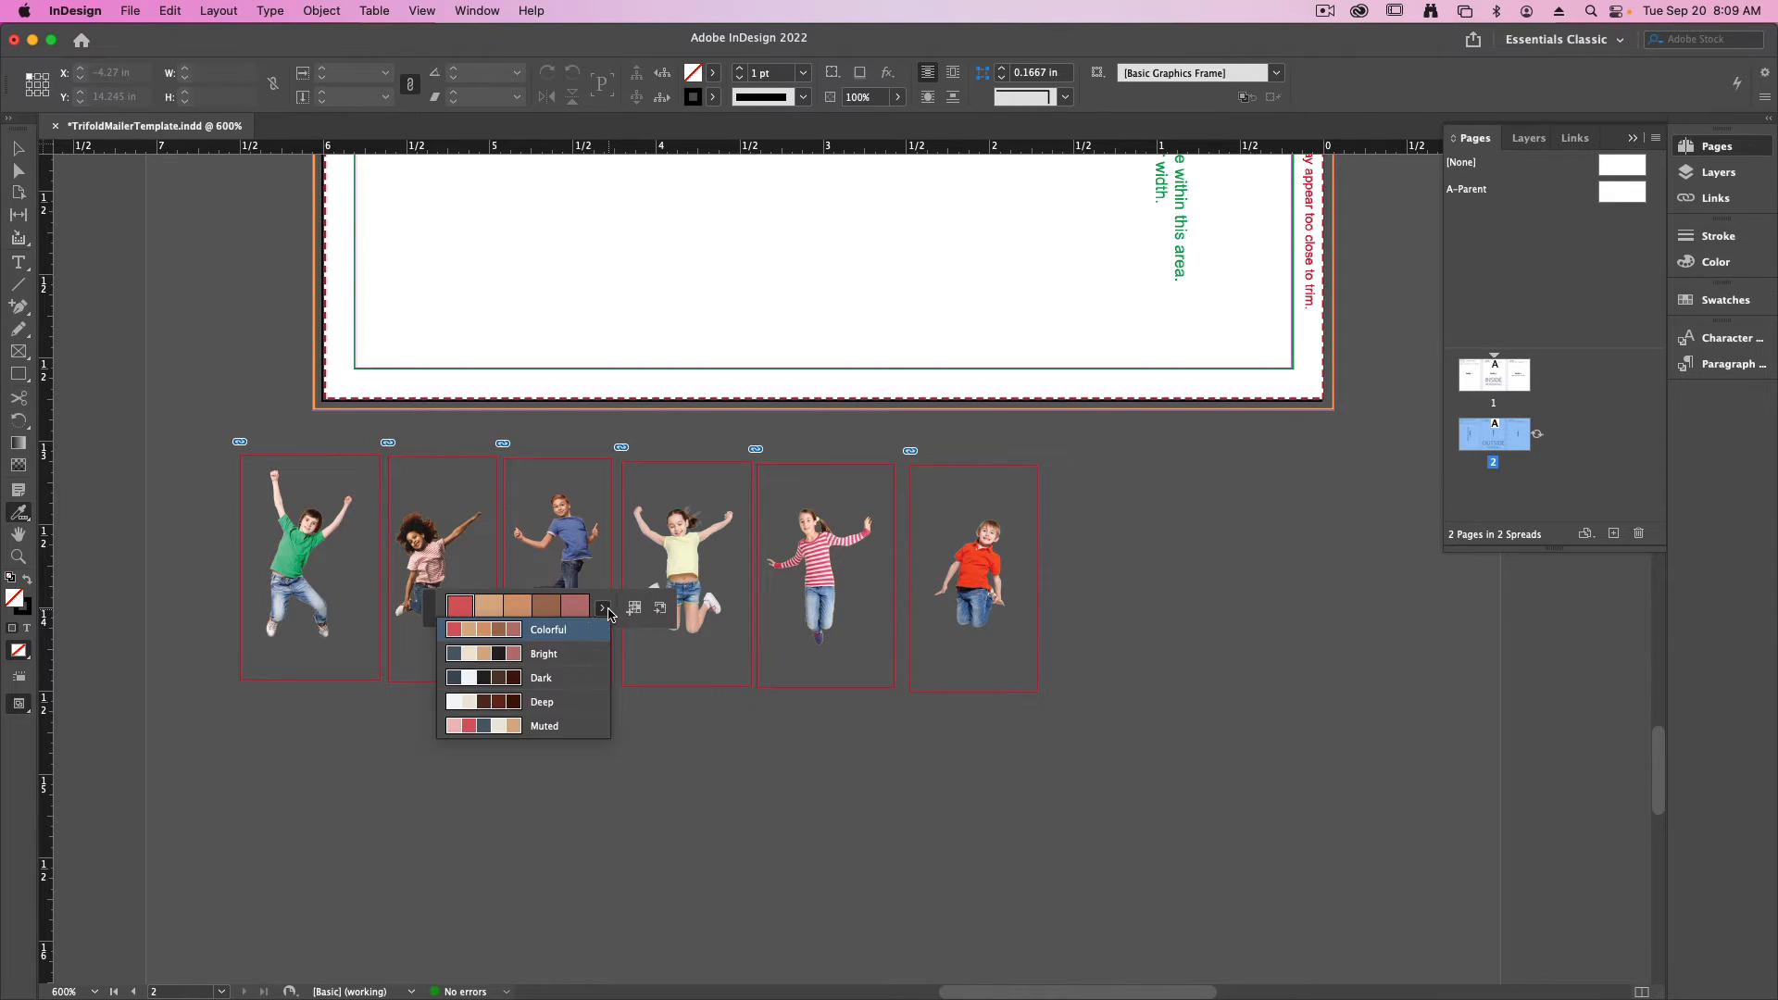
click(555, 728)
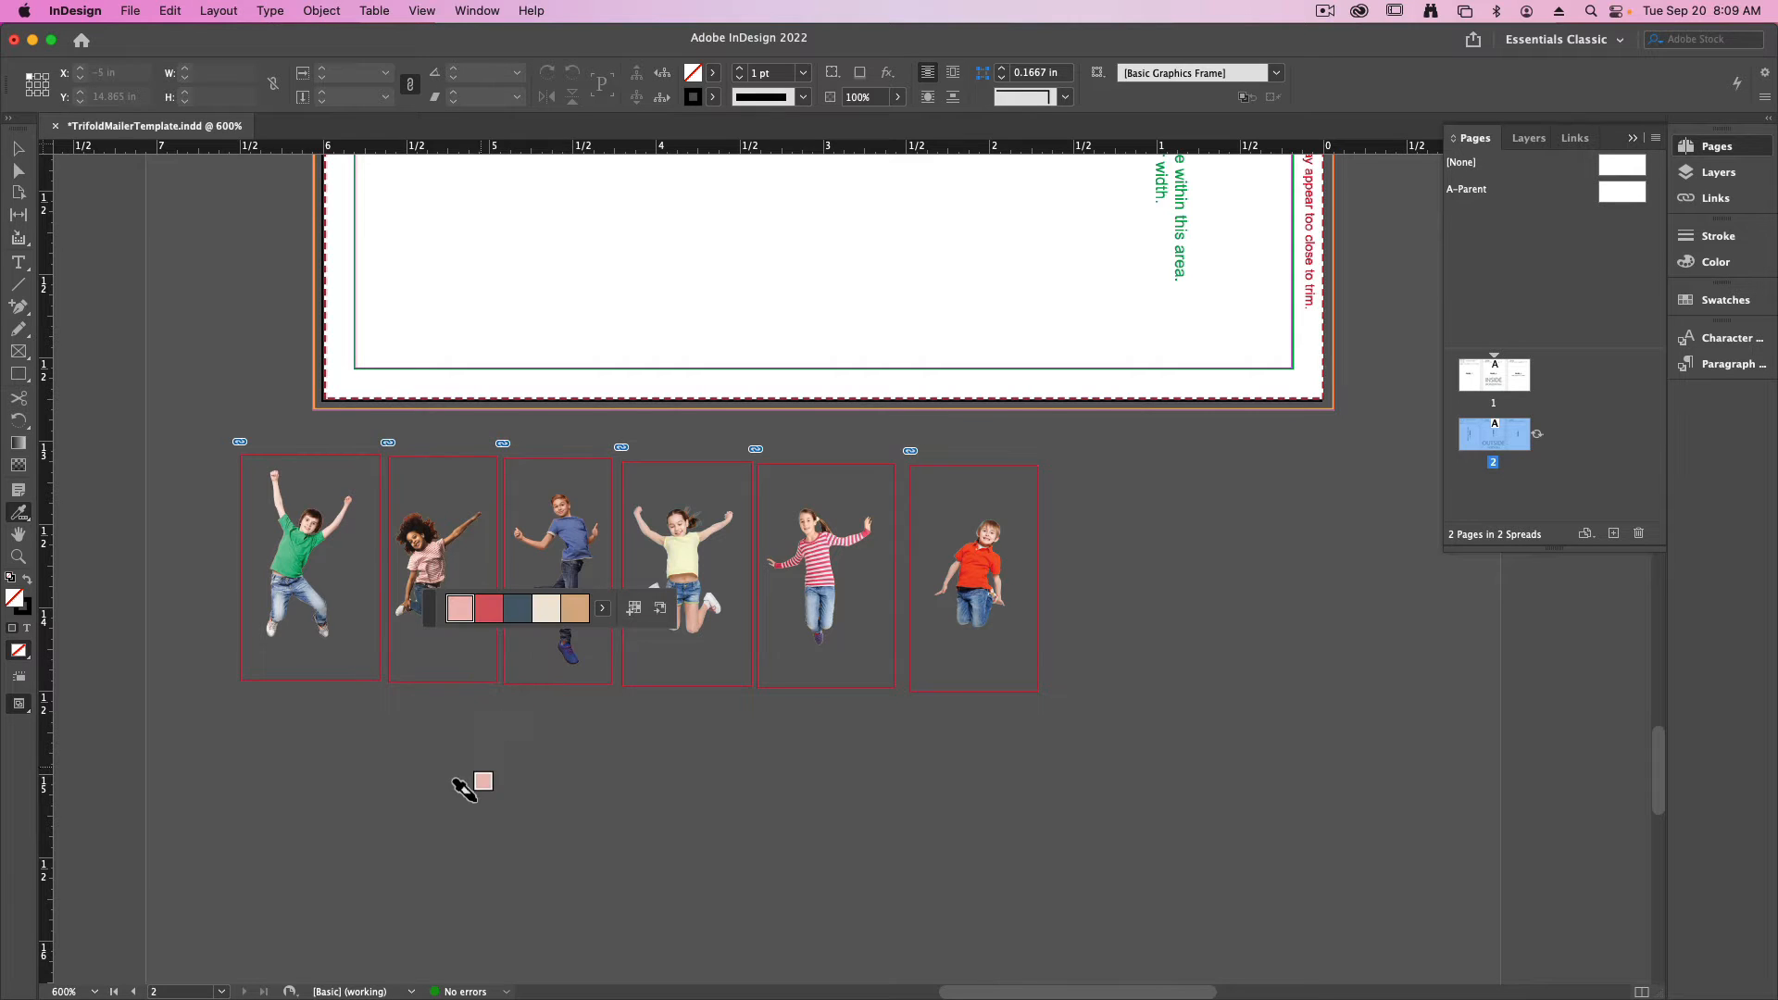
click(635, 612)
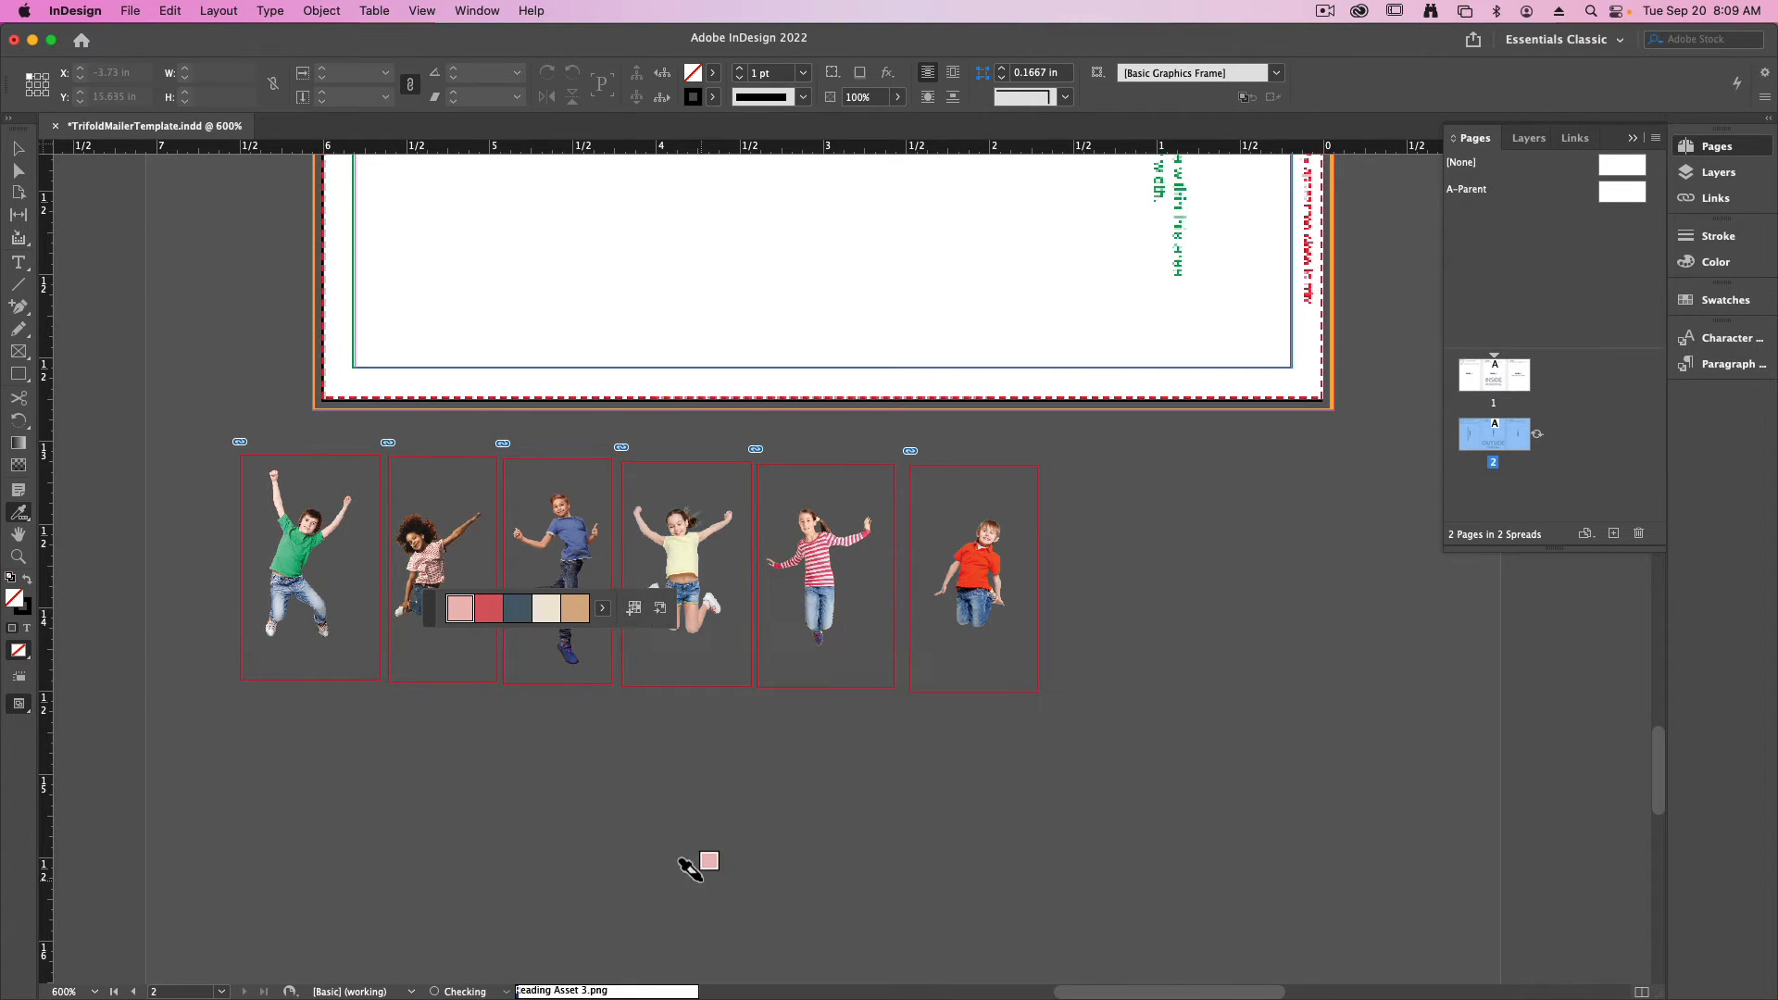
key(v)
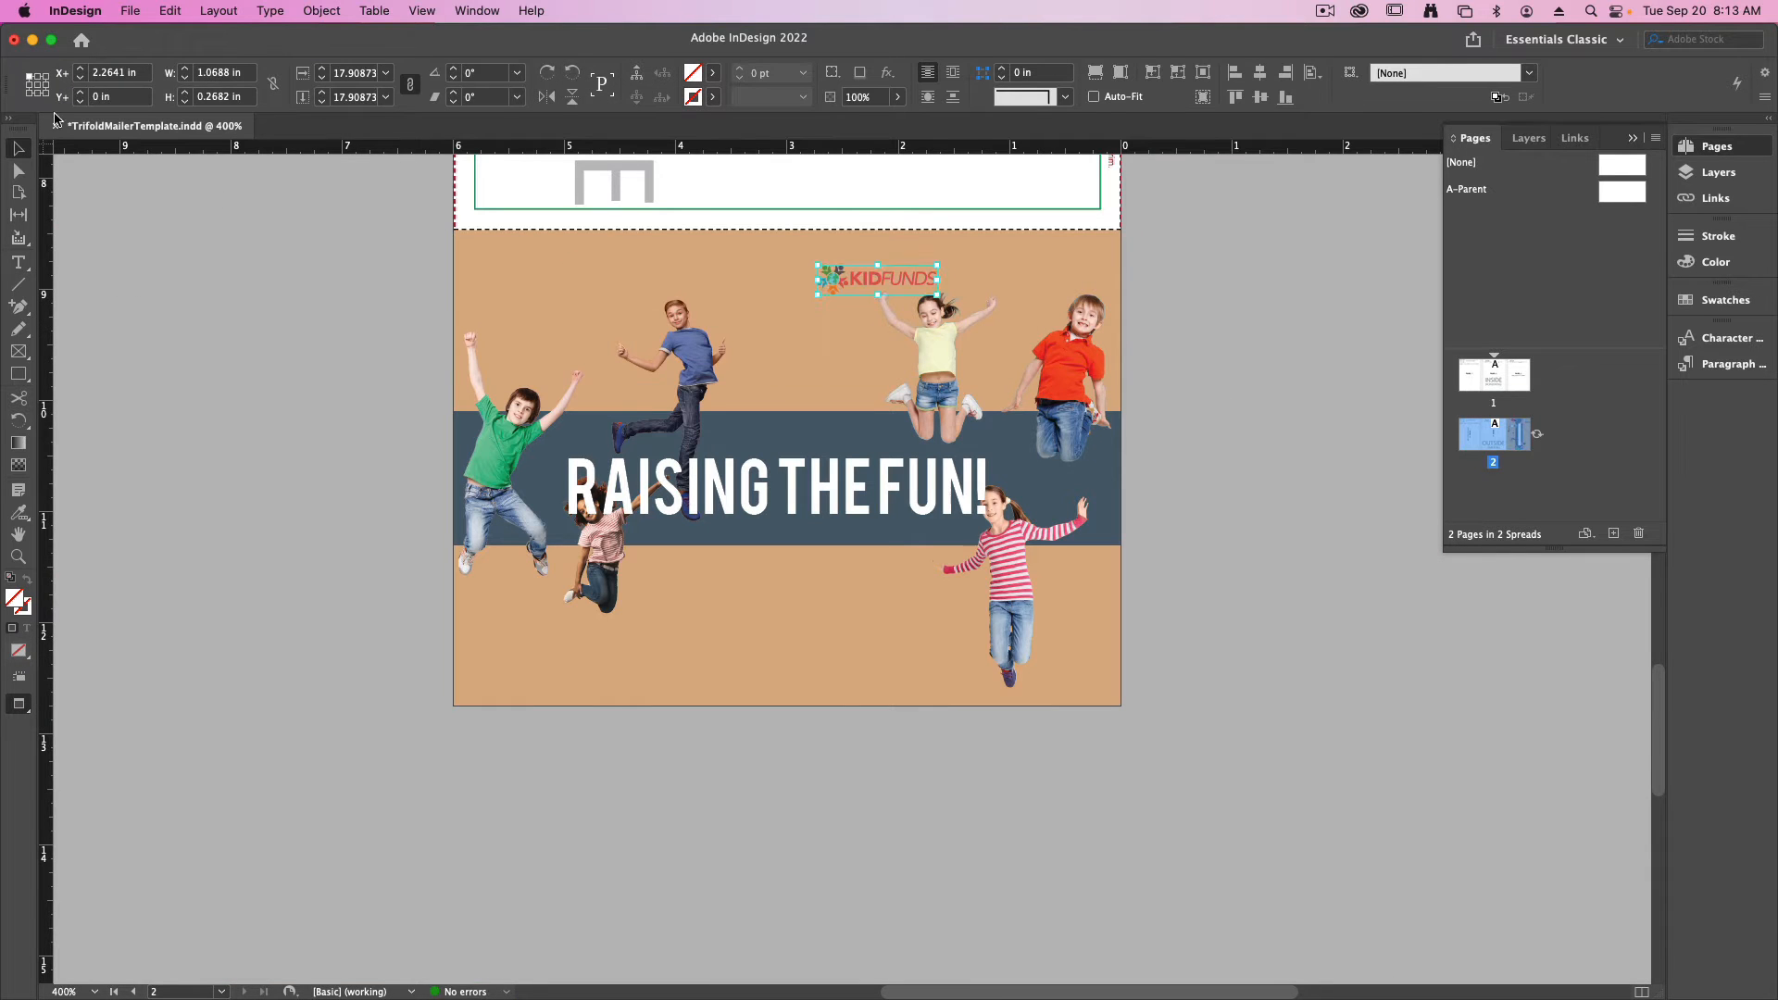
- Apply an inner shadow effect to the red DONUT CATALOG band on the Panel 1 cover
drag(1040, 385, 1010, 389)
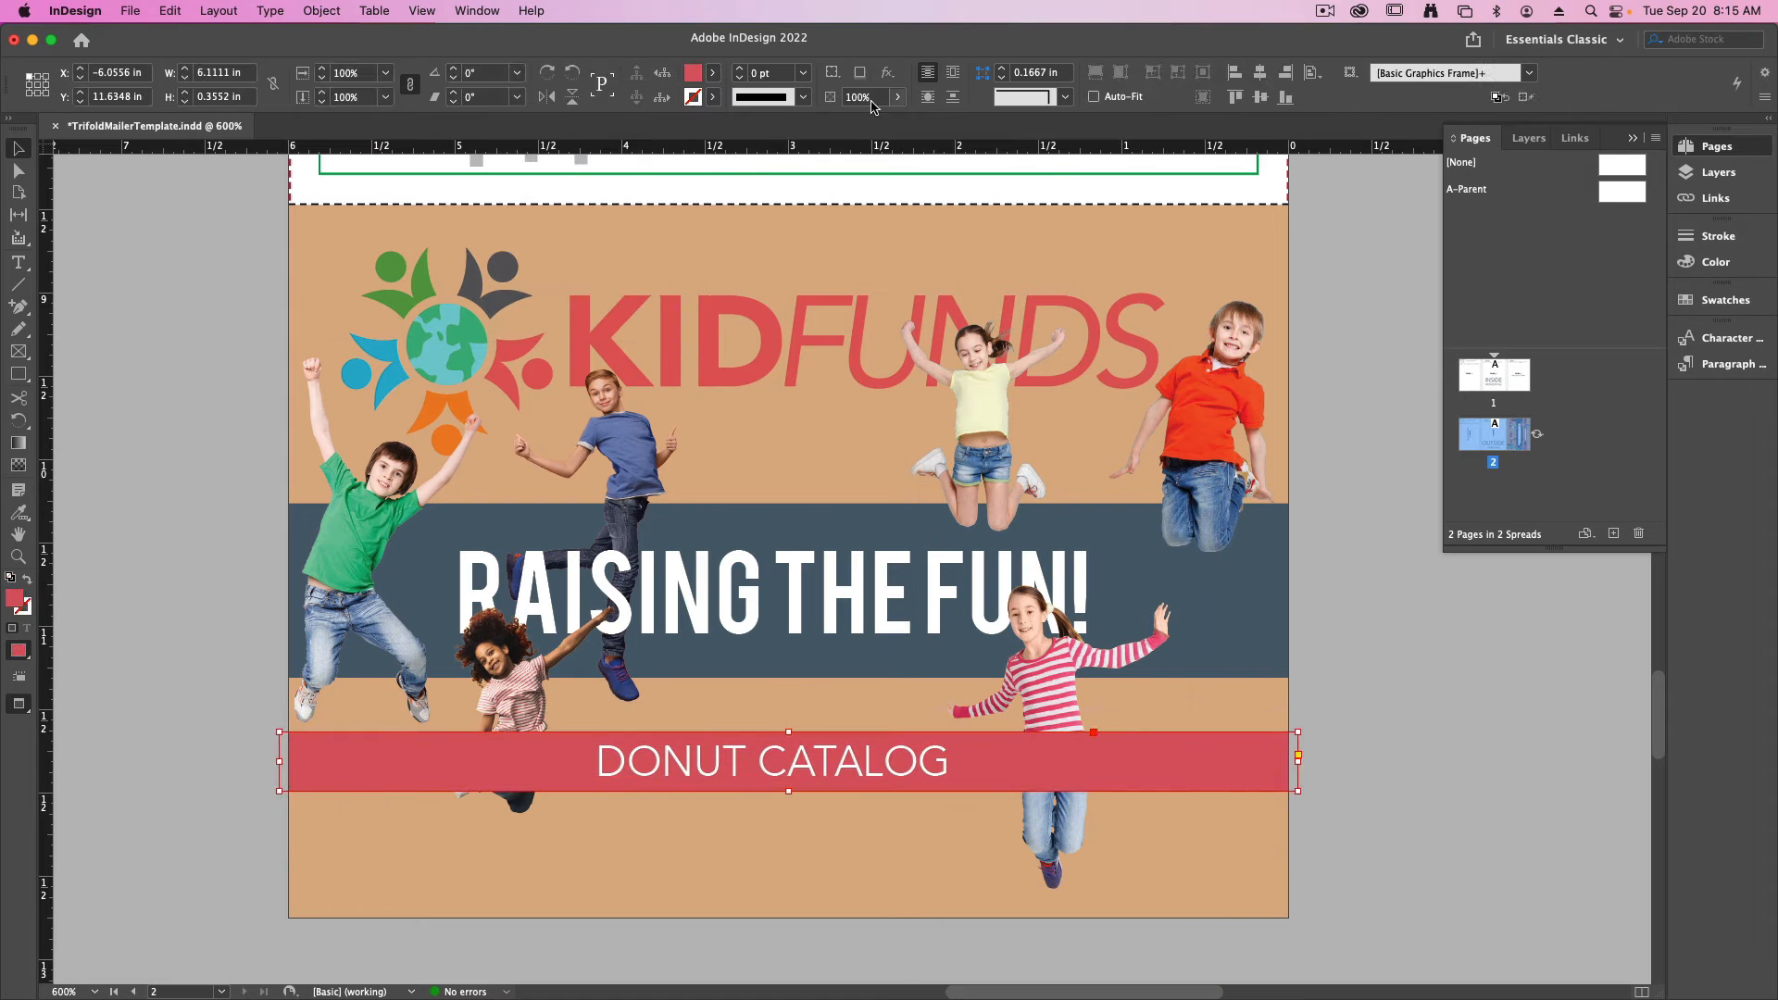
click(887, 72)
click(954, 170)
click(1239, 310)
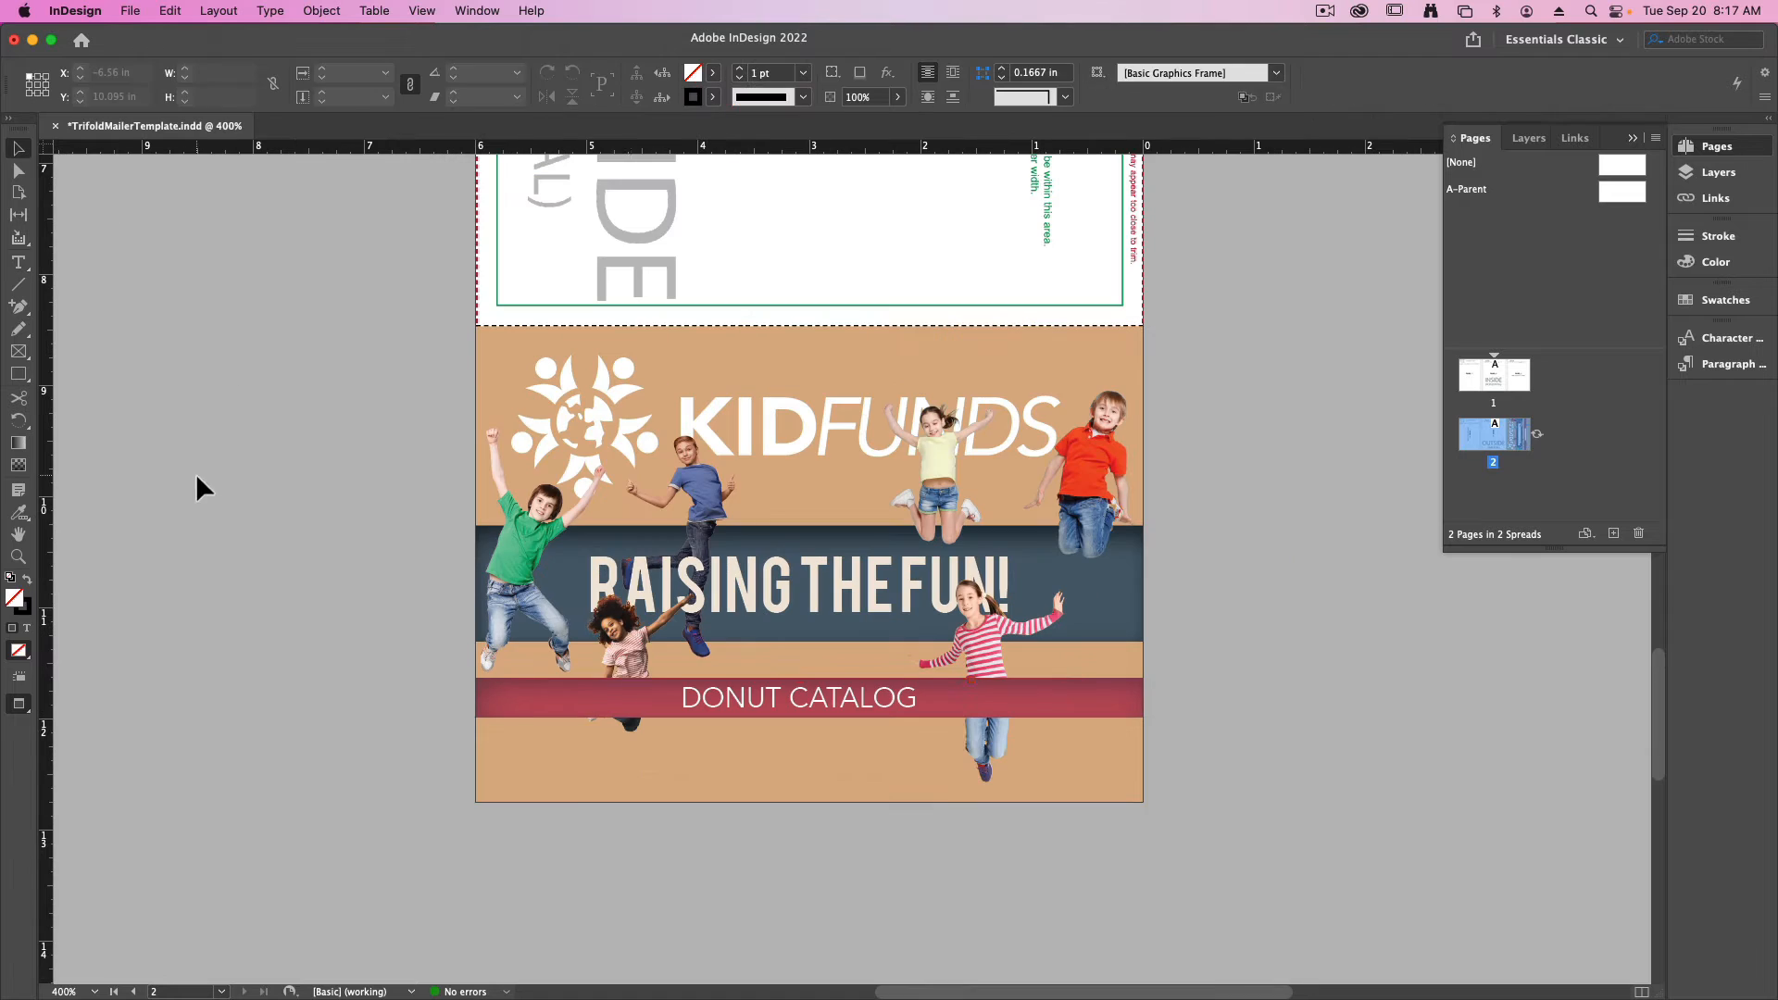
- Color the RAISING THE FUN! headline cream, and move the girl in yellow to the cover's right edge and the boy in red over the logo lettering
click(647, 802)
click(937, 473)
drag(1014, 398, 1152, 481)
click(1119, 400)
drag(1121, 398, 966, 362)
click(1209, 802)
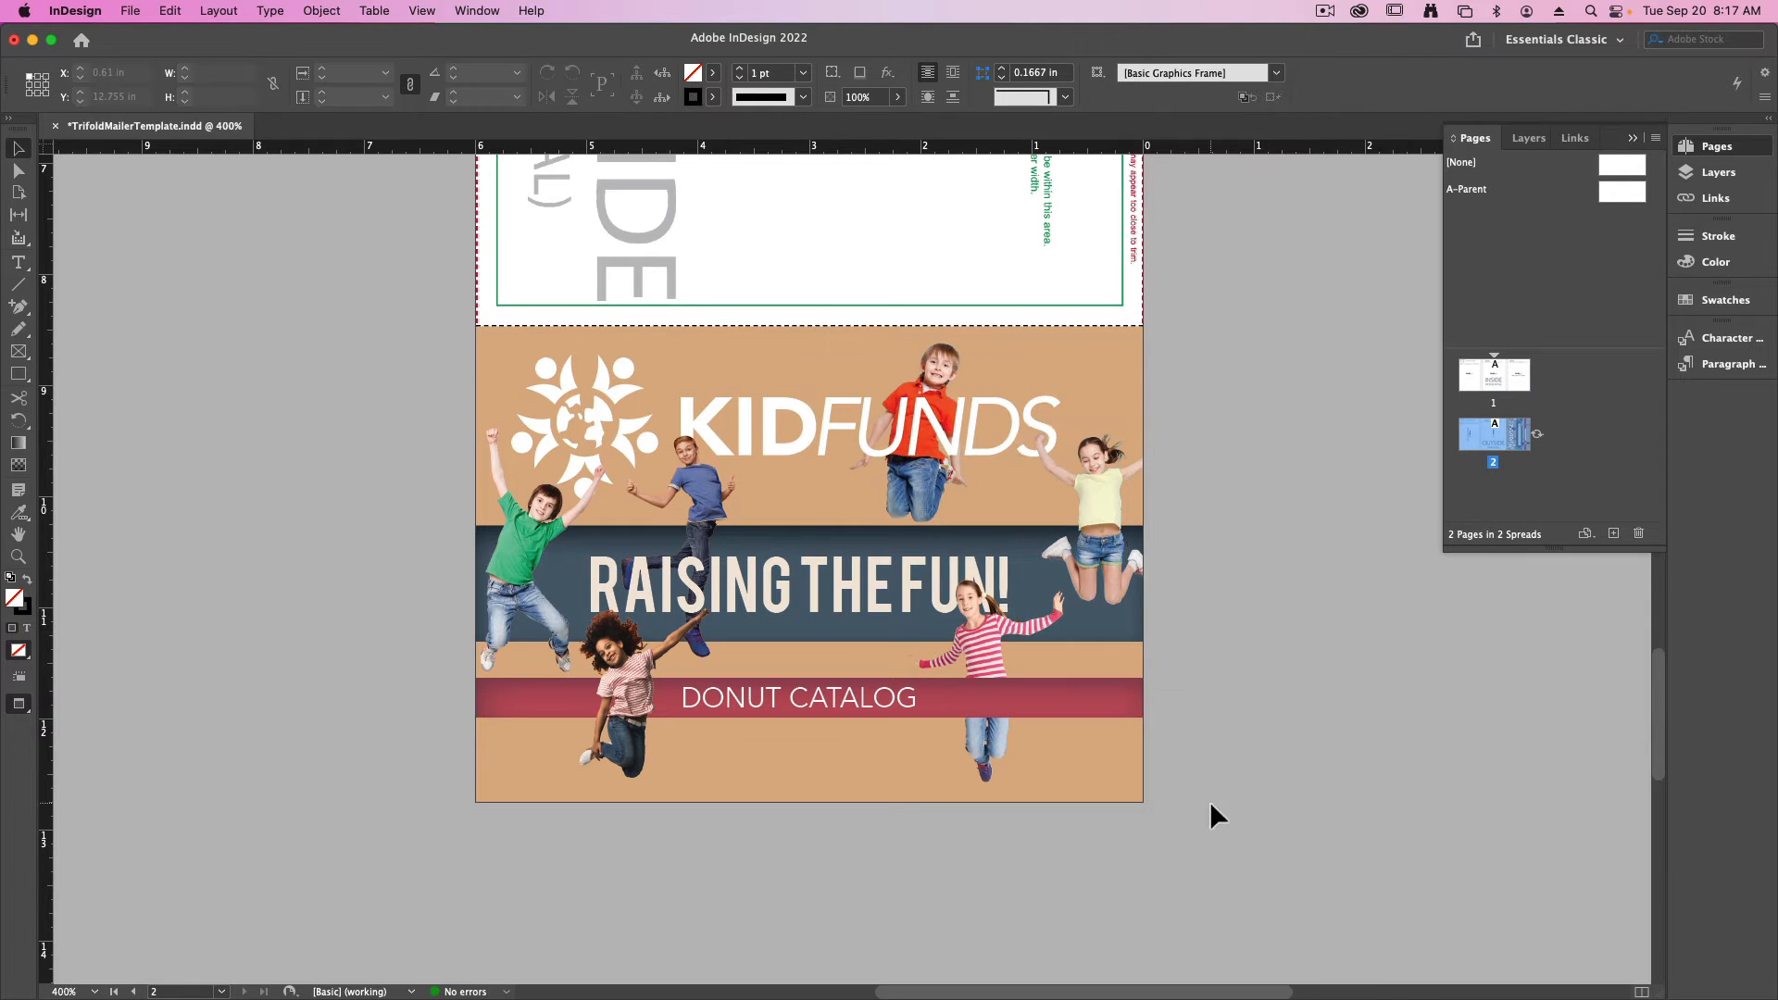
- Show the frames and guides of the cover layout to examine its bleed and crops, and return to the preview display
key(w)
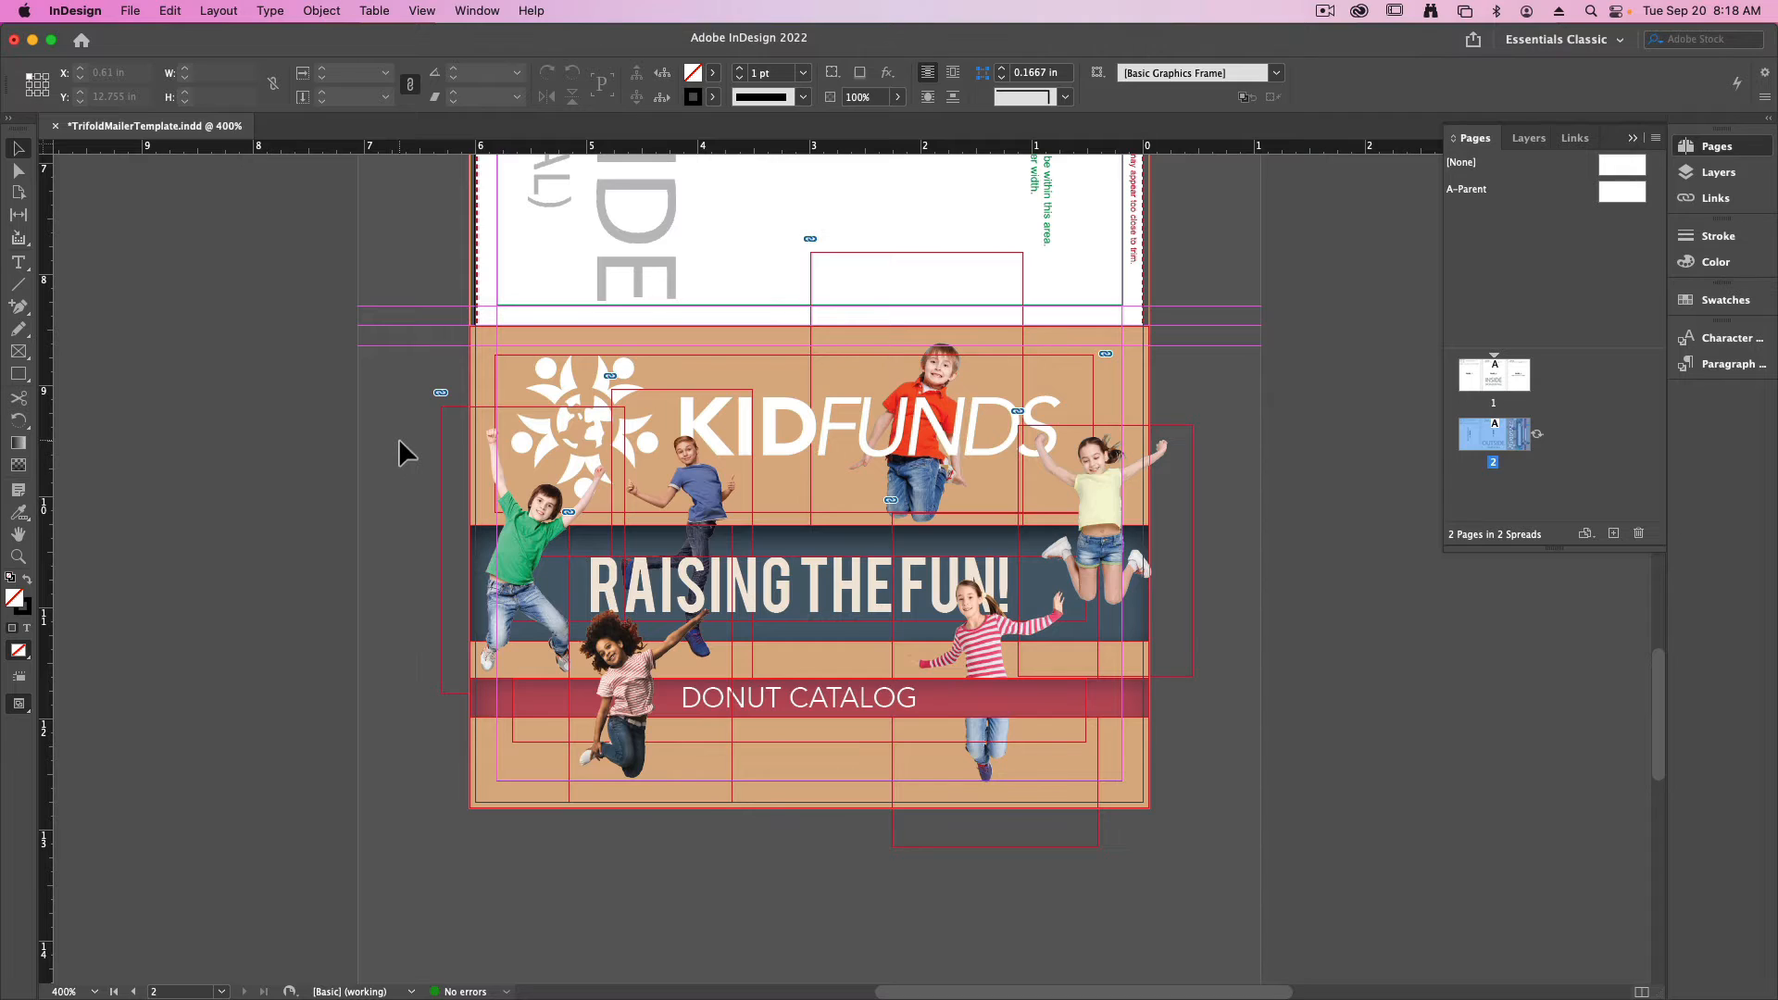
key(w)
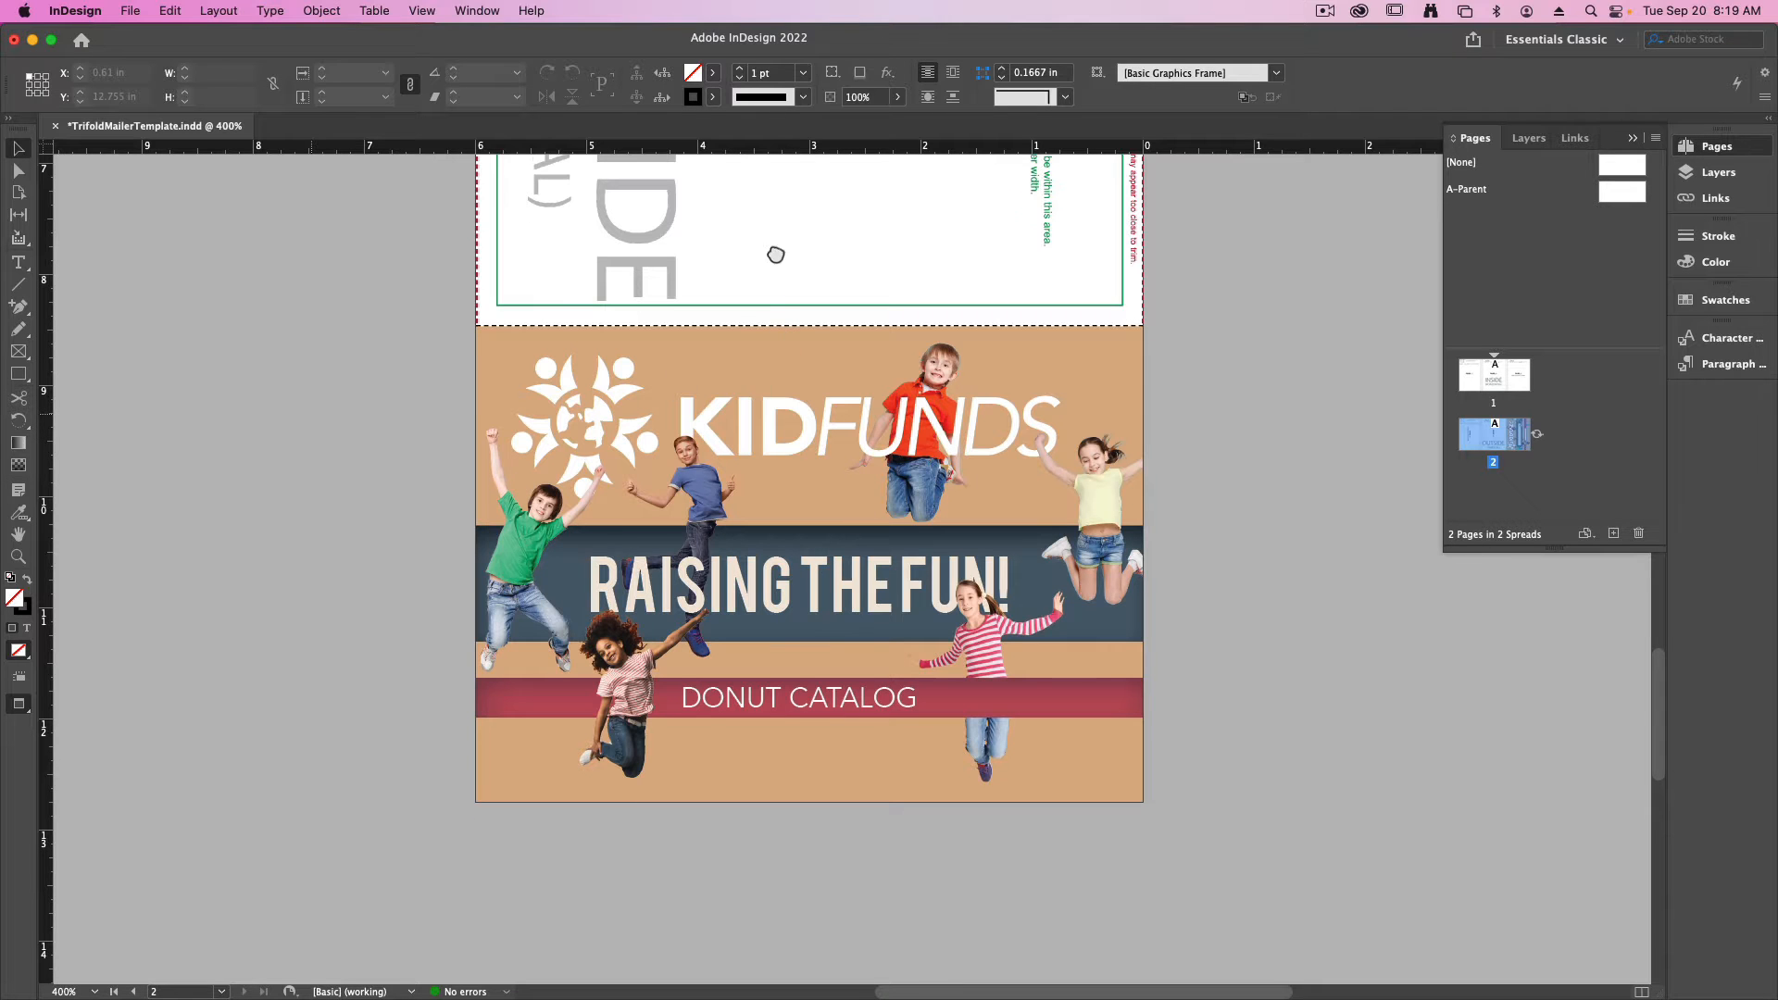
- Rotate the spread view of page 2 by 90° CCW
scroll(774, 253, up, 15)
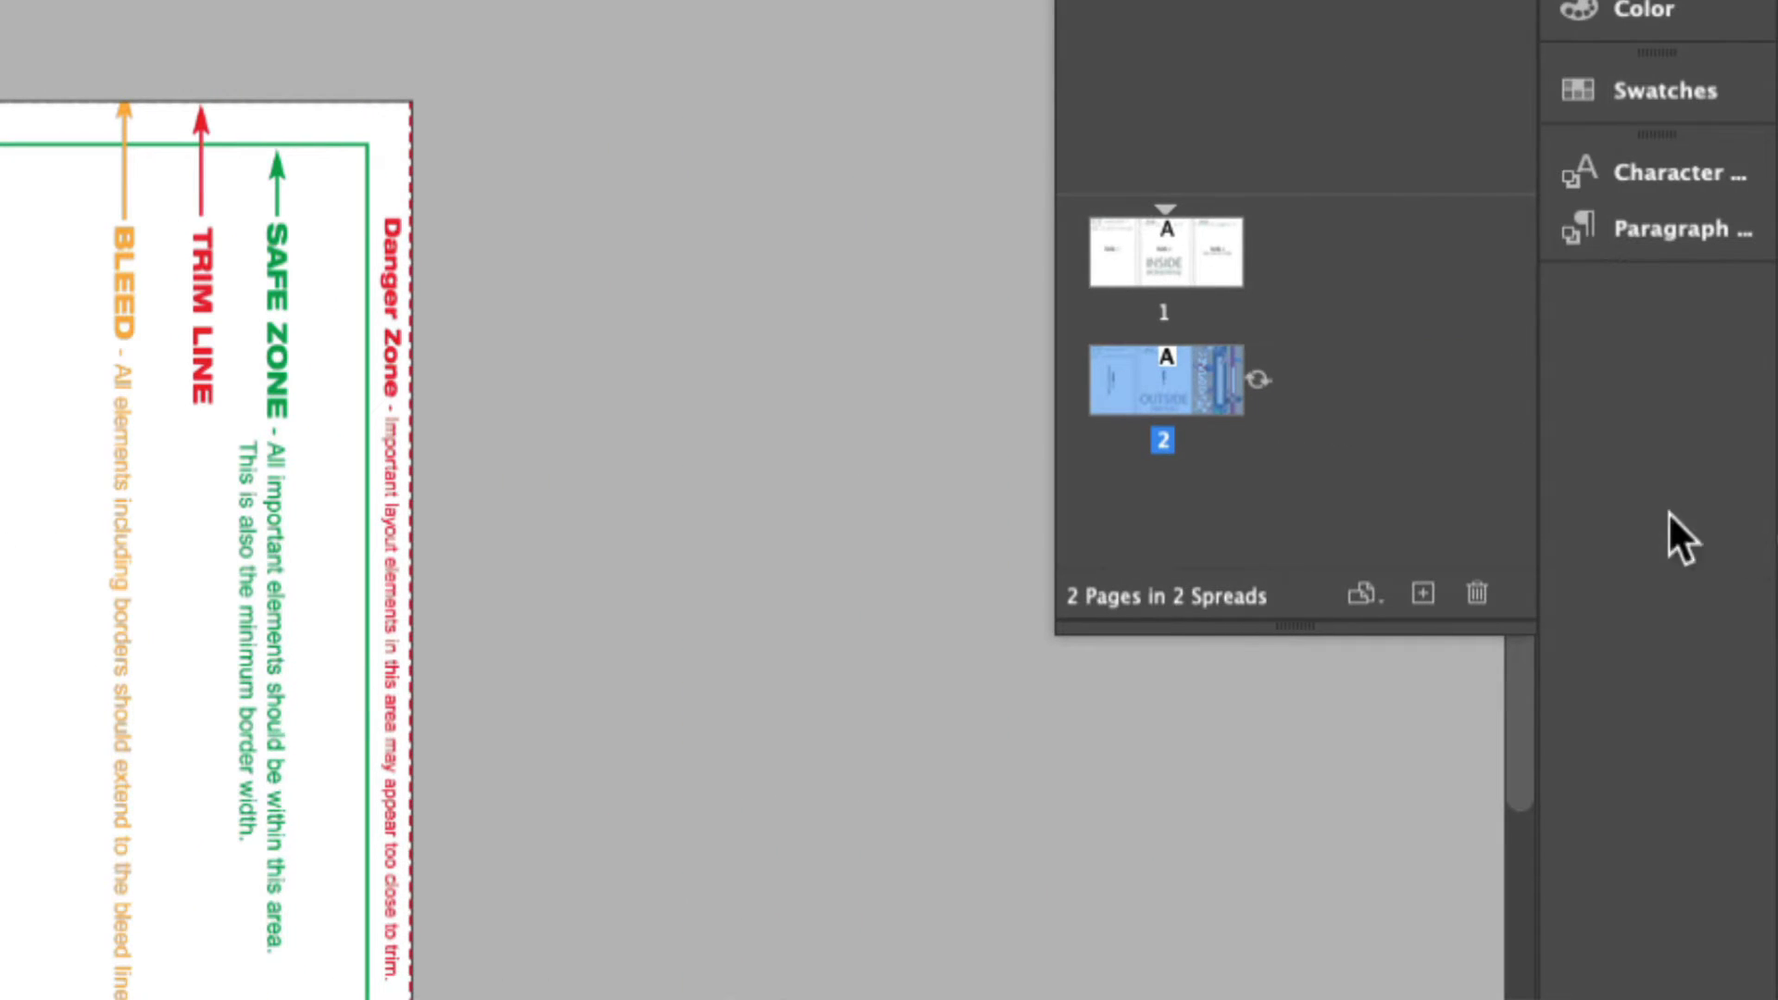
right_click(1148, 387)
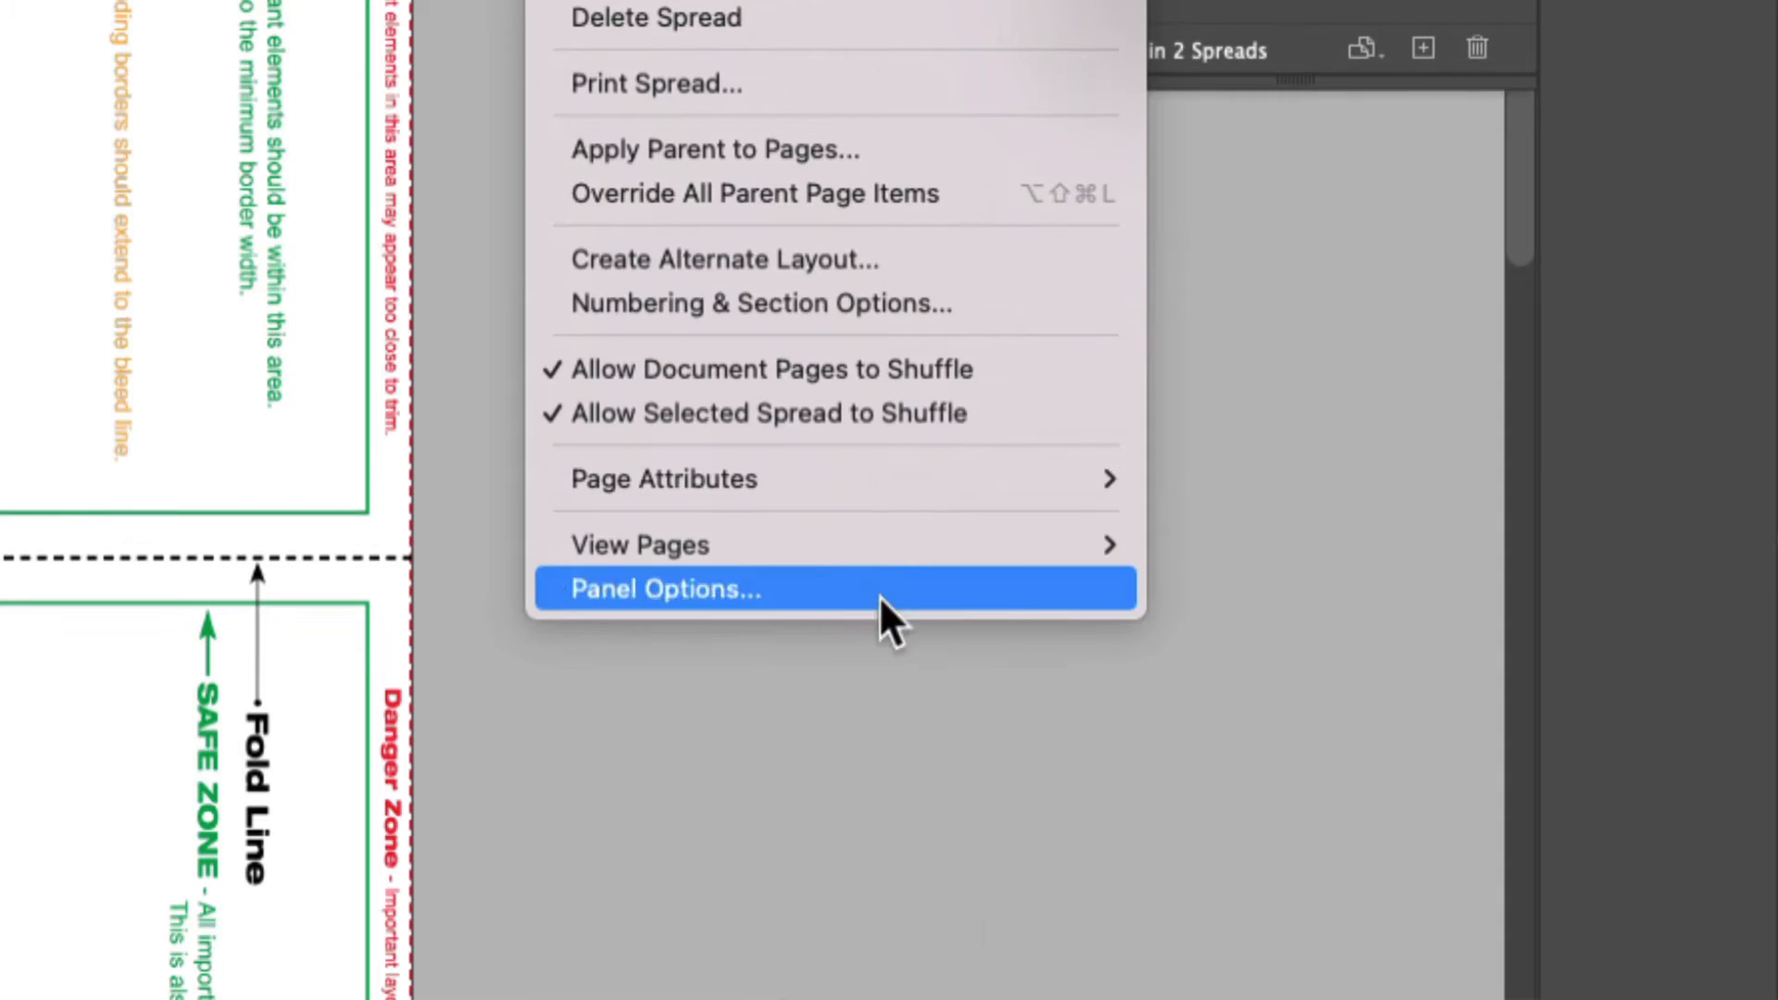
mouse_move(806, 504)
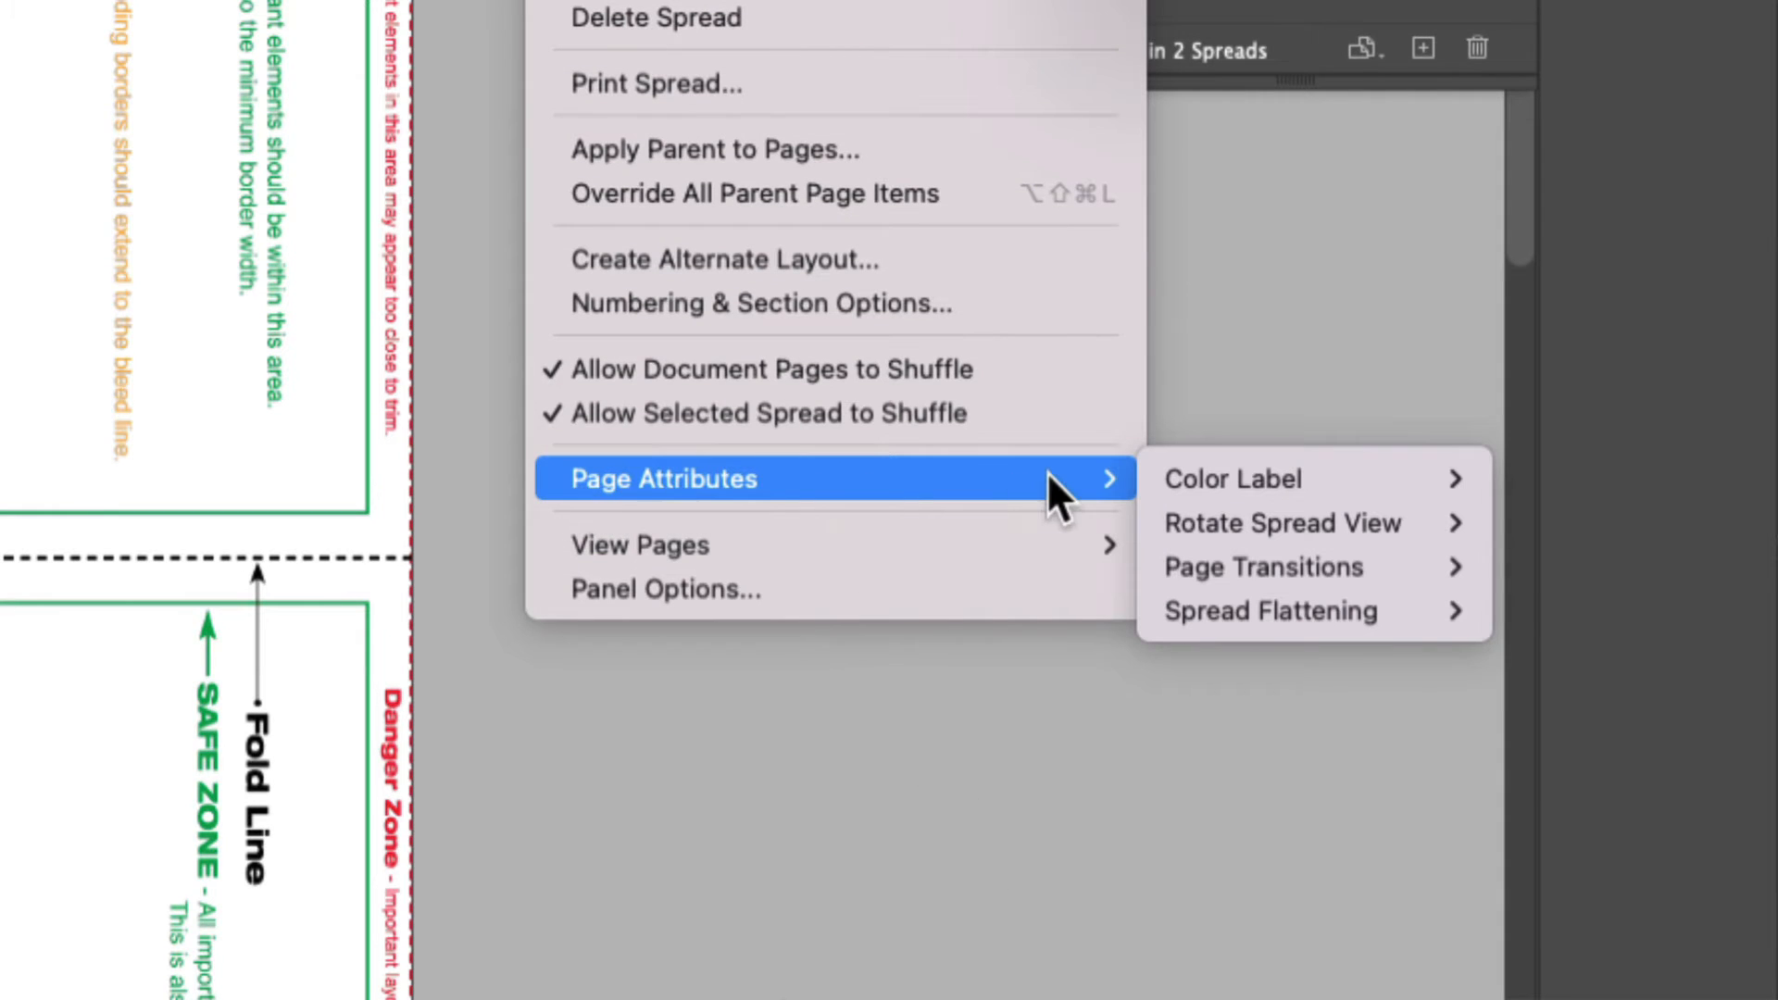
mouse_move(1246, 491)
mouse_move(1254, 528)
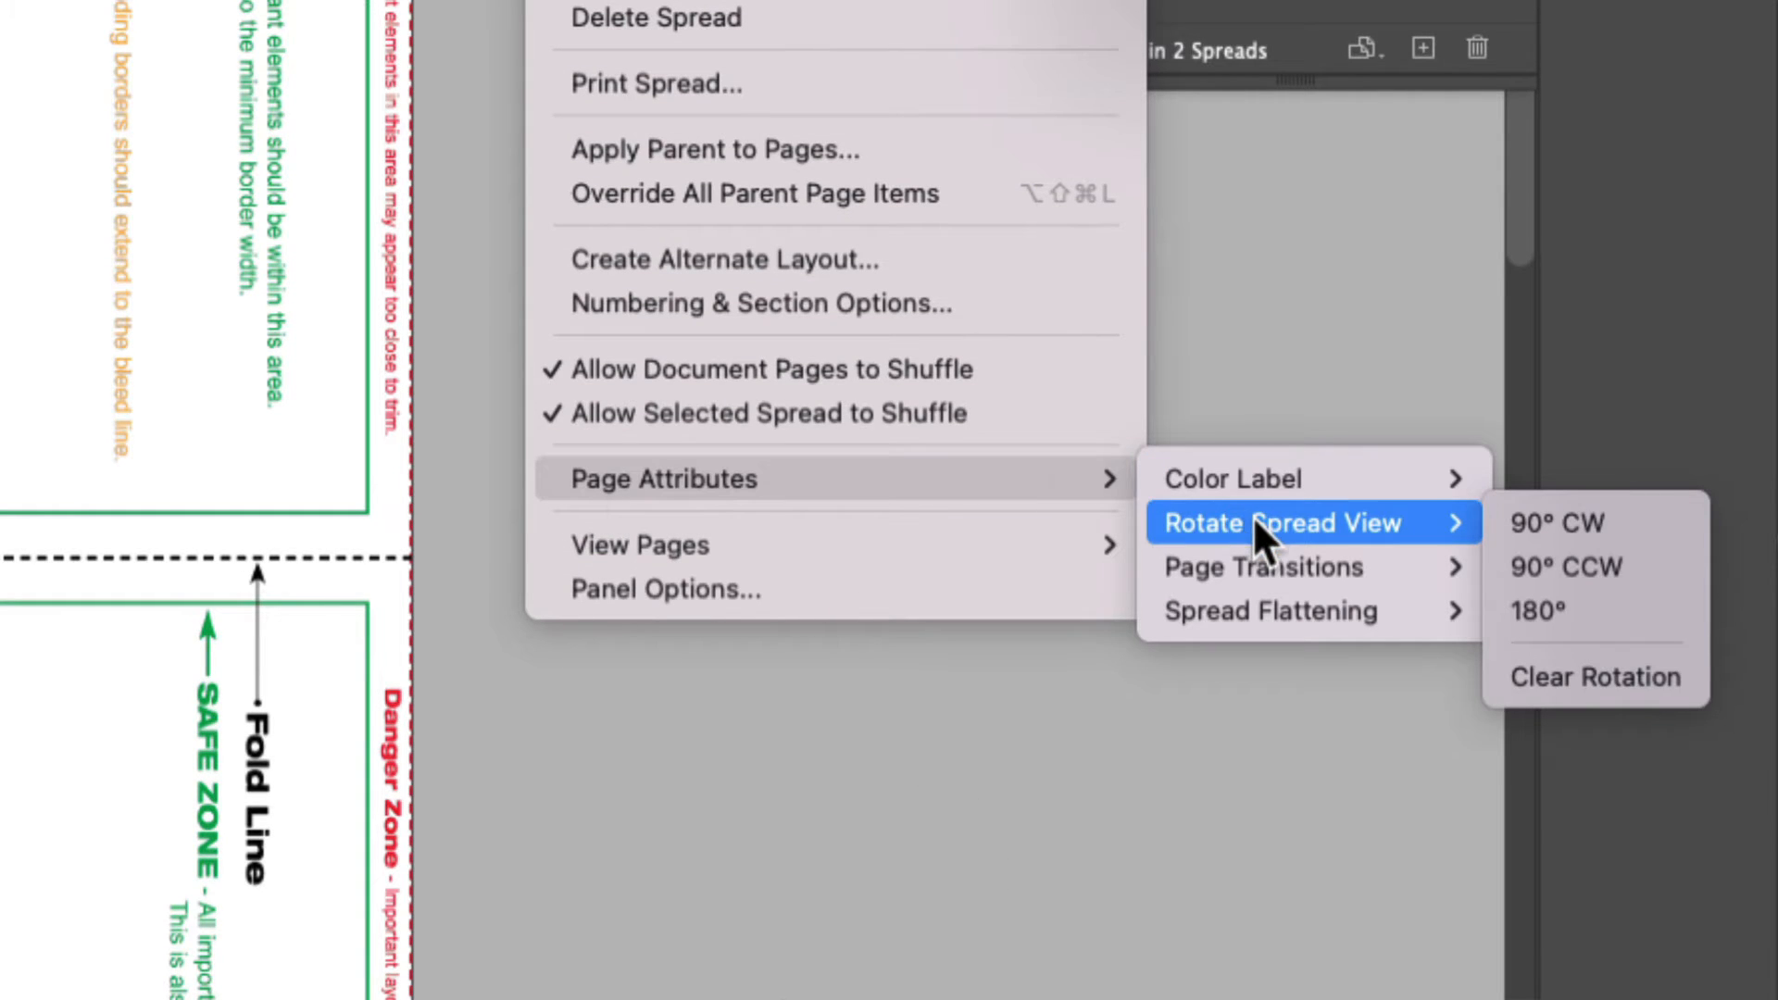
click(1643, 569)
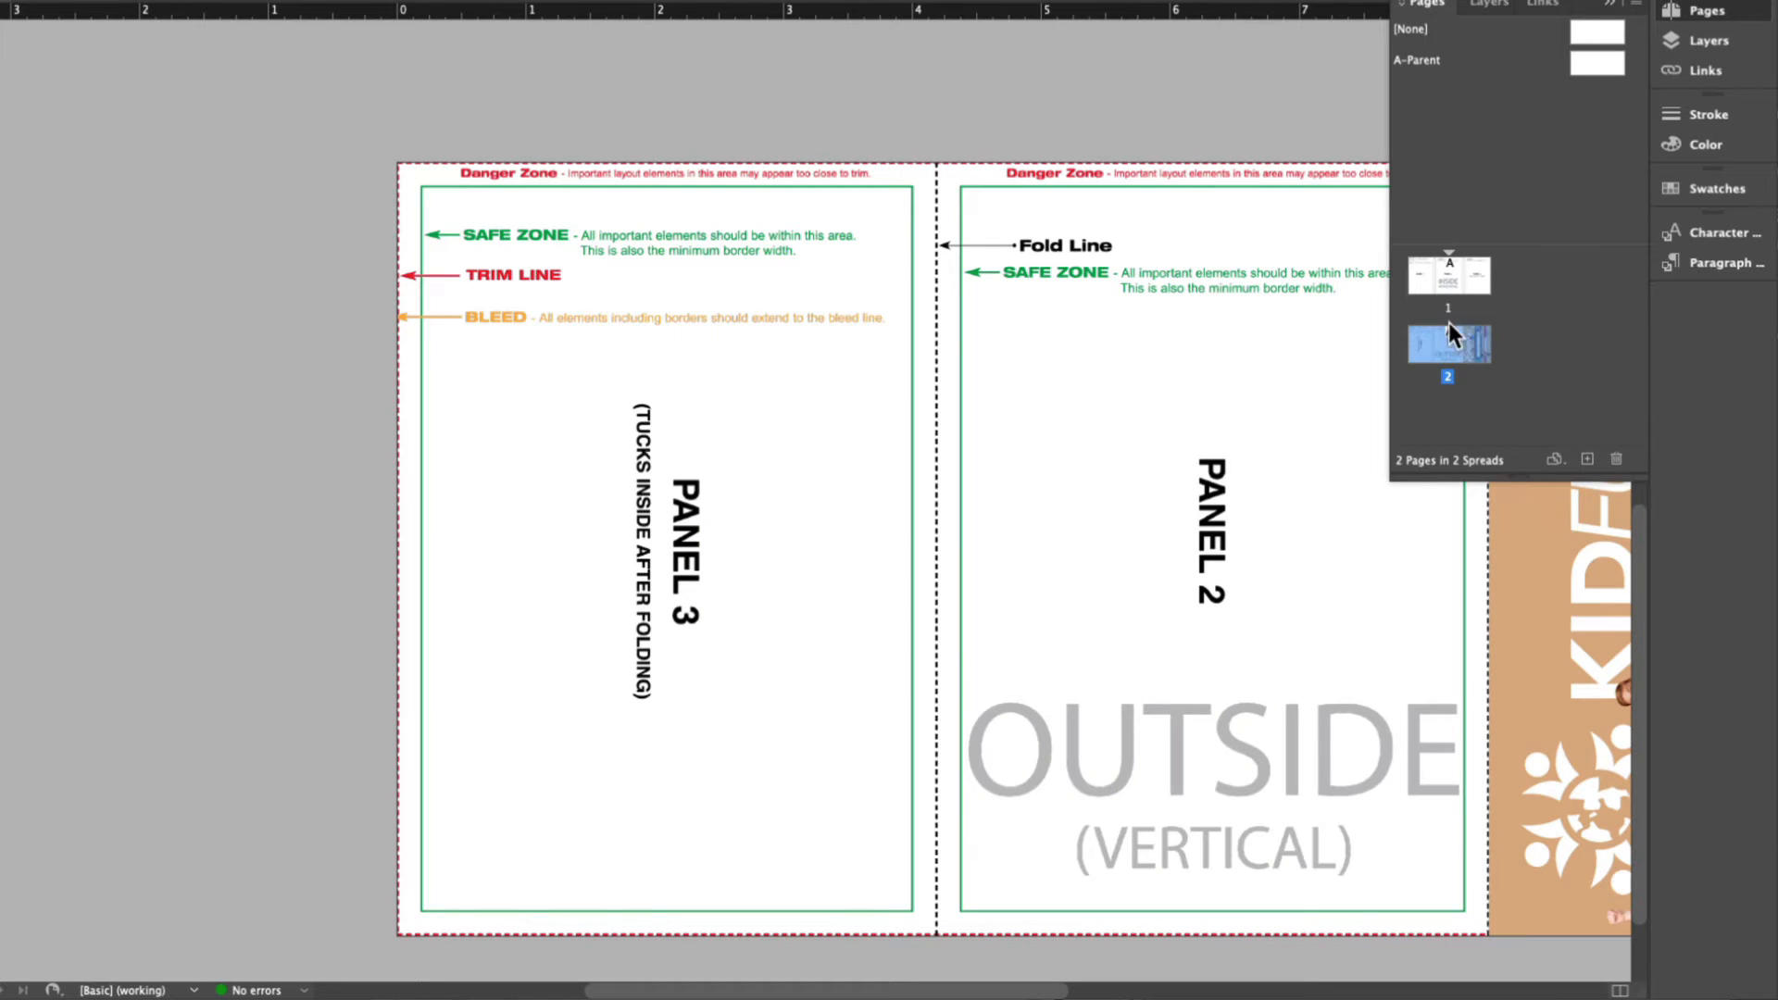
- Rotate the page 2 spread view a further 90° CCW so that Panel 3 reads upright
right_click(1448, 322)
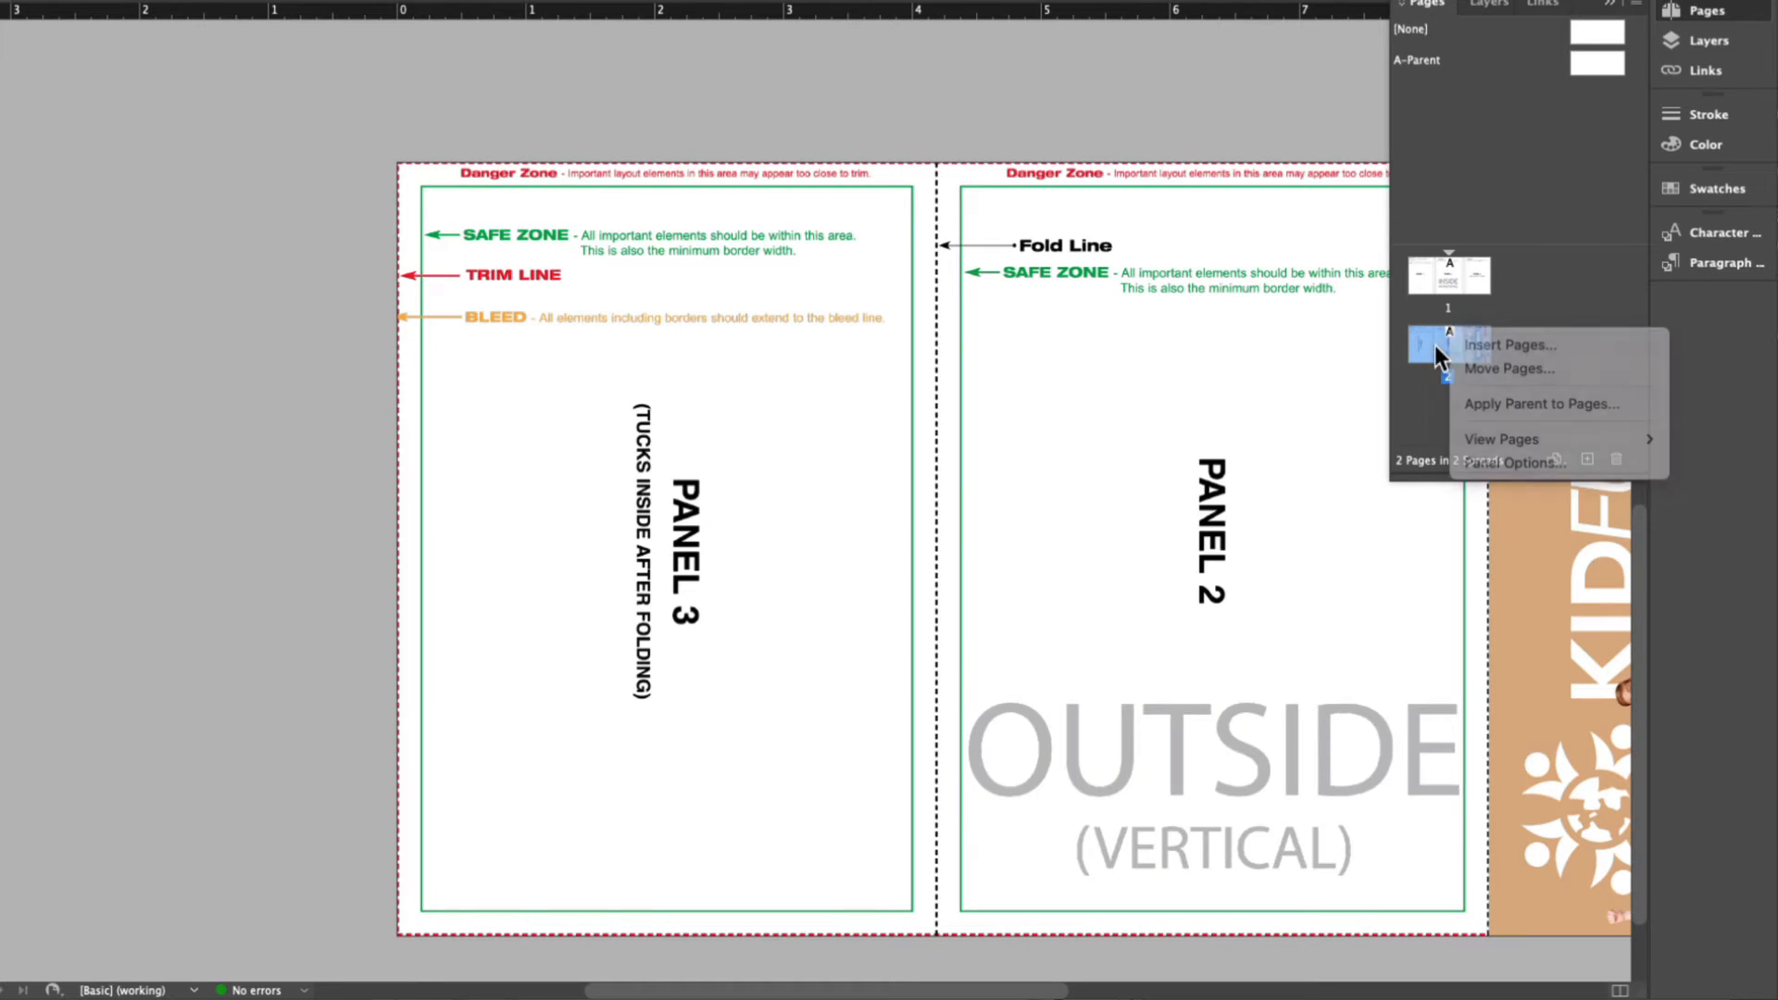
right_click(1436, 347)
mouse_move(1554, 687)
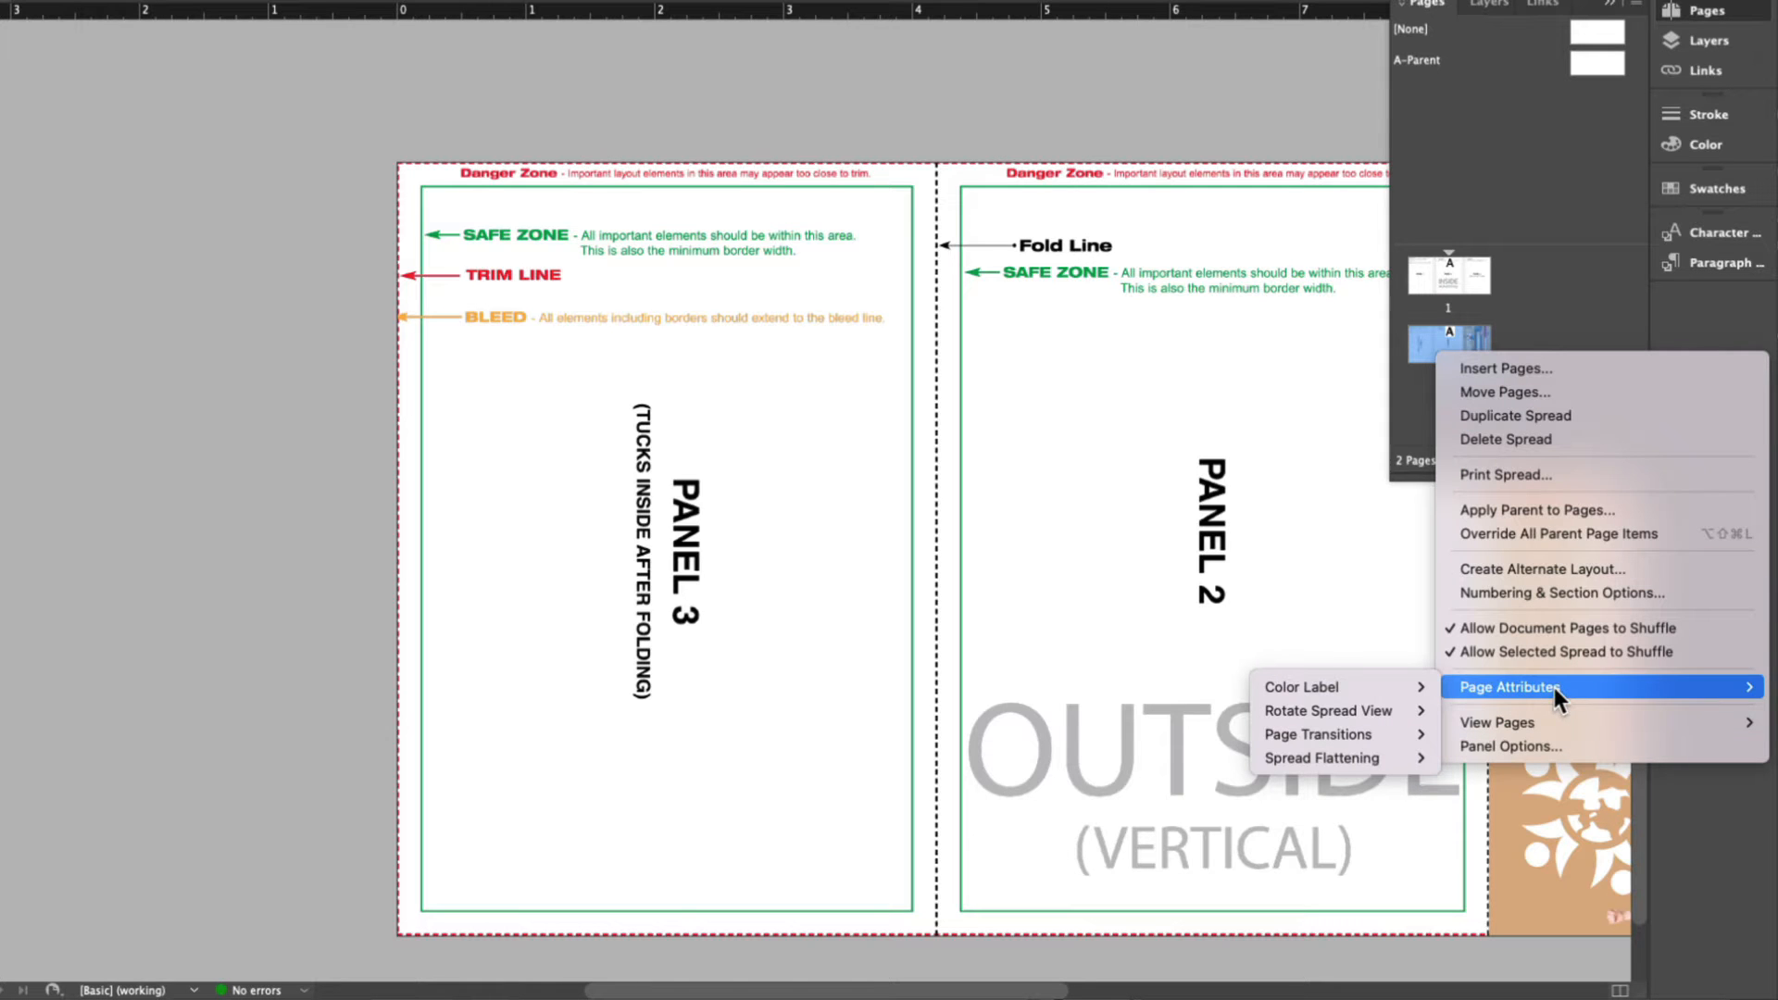
mouse_move(1368, 729)
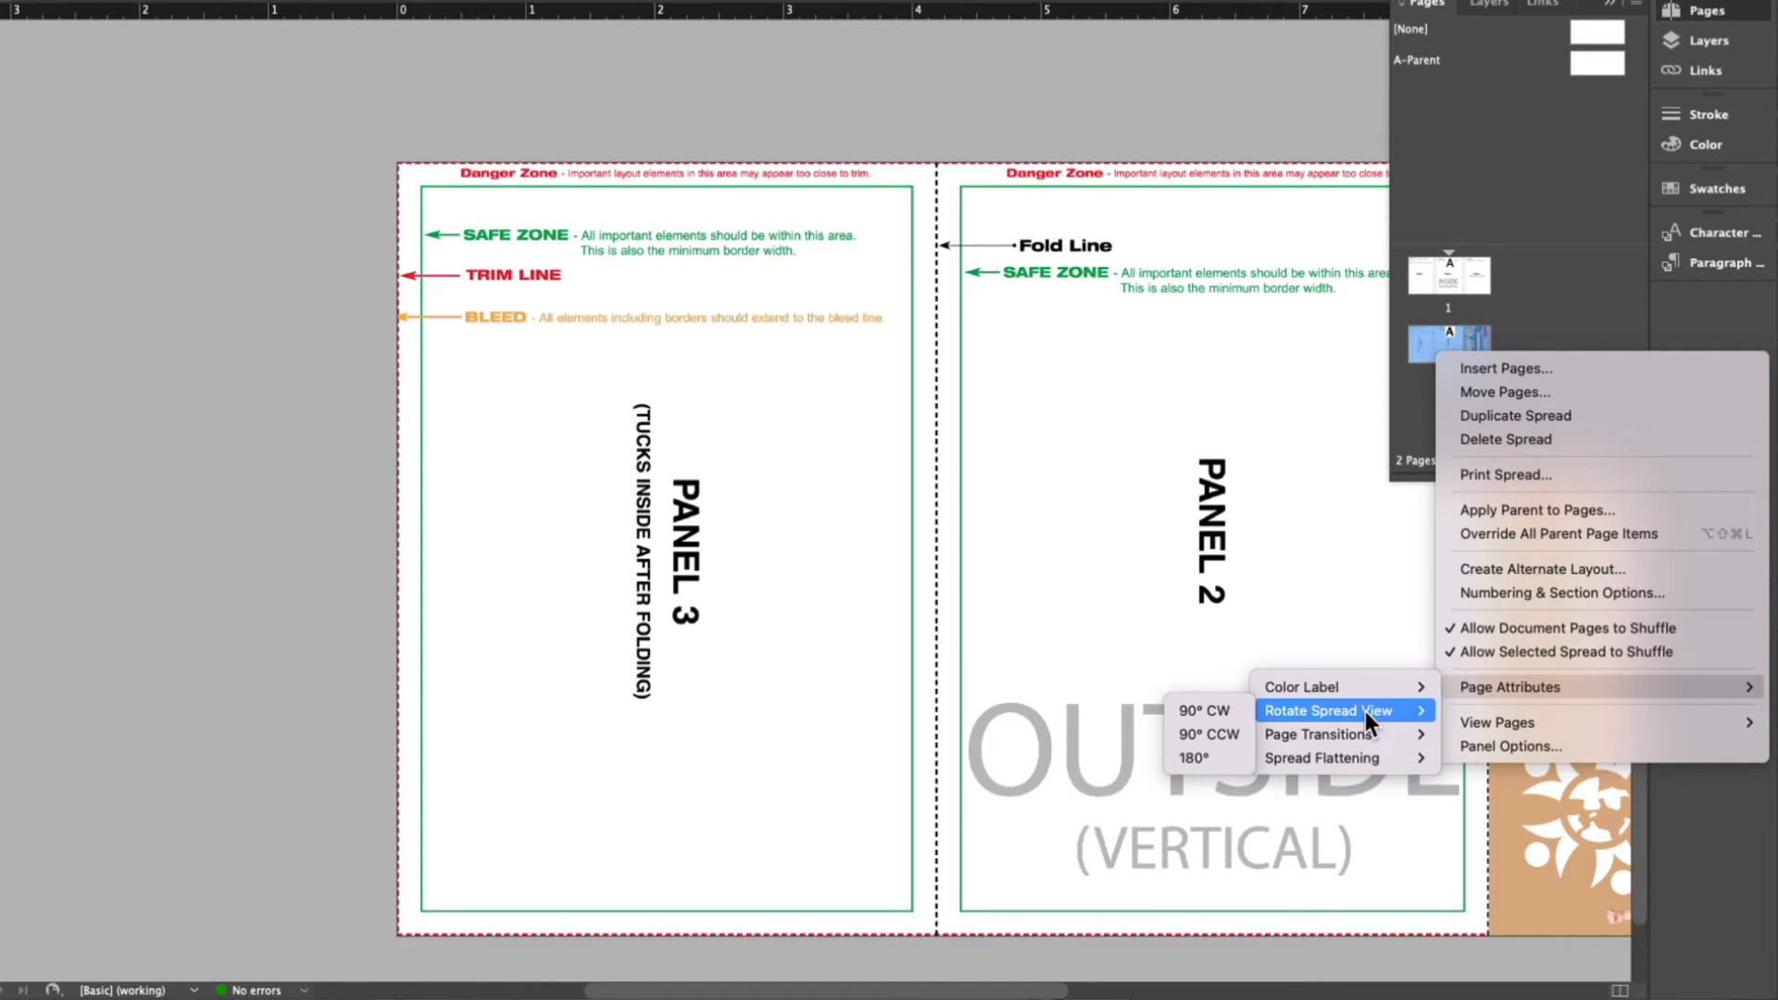
click(1203, 731)
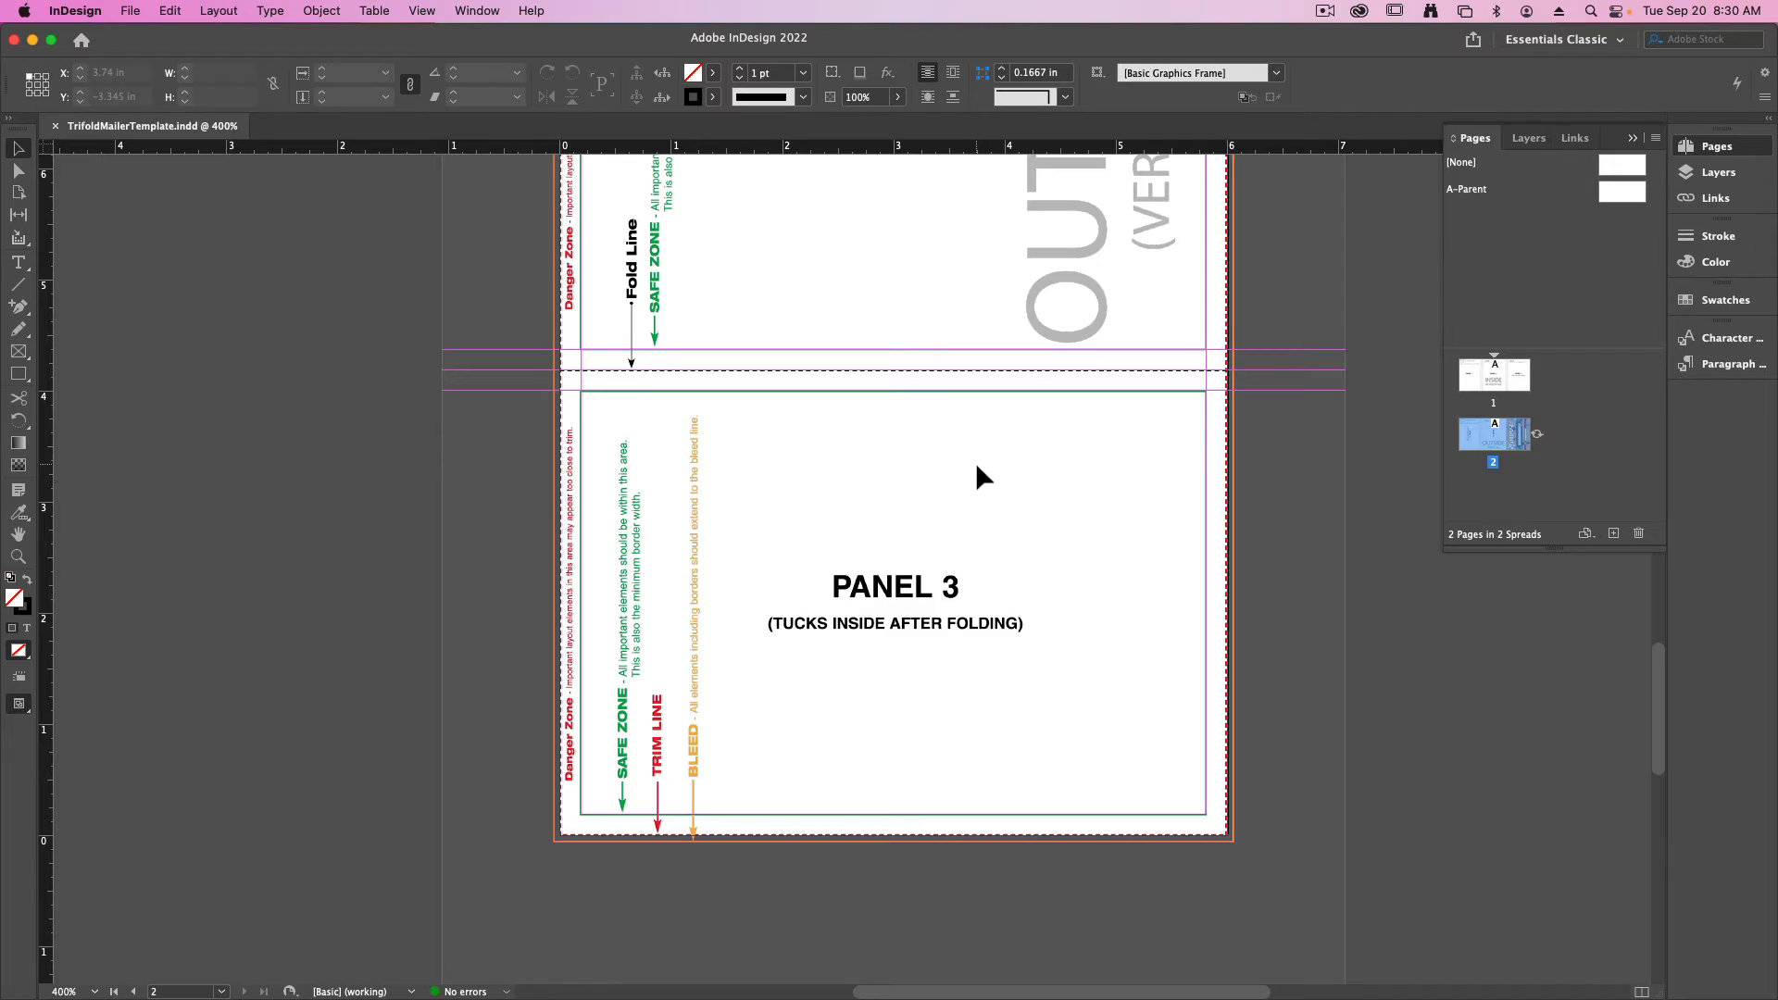
- Switch to the Word document and copy its entire text, including the headline and the paragraph with the <<insert org name>> placeholder
key(ctrl+Up)
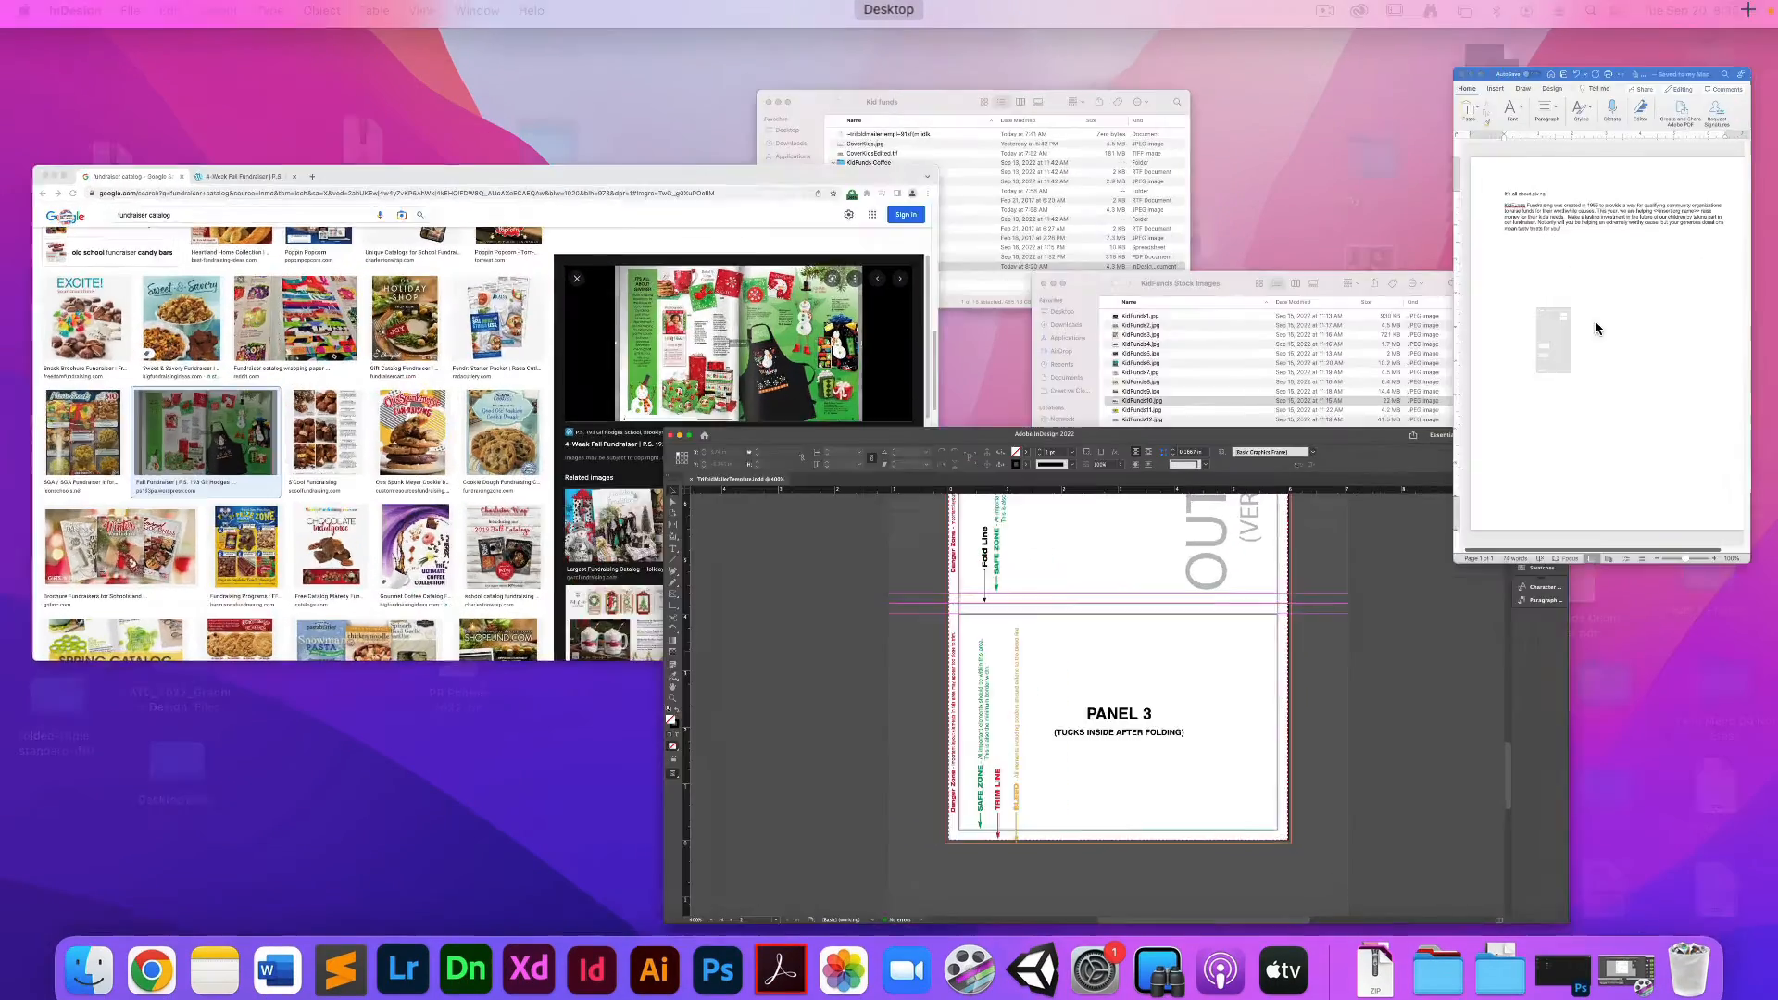
click(1595, 321)
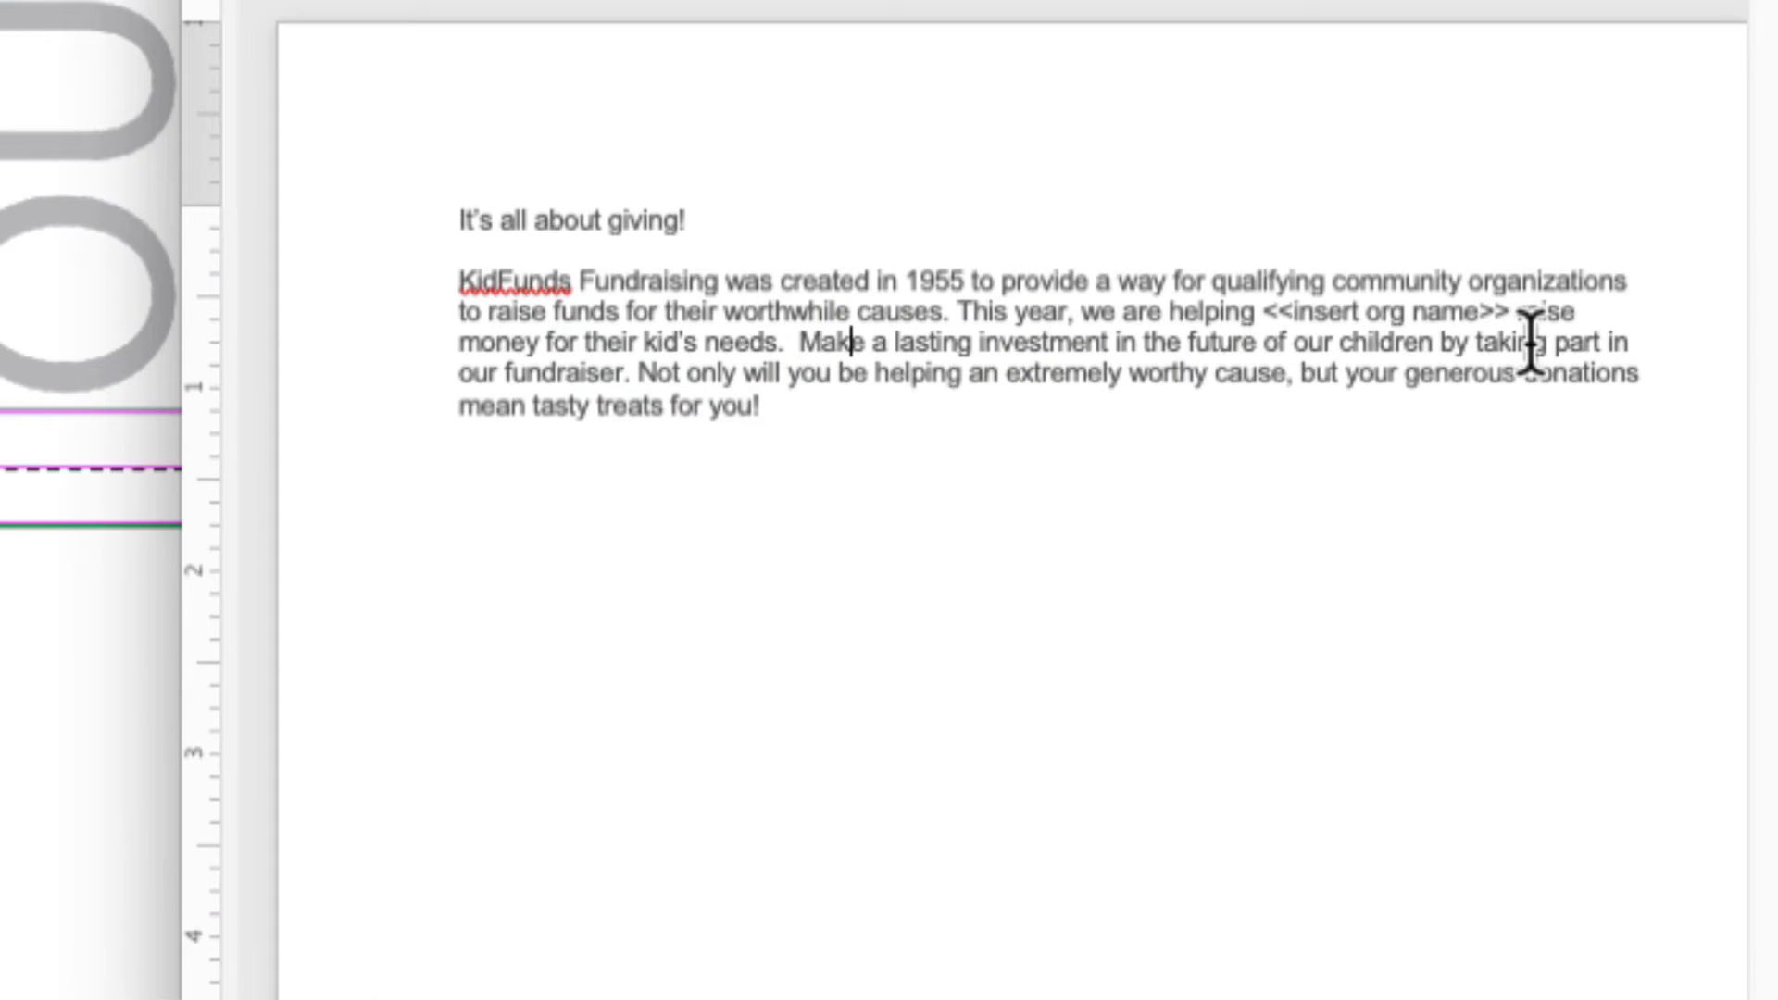
triple_click(595, 223)
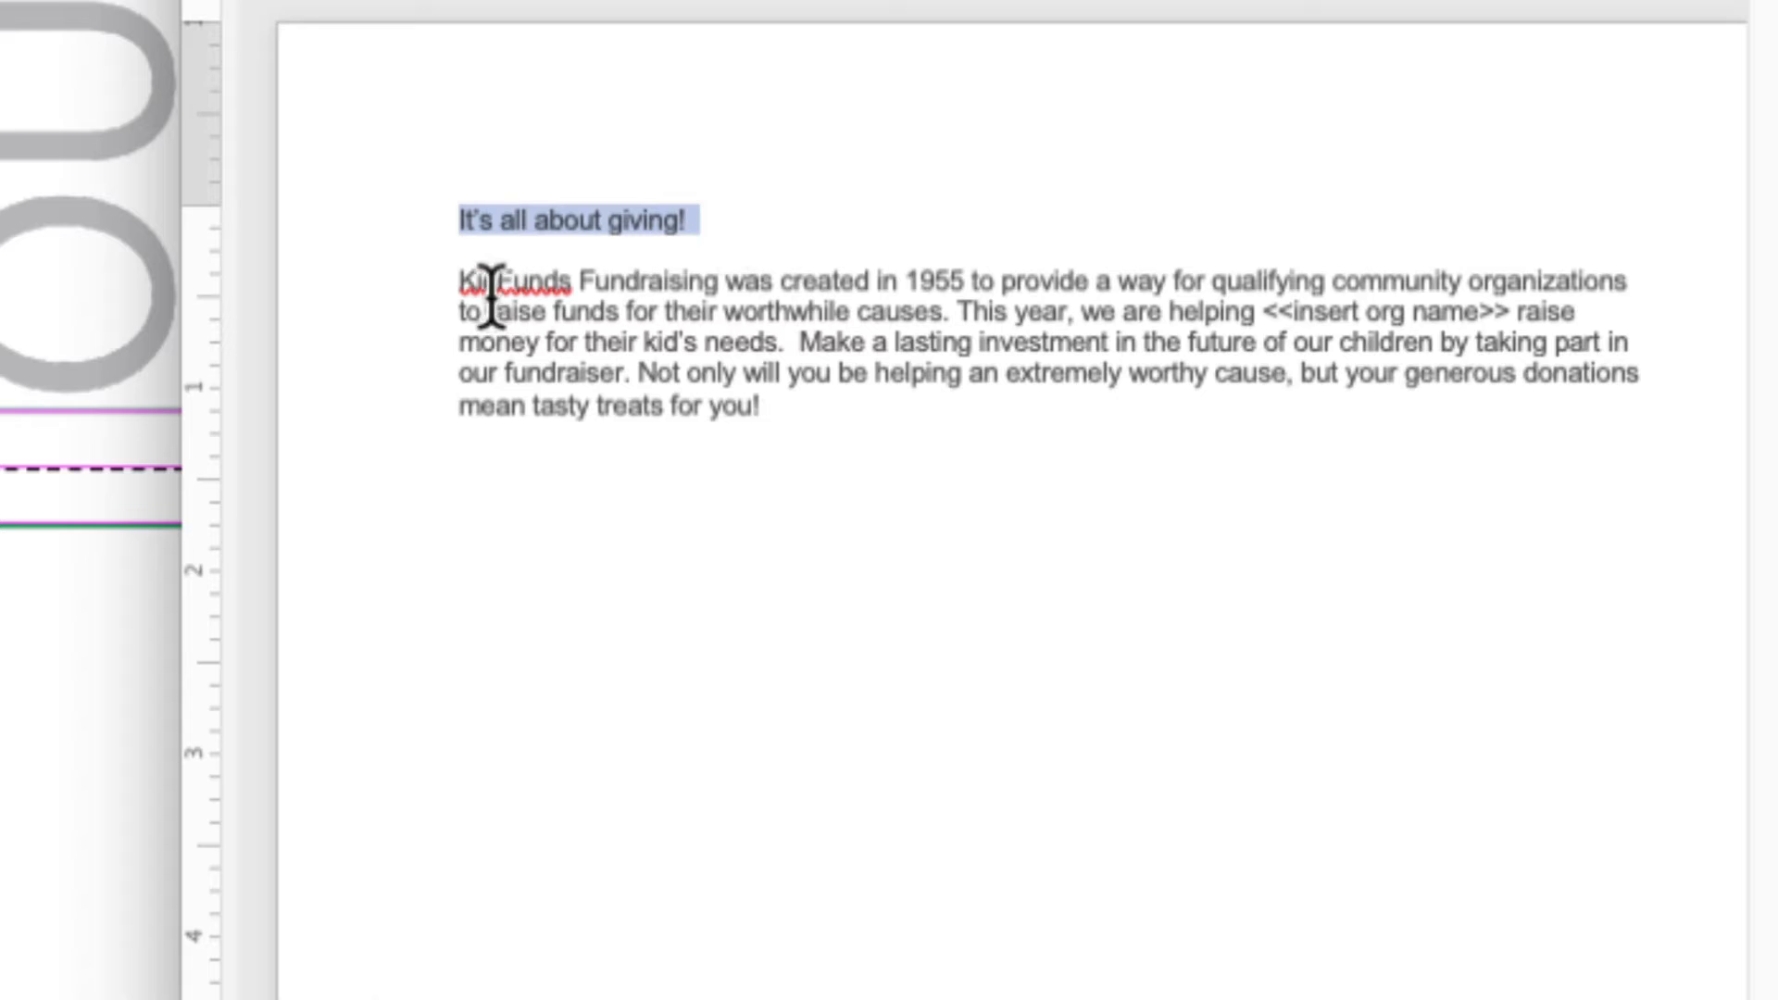
drag(491, 284, 959, 417)
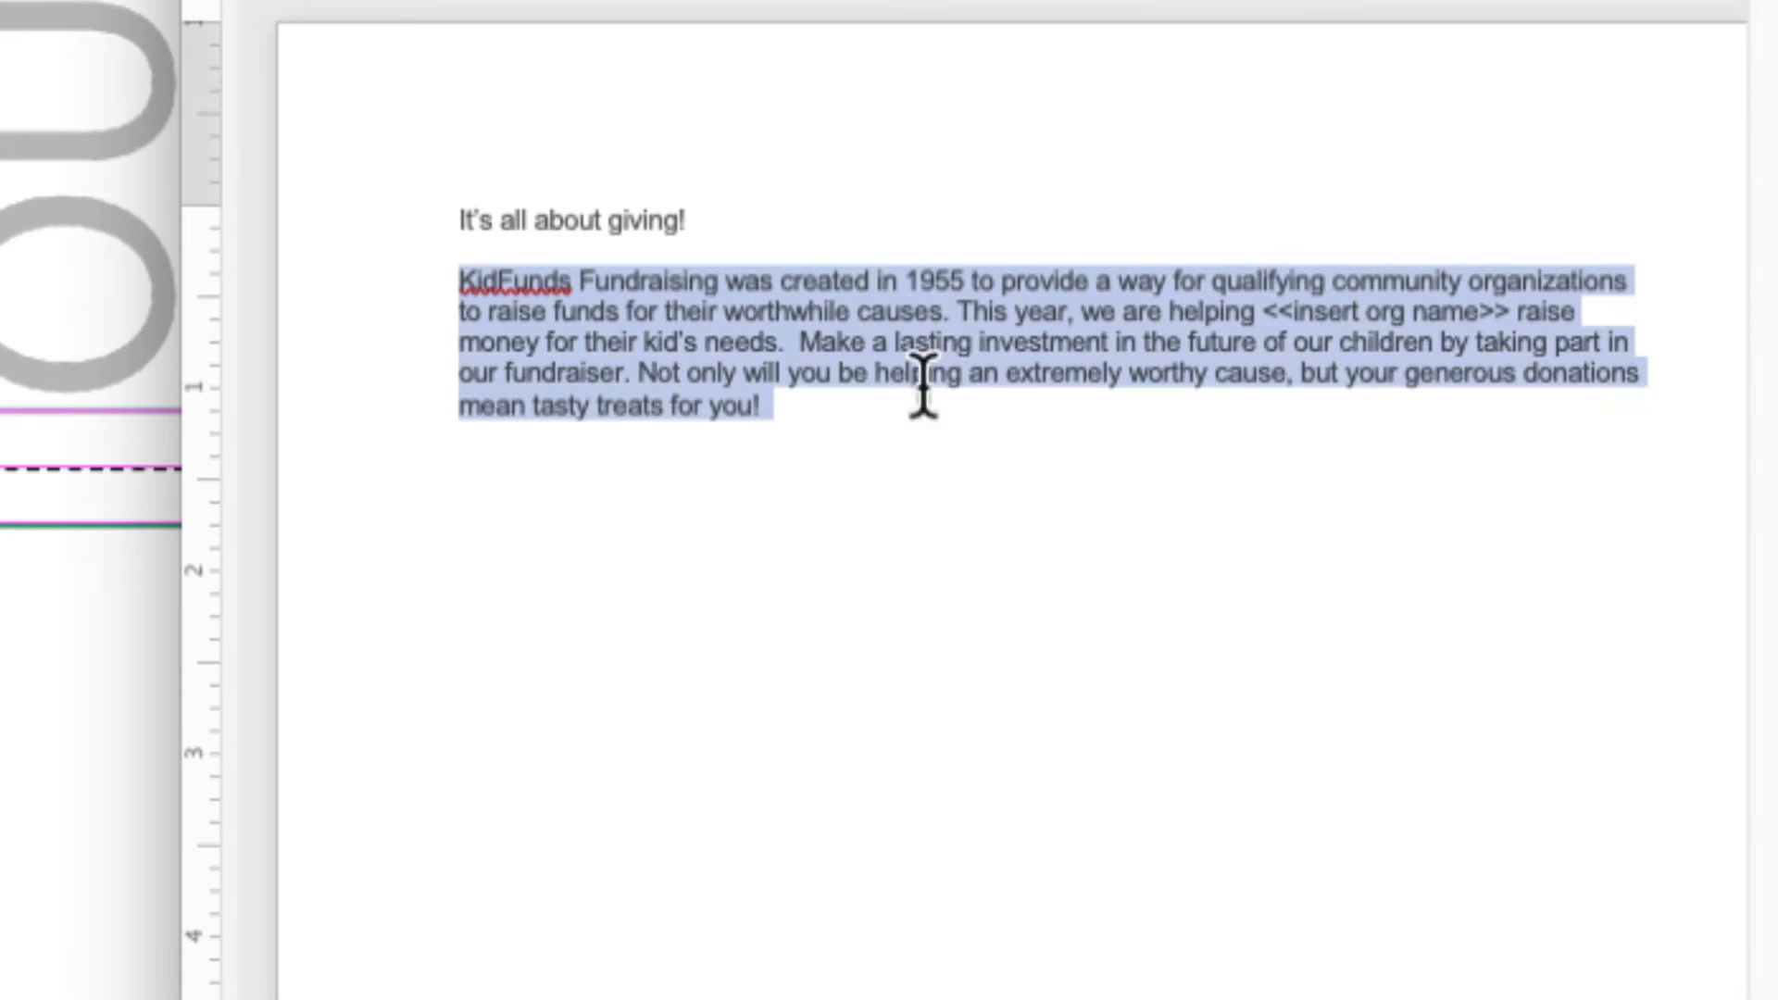
click(1039, 464)
drag(1265, 313, 1516, 311)
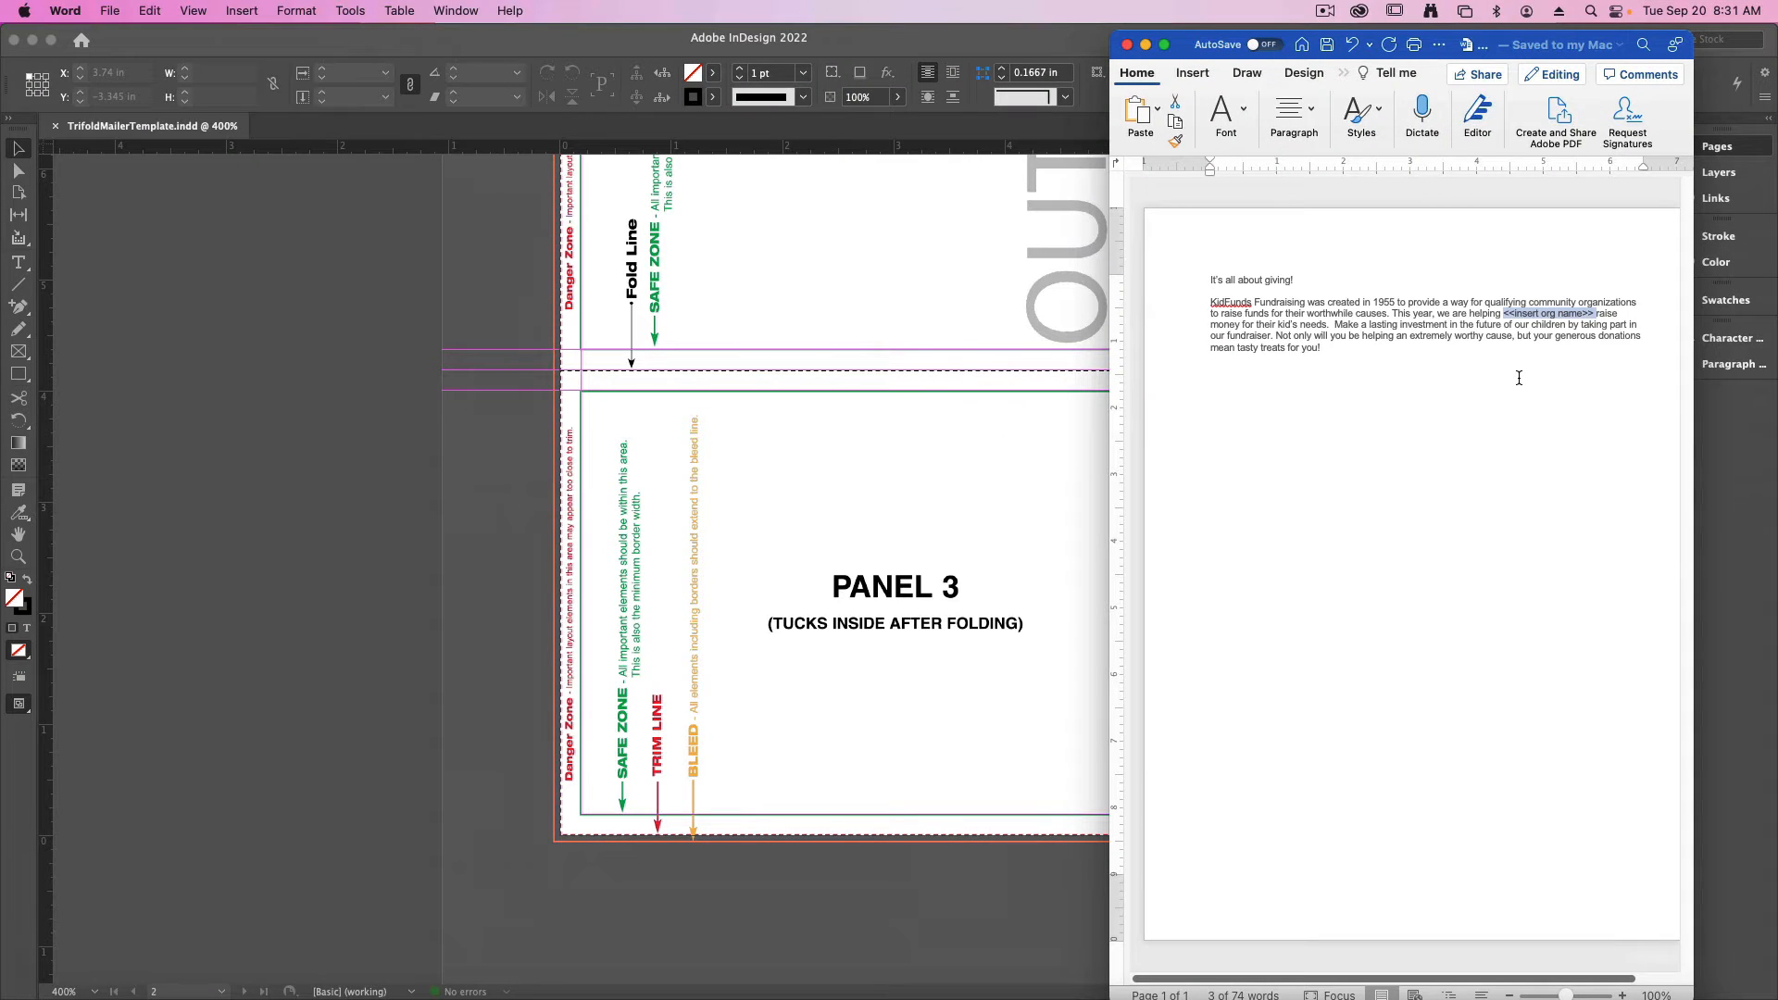
key(super+a)
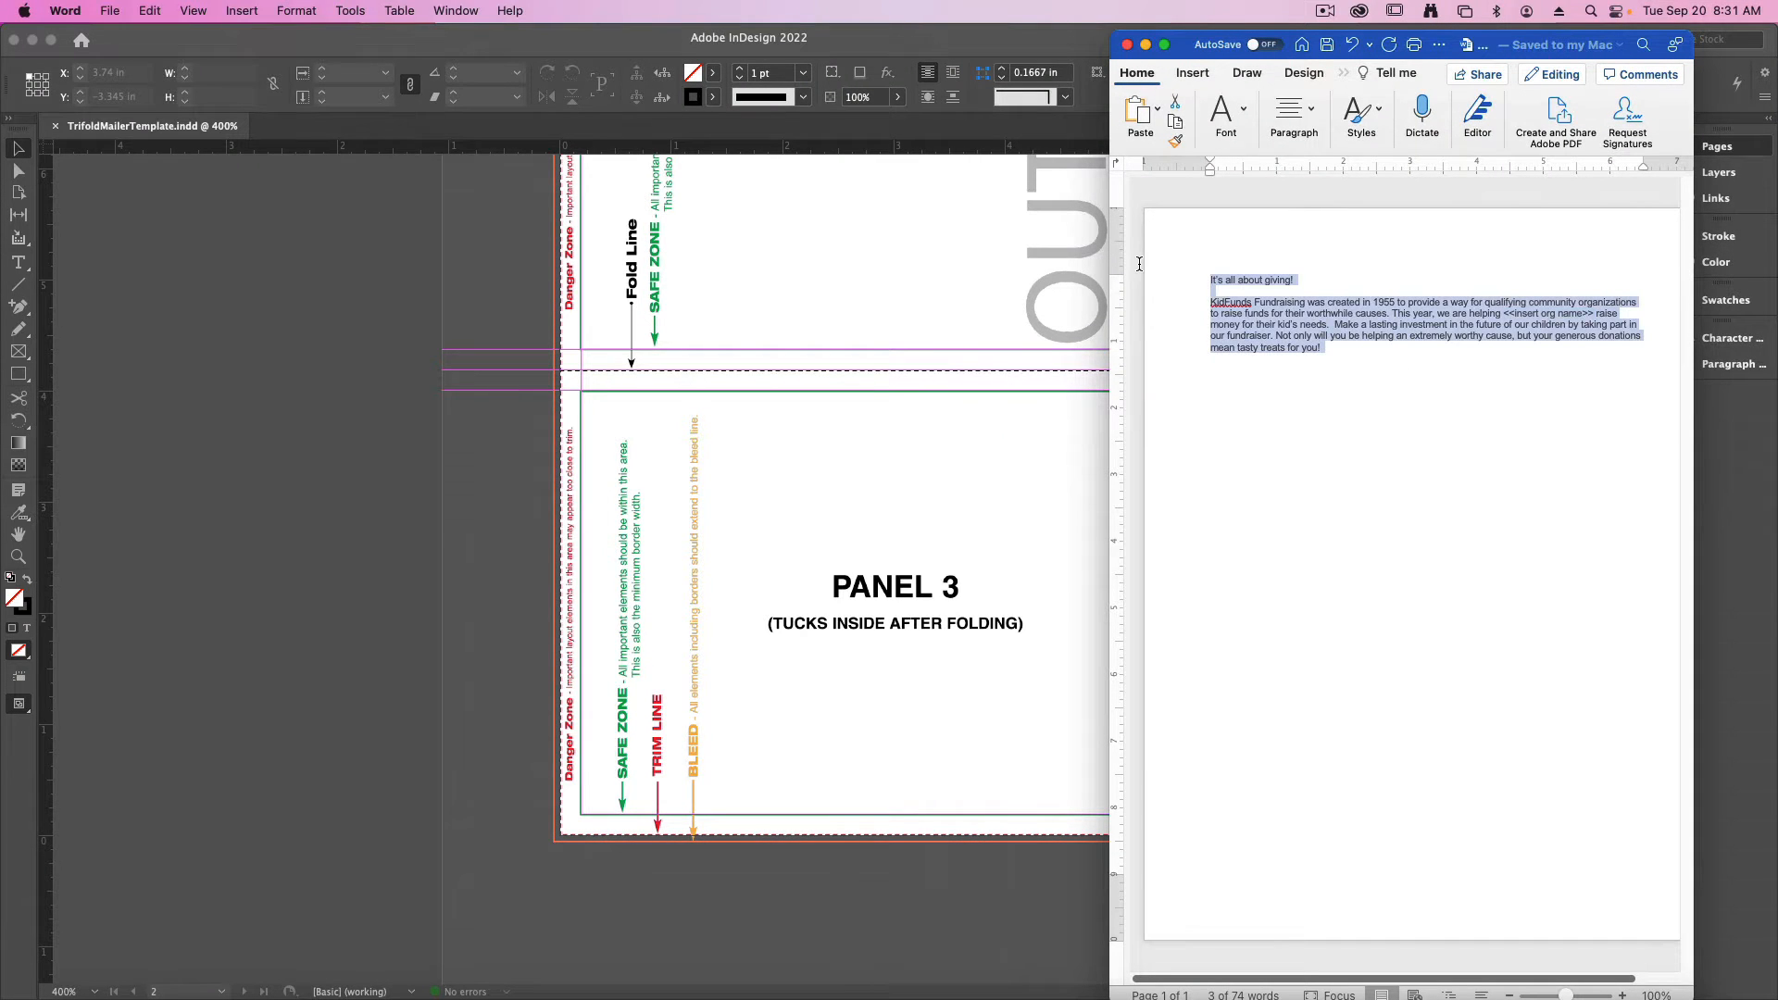
- Return to InDesign and paste the copied text into a new text frame about 2.98 × 1.31 in on Panel 3
click(487, 473)
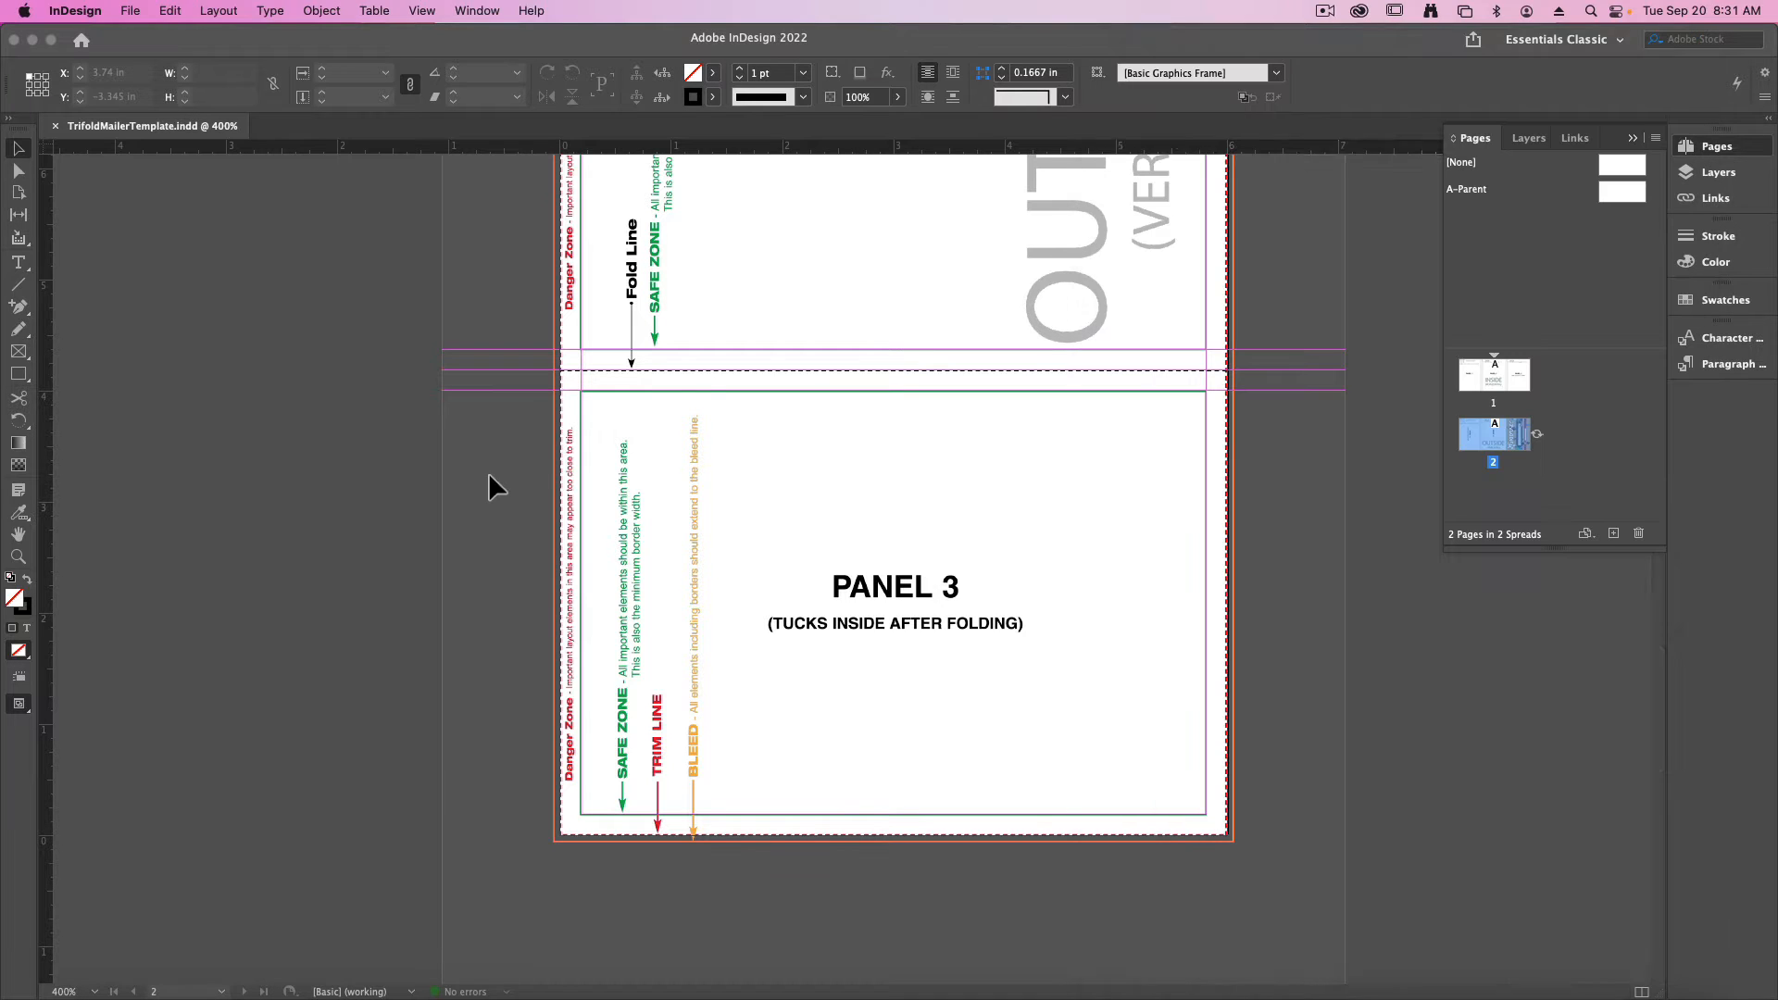
key(t)
drag(739, 422, 1071, 567)
key(super+v)
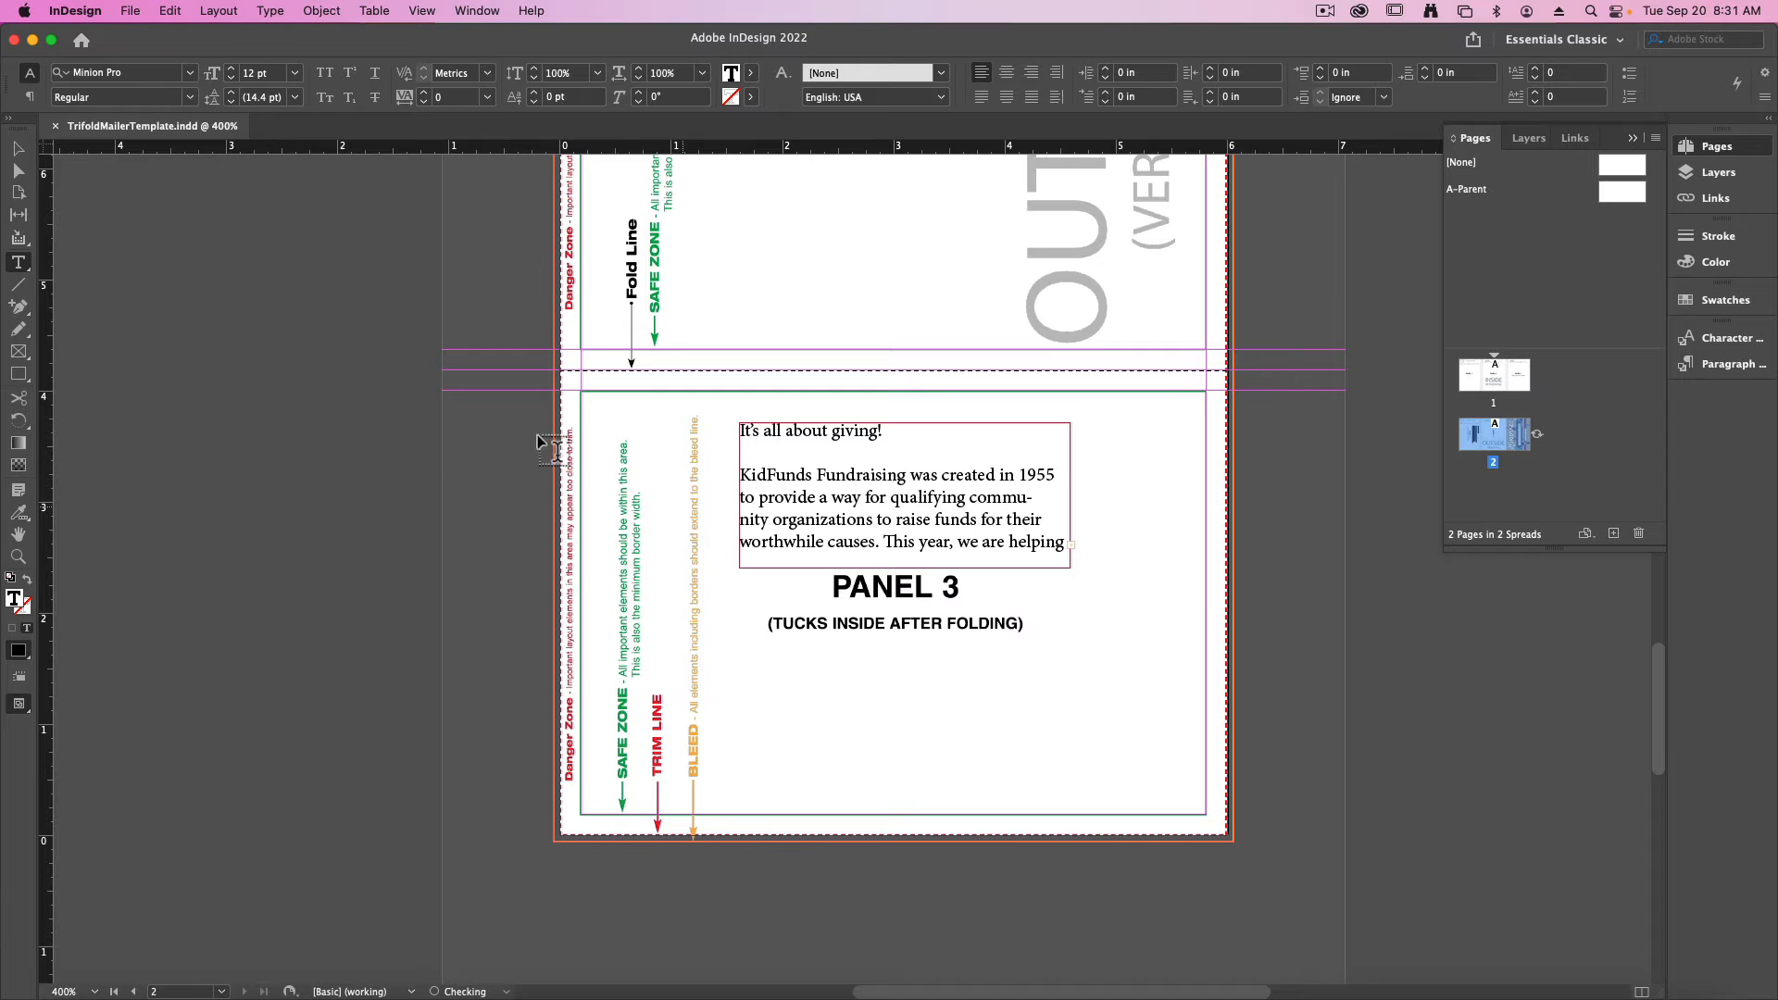
- Enlarge the pasted text frame to about 4.7 × 2.31 in and move it onto the pasteboard below Panel 3
click(18, 148)
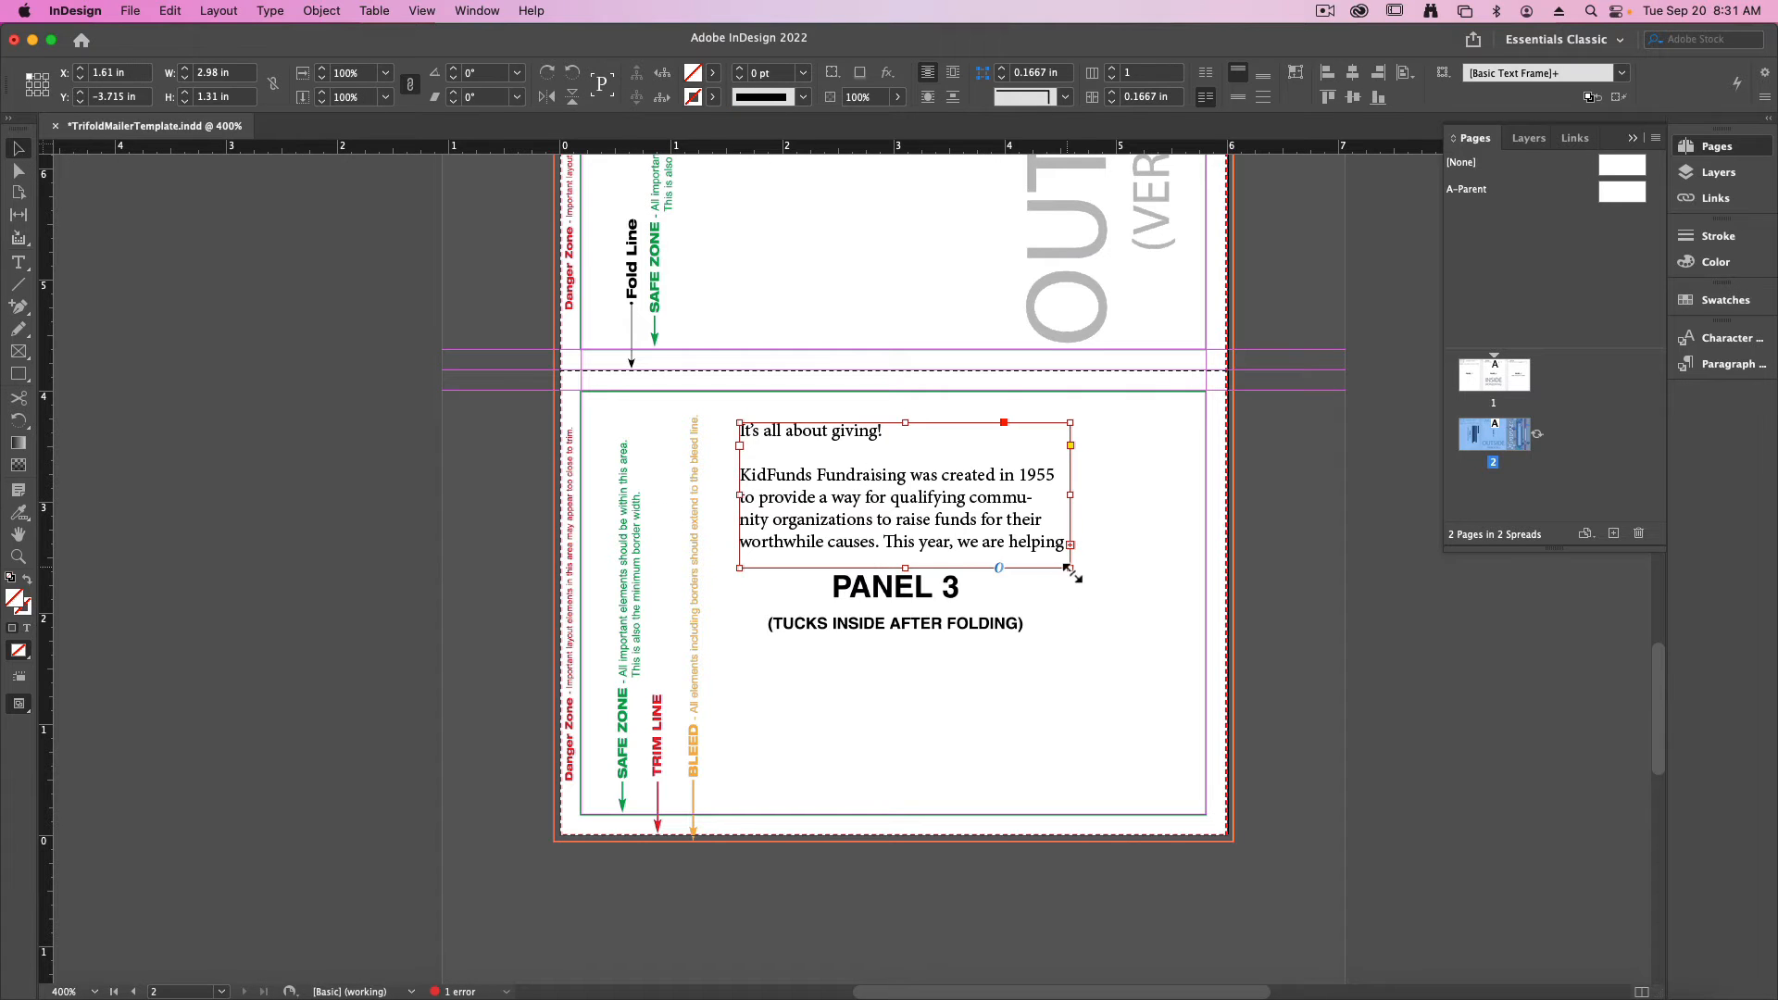
drag(1071, 567, 1262, 678)
key(space)
drag(1101, 714, 1041, 550)
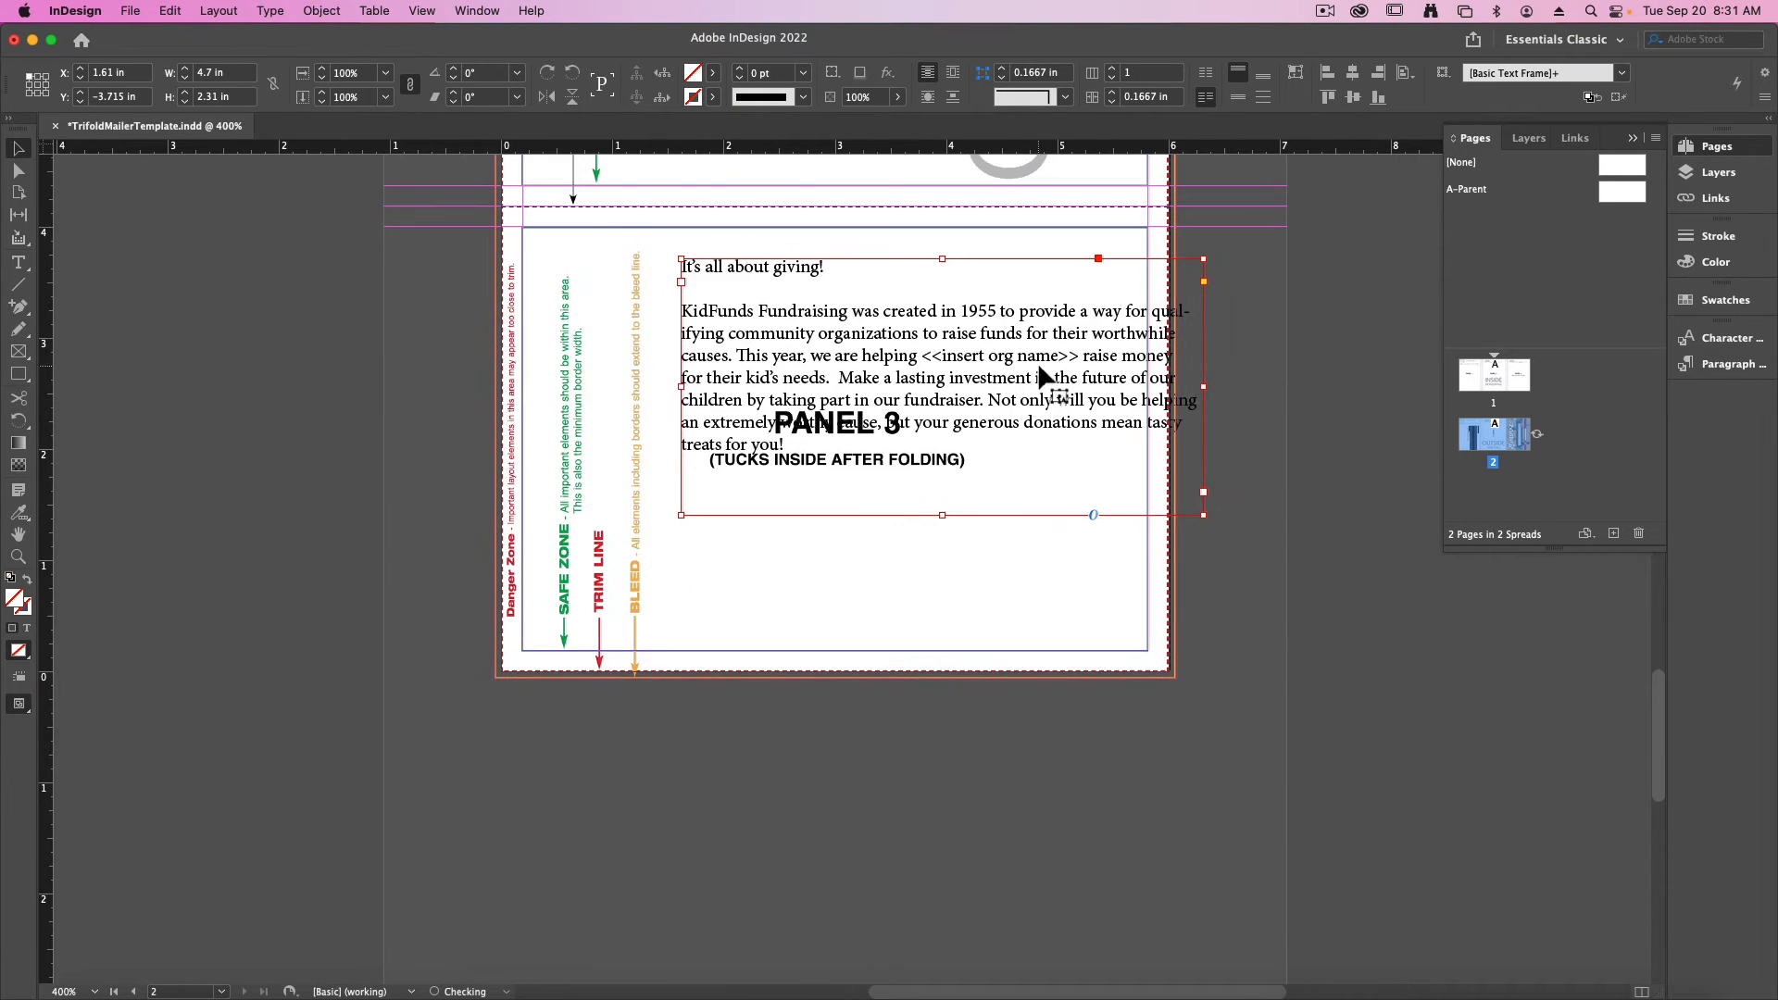
drag(1029, 387, 982, 830)
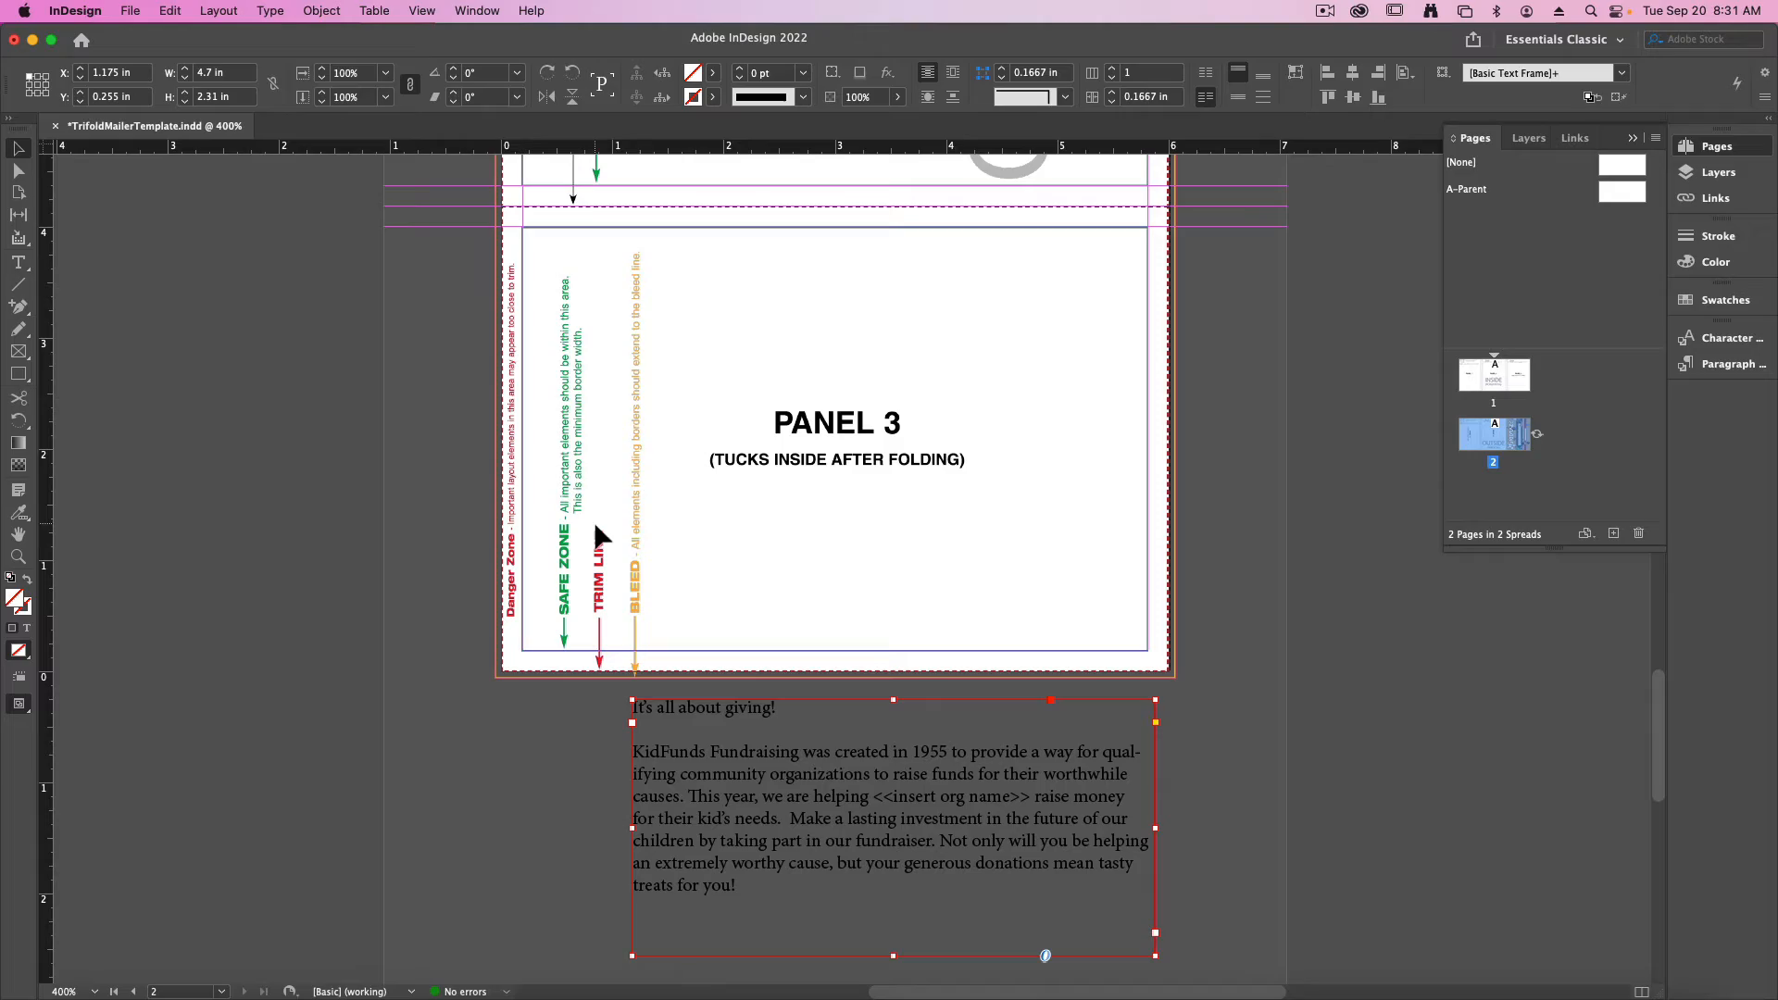
- Switch to the KidFunds Stock Images folder and preview the photos, including KidFunds10.jpg, KidFunds6.jpg and KidFunds11.jpg, for a Panel 3 background
key(ctrl+Up)
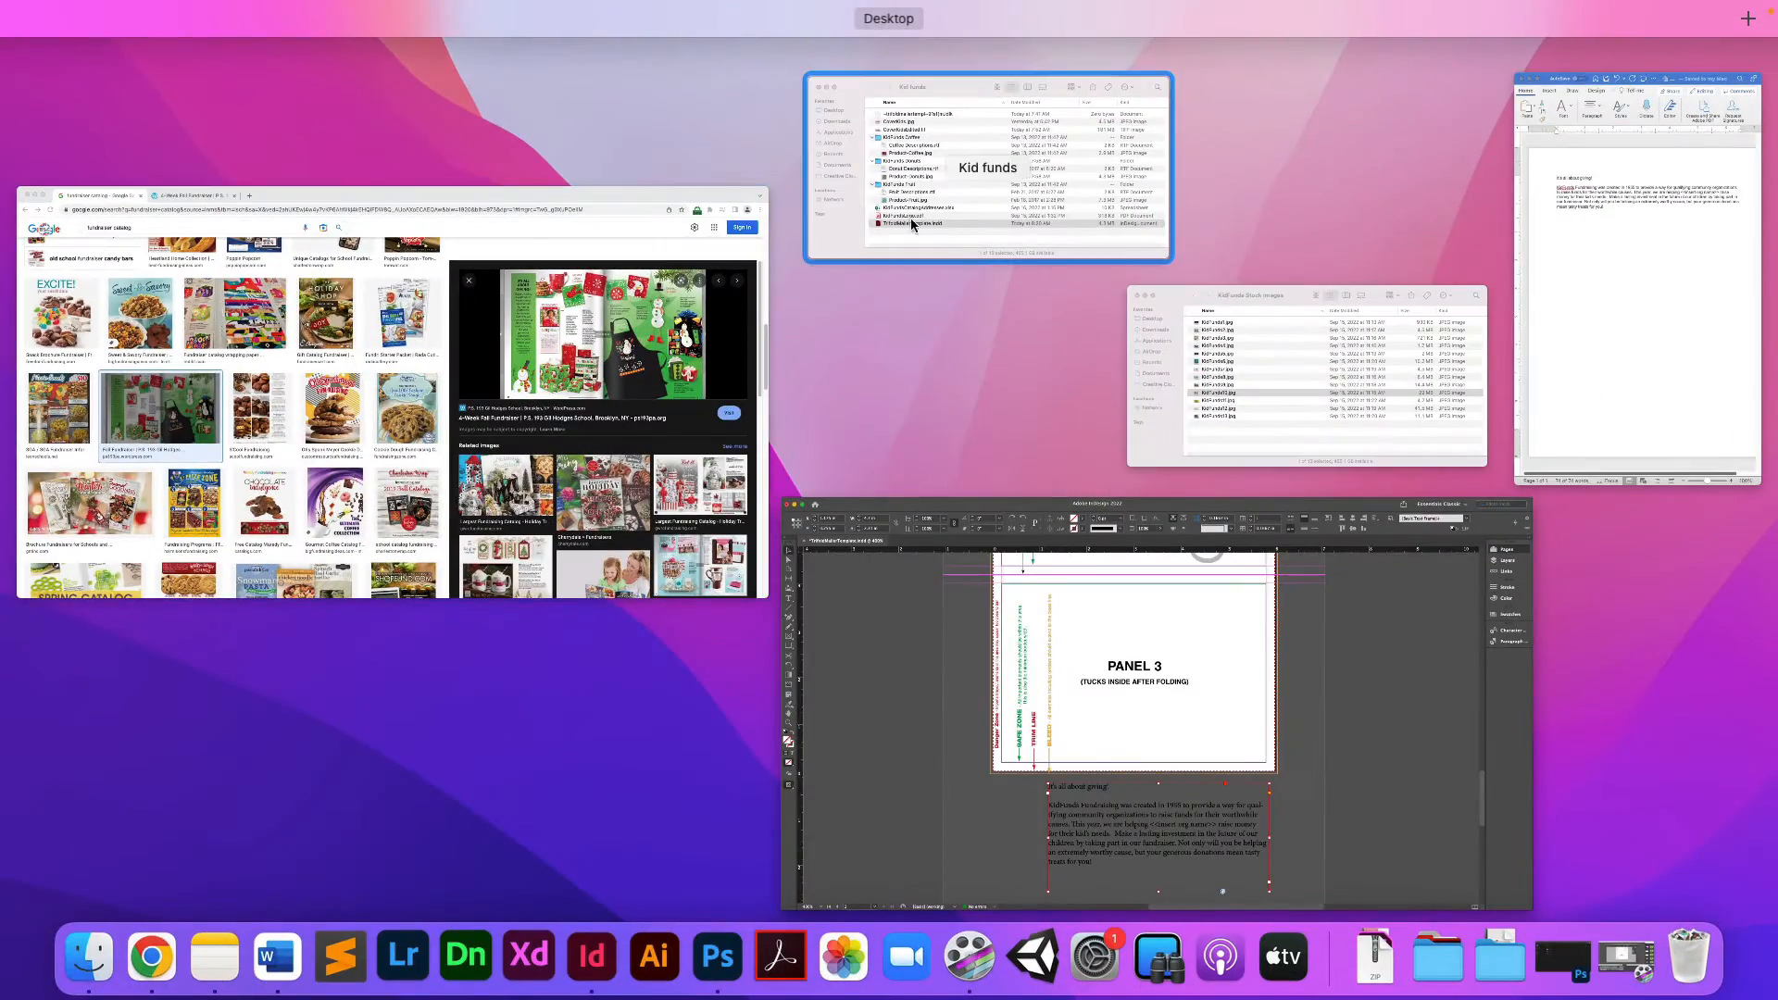
click(1278, 388)
key(space)
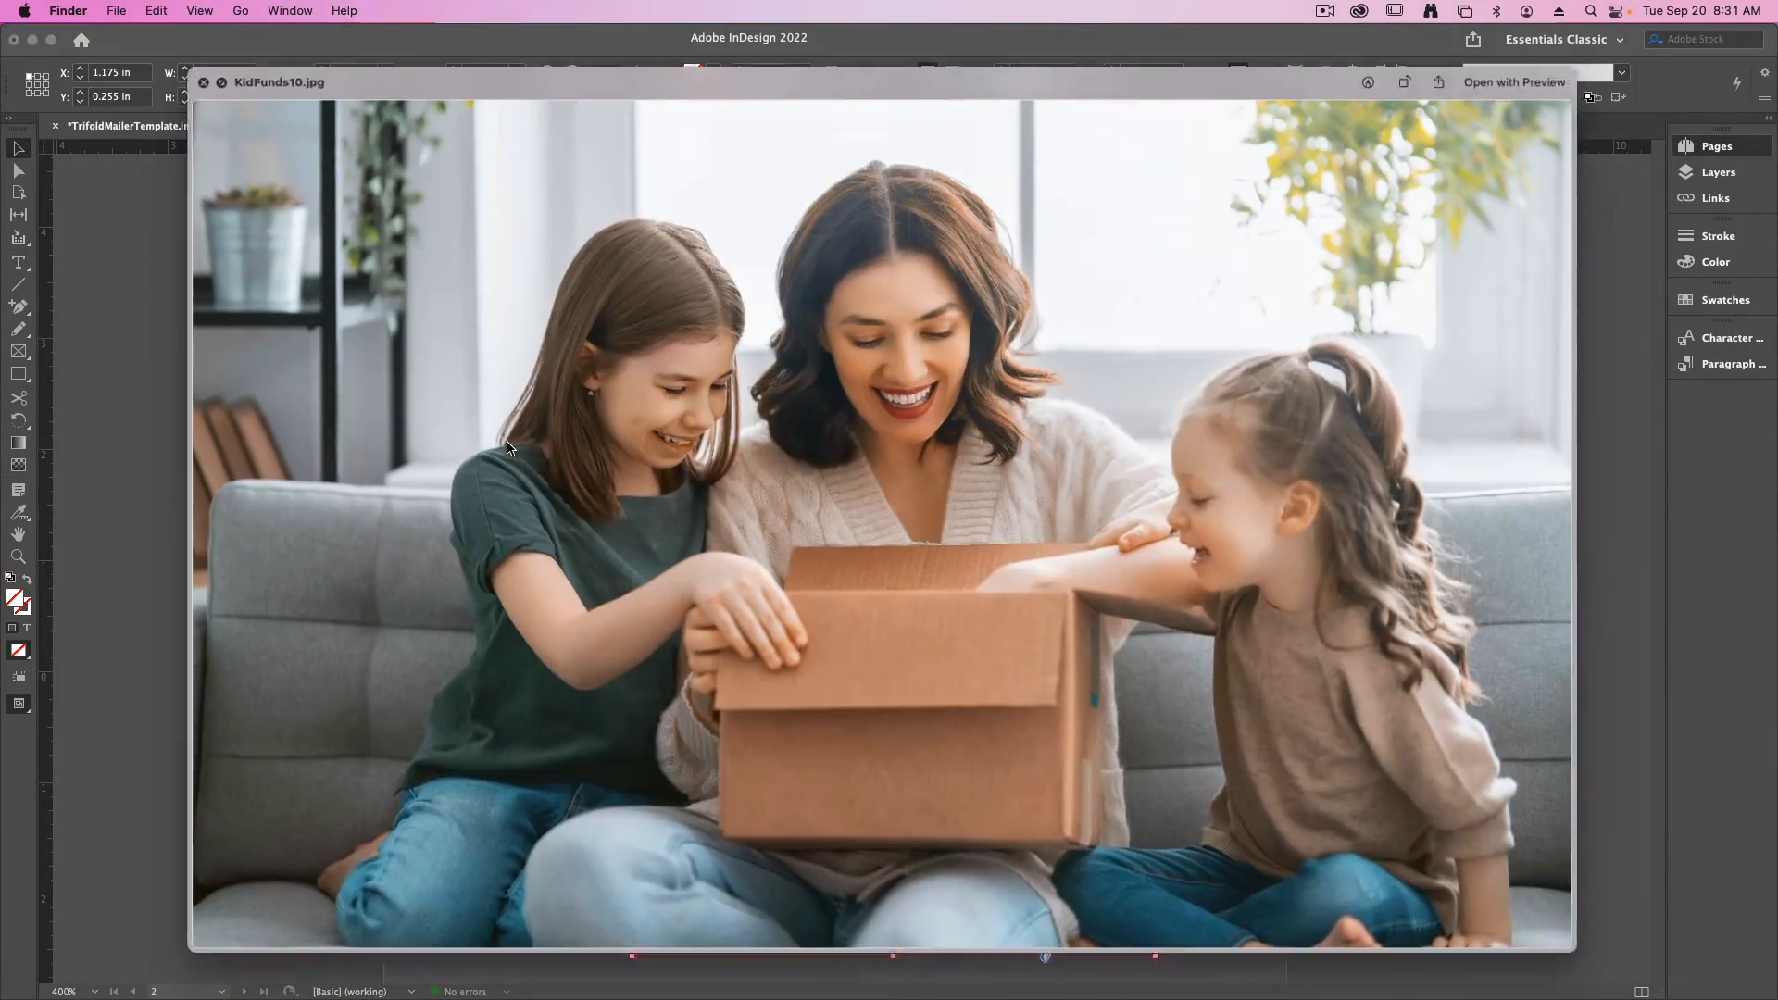
key(Up)
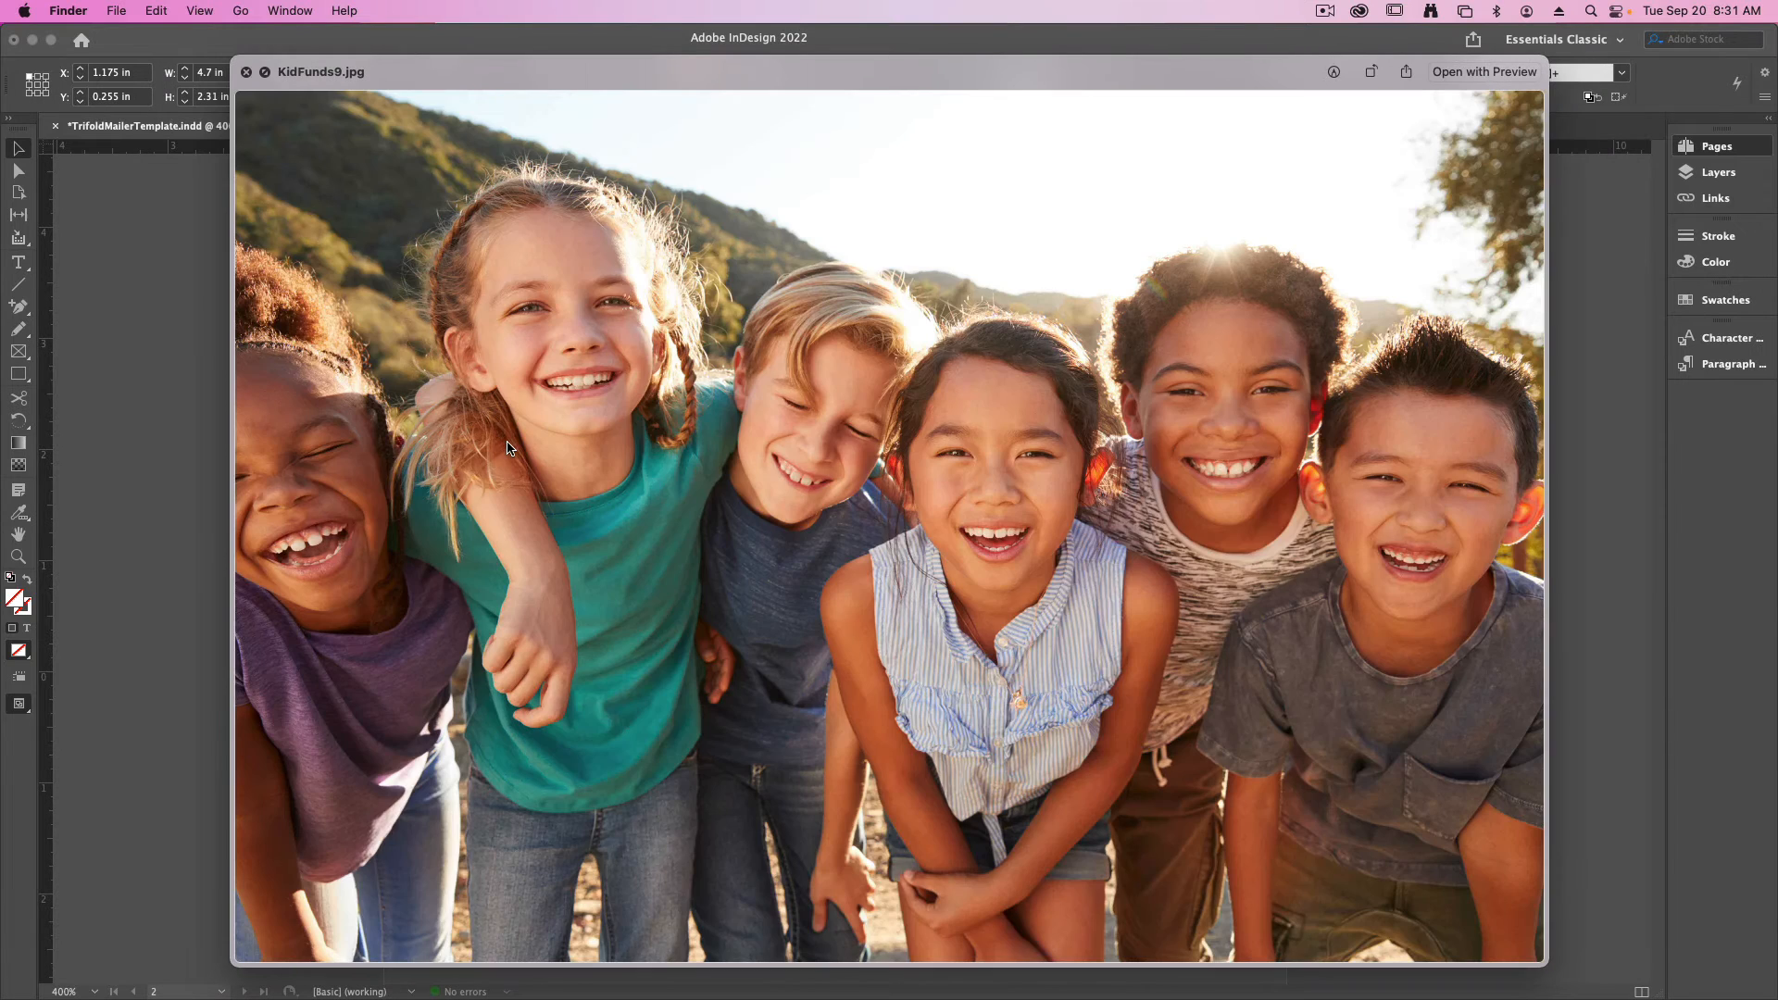
key(Up)
key(Up)
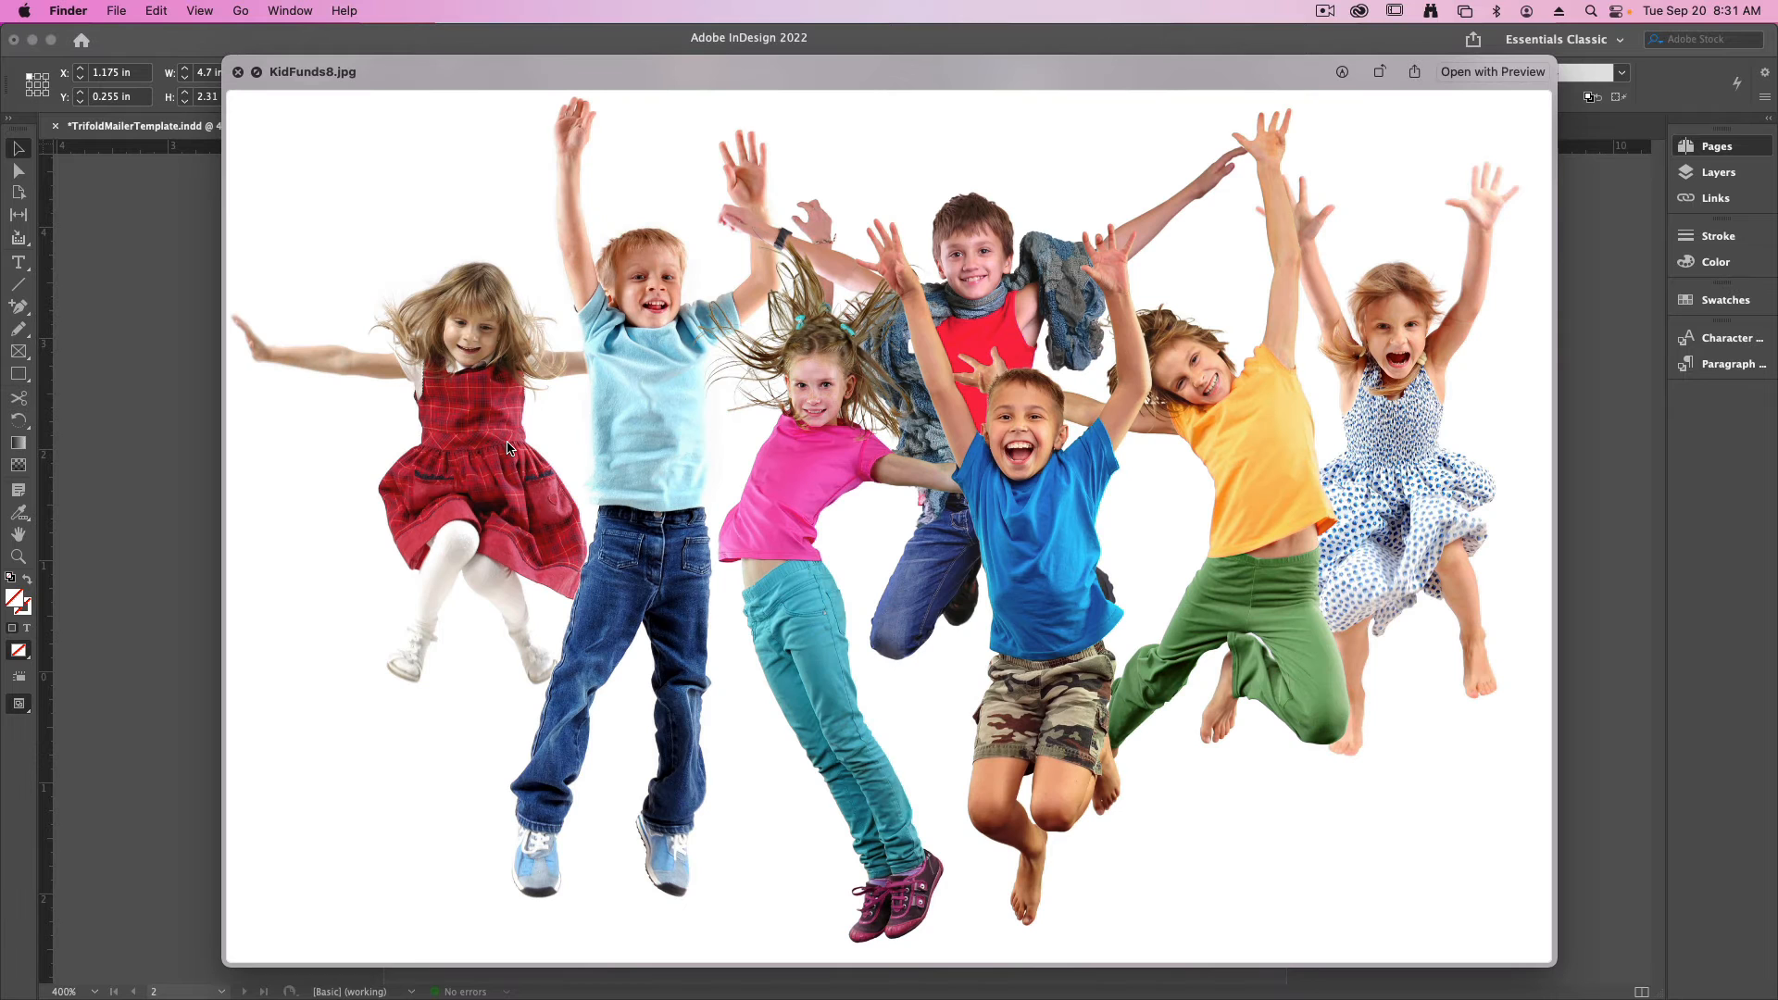
key(Up)
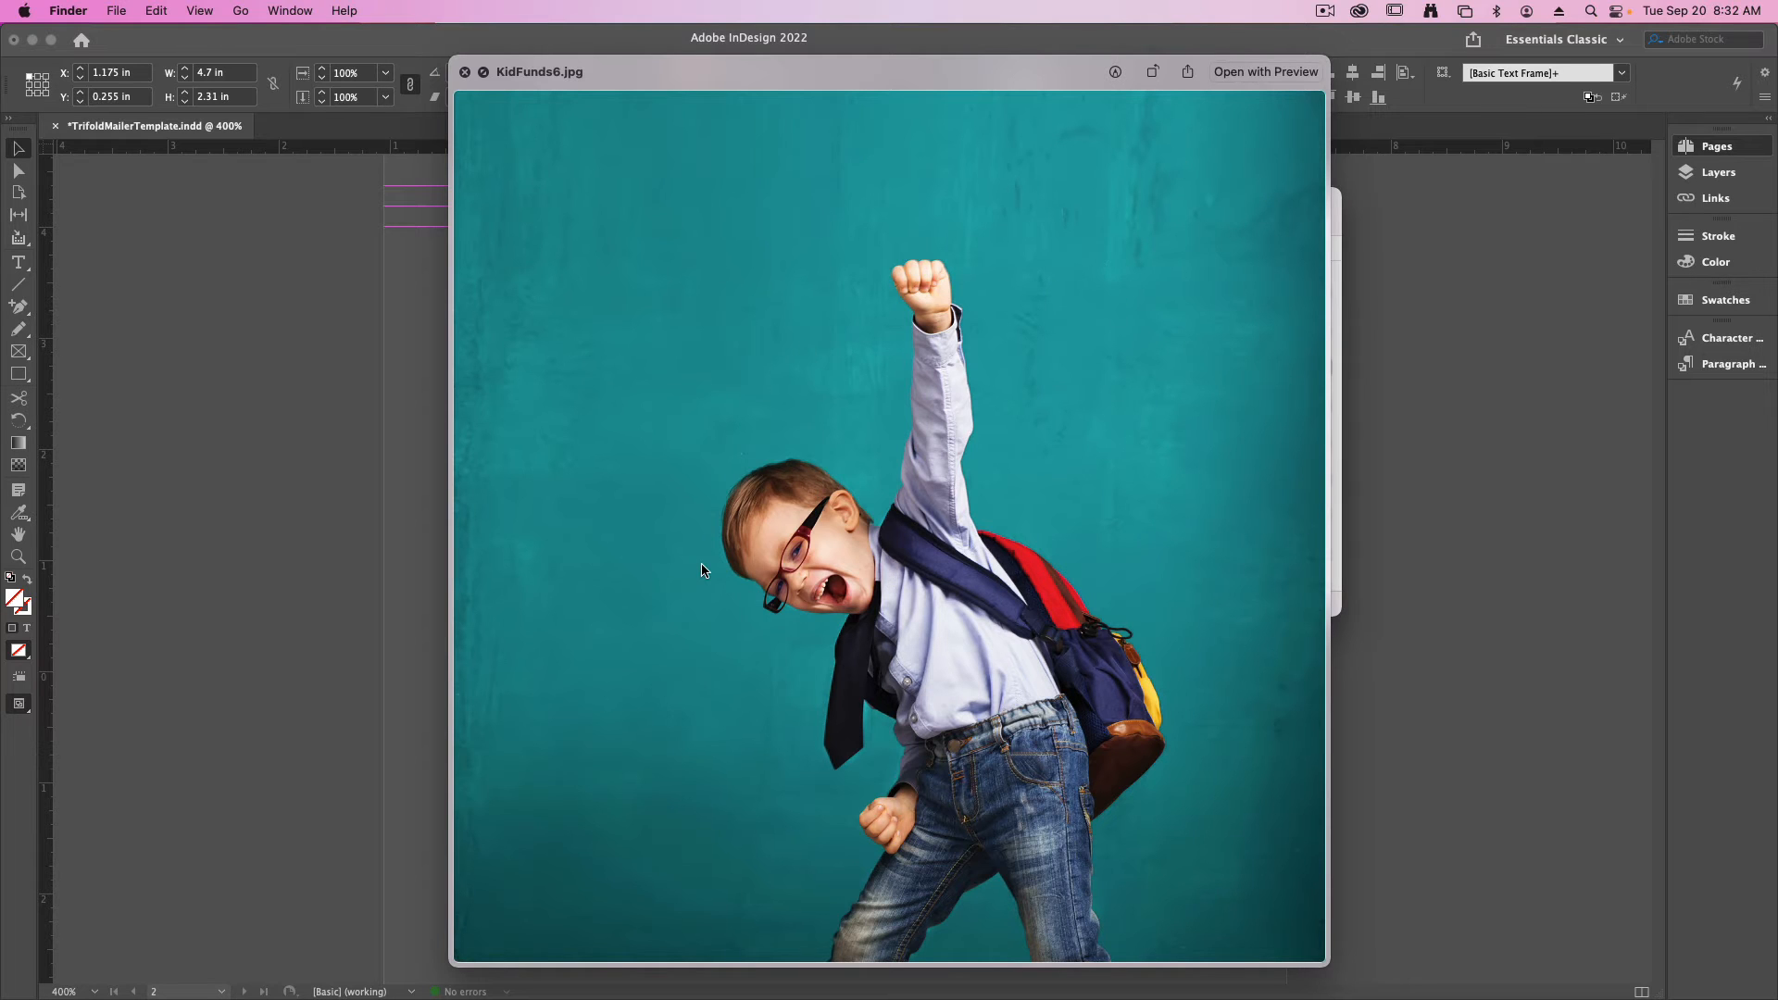
key(space)
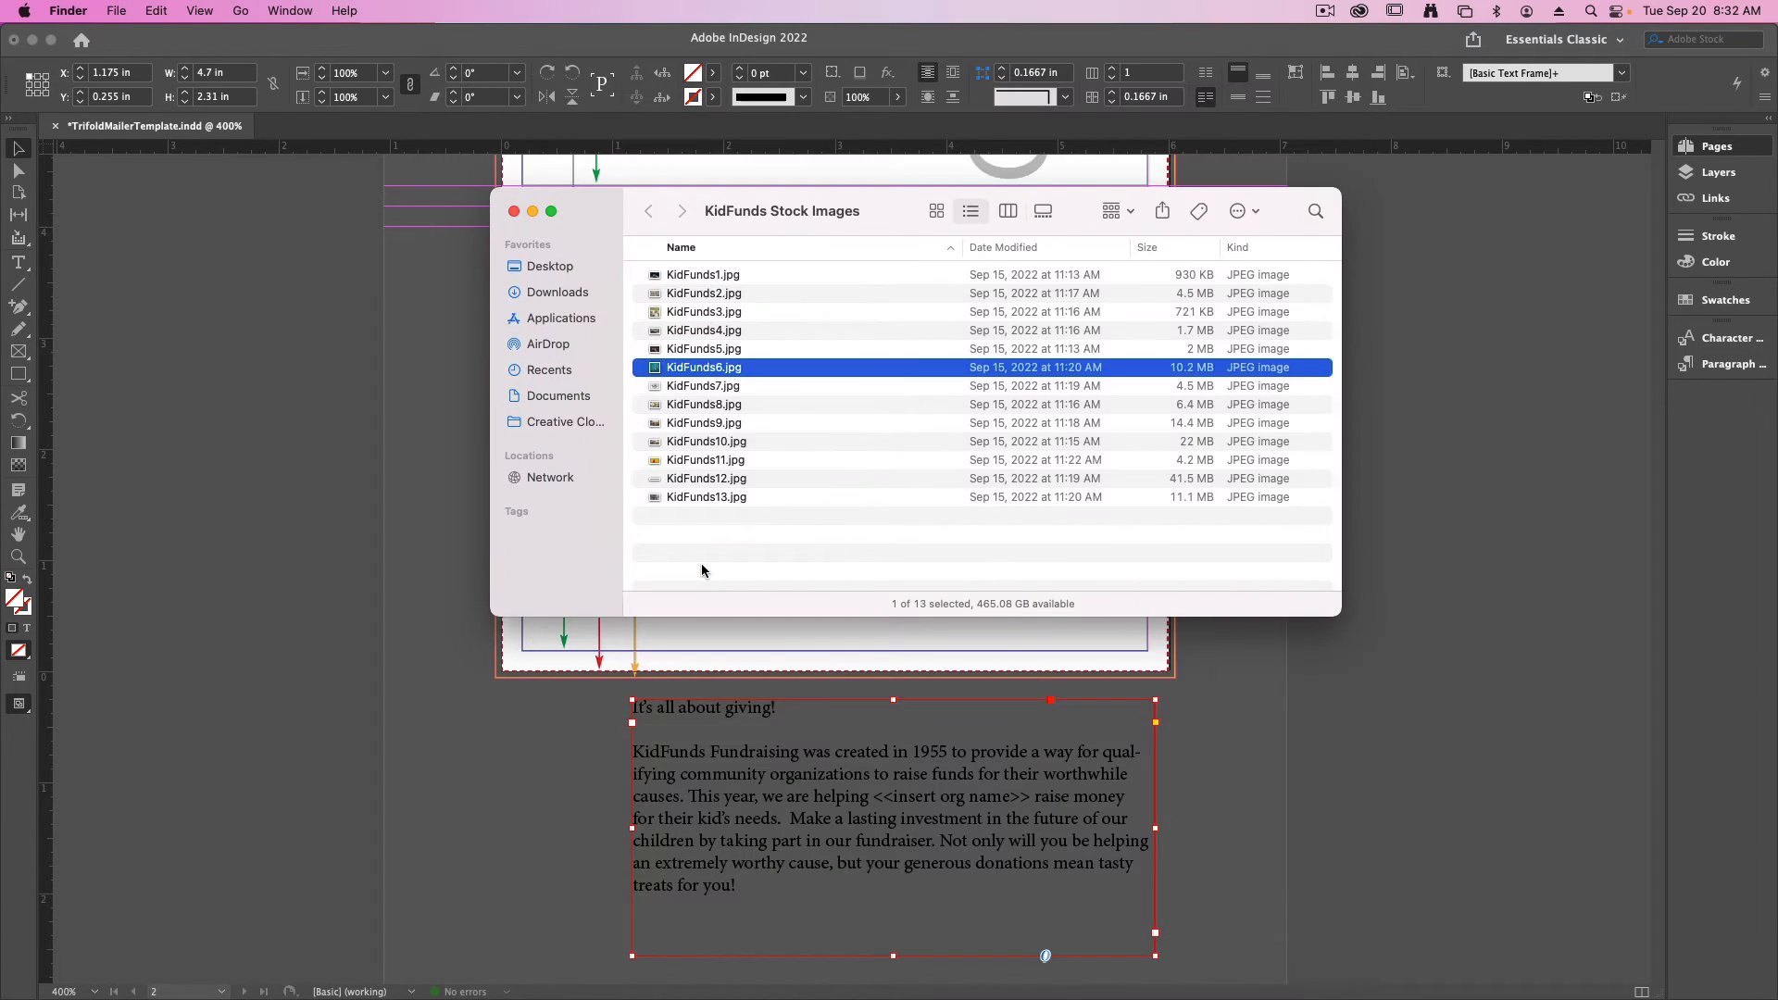
click(676, 468)
key(space)
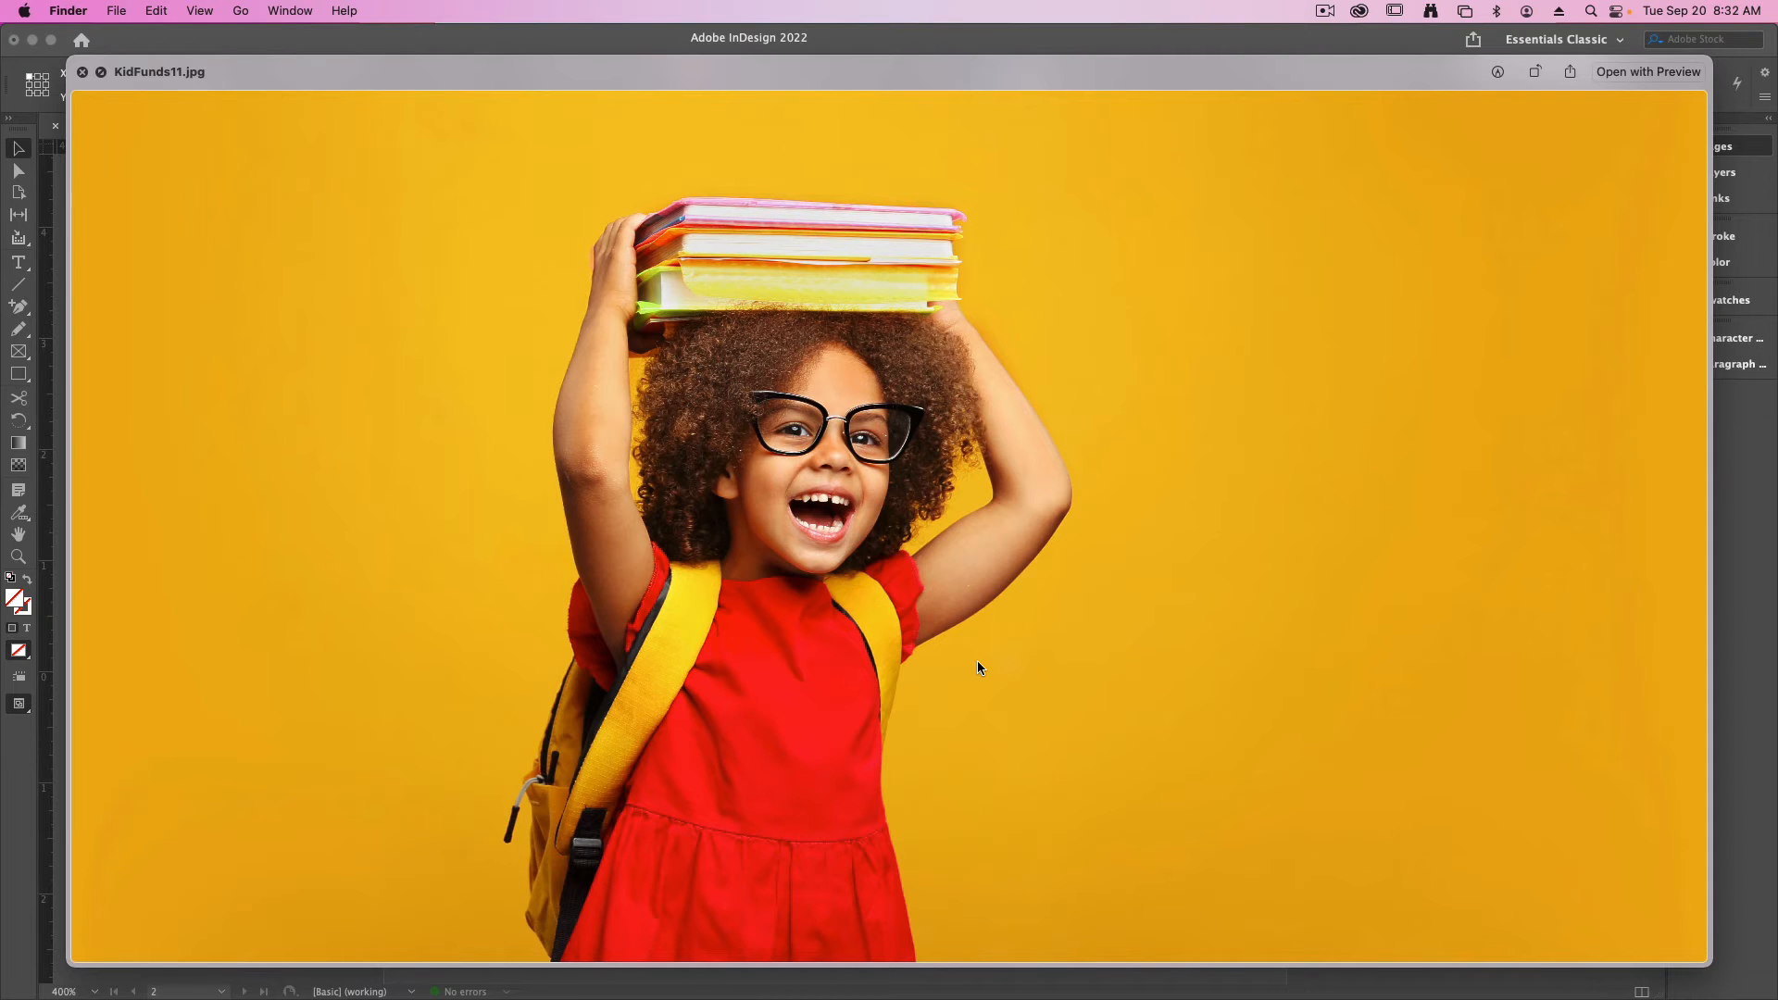
key(space)
- Place KidFunds11.jpg across Panel 3 at the full 6.125 in bleed width and extend its frame down to the lower bleed edge
drag(699, 460, 500, 708)
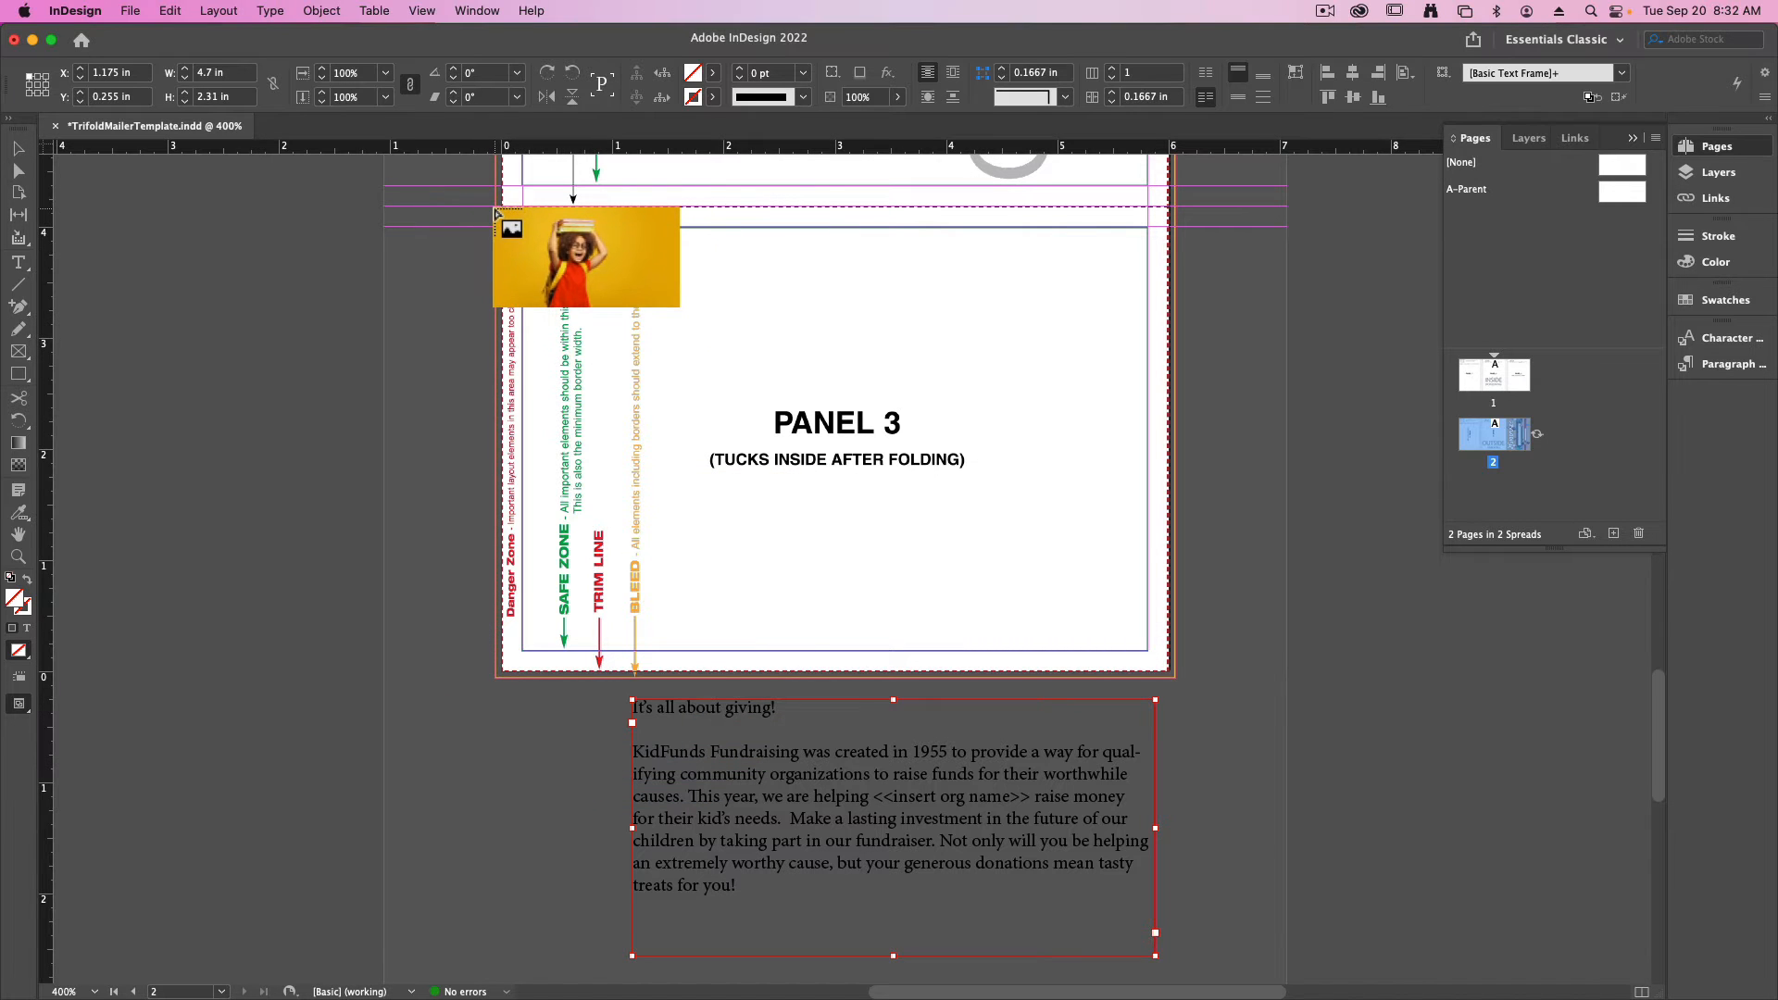
drag(512, 213, 1180, 647)
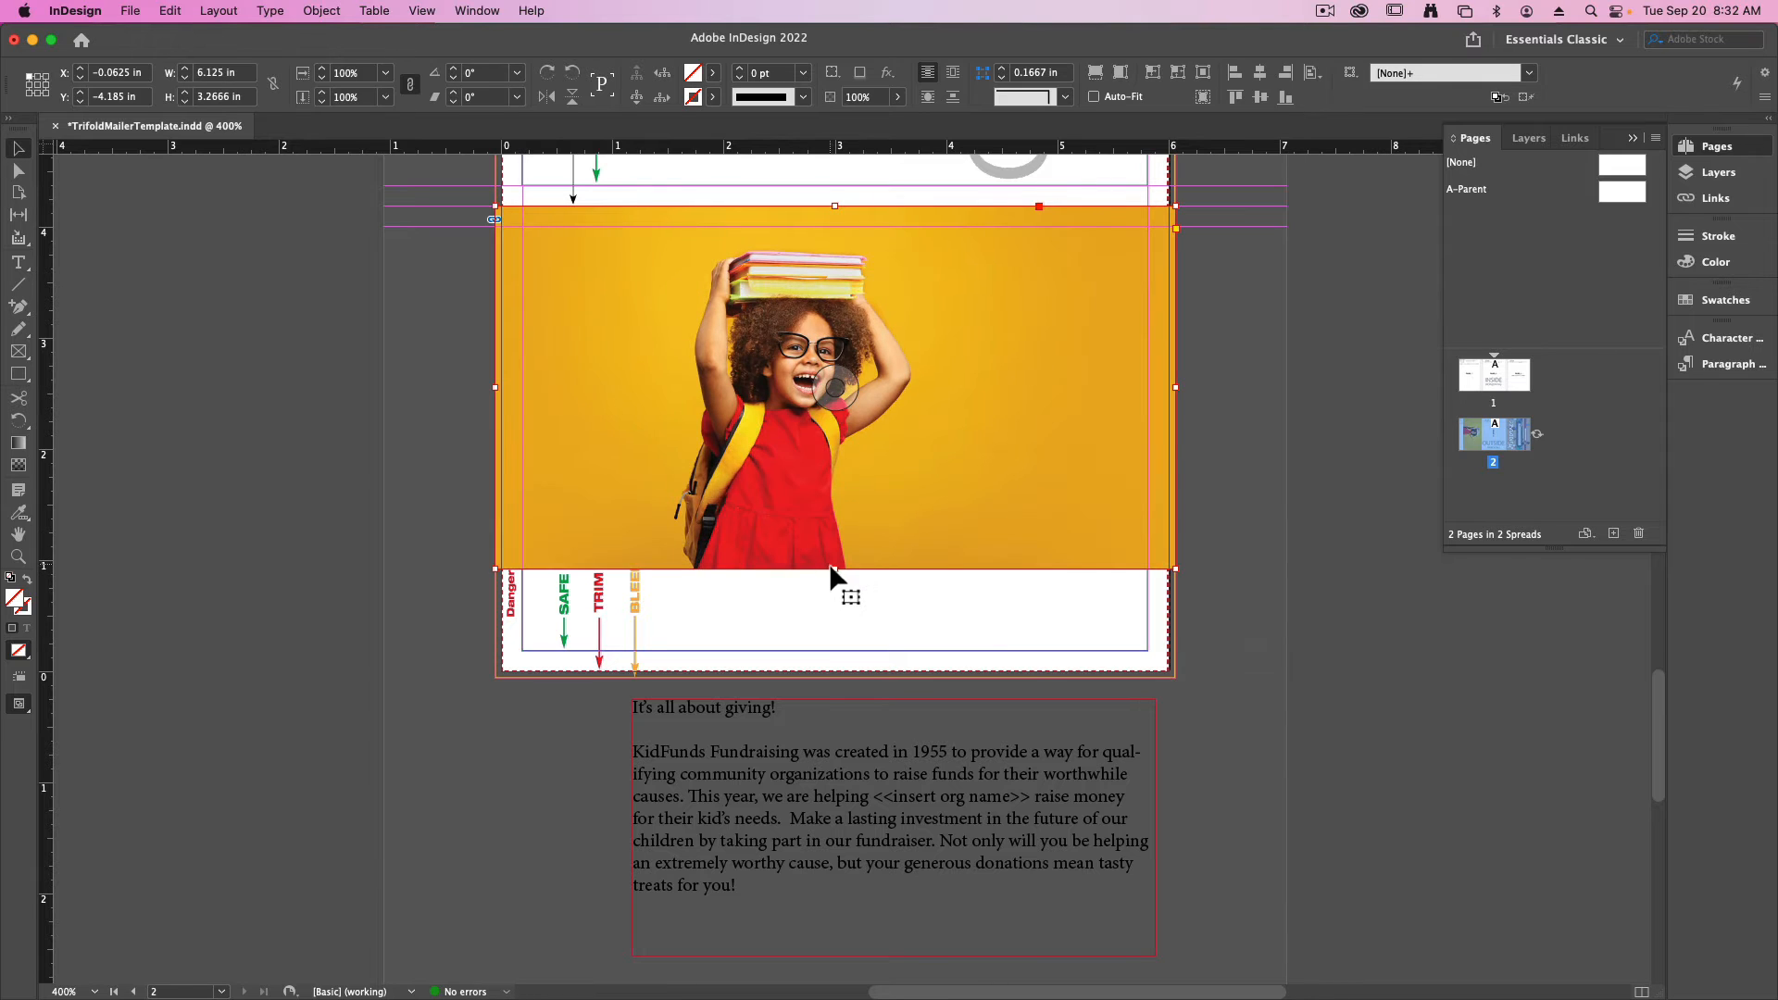
drag(835, 569, 833, 675)
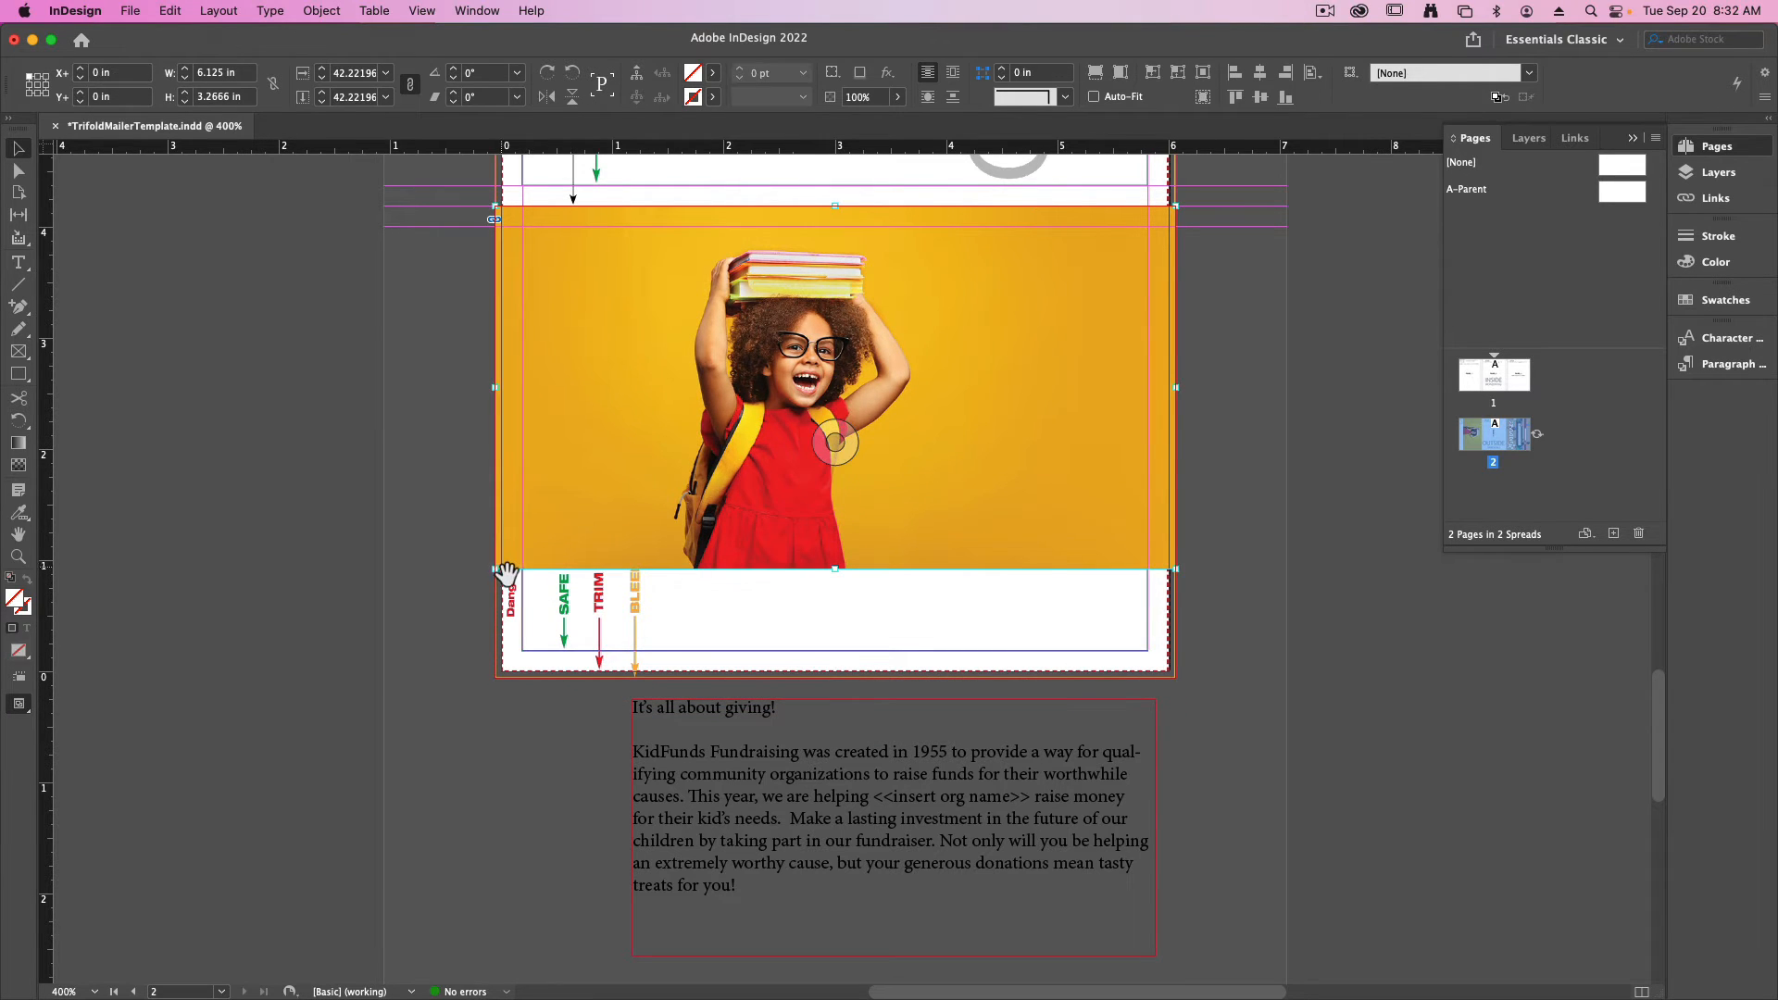
- Scale the photo inside its frame to about 61% and shift it so the girl with books fills the left side of Panel 3
drag(496, 571, 387, 732)
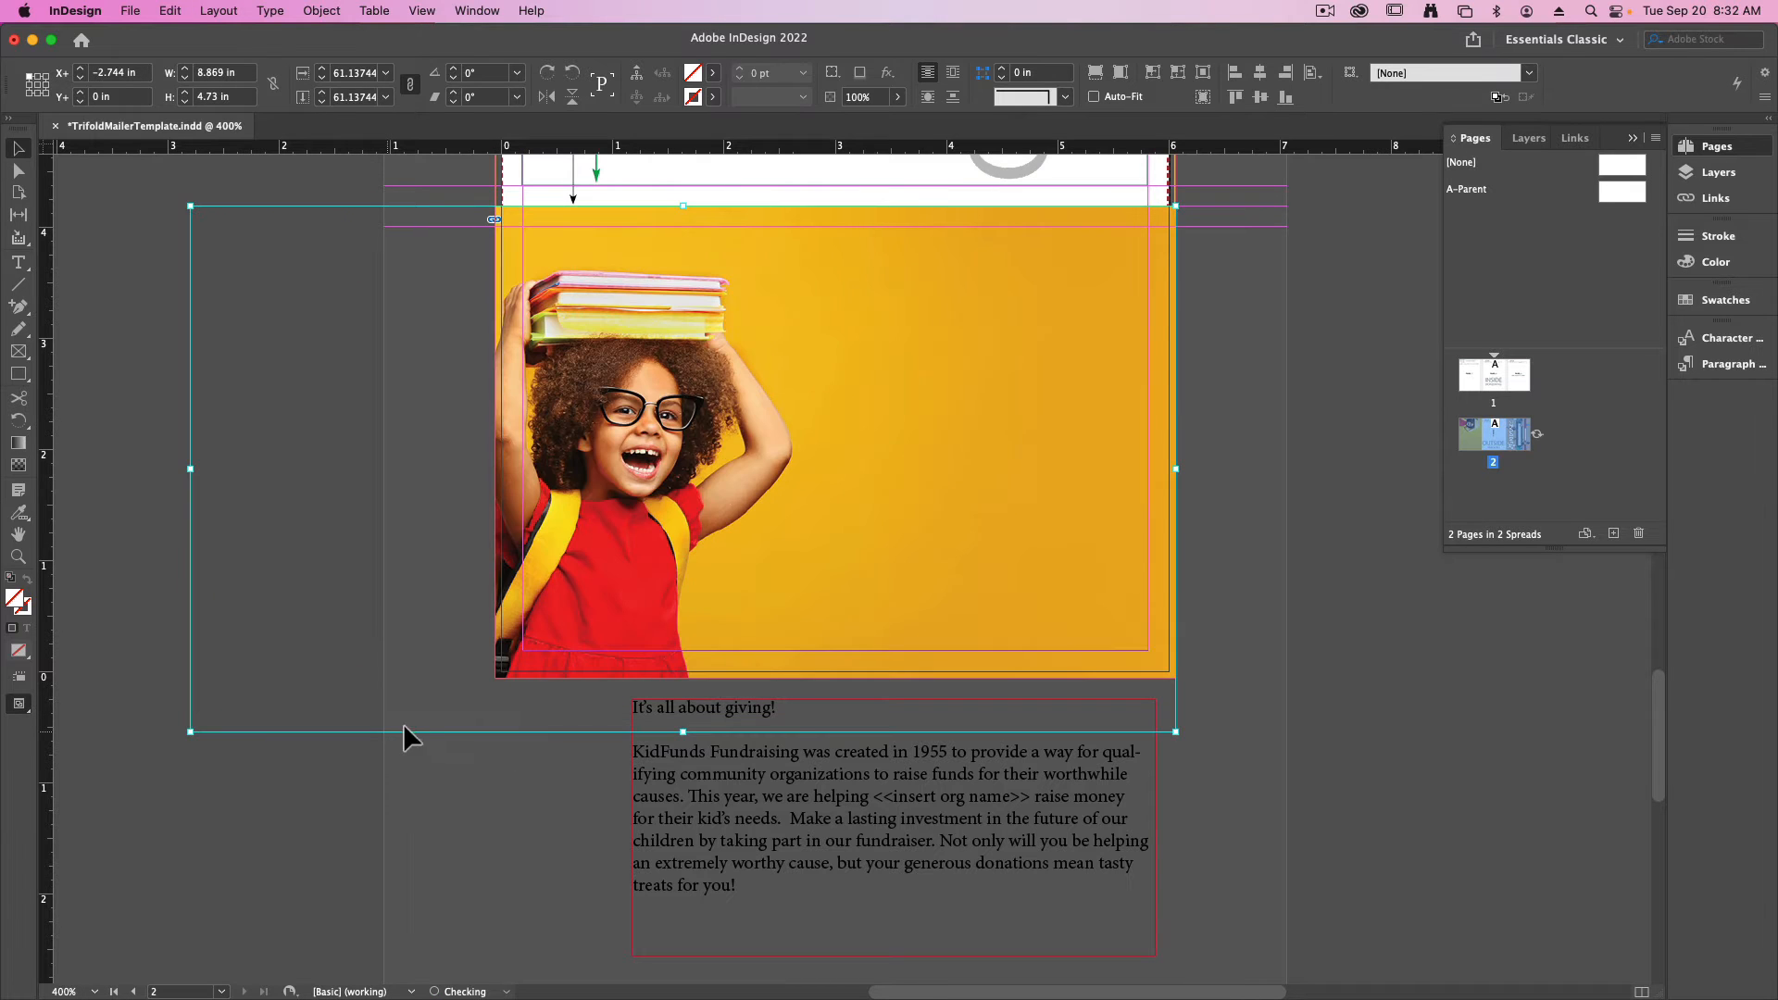
key(shift+Right)
key(shift+Right)
key(shift+Right)
key(shift+Right)
key(shift+Up)
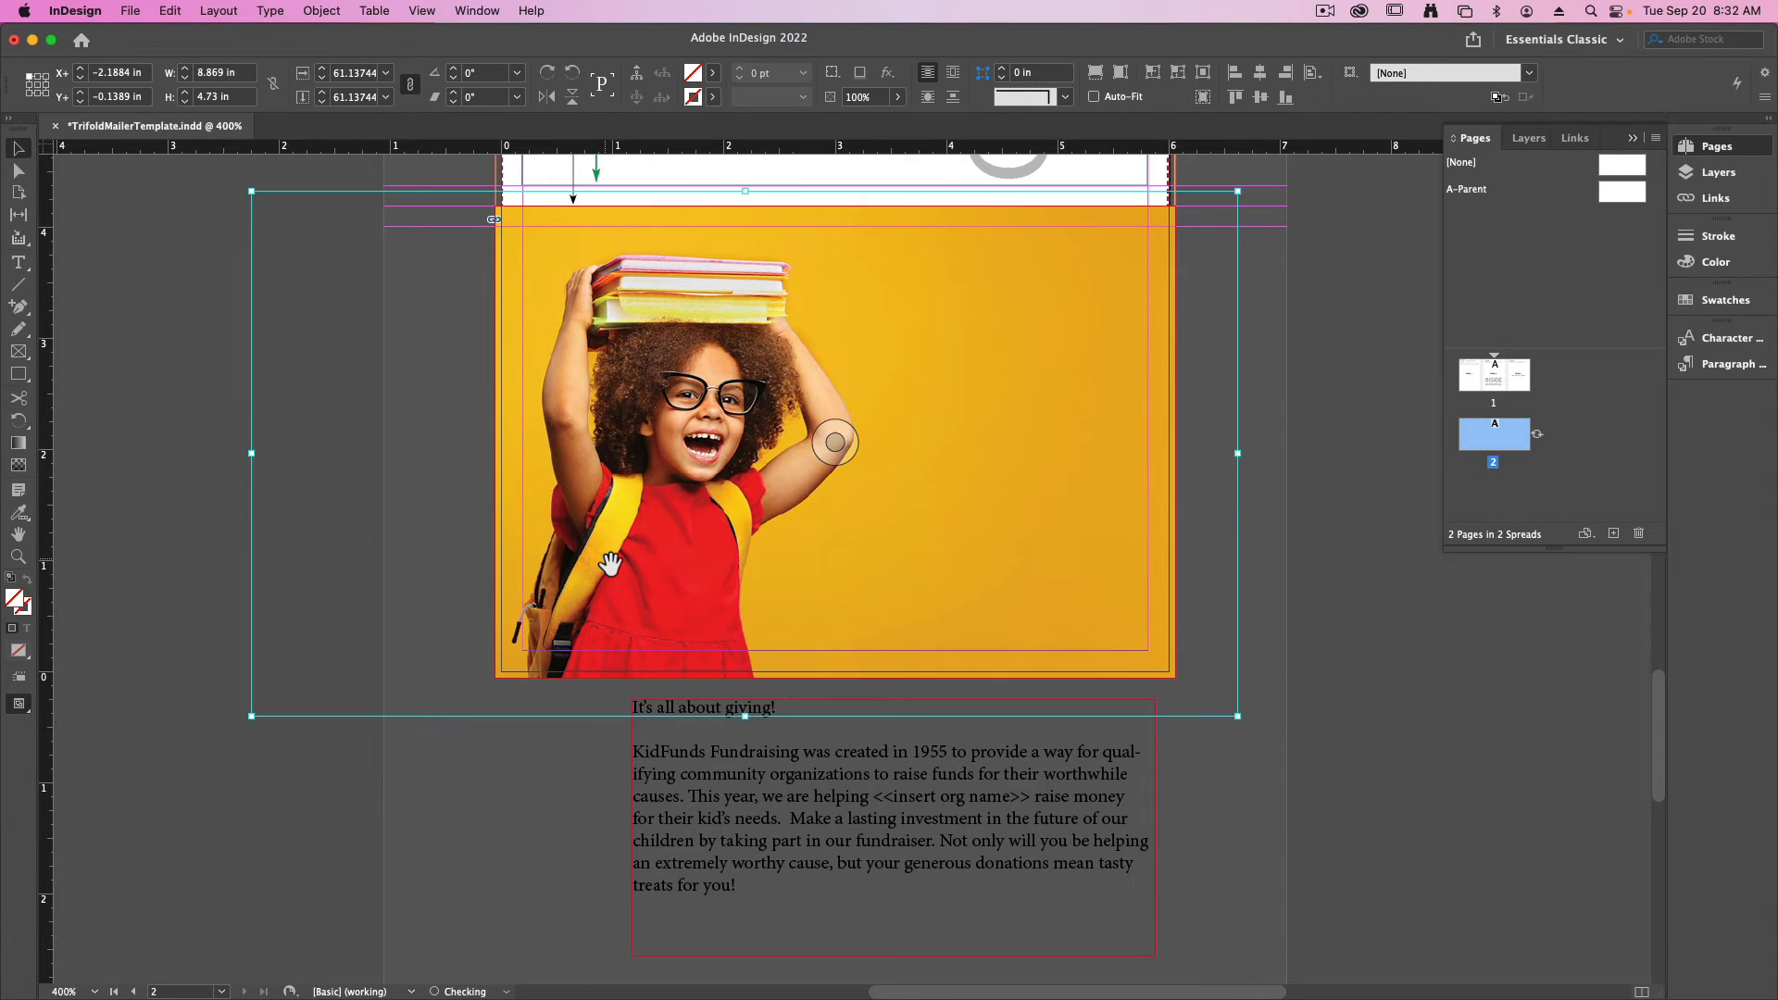
key(shift+Up)
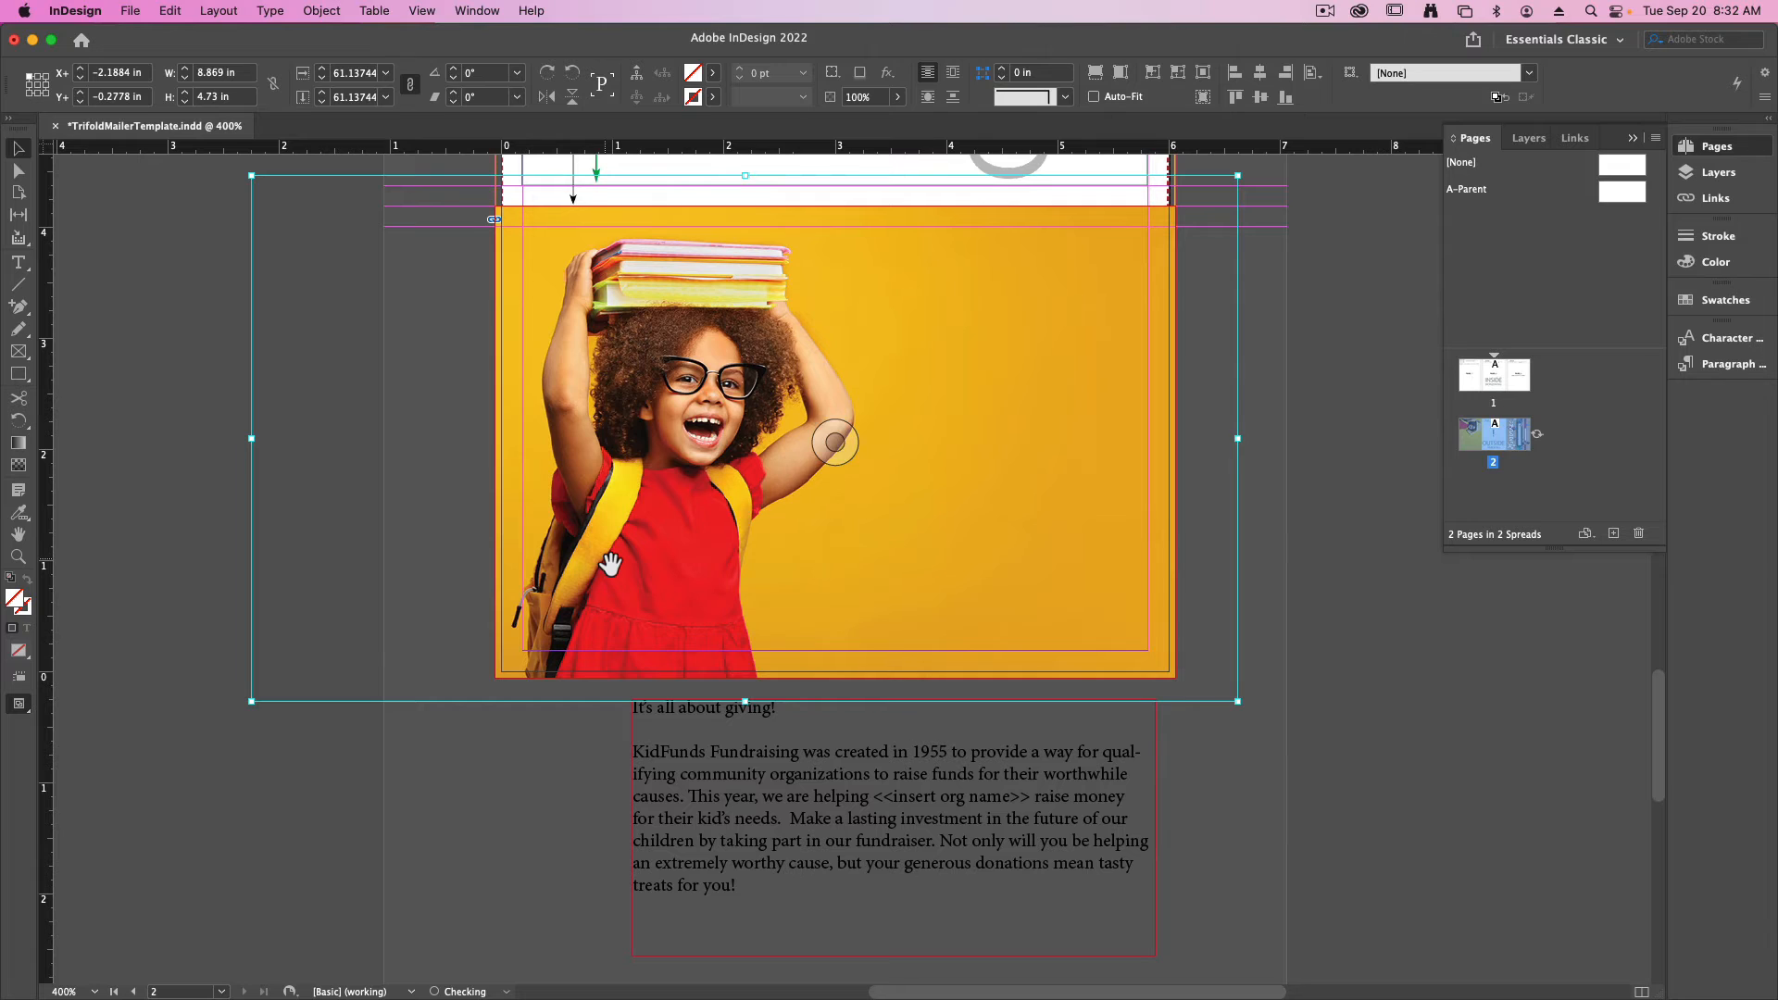
click(481, 841)
- Copy the headline "It's all about giving!" from the pasteboard text into a new text frame about 2.94 in wide beside the girl's head
key(t)
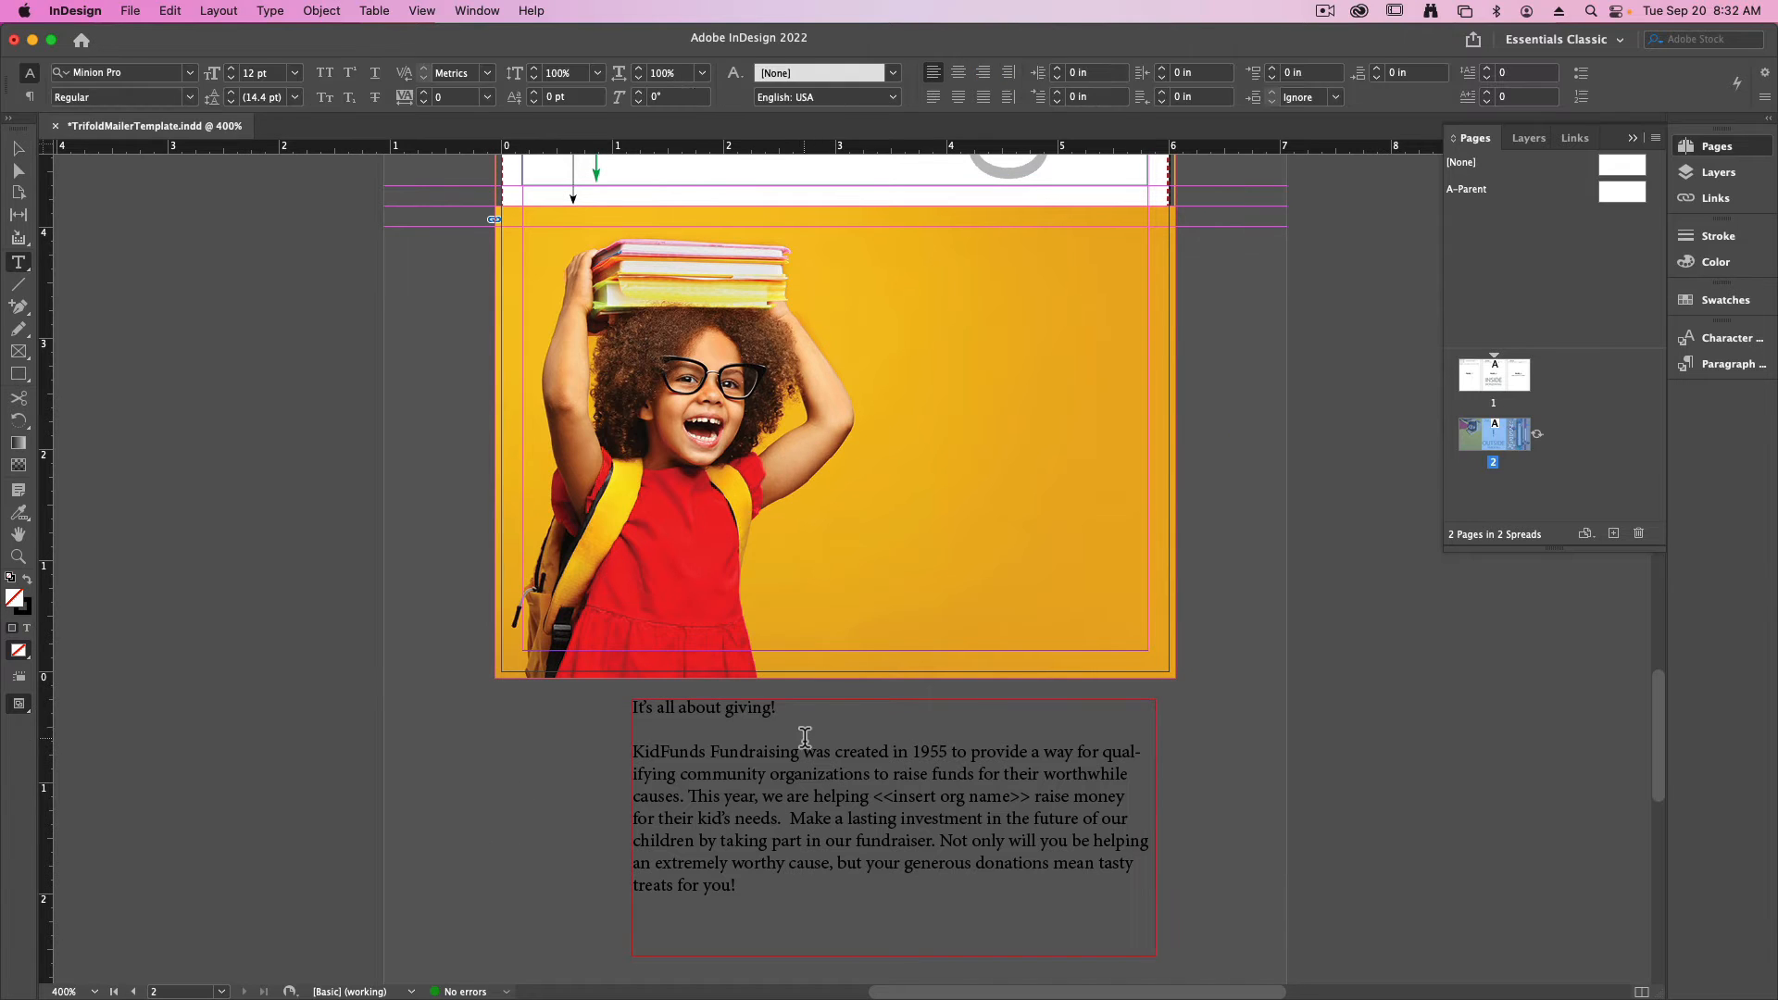
drag(777, 709, 558, 704)
key(super+c)
drag(668, 731, 376, 353)
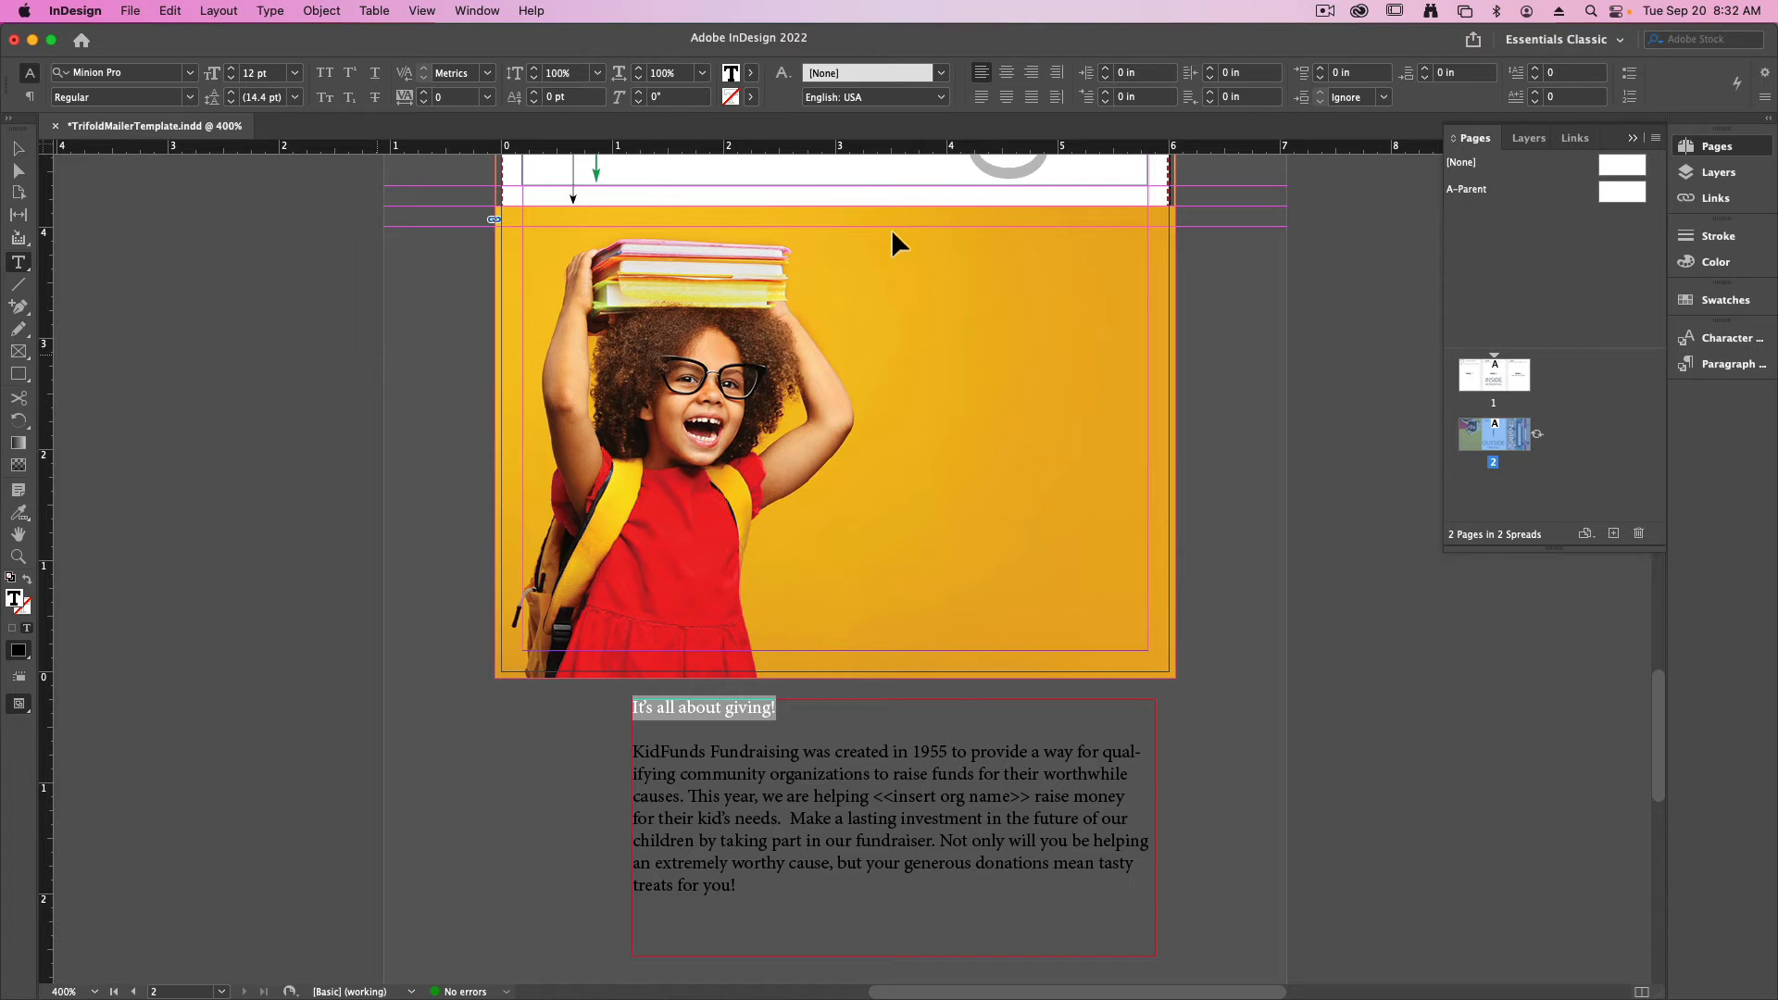
mouse_move(831, 276)
mouse_down()
mouse_move(1070, 383)
mouse_move(1158, 392)
mouse_up()
key(super+v)
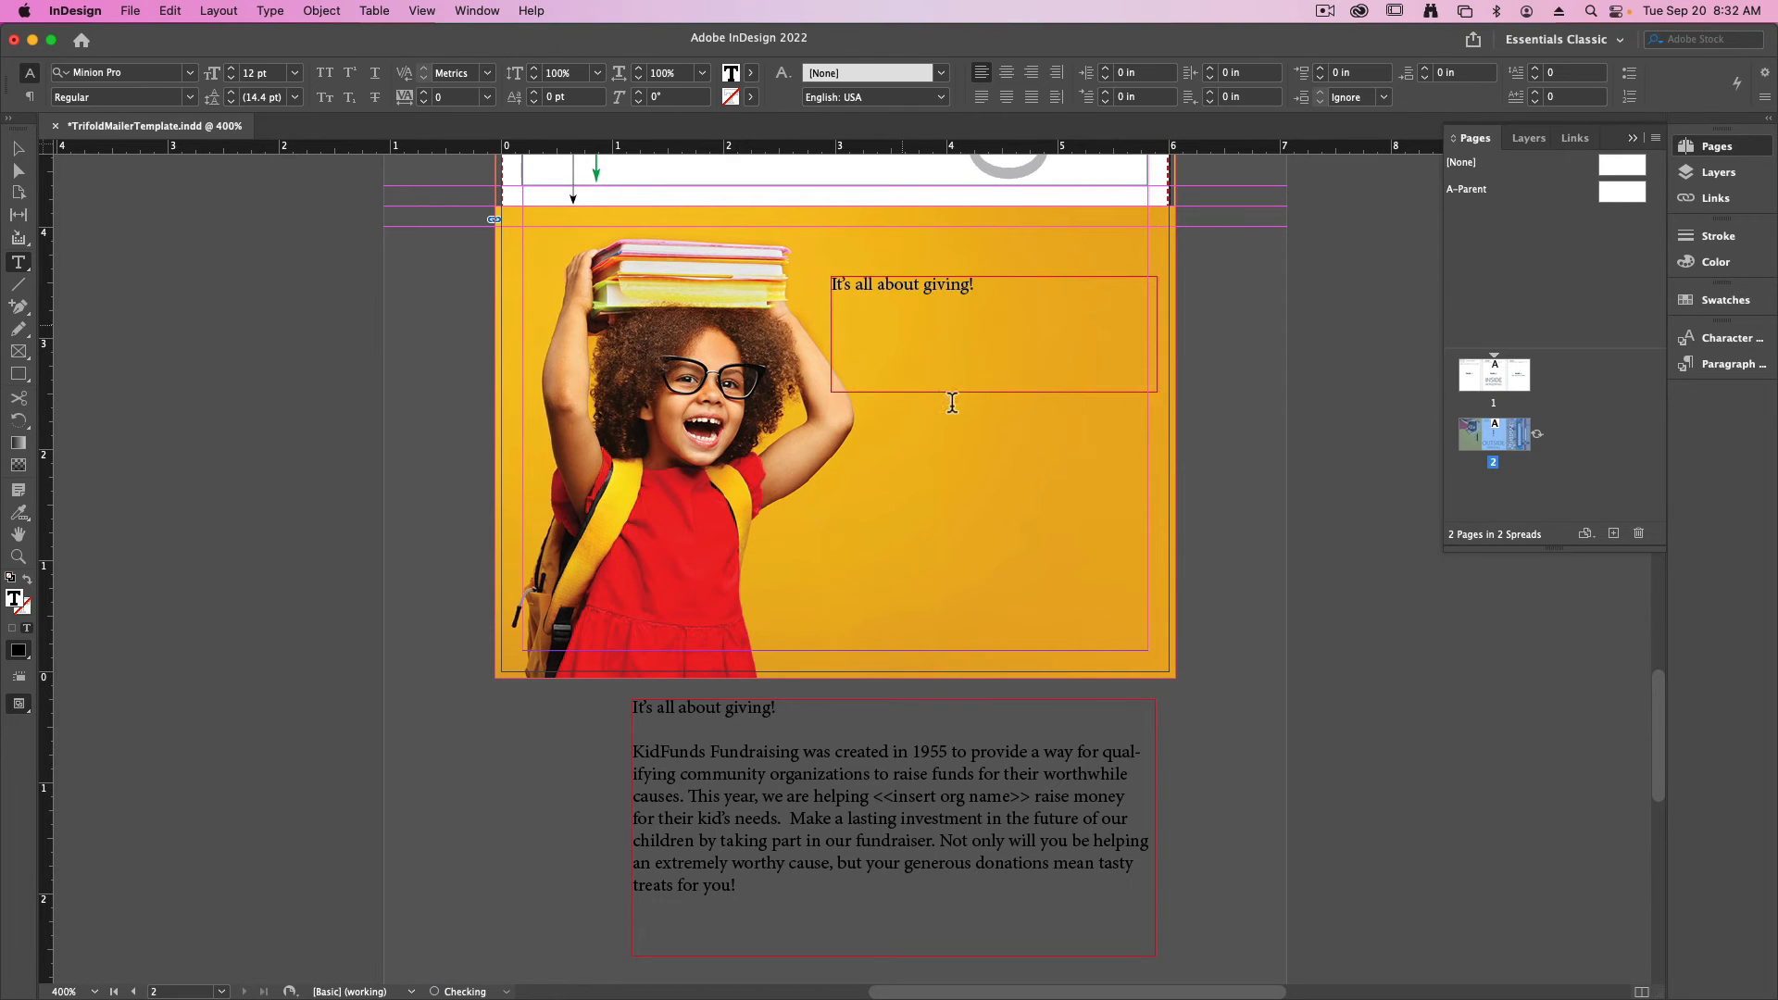
- Set the headline over the photo to 22 pt in the Bebas font
key(super+a)
key(super+shift+period)
key(super+shift+period)
key(super+shift+period)
key(super+shift+period)
key(super+shift+period)
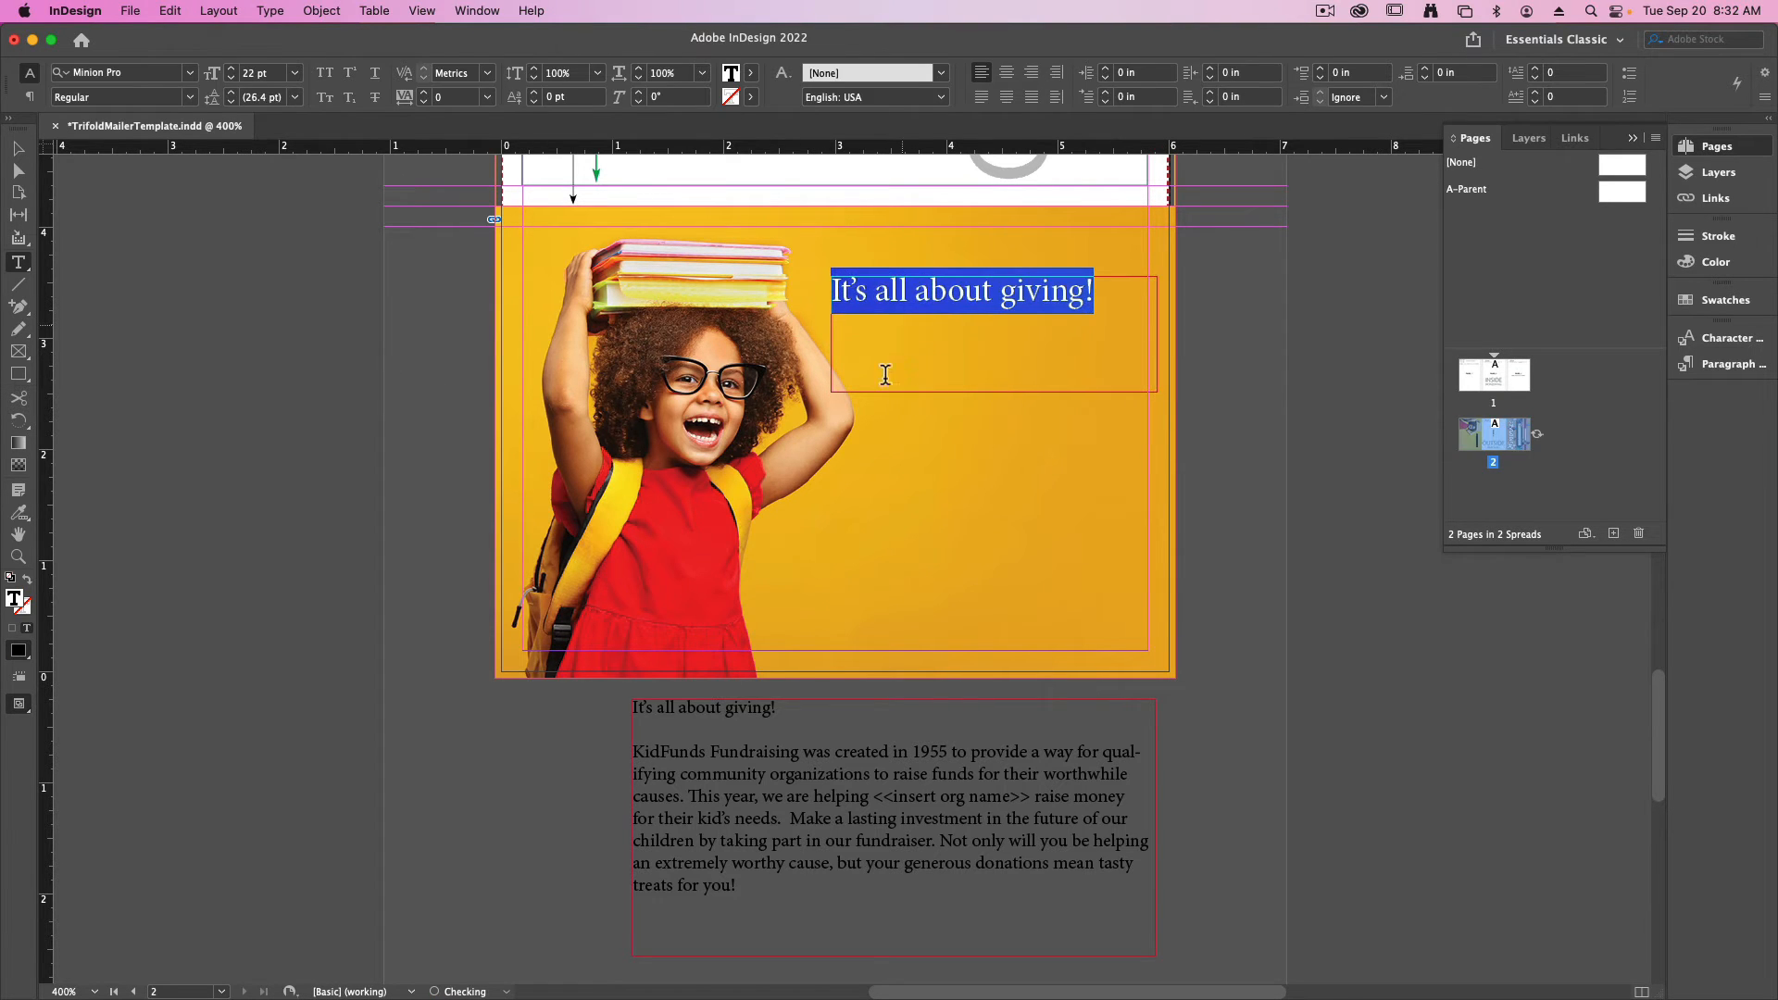
click(189, 73)
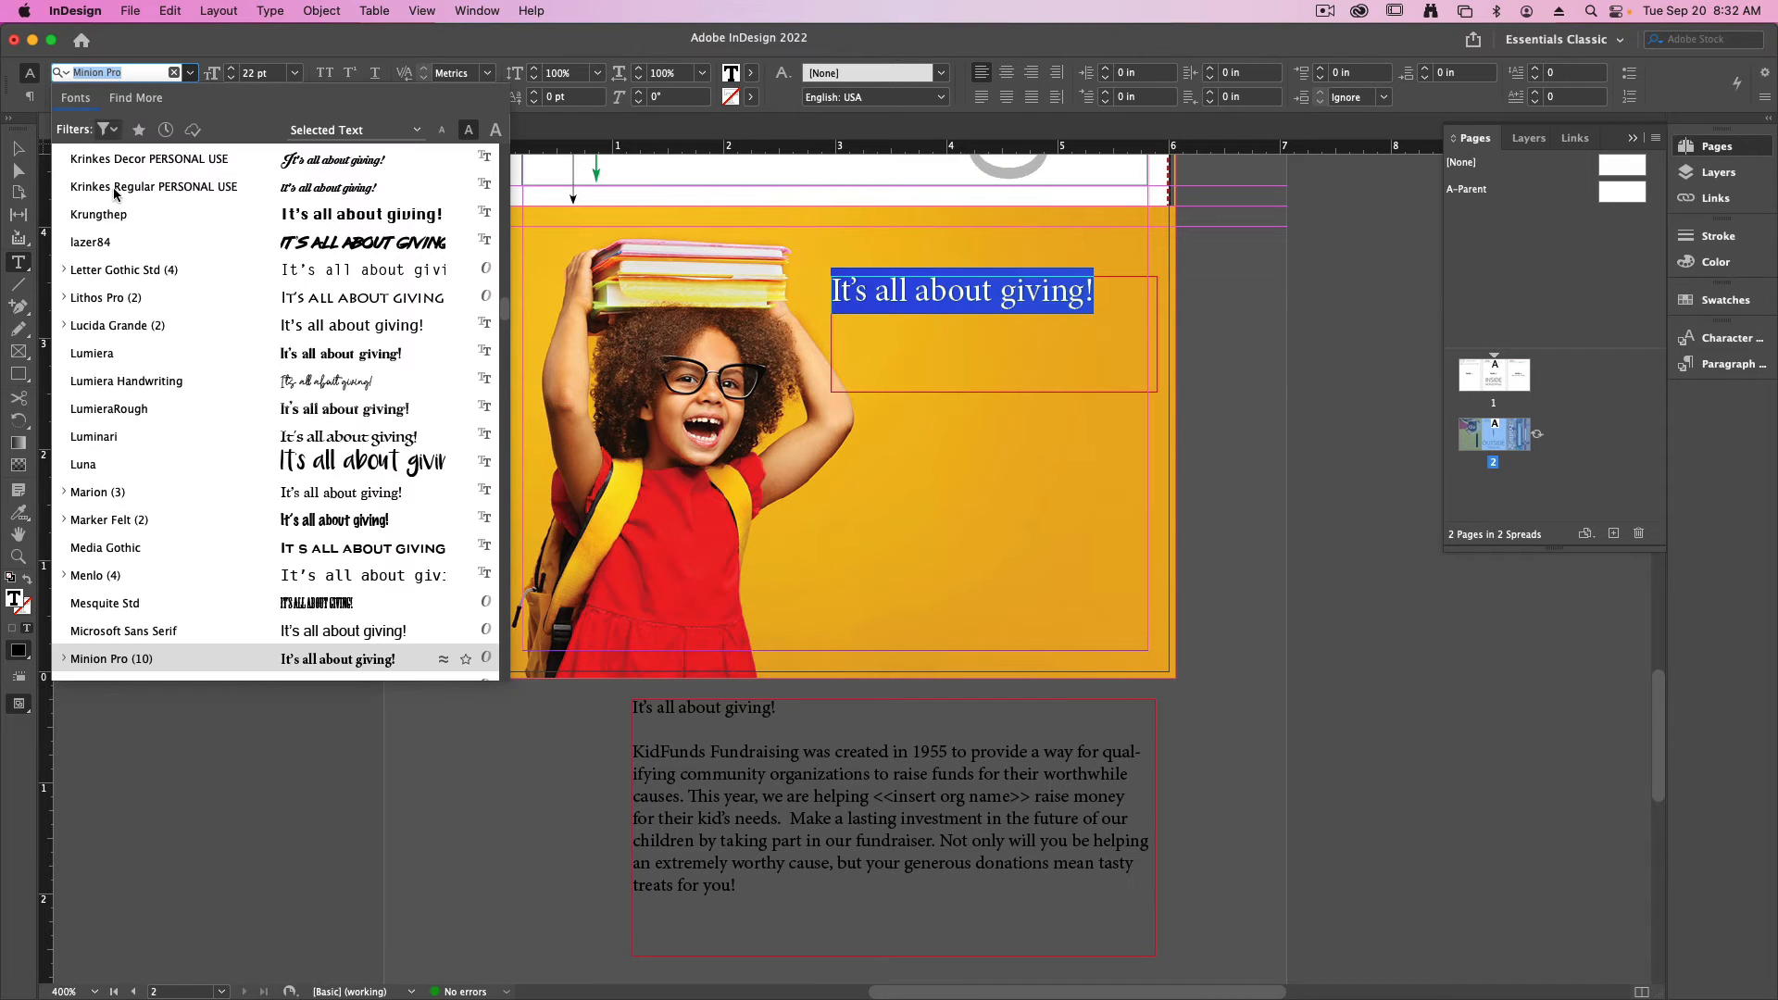
scroll(120, 242, up, 15)
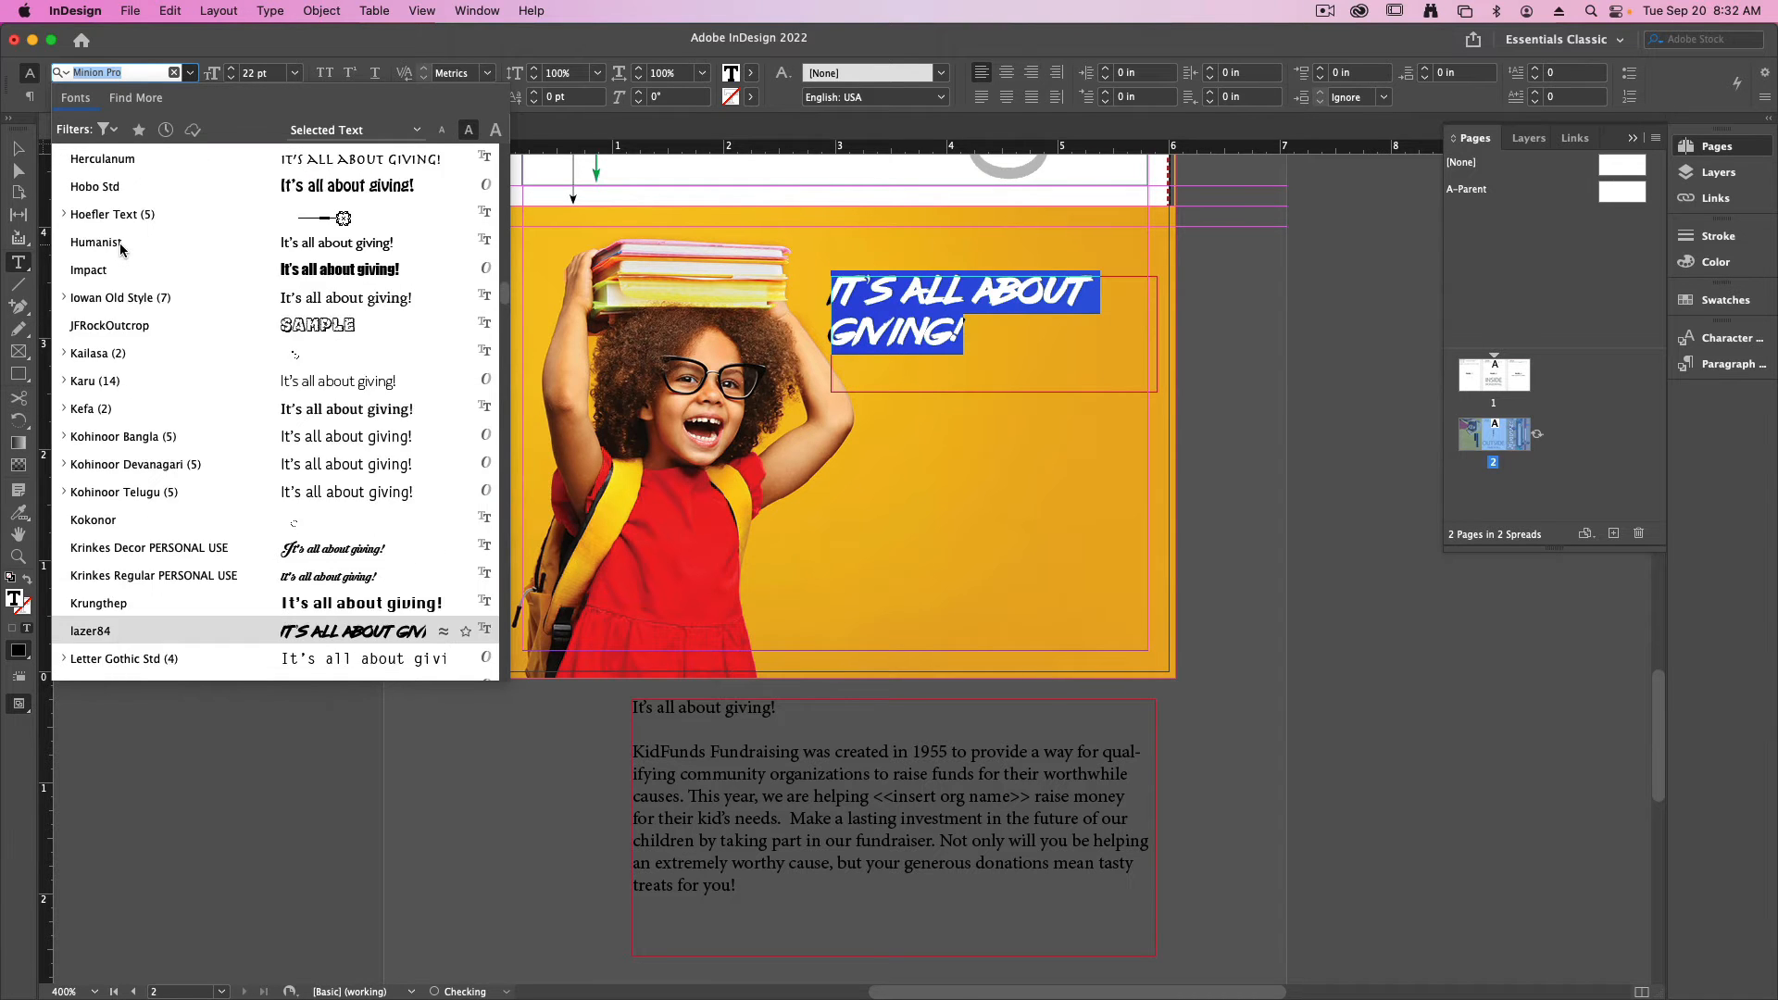
scroll(121, 241, up, 10)
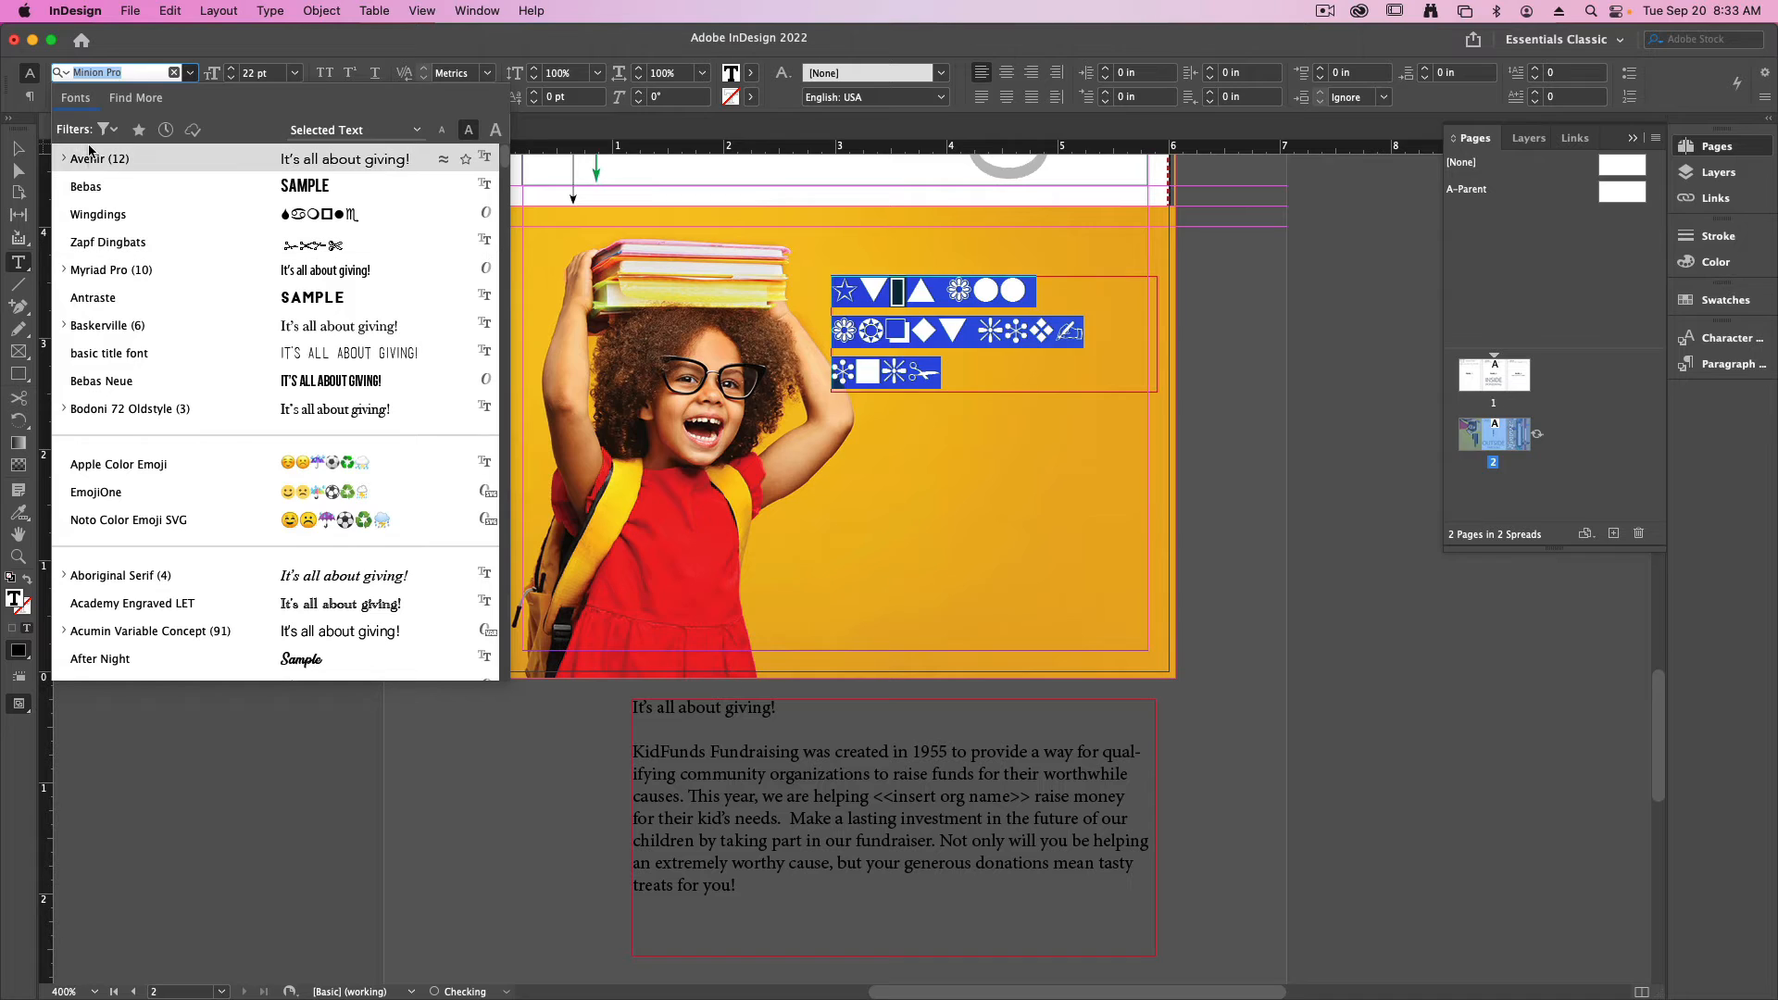
click(108, 186)
- Replace the headline's missing apostrophe glyph with a straight apostrophe and shorten its text frame to about 0.48 in high
click(1030, 298)
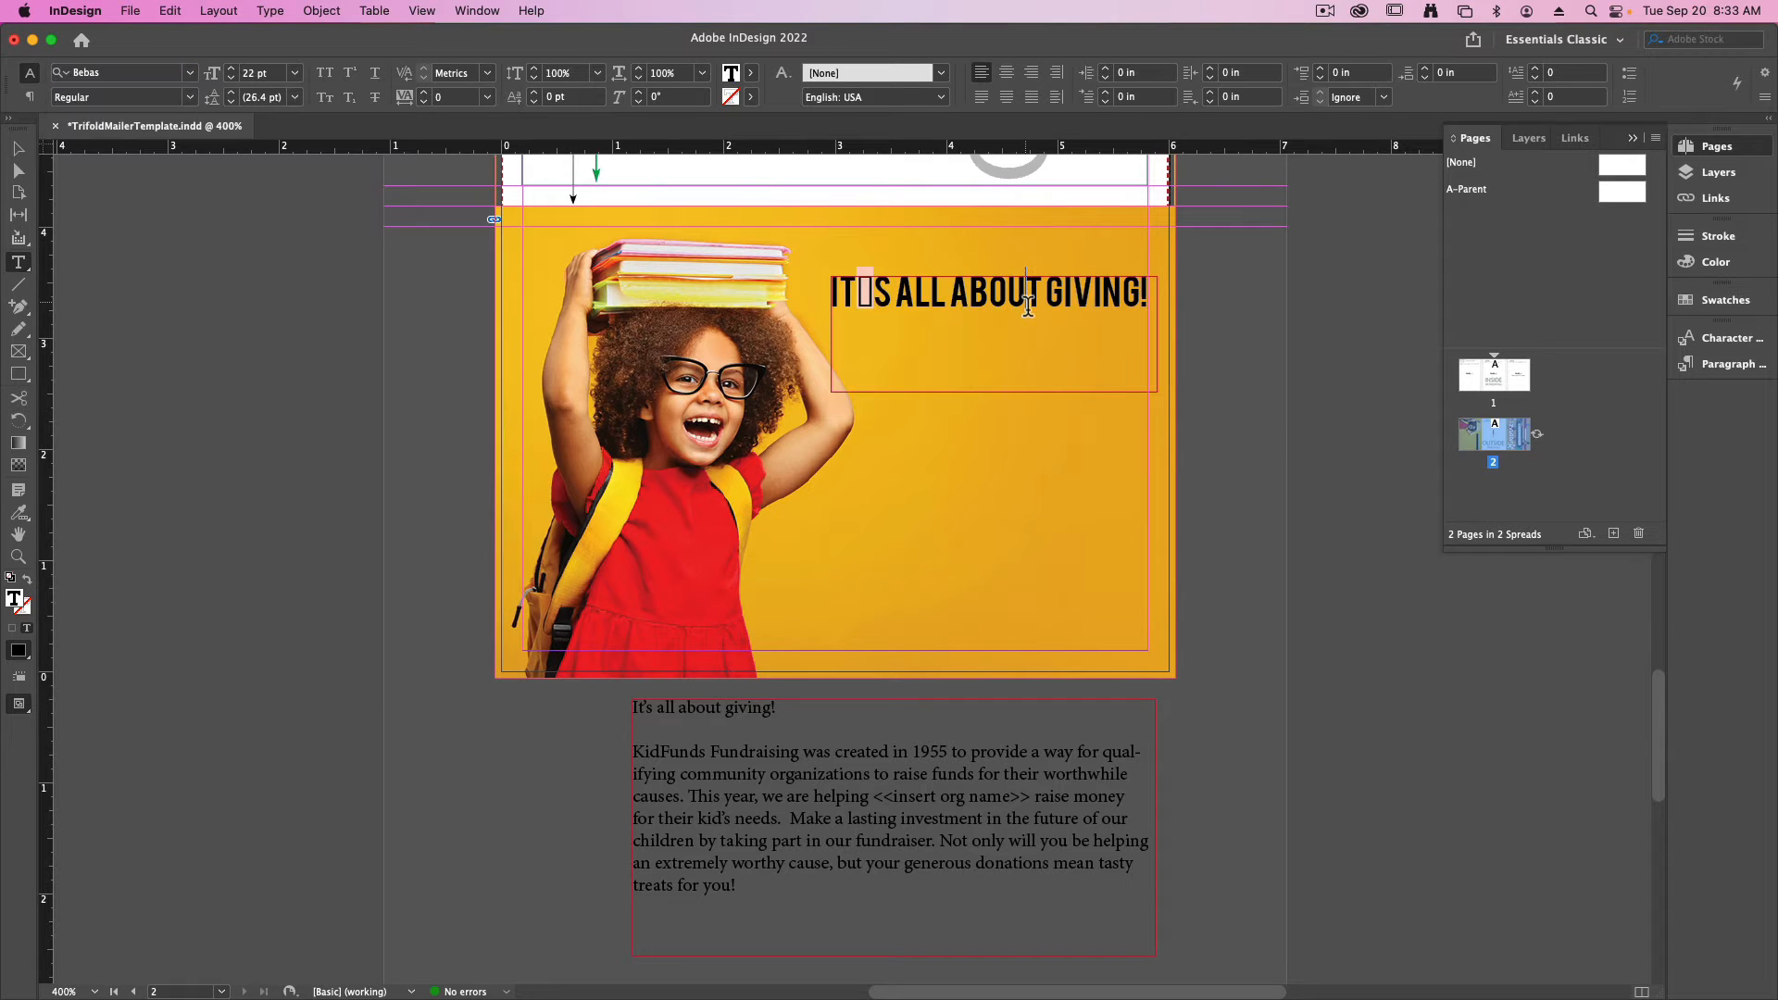
key(BackSpace)
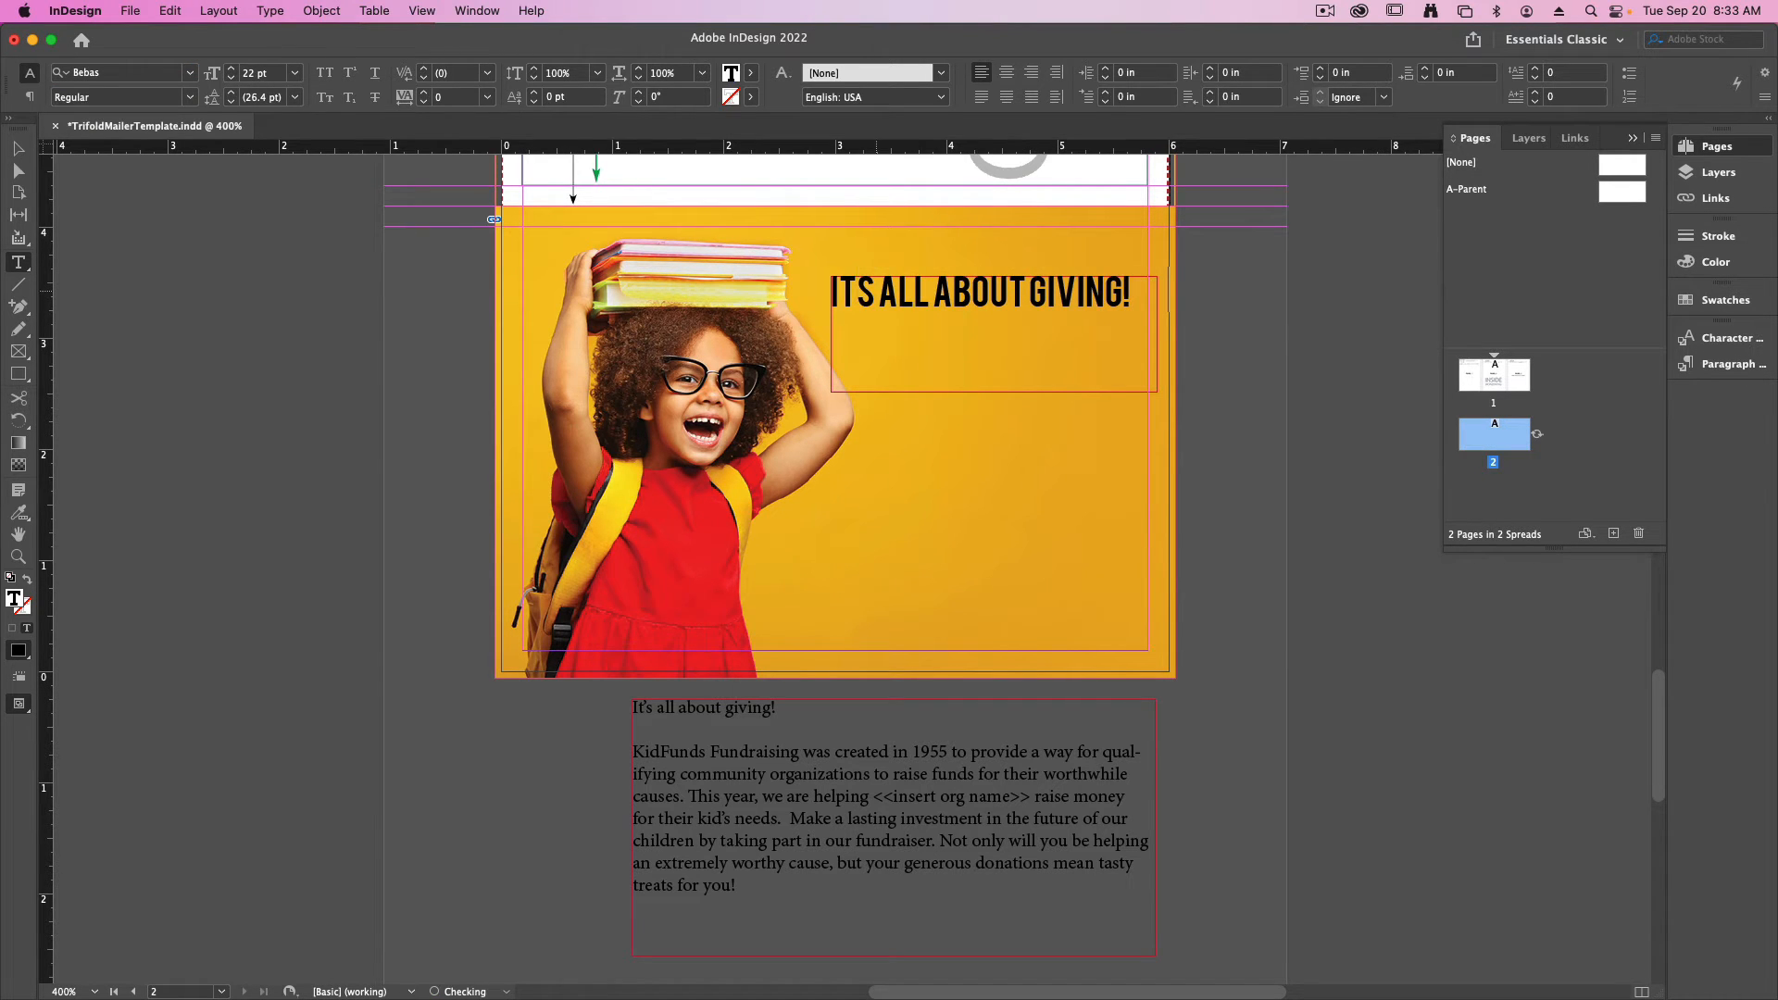
text(')
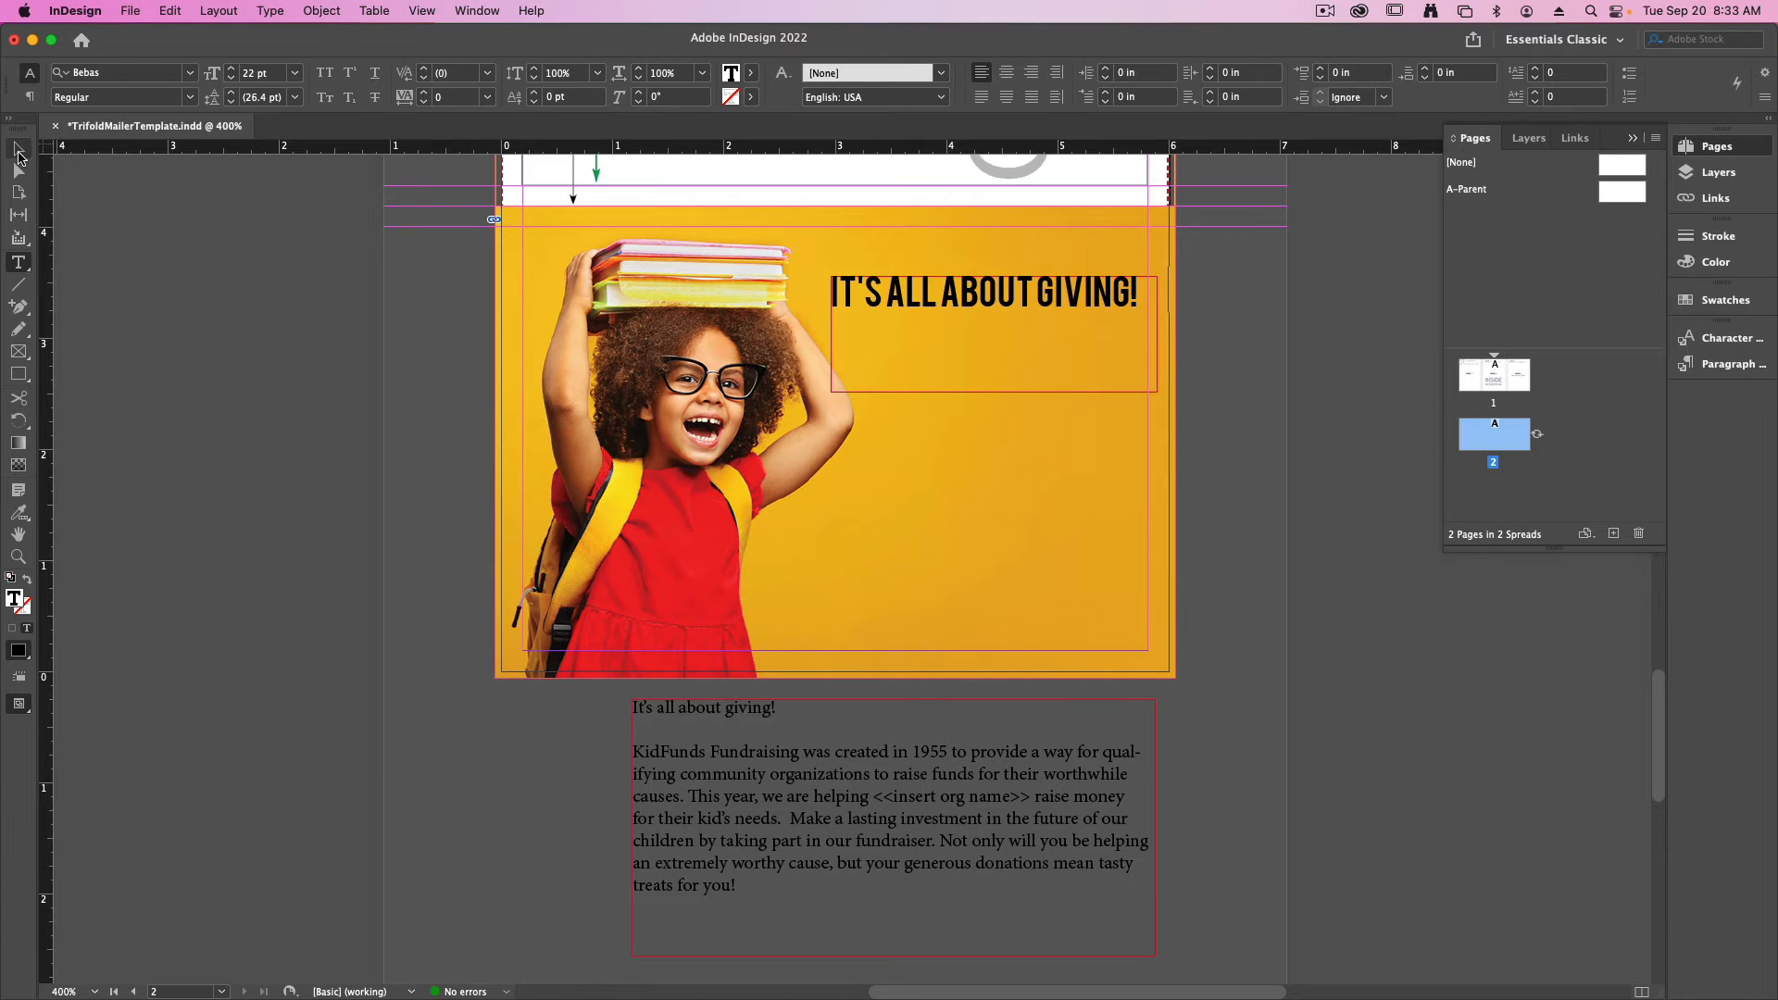
click(18, 150)
drag(994, 392, 994, 329)
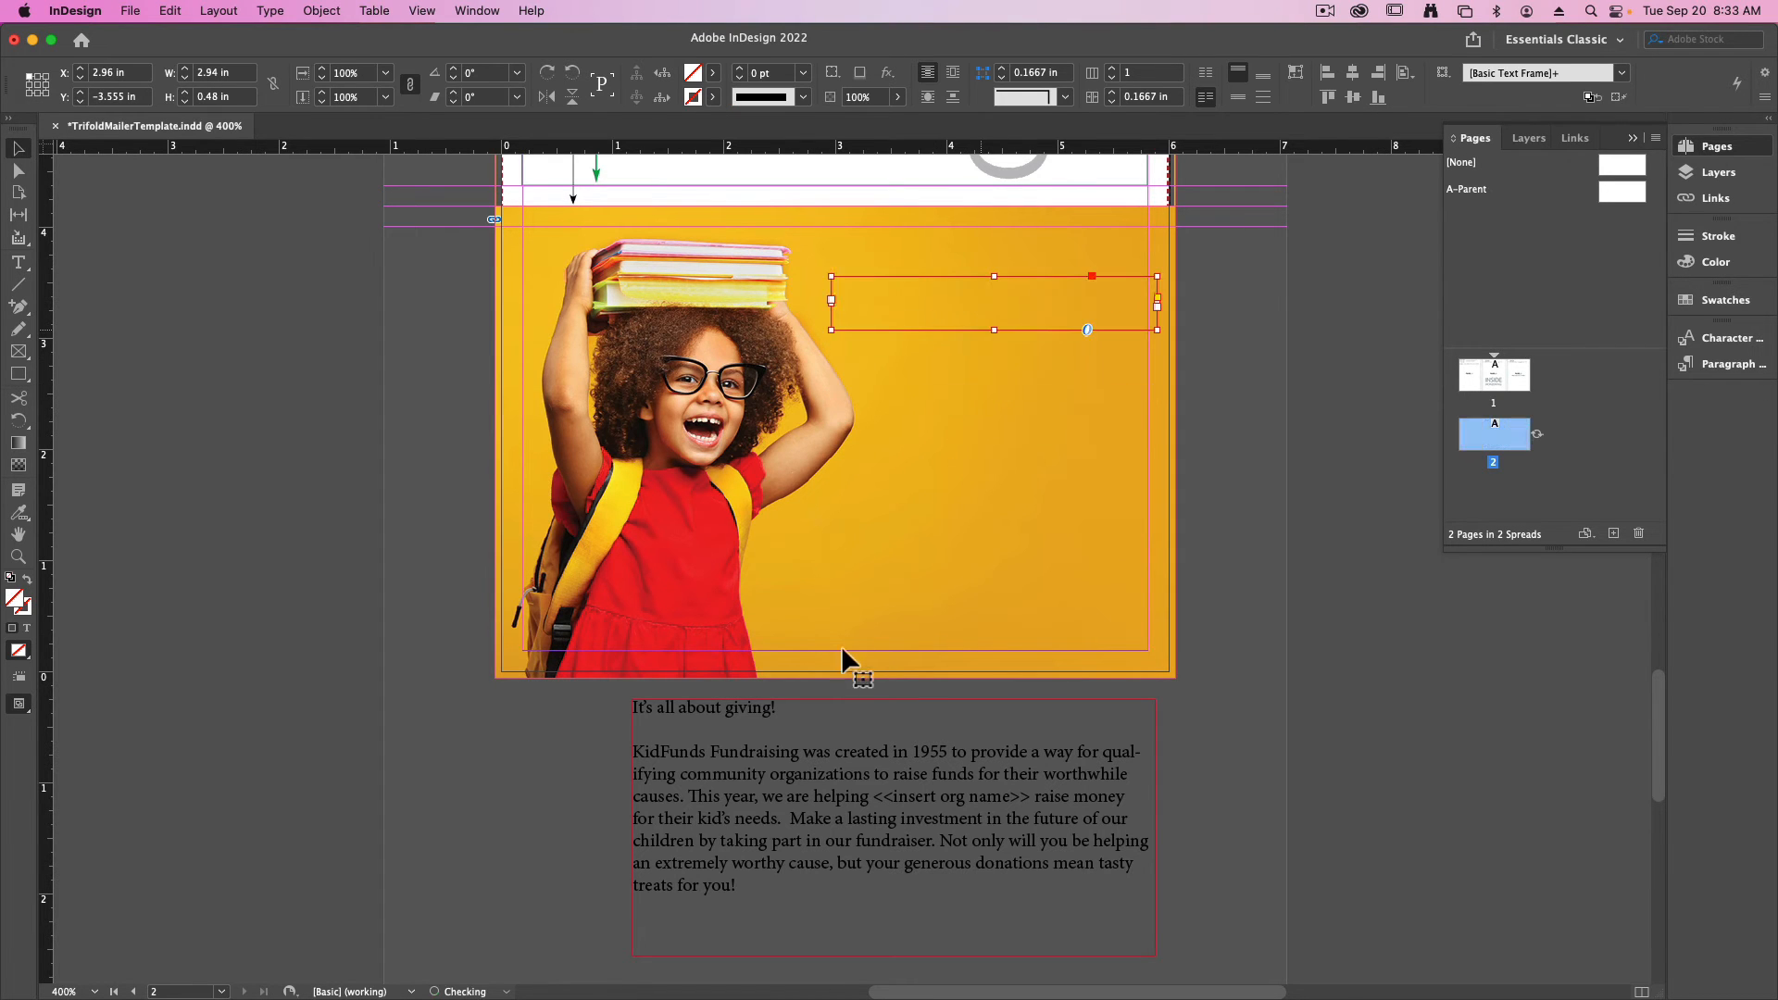
- Delete the "It's all about giving!" line and the blank line below it from the pasteboard text
double_click(790, 742)
triple_click(806, 722)
key(Delete)
key(Delete)
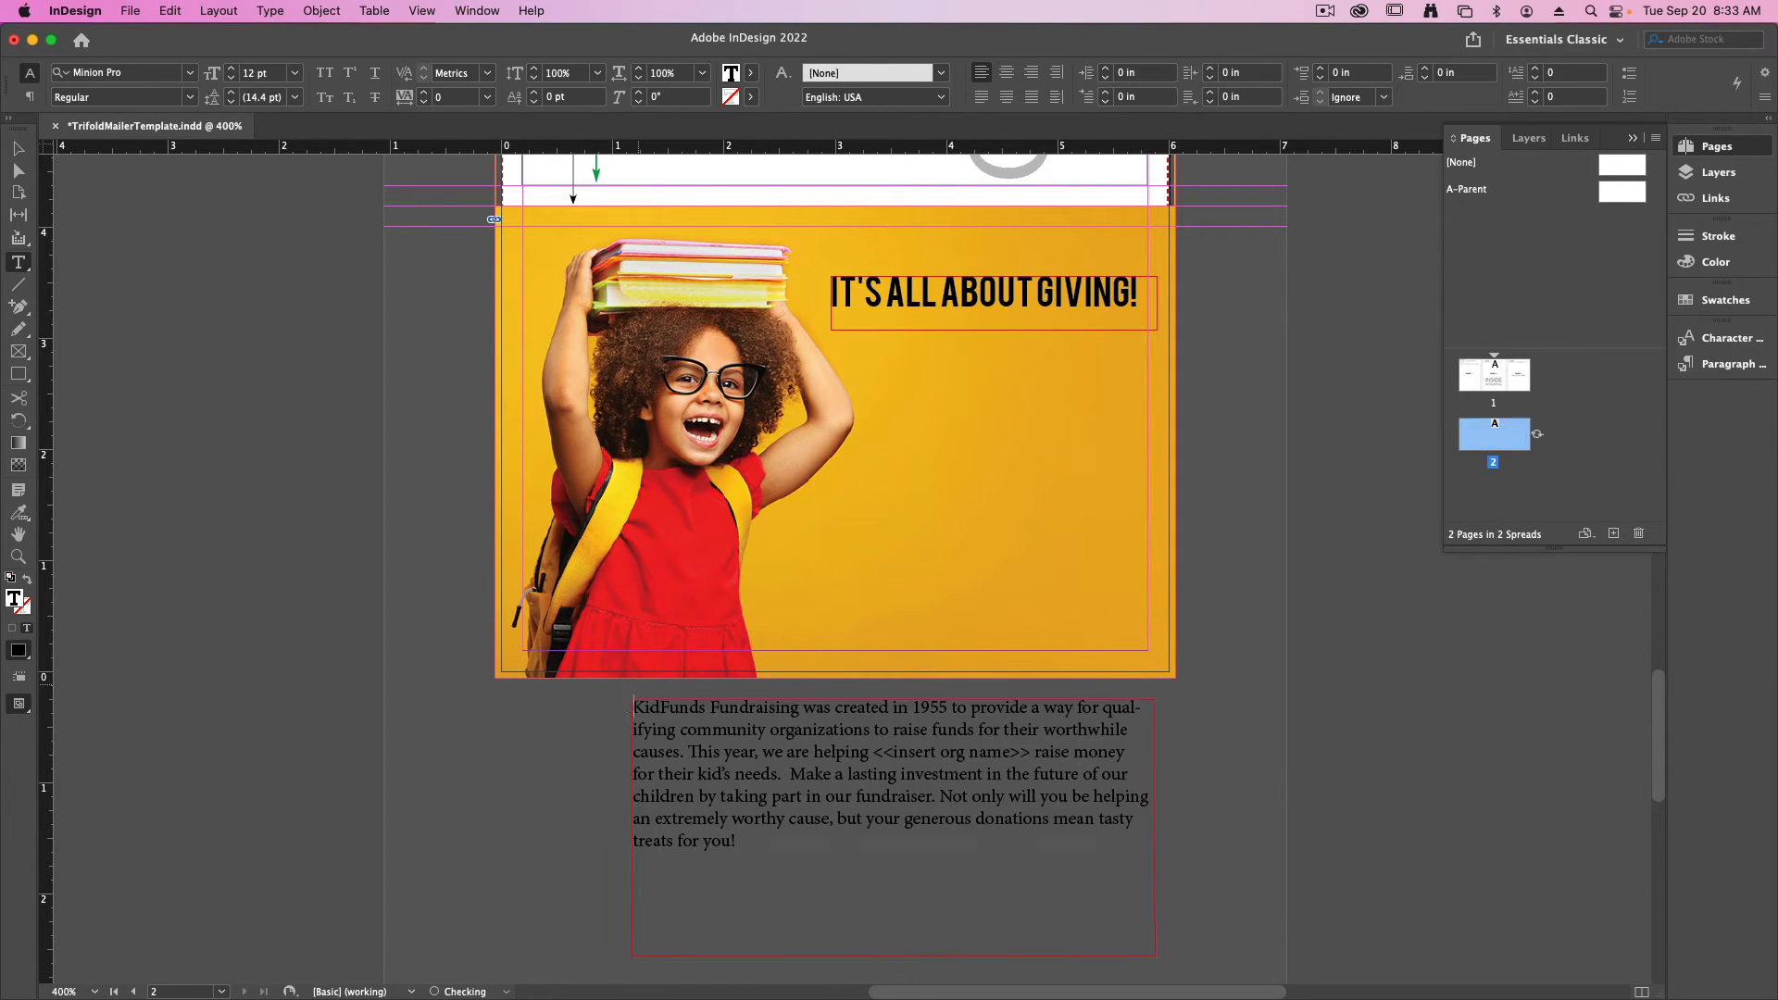
- Move the pasteboard text frame below the headline on Panel 3 and resize it to about 3.35 in wide by 2.63 in high
key(super+a)
click(18, 148)
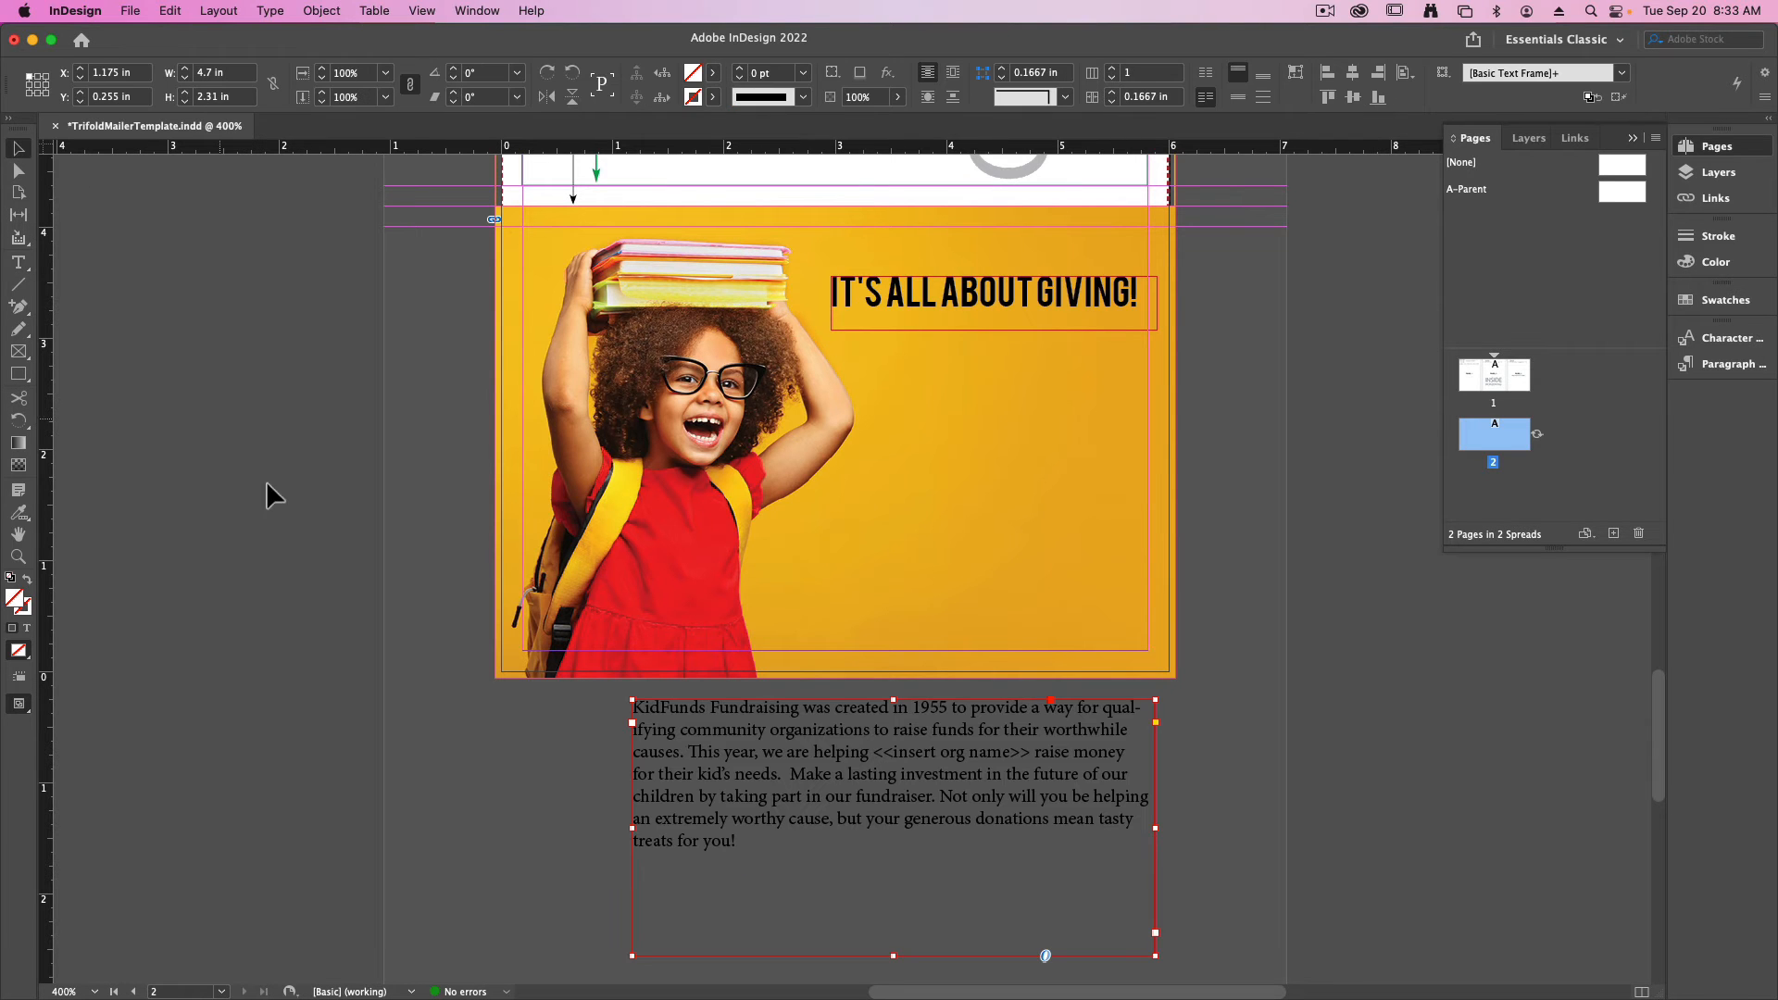
drag(674, 772, 863, 409)
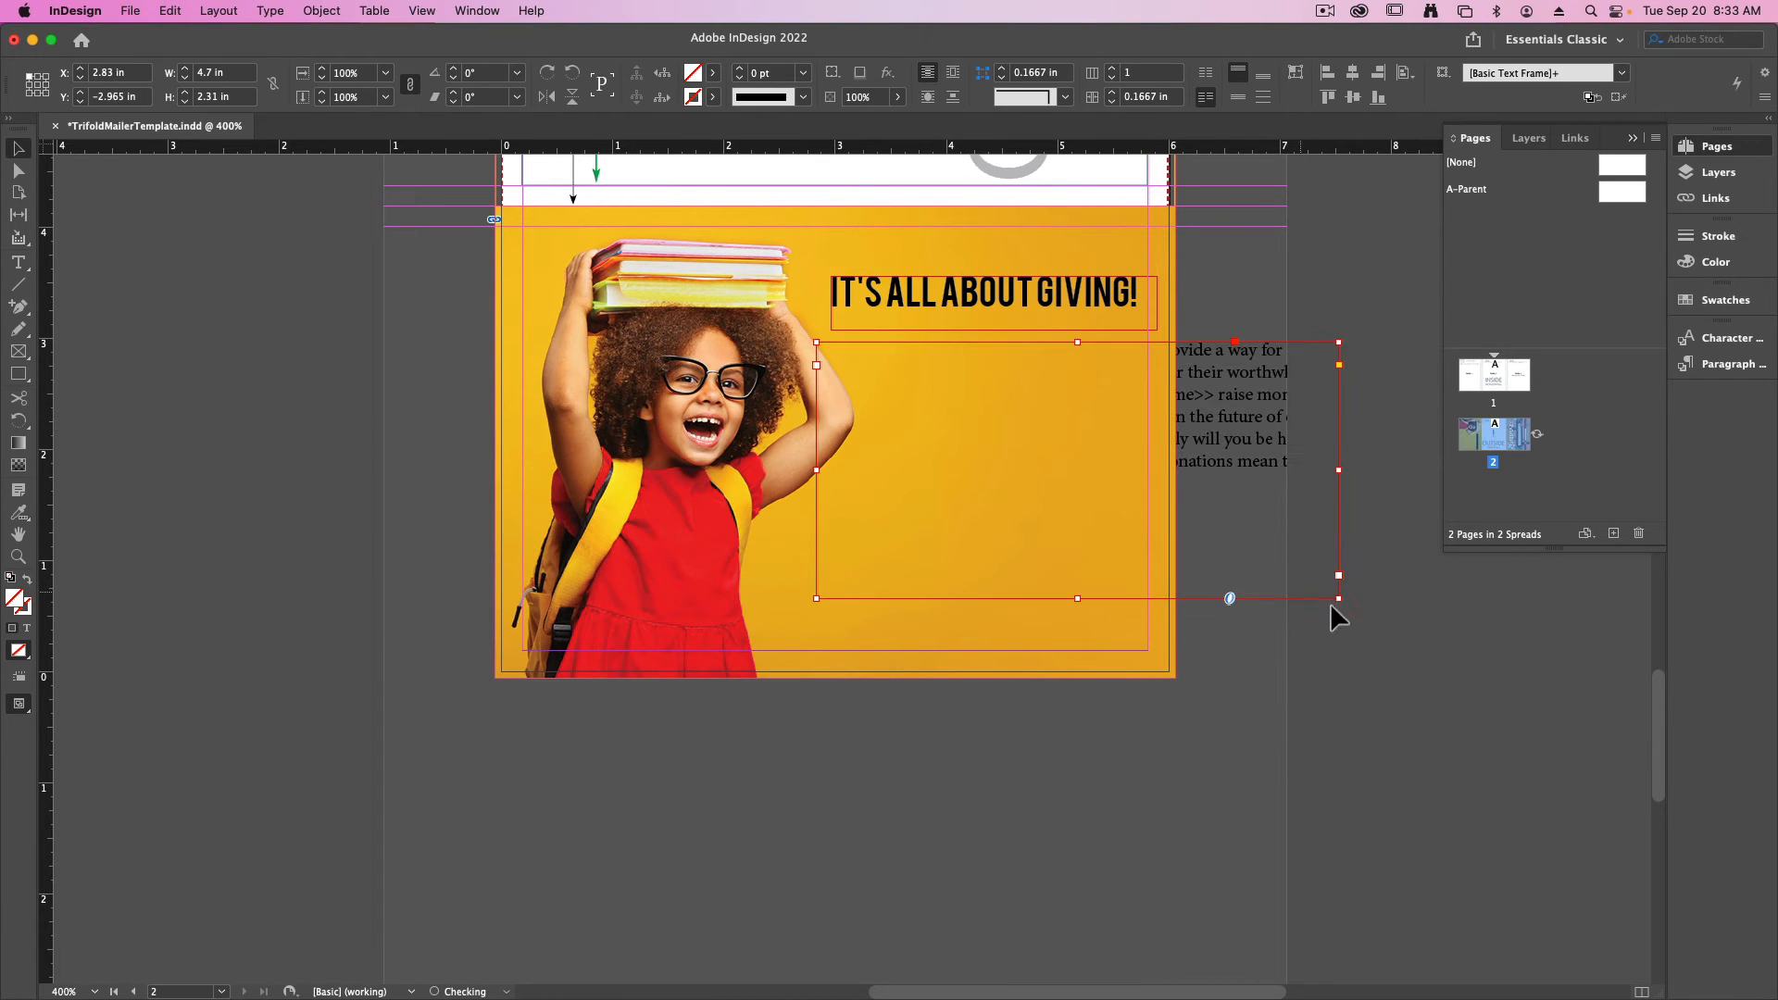
drag(1337, 599, 1172, 637)
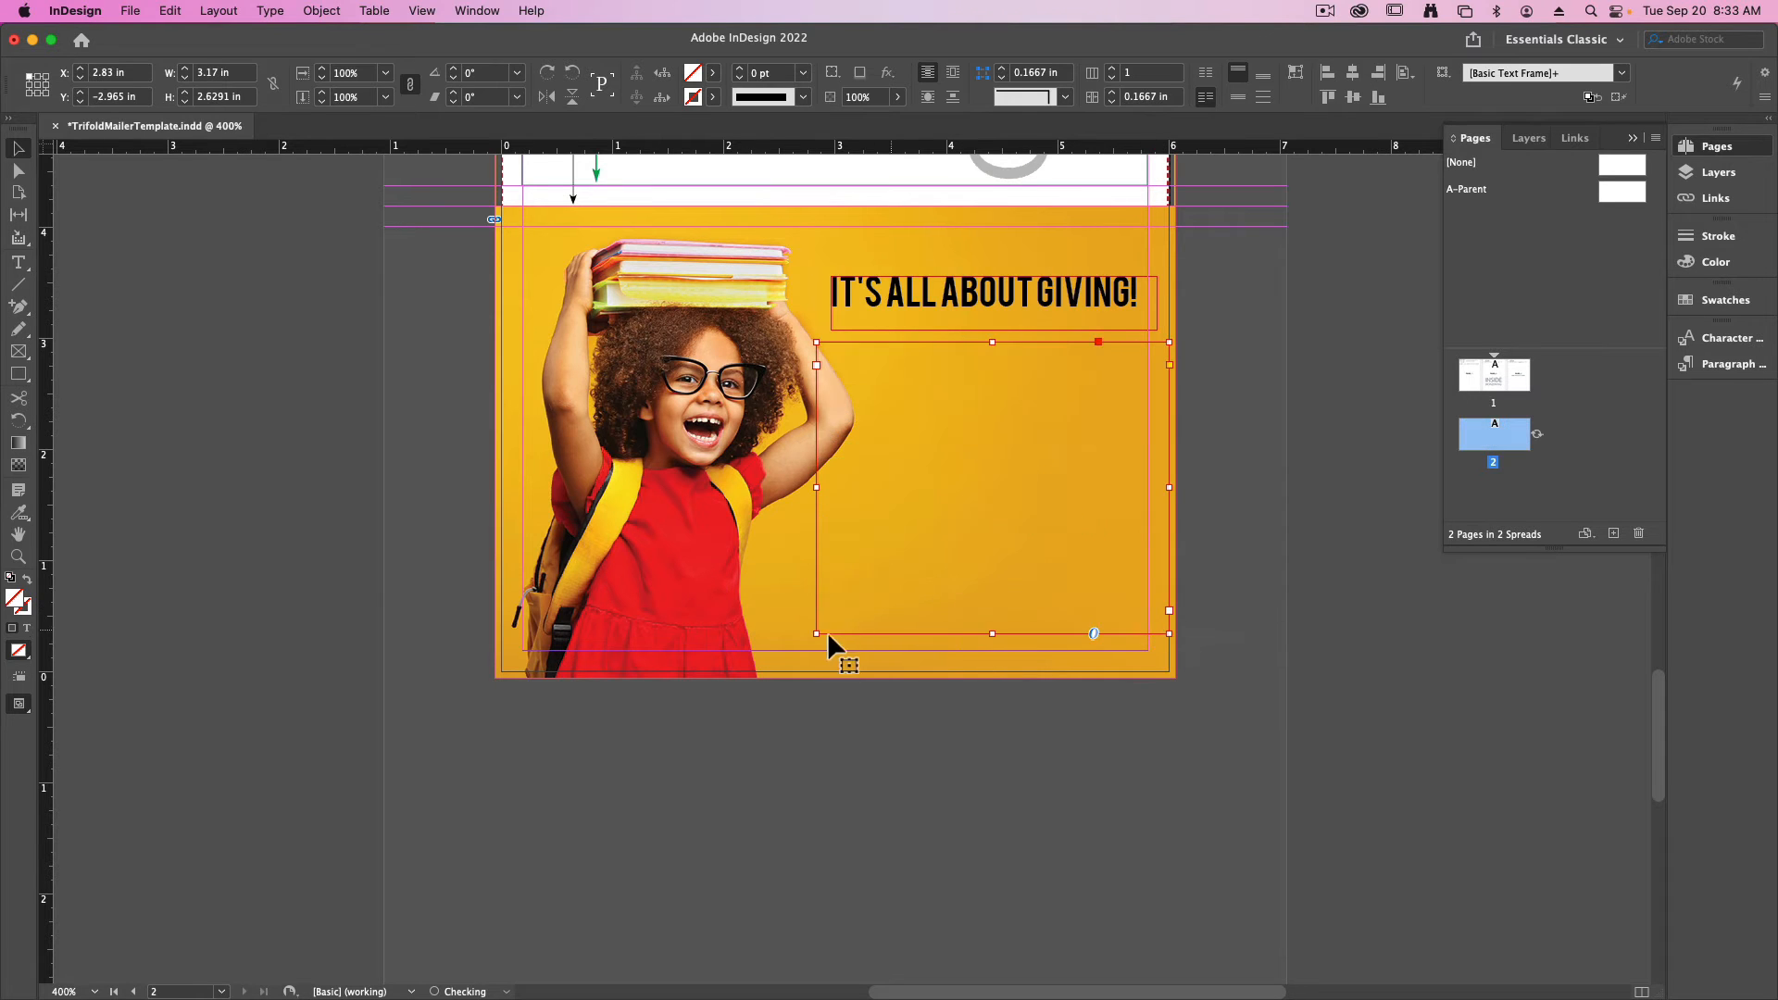
drag(817, 635, 797, 635)
- Set all the body copy beneath the headline in the Avenir font
double_click(927, 400)
key(super+a)
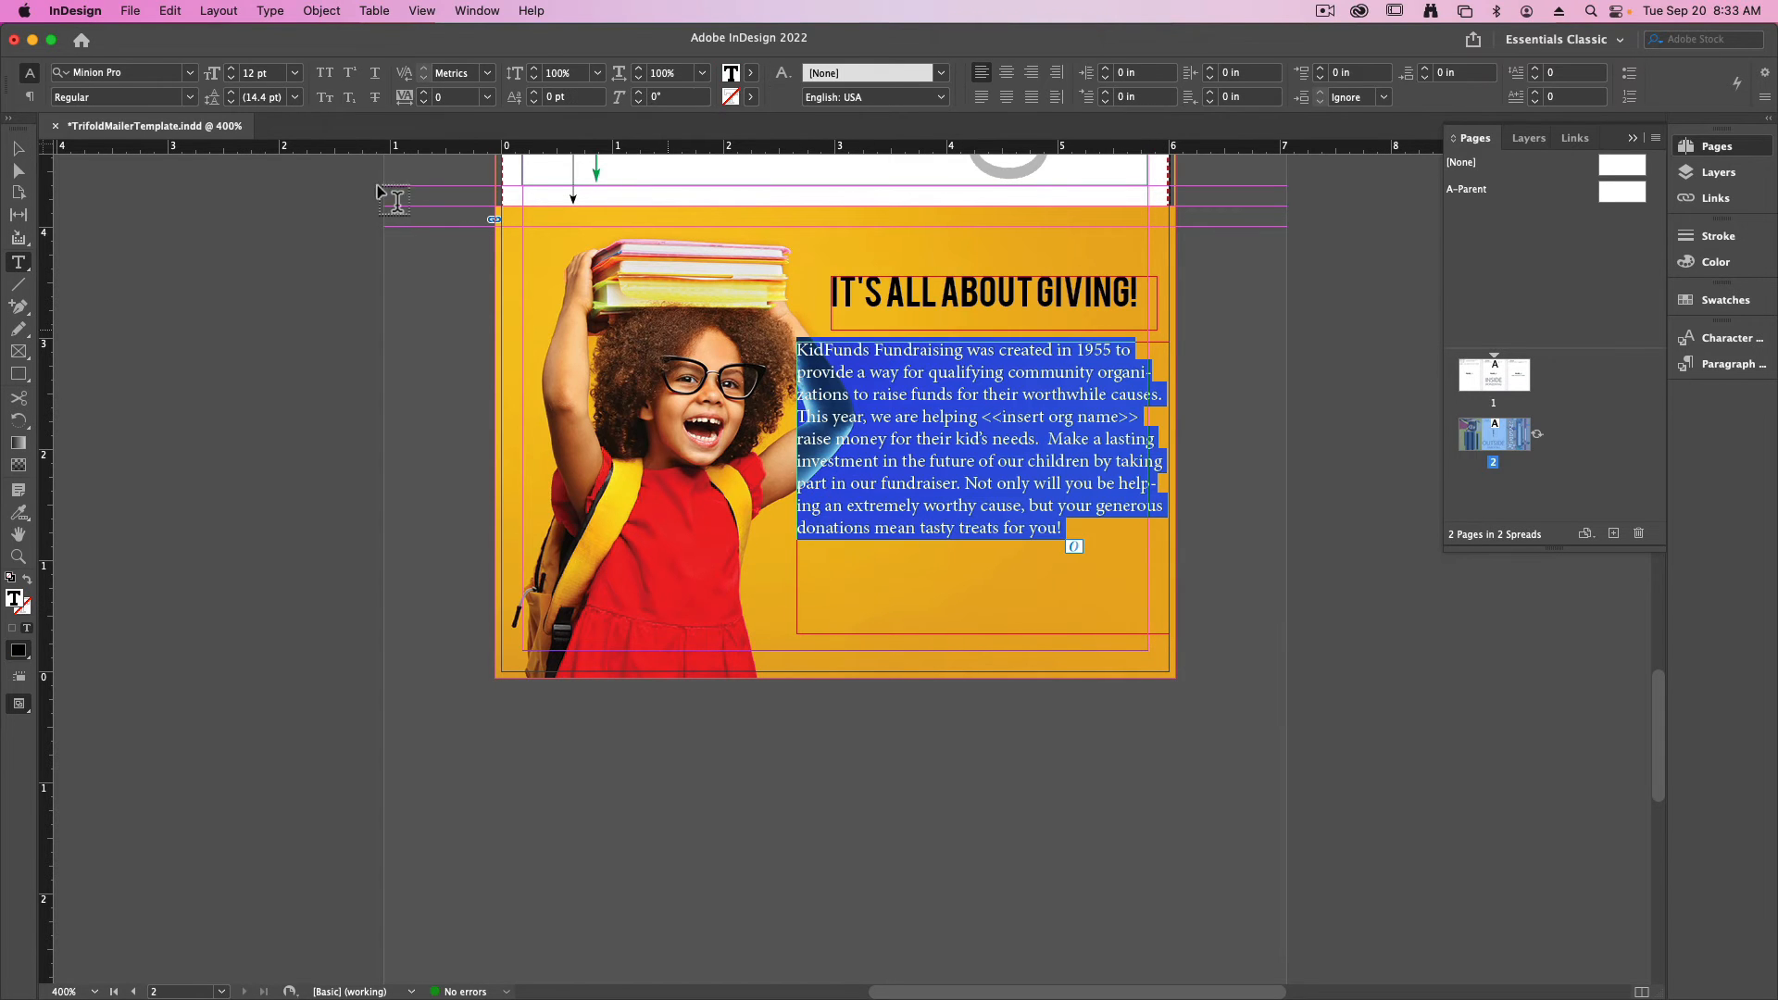
click(189, 72)
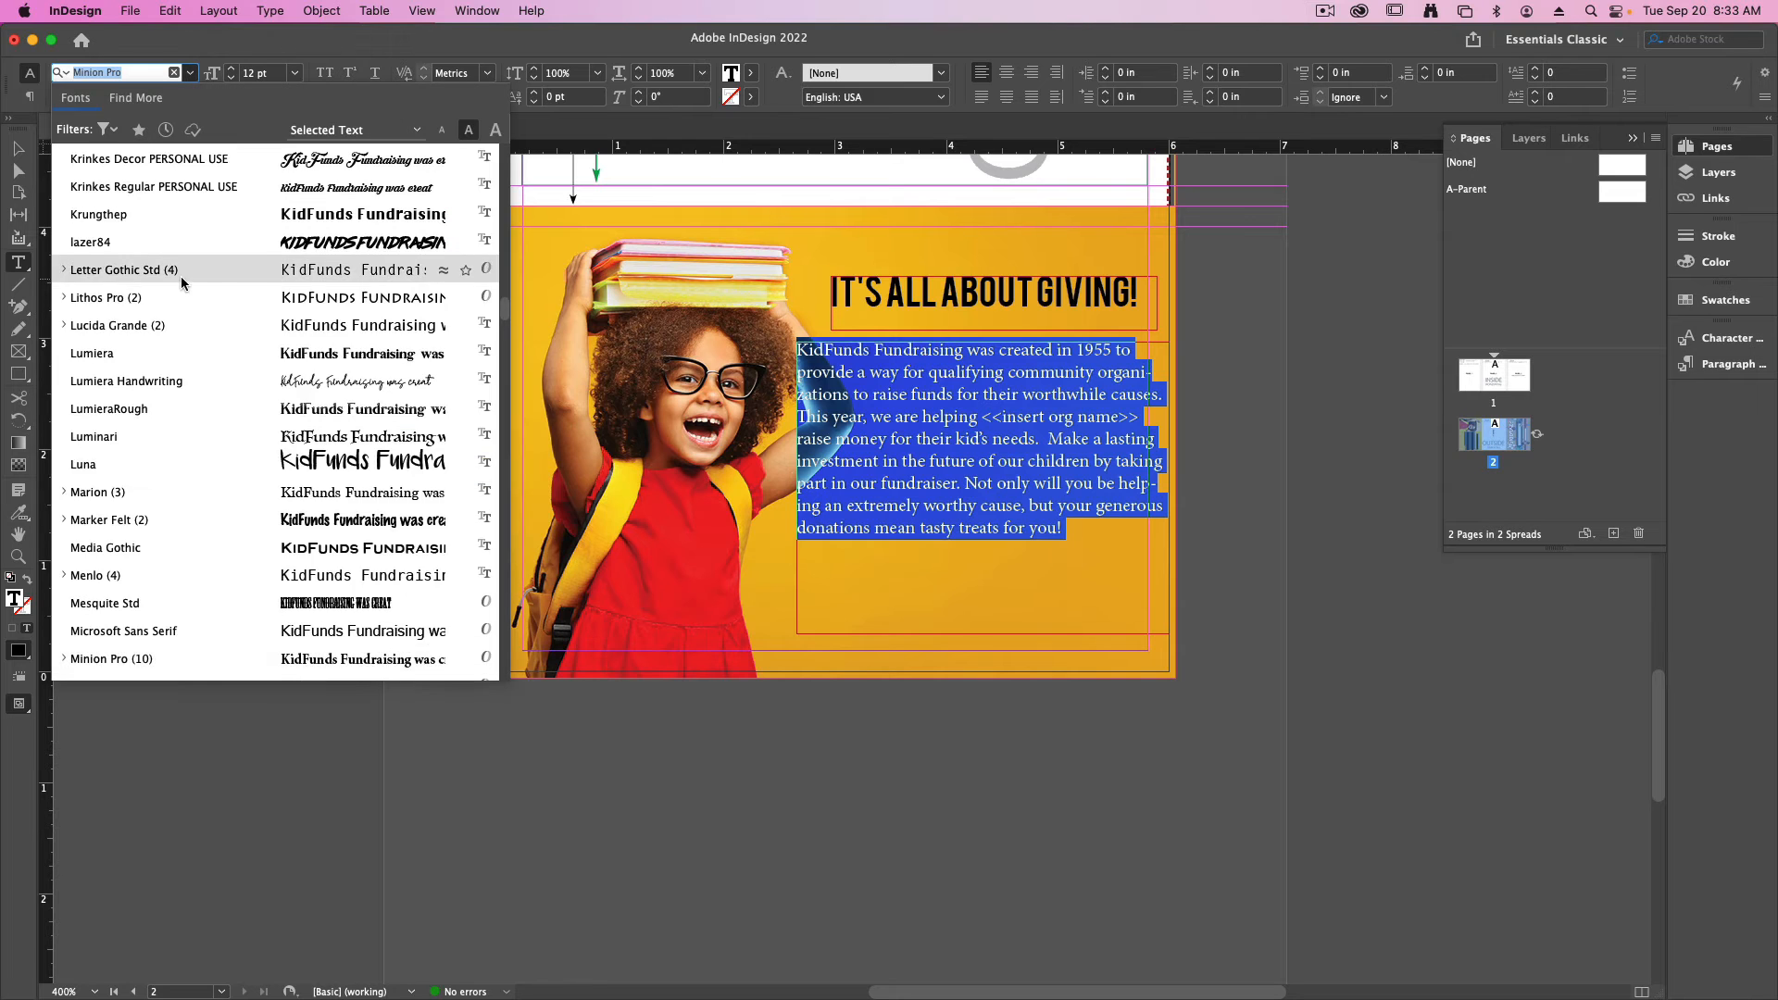
scroll(200, 289, up, 15)
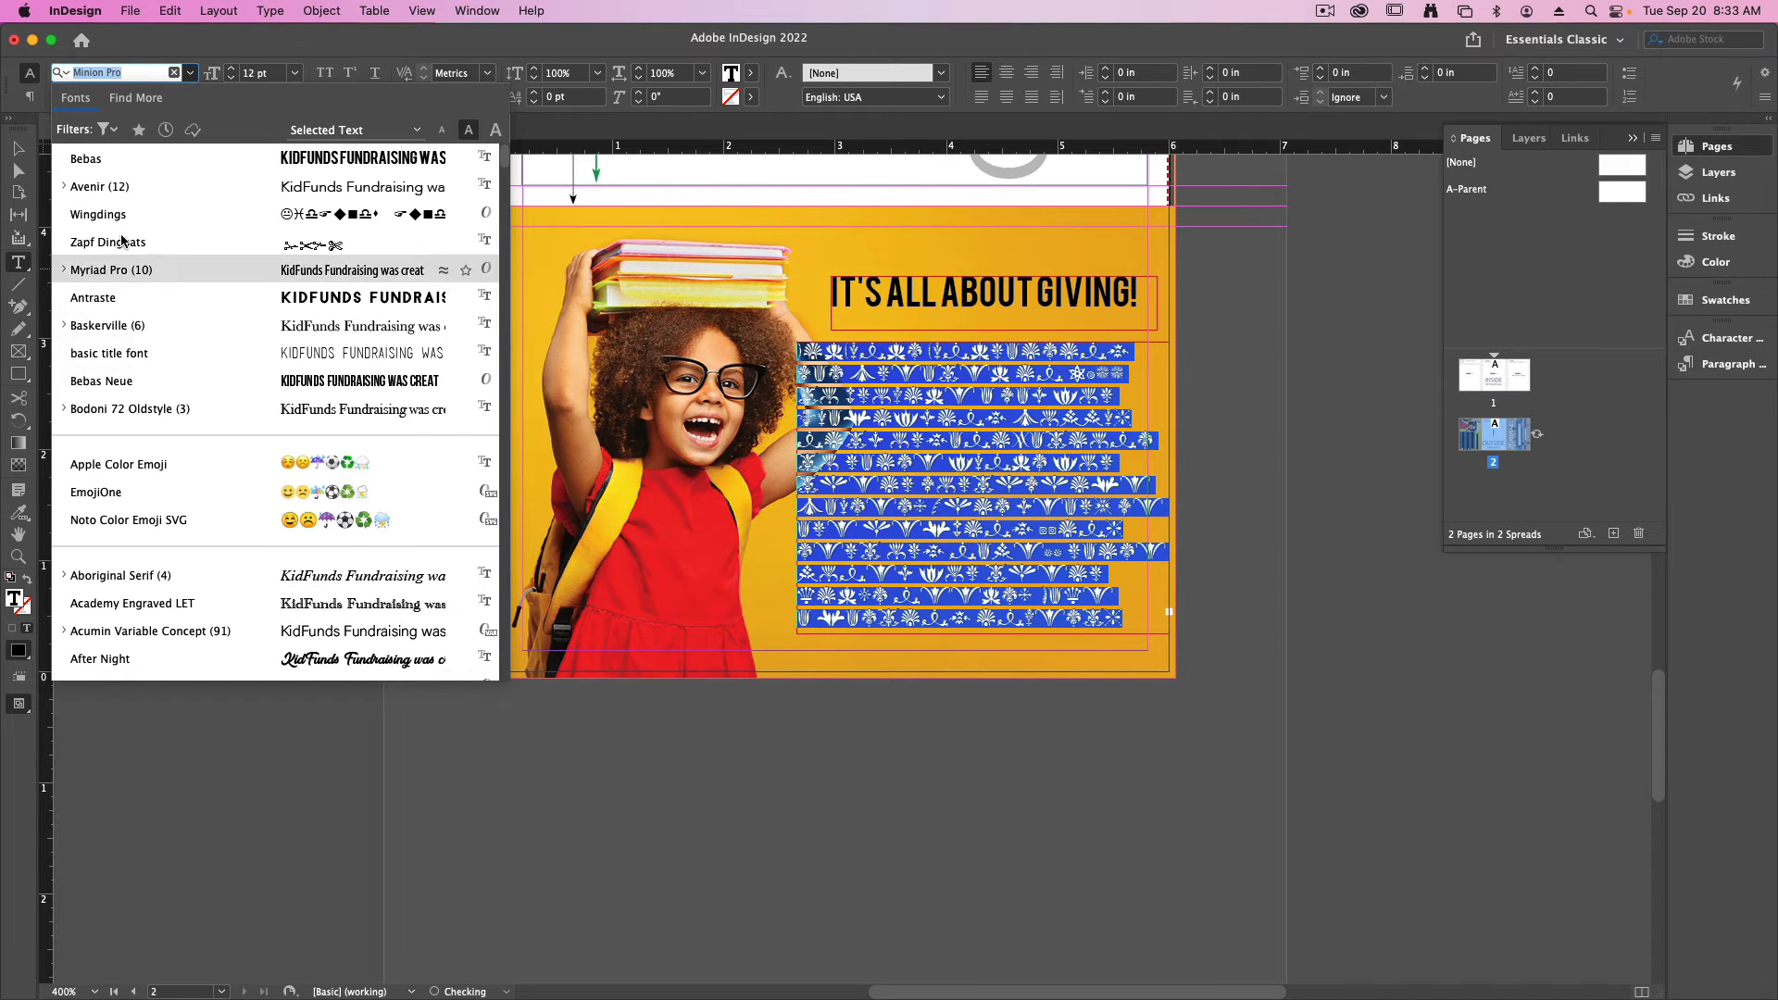
click(85, 191)
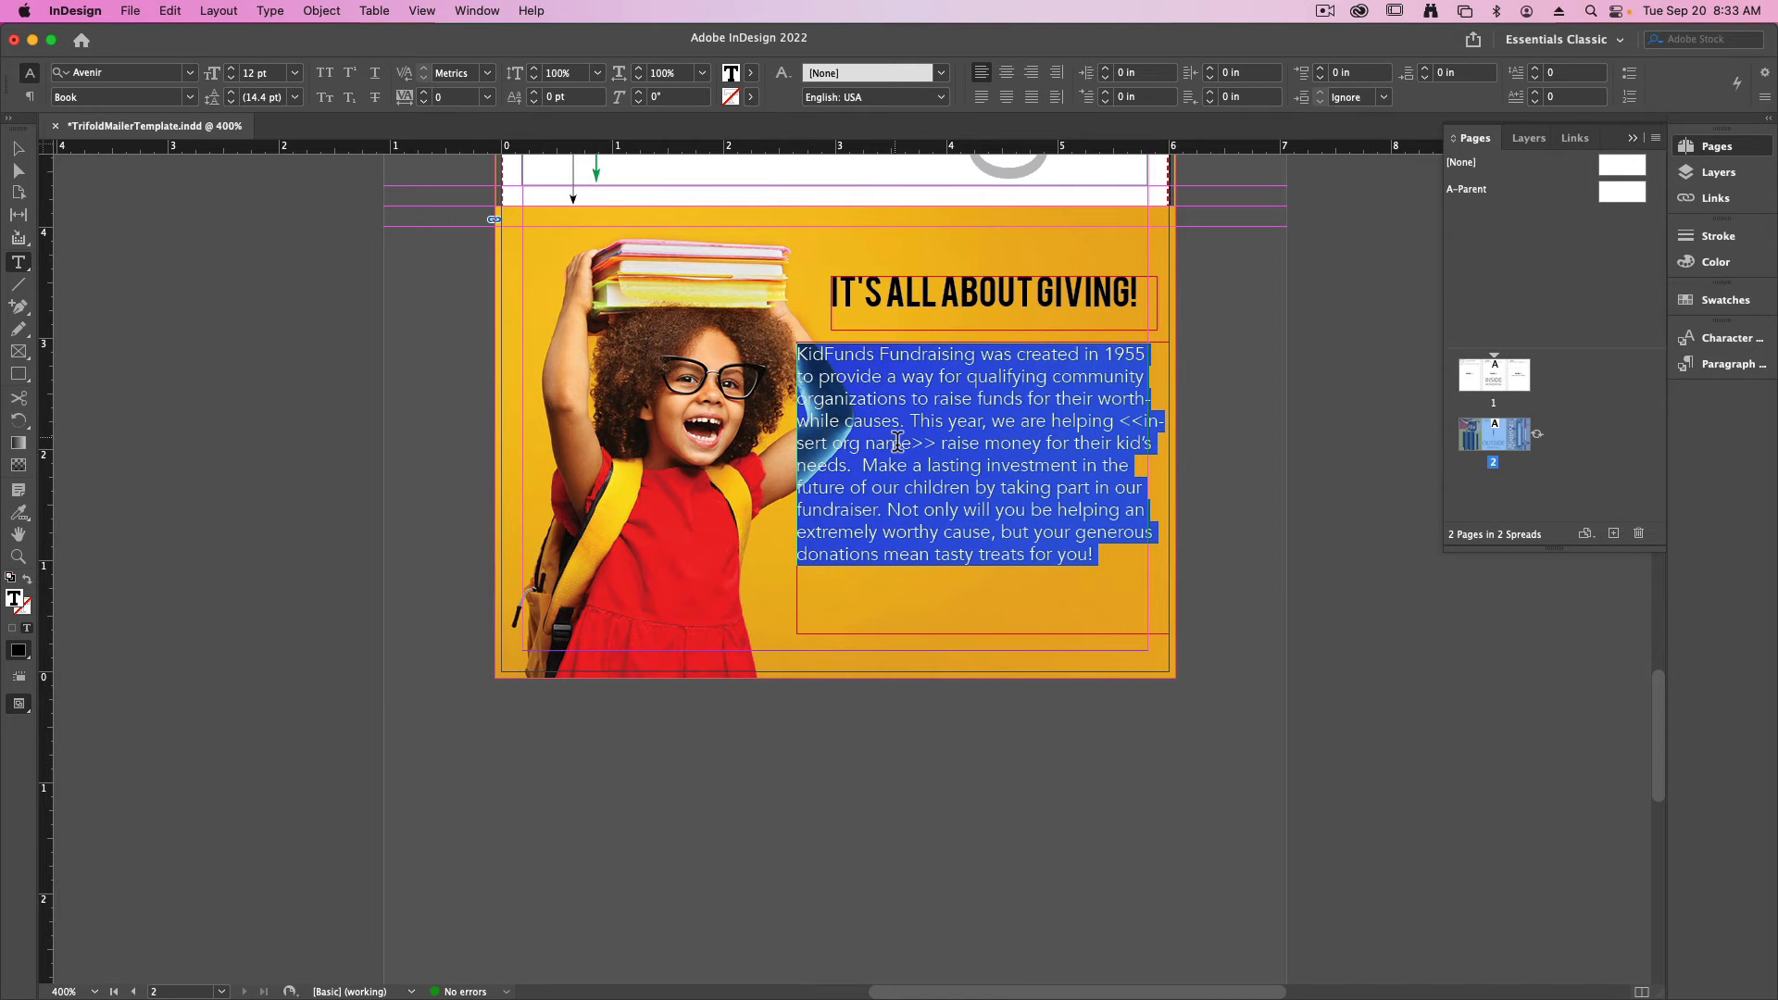
click(897, 442)
key(Escape)
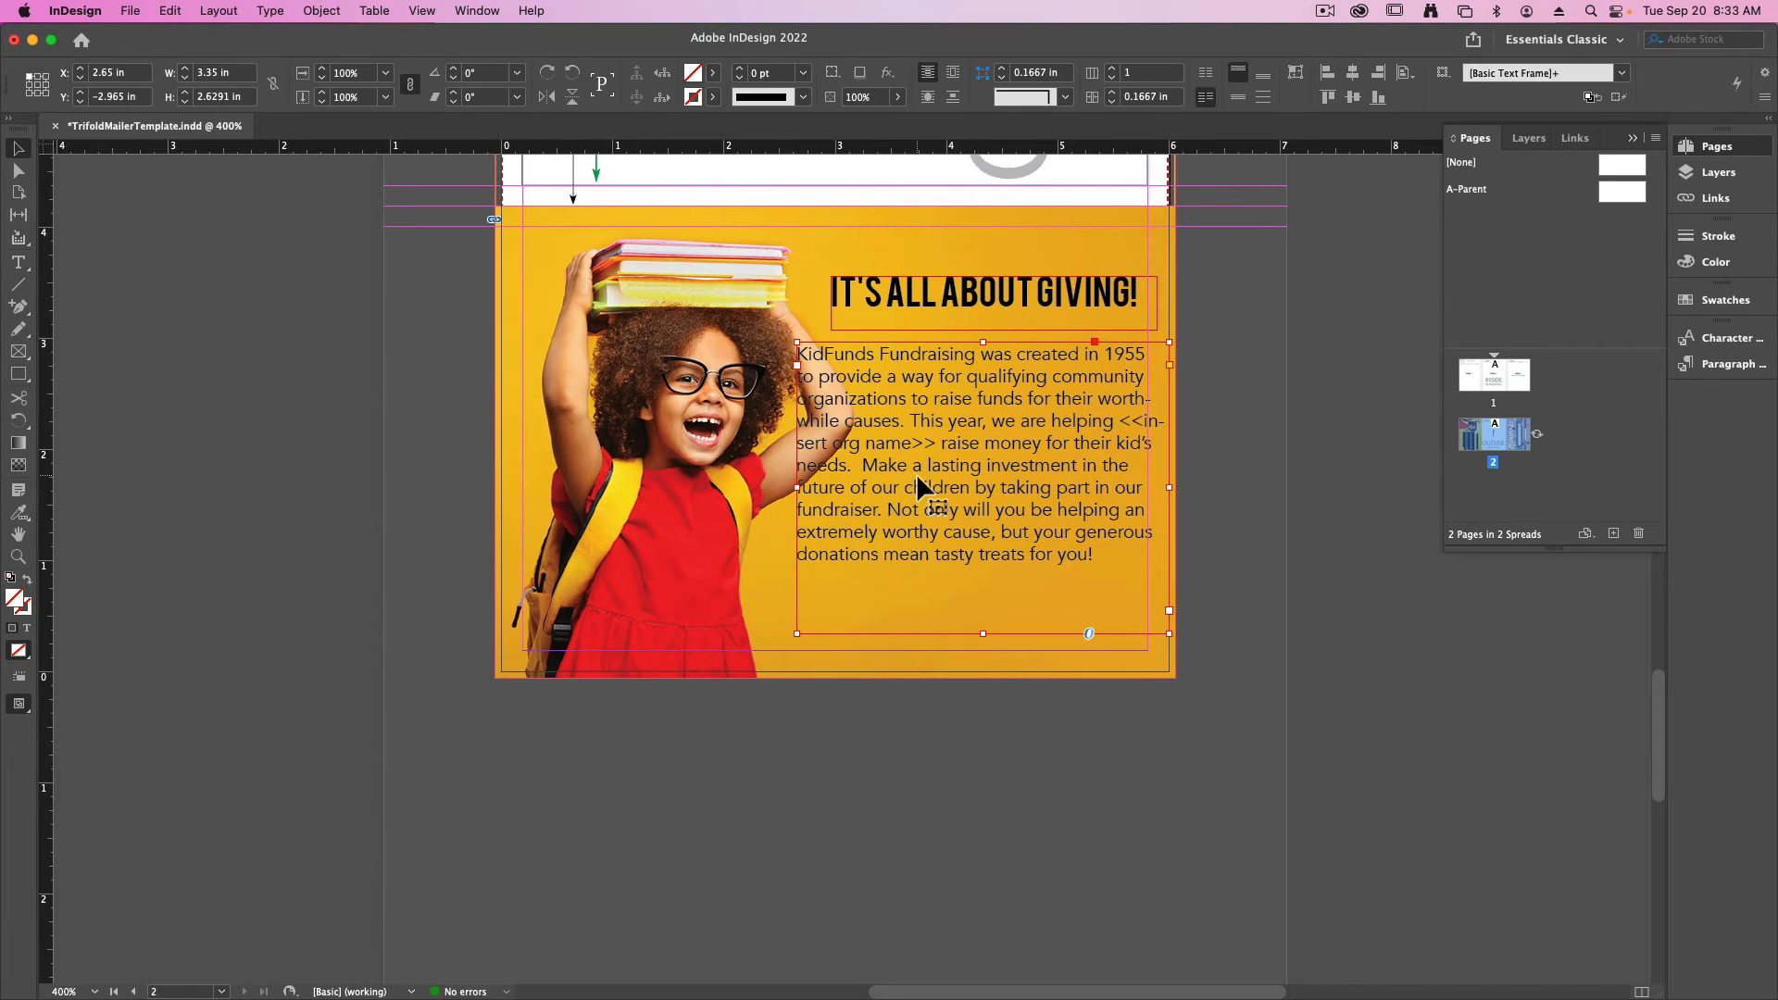
- Color all the body copy on Panel 3 white
double_click(919, 488)
key(super+a)
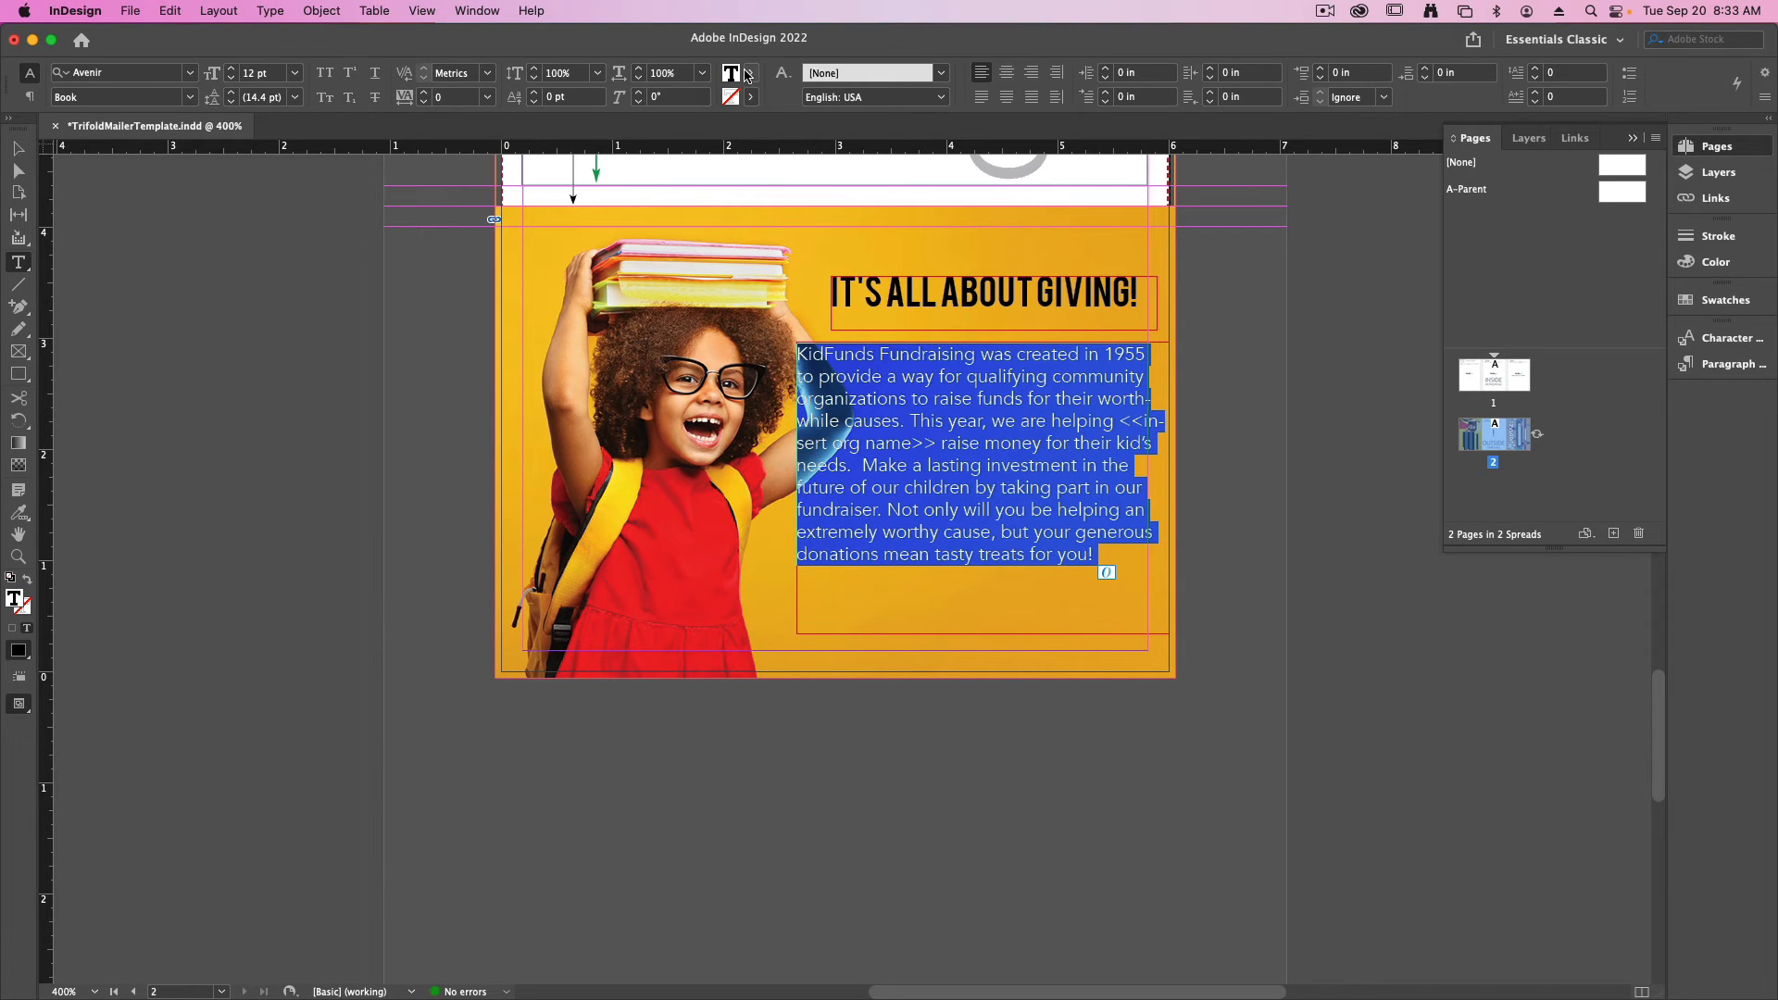
click(751, 98)
click(591, 172)
click(923, 463)
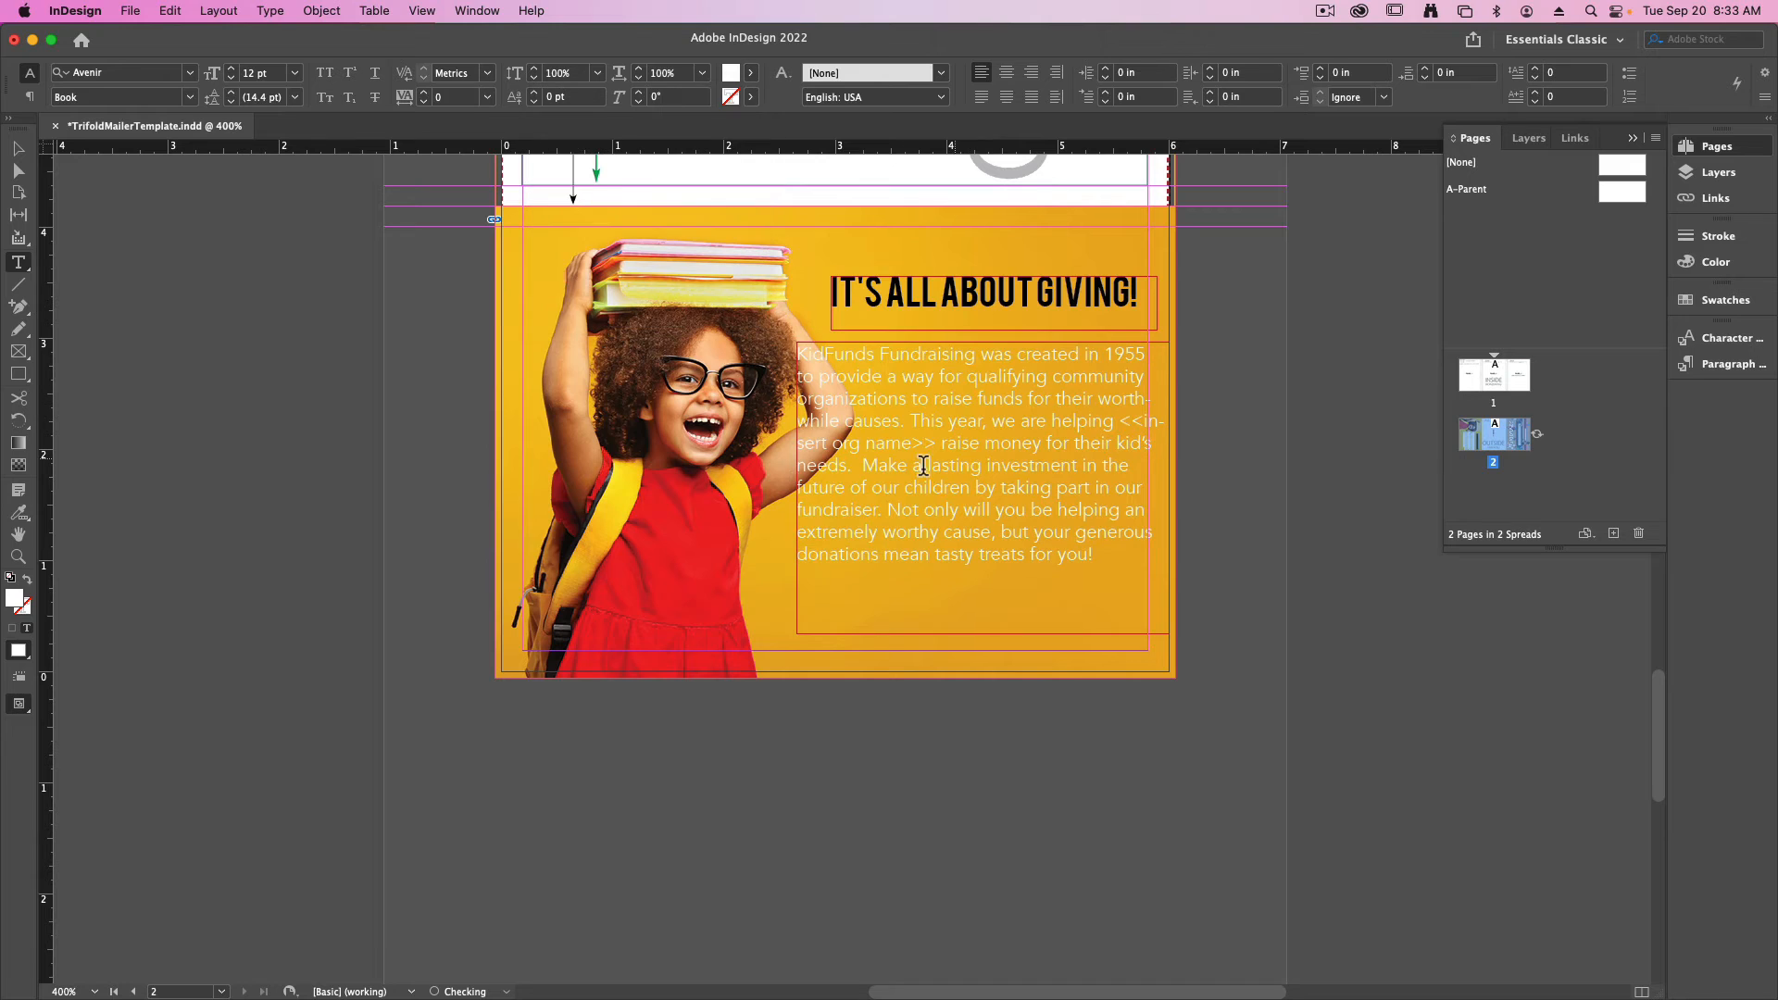
click(20, 151)
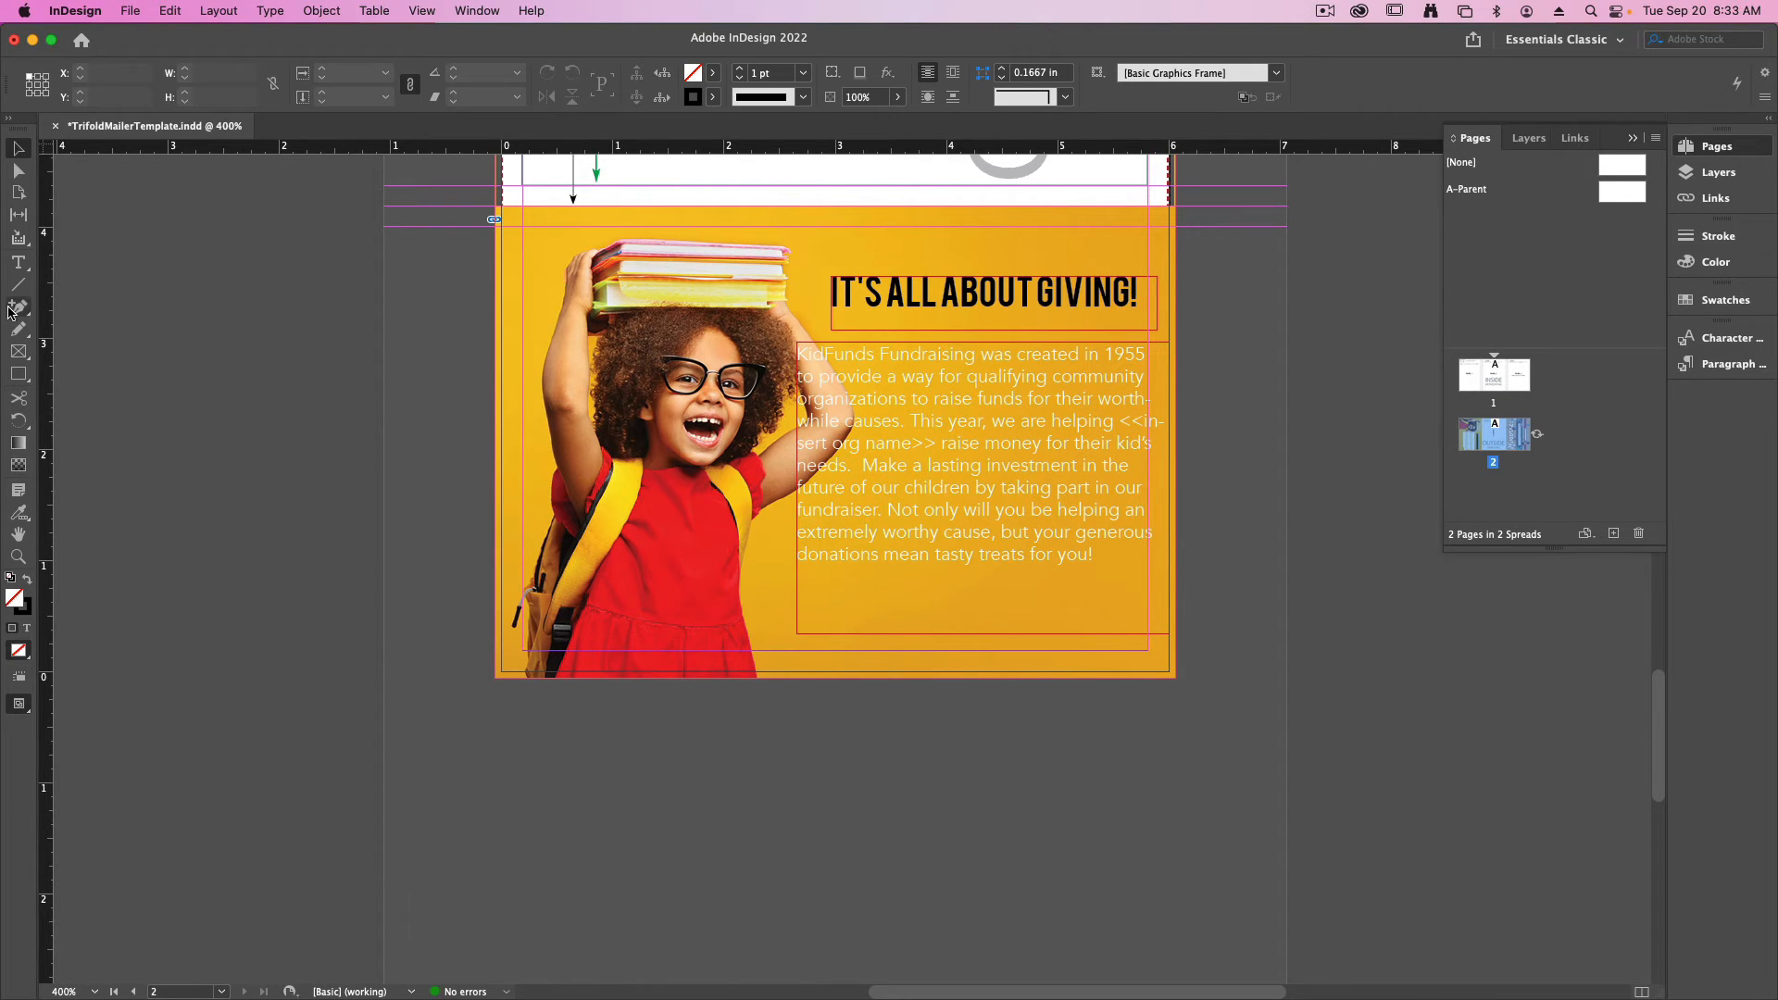
- Draw a closed Pen path around the girl's raised arm beside the copy, about 0.76 in wide by 1.6 in high
drag(18, 306, 72, 330)
click(802, 323)
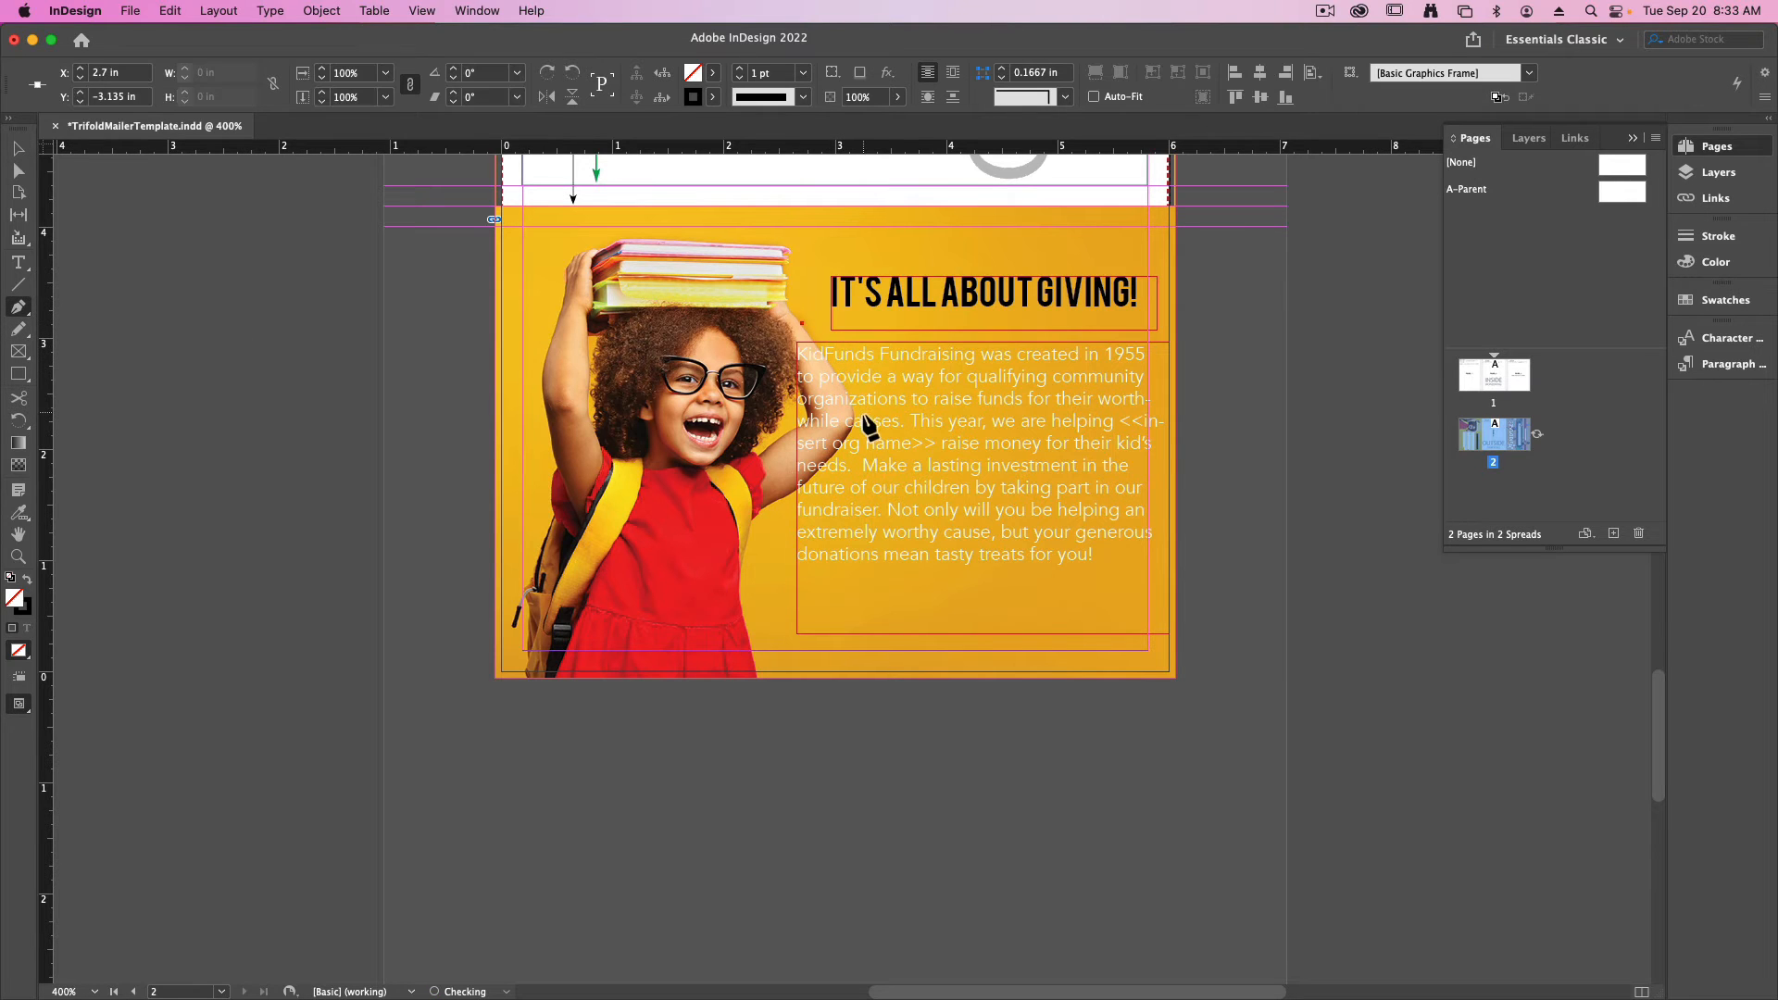
drag(858, 443, 854, 451)
click(789, 499)
click(778, 354)
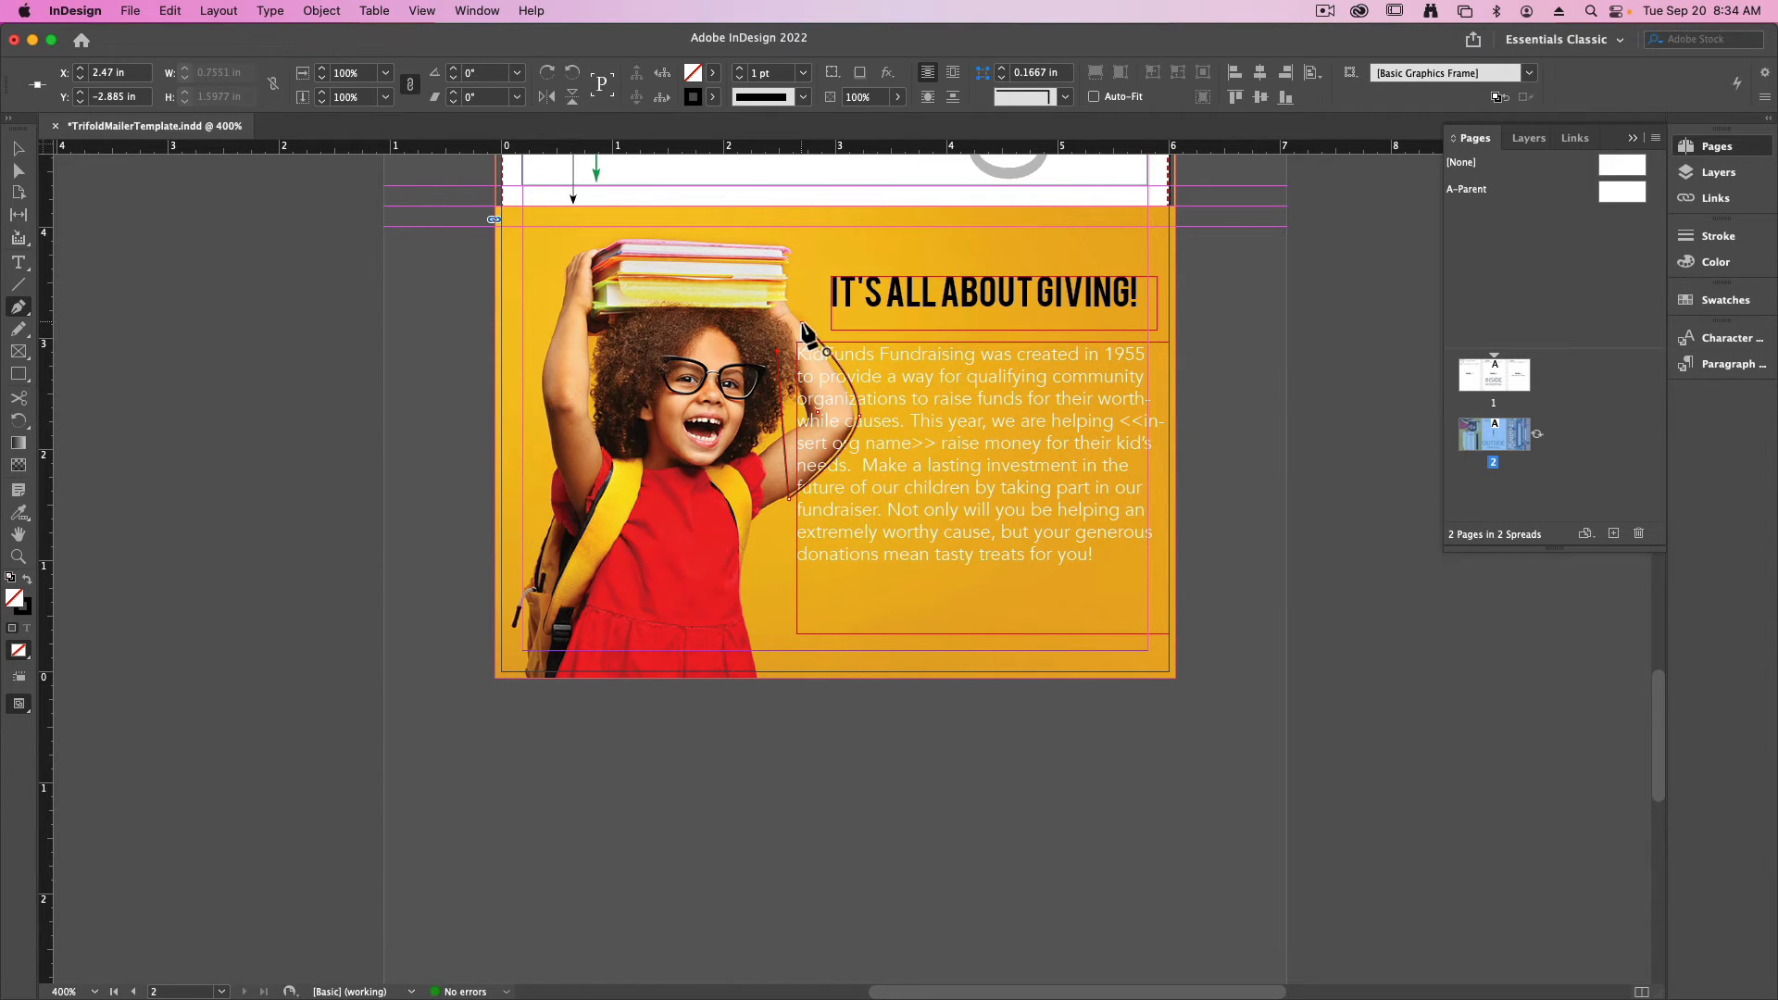
click(803, 325)
key(v)
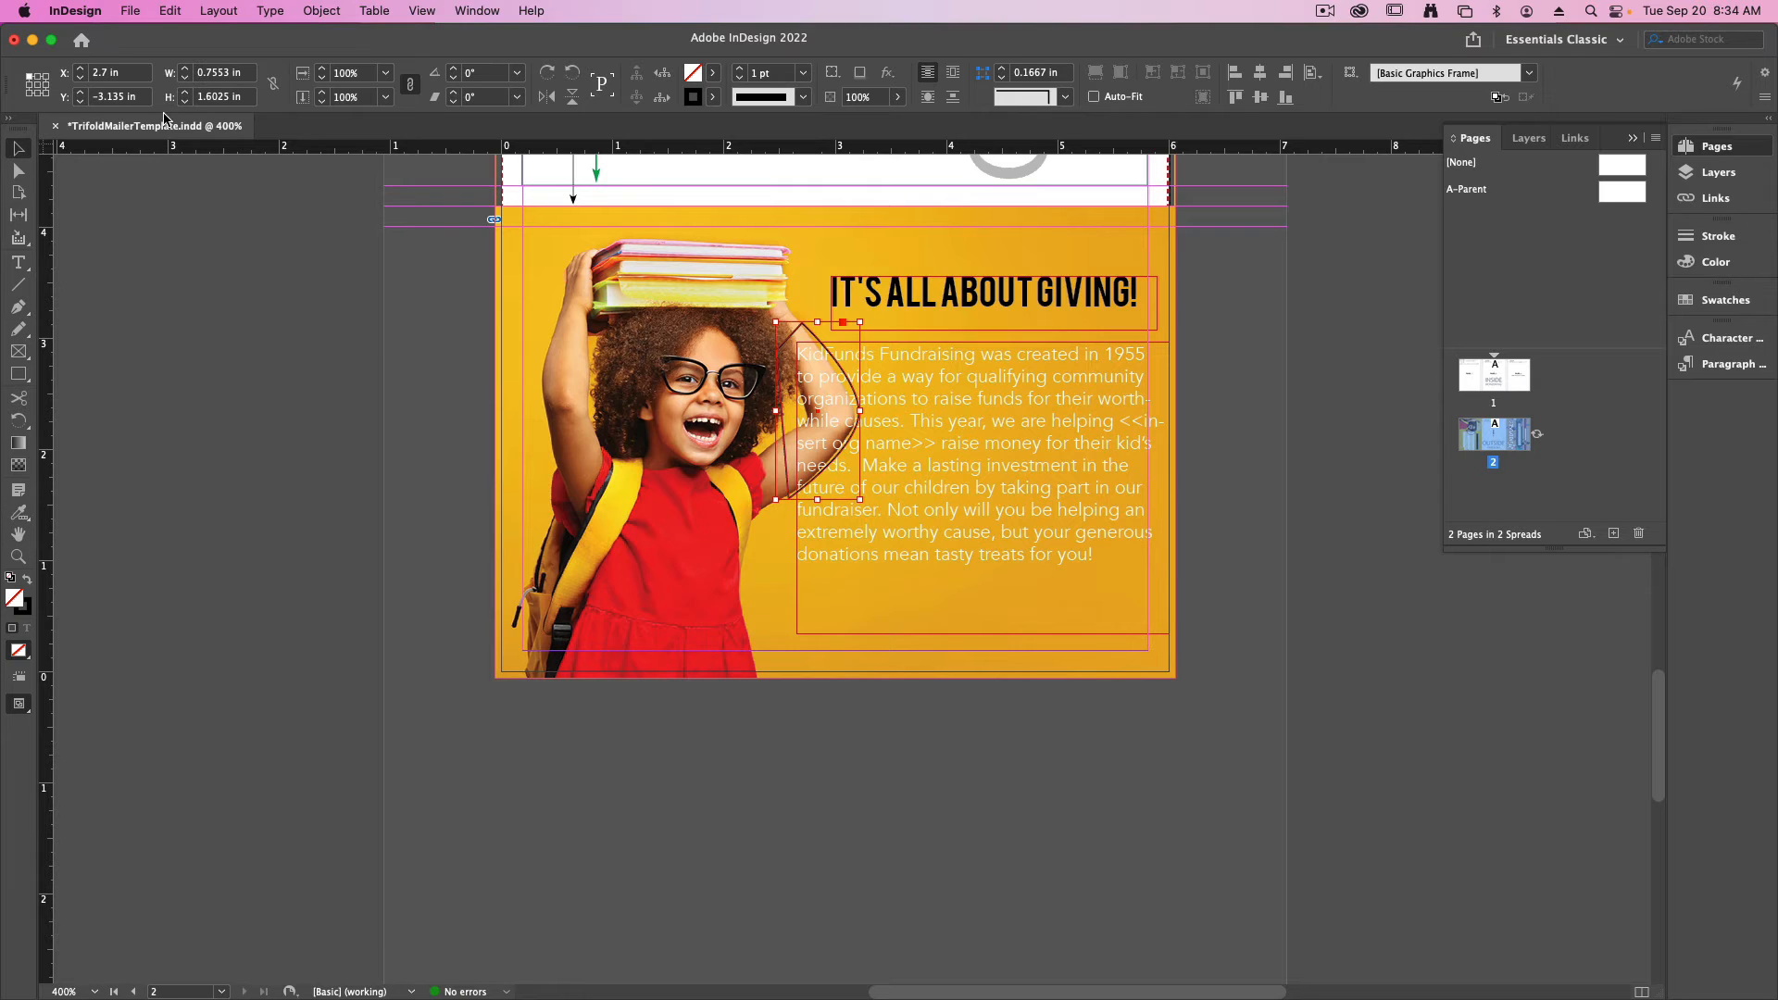
- Remove the arm path's stroke, wrap the body copy around the path's shape, and preview the result
click(27, 607)
click(712, 96)
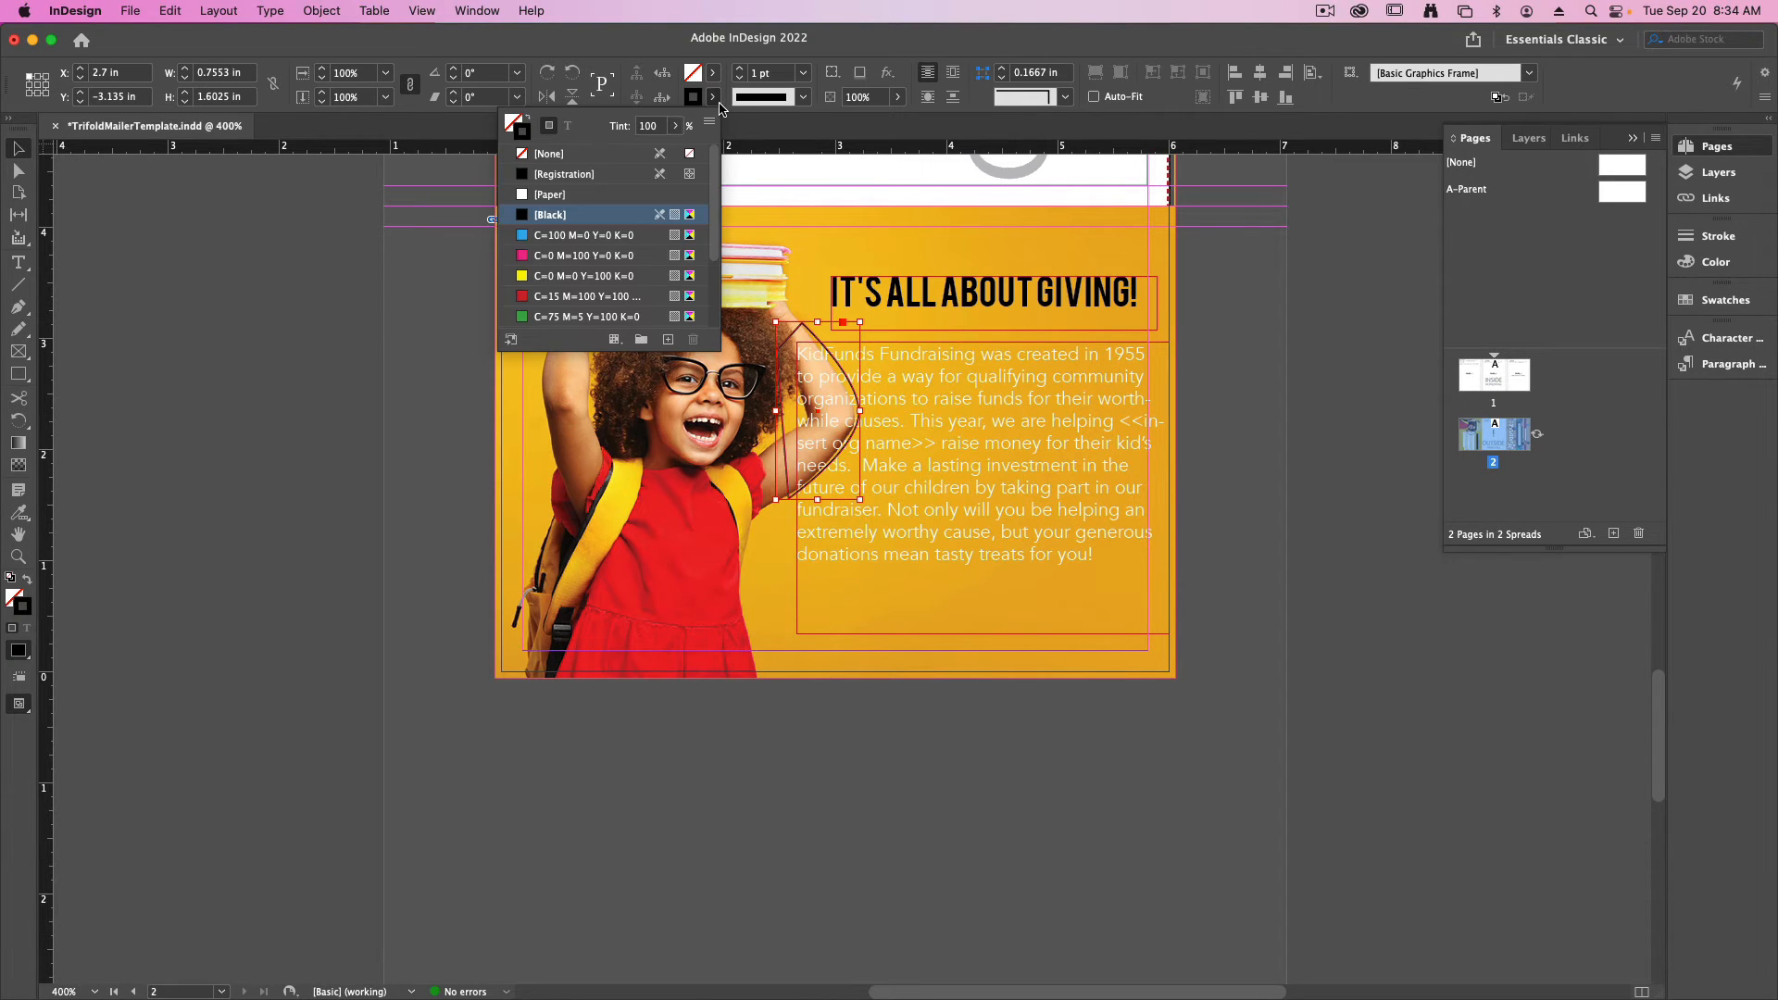
click(550, 152)
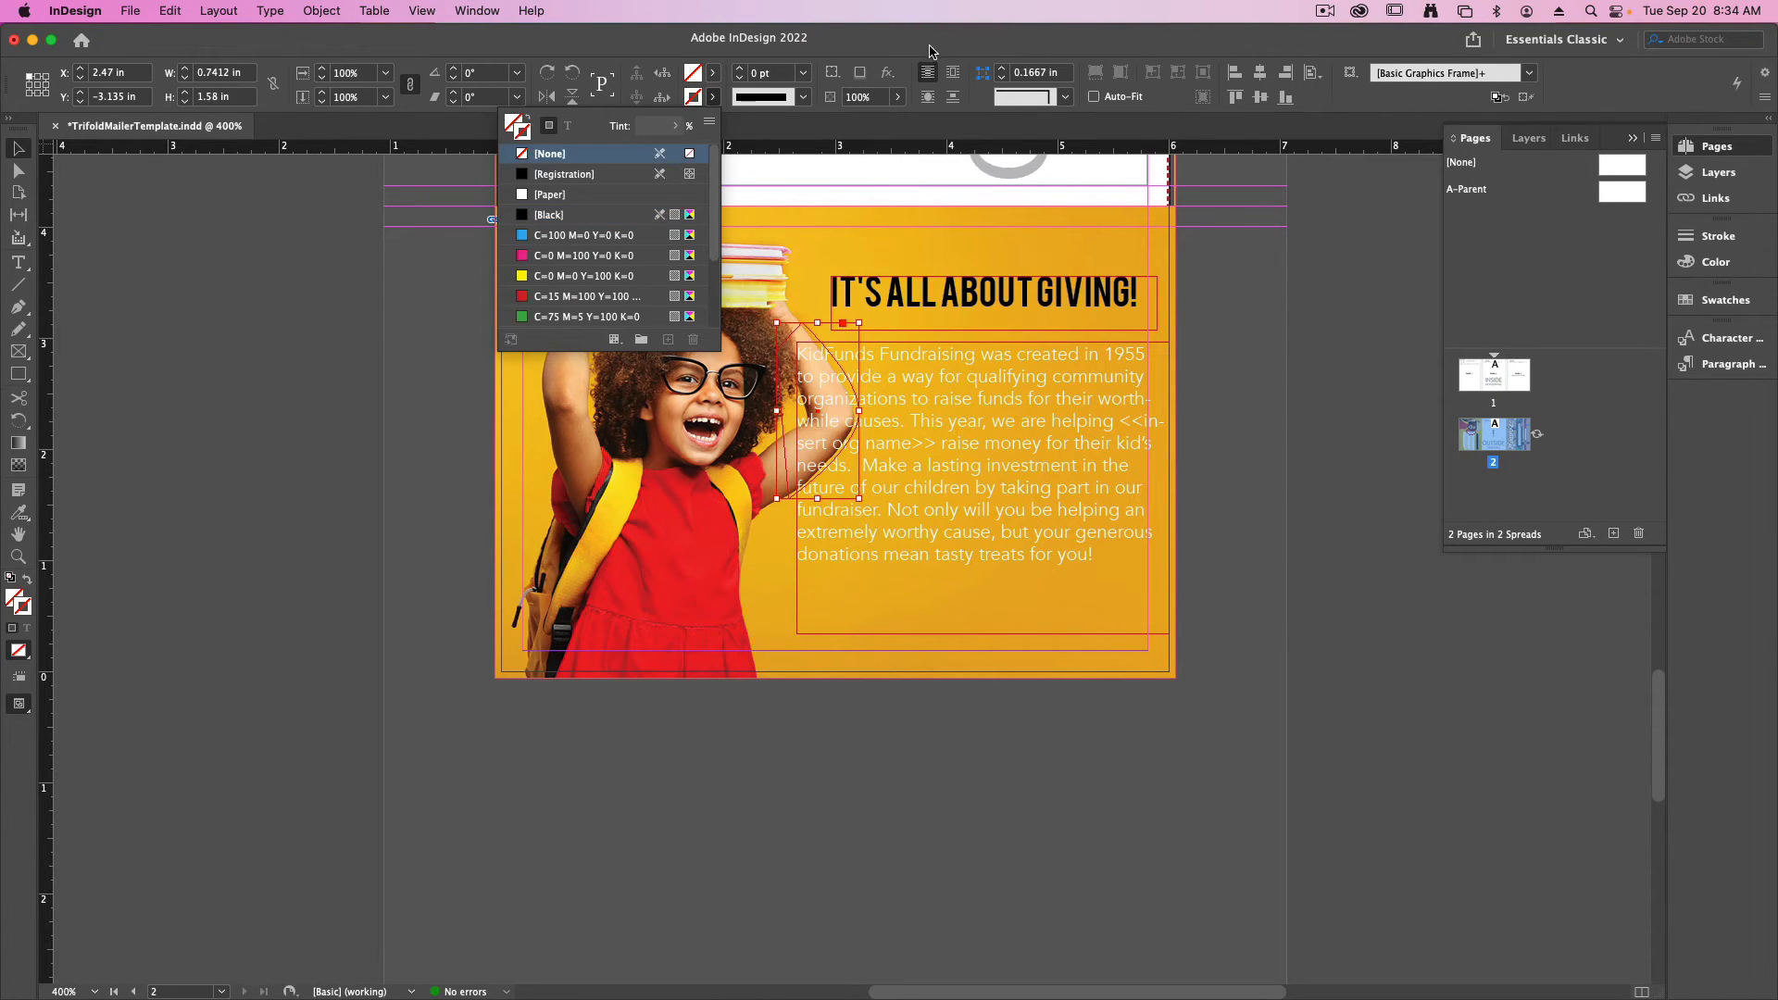
click(928, 97)
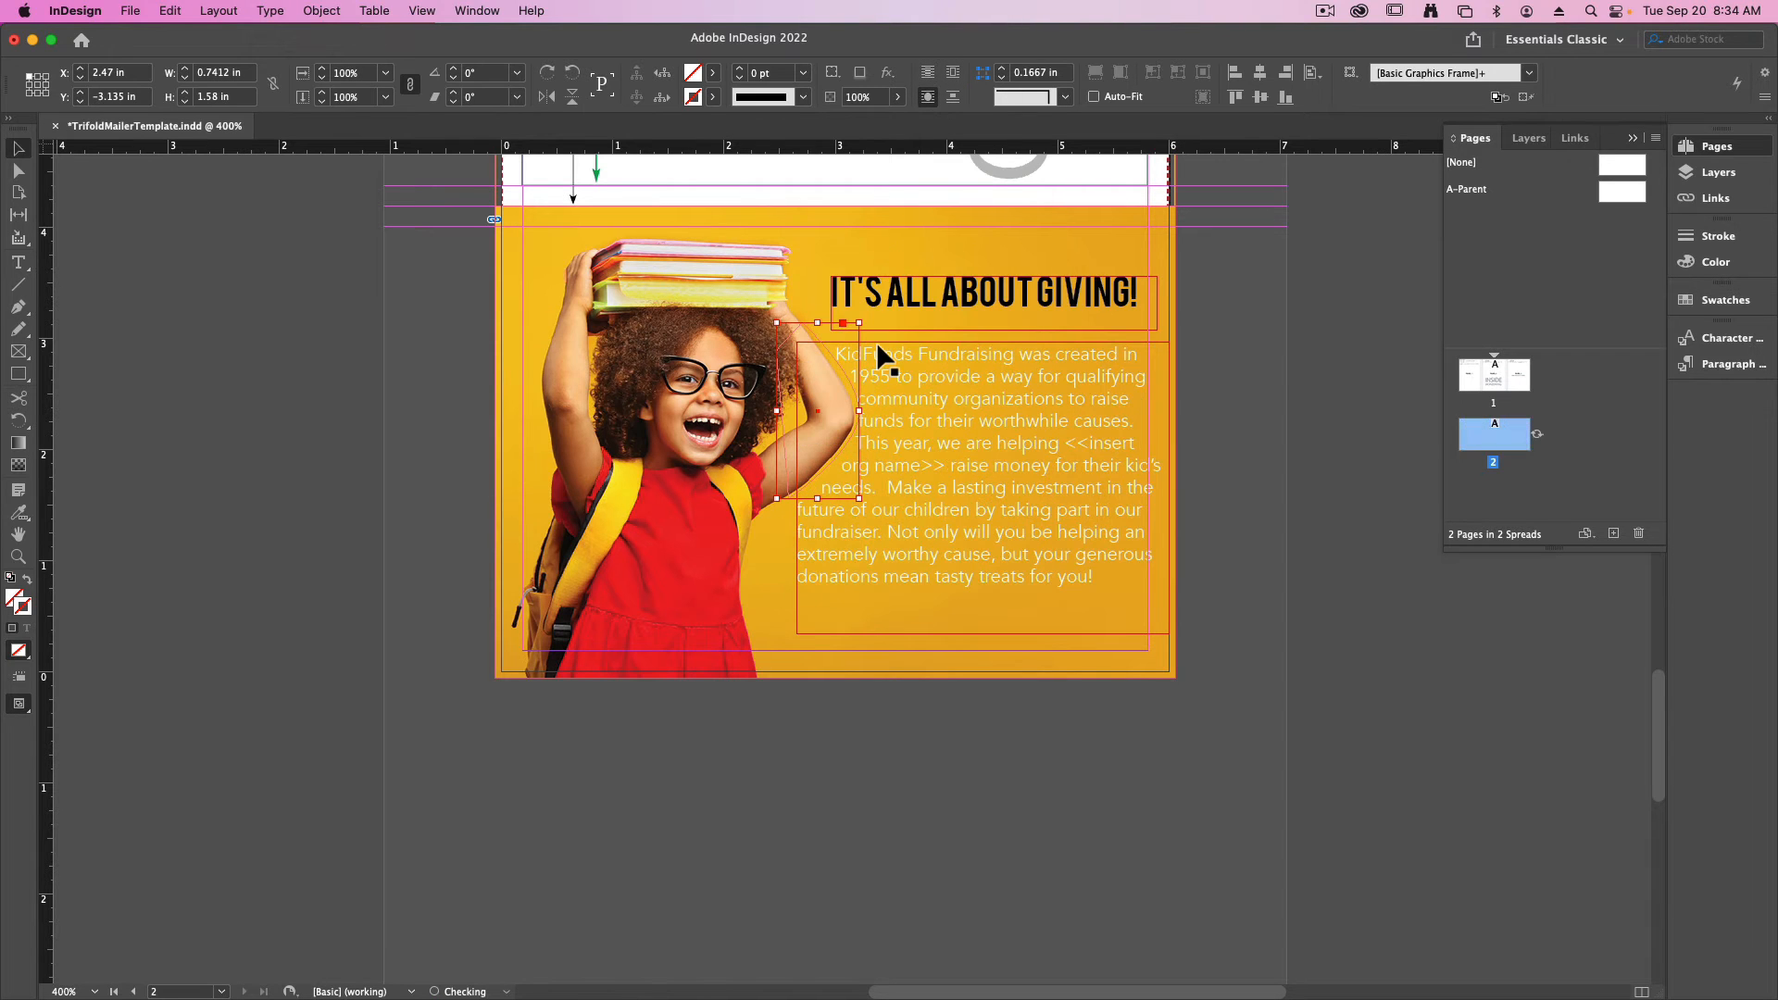
click(1245, 570)
key(w)
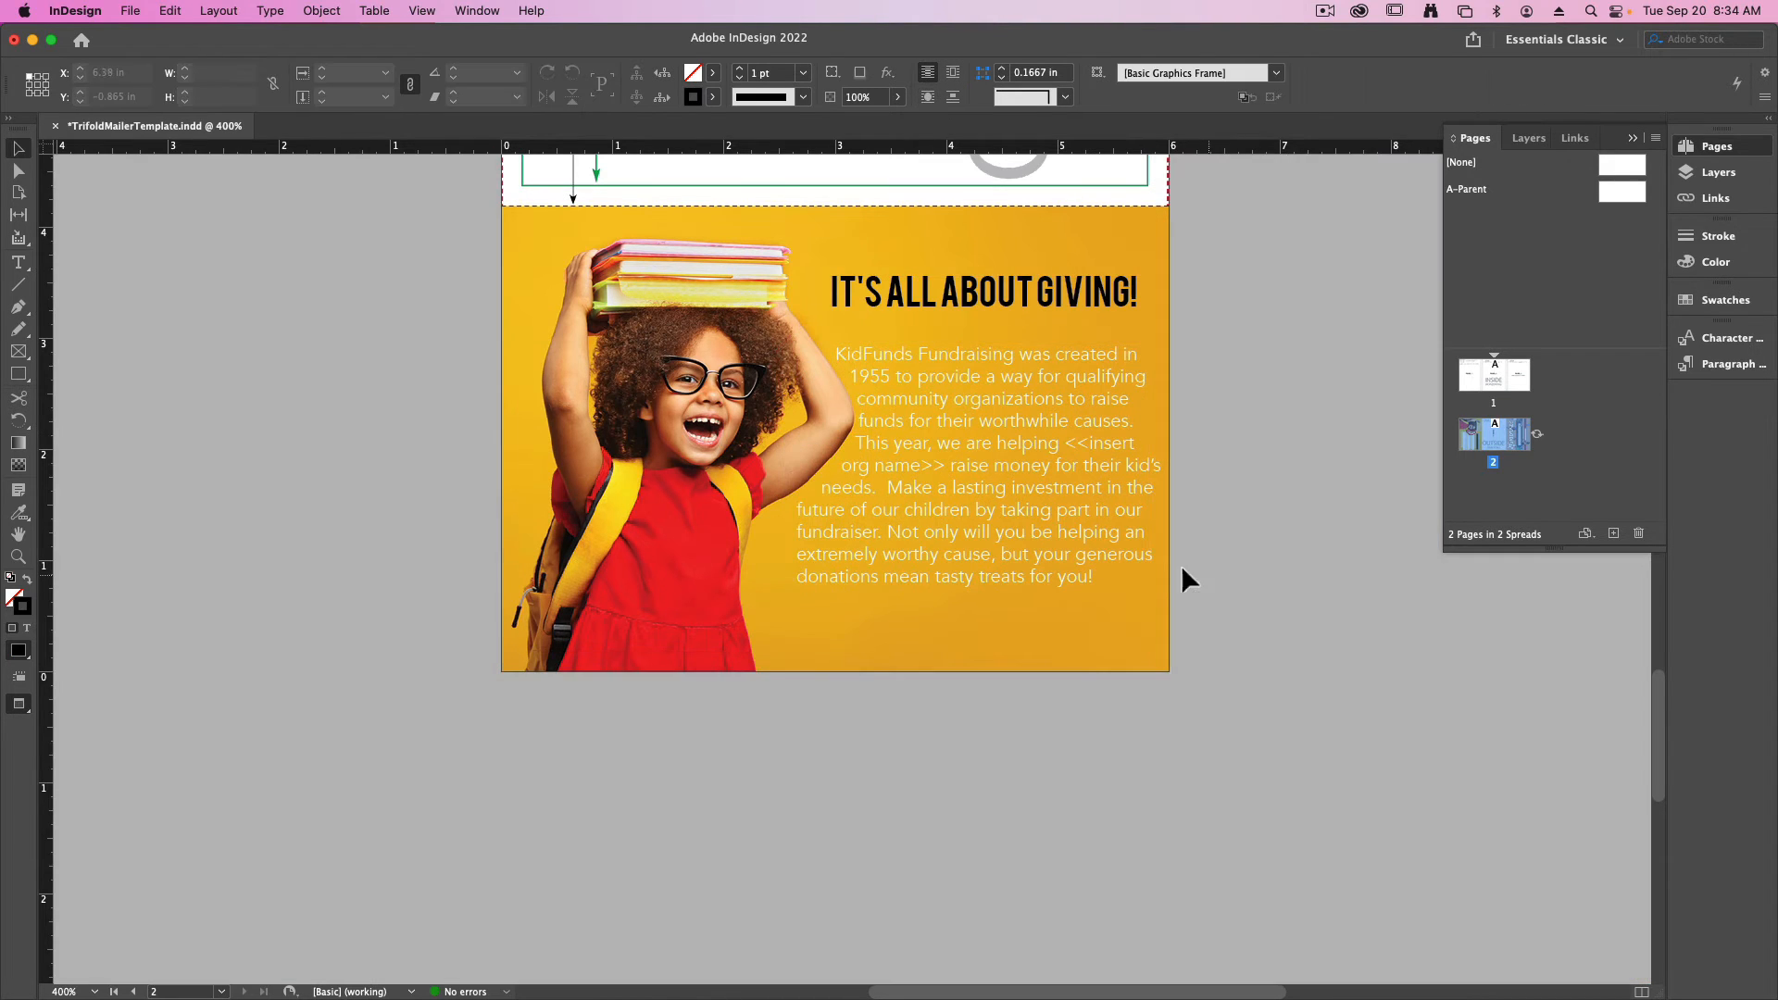
- Narrow the body copy frame so its outer edge meets the panel's margin guide, and preview the layout
click(1072, 514)
key(w)
mouse_move(1170, 487)
mouse_down()
mouse_move(1143, 492)
mouse_move(1169, 488)
mouse_up()
click(1253, 635)
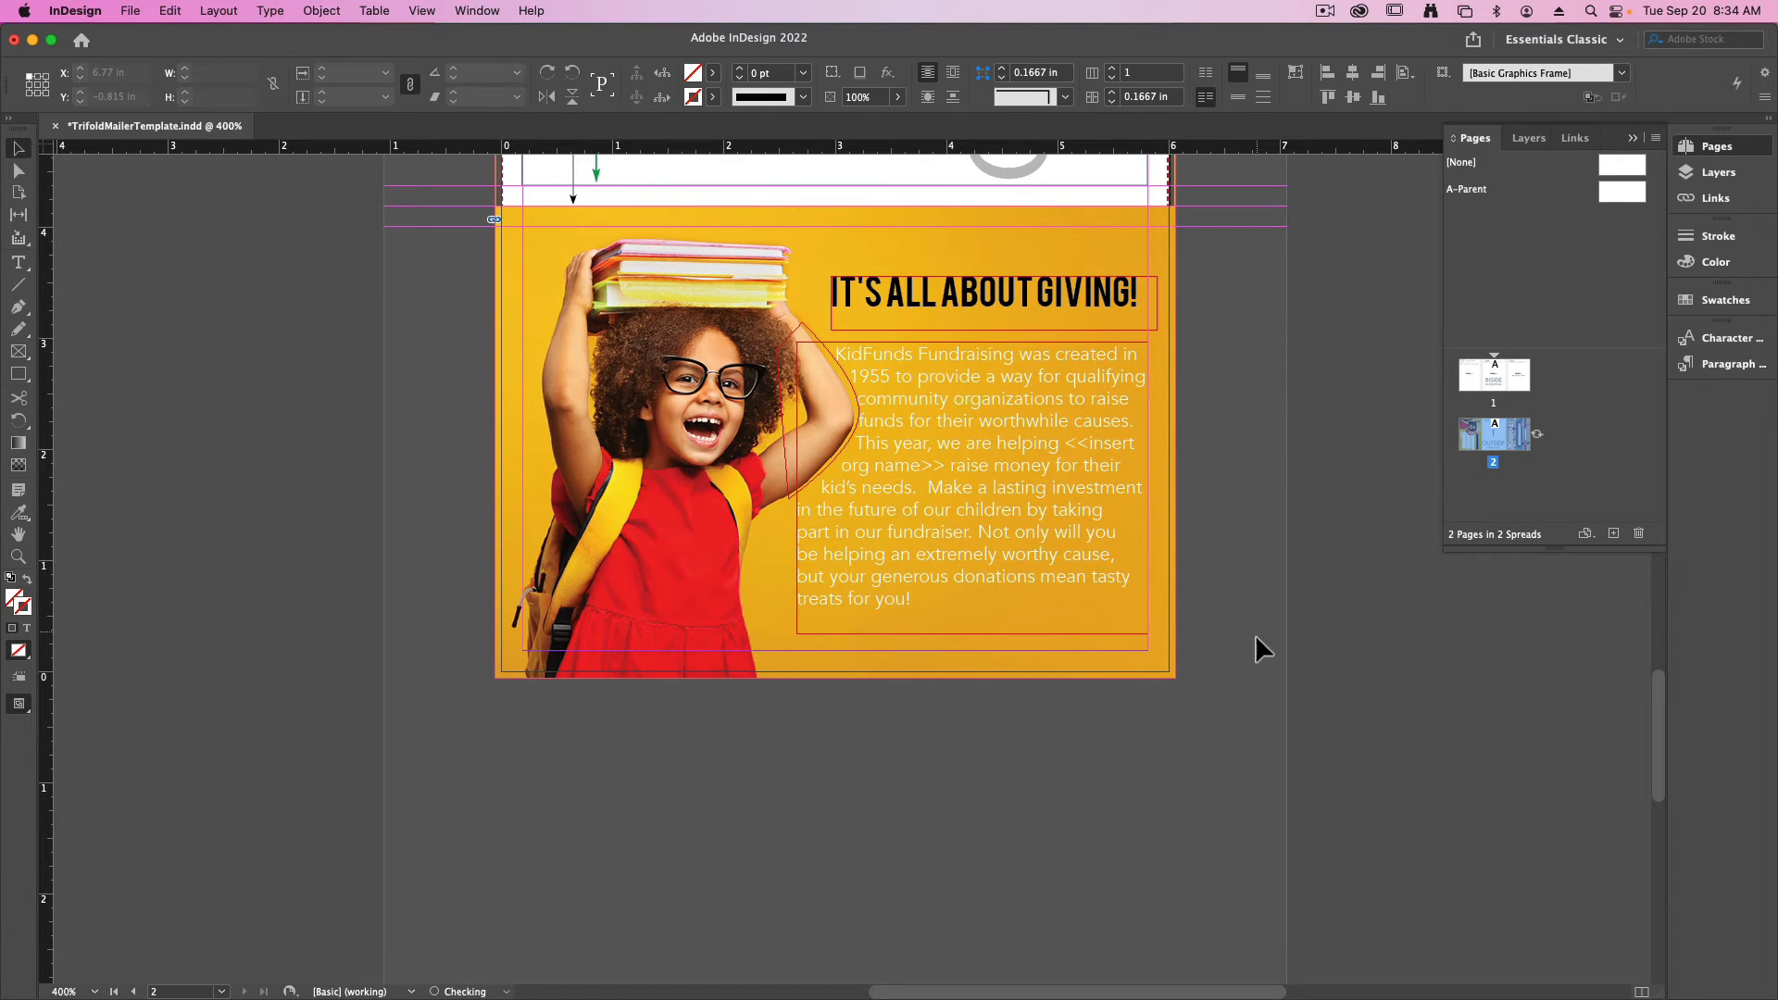
key(w)
key(w)
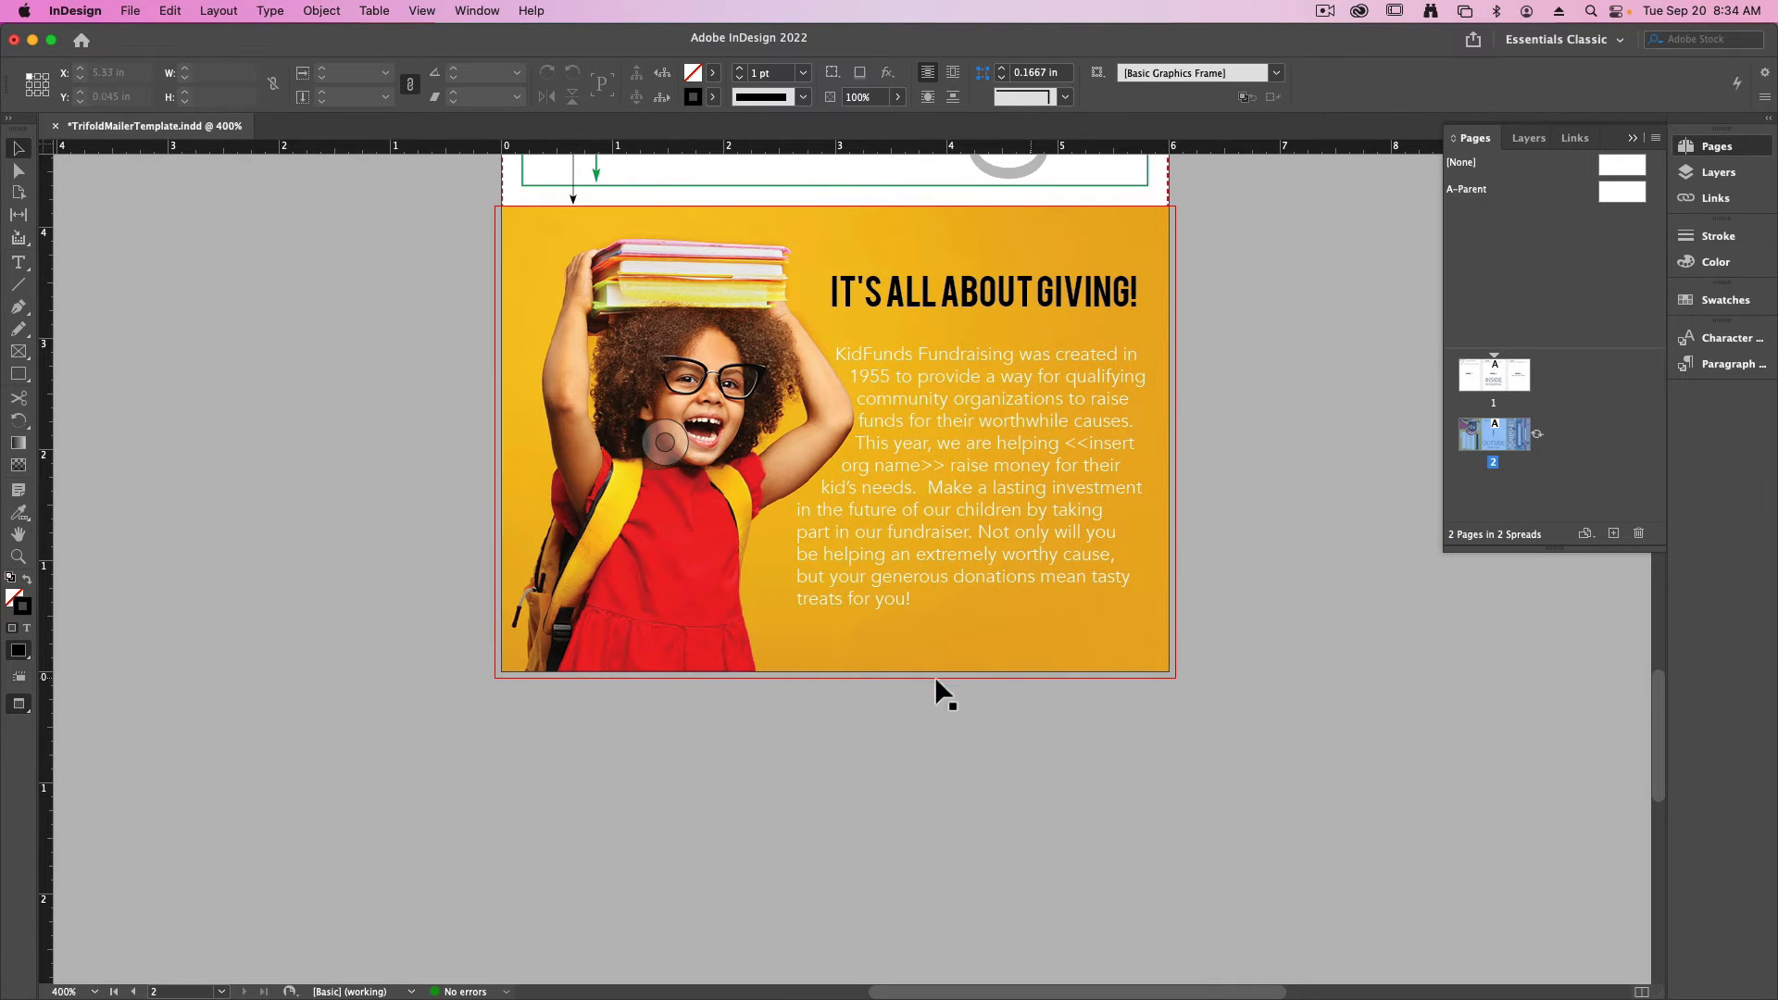
click(1218, 643)
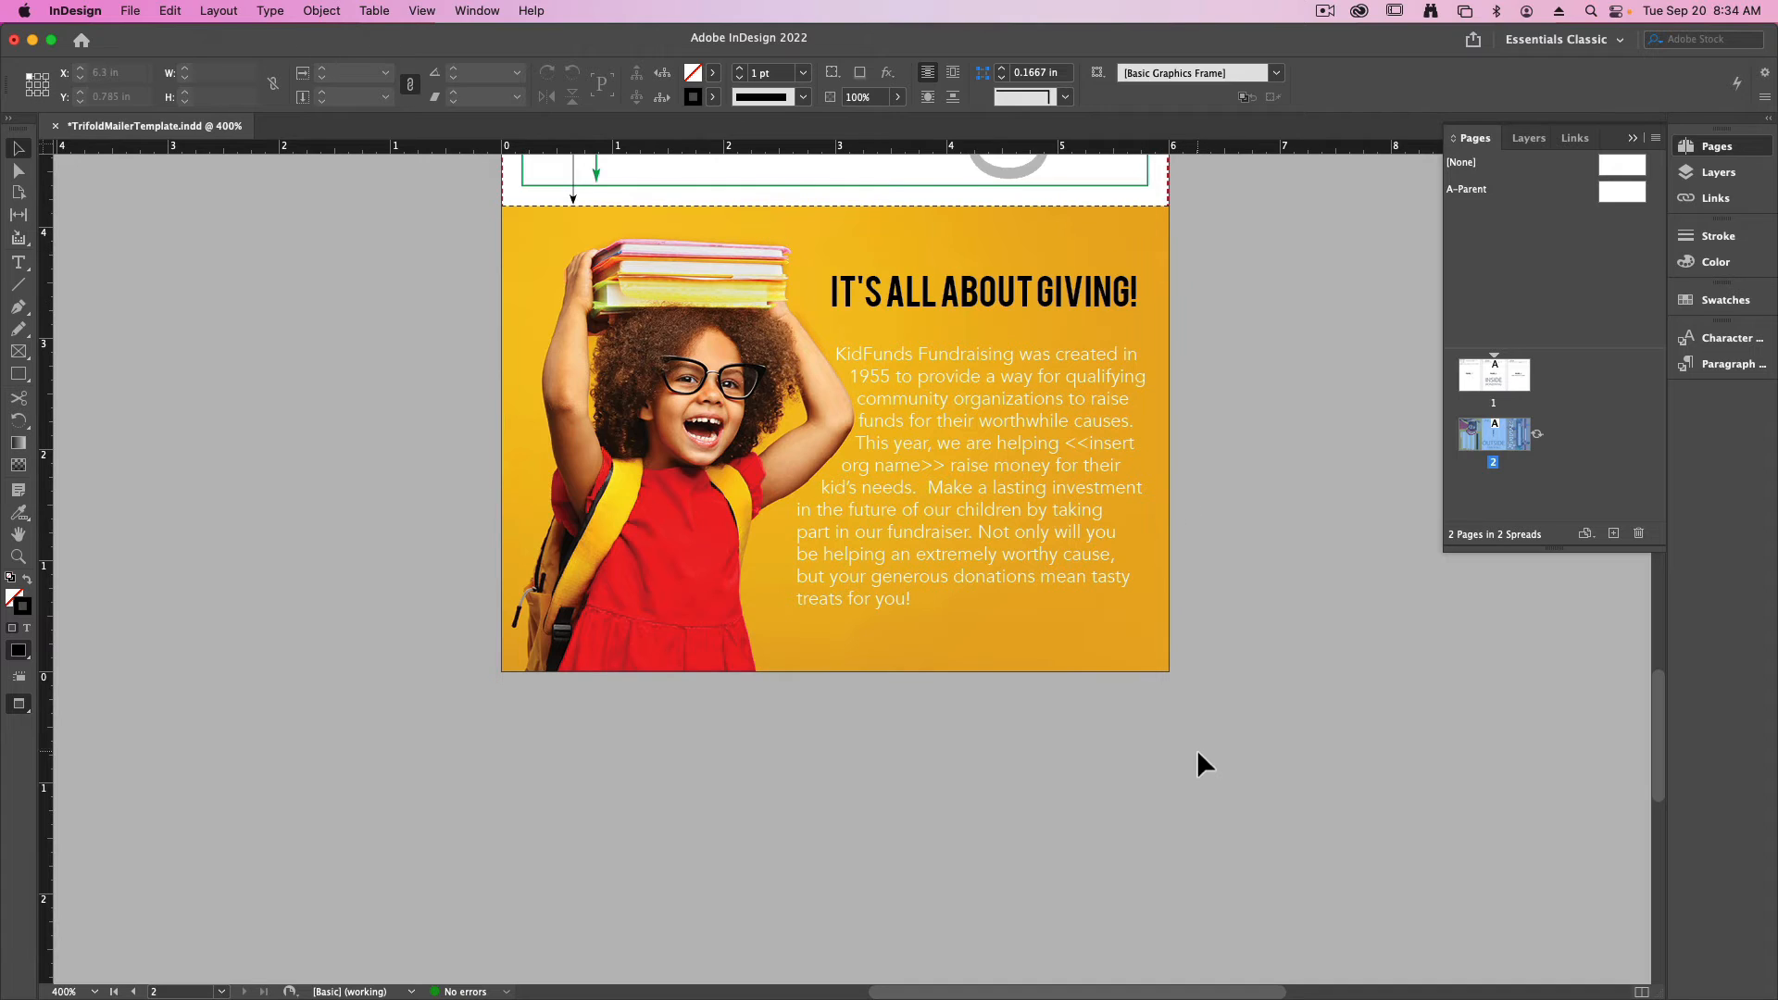
- Color the "It's all about giving!" headline with the Muted_Theme slate swatch C=74 M=54 Y=42
key(t)
triple_click(980, 298)
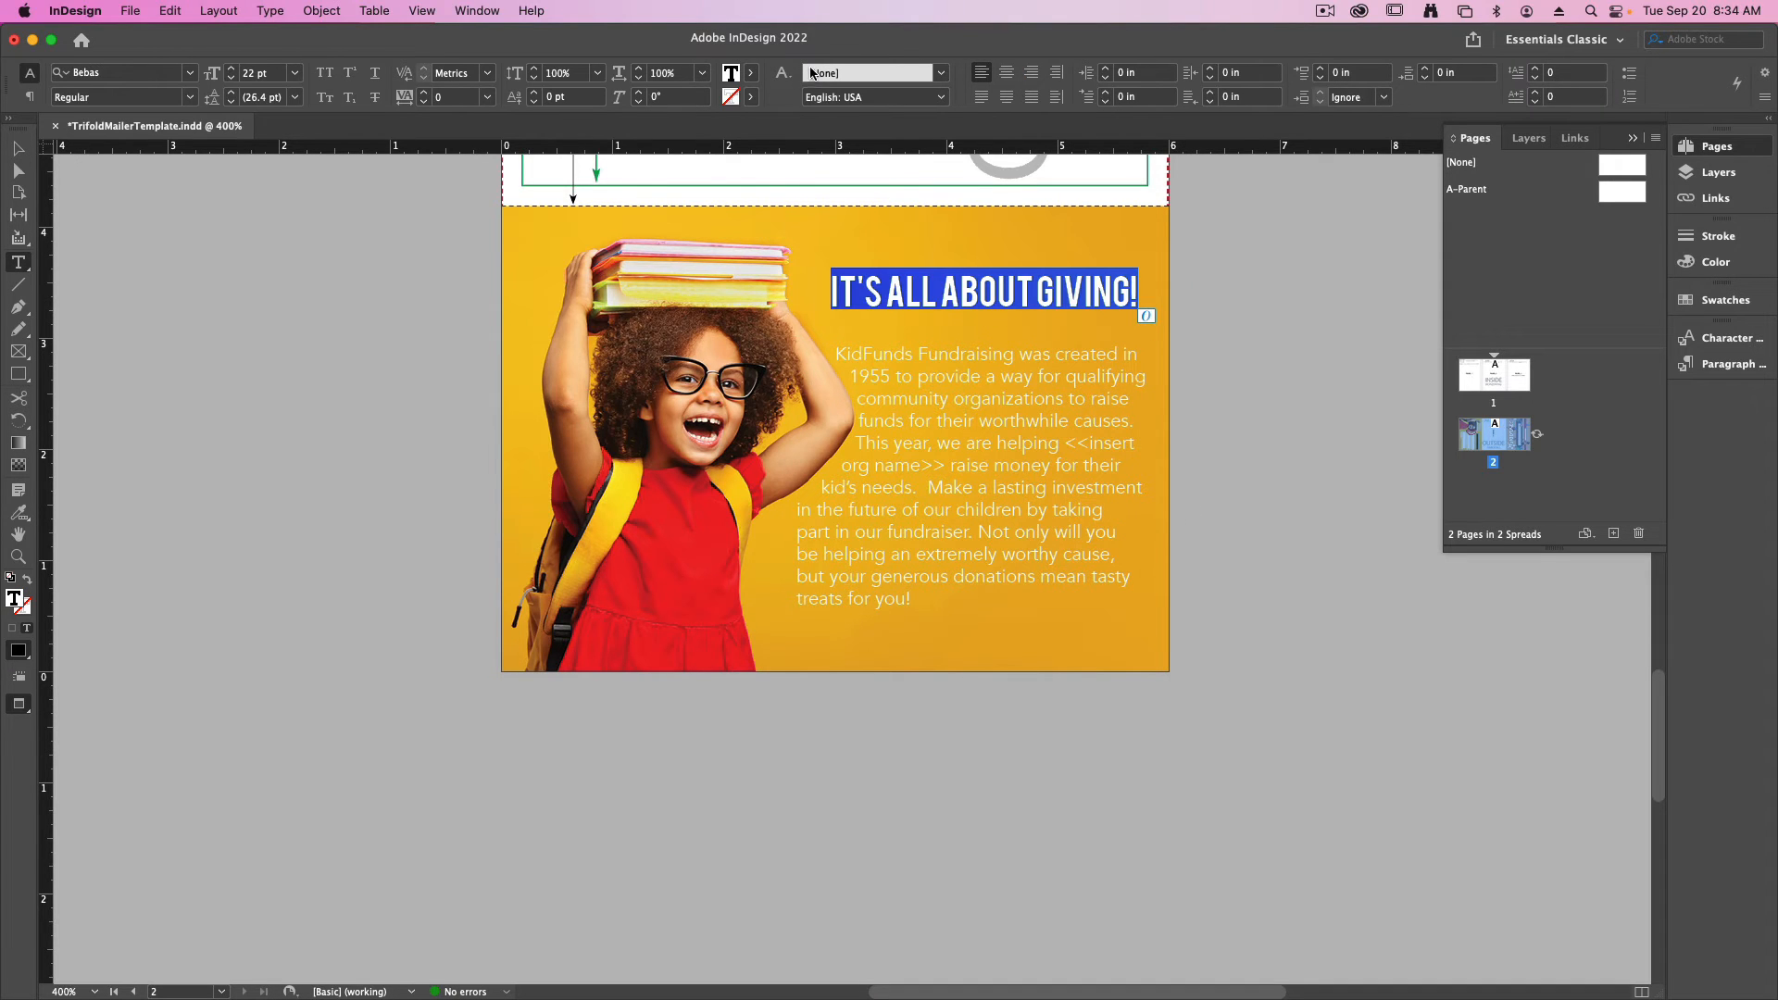
click(751, 73)
scroll(592, 270, down, 5)
click(552, 293)
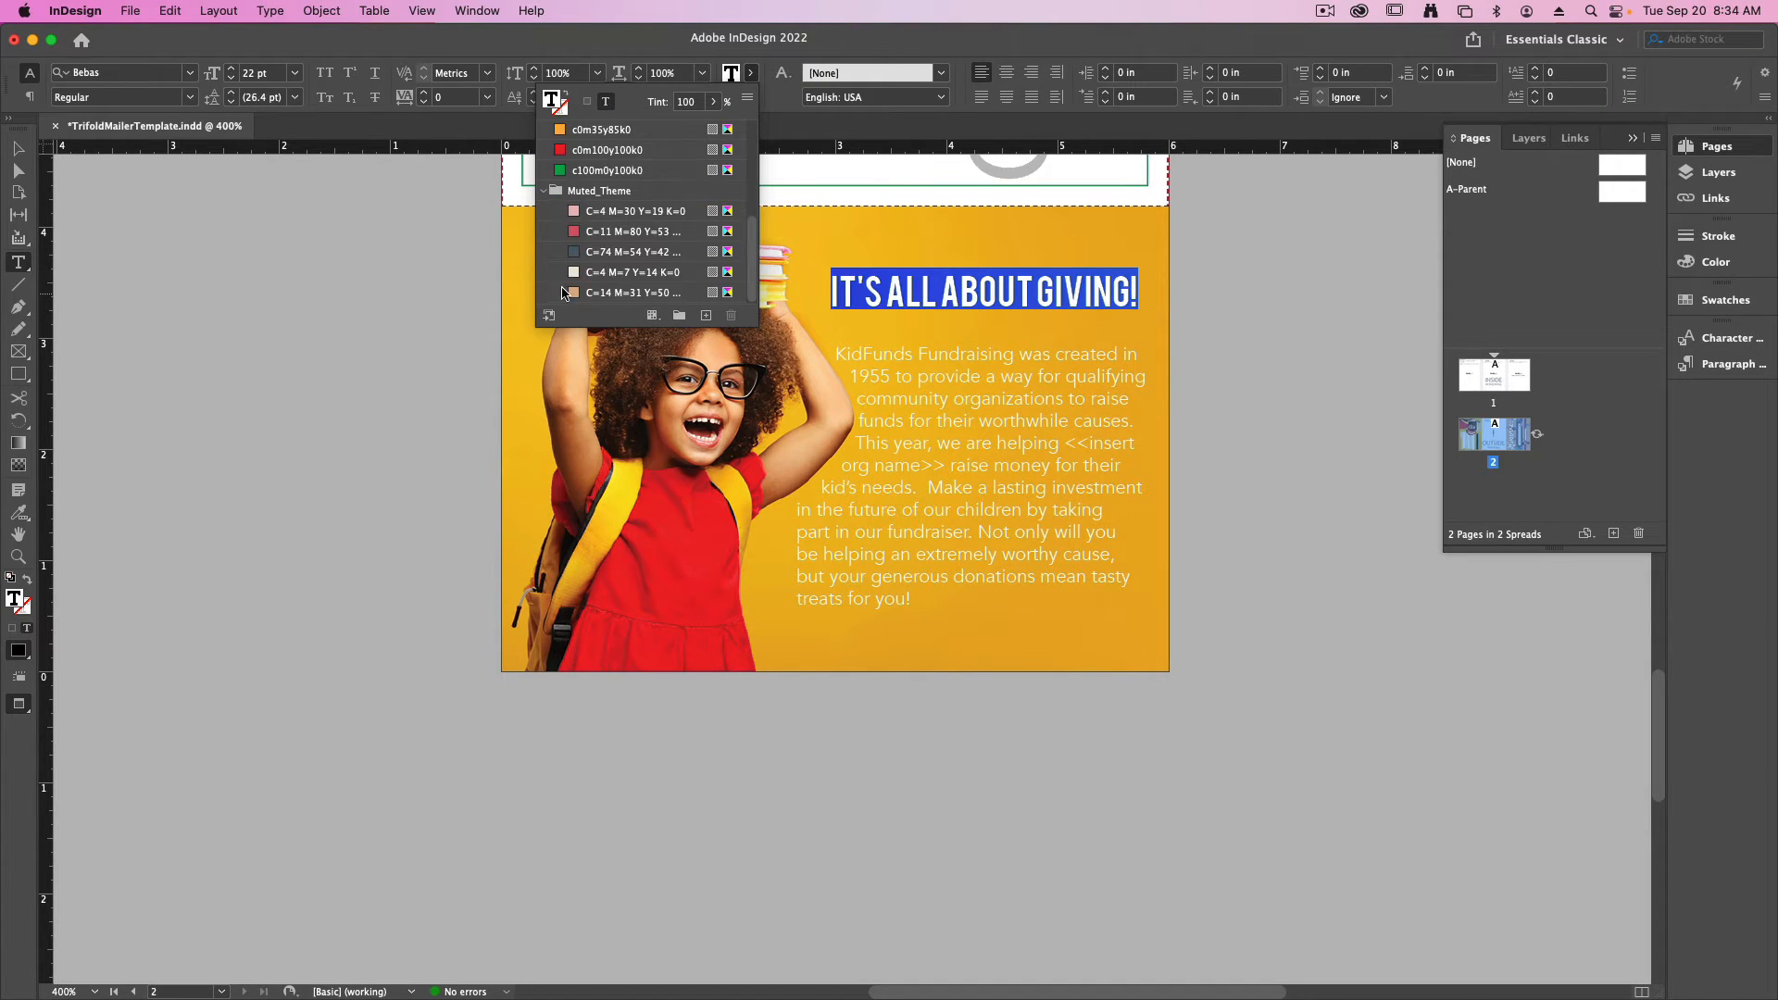
click(604, 255)
click(1035, 316)
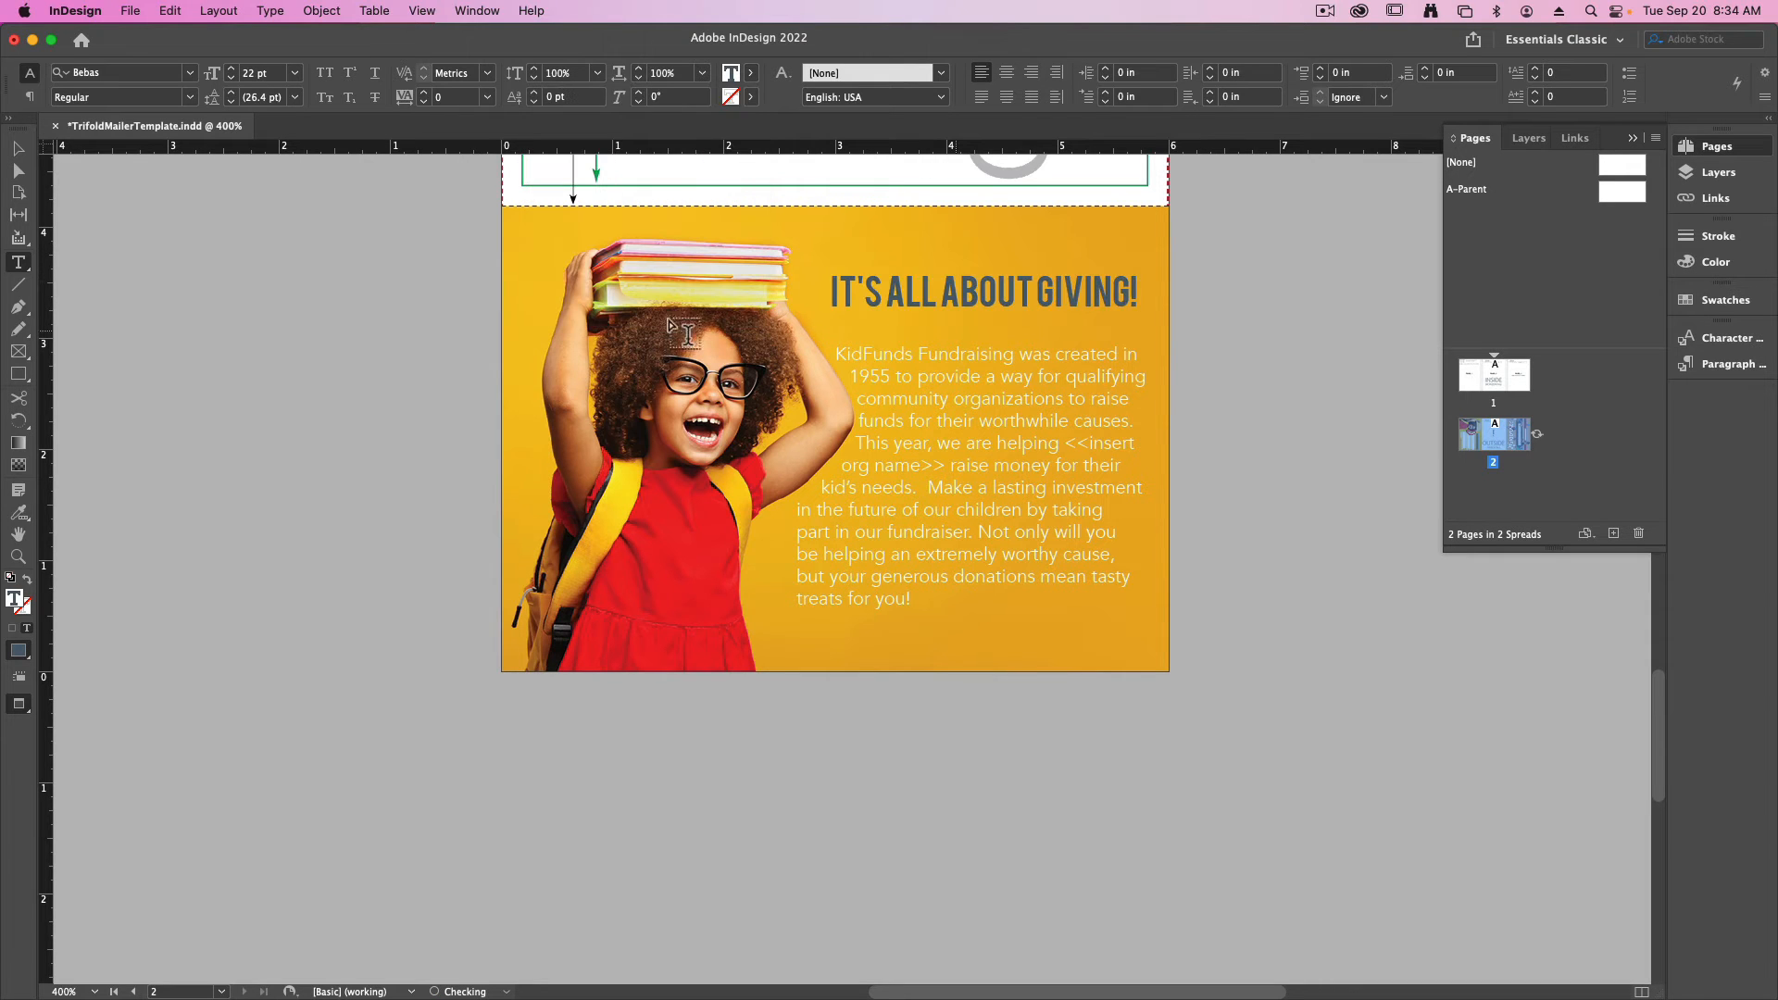
- Lower the headline frame and nudge it slightly left so it sits just above the body copy
click(18, 149)
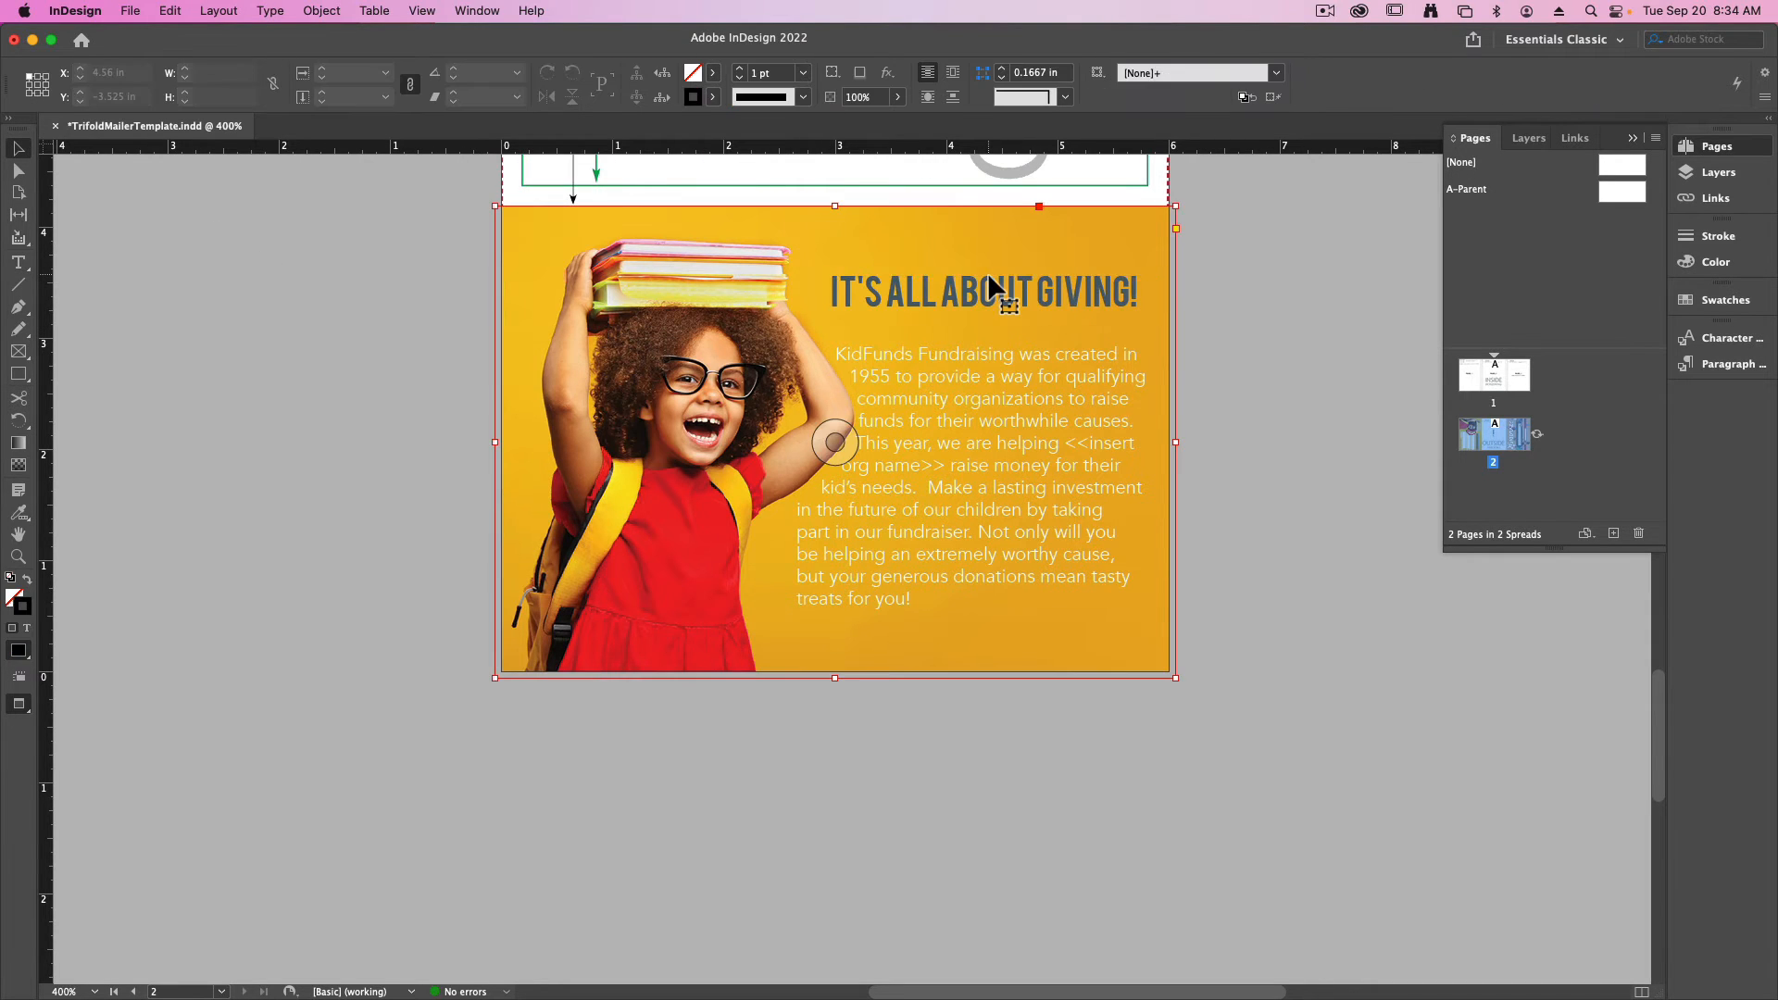
click(1013, 295)
key(shift+Down)
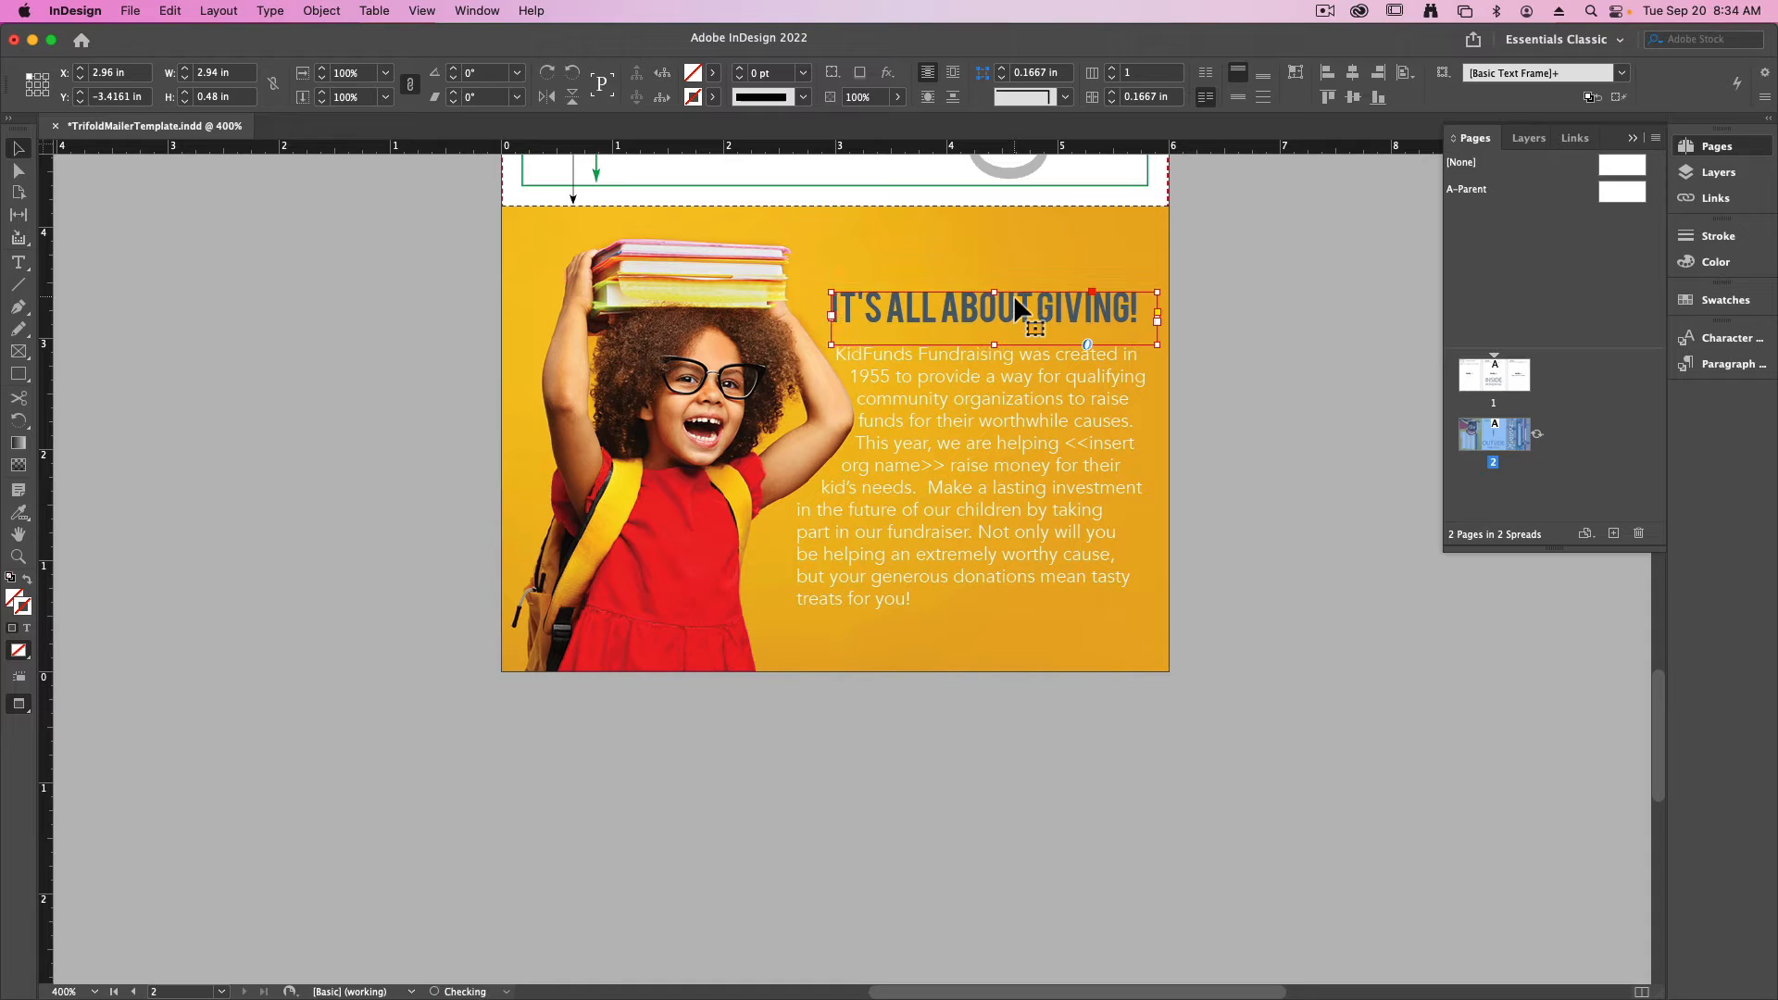
key(Left)
key(Left)
key(Left)
key(Down)
key(Down)
key(Down)
click(1235, 505)
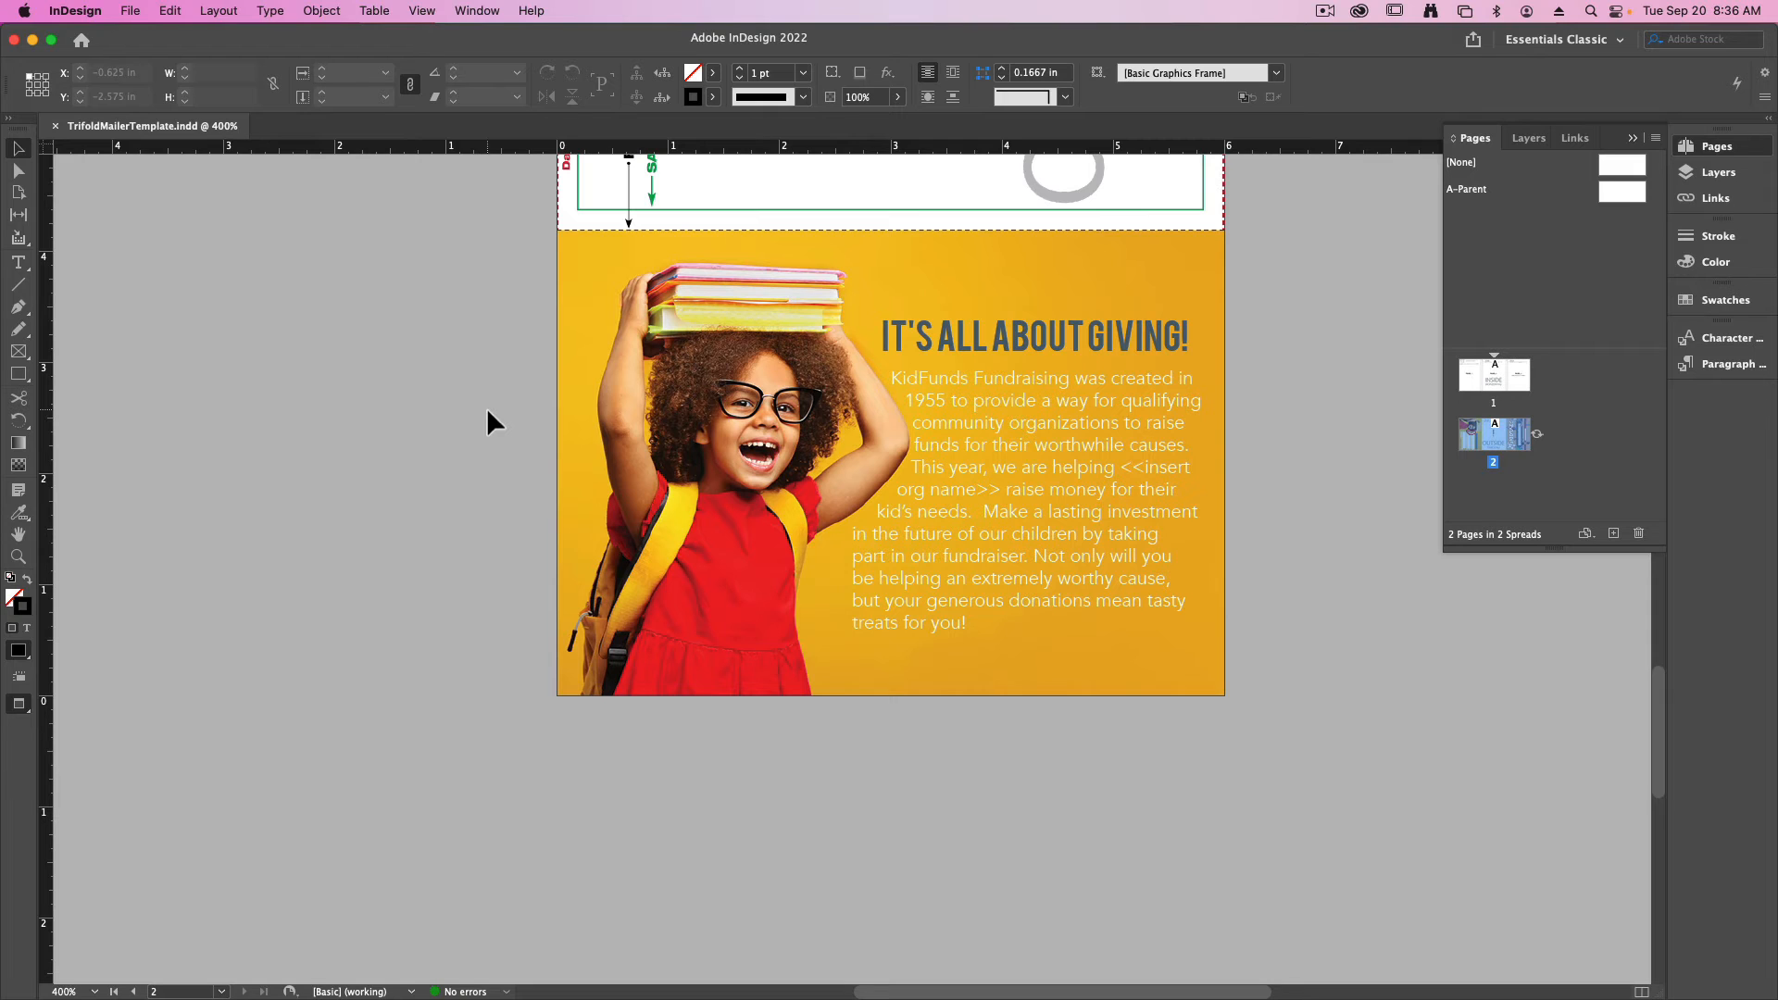
- Switch to the CatalogText document in Word, copy the KidFunds of Pennsylvania address block, and return to the InDesign mailer
scroll(524, 385, up, 6)
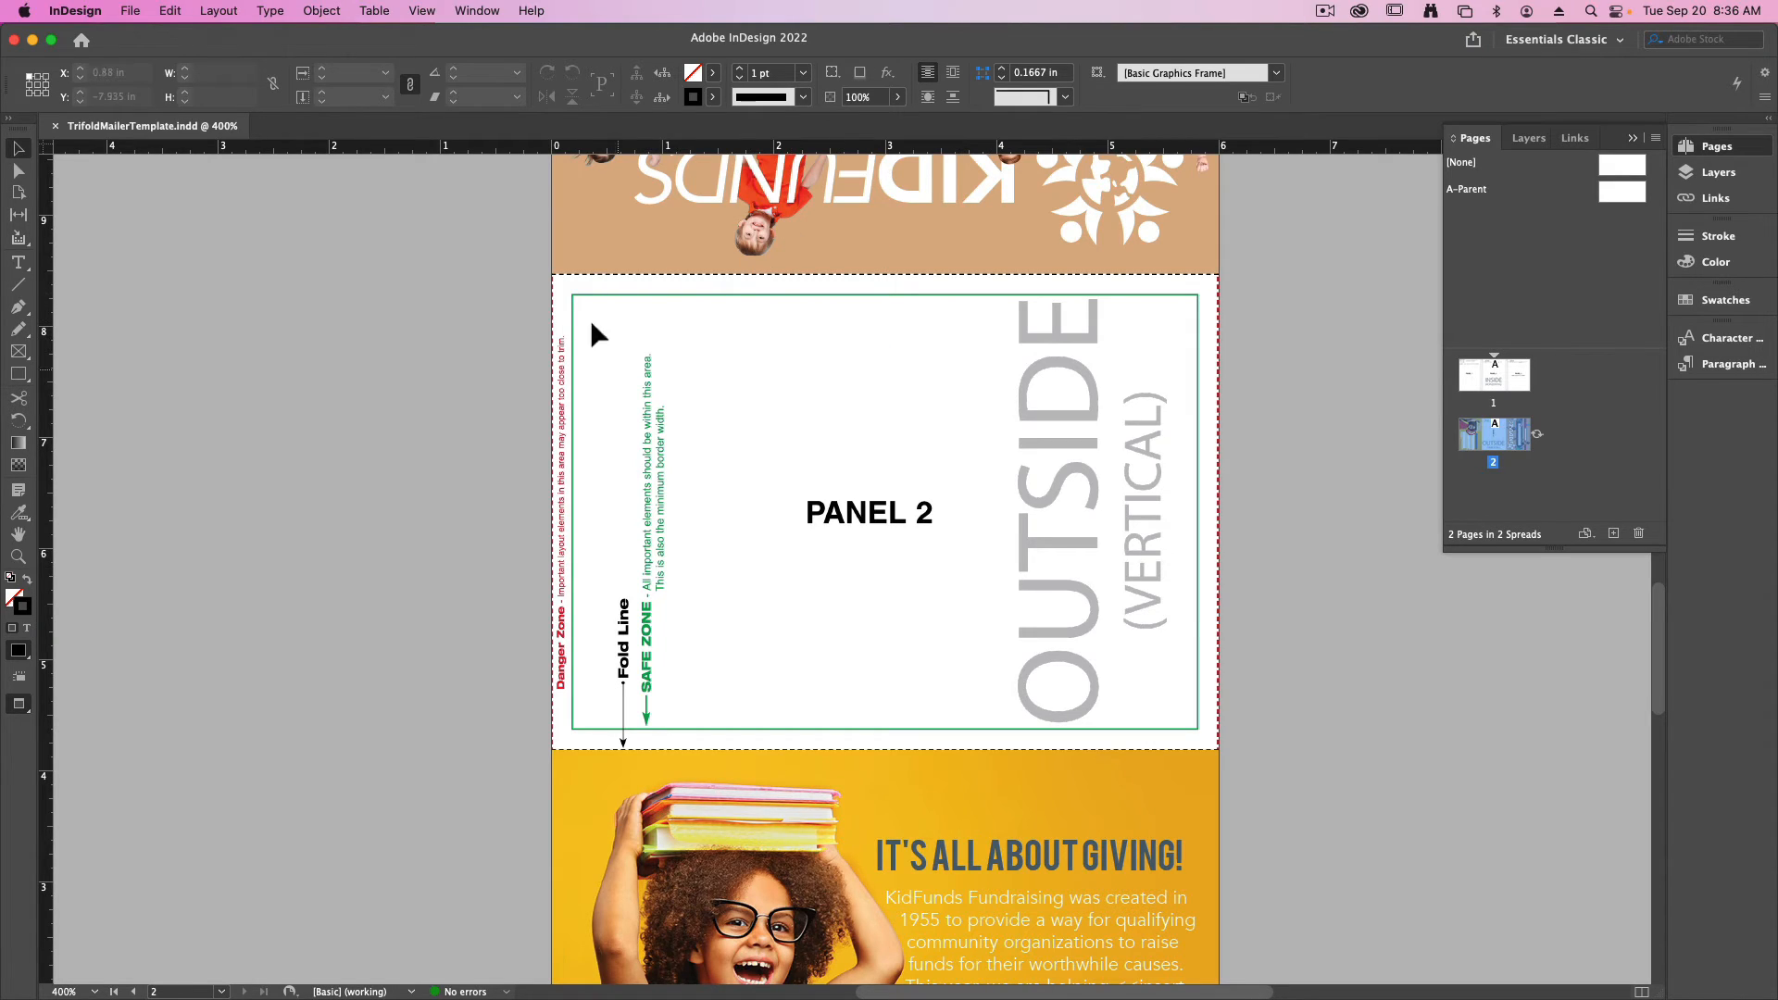
key(ctrl+Up)
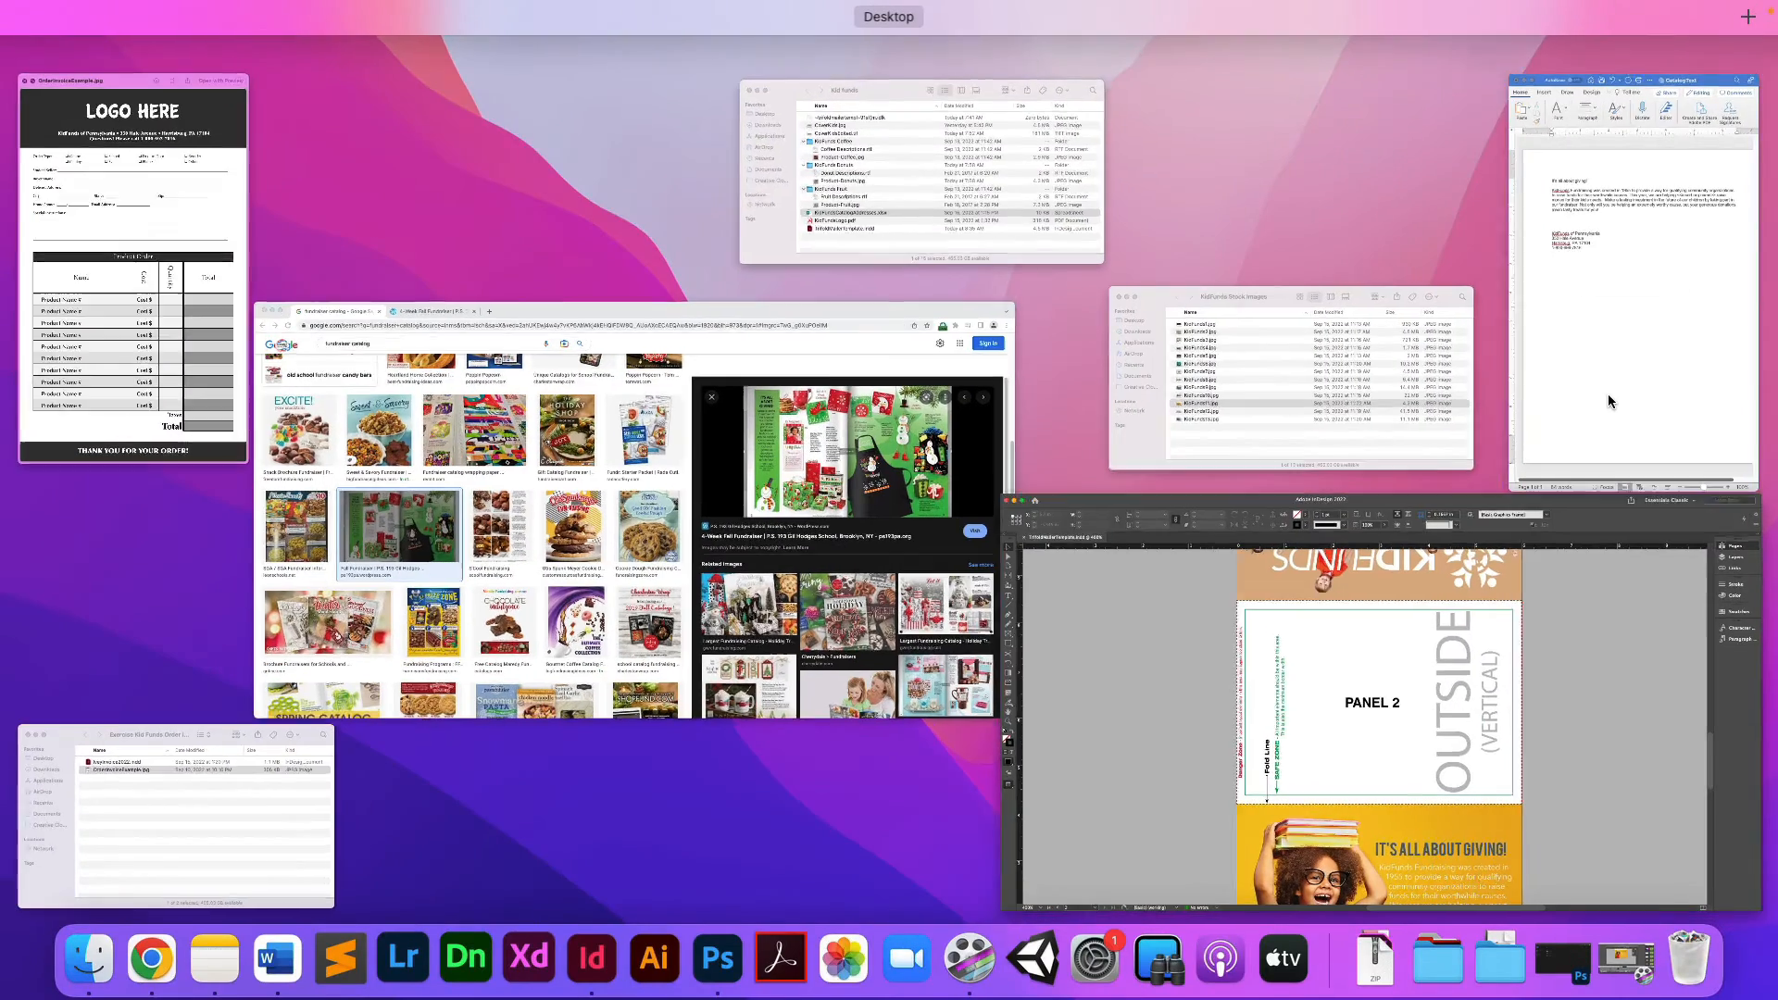
click(1608, 392)
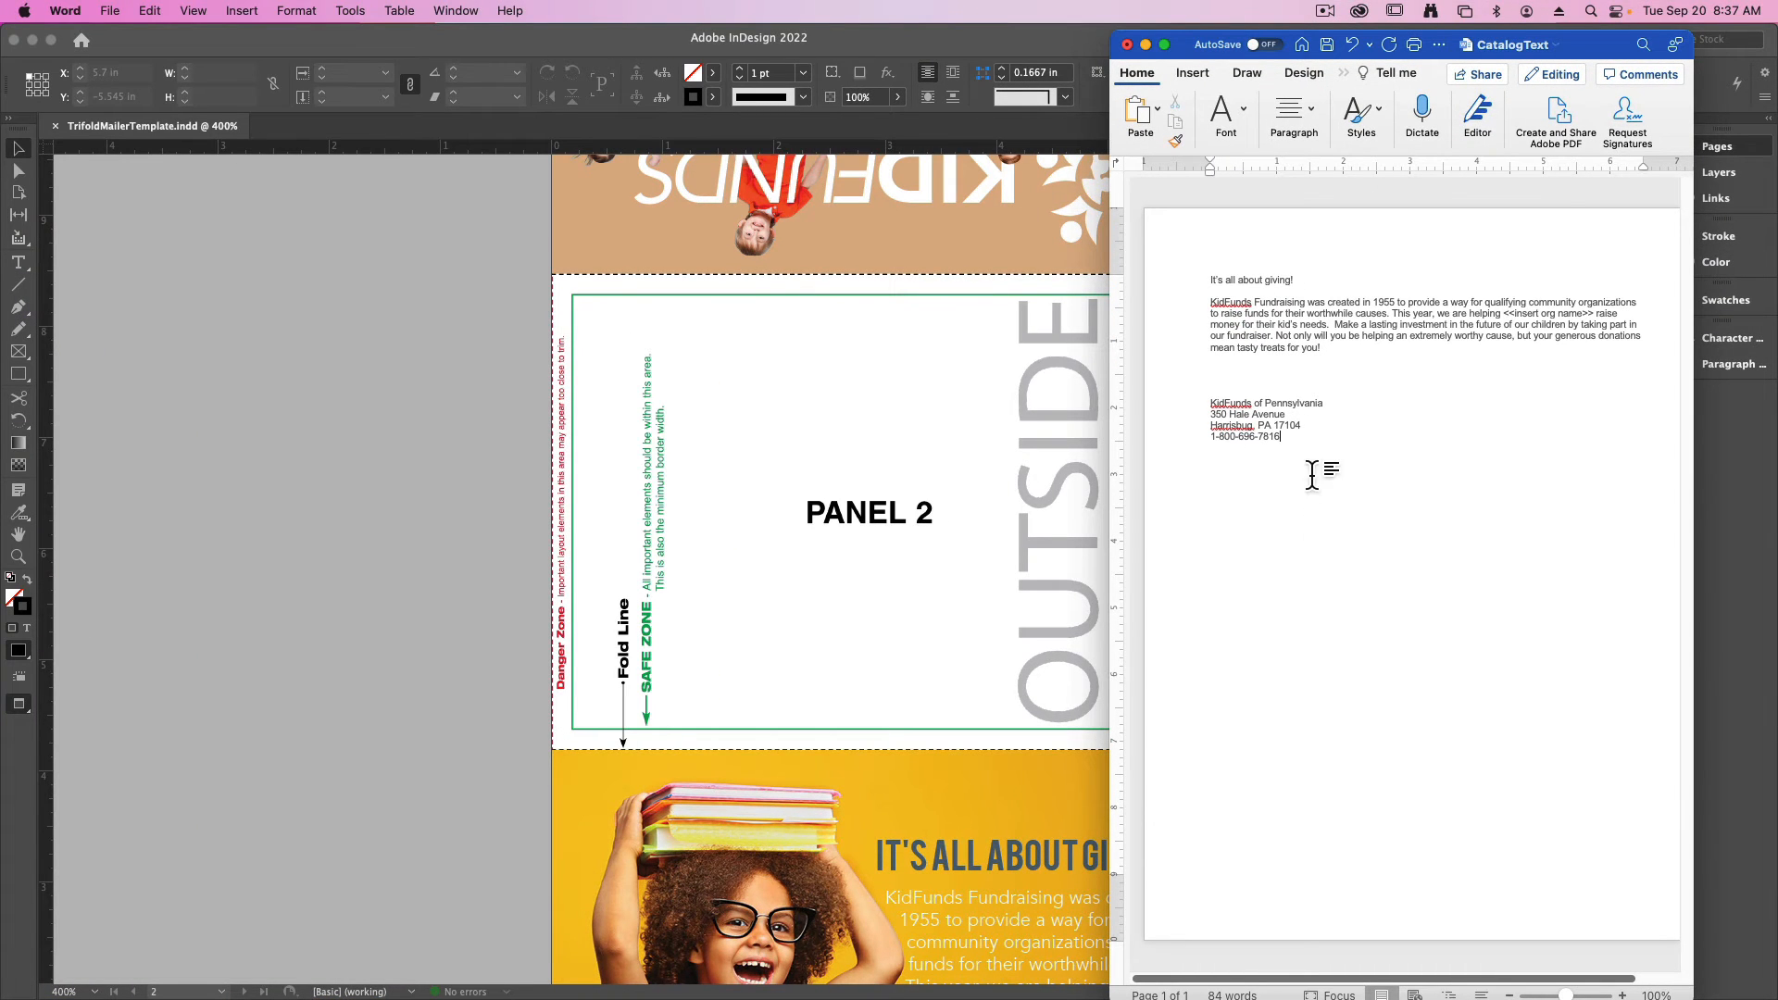
drag(1295, 436, 1166, 400)
key(super+c)
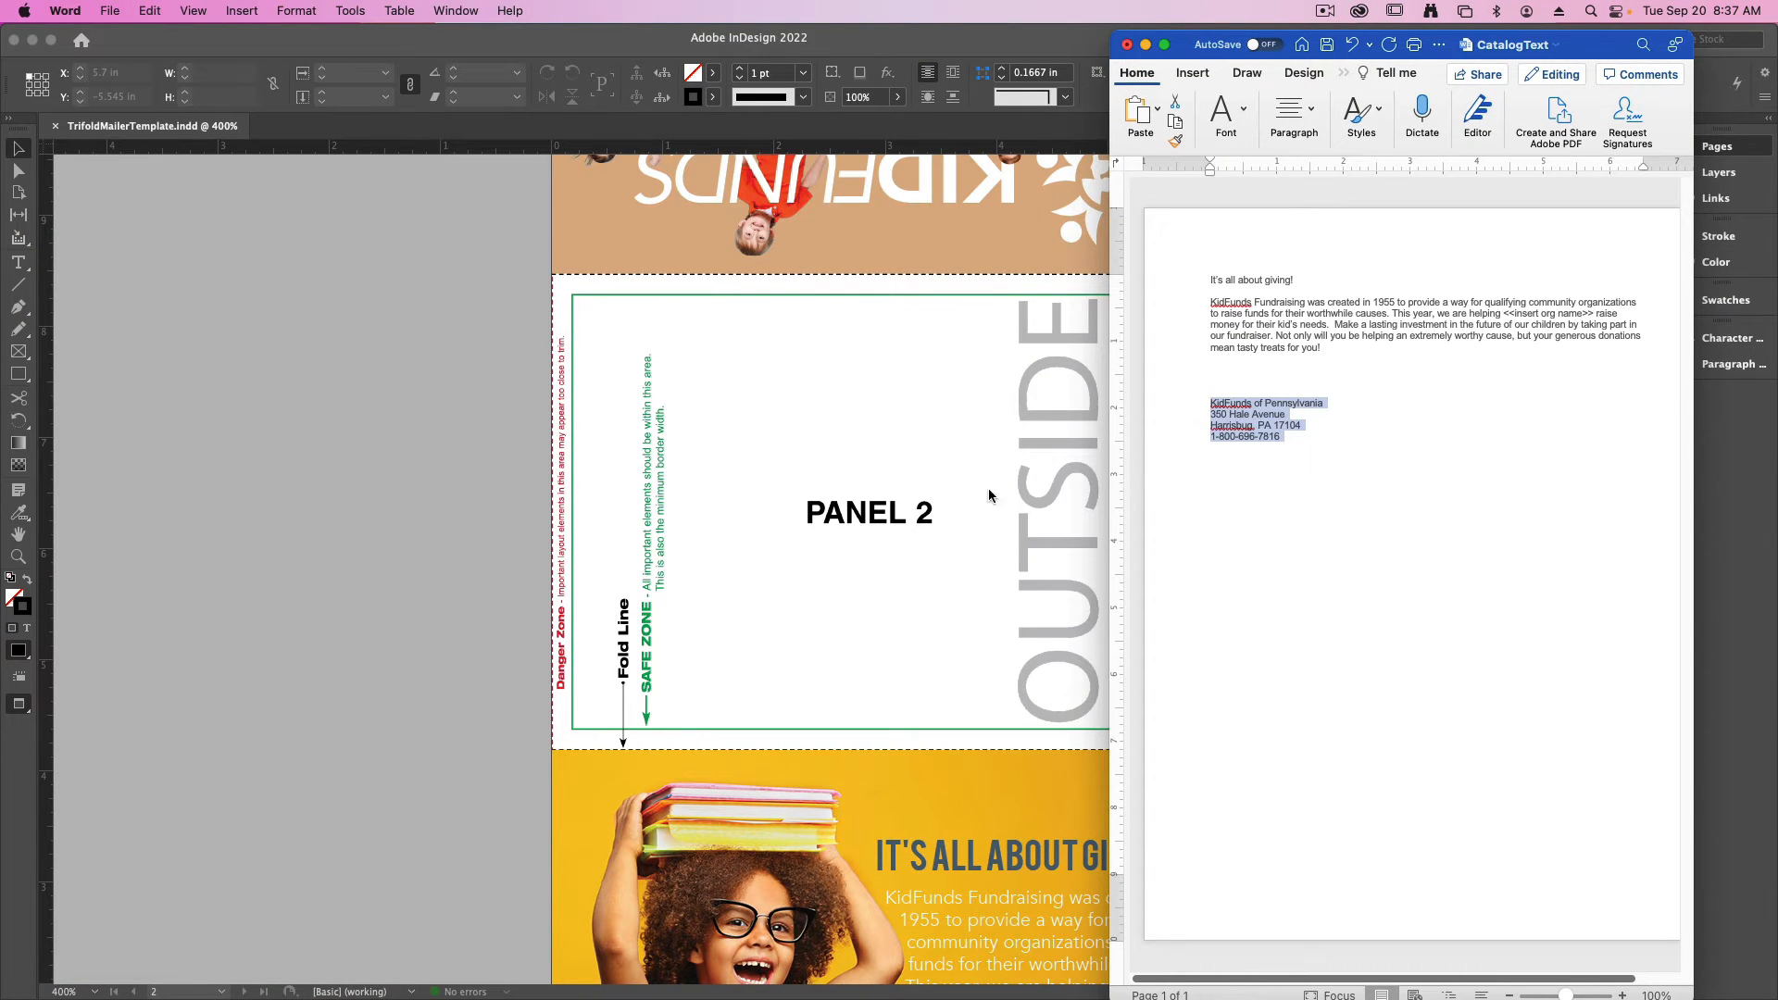
click(797, 439)
- Show the guides and frame edges, and draw a text frame about 2.5 in wide by 1.4 in high on Panel 2
key(super+equal)
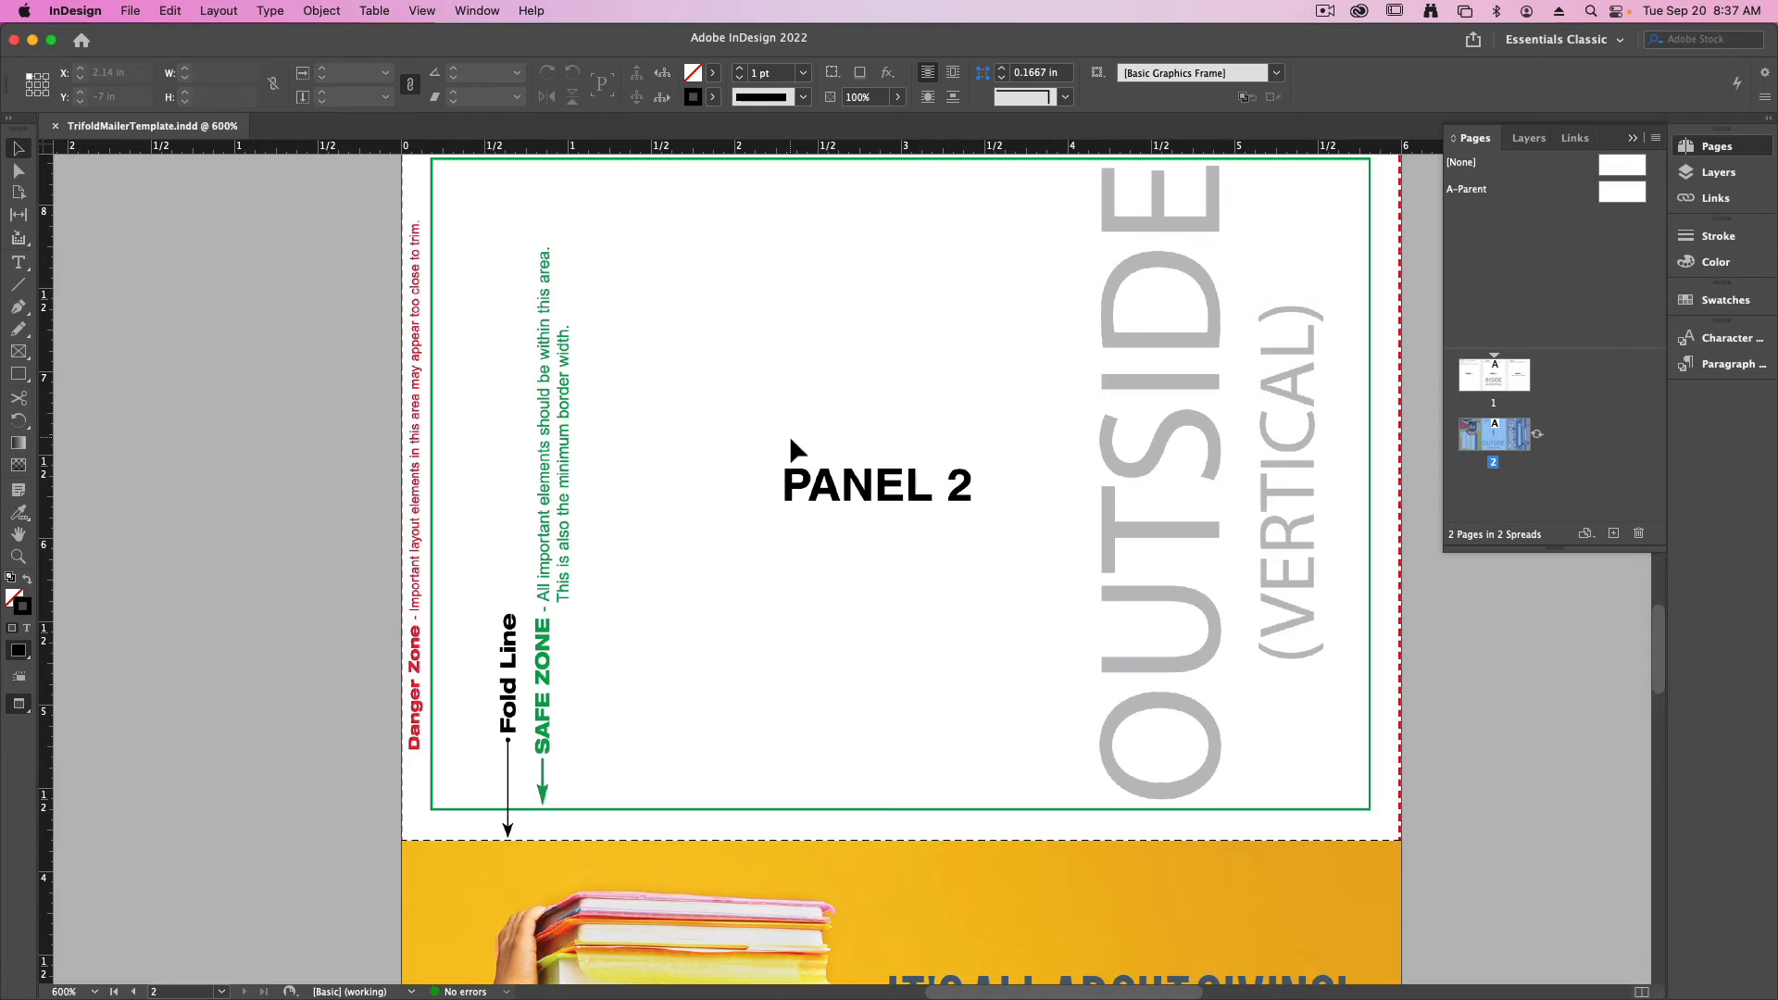
key(w)
drag(624, 386, 752, 538)
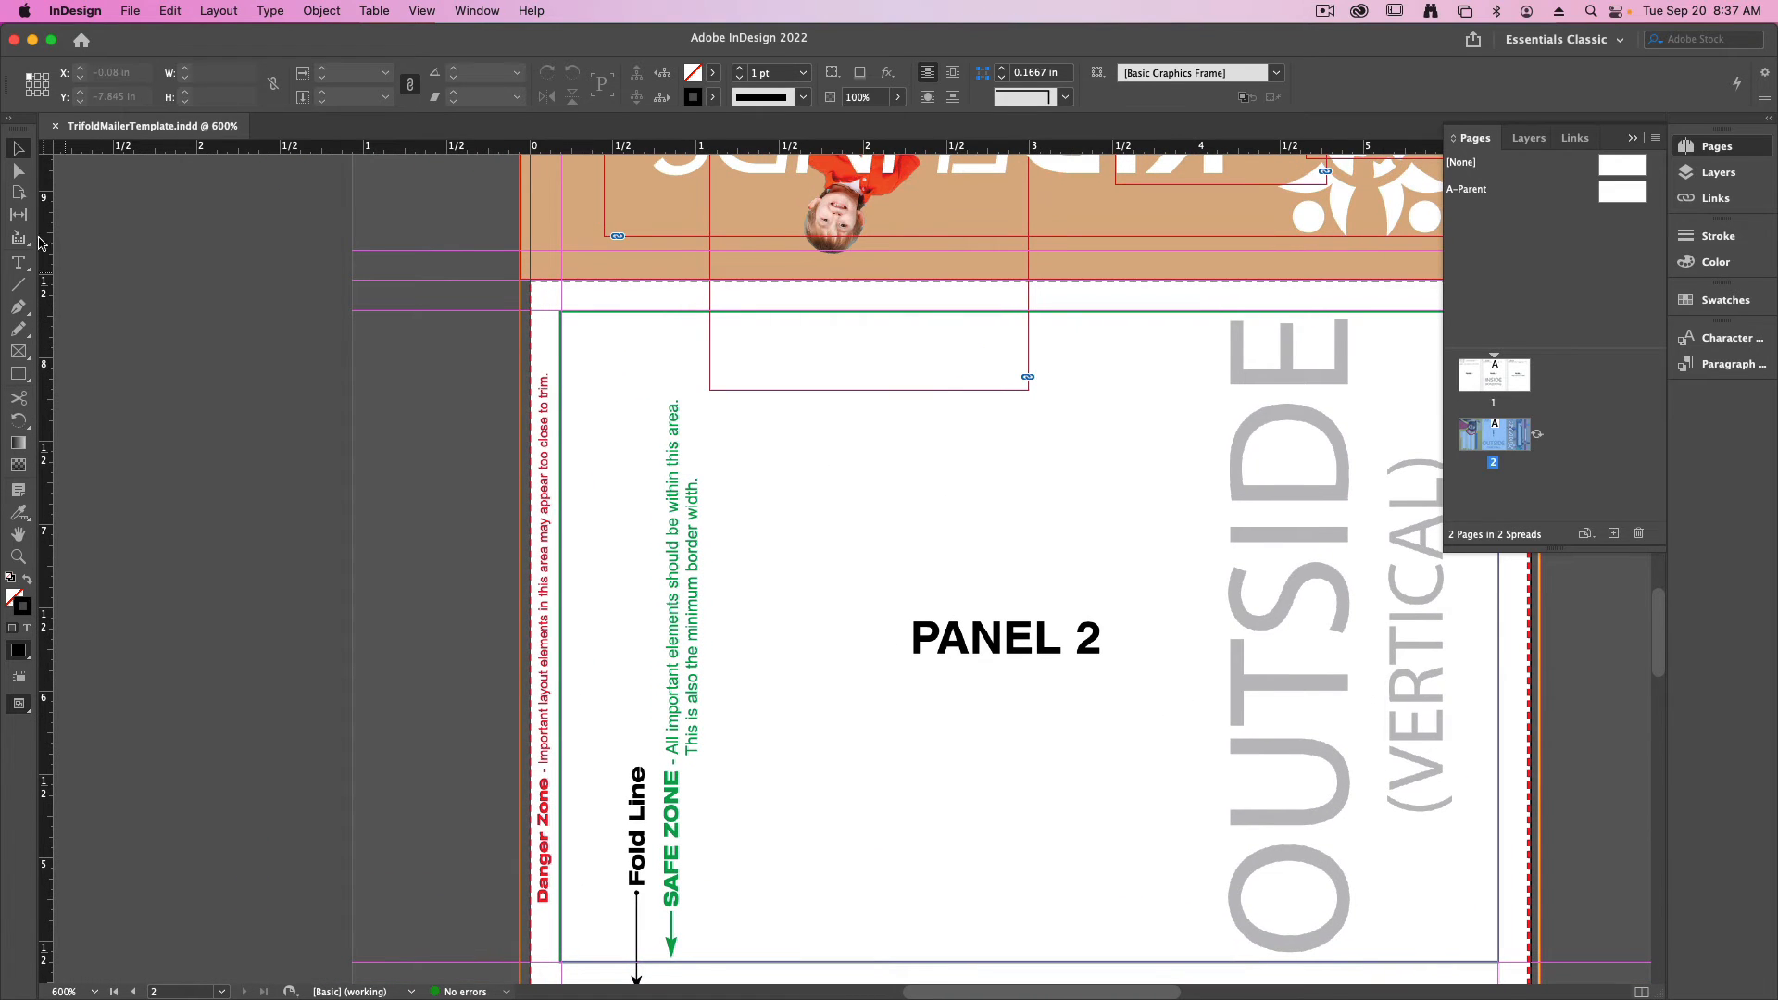
click(18, 262)
drag(630, 455, 1045, 691)
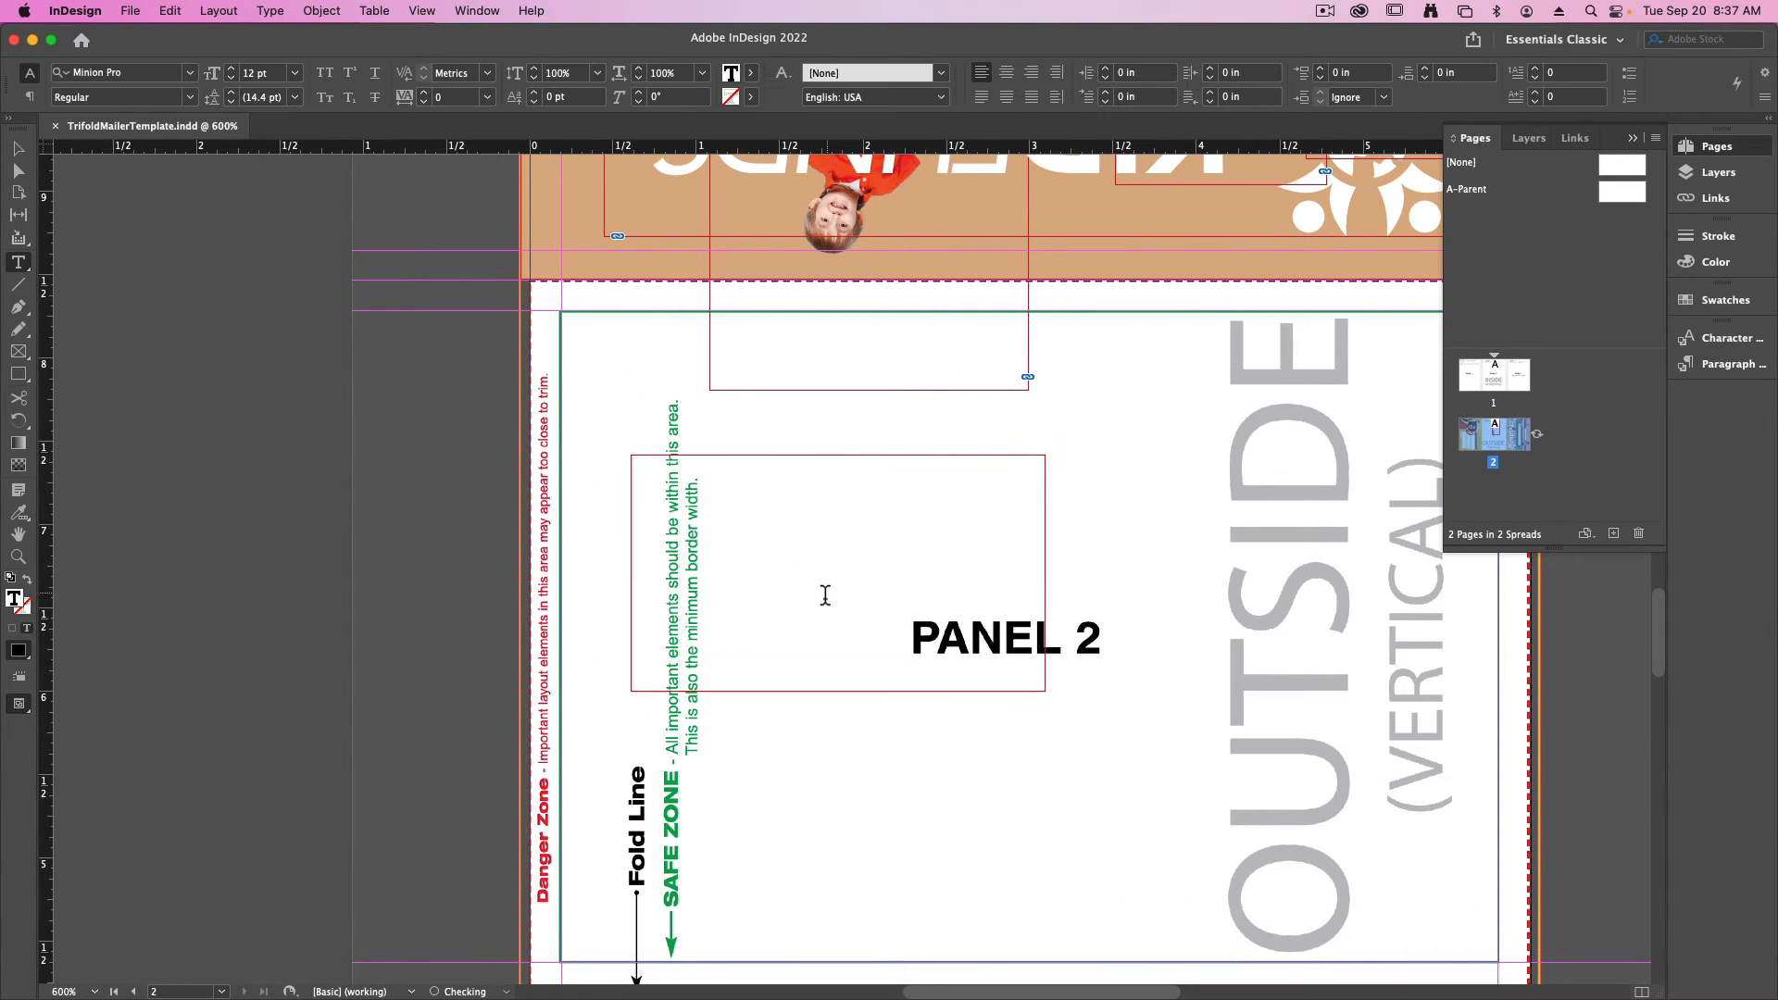
- Paste the copied address block into the Panel 2 text frame and shorten the overlapping photo frame of the boy in red to the fold
key(super+v)
key(Escape)
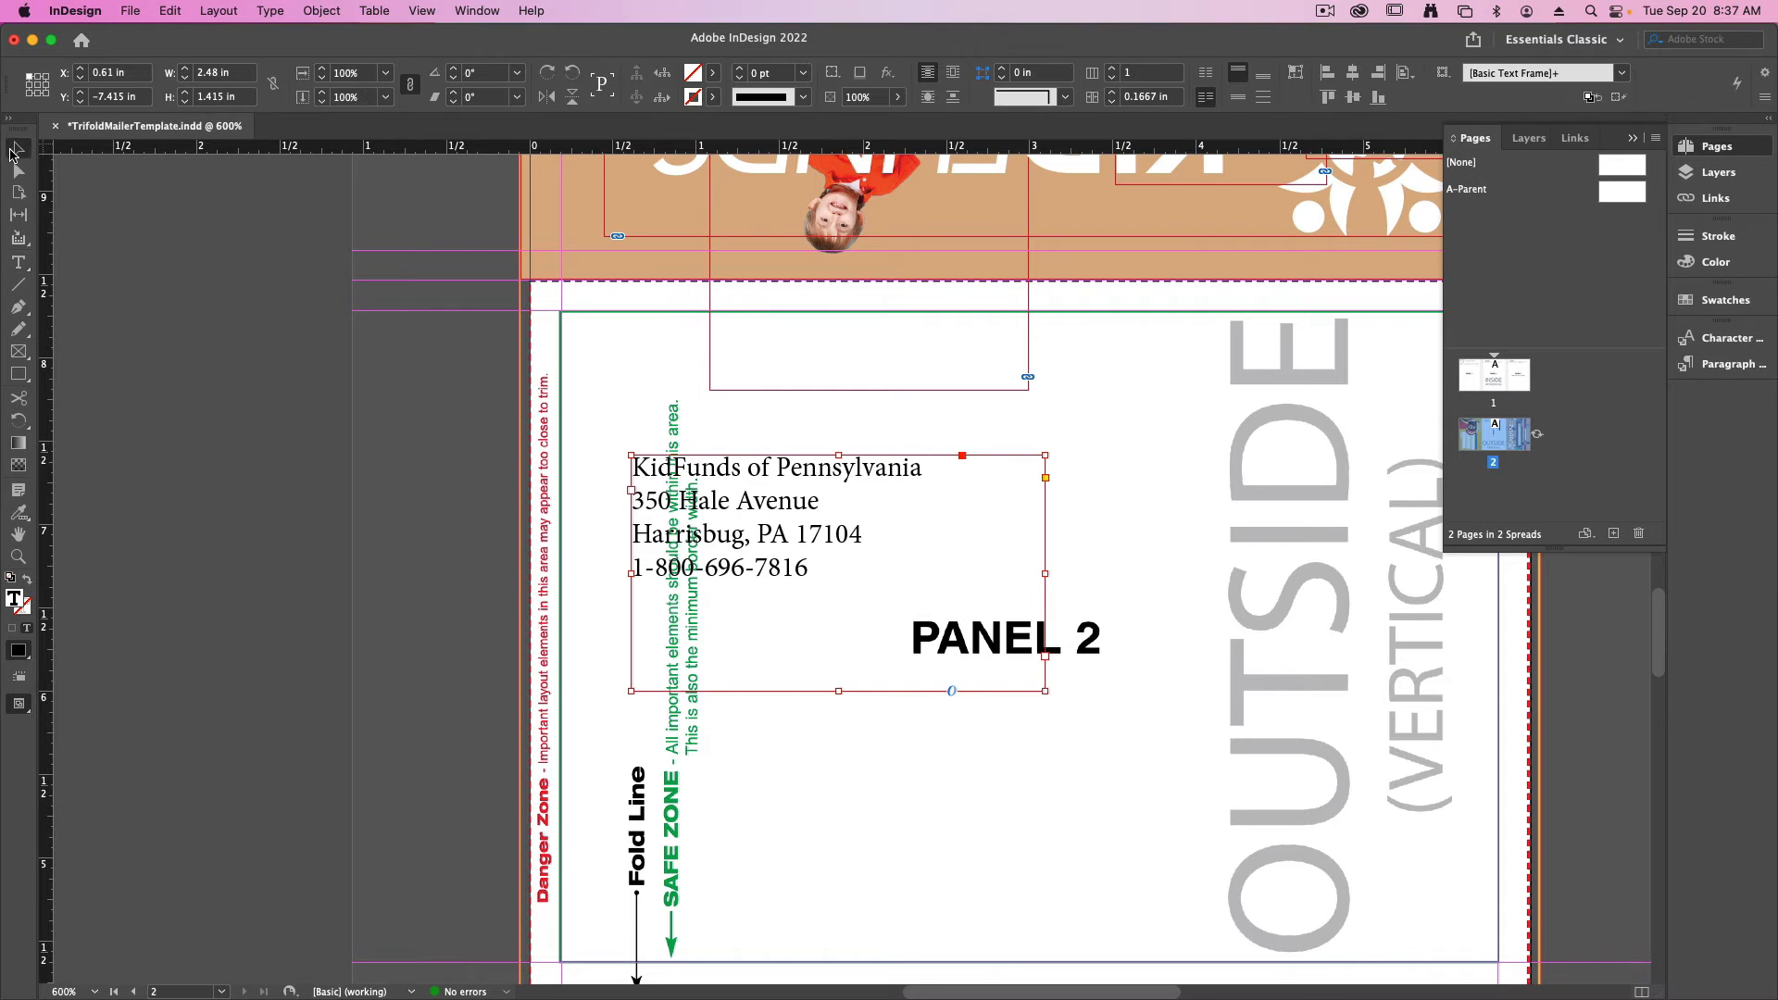
click(811, 387)
drag(872, 392, 870, 274)
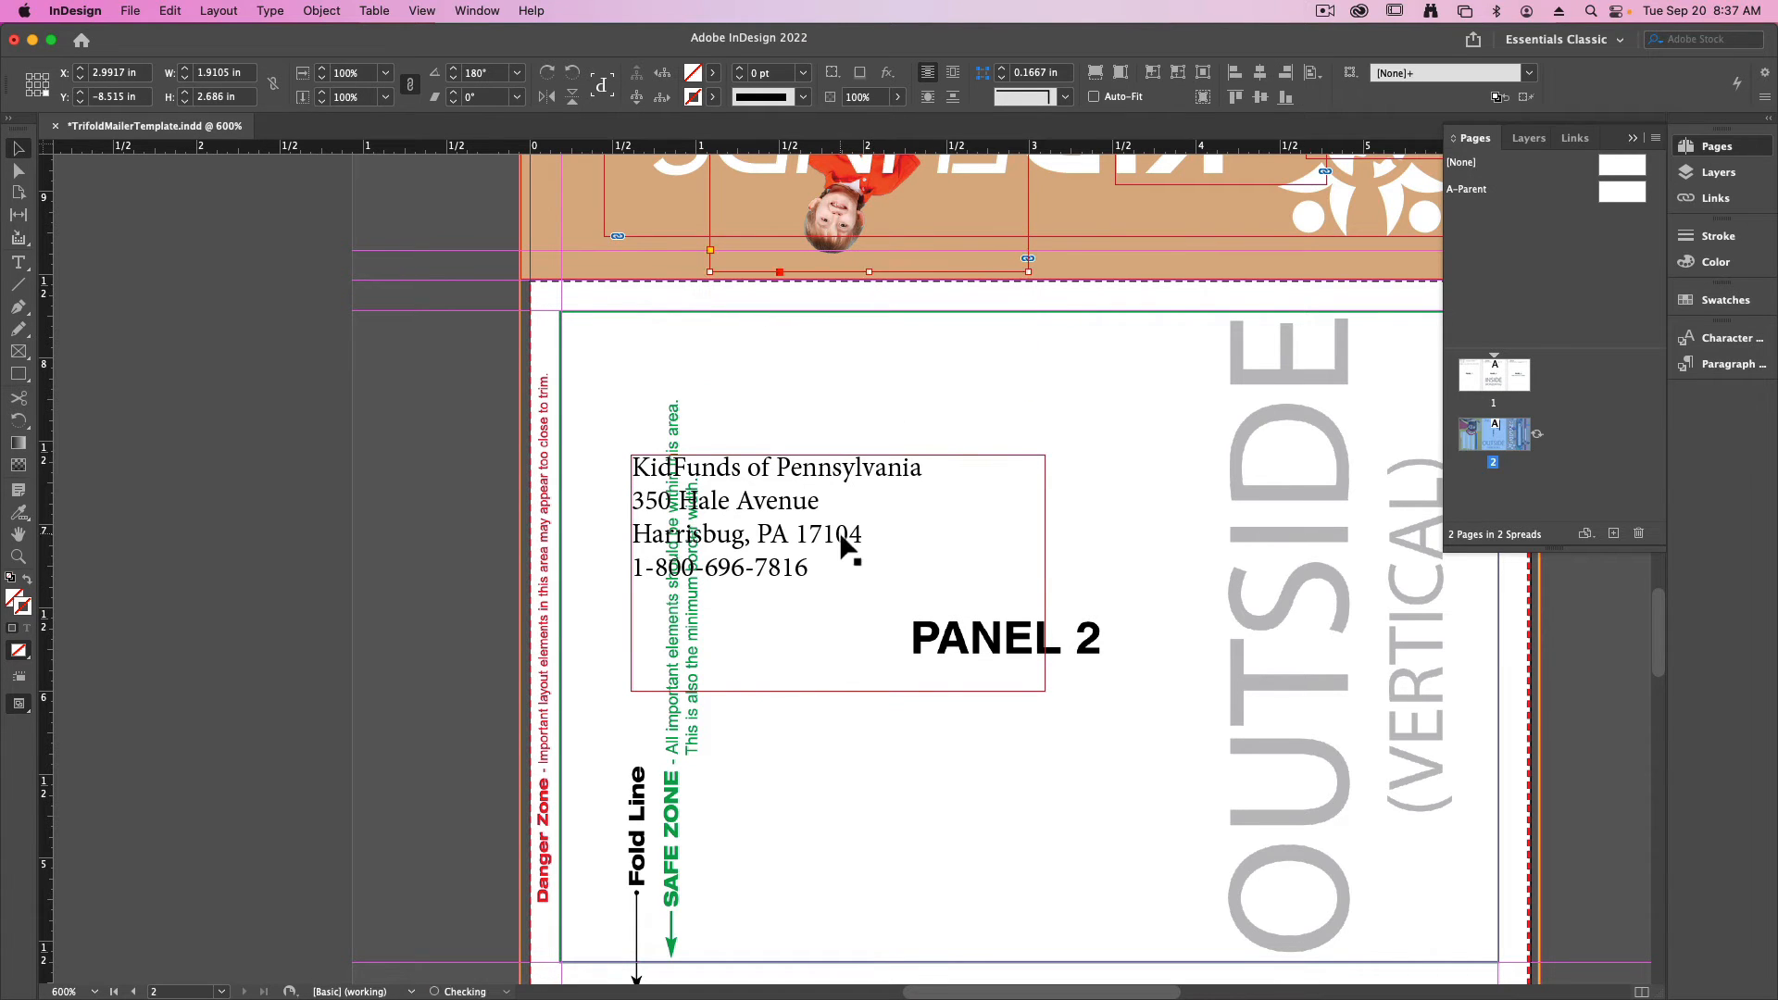
- Move the address frame to the upper-left corner of the safe zone and hide the DOCUMENT TEMPLATE layer
drag(814, 558, 747, 425)
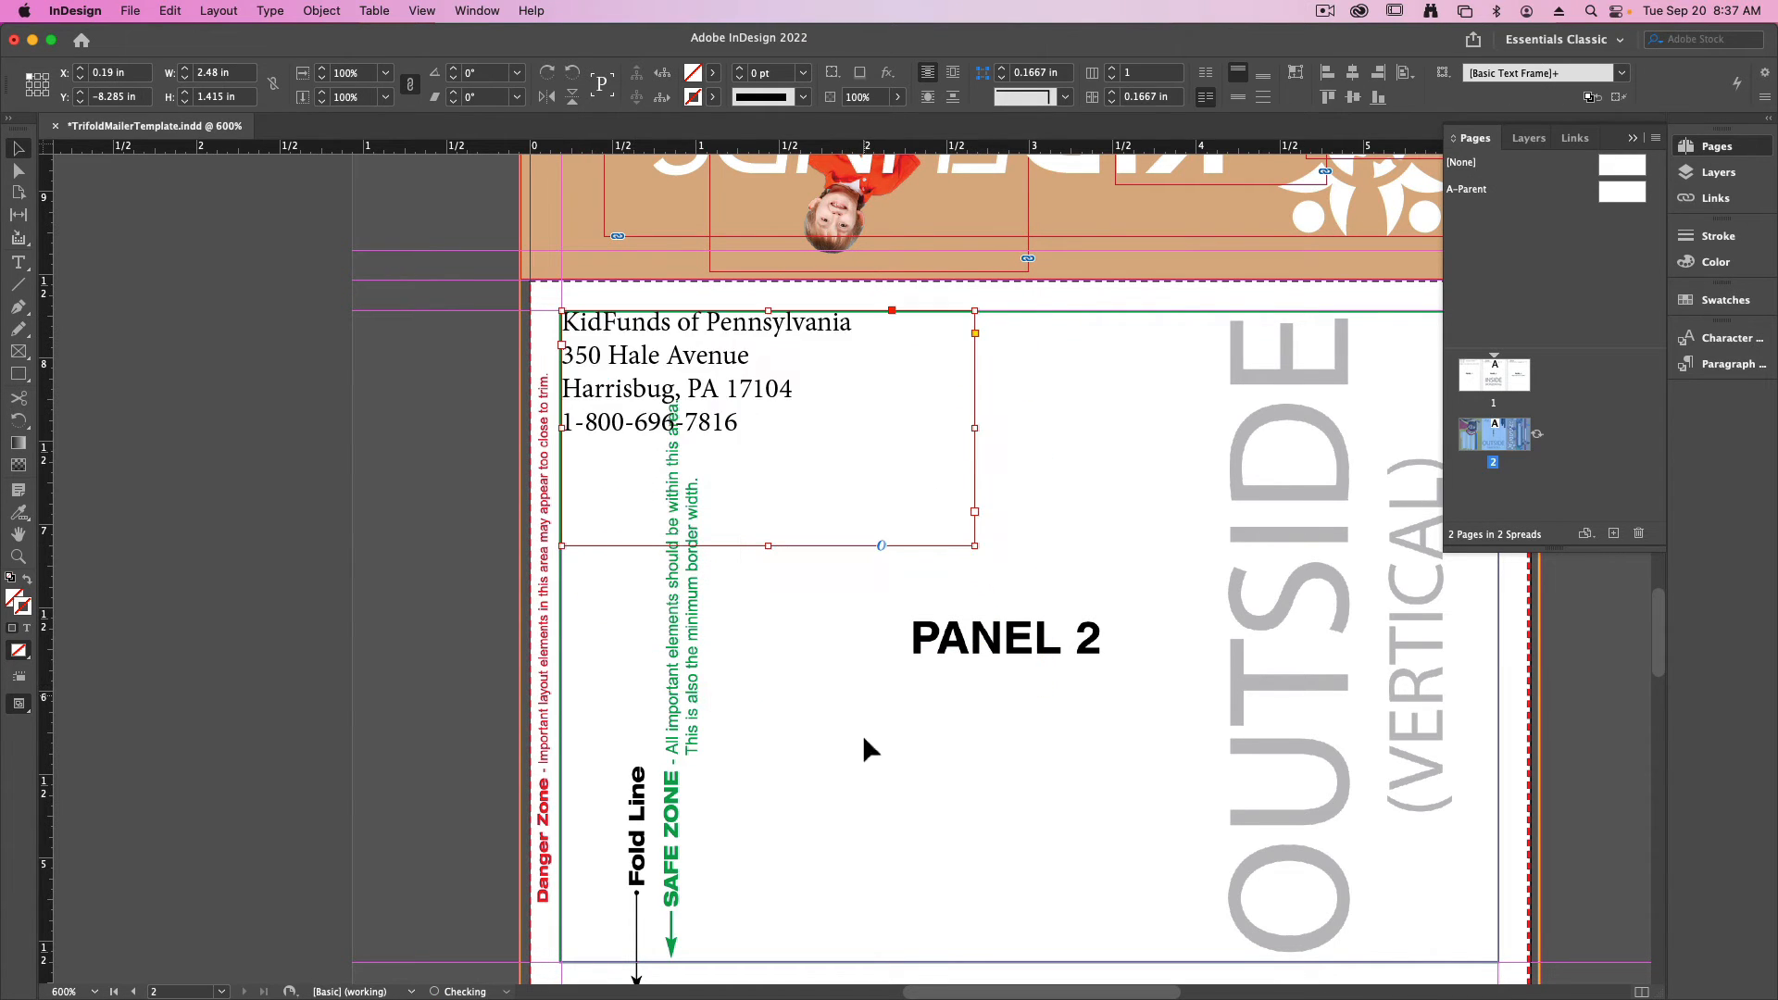
click(1718, 172)
click(1453, 184)
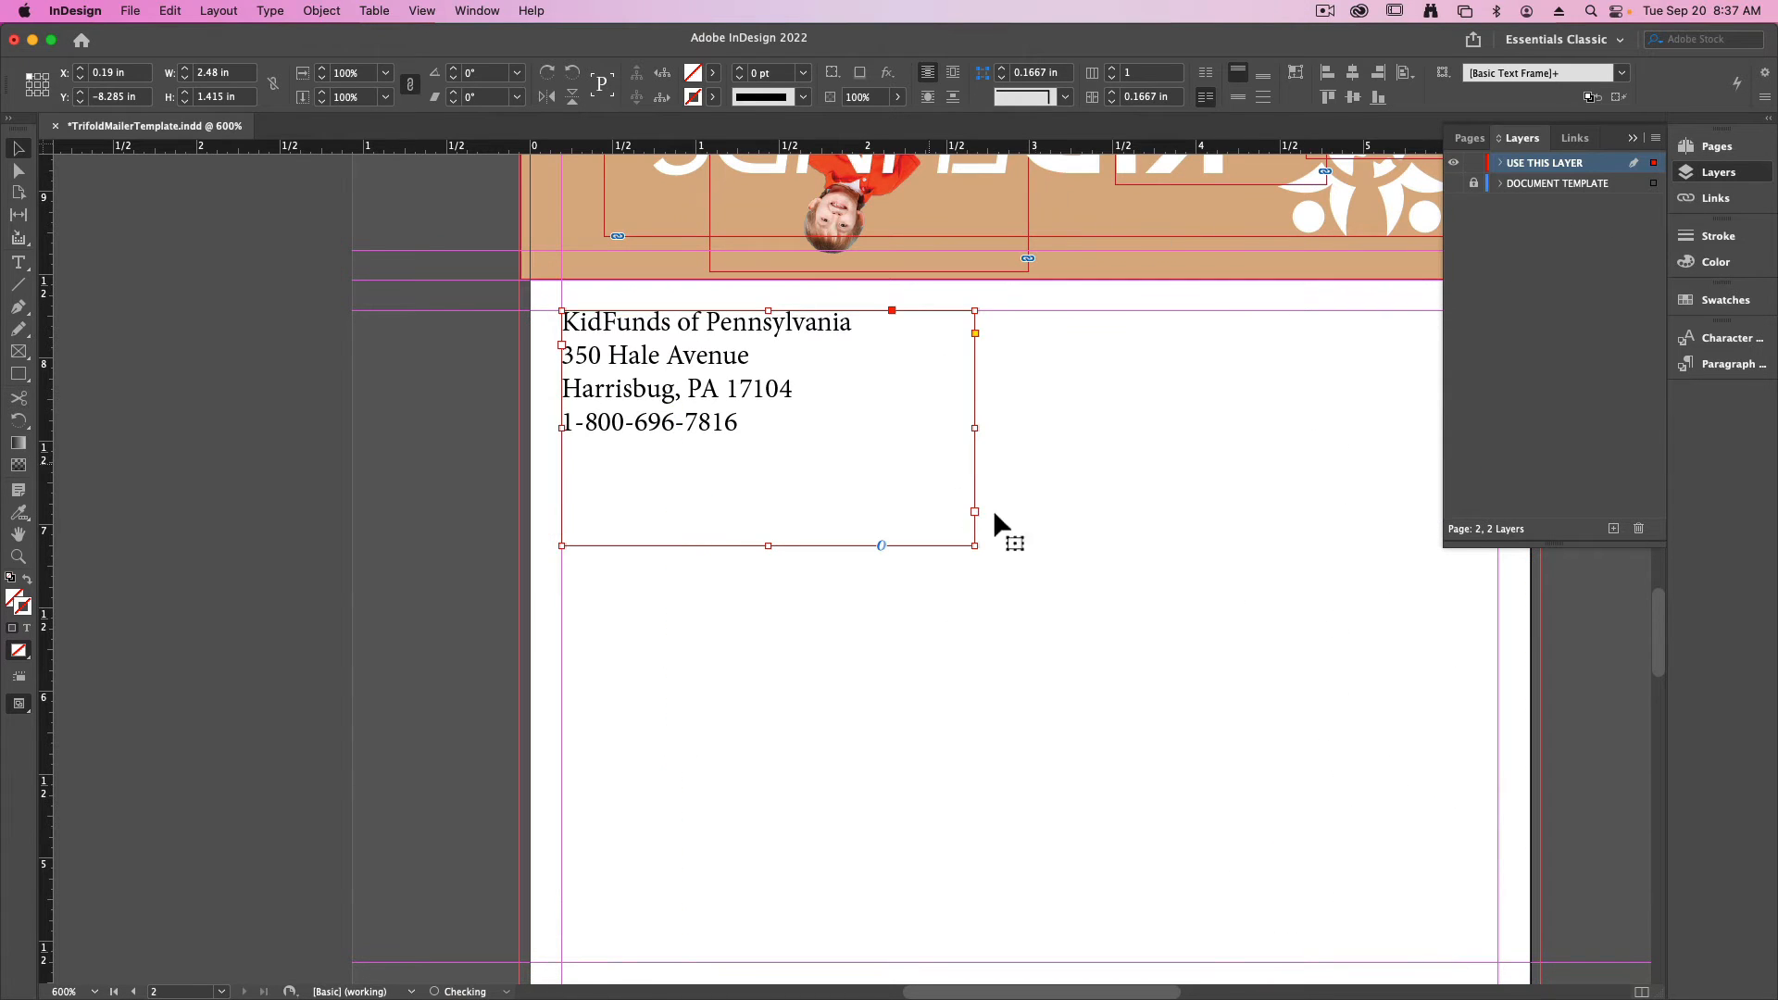
click(858, 595)
- Set all the text of the return address block in the Bebas font
double_click(719, 397)
key(super+a)
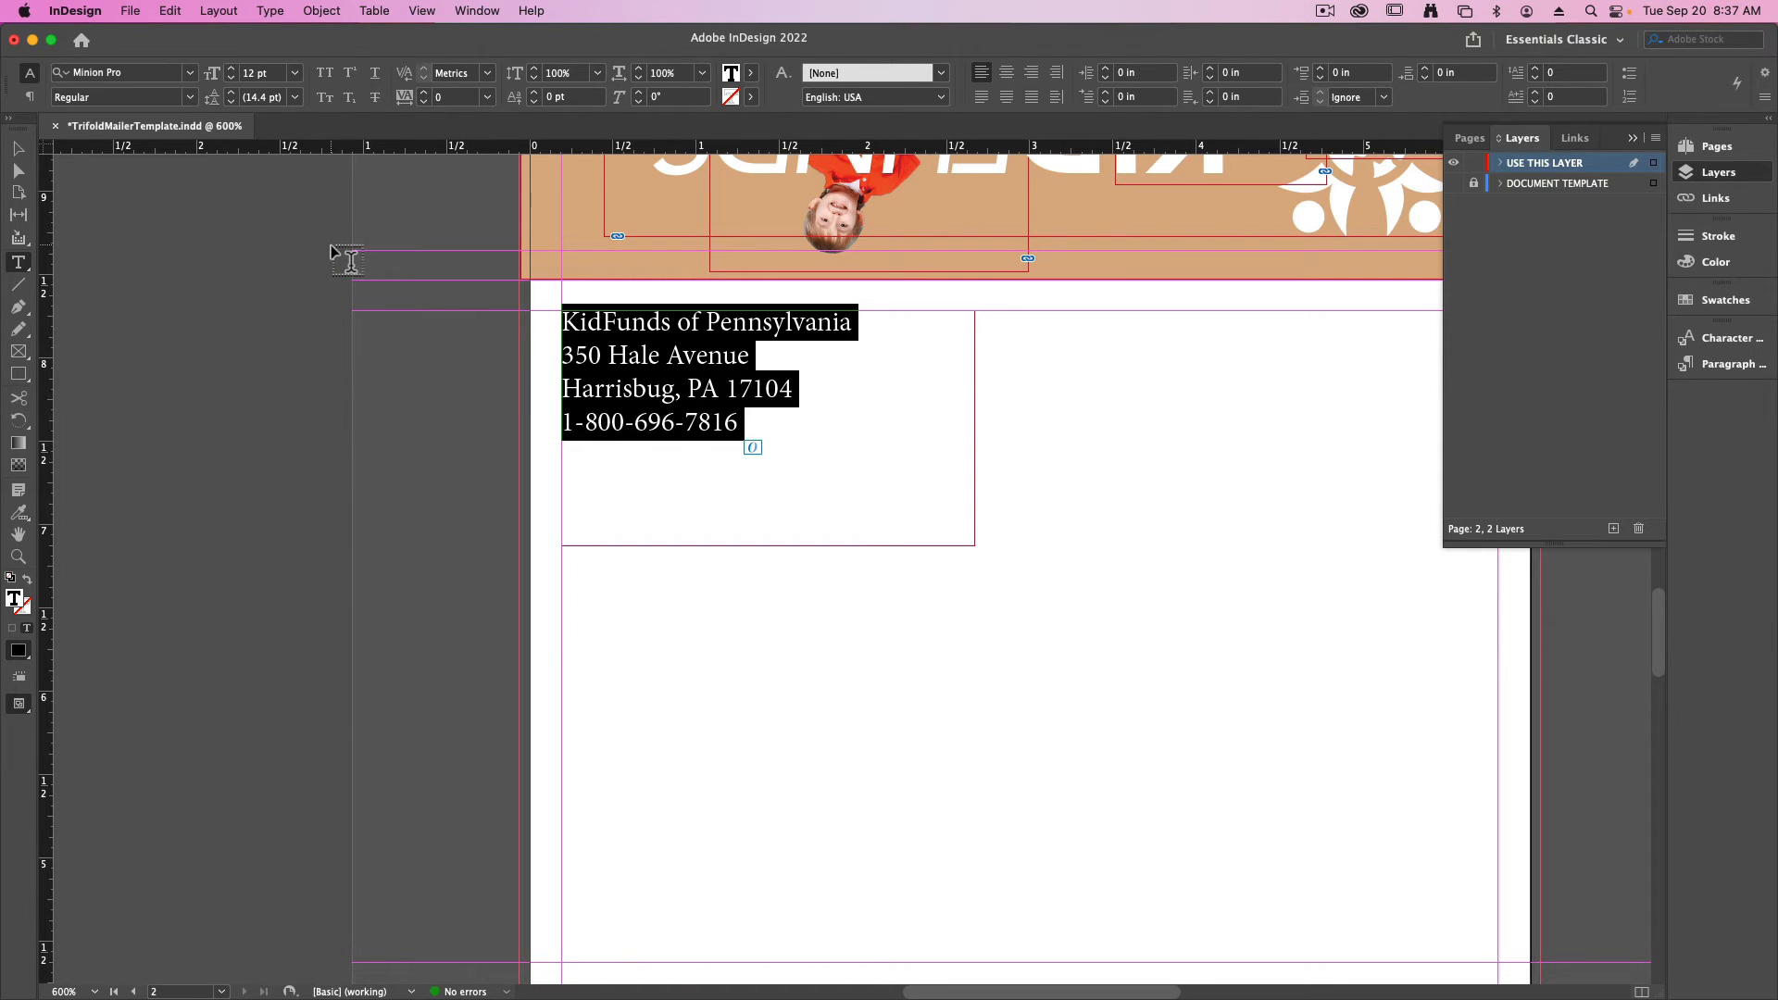
click(189, 72)
scroll(137, 278, up, 15)
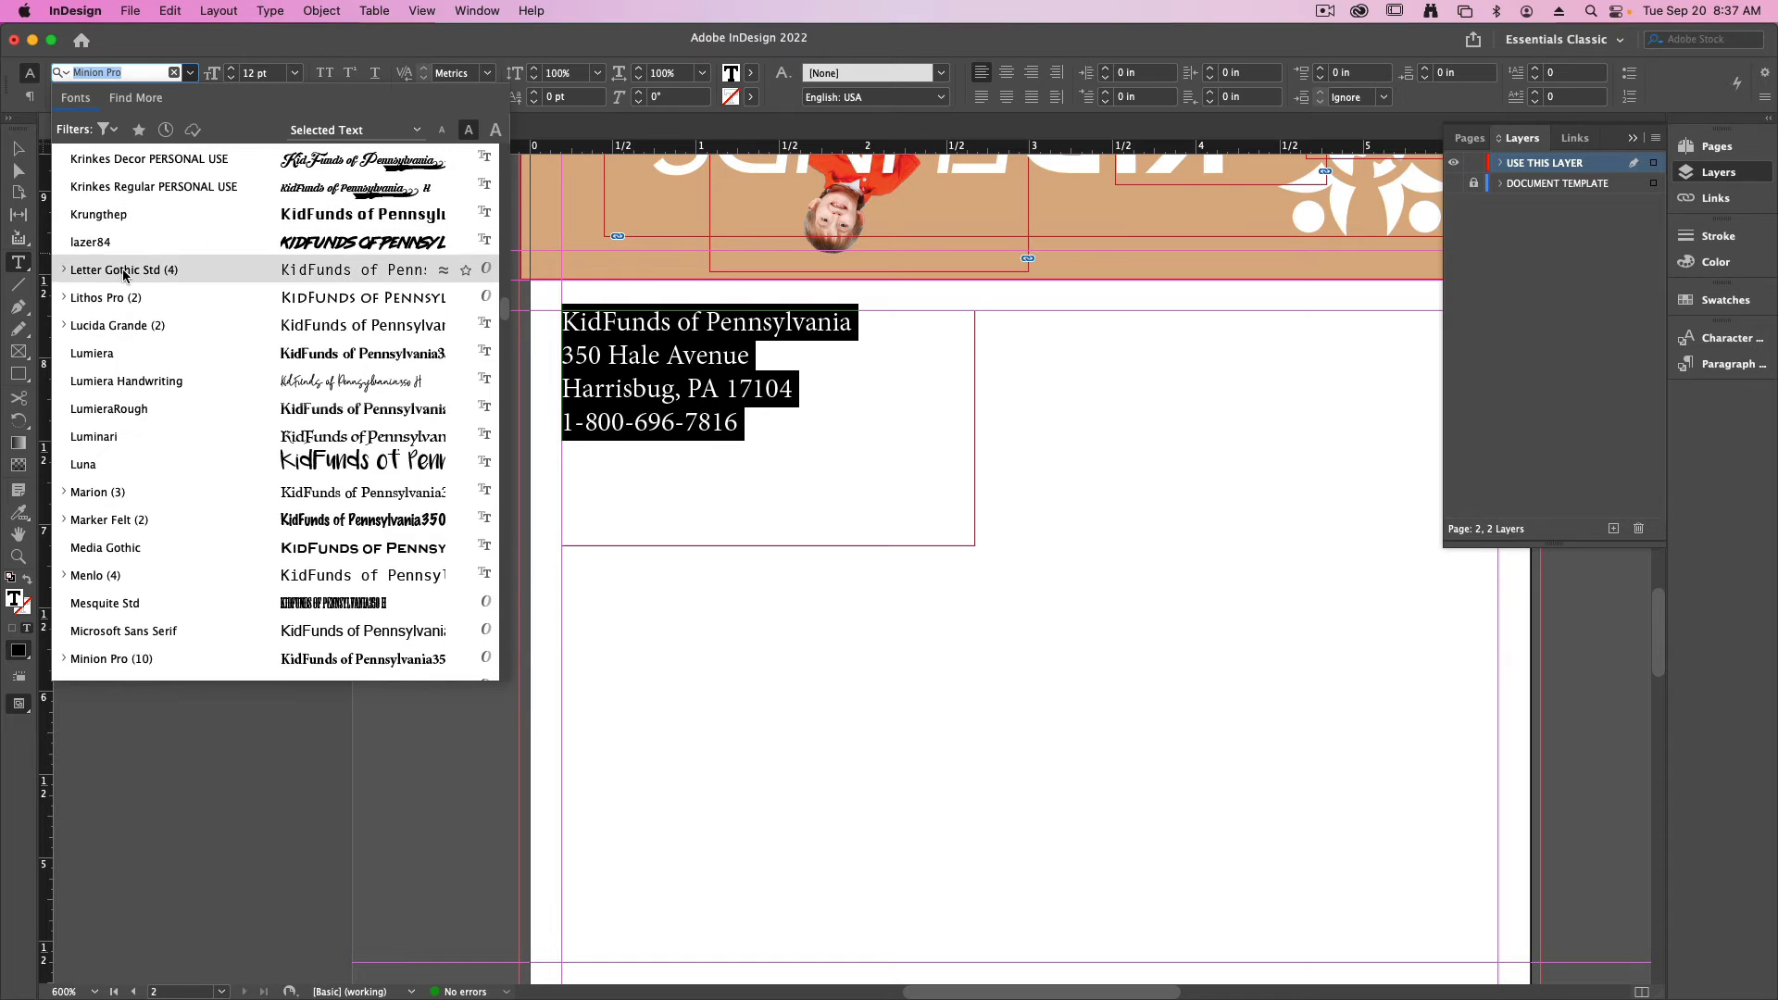
scroll(137, 285, up, 10)
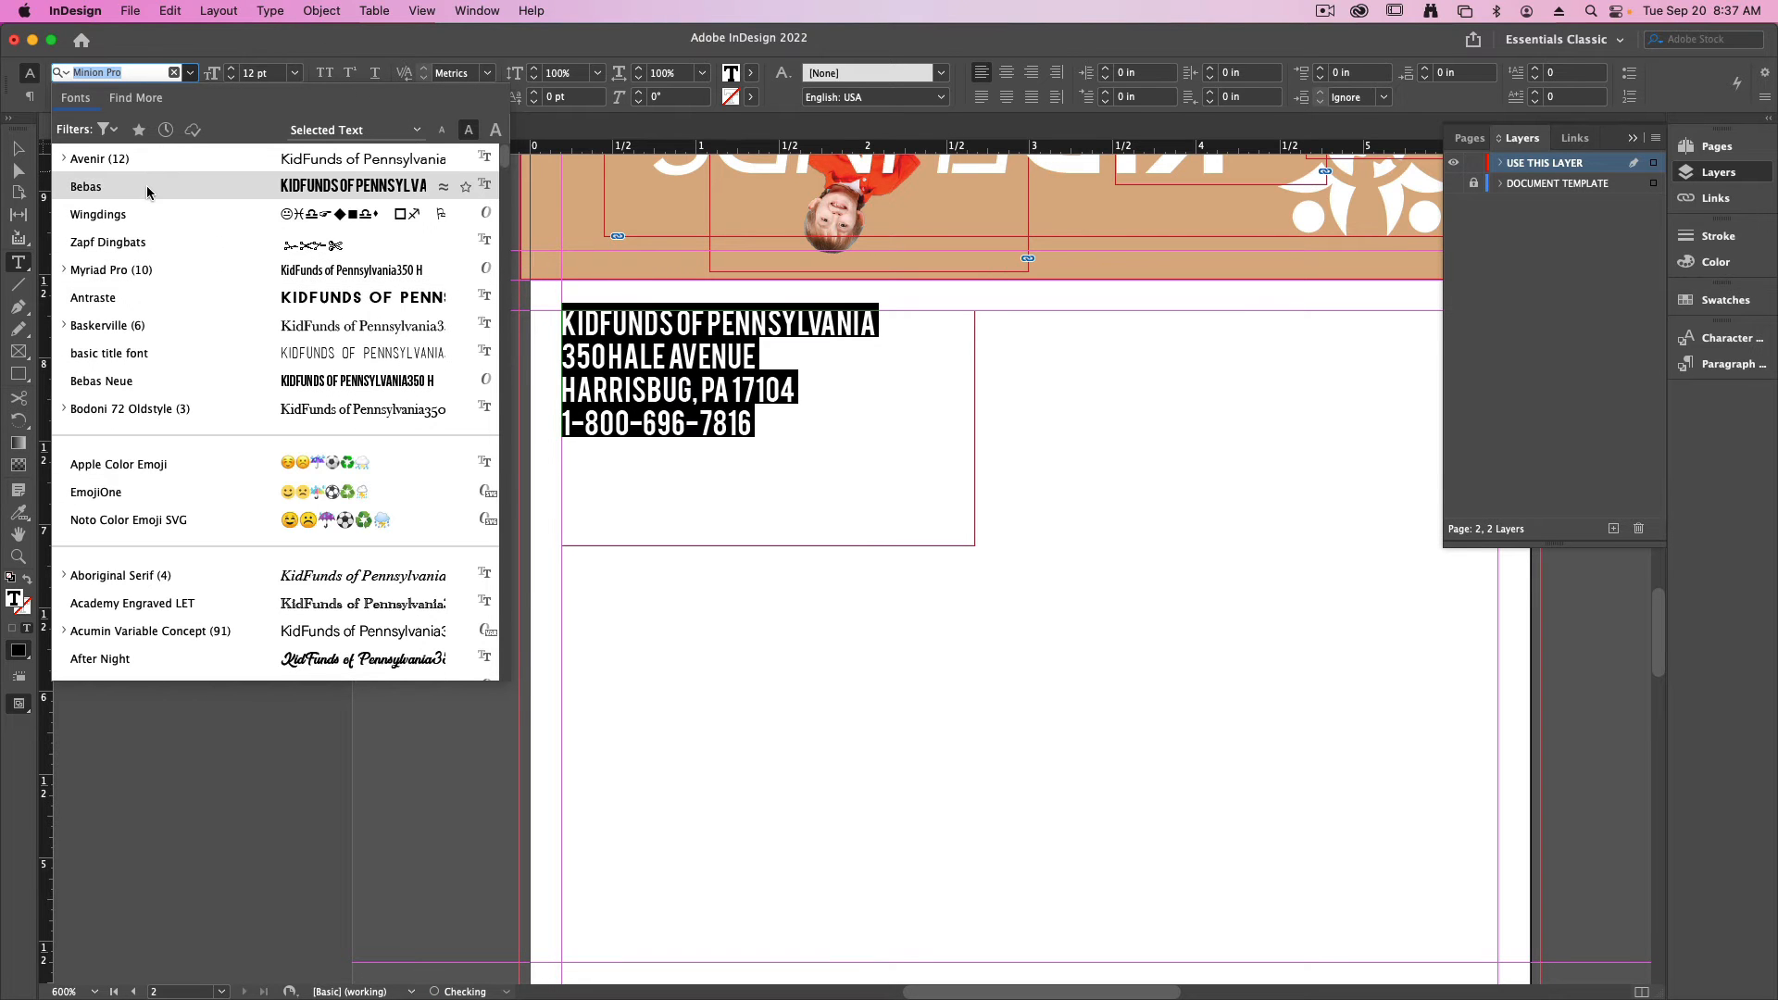
click(218, 186)
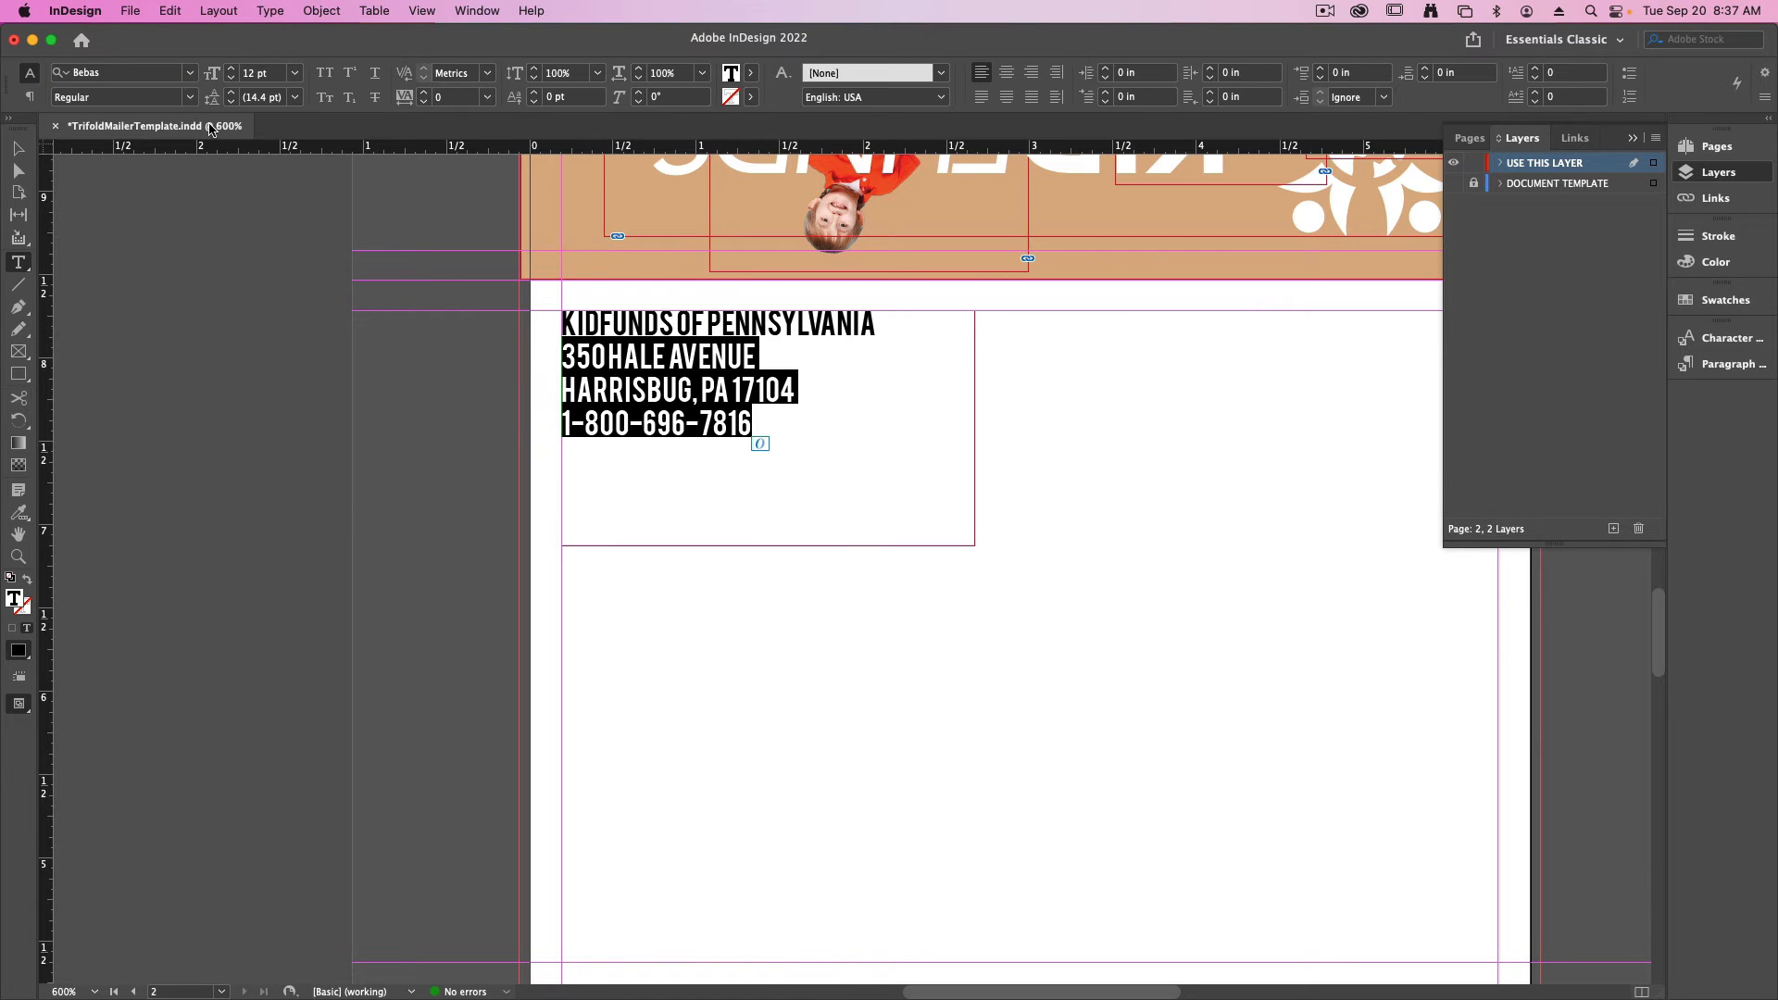
- Set the street, city and phone lines below the organization name in the Avenir font
click(194, 73)
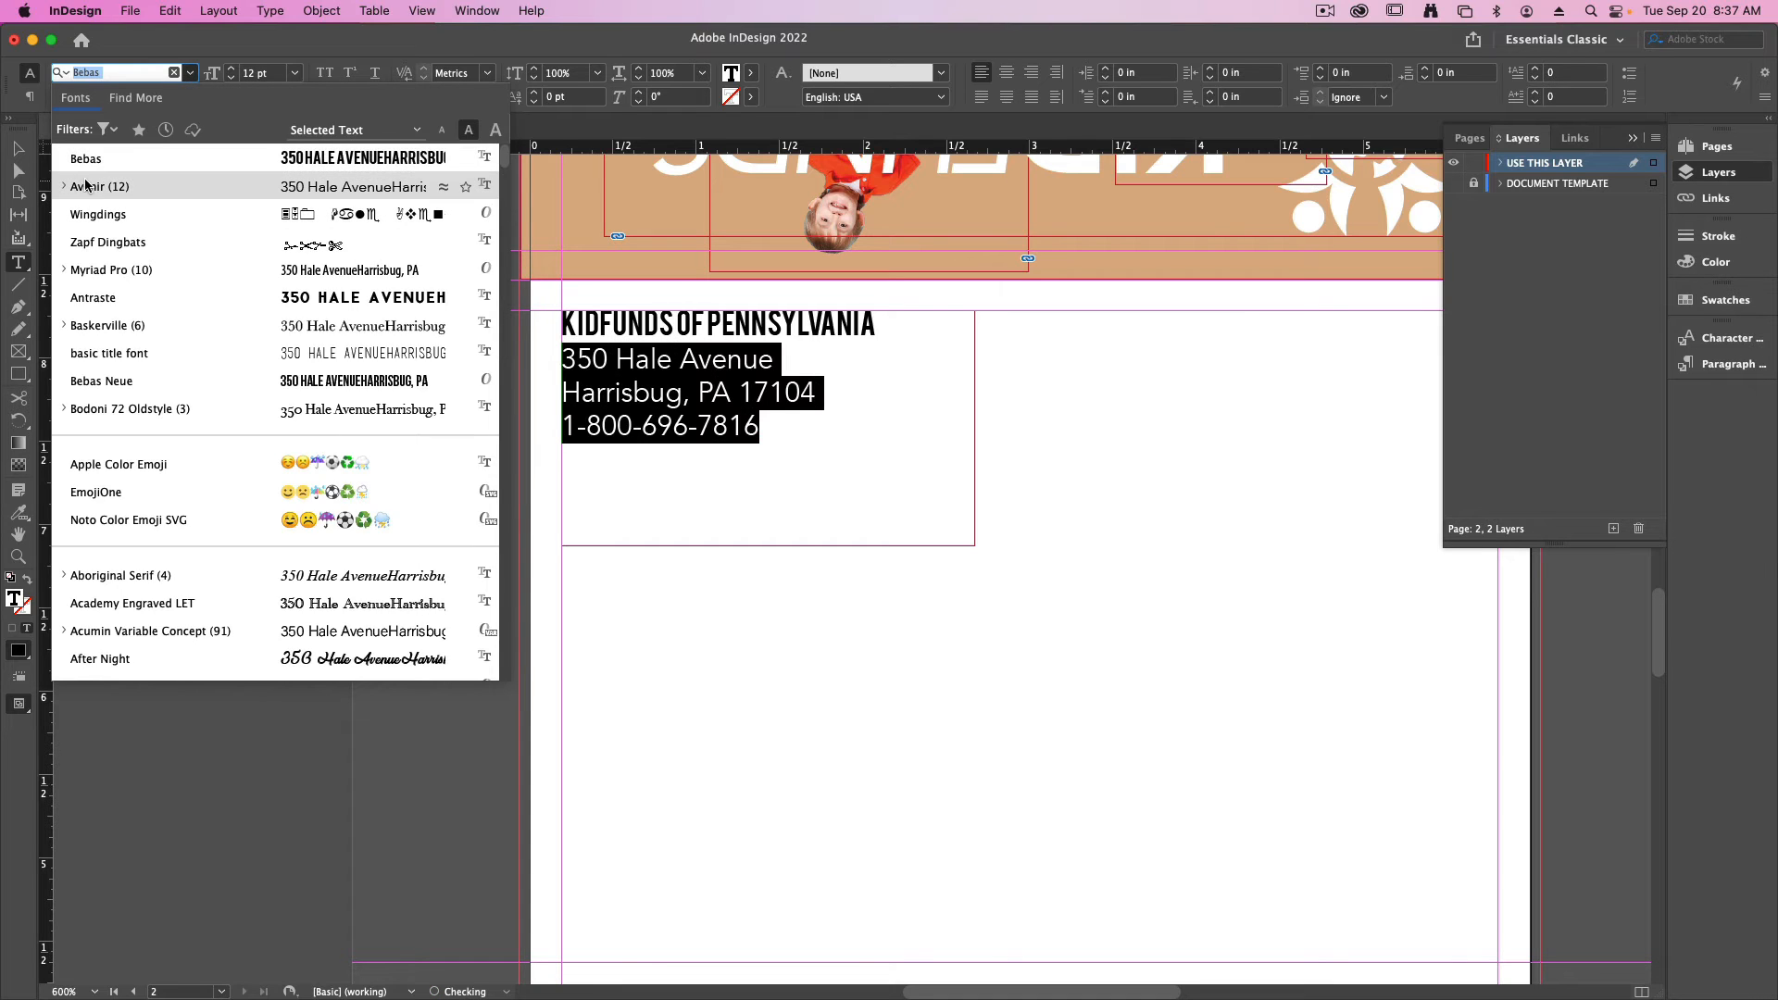
click(124, 182)
click(730, 395)
click(19, 150)
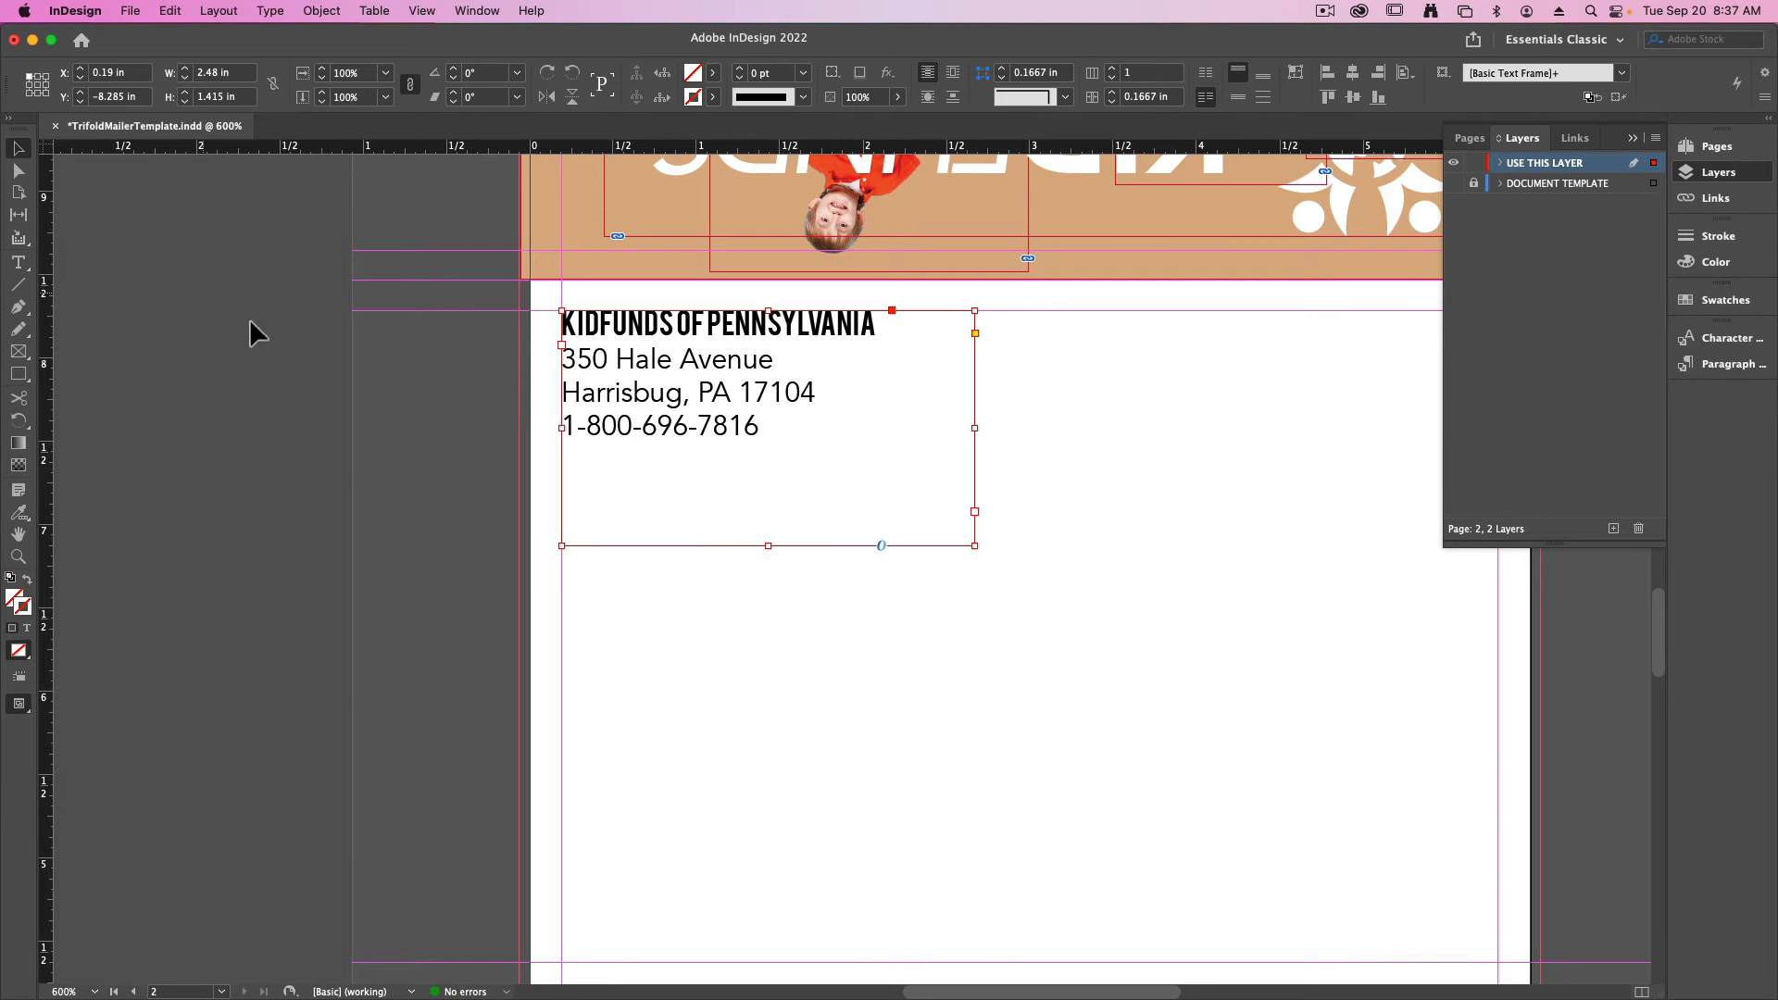
click(249, 324)
- Switch to preview mode and color the "KidFunds of Pennsylvania" line with the red M=80 Y=53 swatch from Muted_Theme
key(w)
key(super+minus)
double_click(783, 474)
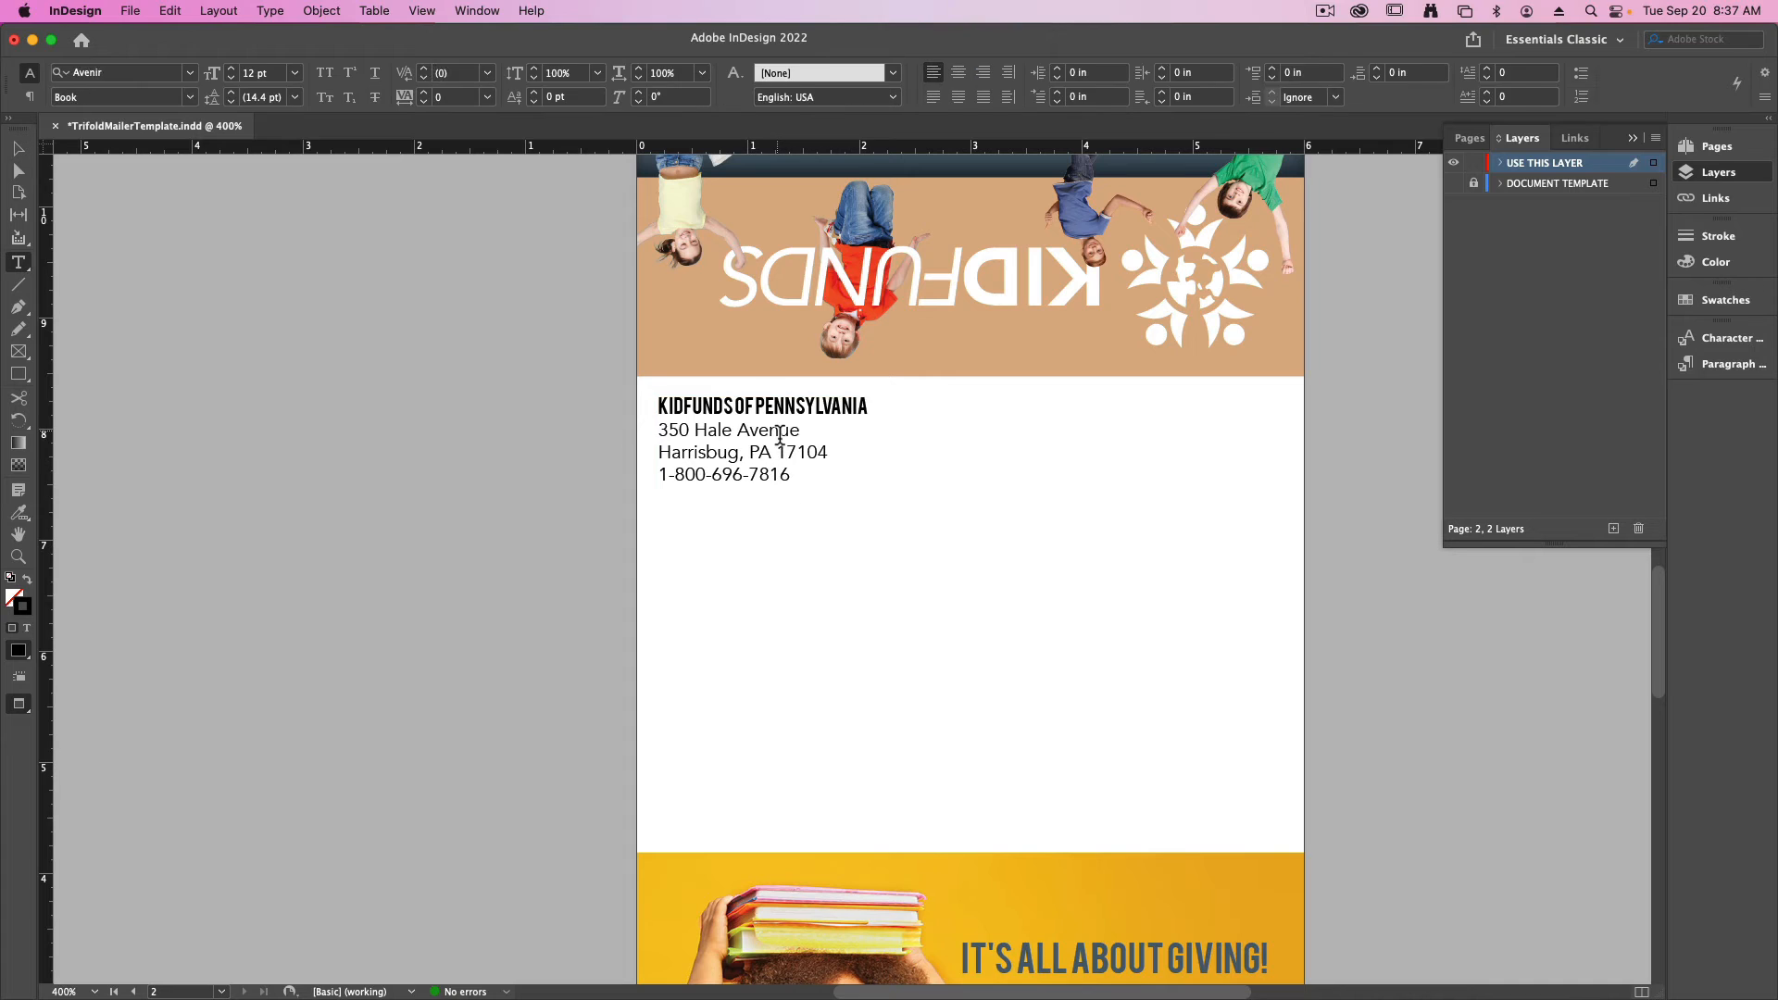
key(super+a)
click(766, 408)
triple_click(766, 408)
scroll(1019, 648, down, 1)
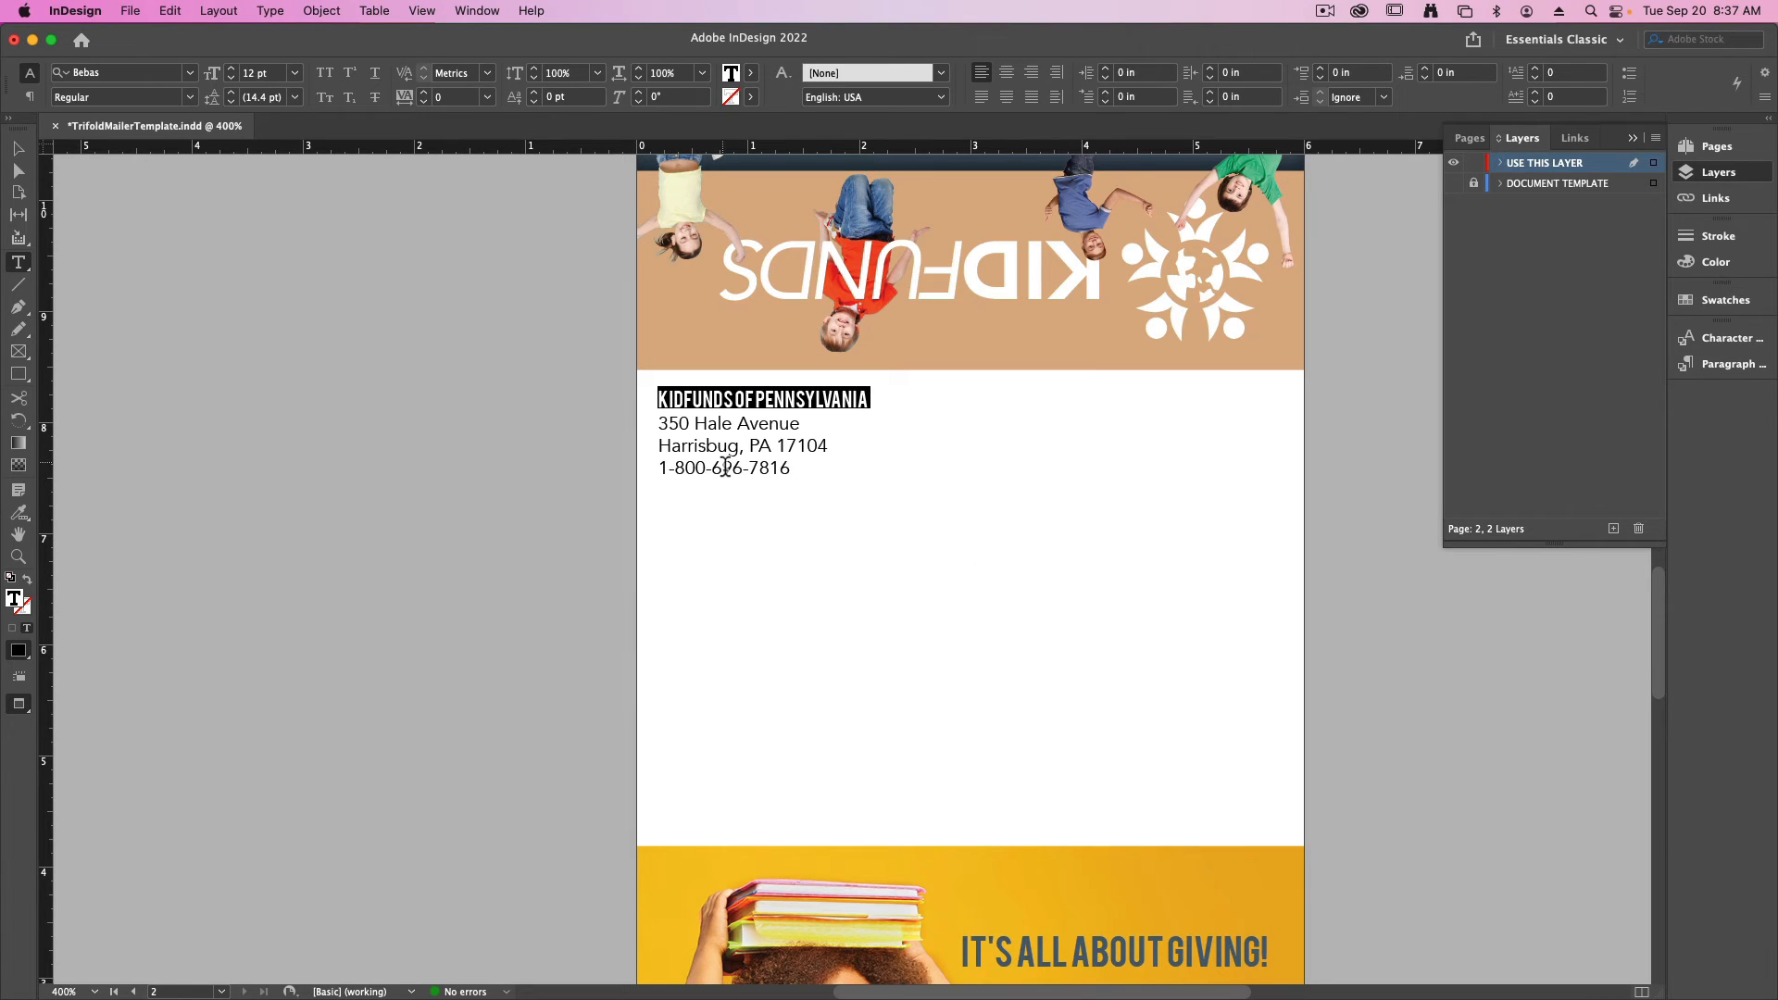
click(750, 73)
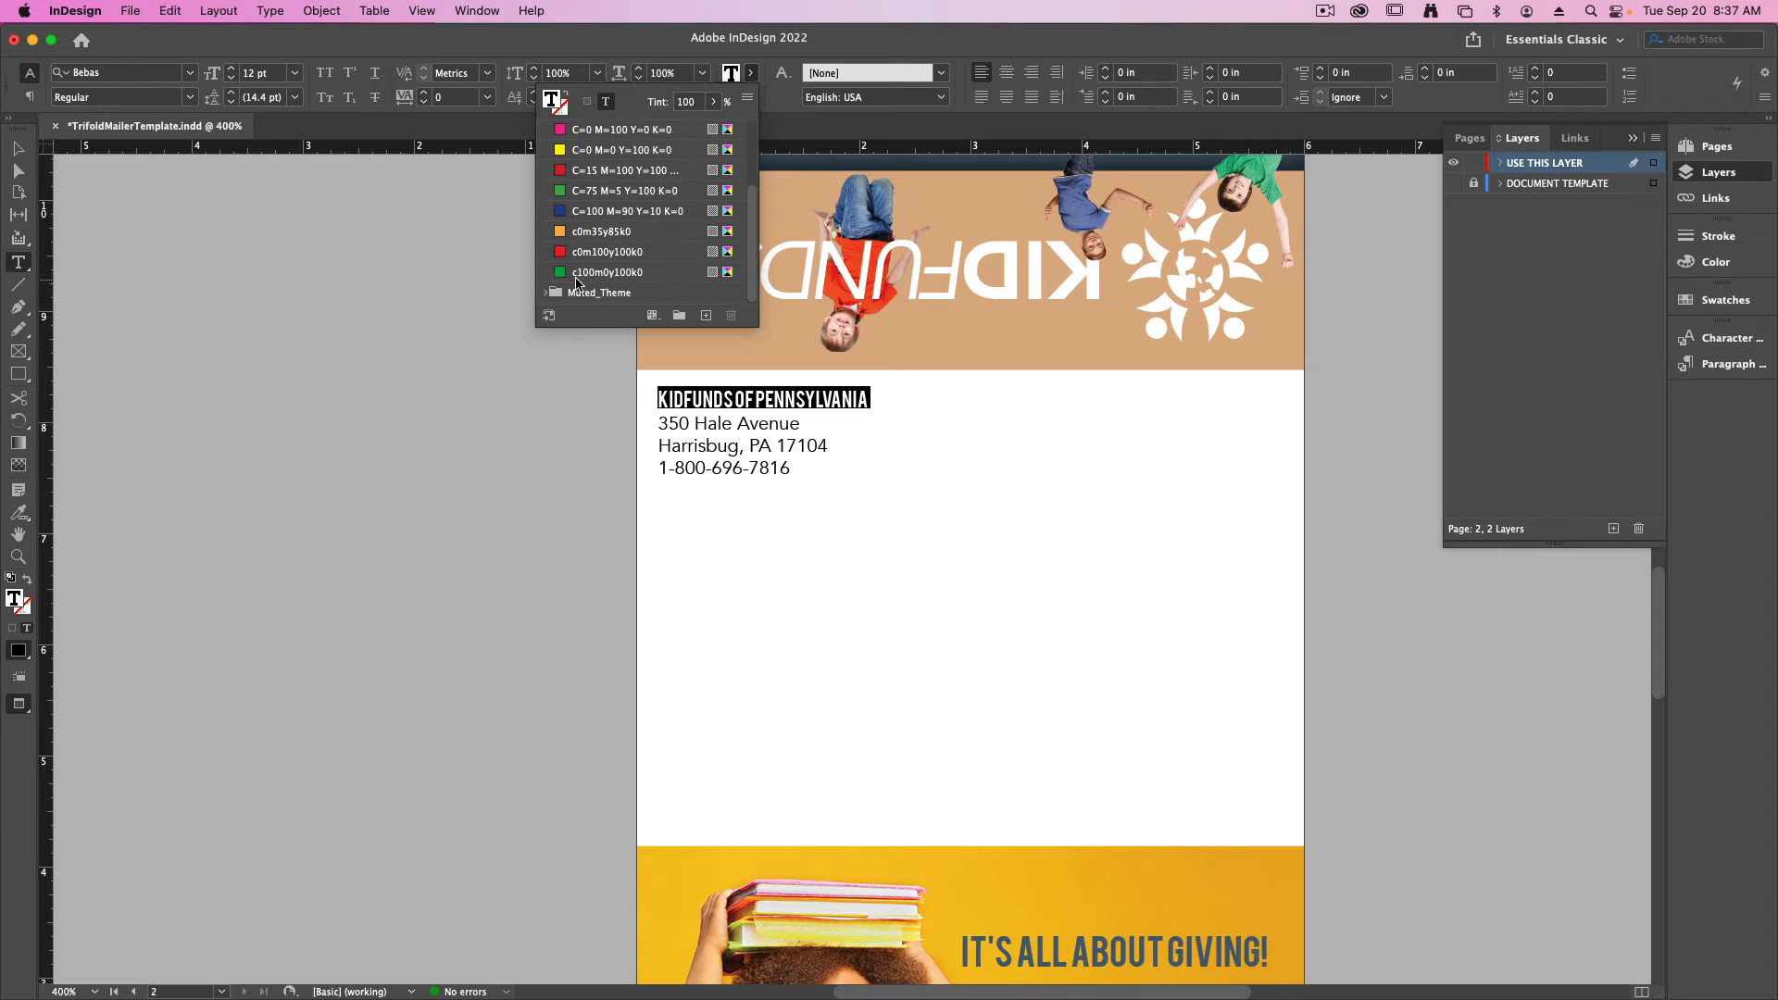
click(545, 293)
click(629, 231)
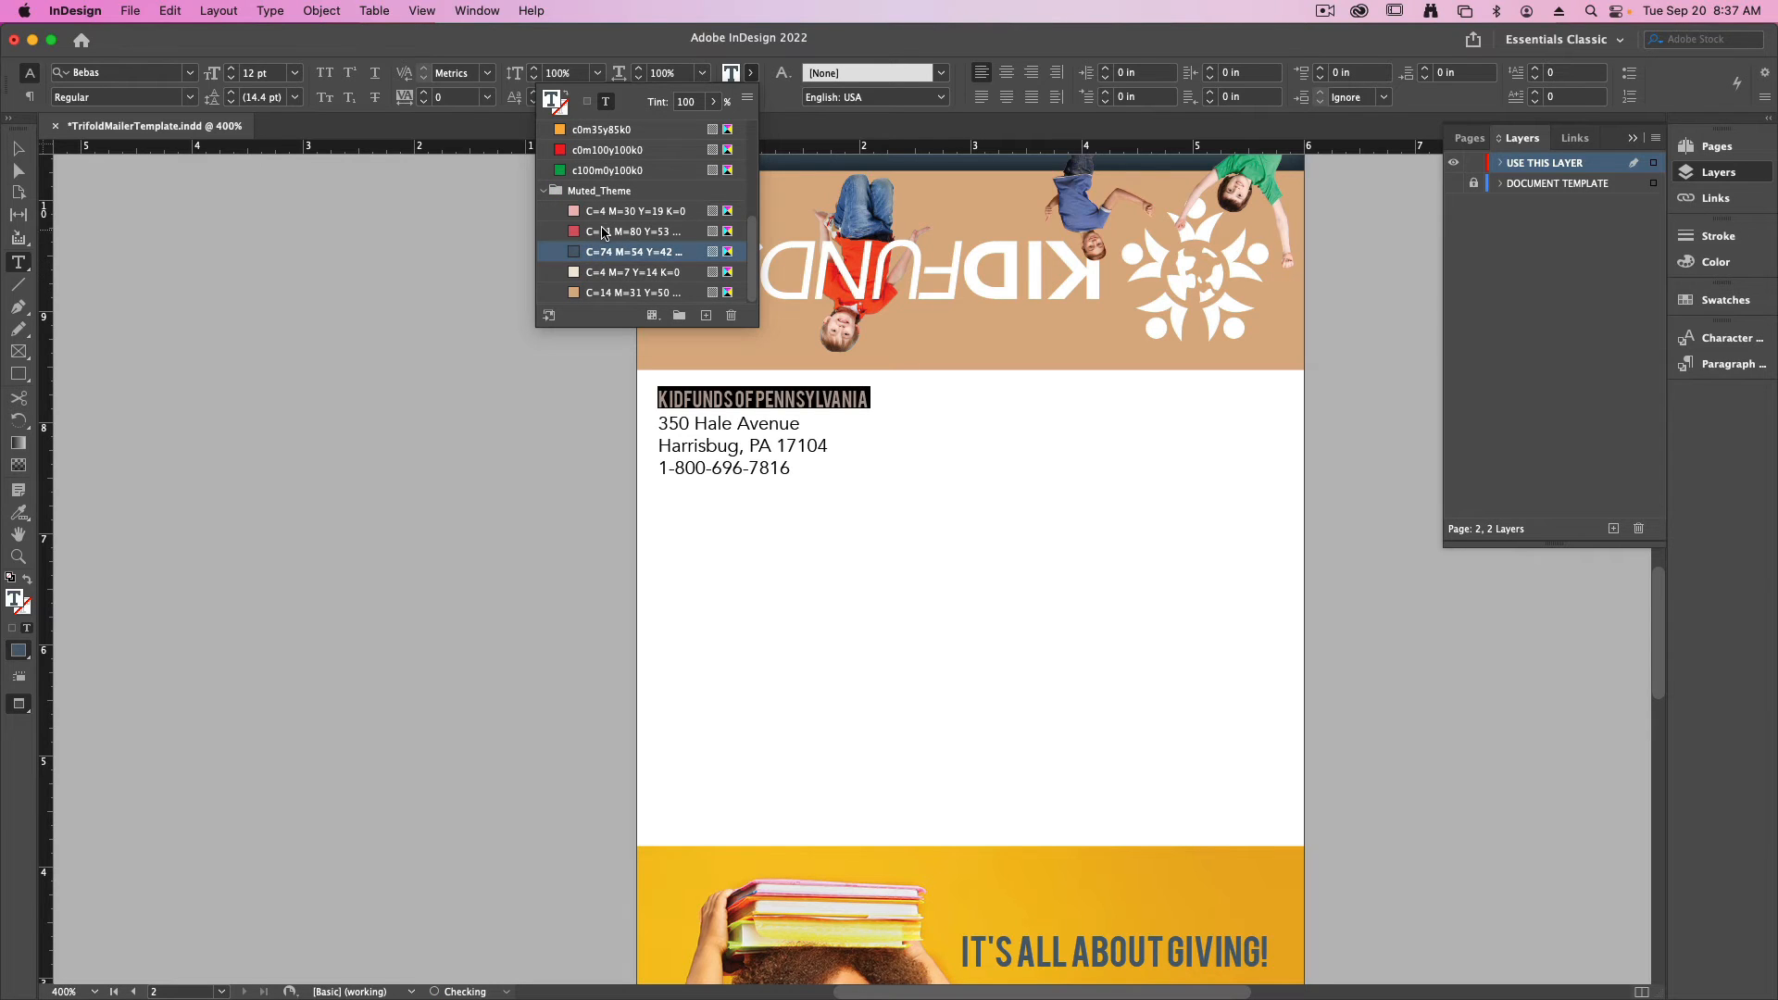
- Reduce the font size of the street, city and phone lines by one increment
click(790, 470)
drag(789, 471, 654, 424)
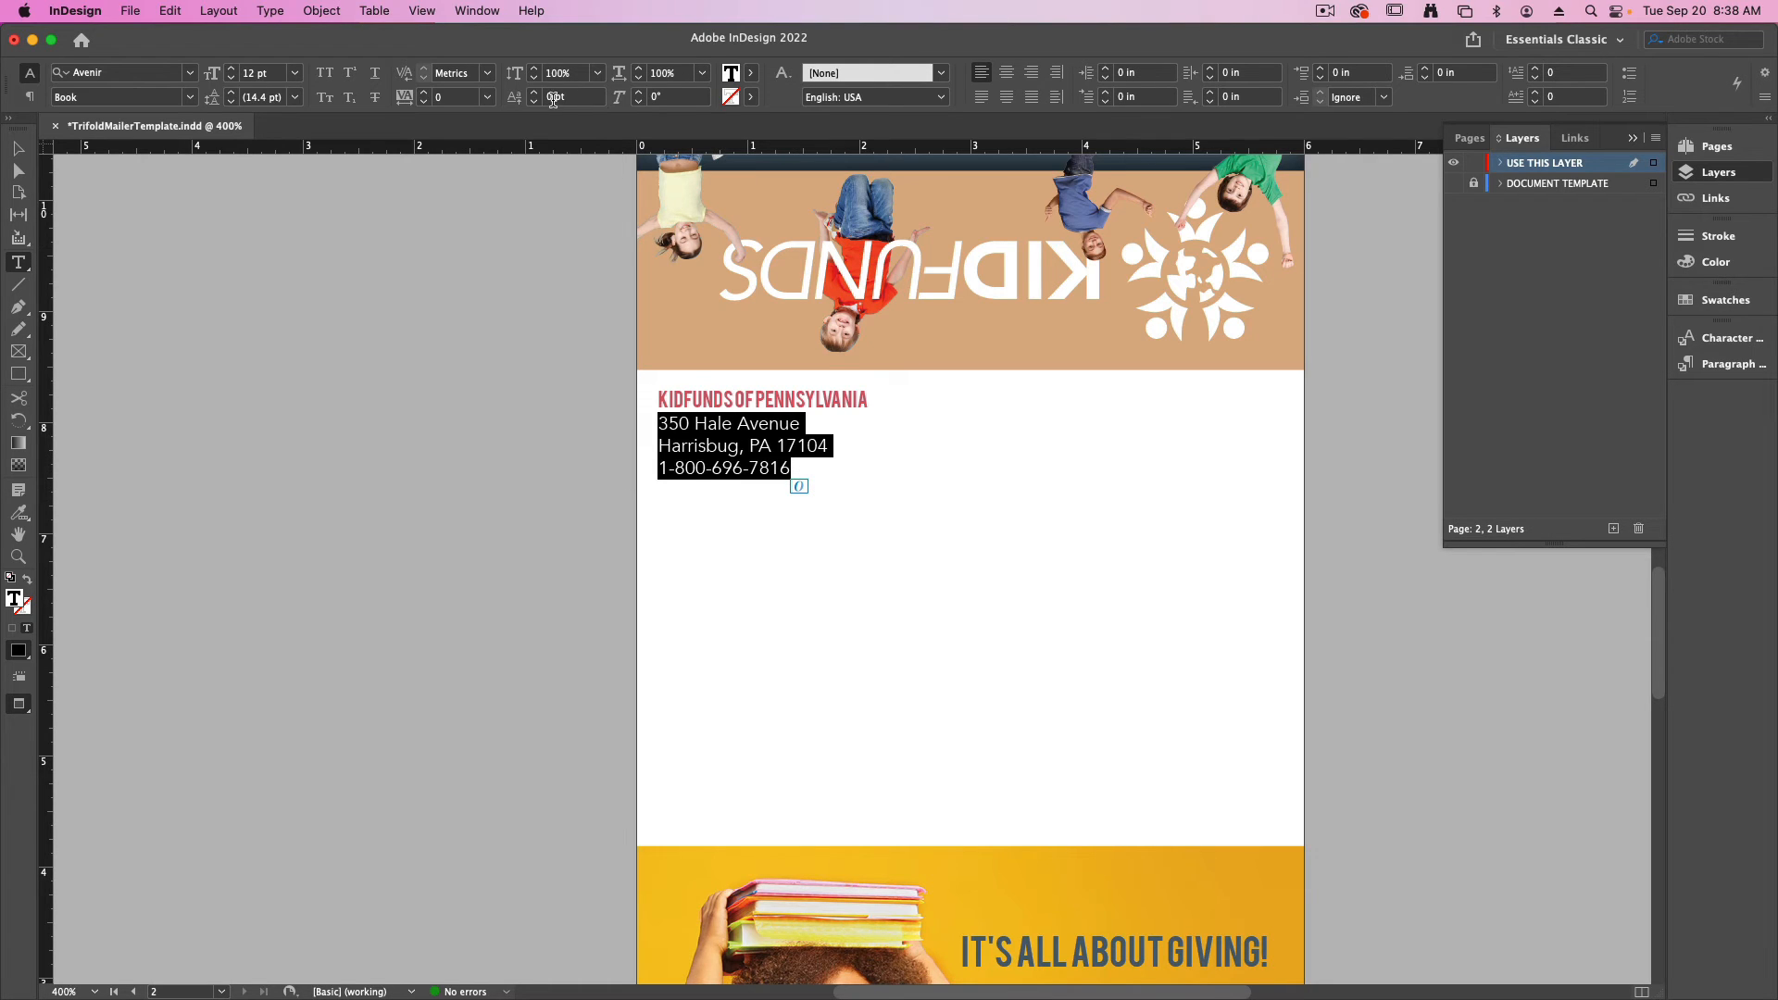
key(shift+super+comma)
key(Escape)
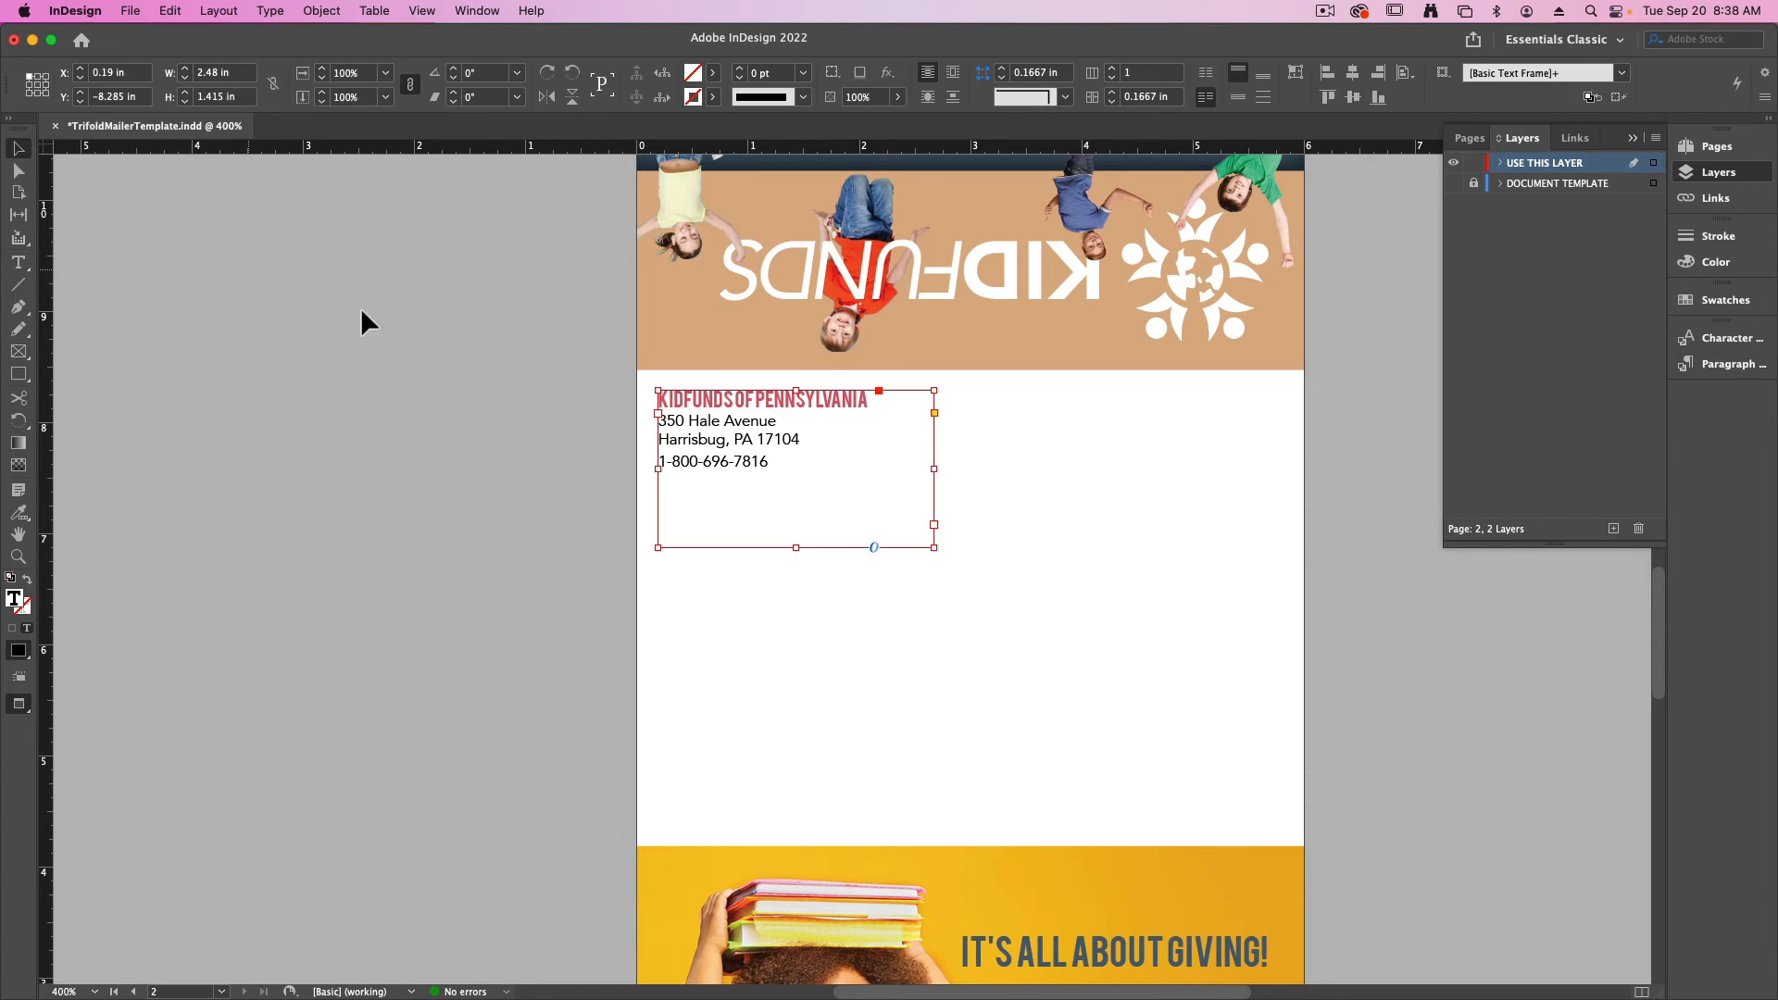
- Nudge the return address frame down slightly and shrink it to about 2.1 in wide by 1 in high
click(19, 148)
click(518, 424)
scroll(738, 489, up, 1)
click(736, 455)
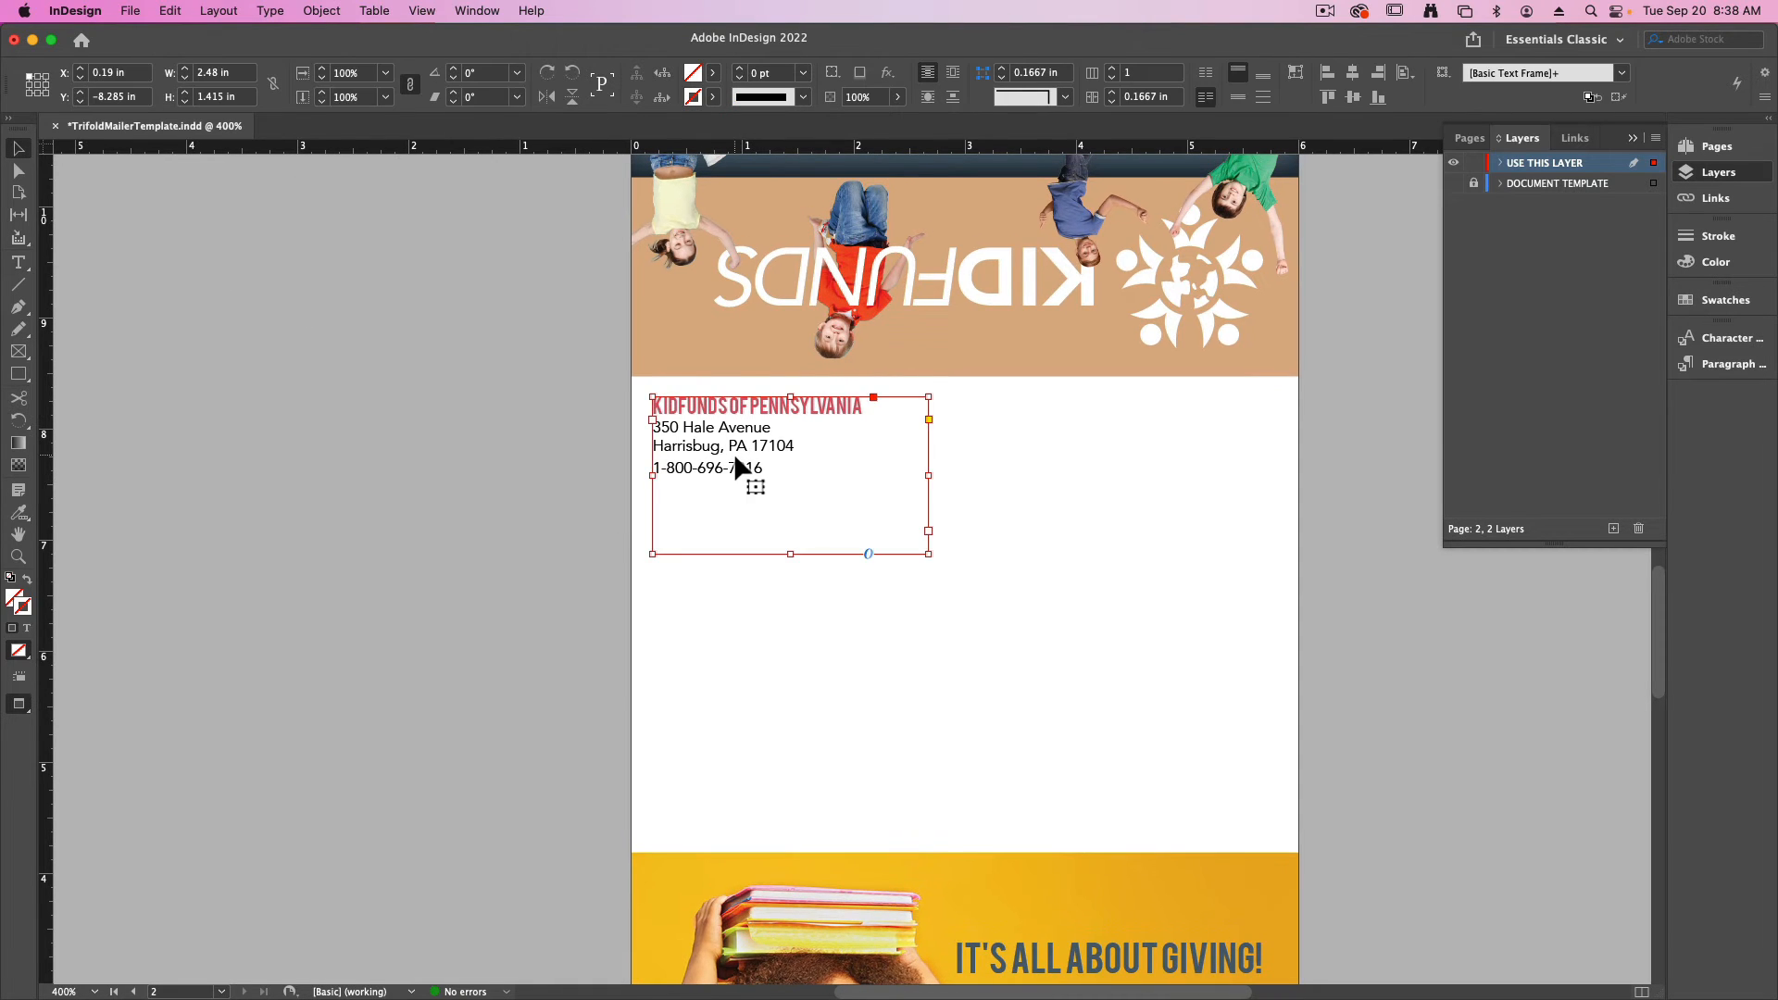
key(shift+Down)
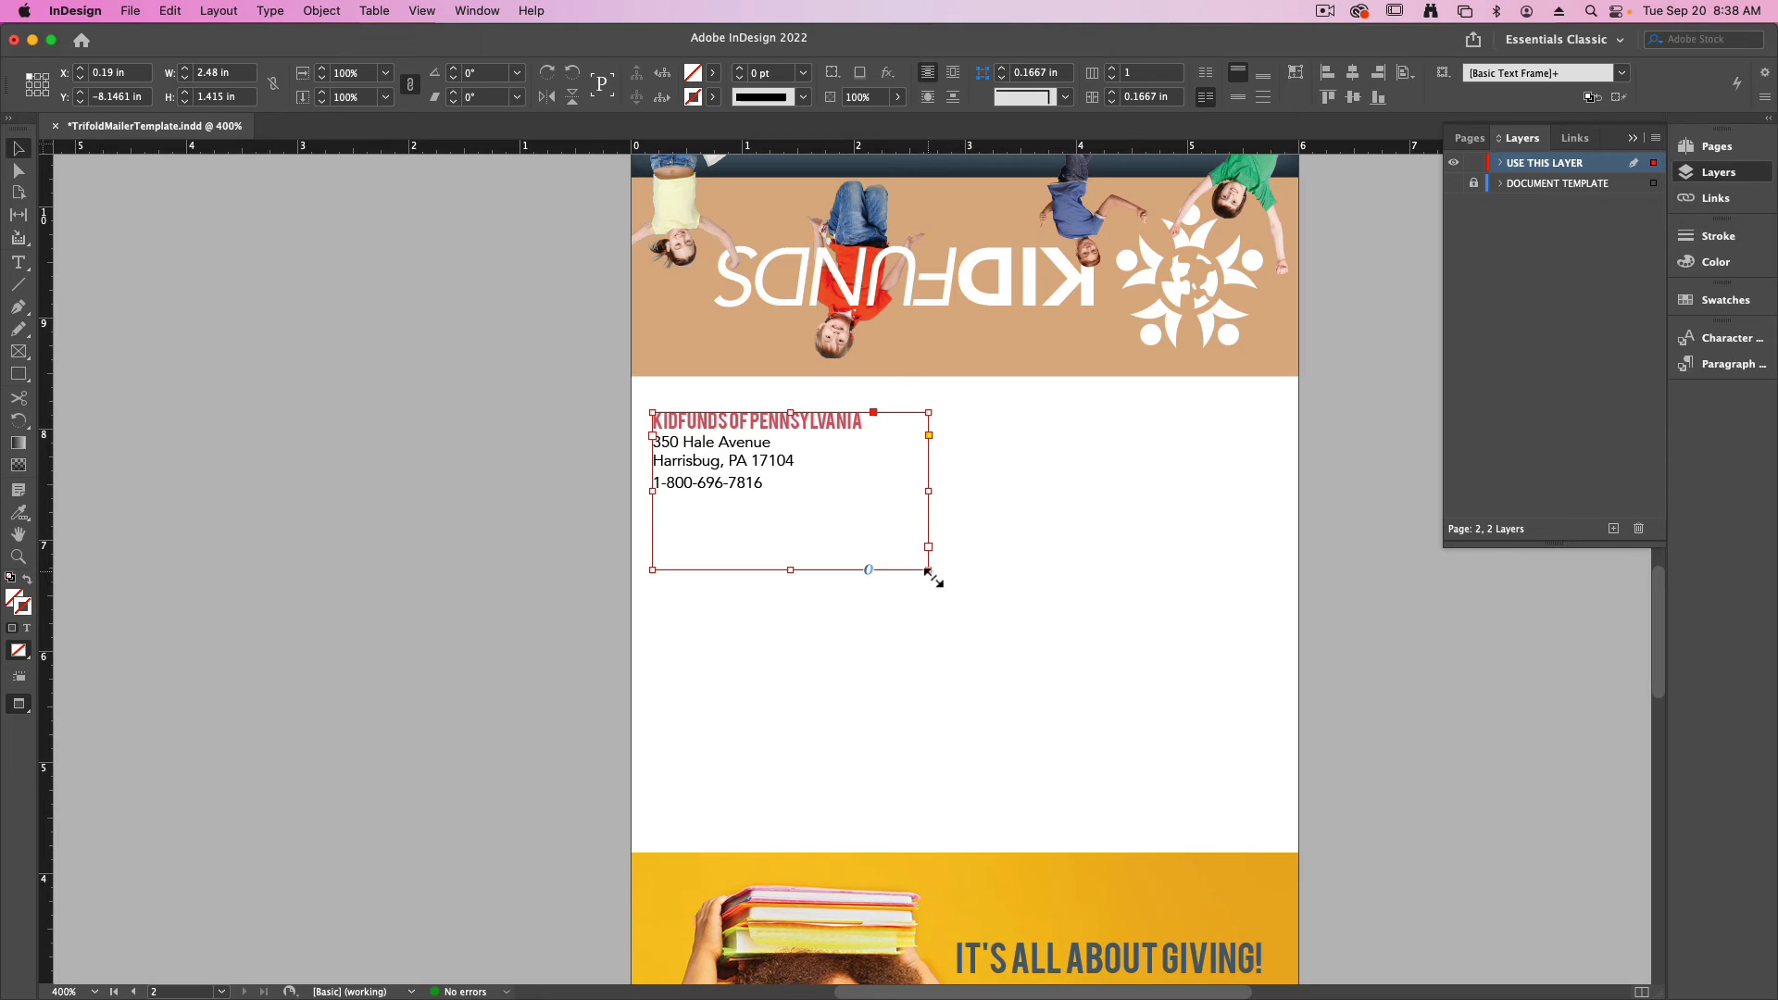
drag(928, 570, 893, 528)
click(956, 564)
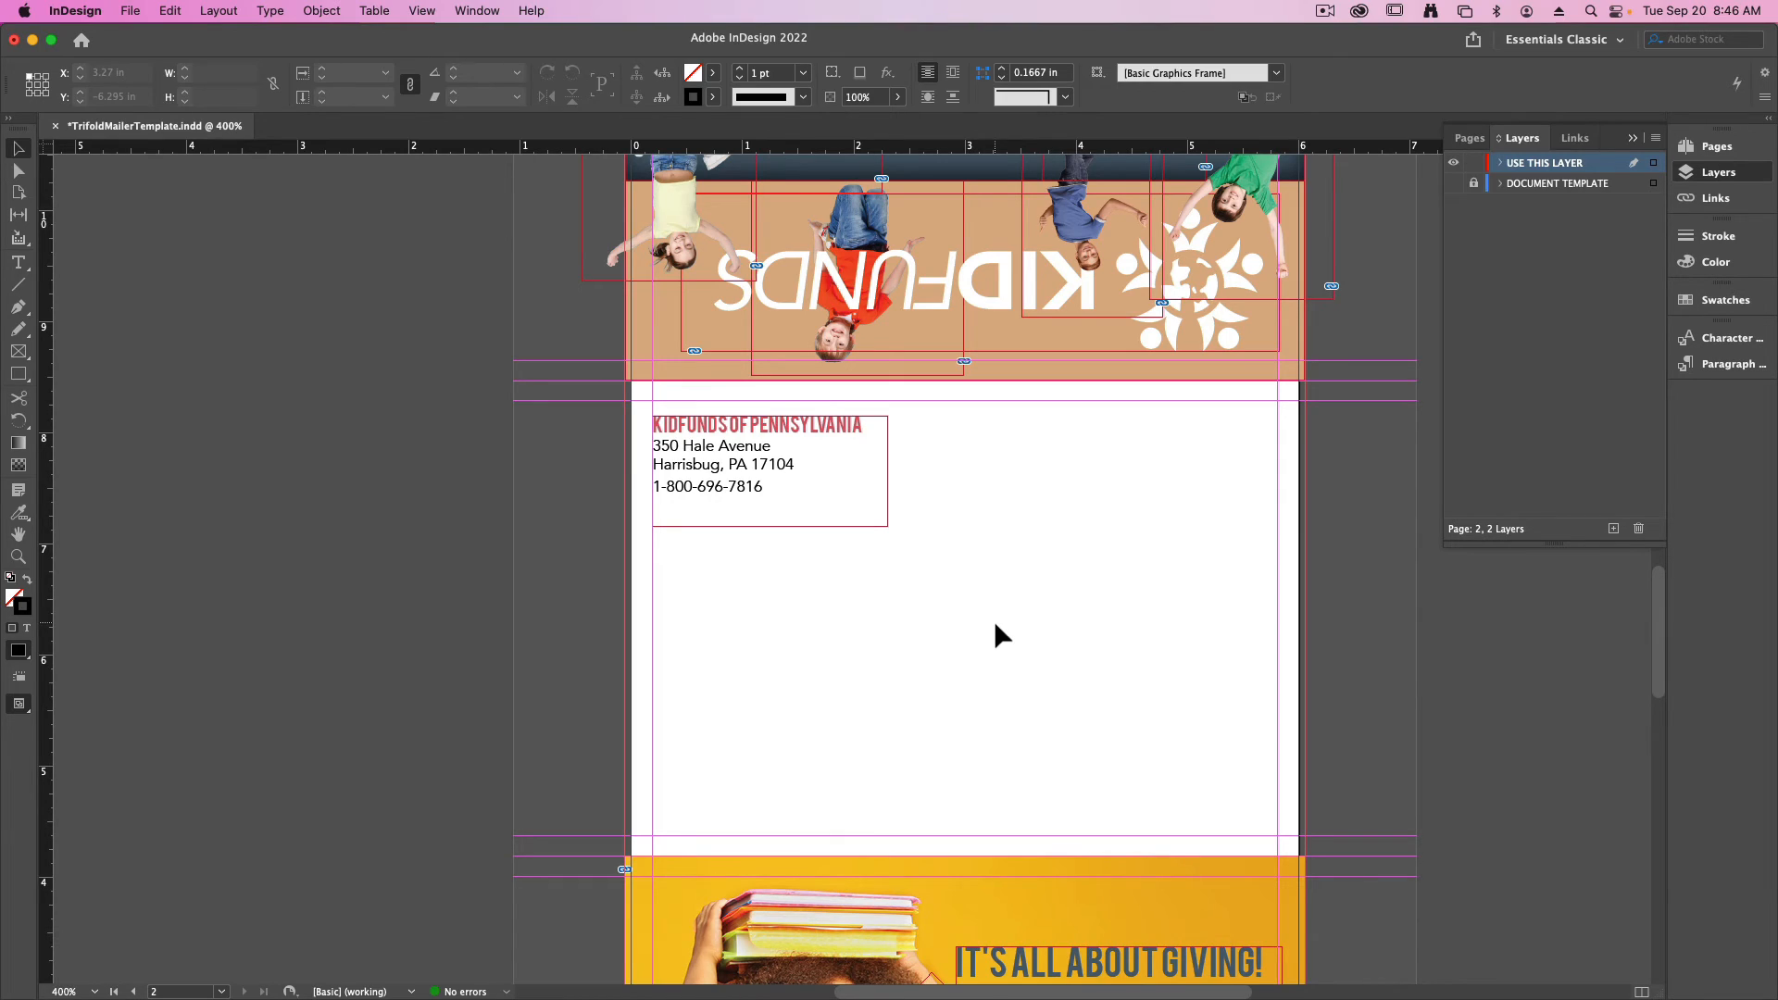
- Open KidFundsCatalogAddresses.xlsx in Excel from the Kid funds folder, examine its recipient address columns, and return to the InDesign mailer
key(ctrl+Up)
click(912, 246)
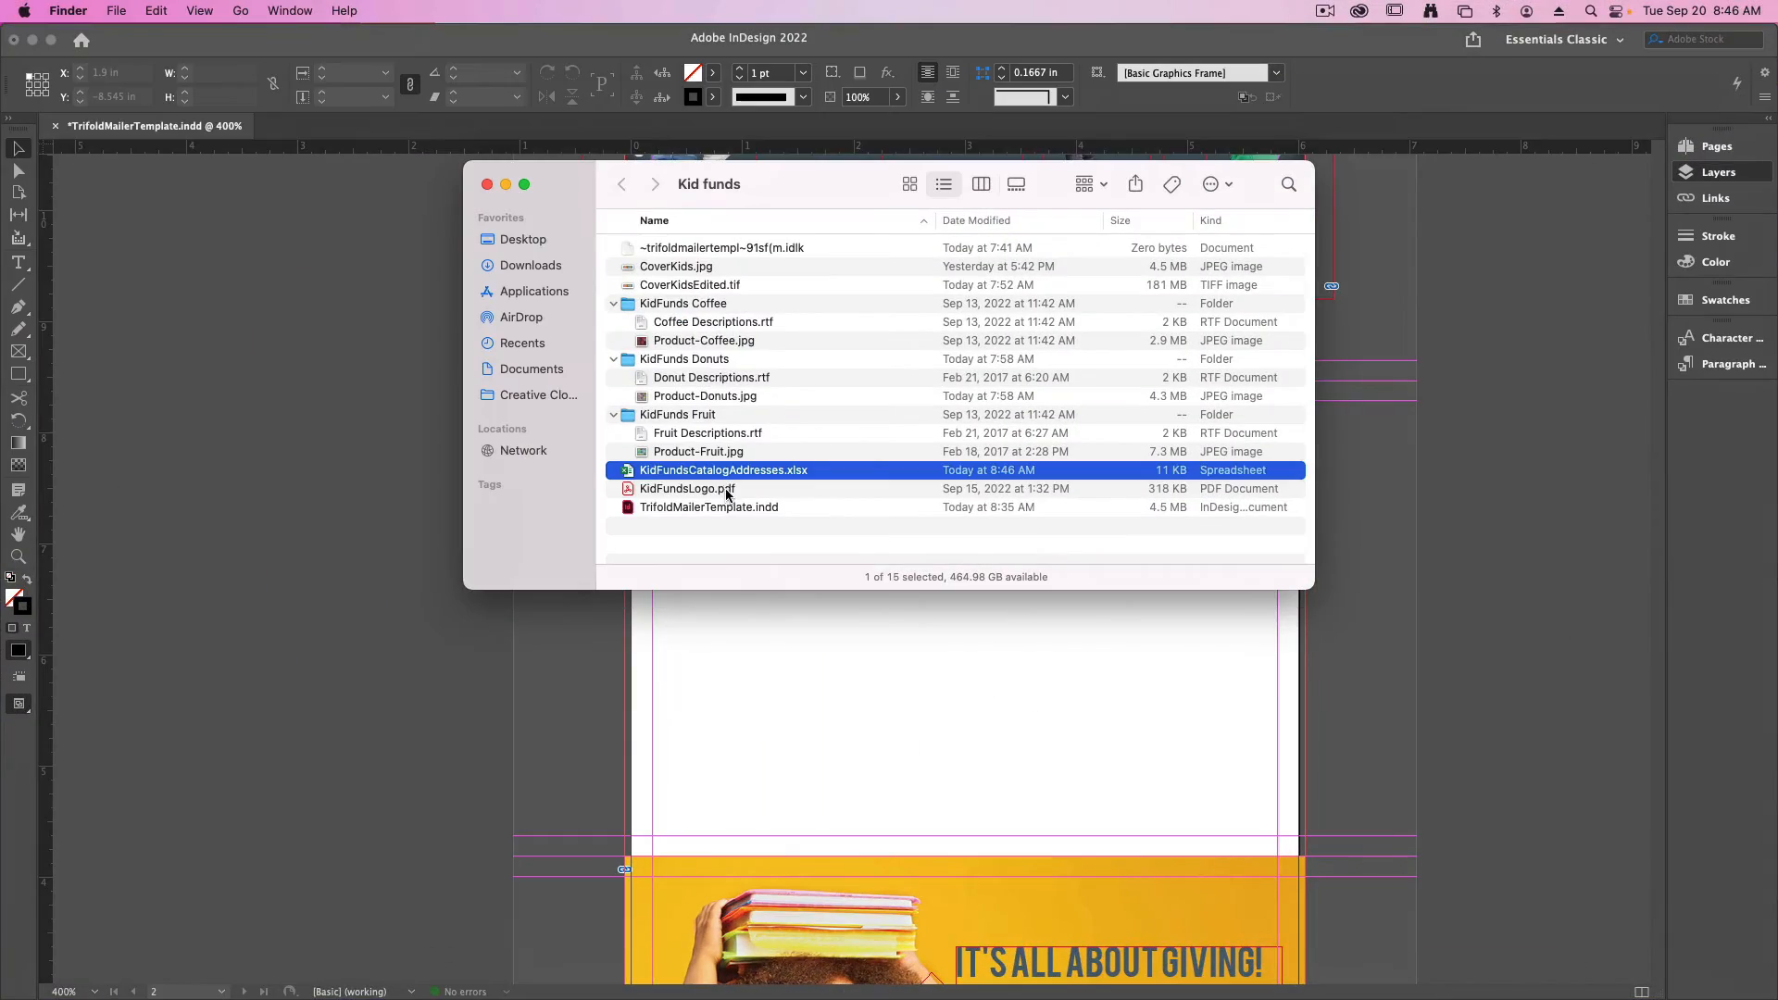
double_click(733, 470)
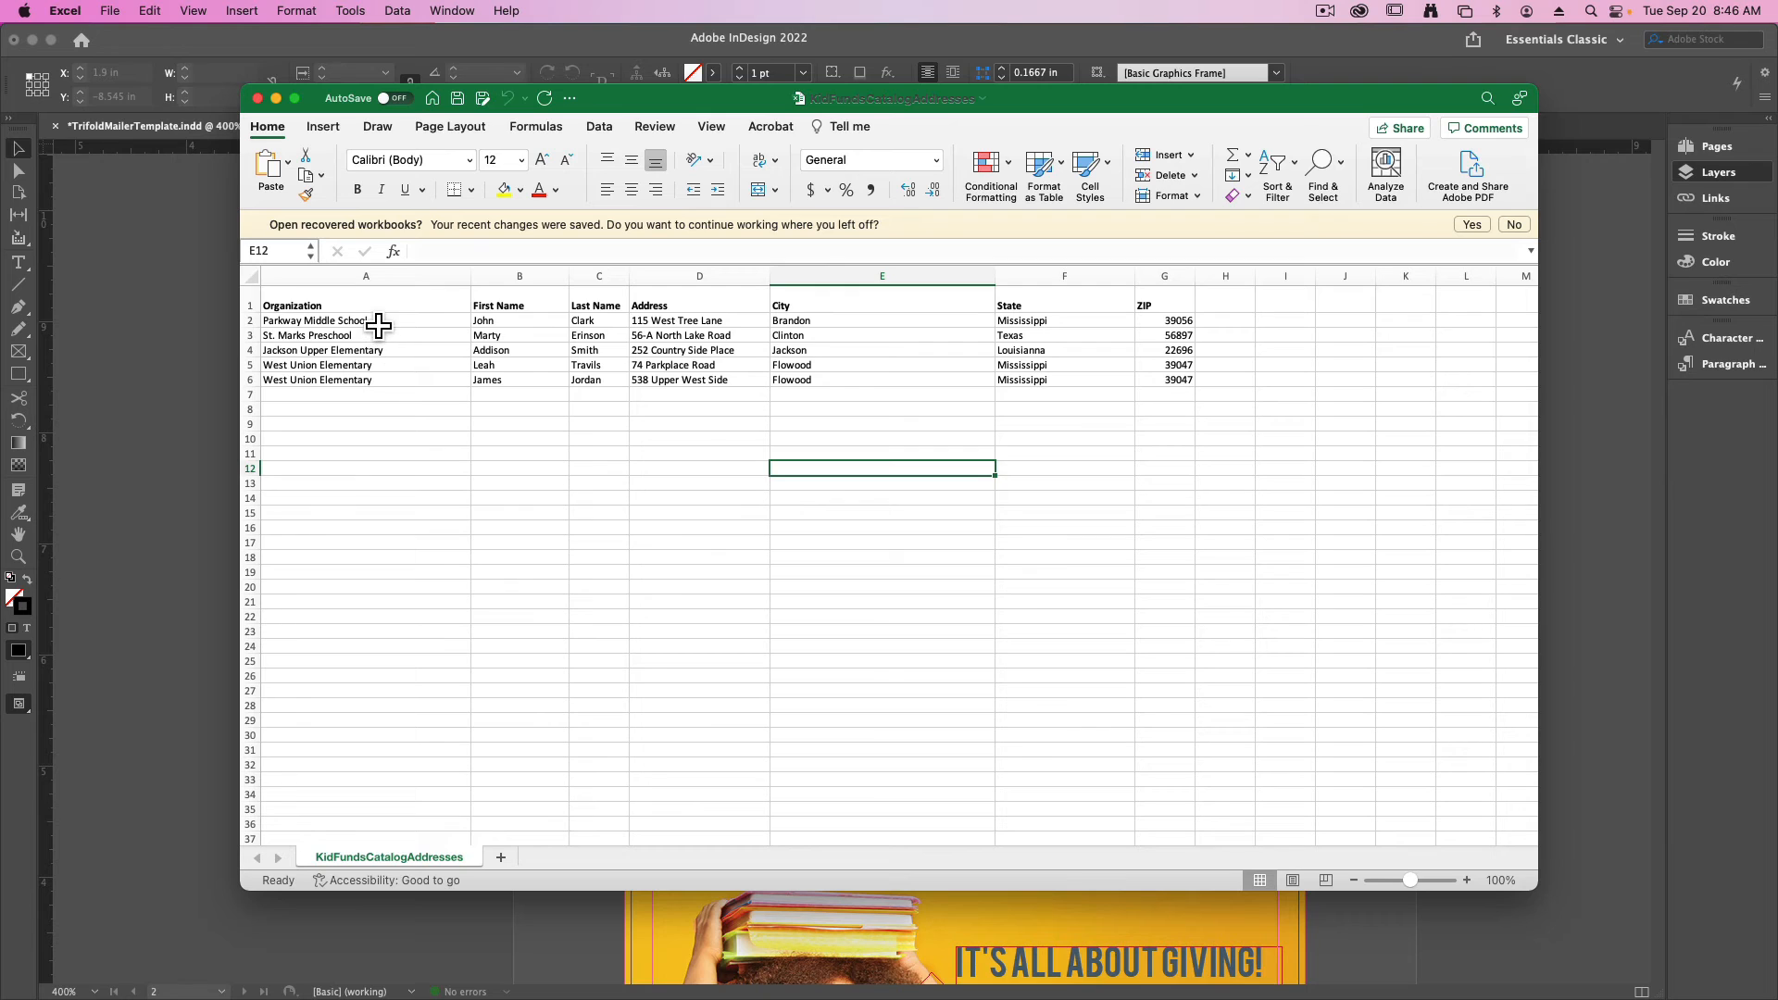
drag(377, 307, 409, 389)
drag(508, 307, 686, 394)
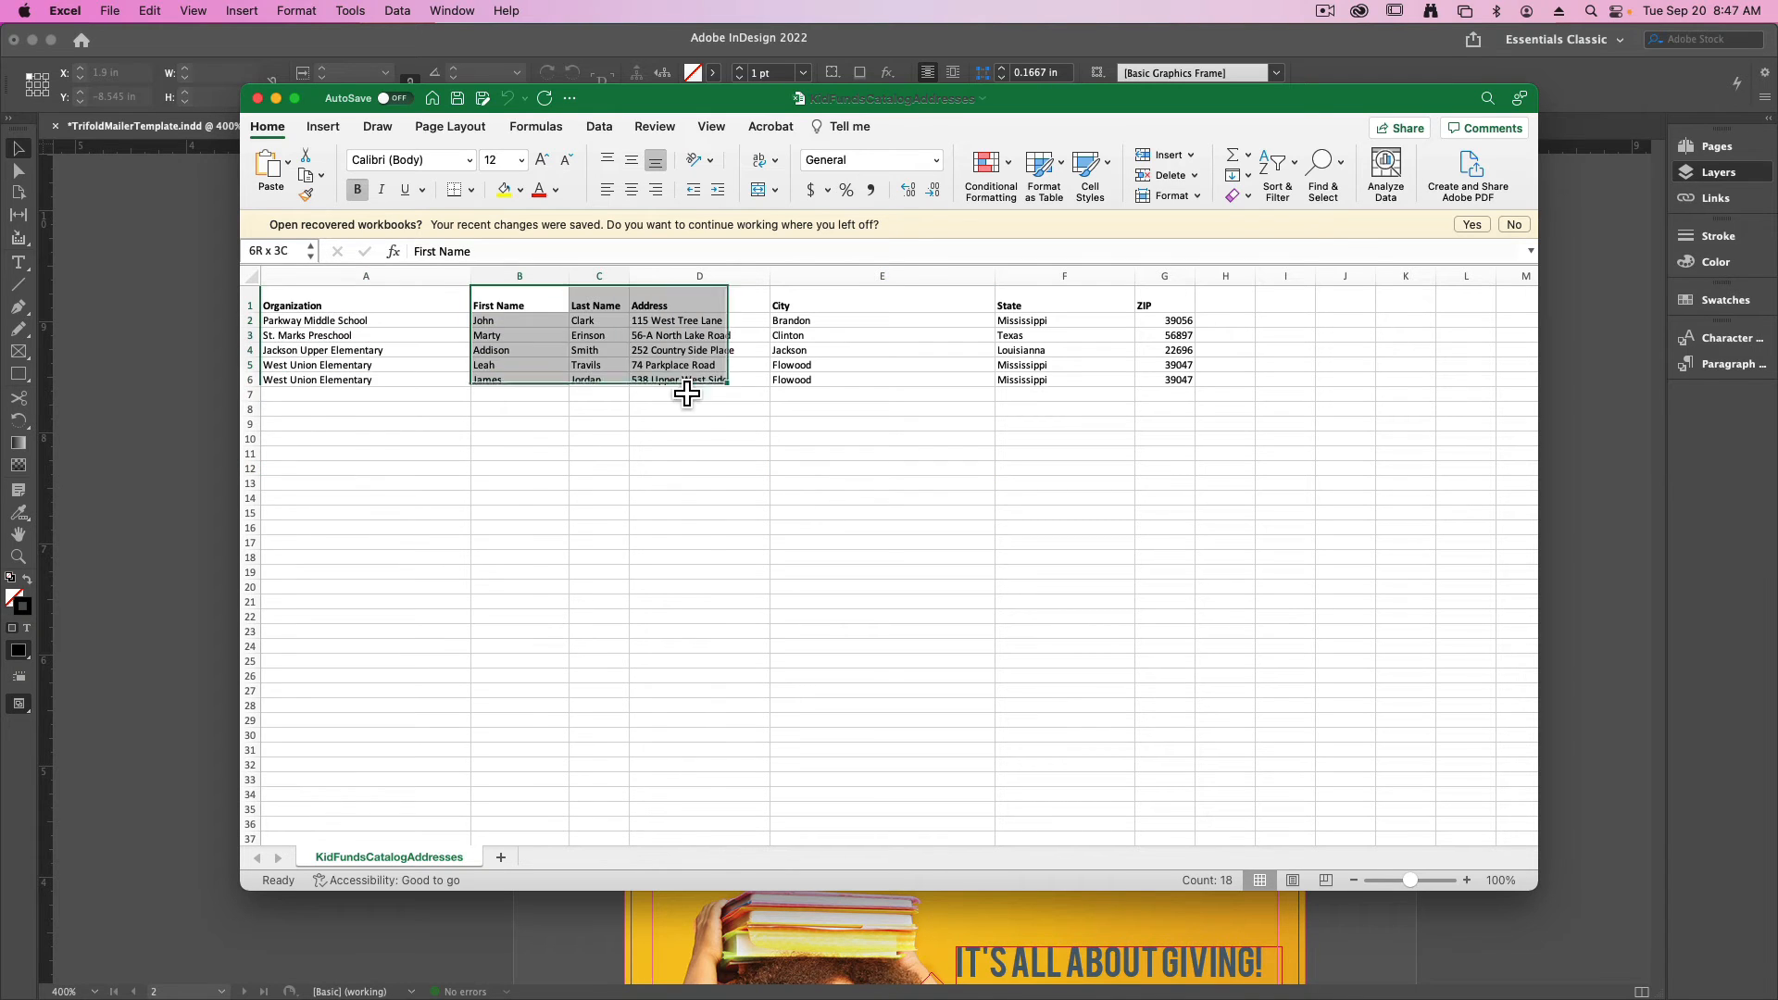
click(866, 308)
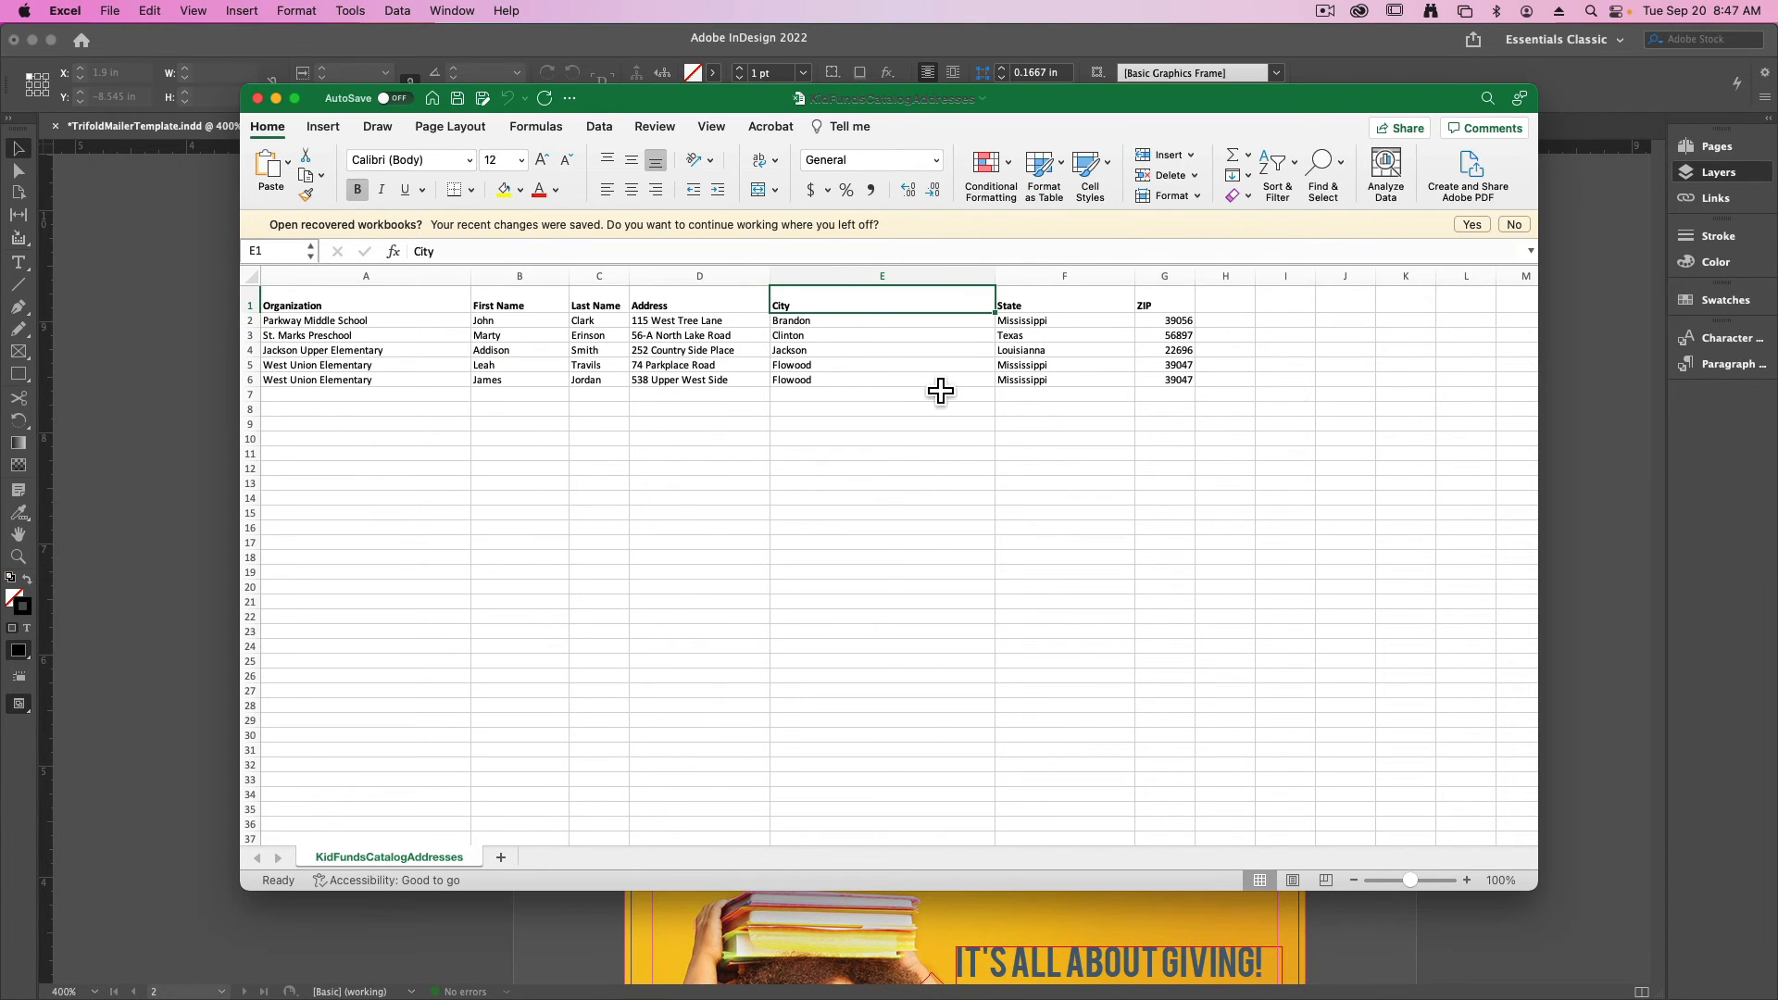
click(276, 98)
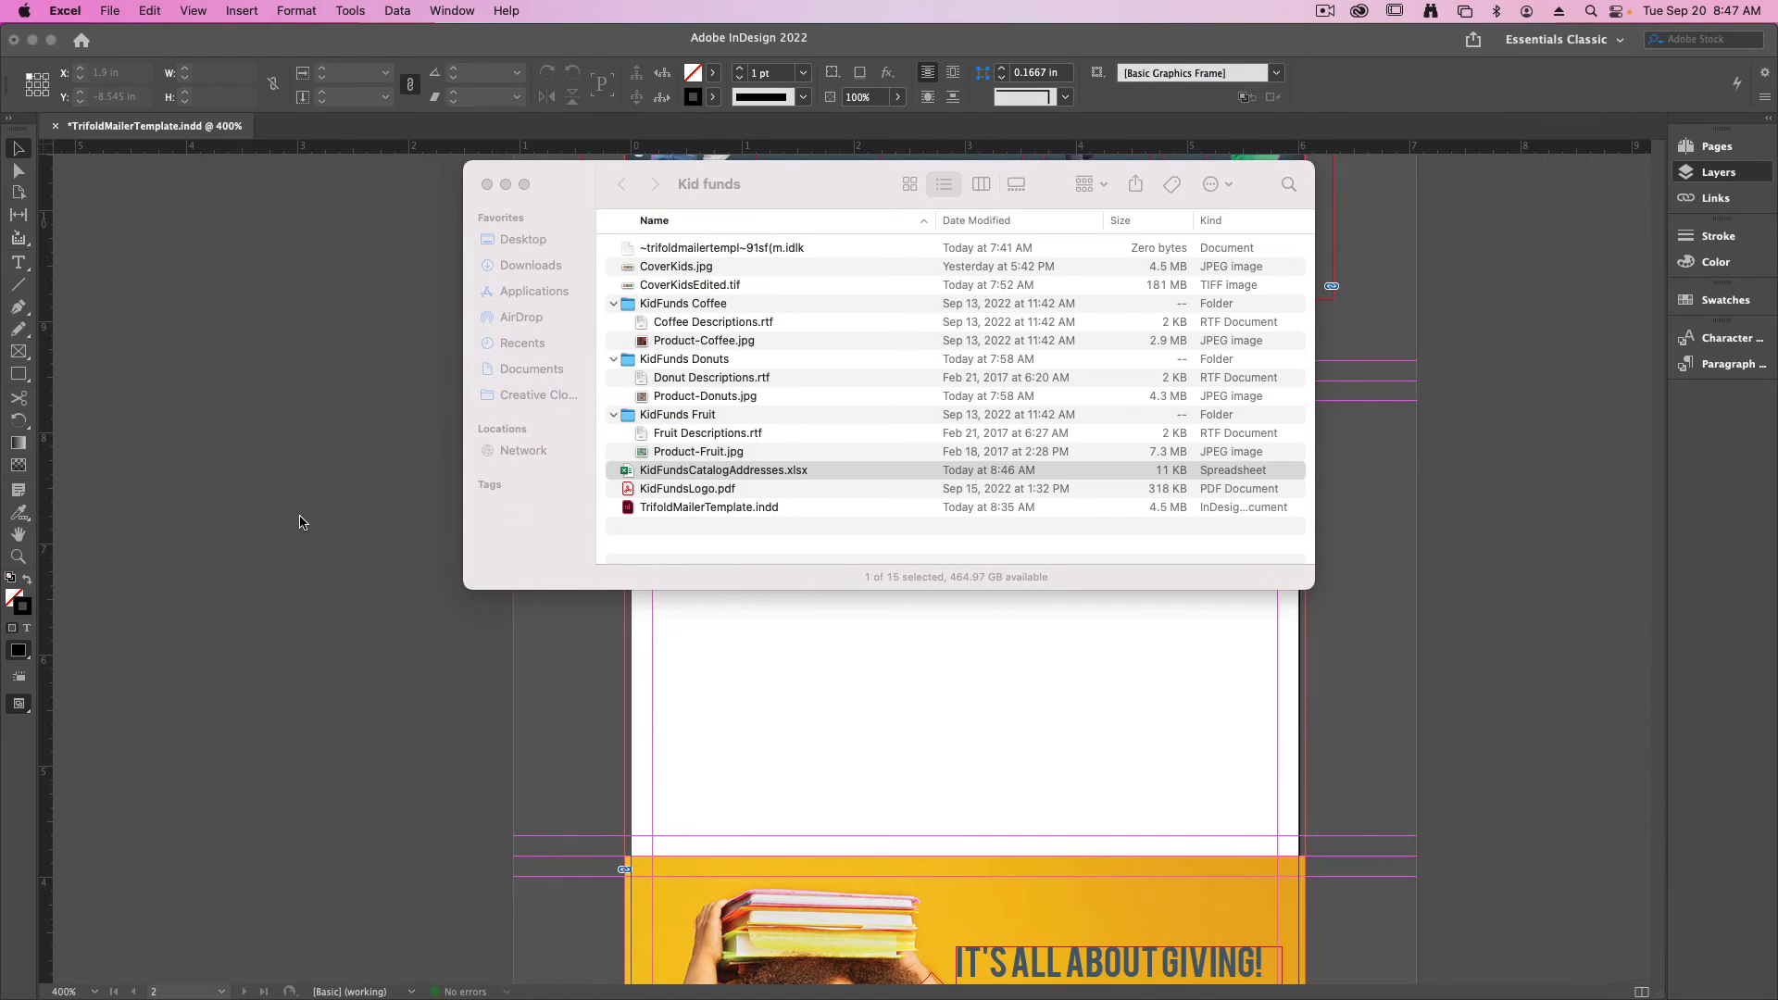
click(299, 517)
- Draw a recipient text frame about 2.4 in wide by 1.4 in high in the lower right of Panel 2
key(t)
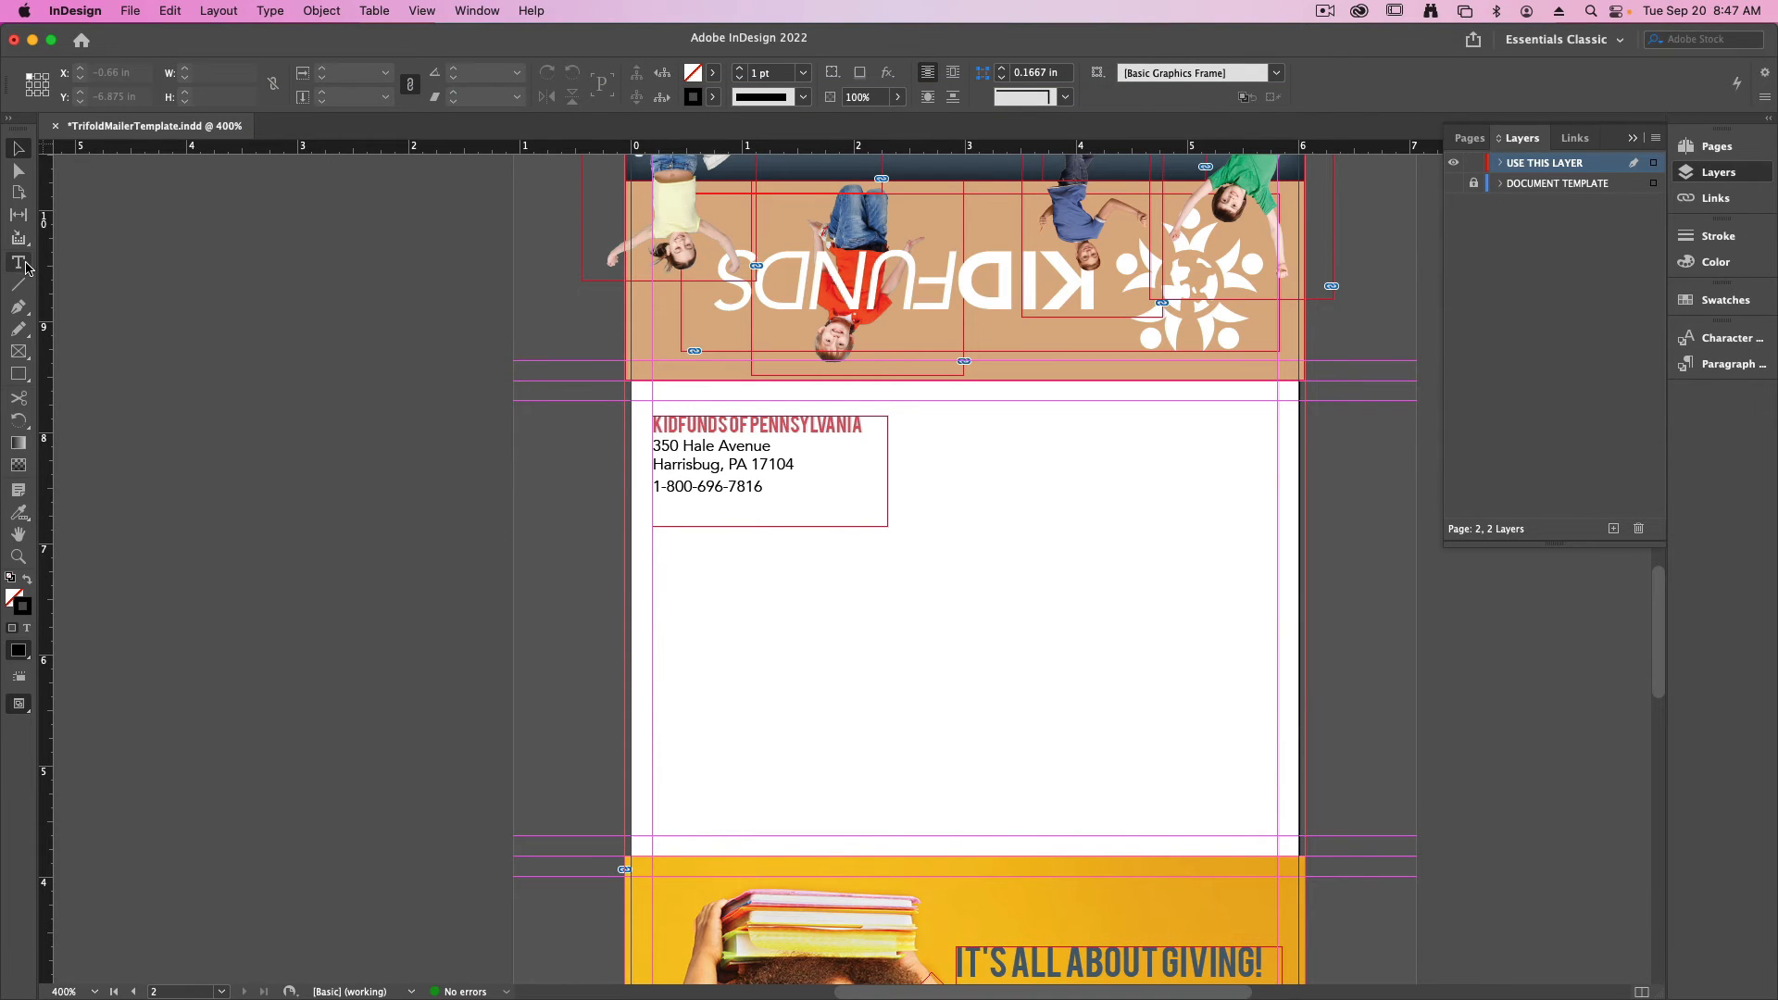
drag(928, 579, 1195, 736)
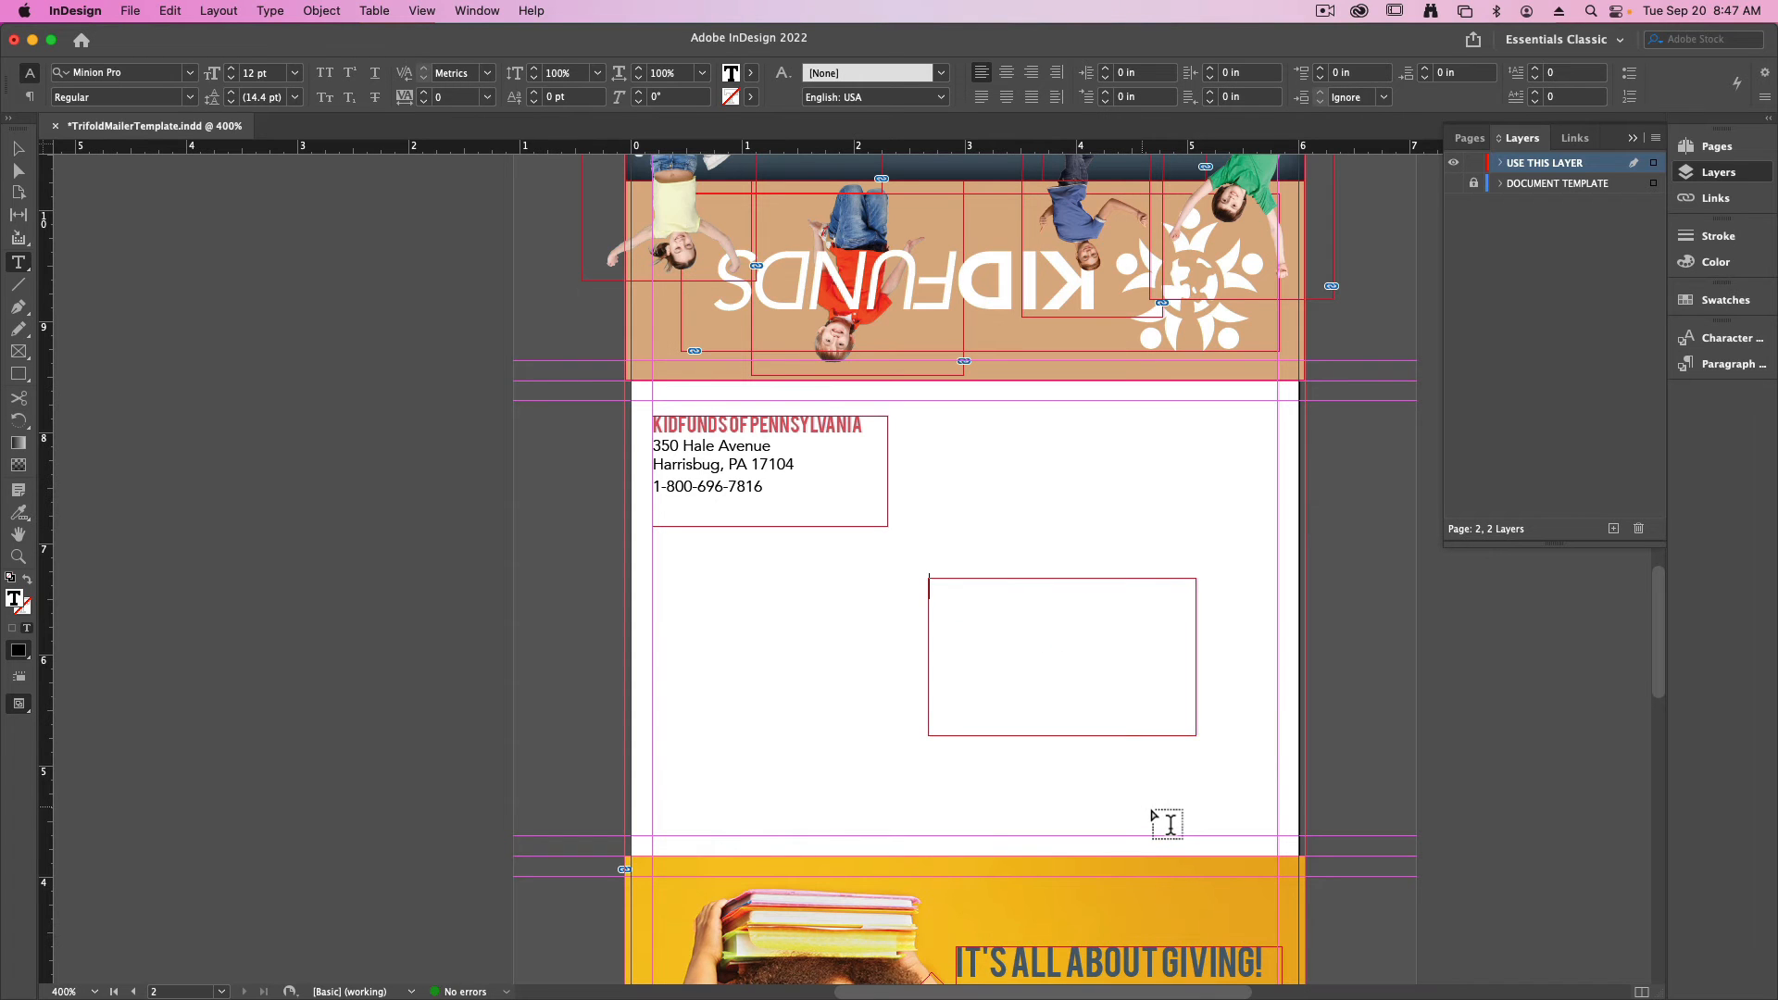
key(super+equal)
key(super+equal)
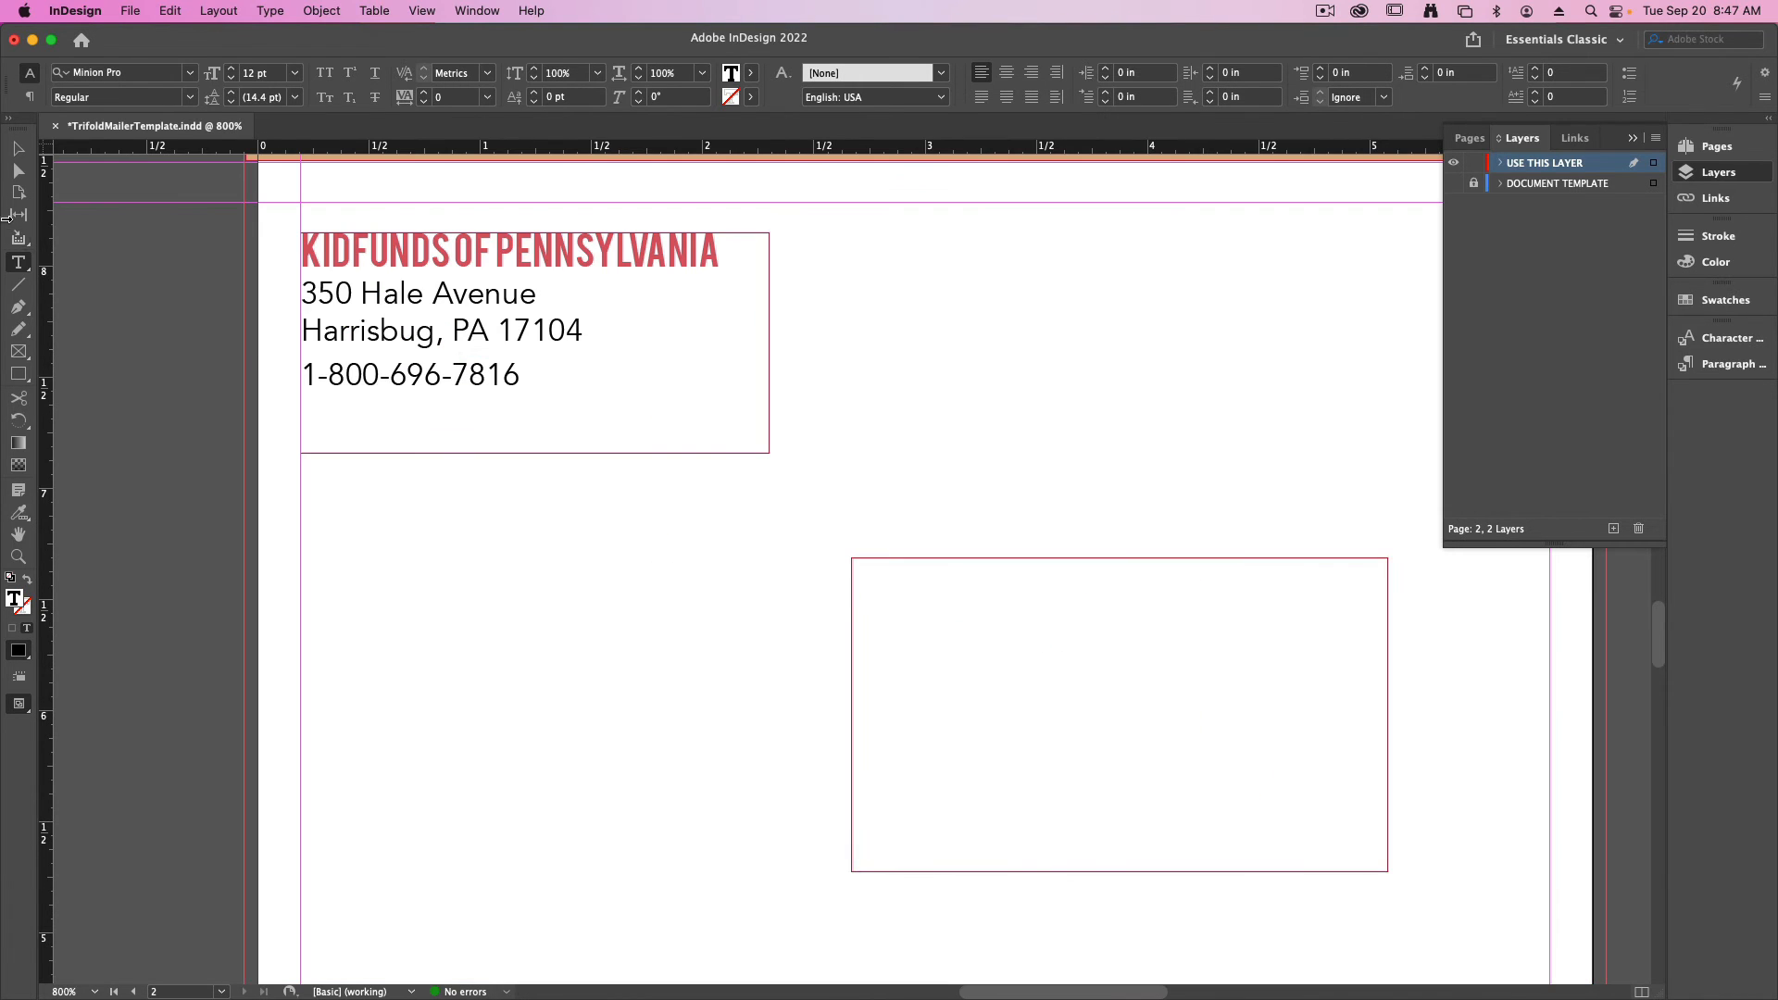
- Enter the placeholder lines "Name", "Address" and "City, State, ZIP" in the recipient text frame
click(19, 153)
drag(917, 445, 615, 351)
double_click(746, 503)
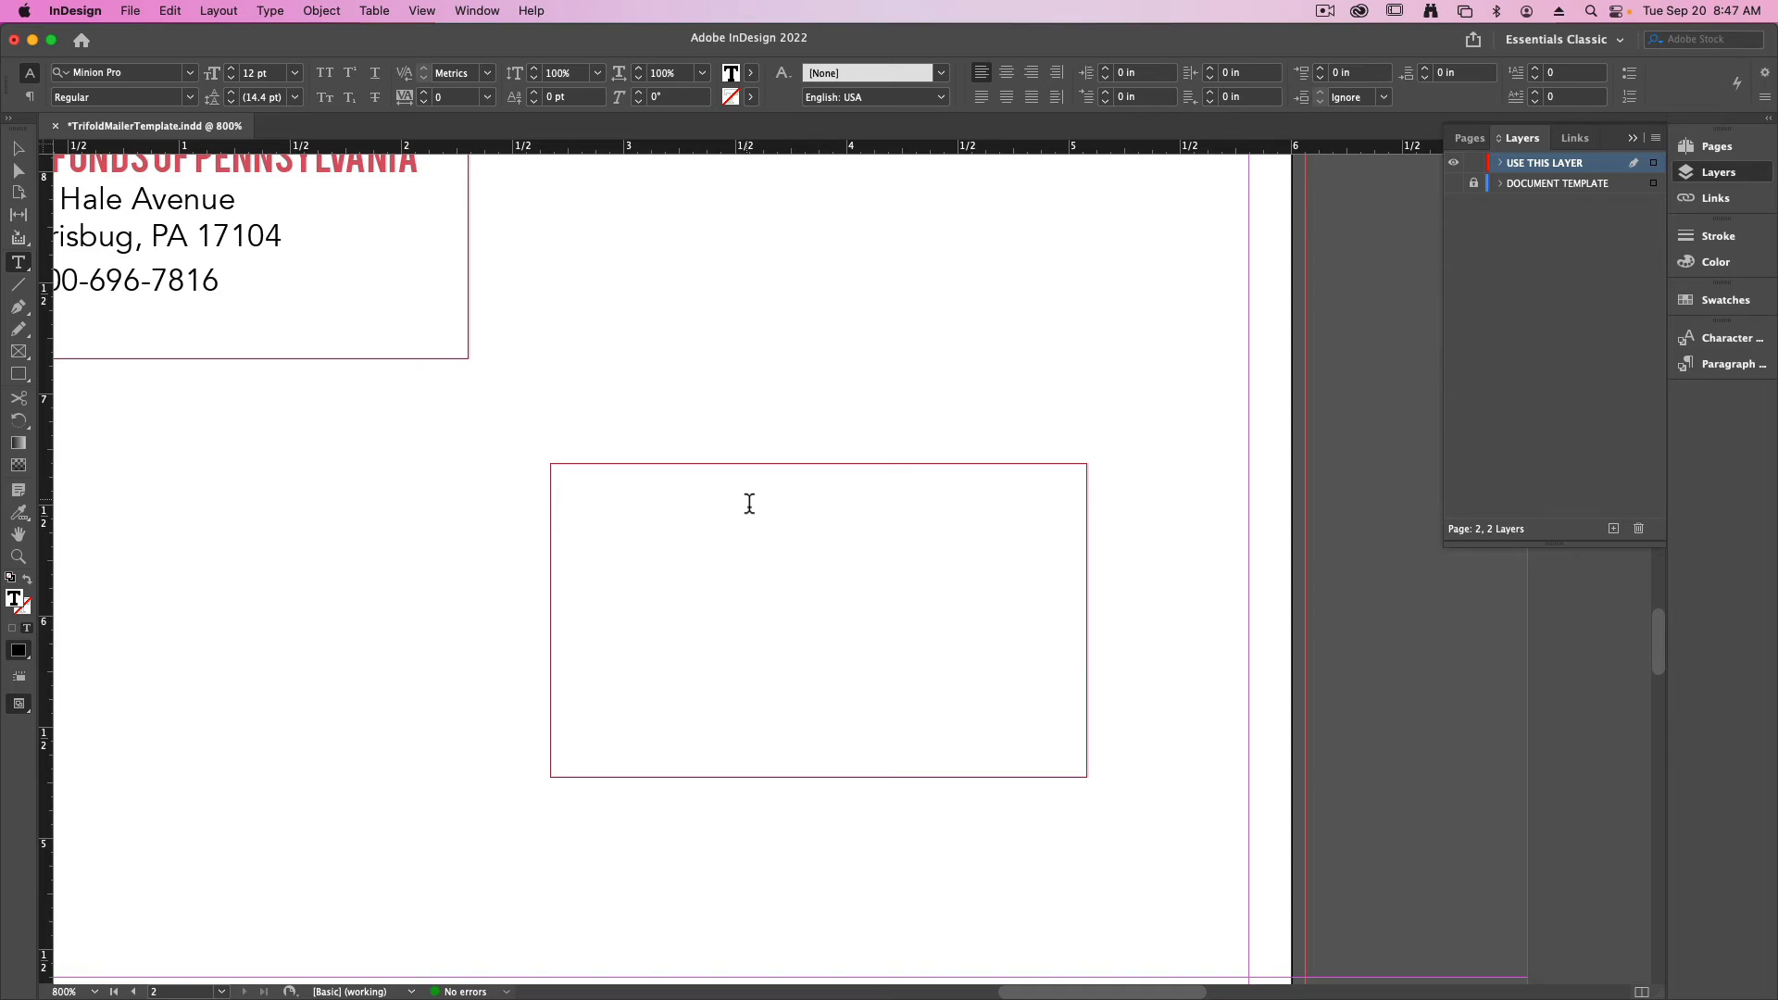
text(Name)
key(Return)
text(Address)
key(Return)
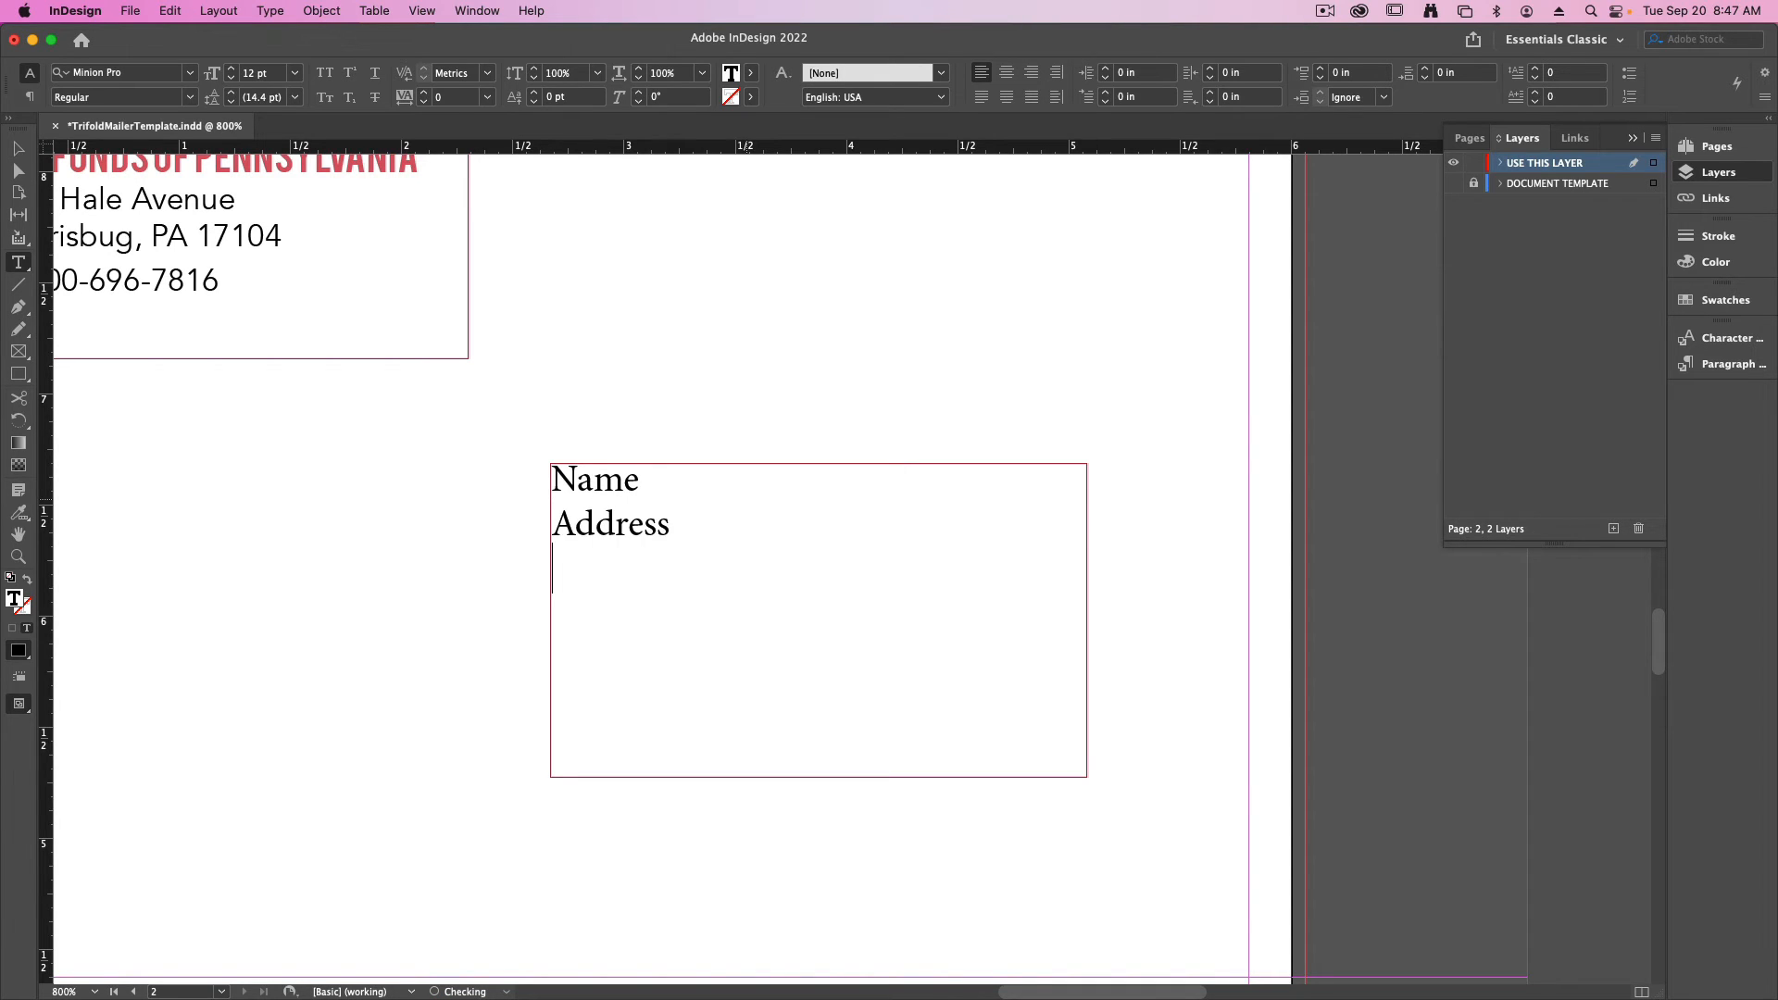
text(City, State,)
key(Return)
text(ZI)
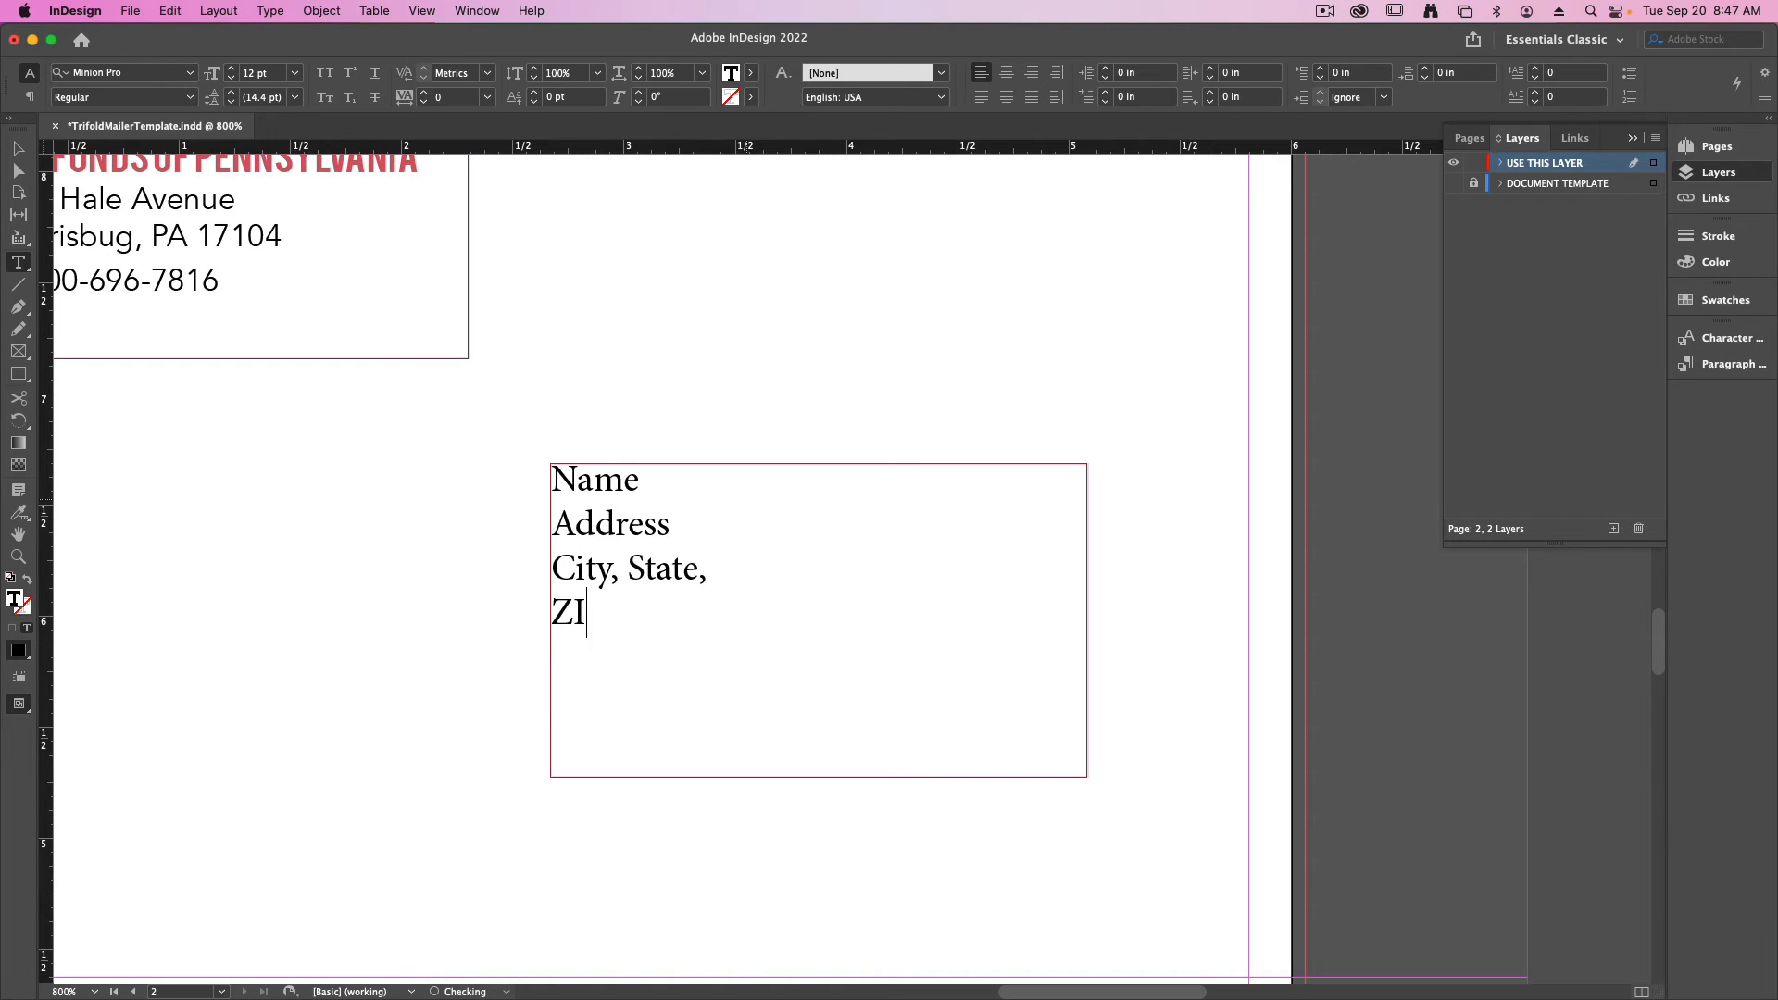
key(BackSpace)
key(BackSpace)
text(ZIP)
click(707, 567)
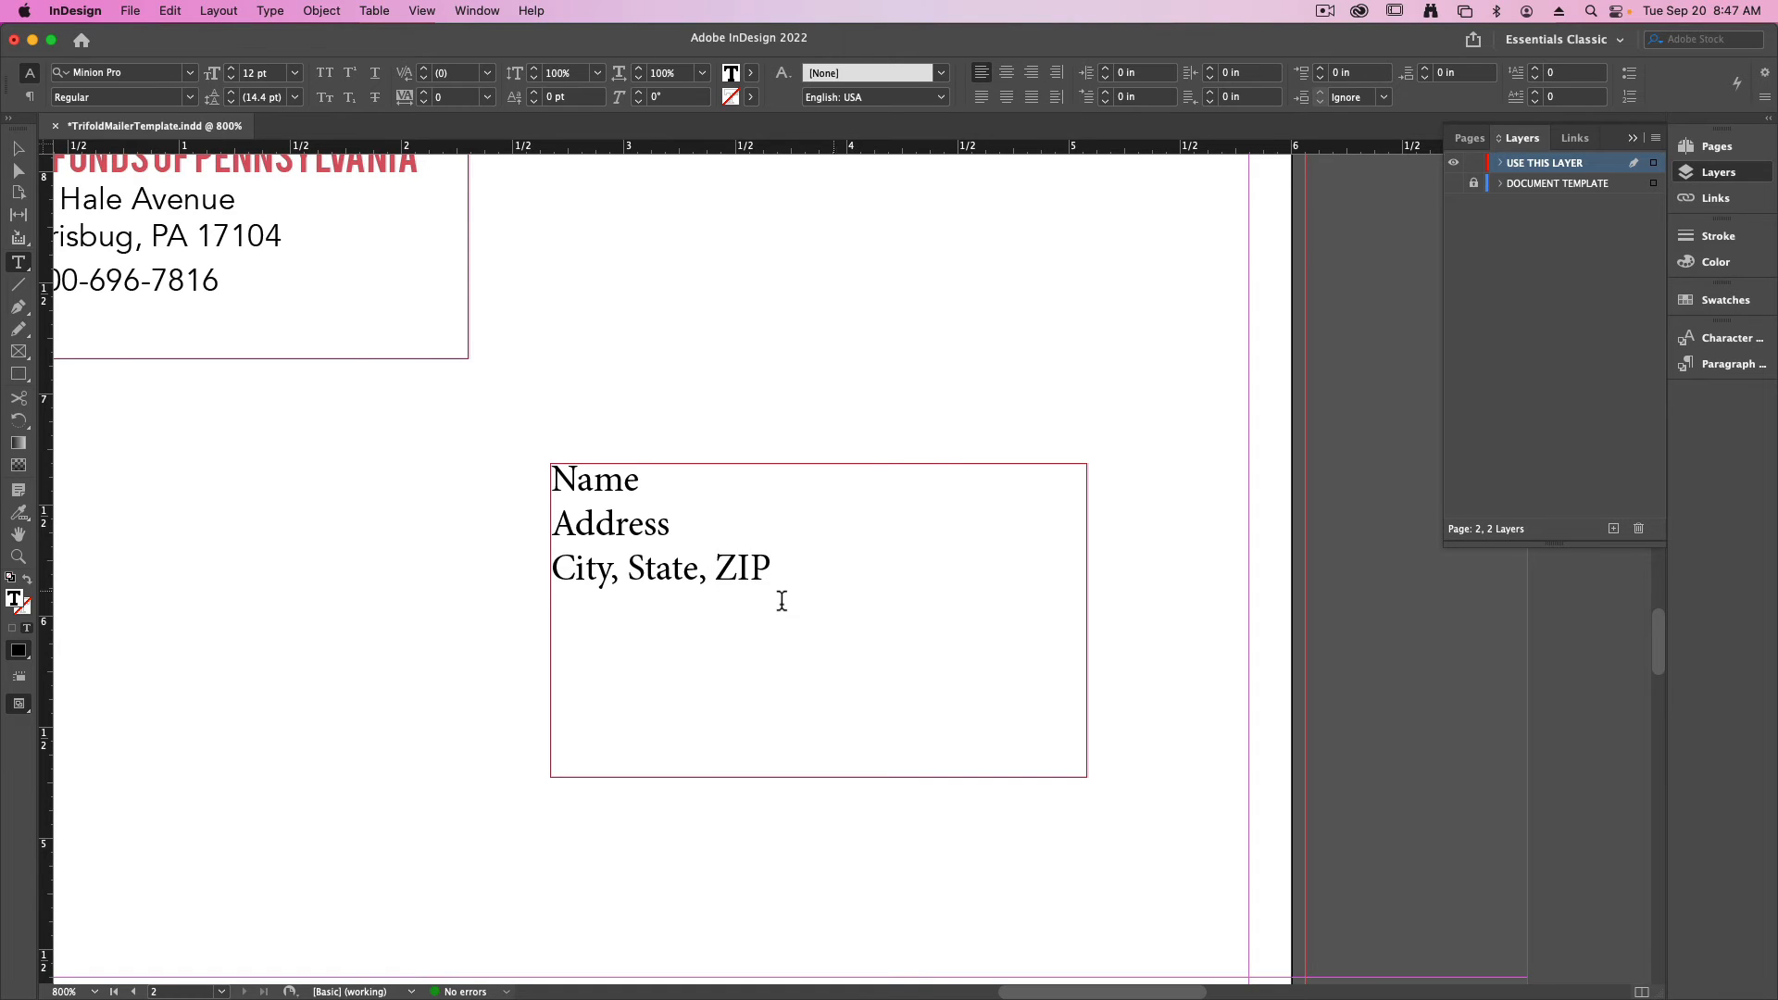
- Set the three recipient placeholder lines in Avenir at 16 pt
drag(781, 575, 481, 472)
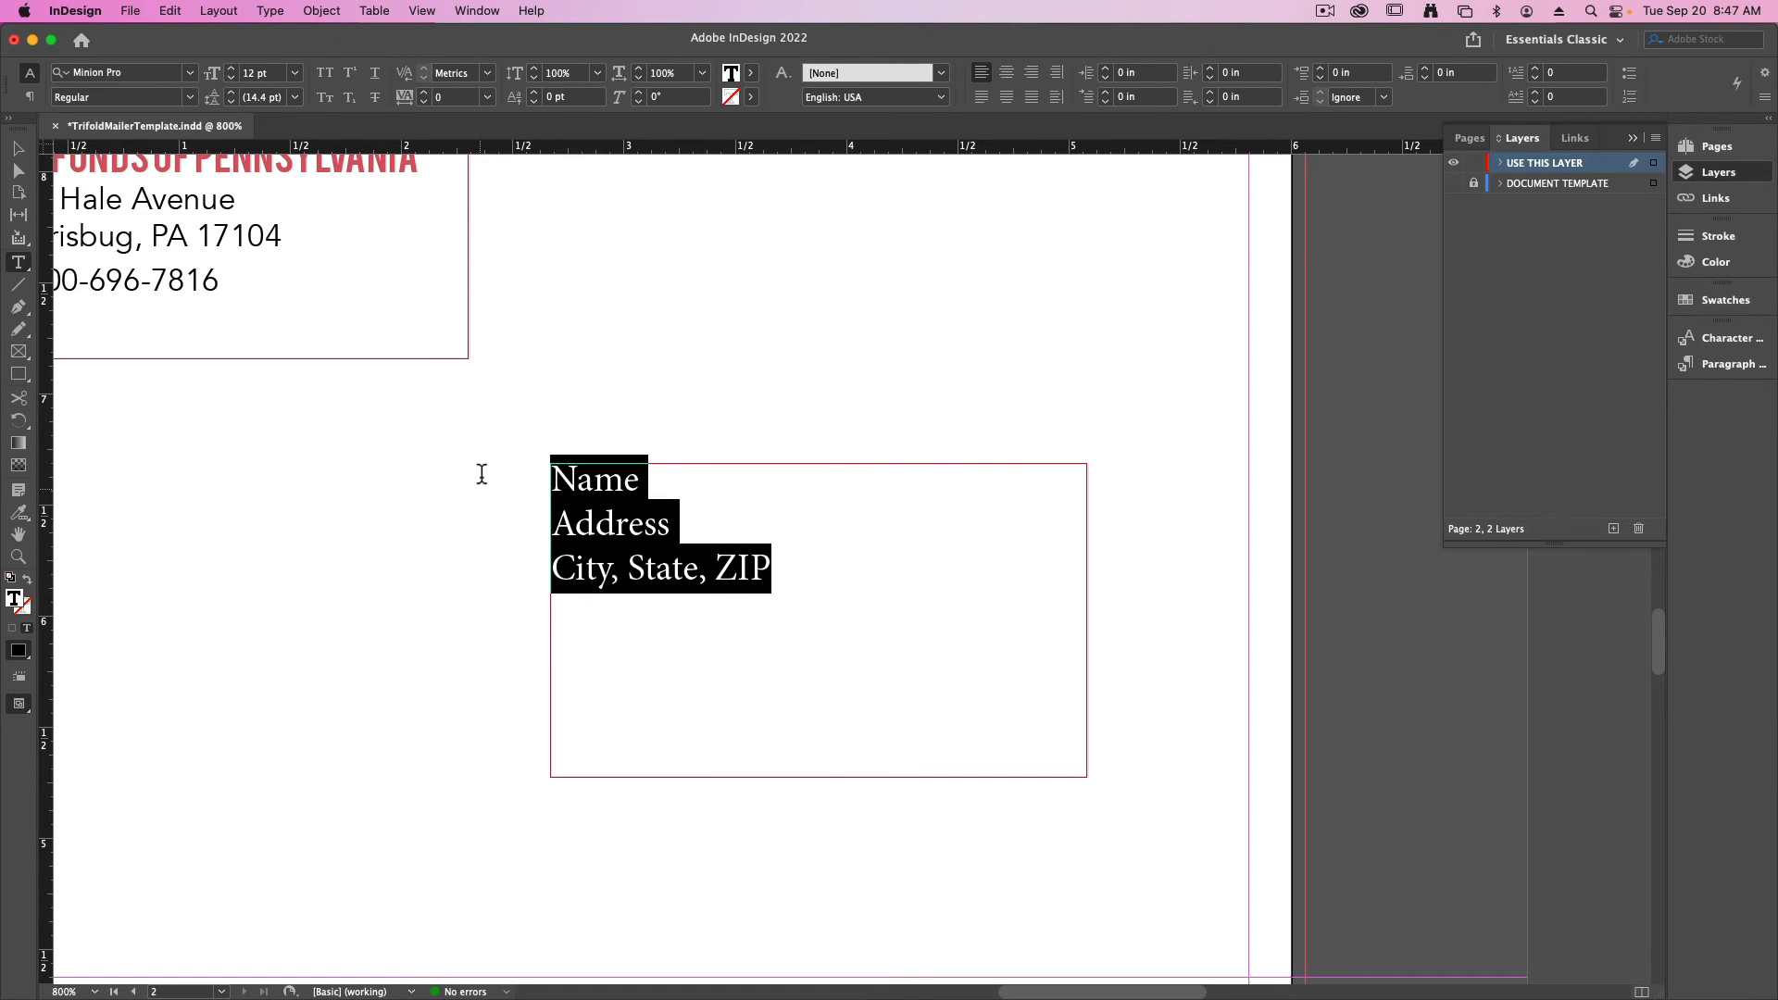
click(191, 73)
scroll(156, 415, up, 15)
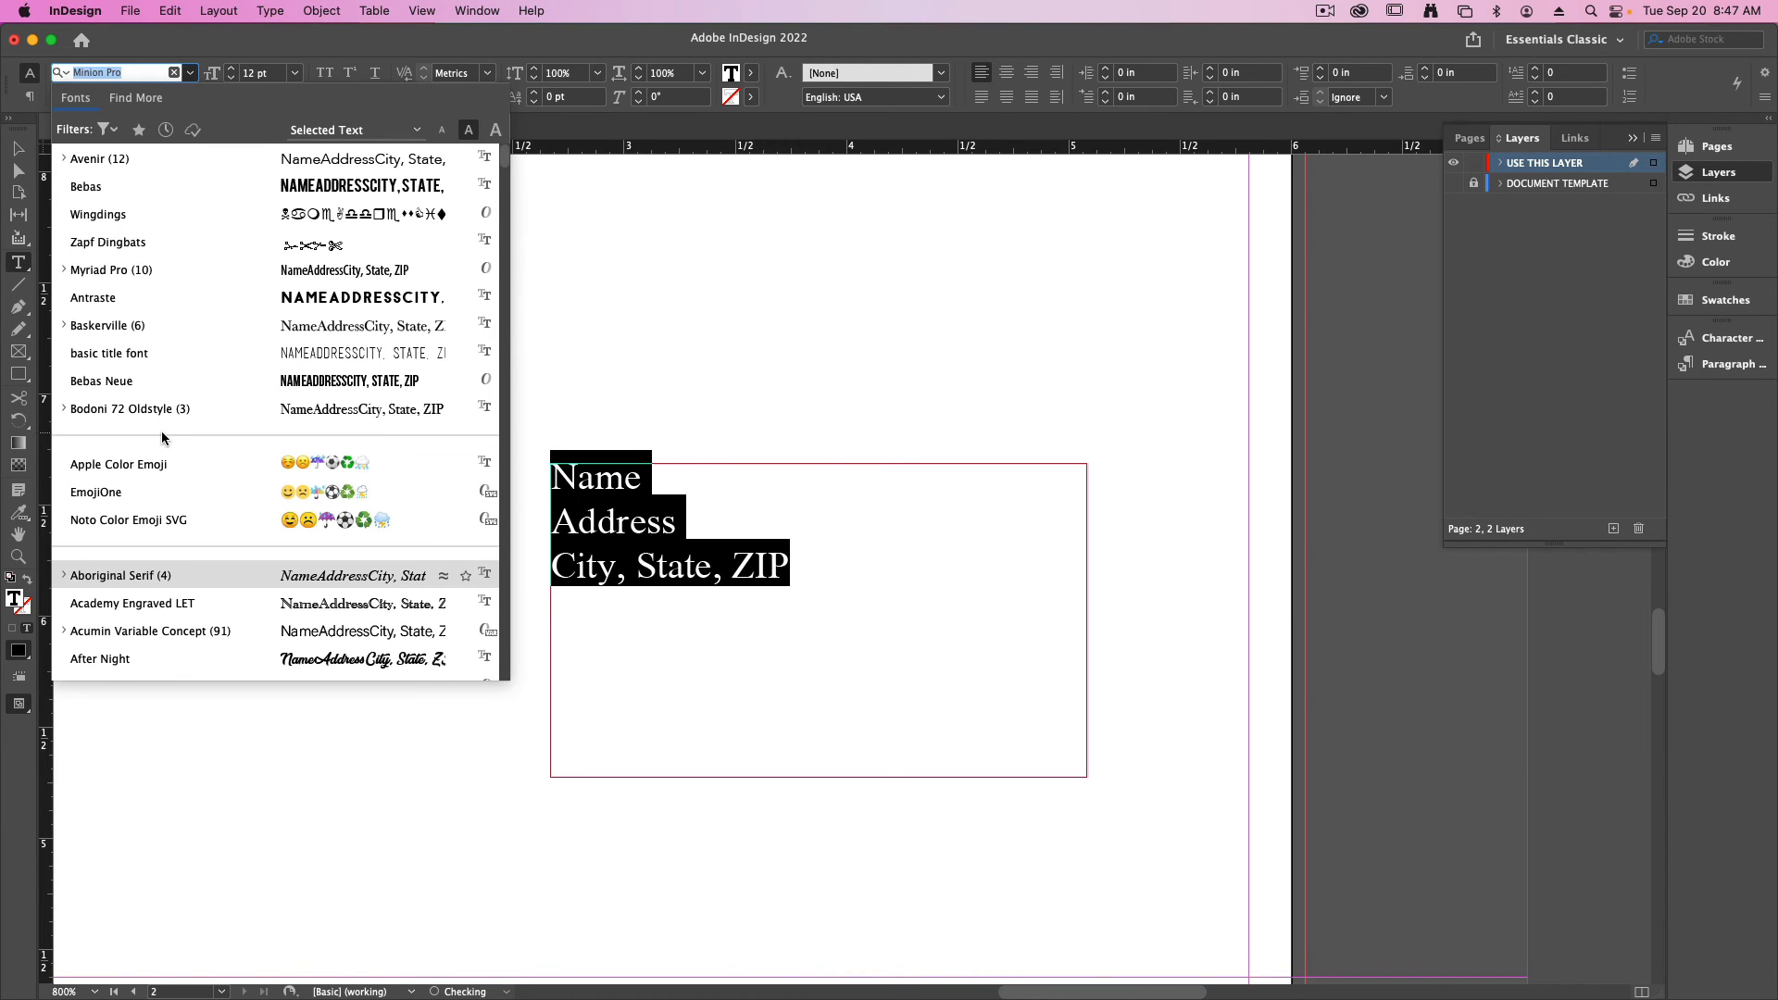
click(100, 159)
click(599, 477)
drag(810, 588, 472, 461)
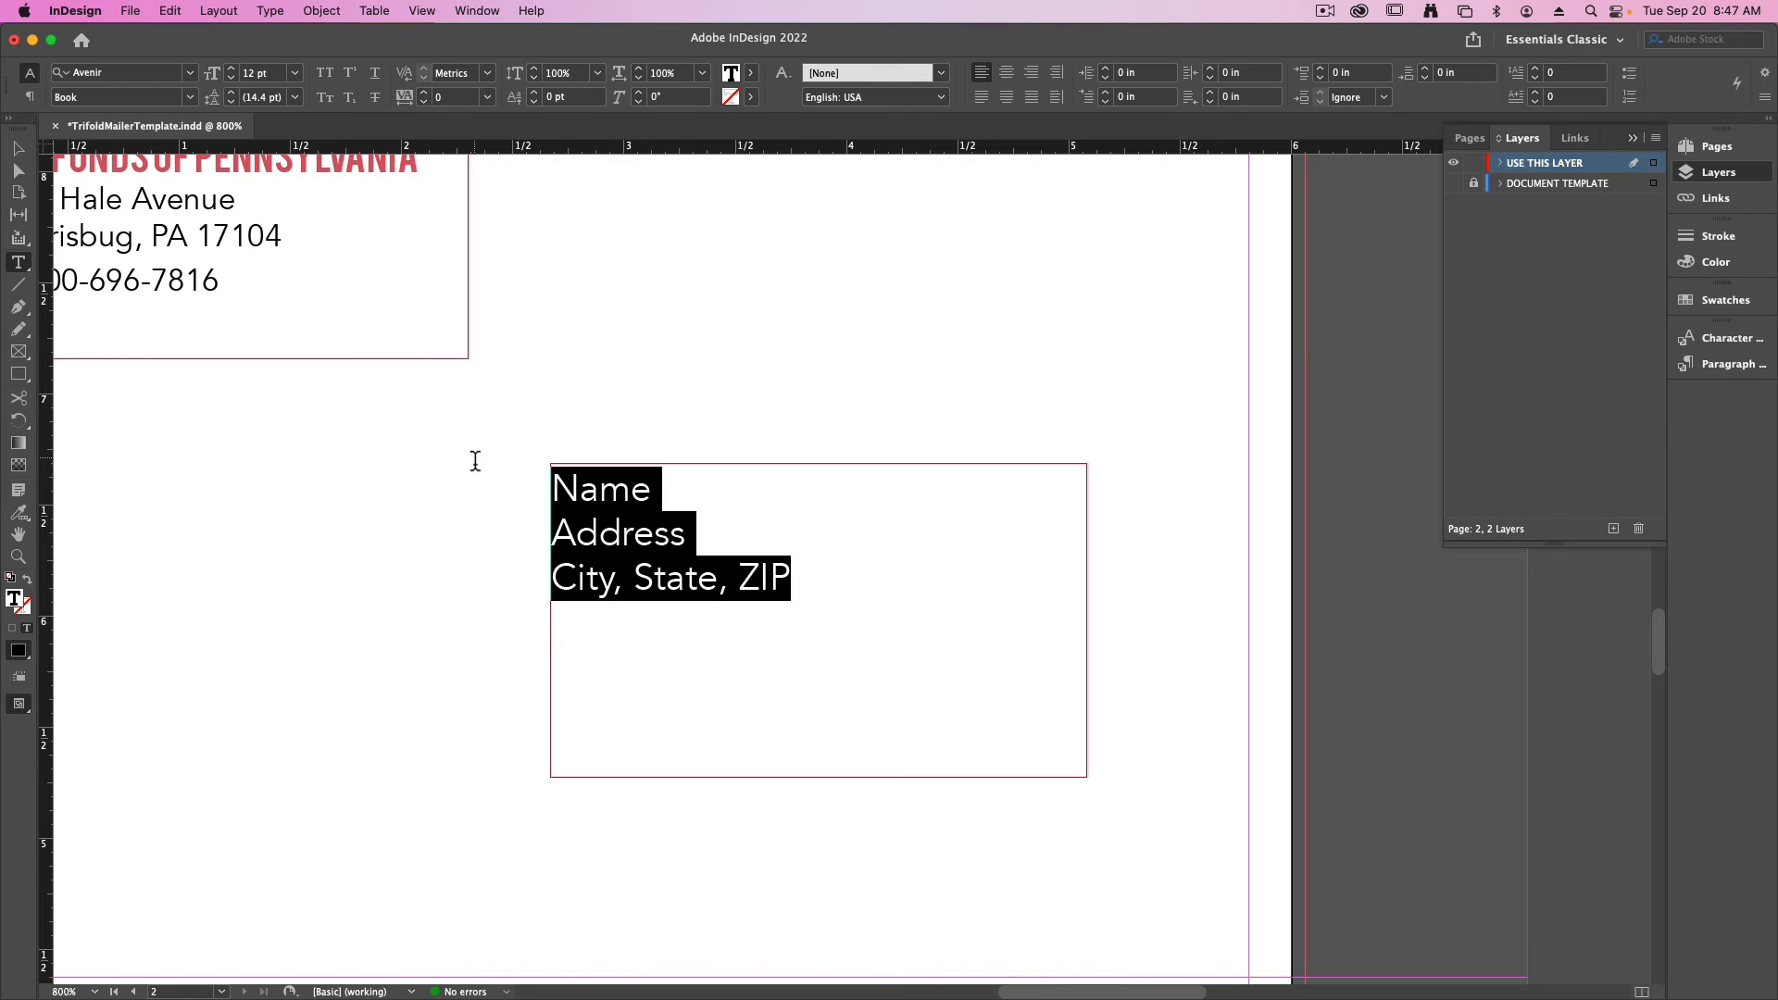
key(super+shift+period)
key(super+shift+period)
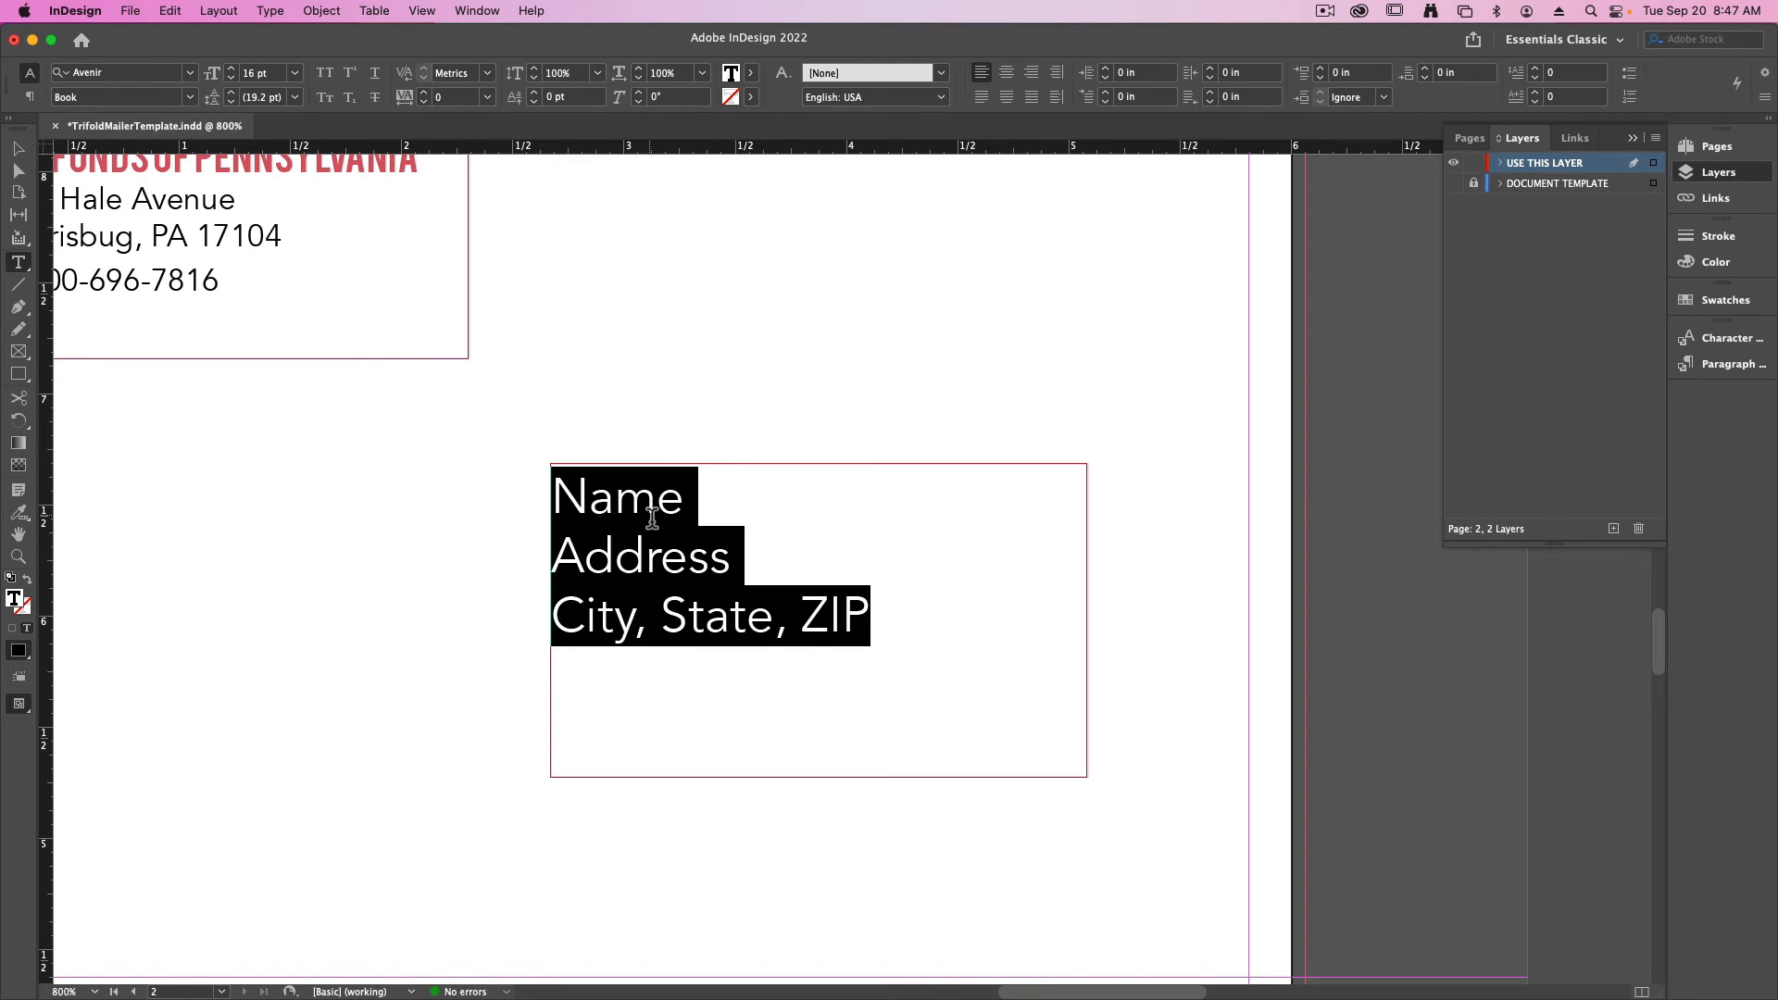
- Set the "Name" placeholder in the recipient frame to Avenir Black
click(654, 507)
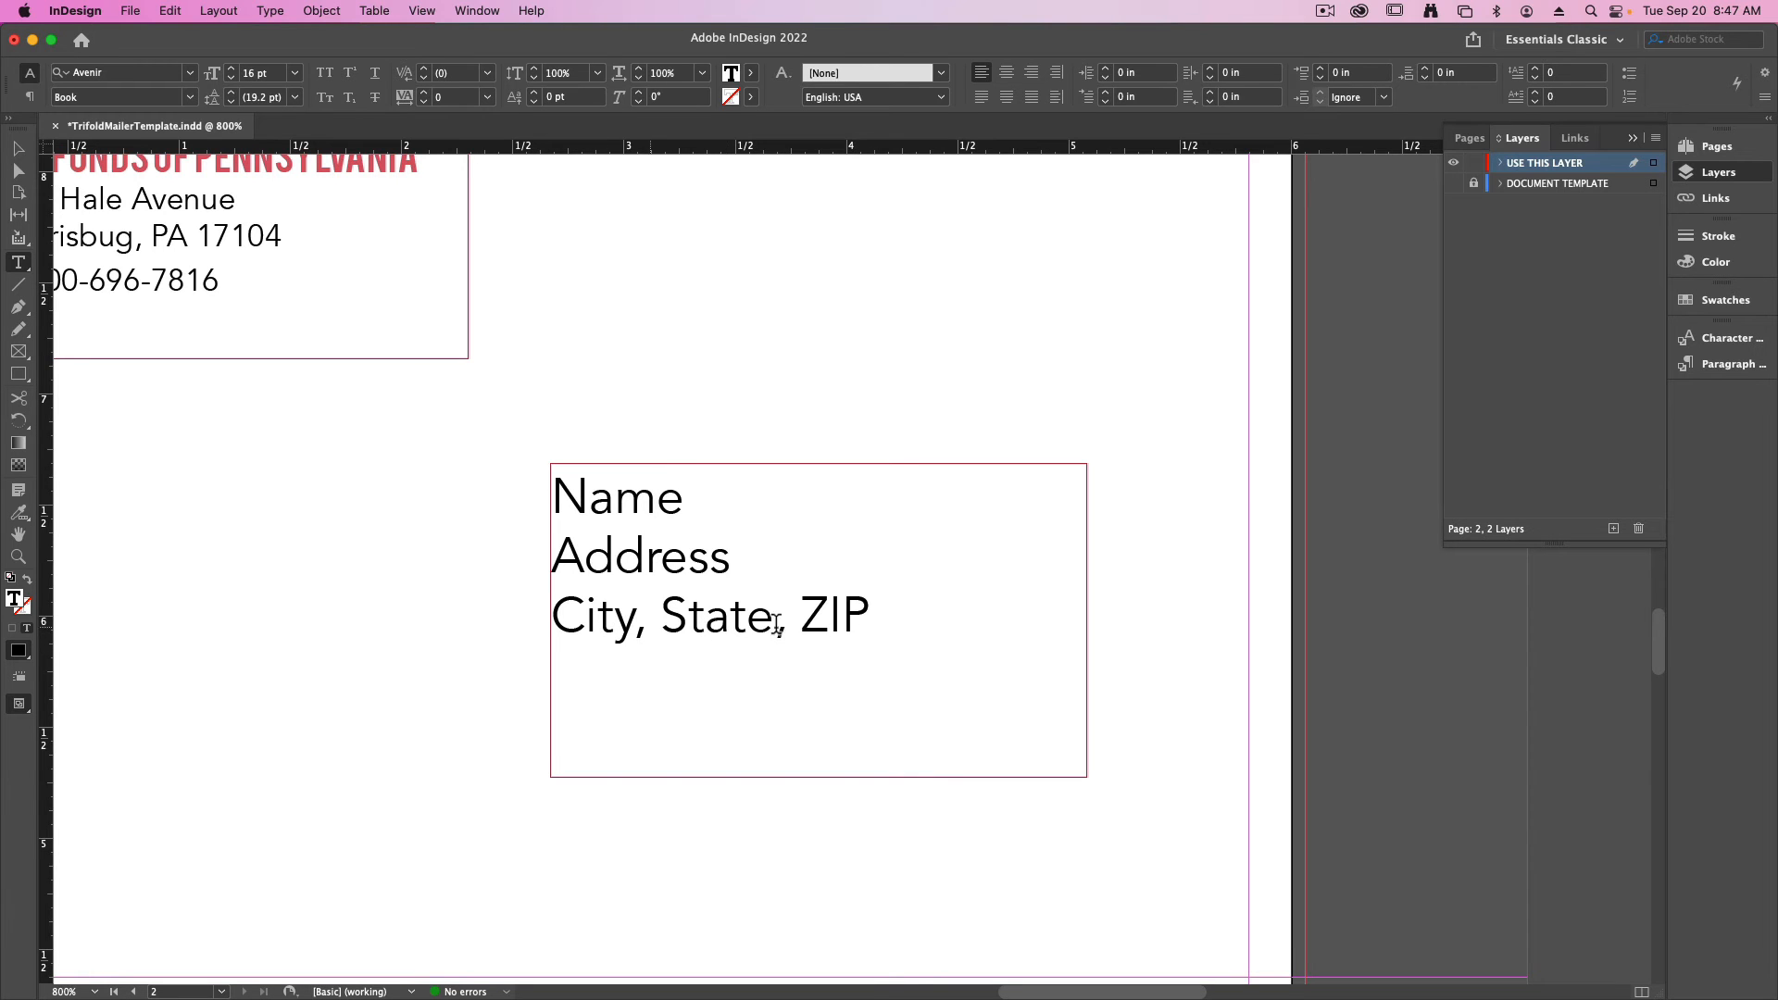
key(Escape)
double_click(867, 616)
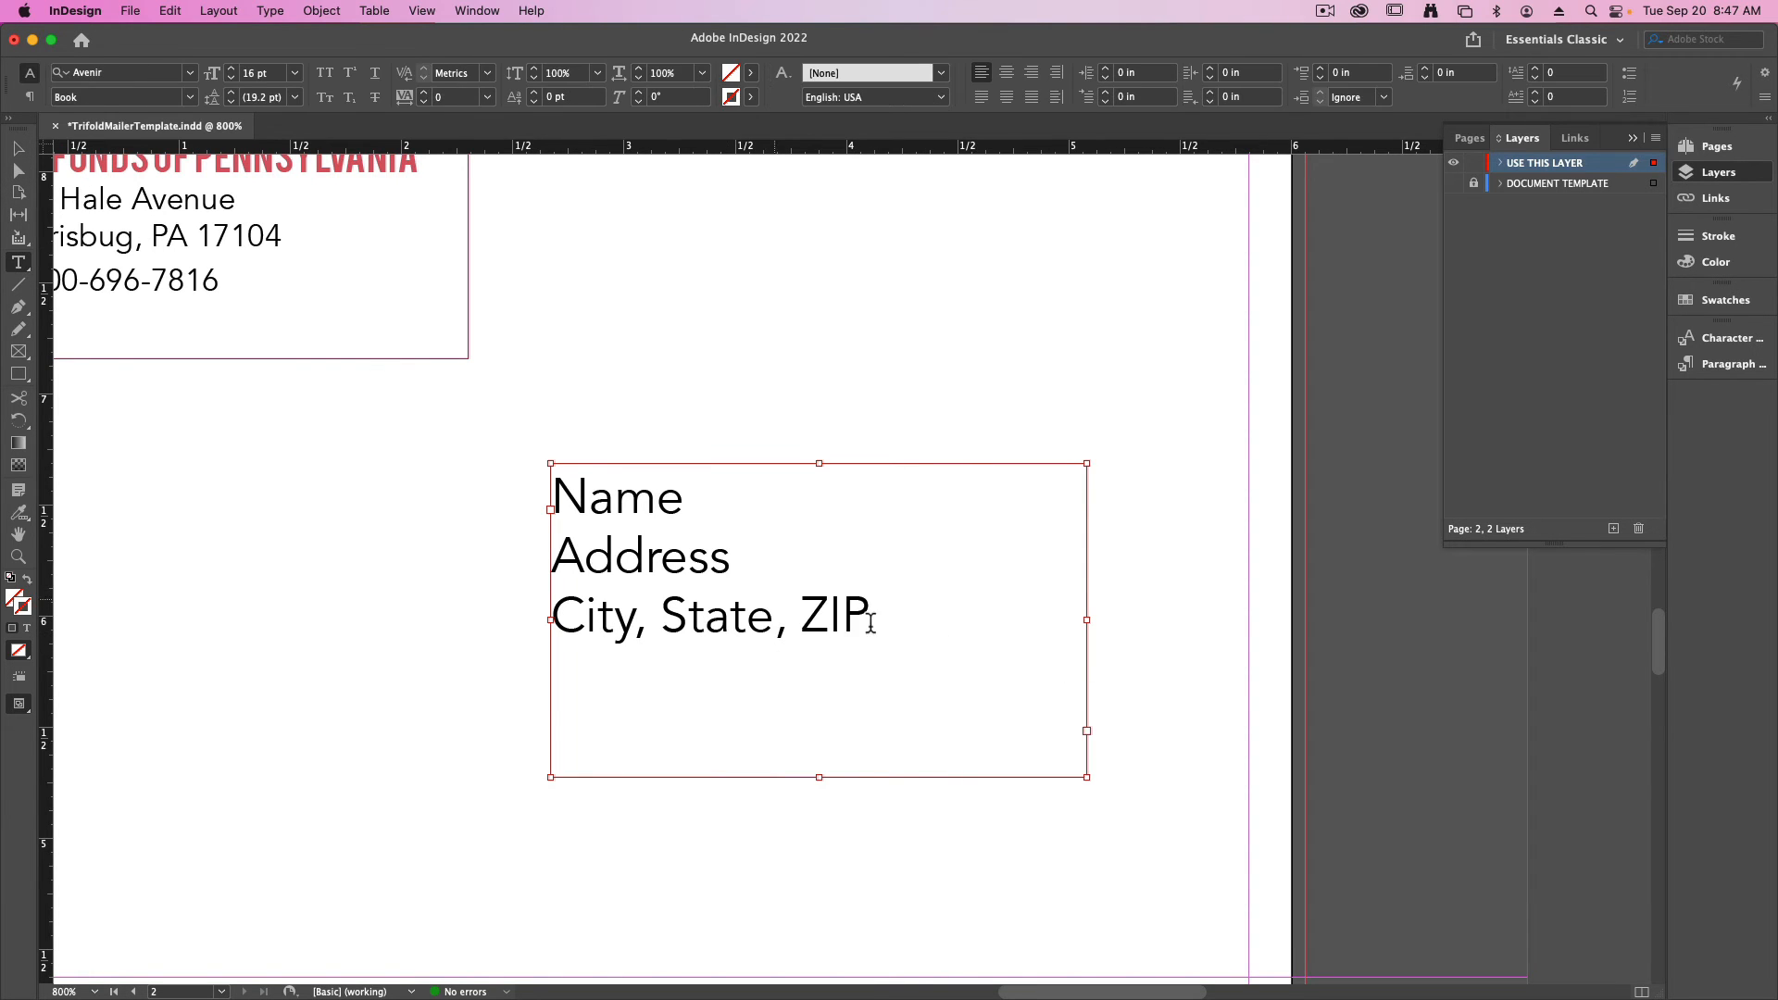
drag(868, 616, 508, 556)
double_click(617, 497)
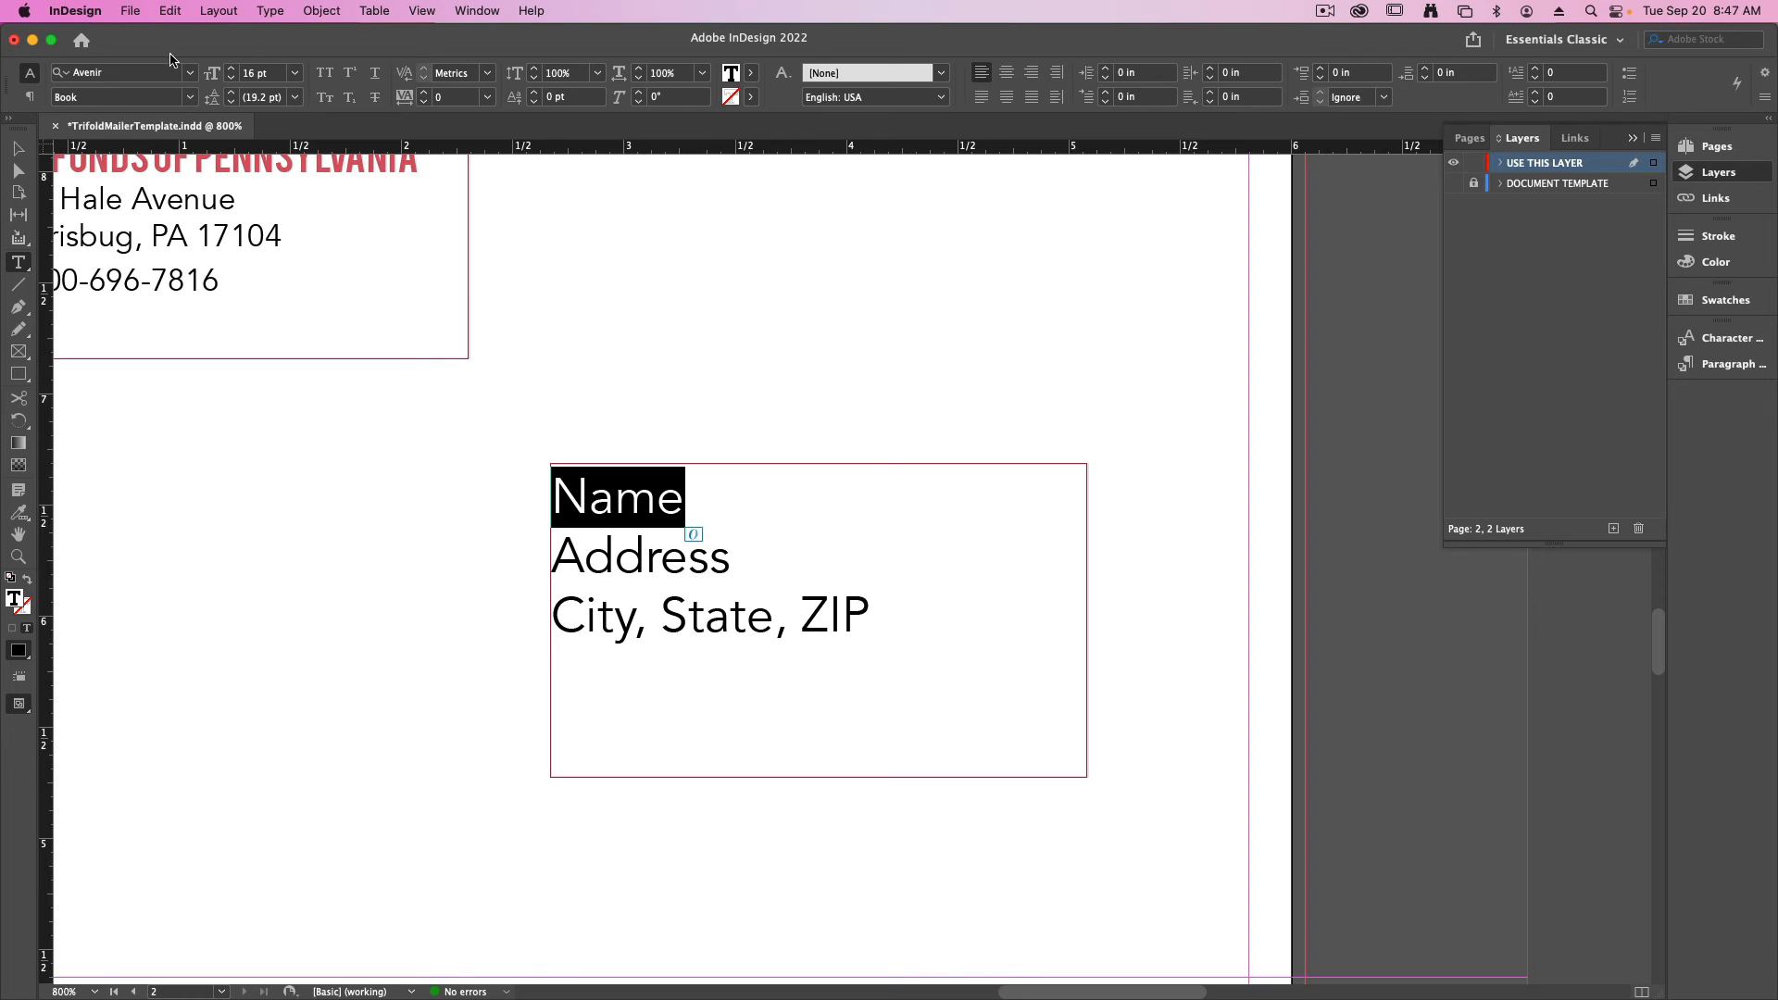
click(190, 98)
click(123, 276)
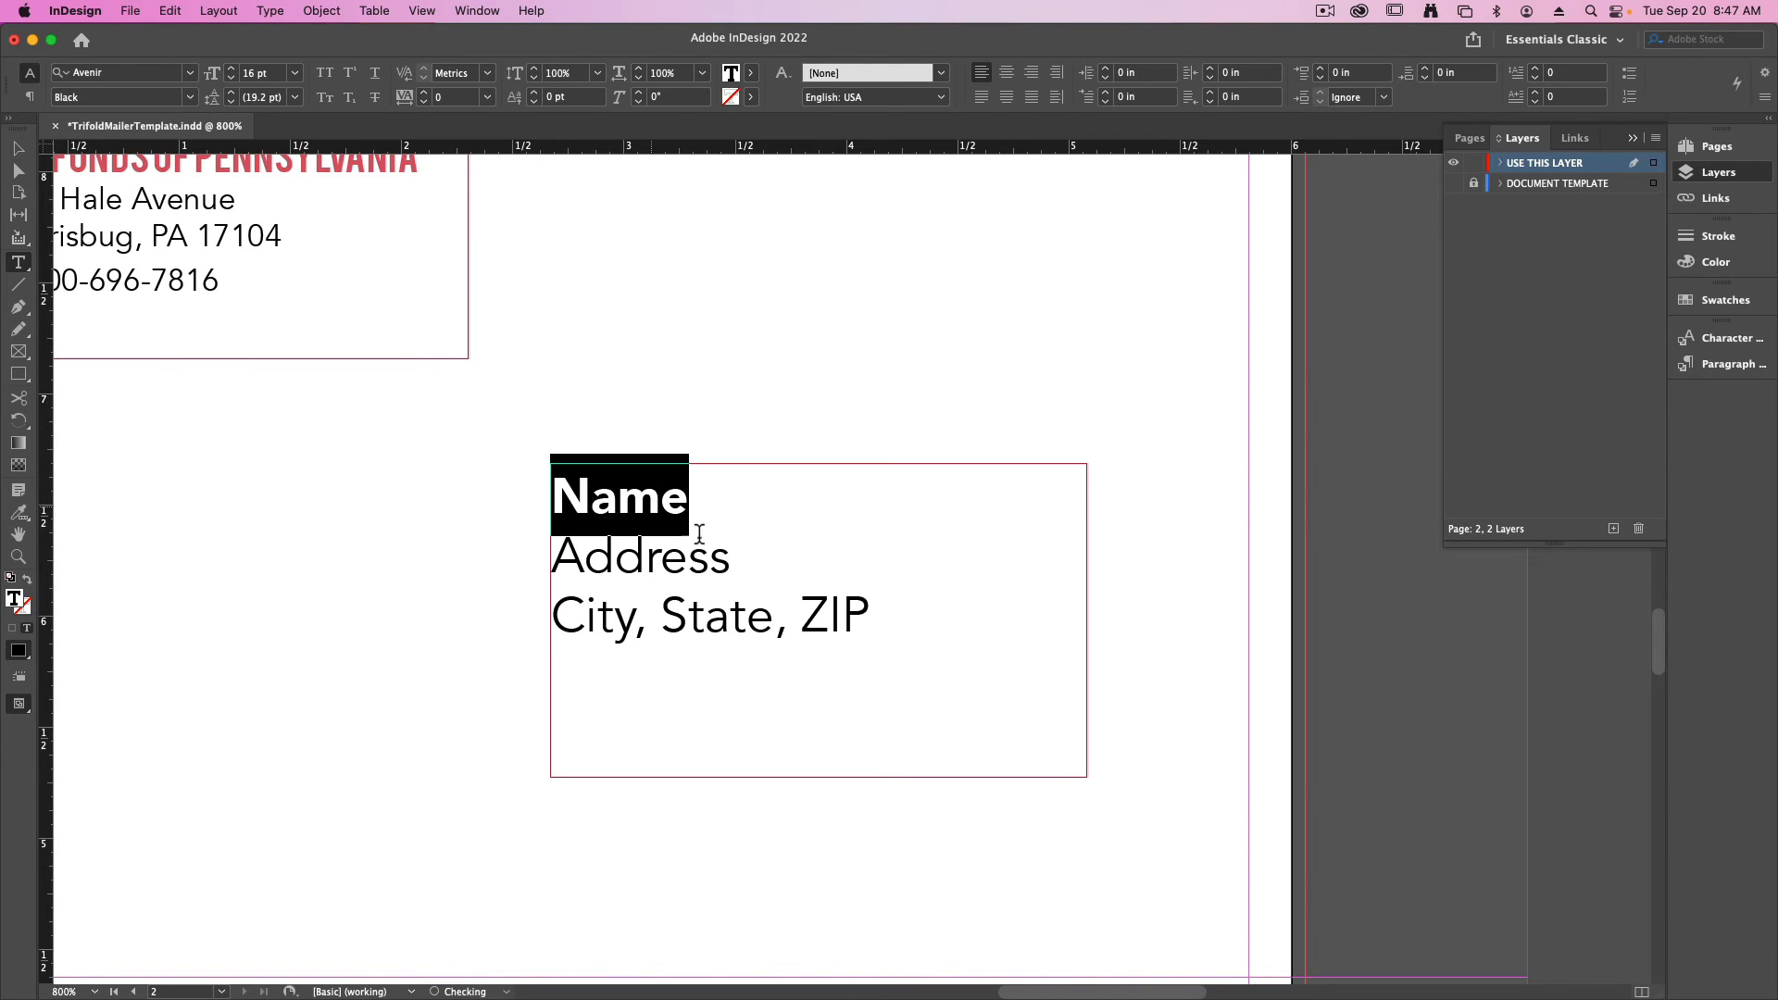
- Reduce the "Address" and "City, State, ZIP" placeholder lines to 12 pt and deselect the frame
drag(891, 637, 504, 528)
key(super+shift+comma)
key(super+shift+comma)
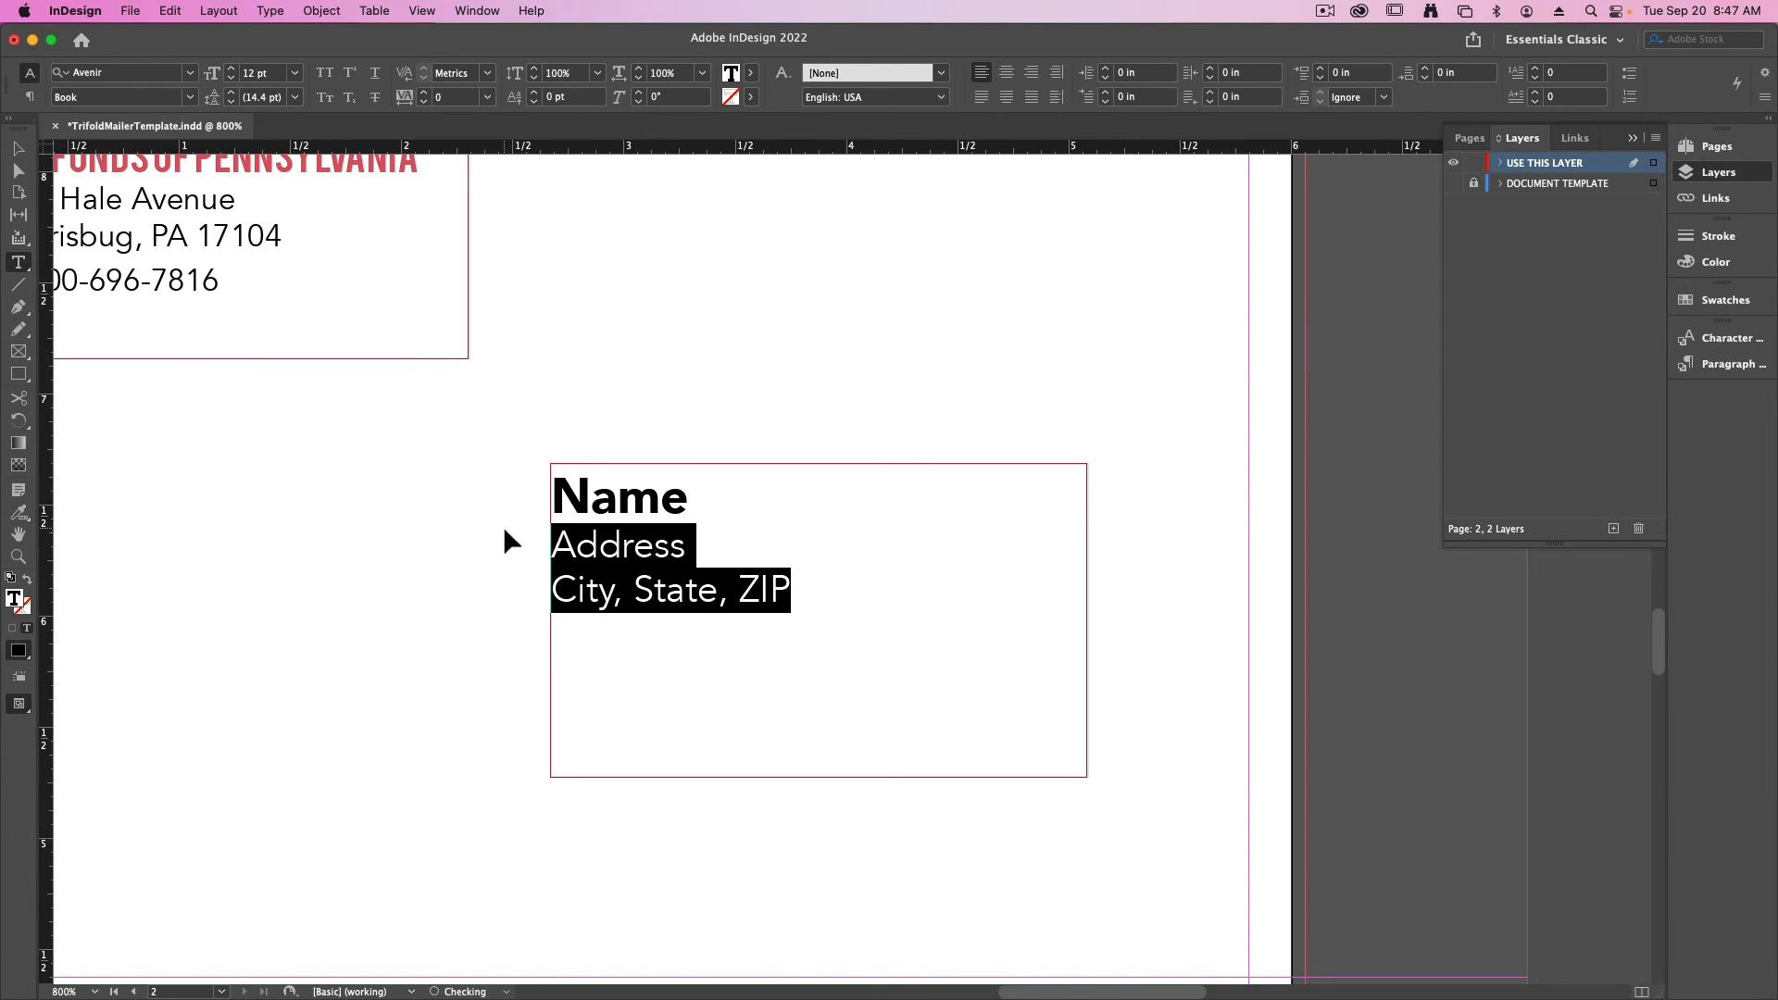
click(653, 590)
click(20, 150)
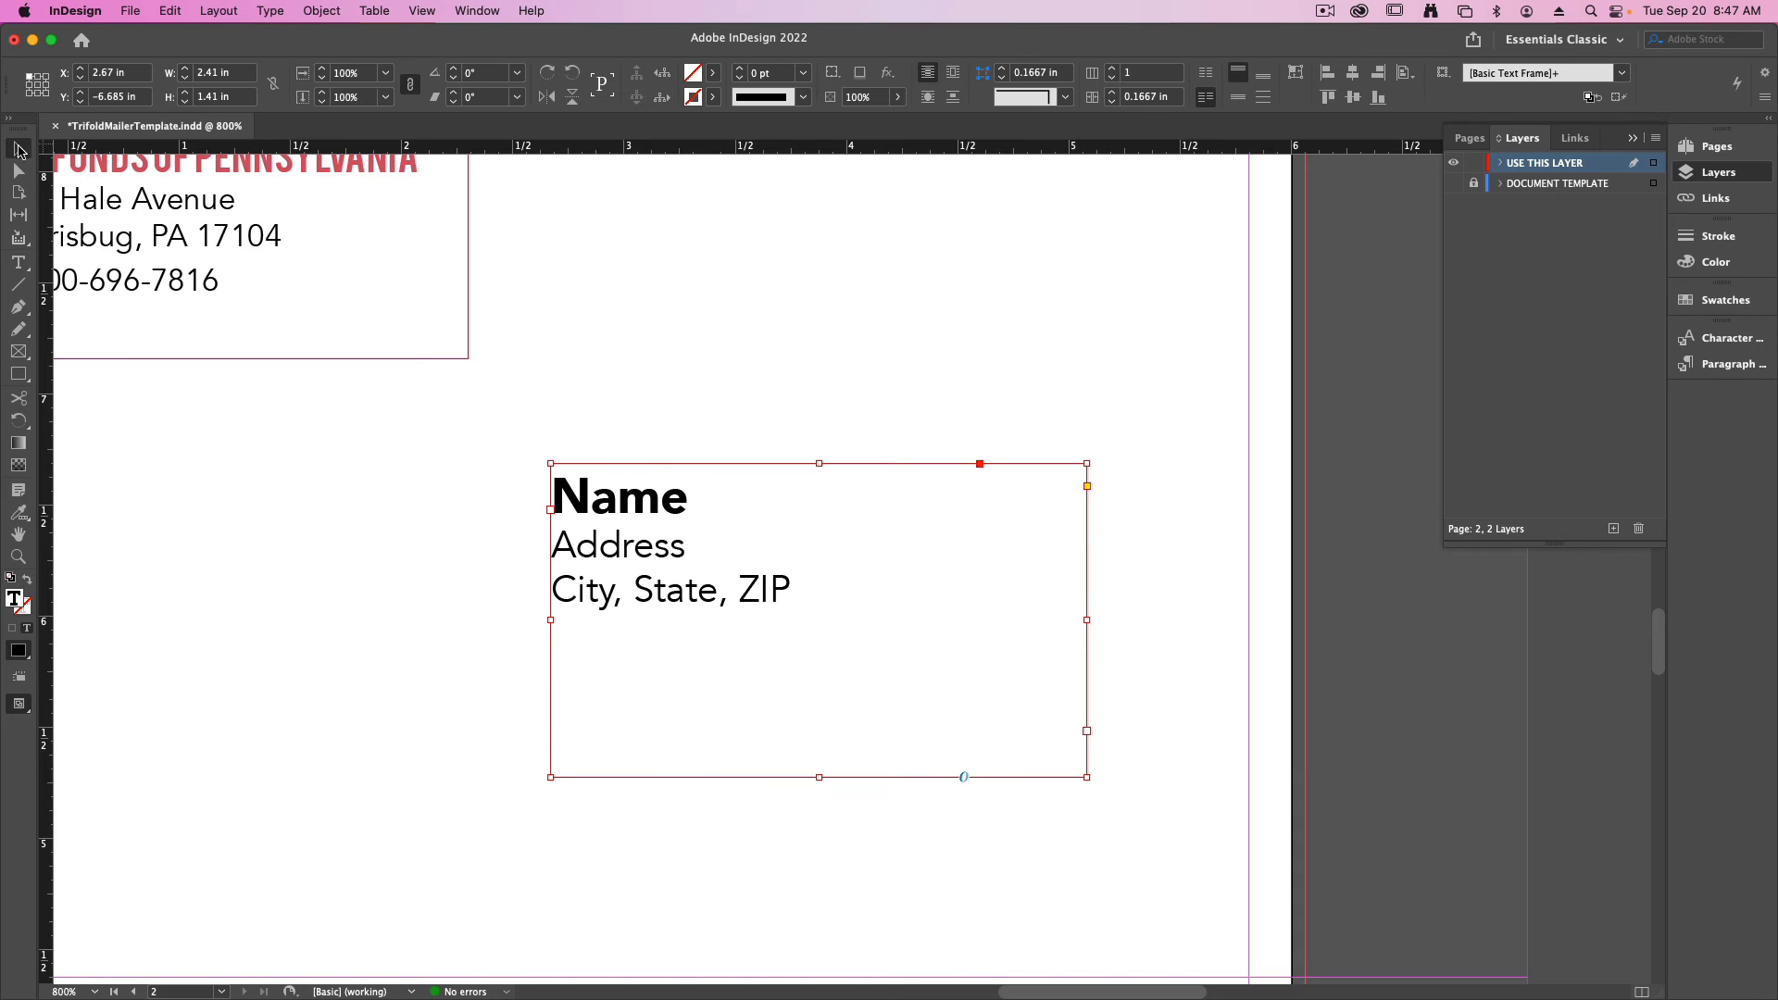
click(517, 301)
key(super+minus)
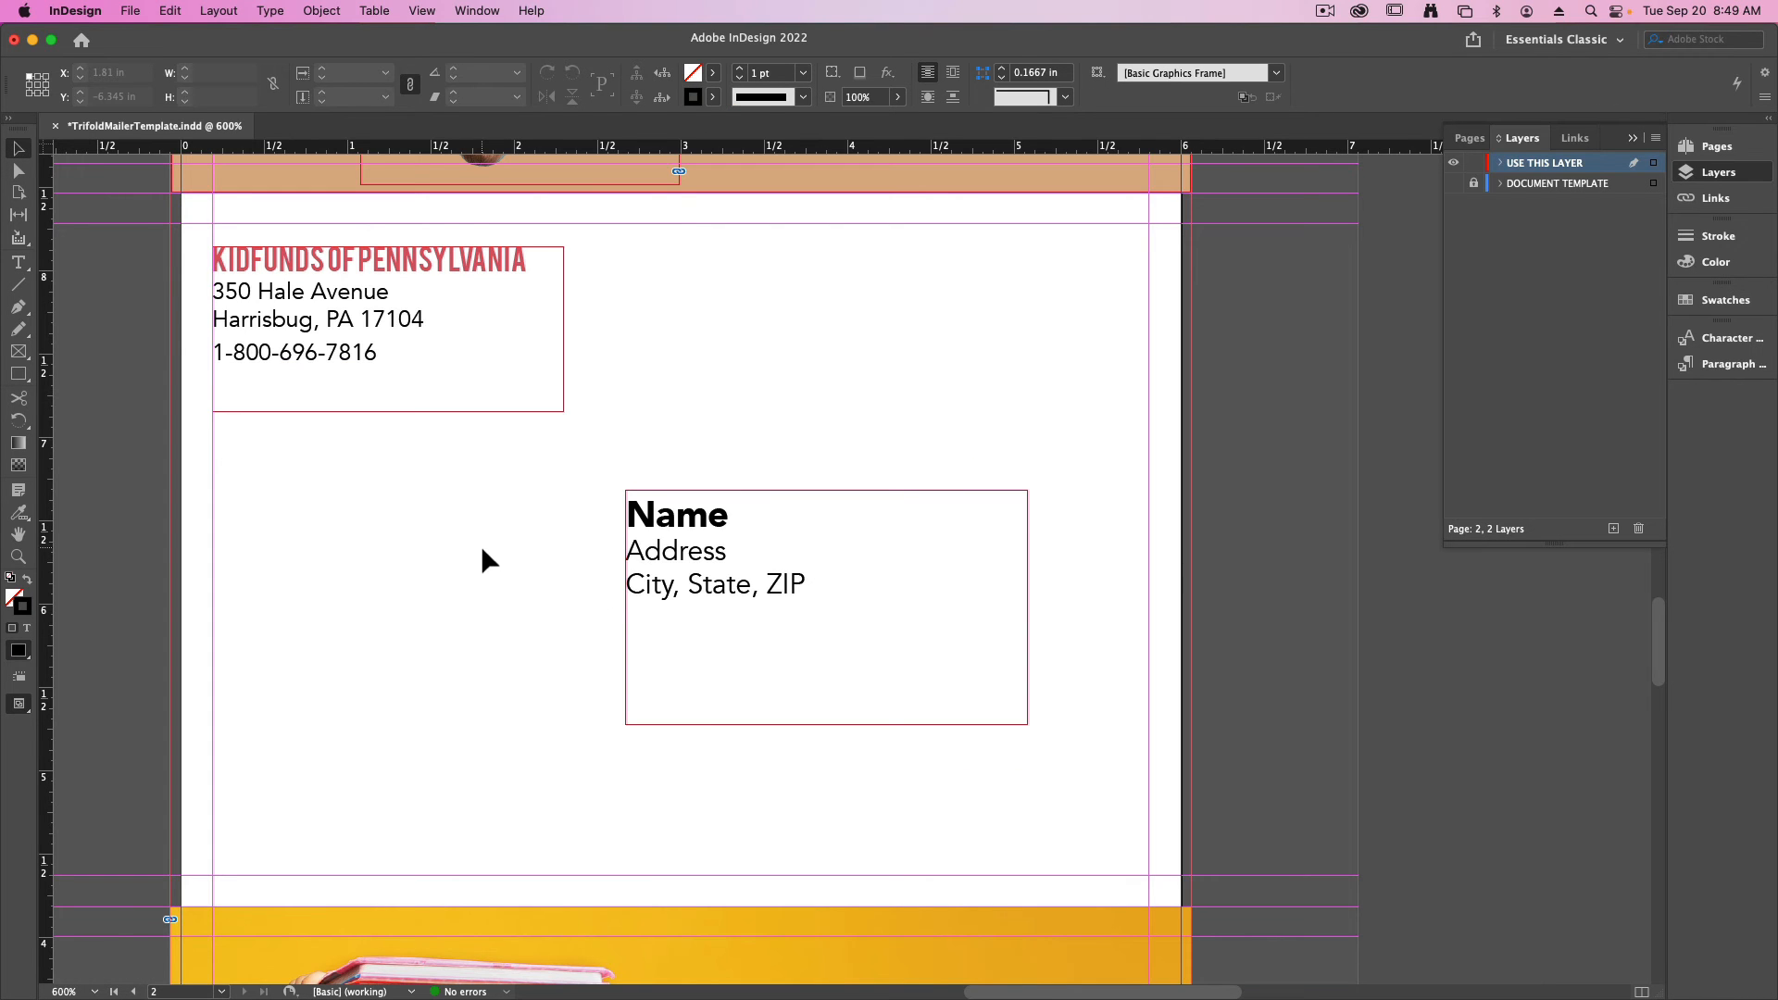
- Switch to Excel, save KidFundsCatalogAddresses as Comma Separated Values (.csv) in the Kid funds folder, and return to InDesign
key(ctrl+Up)
click(636, 672)
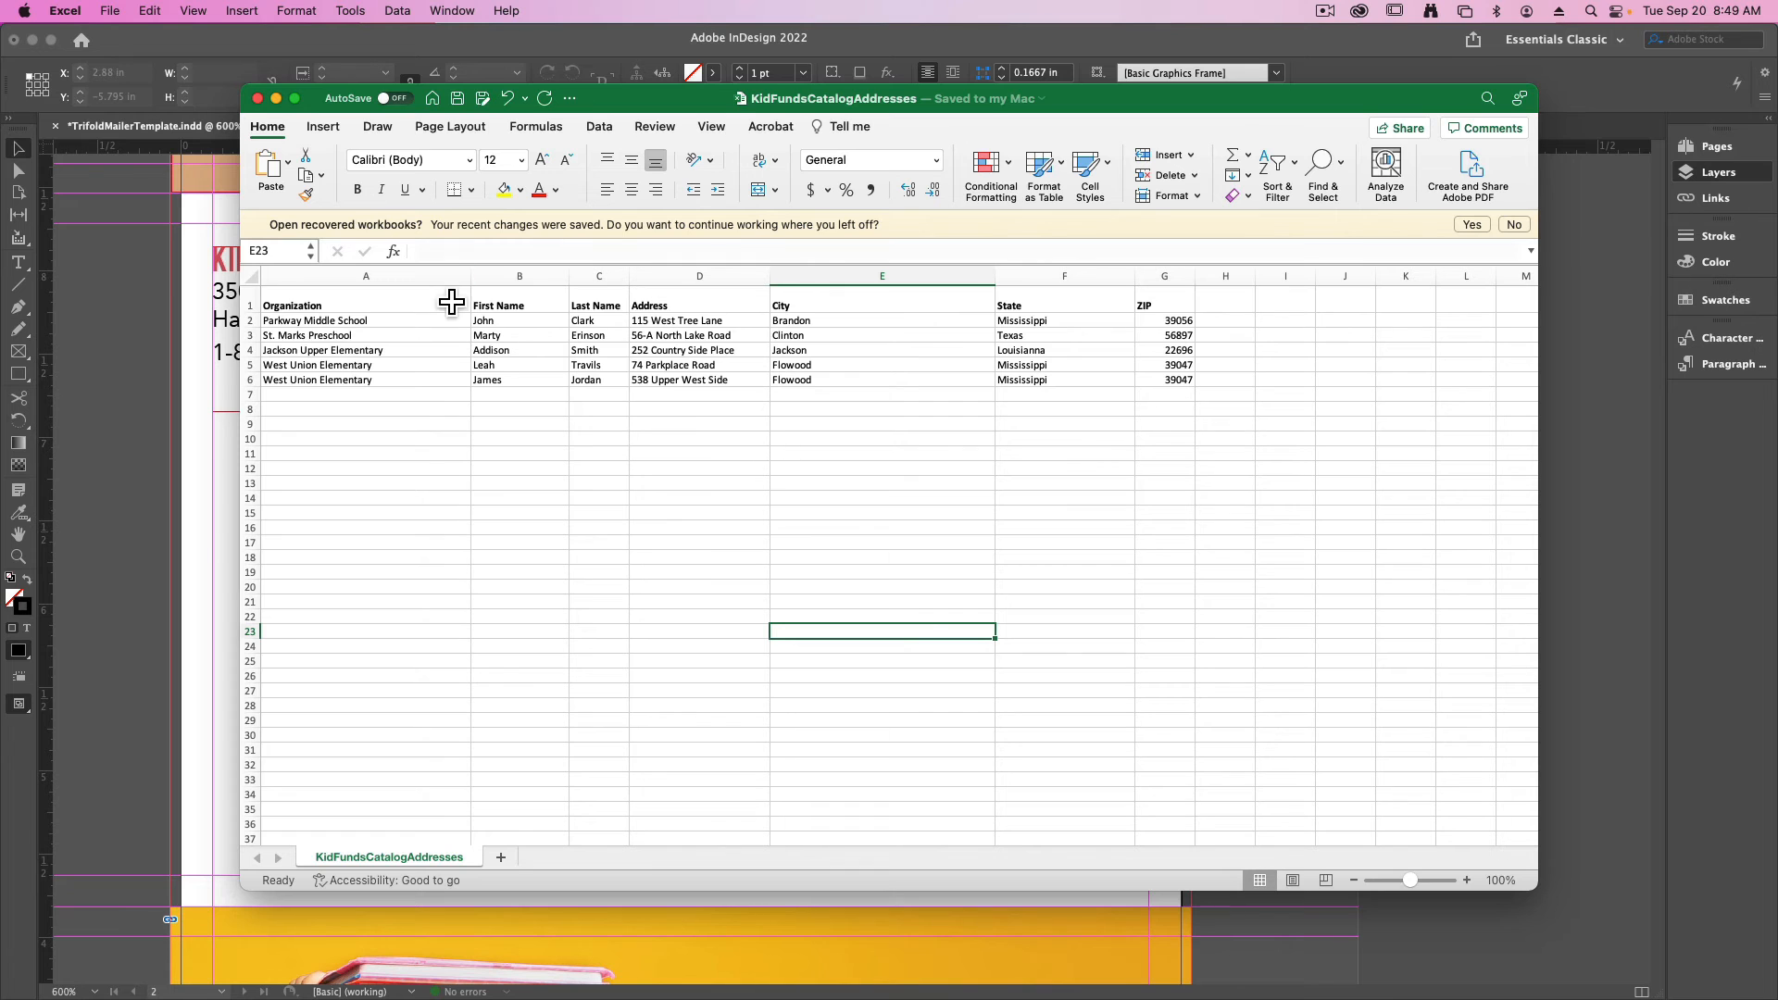
click(117, 8)
mouse_move(66, 5)
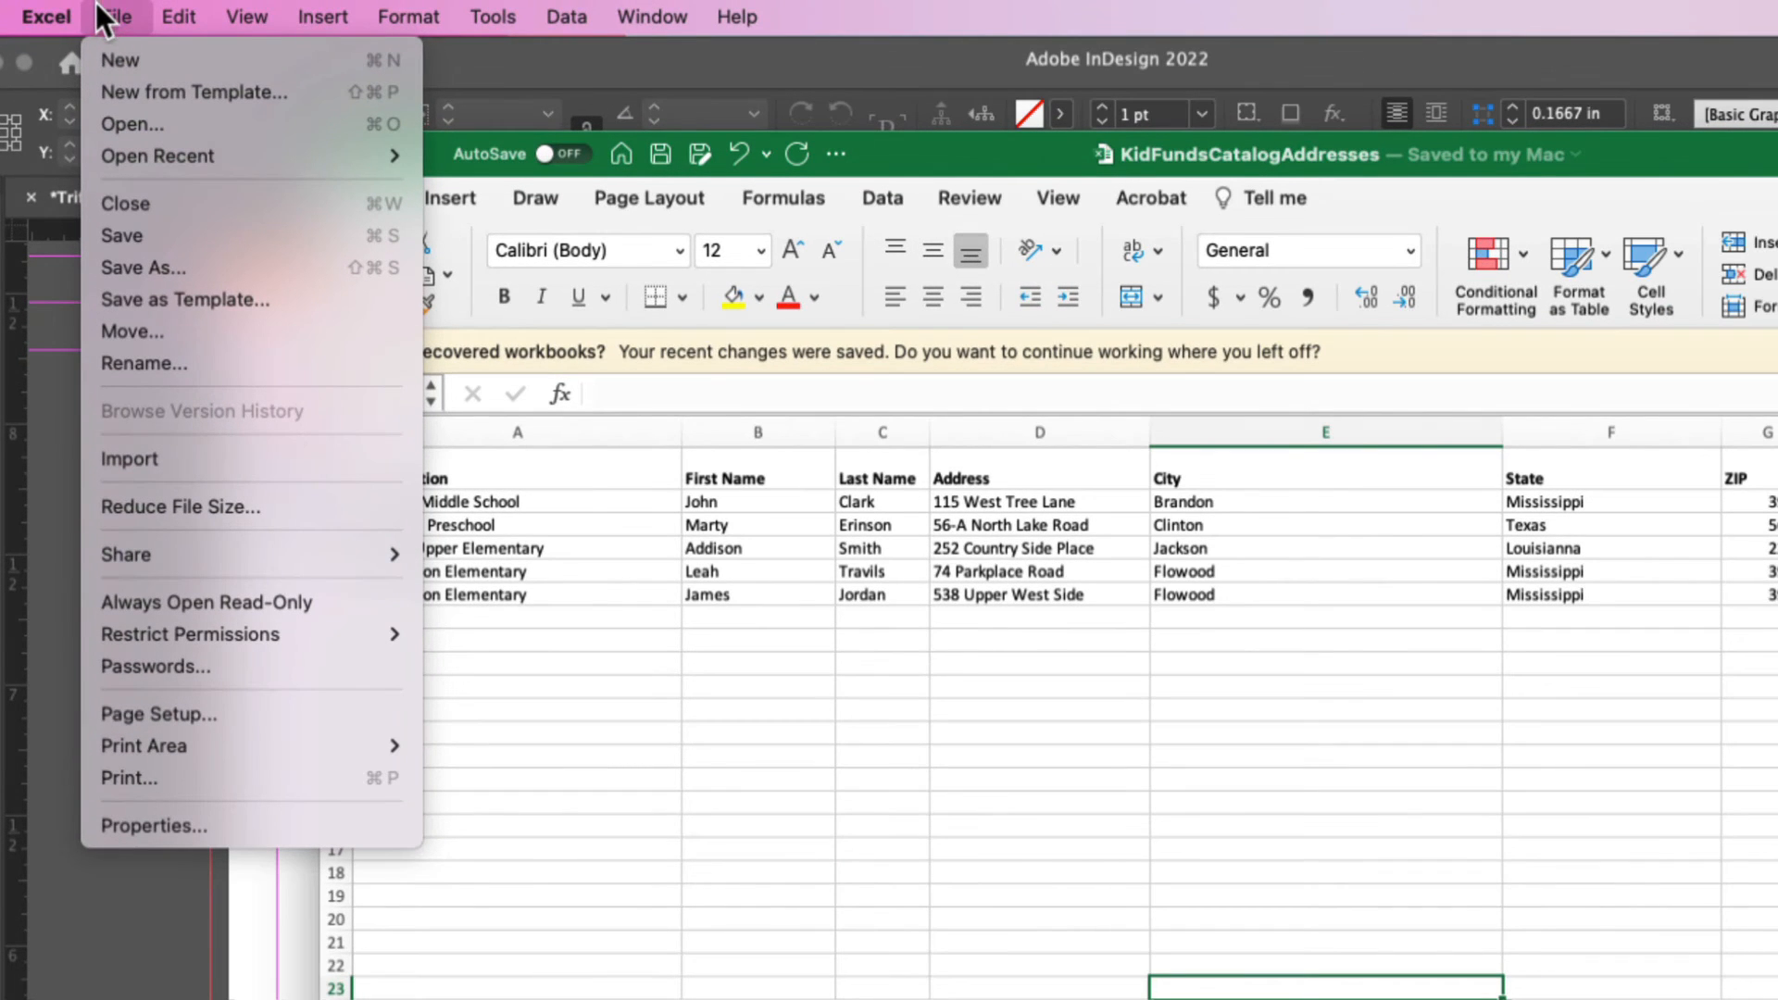
click(180, 268)
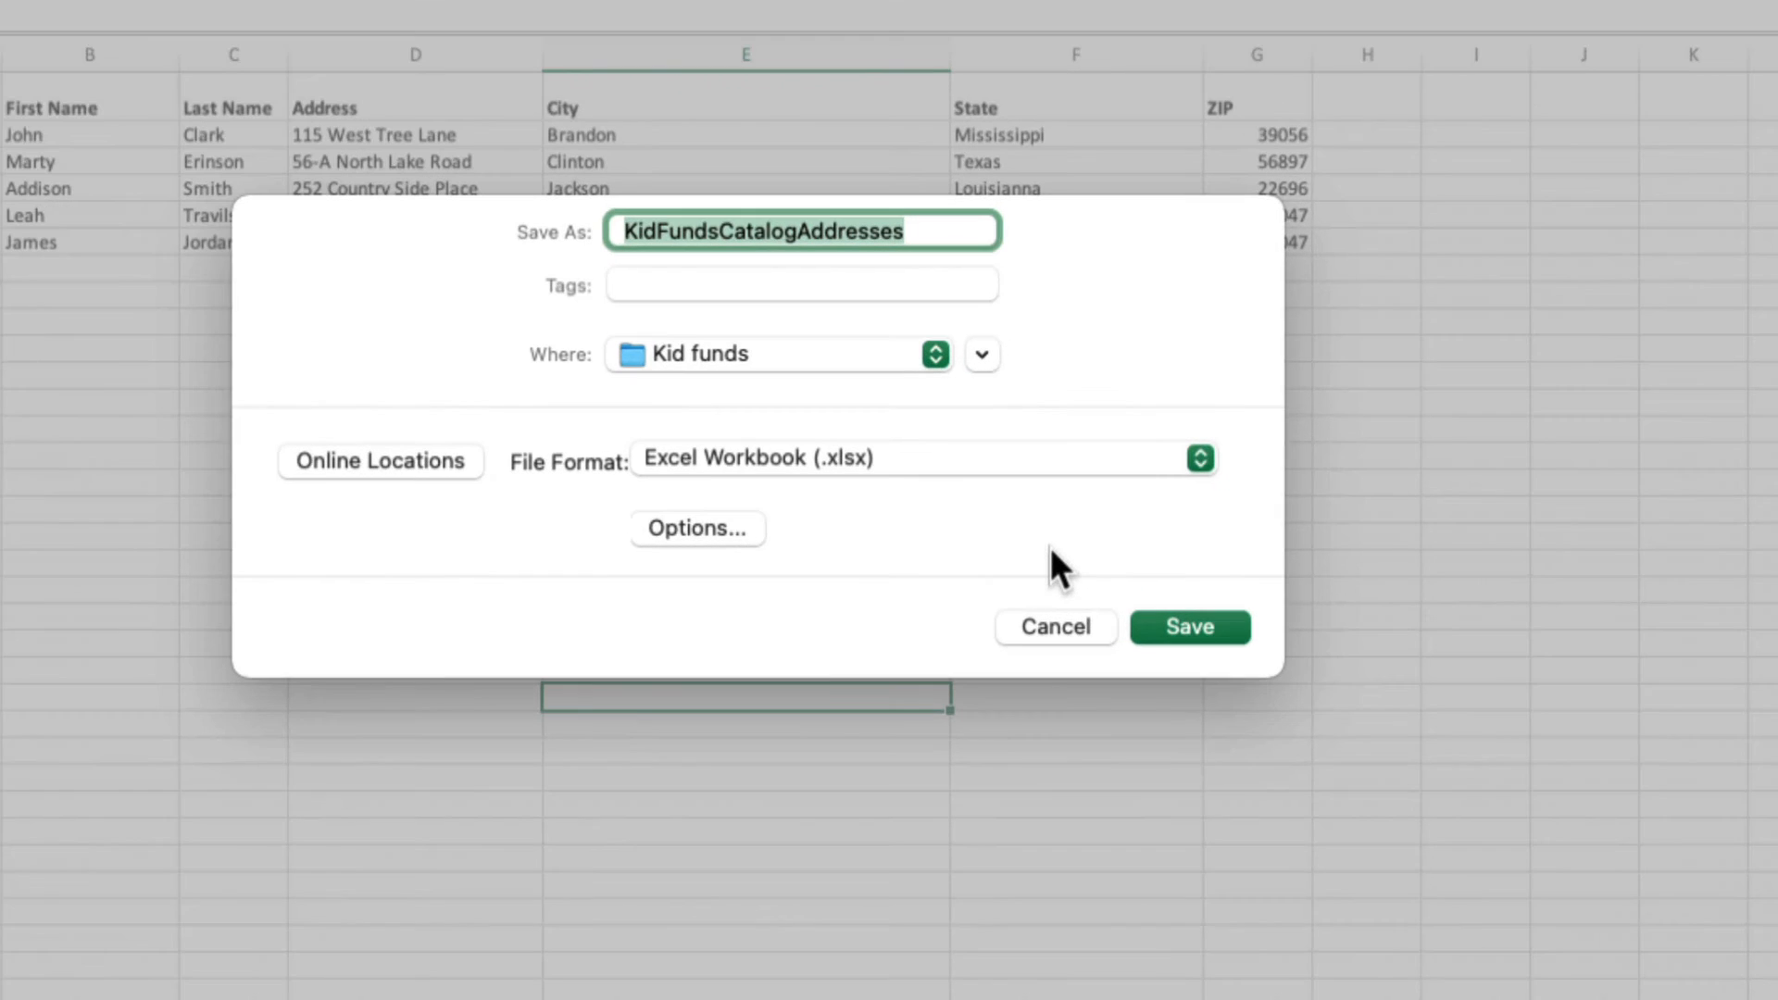
click(704, 463)
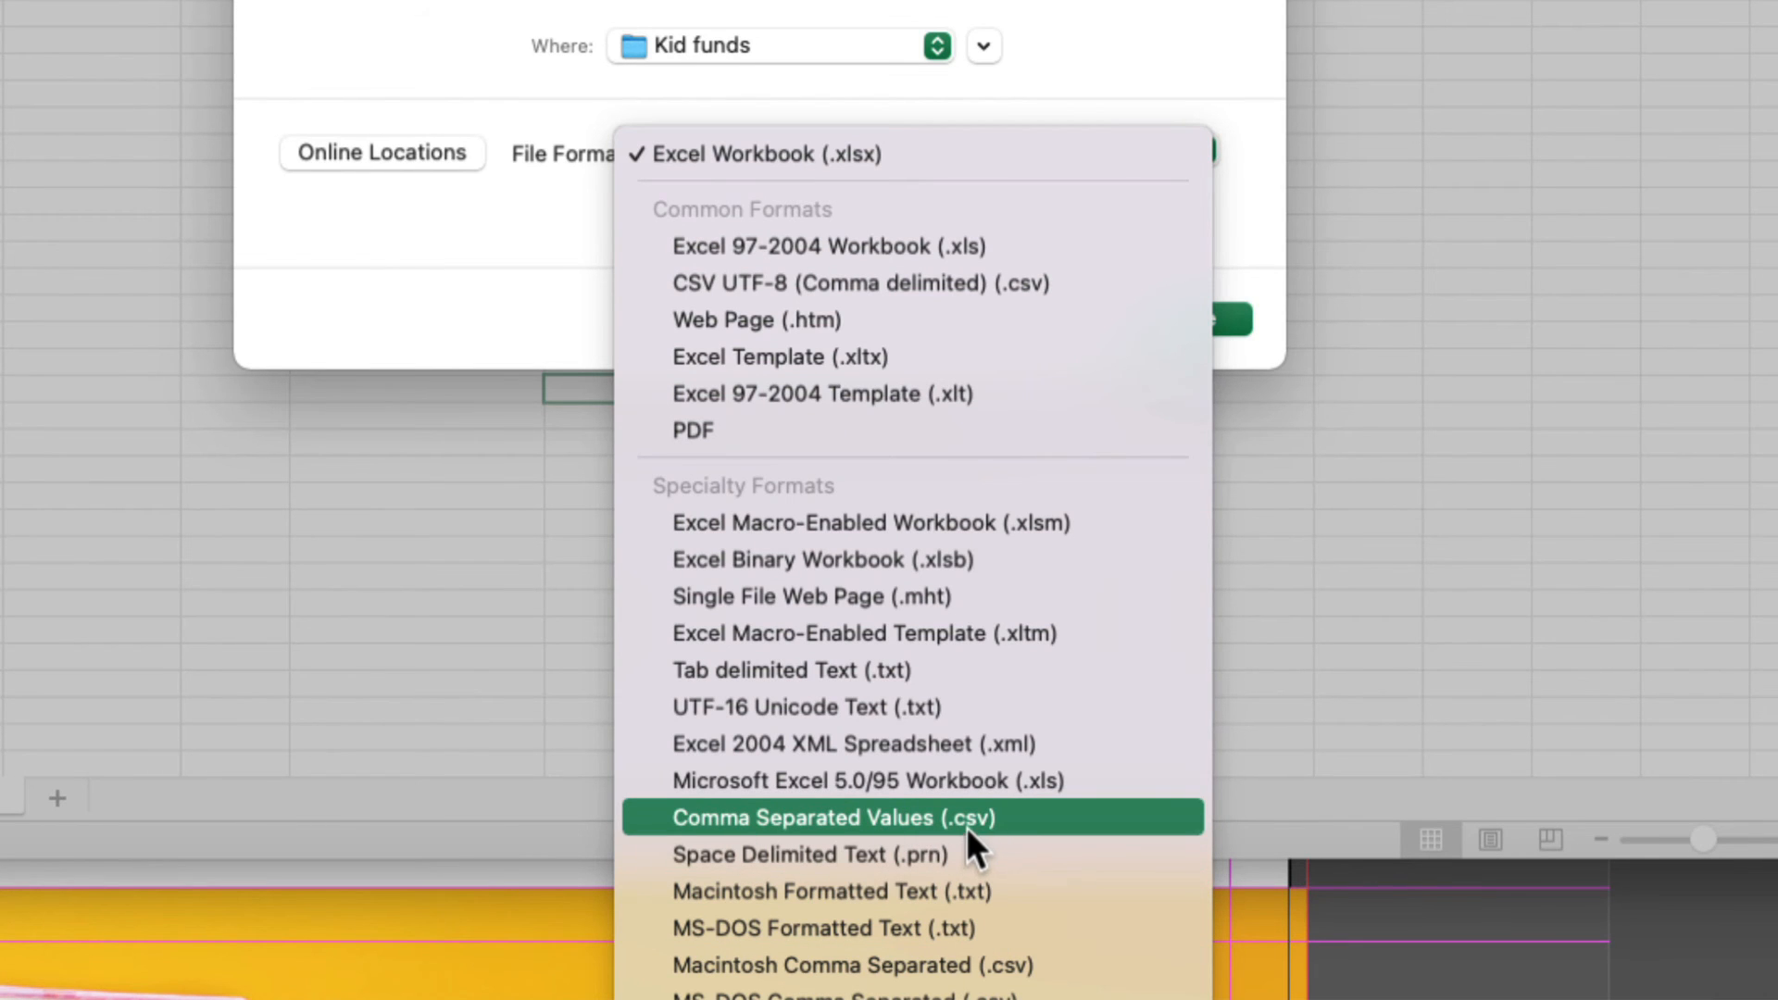
click(953, 817)
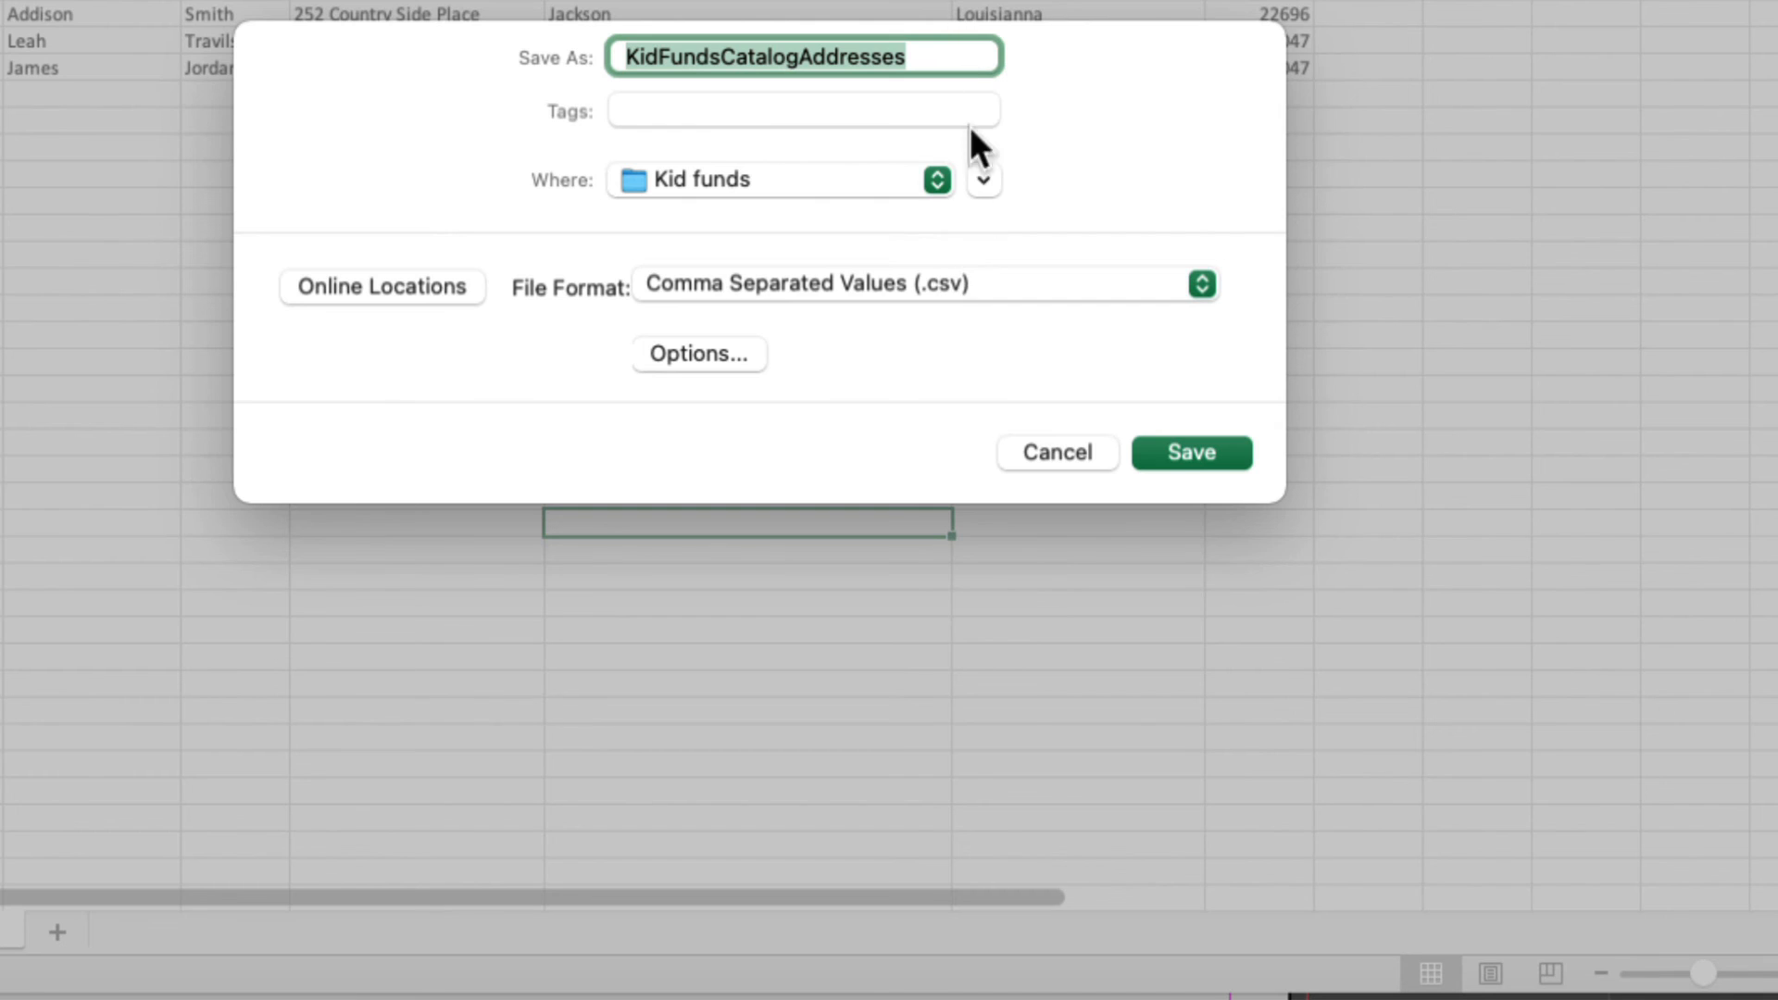
click(1185, 452)
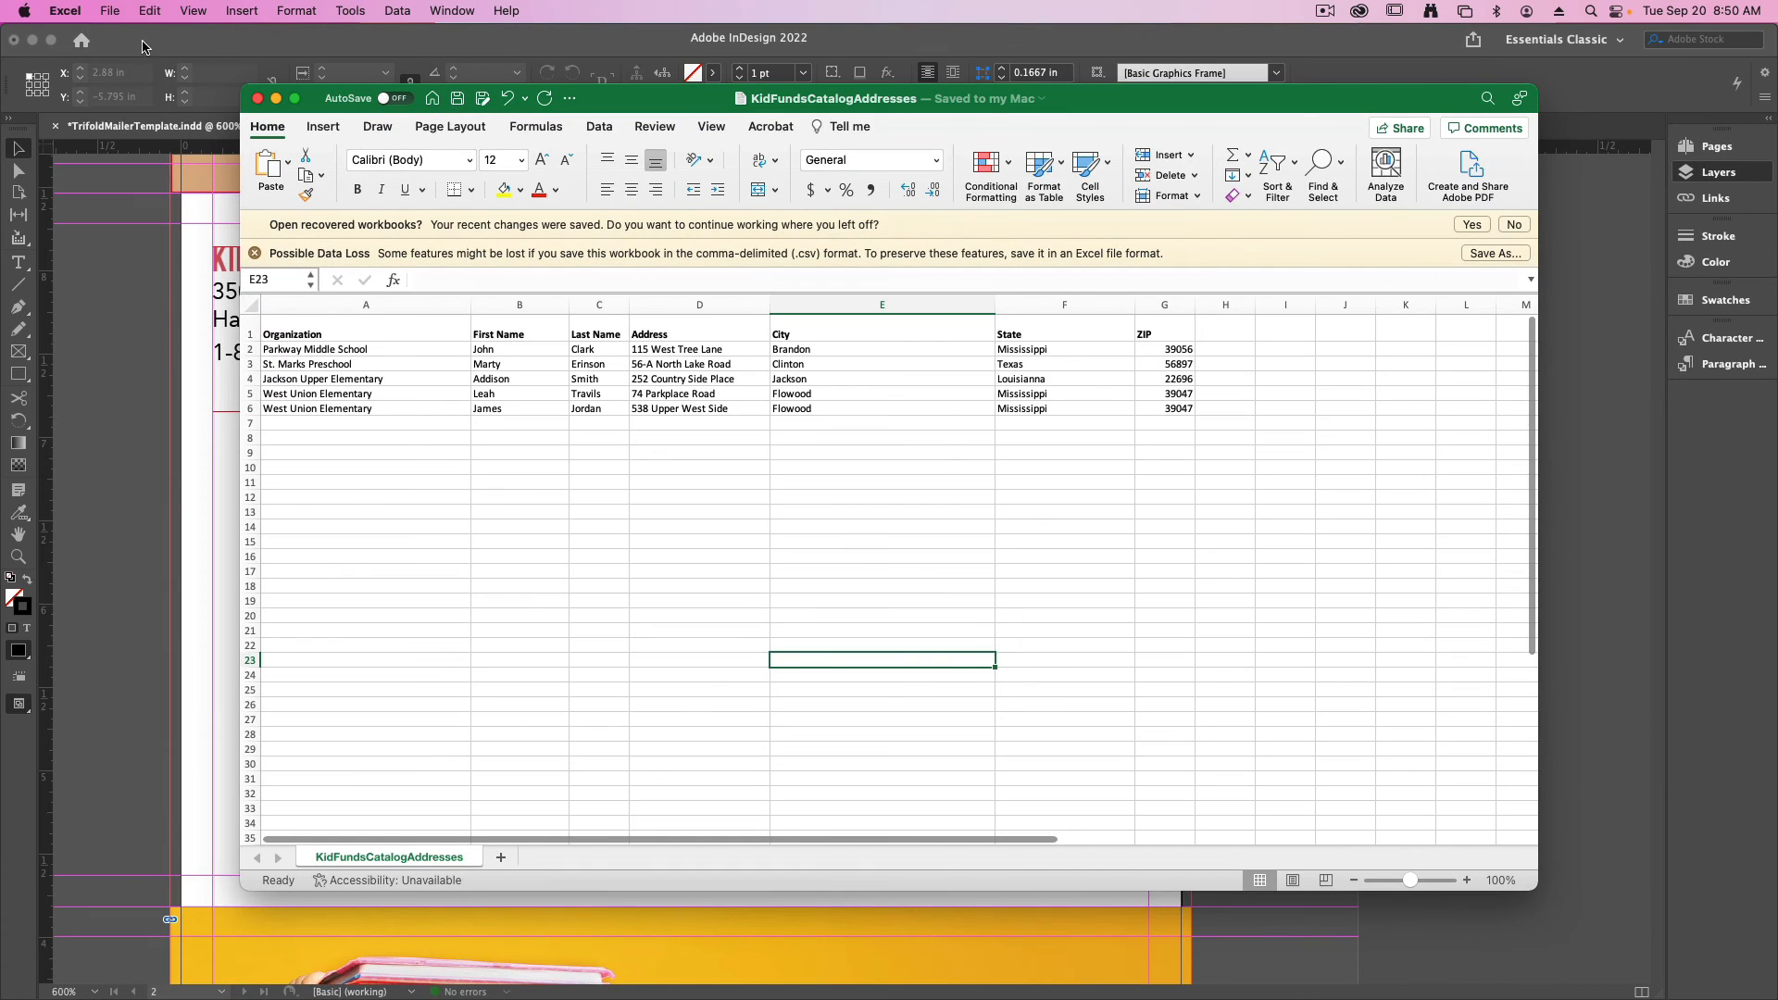
click(168, 270)
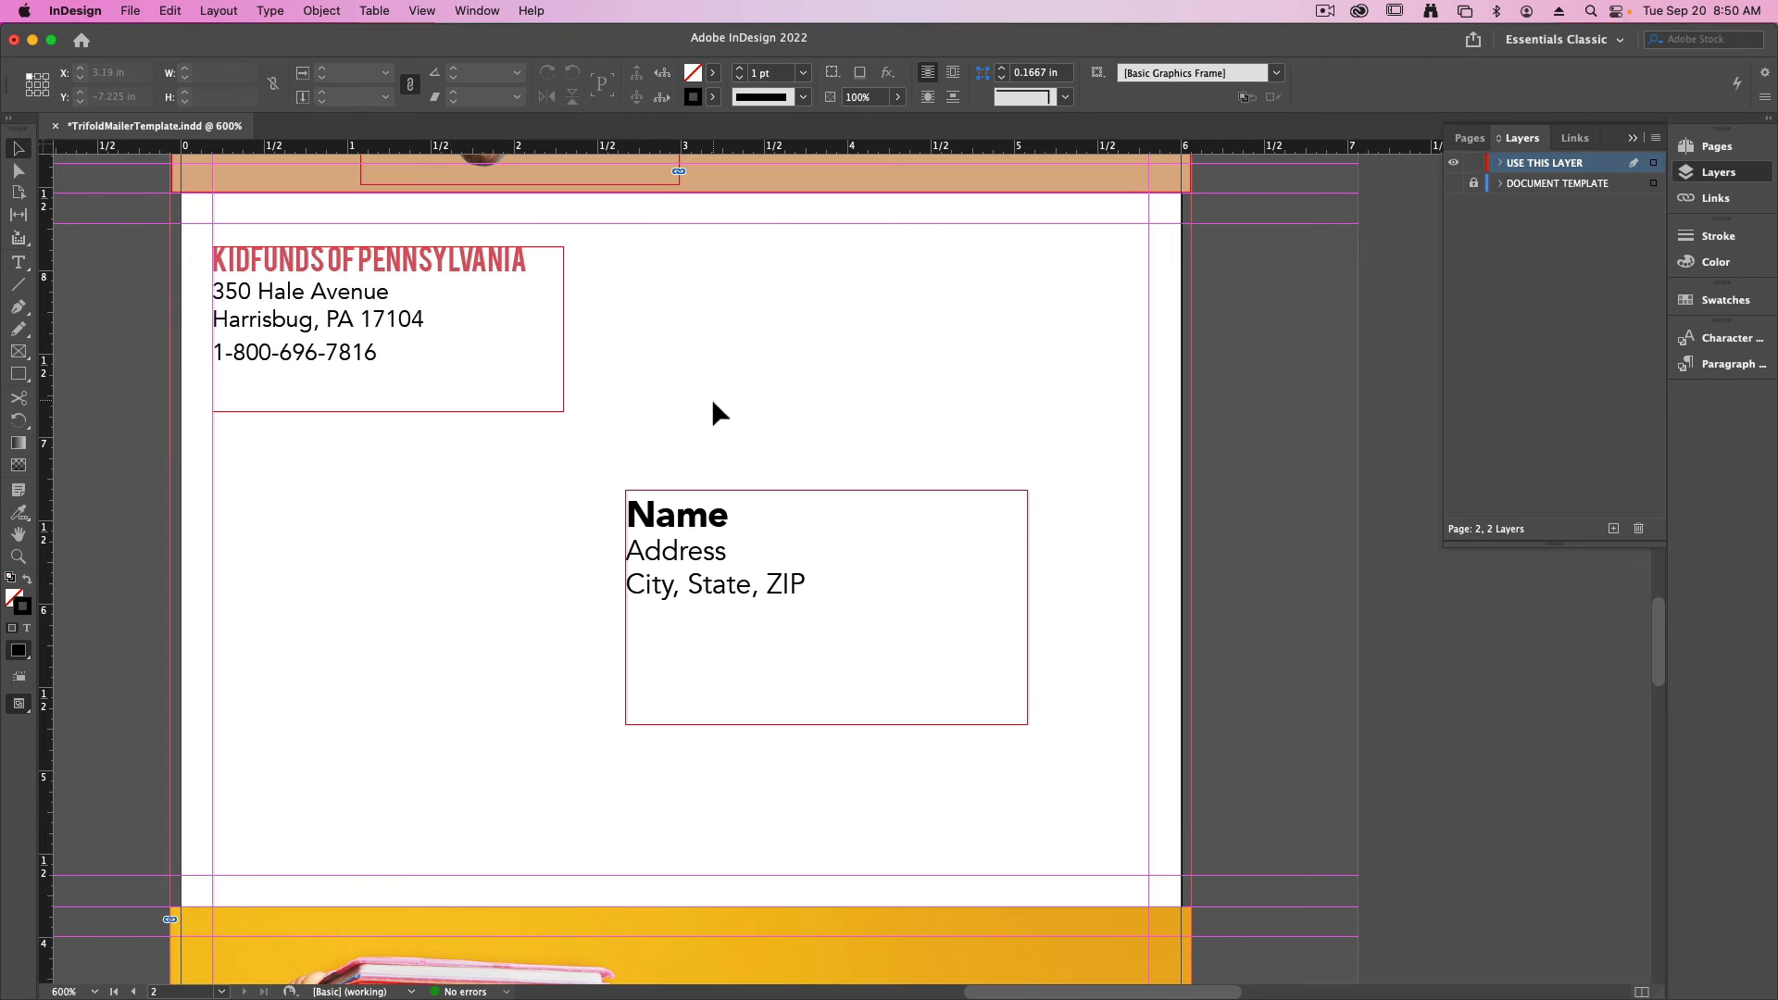
- Open Data Merge and select KidFundsCatalogAddresses.csv from the Kid funds folder as the data source
click(422, 10)
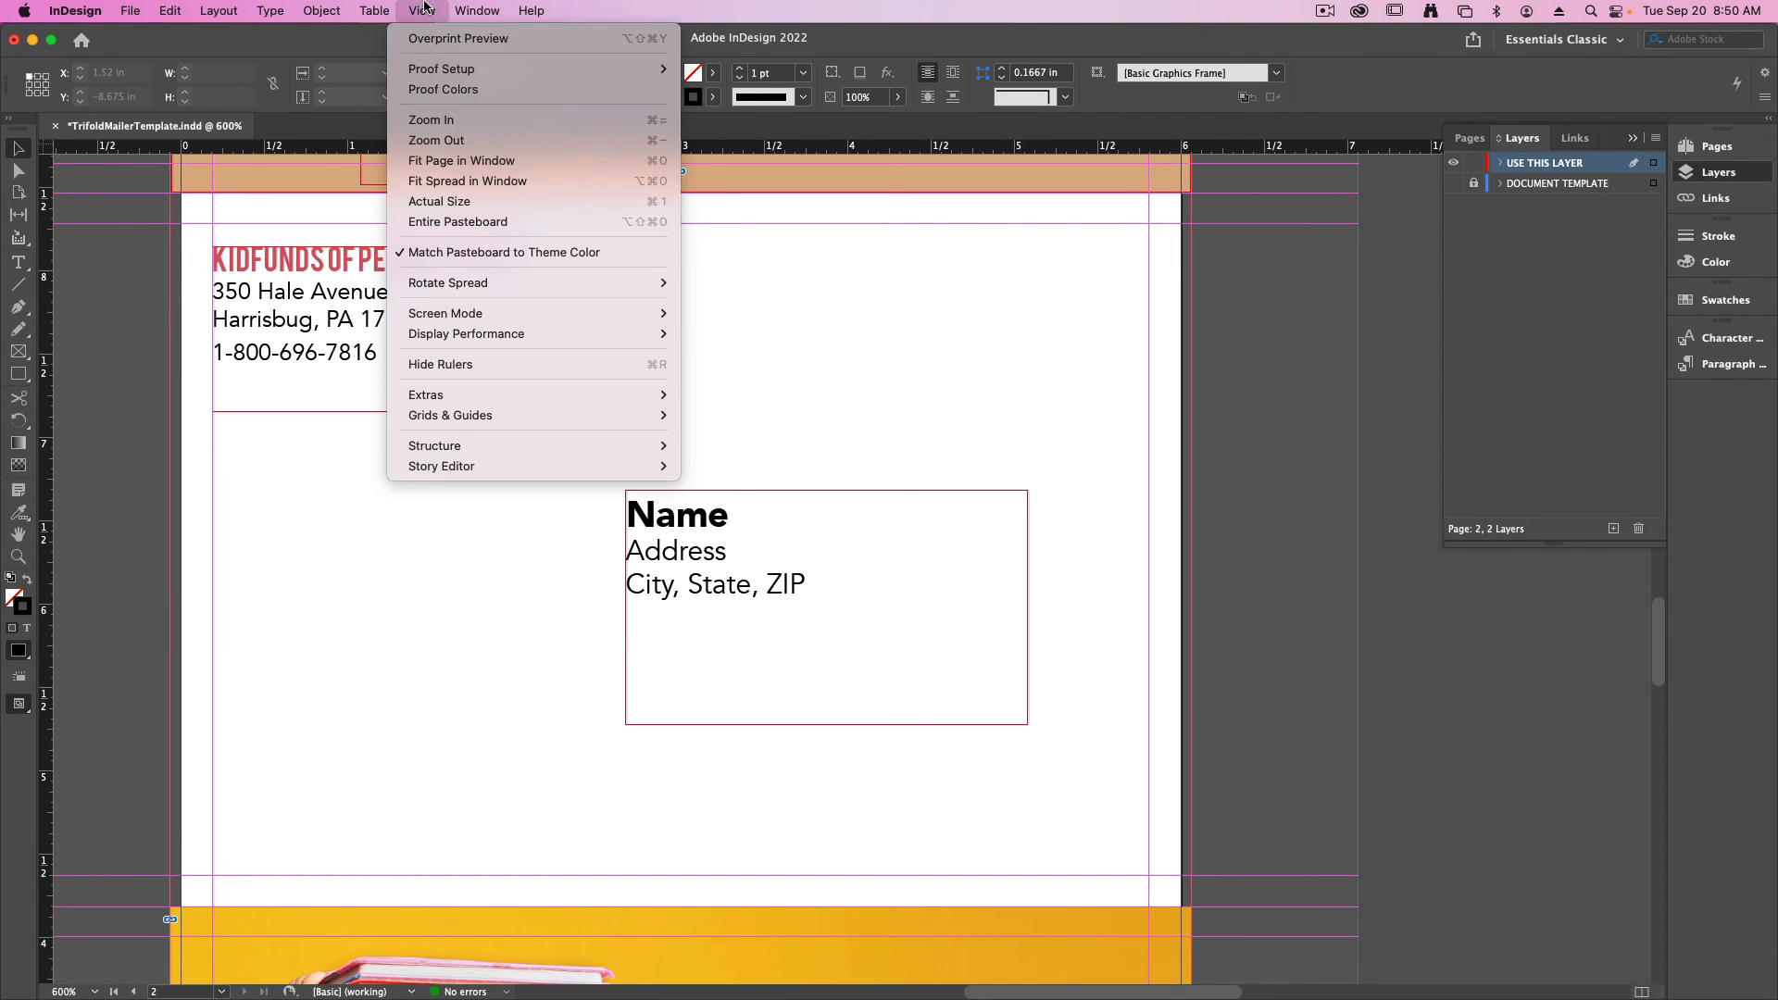
mouse_move(477, 10)
mouse_move(519, 559)
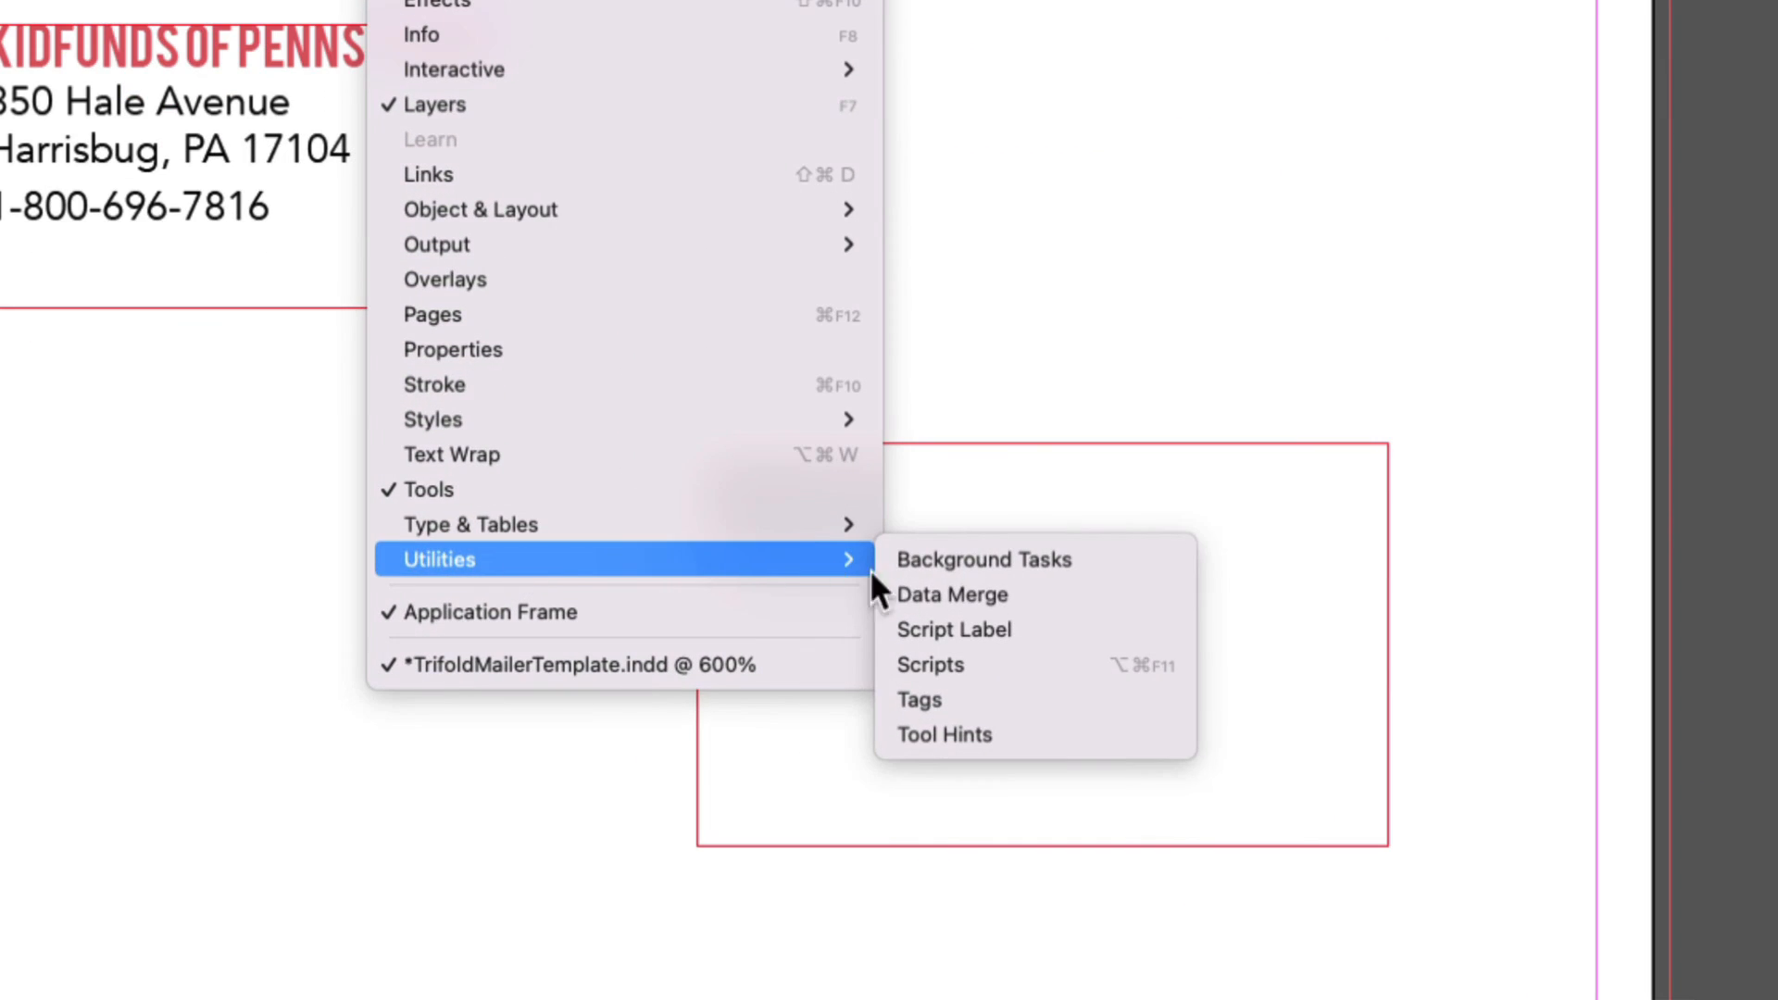
click(936, 598)
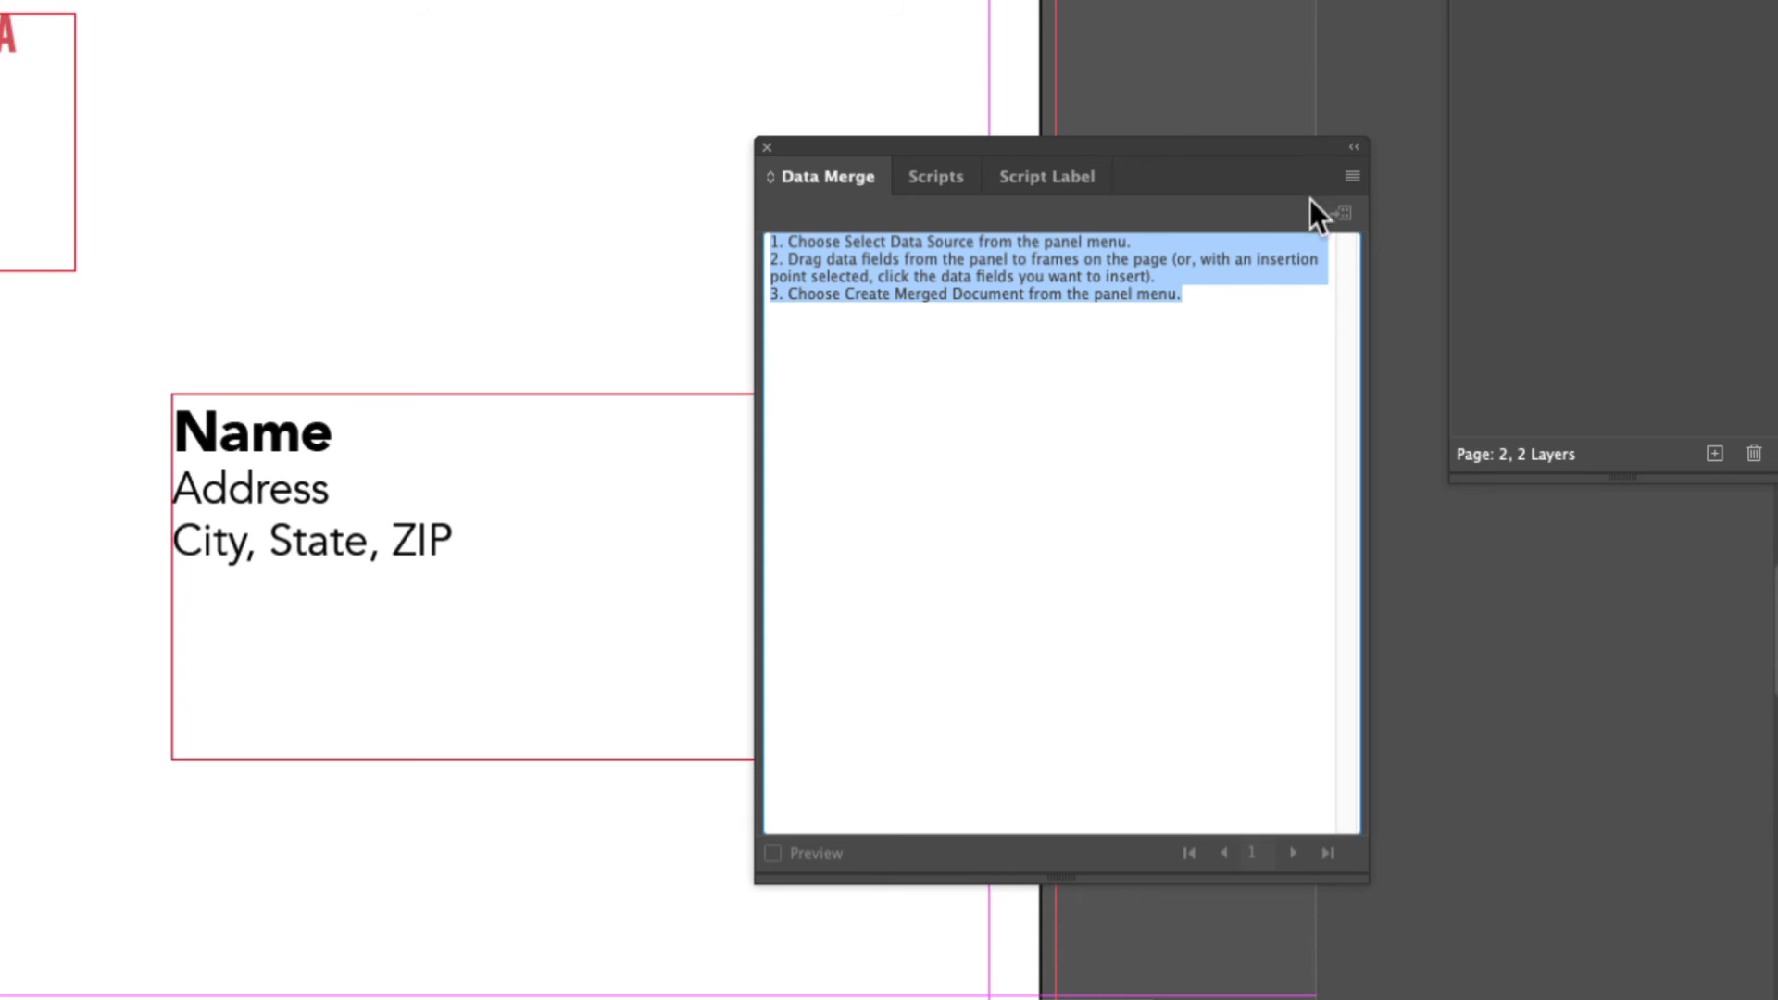
click(1352, 178)
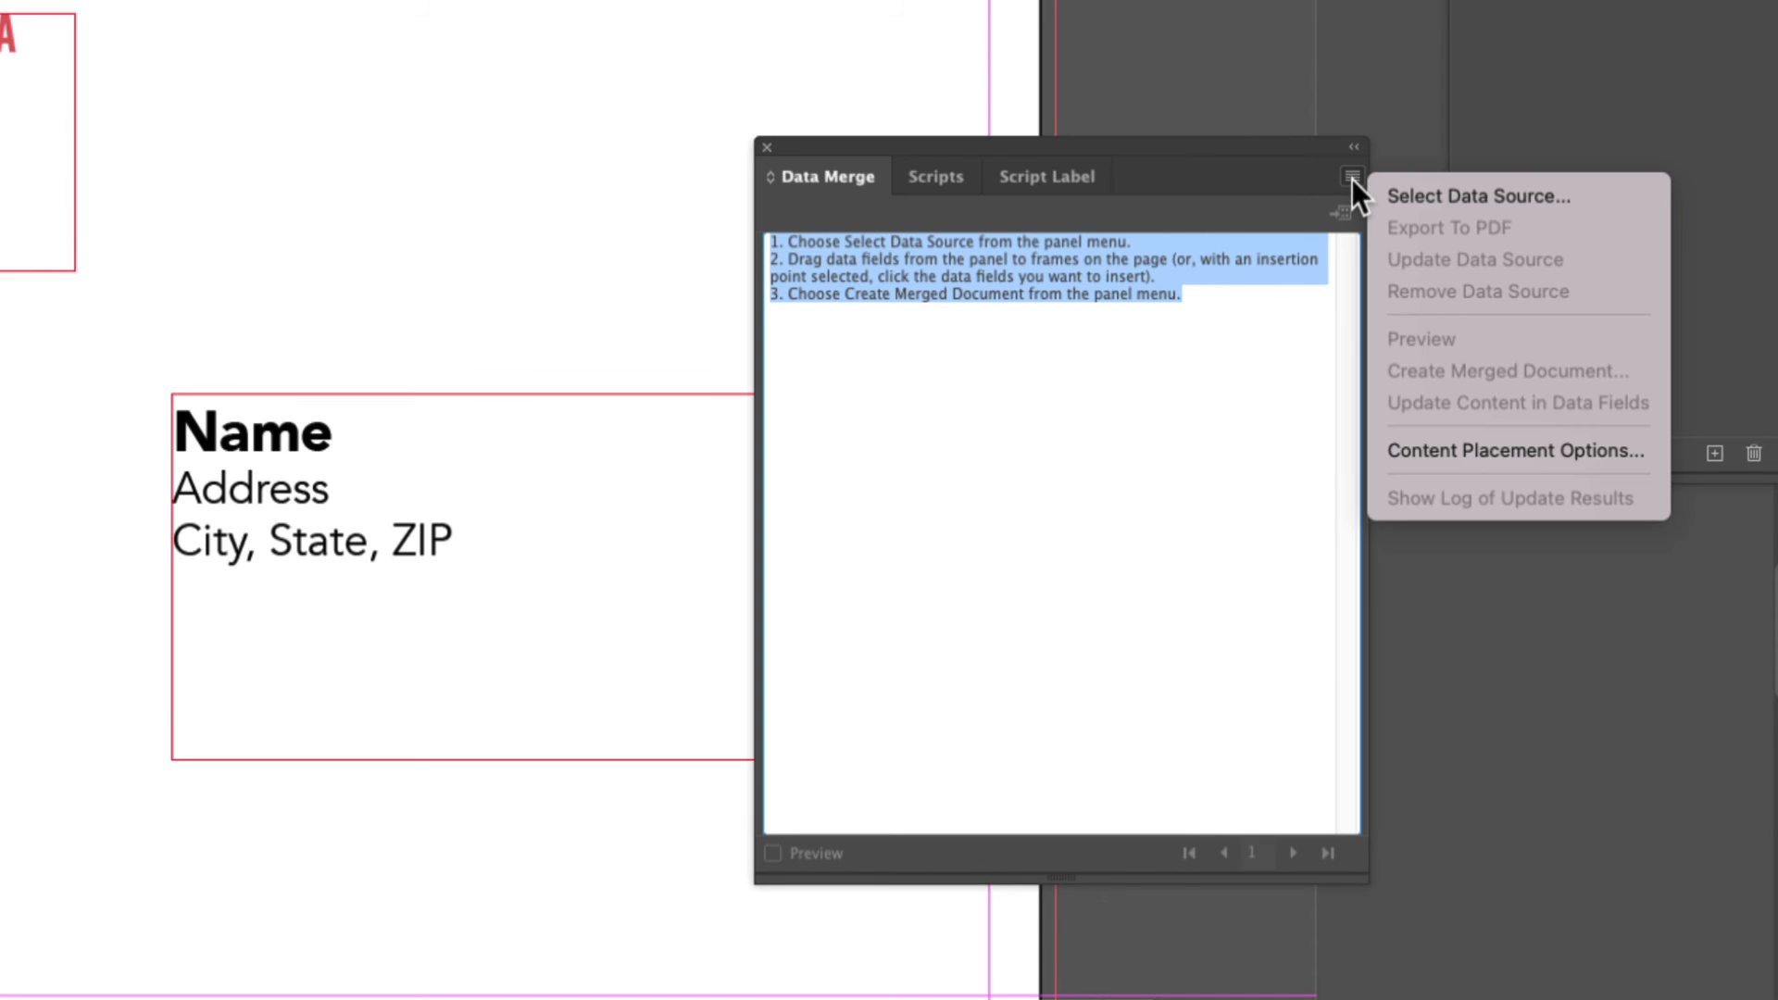
click(1436, 199)
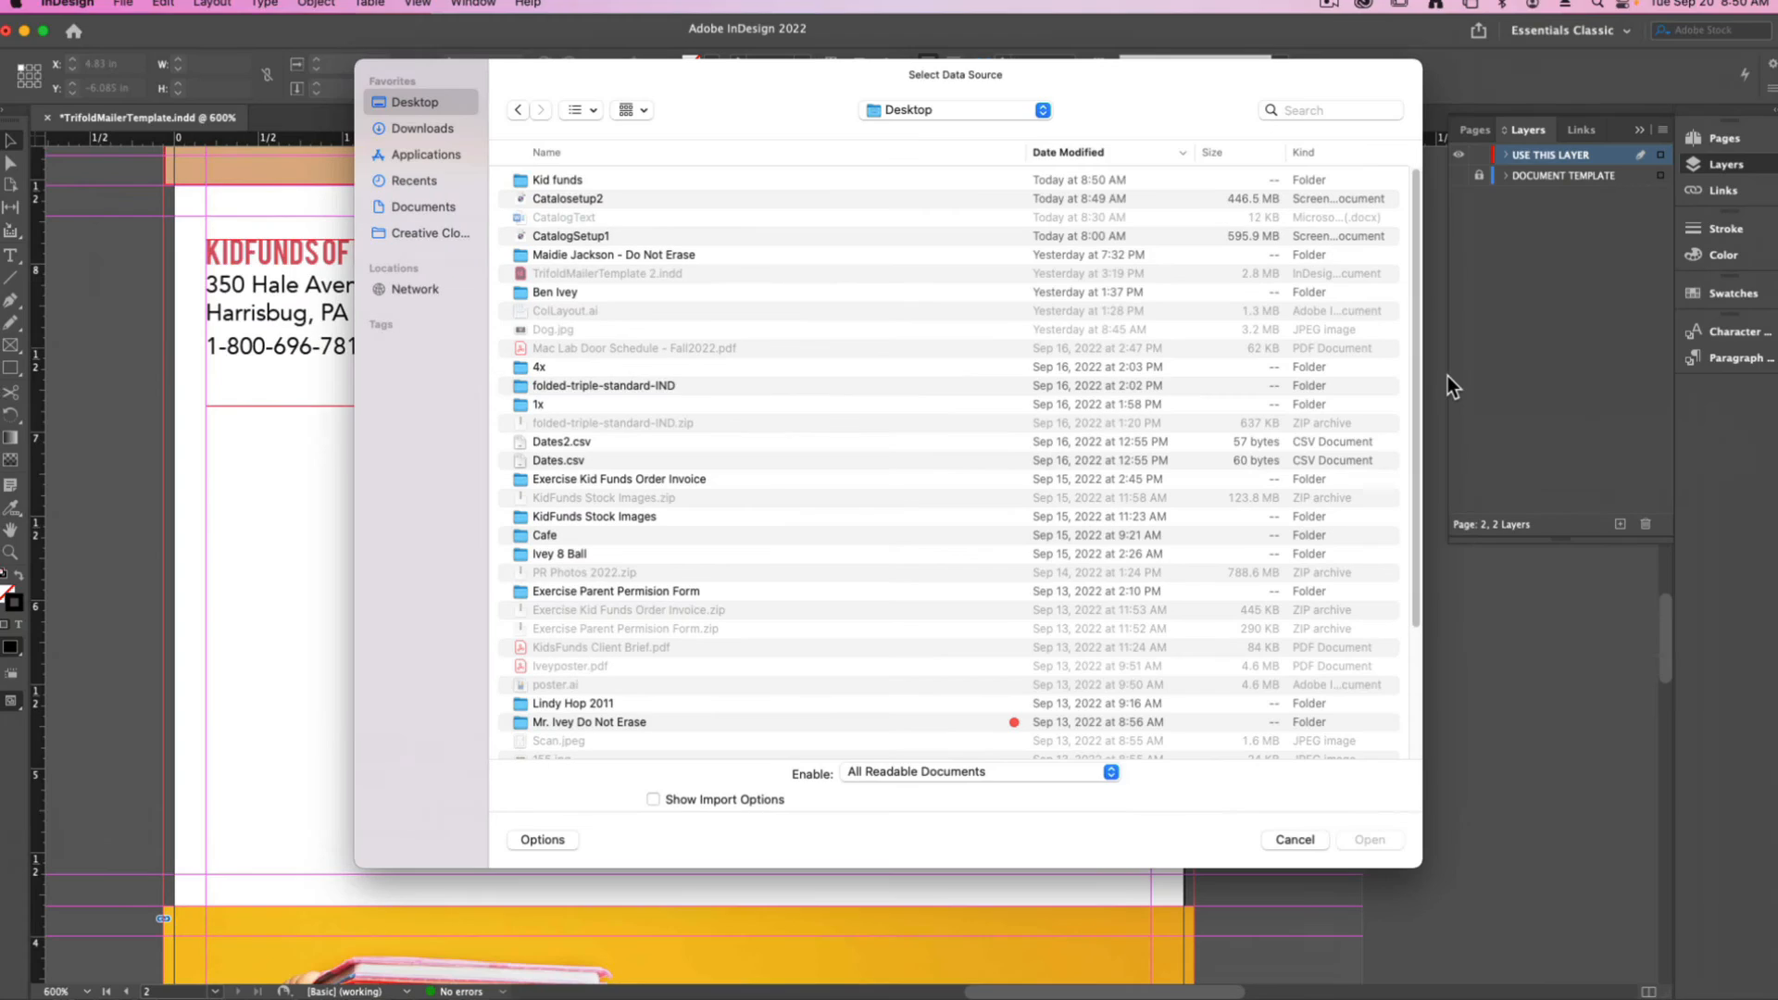
double_click(548, 190)
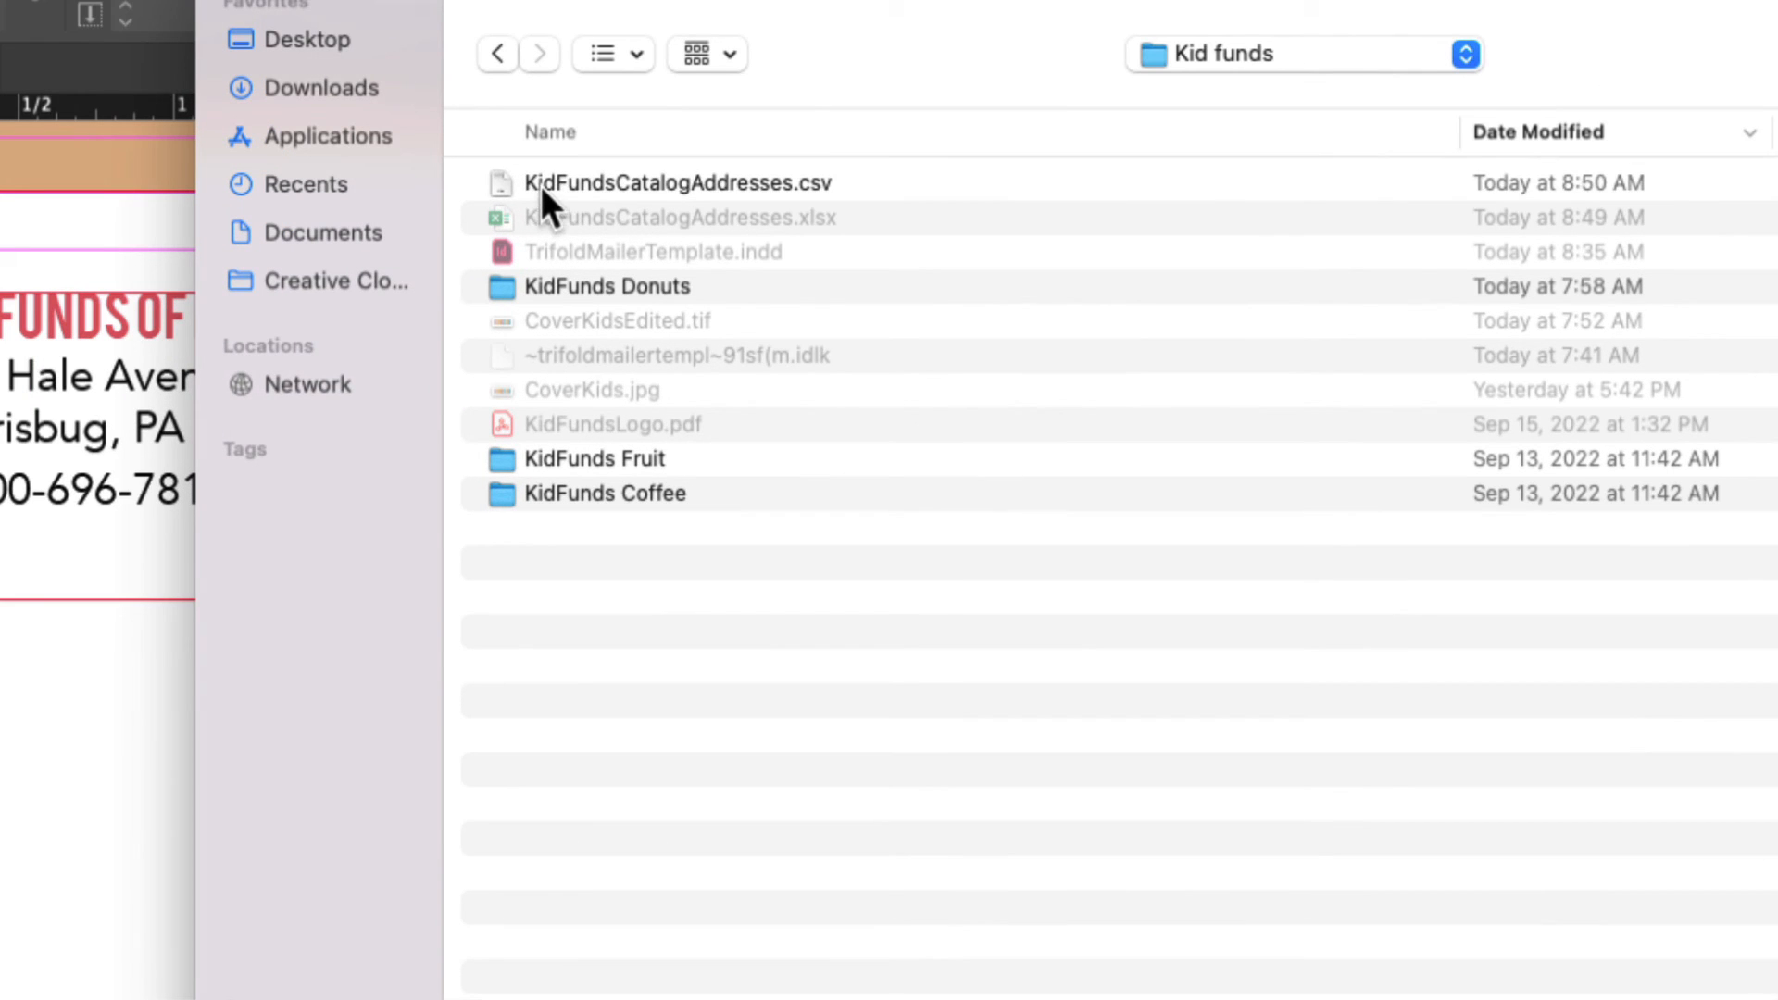
click(543, 187)
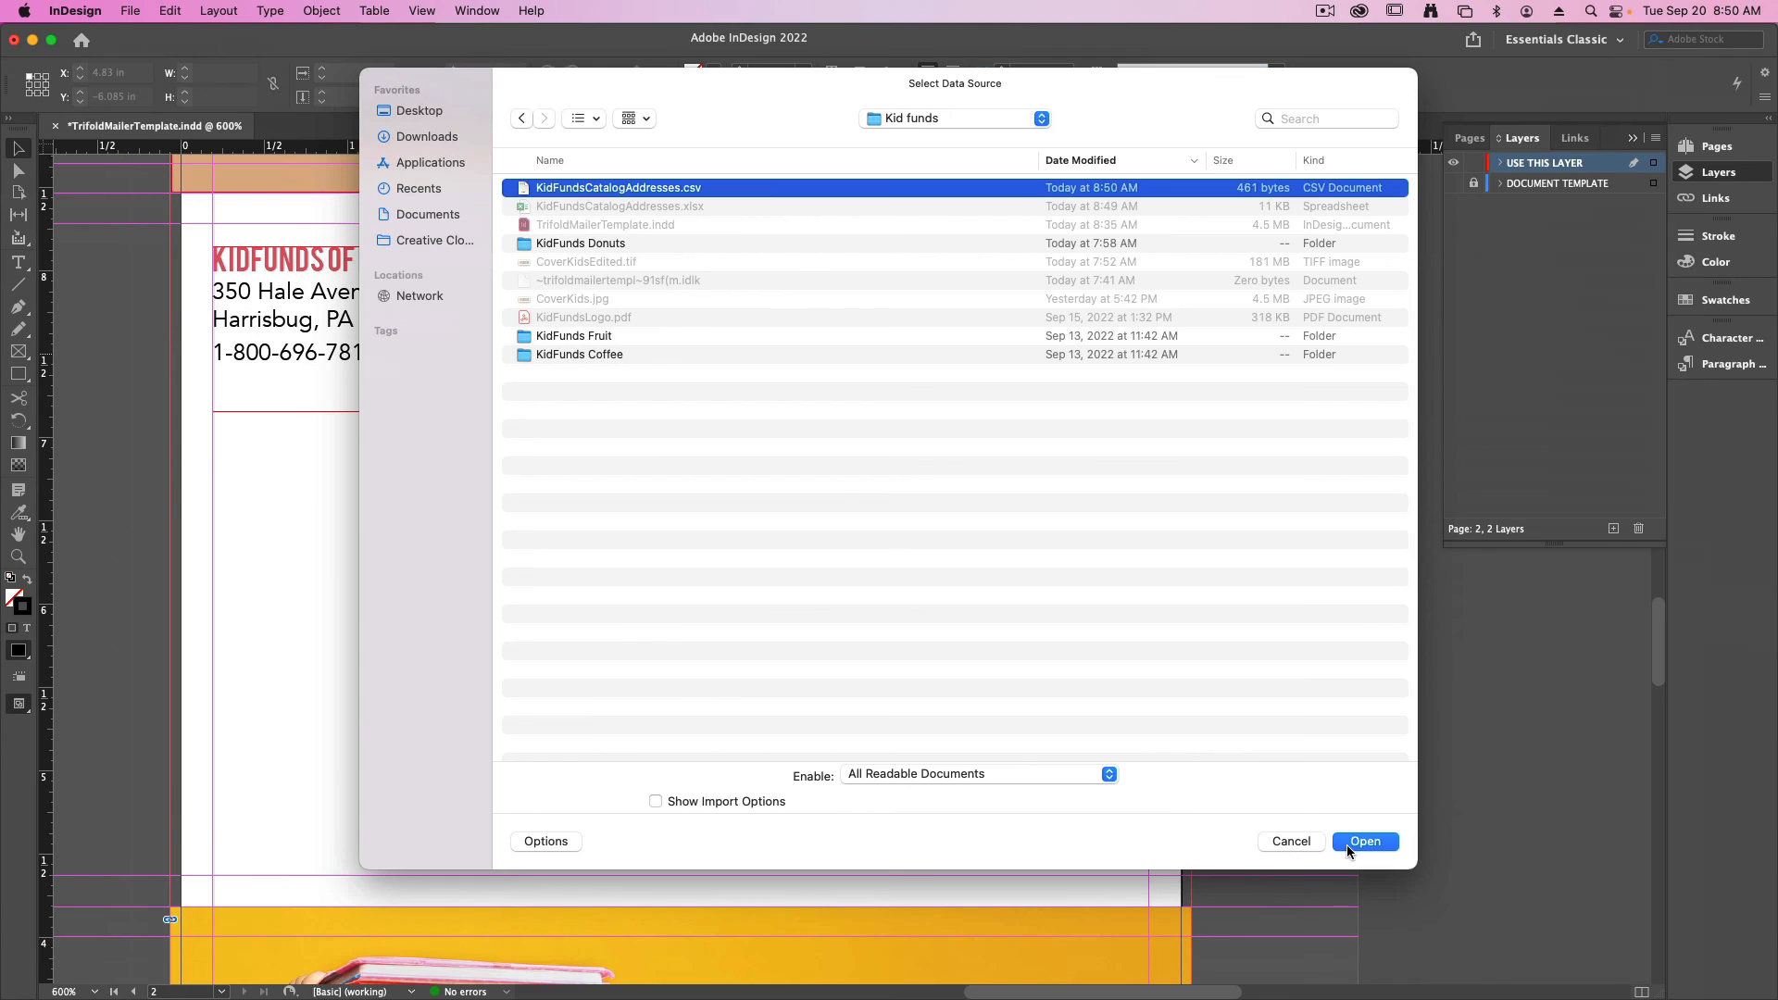
click(1366, 842)
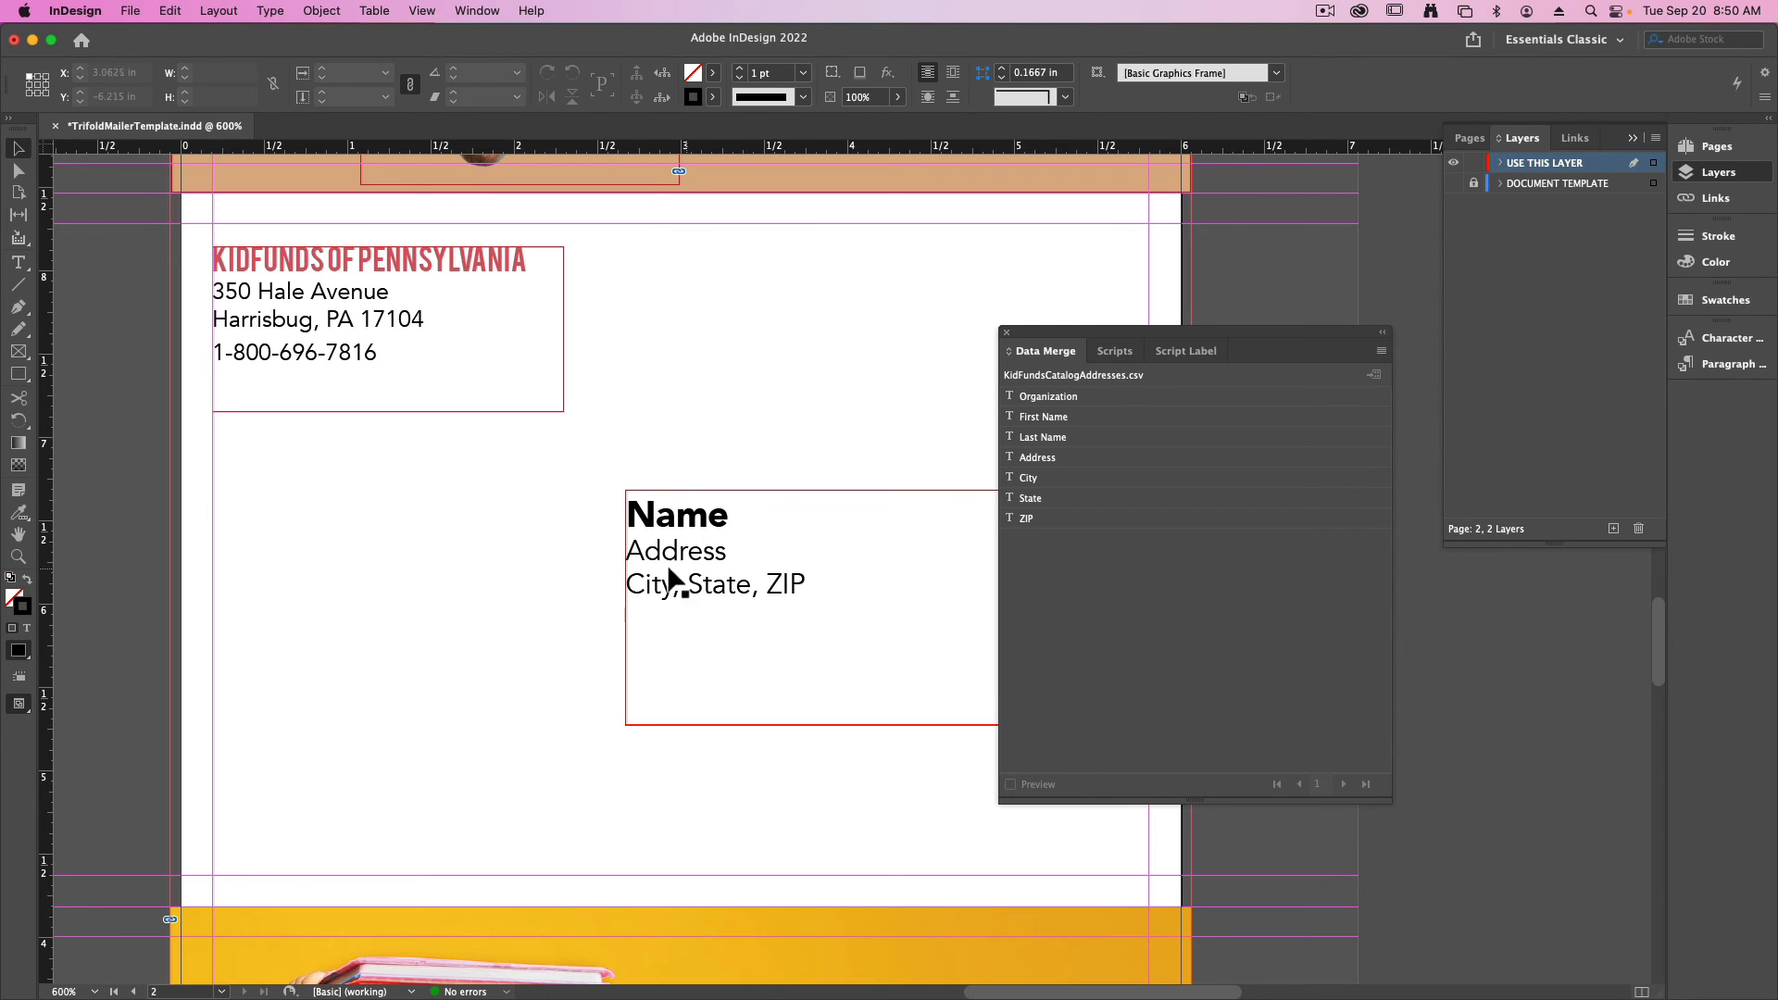
- Replace the "Name" placeholder in the recipient frame with the First Name and Last Name merge fields
click(18, 262)
double_click(636, 514)
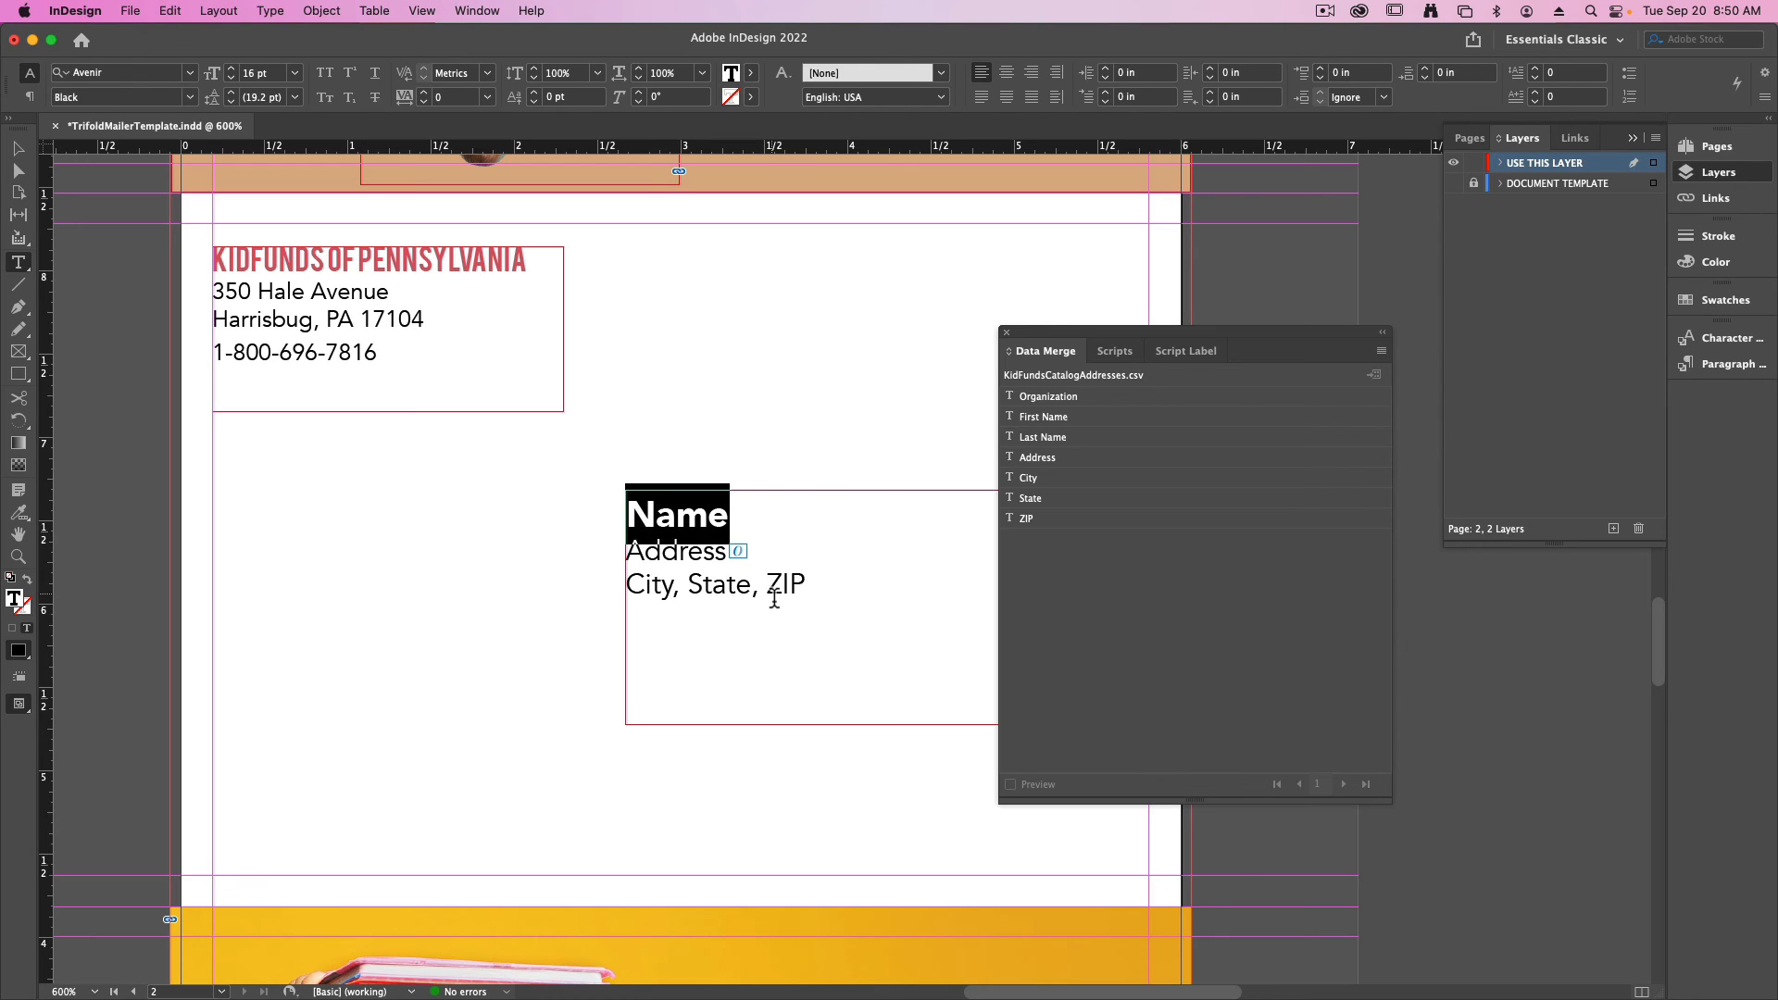
drag(1046, 422, 1098, 427)
click(1059, 422)
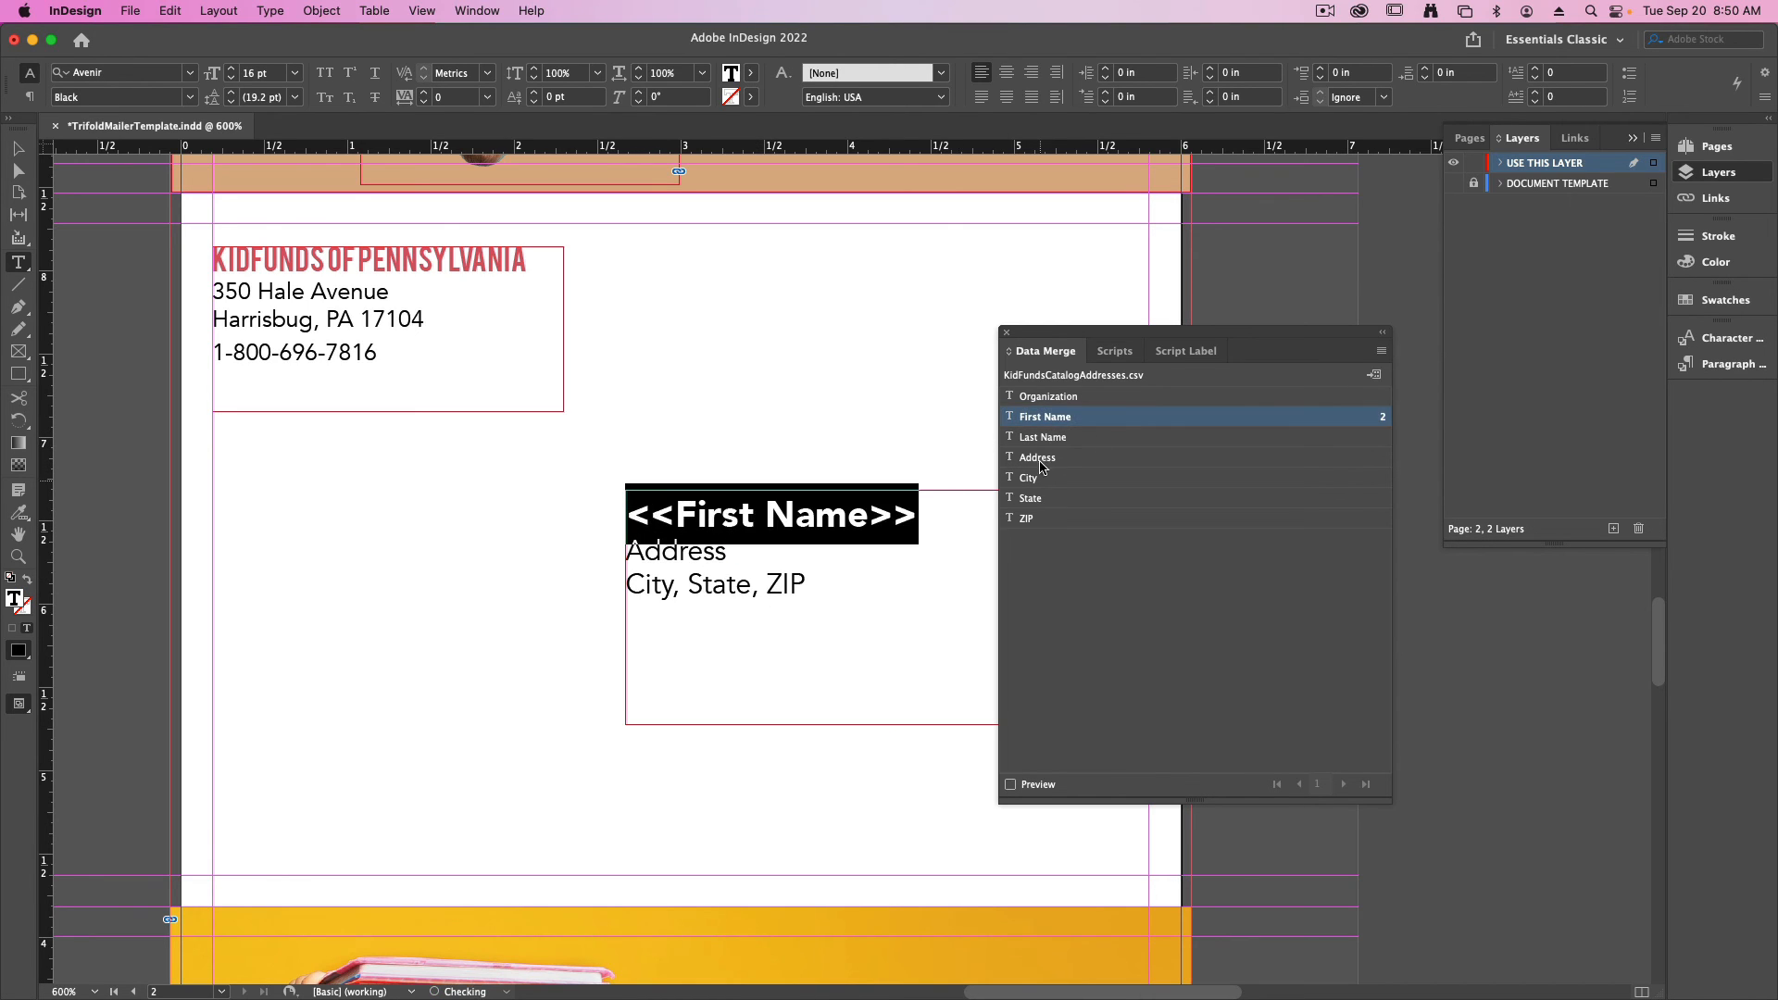
click(934, 524)
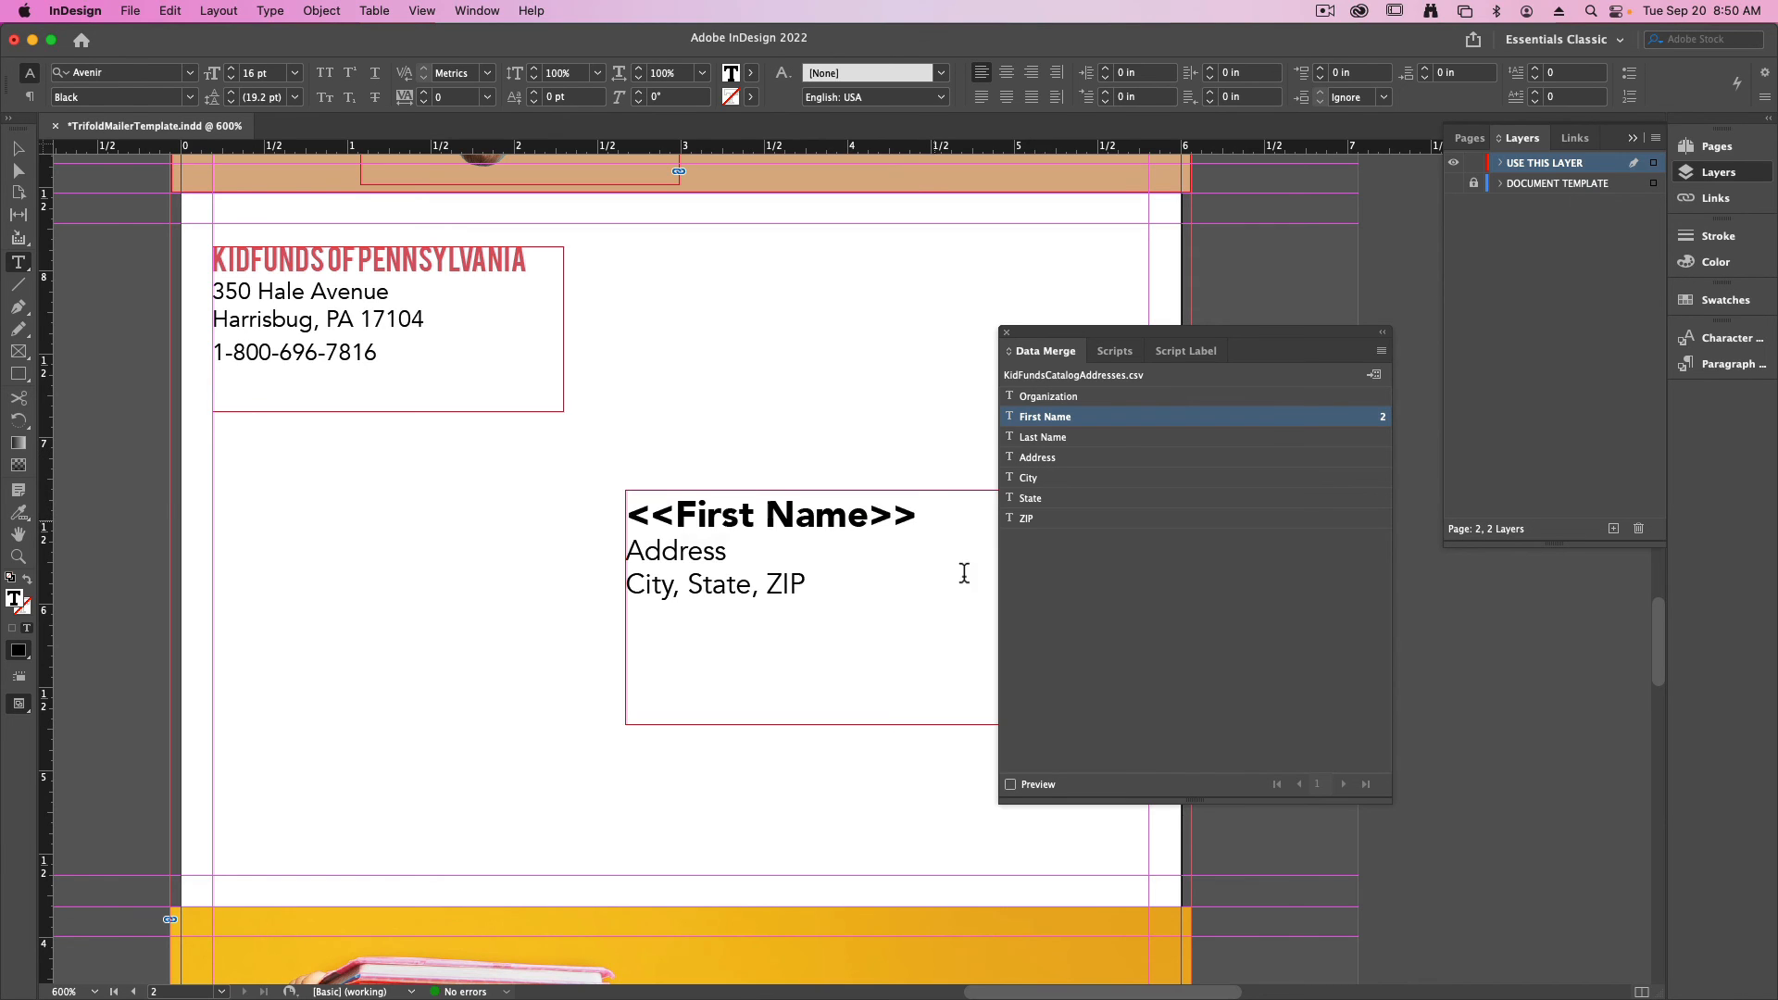
drag(1085, 333, 1249, 328)
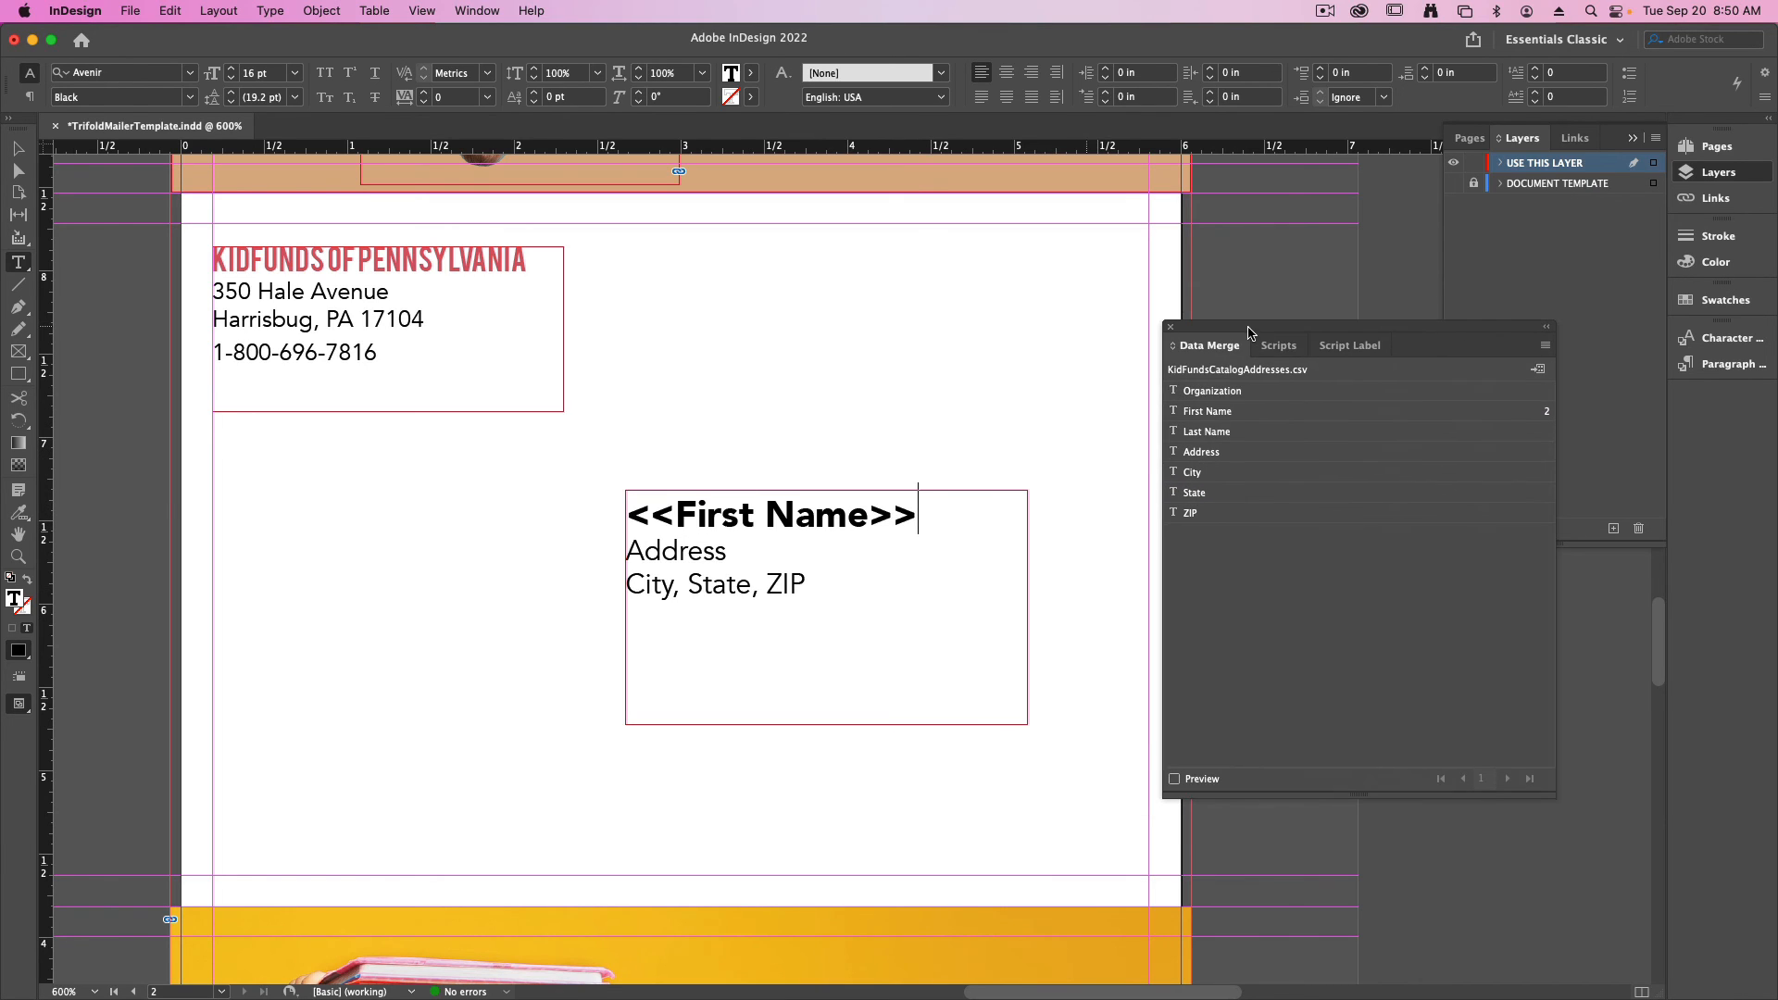
click(1209, 433)
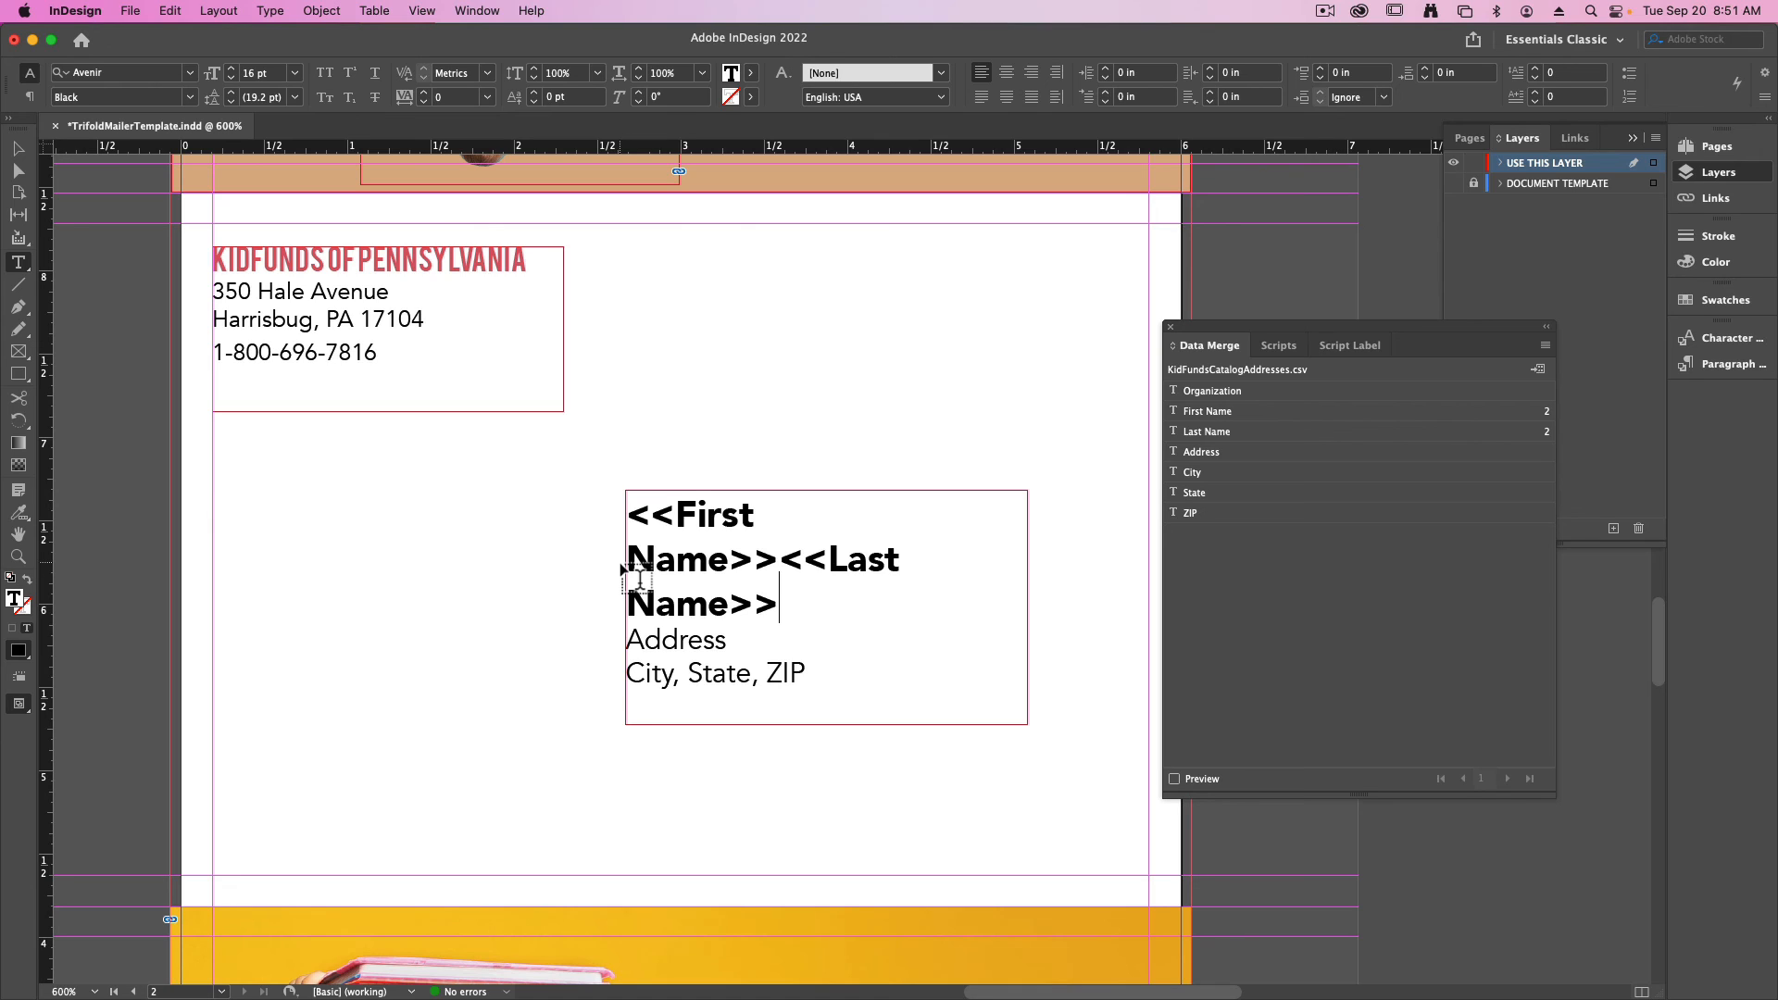
- Widen the recipient text frame on both sides to about 3.2 in
key(Escape)
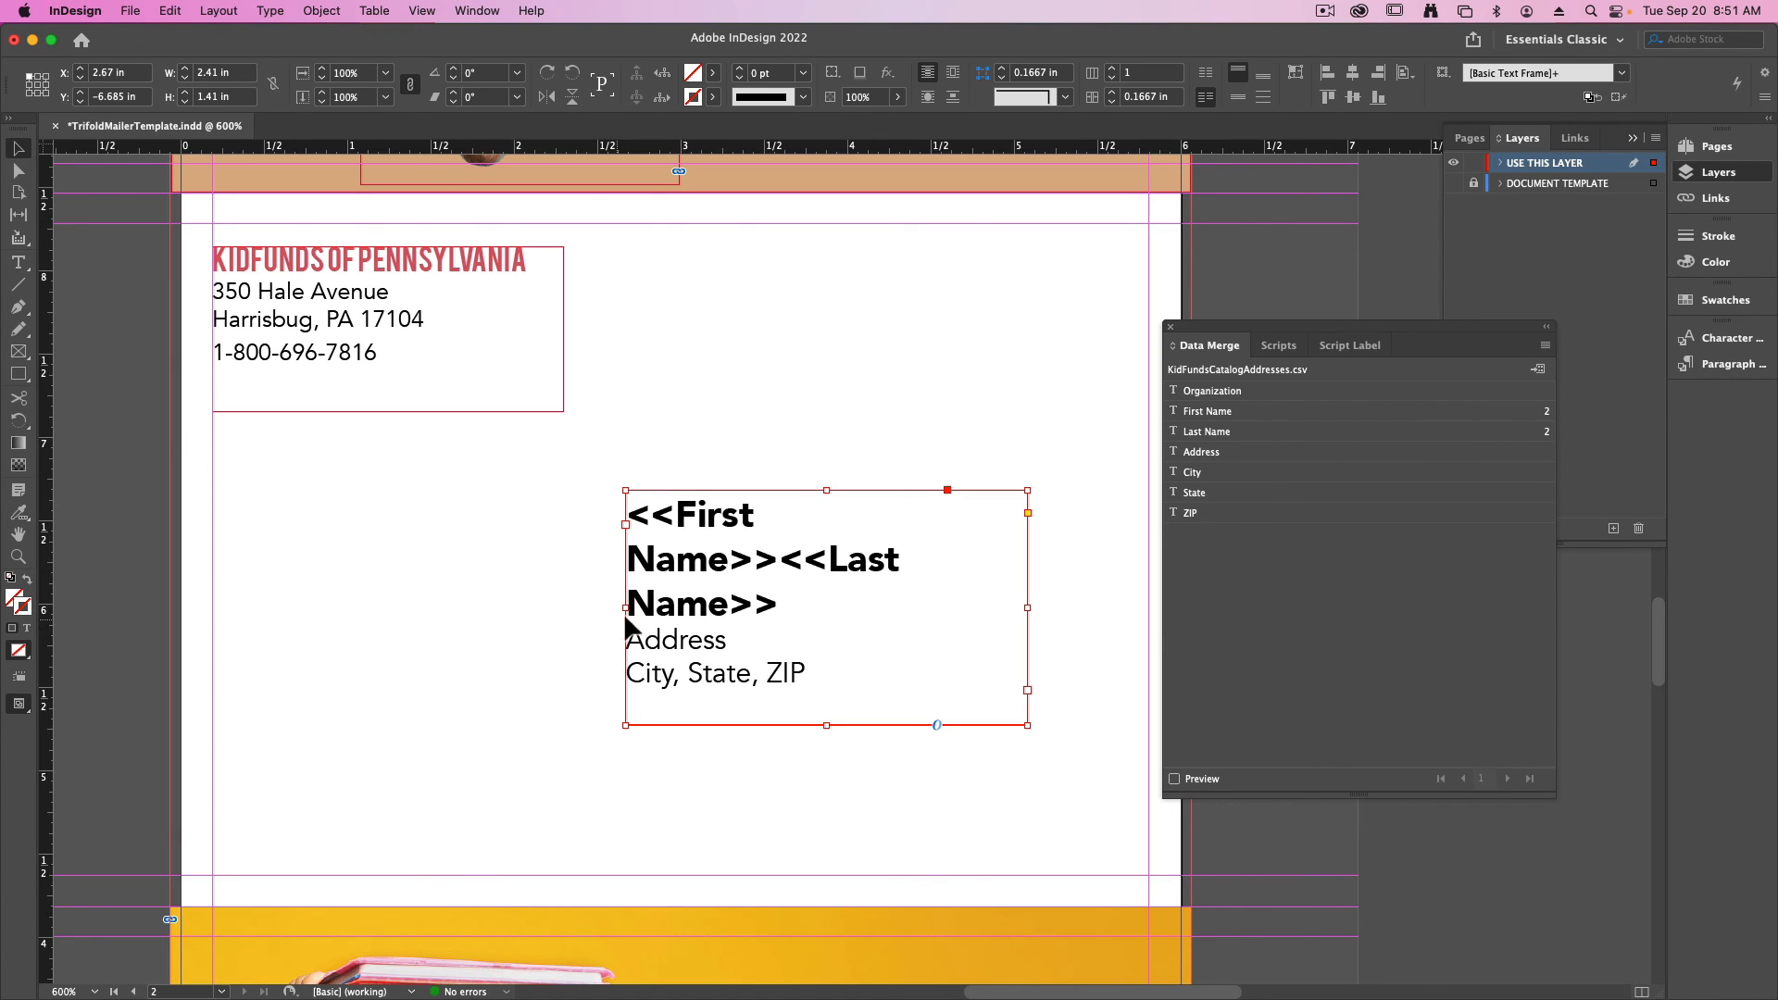
drag(1028, 607, 1150, 607)
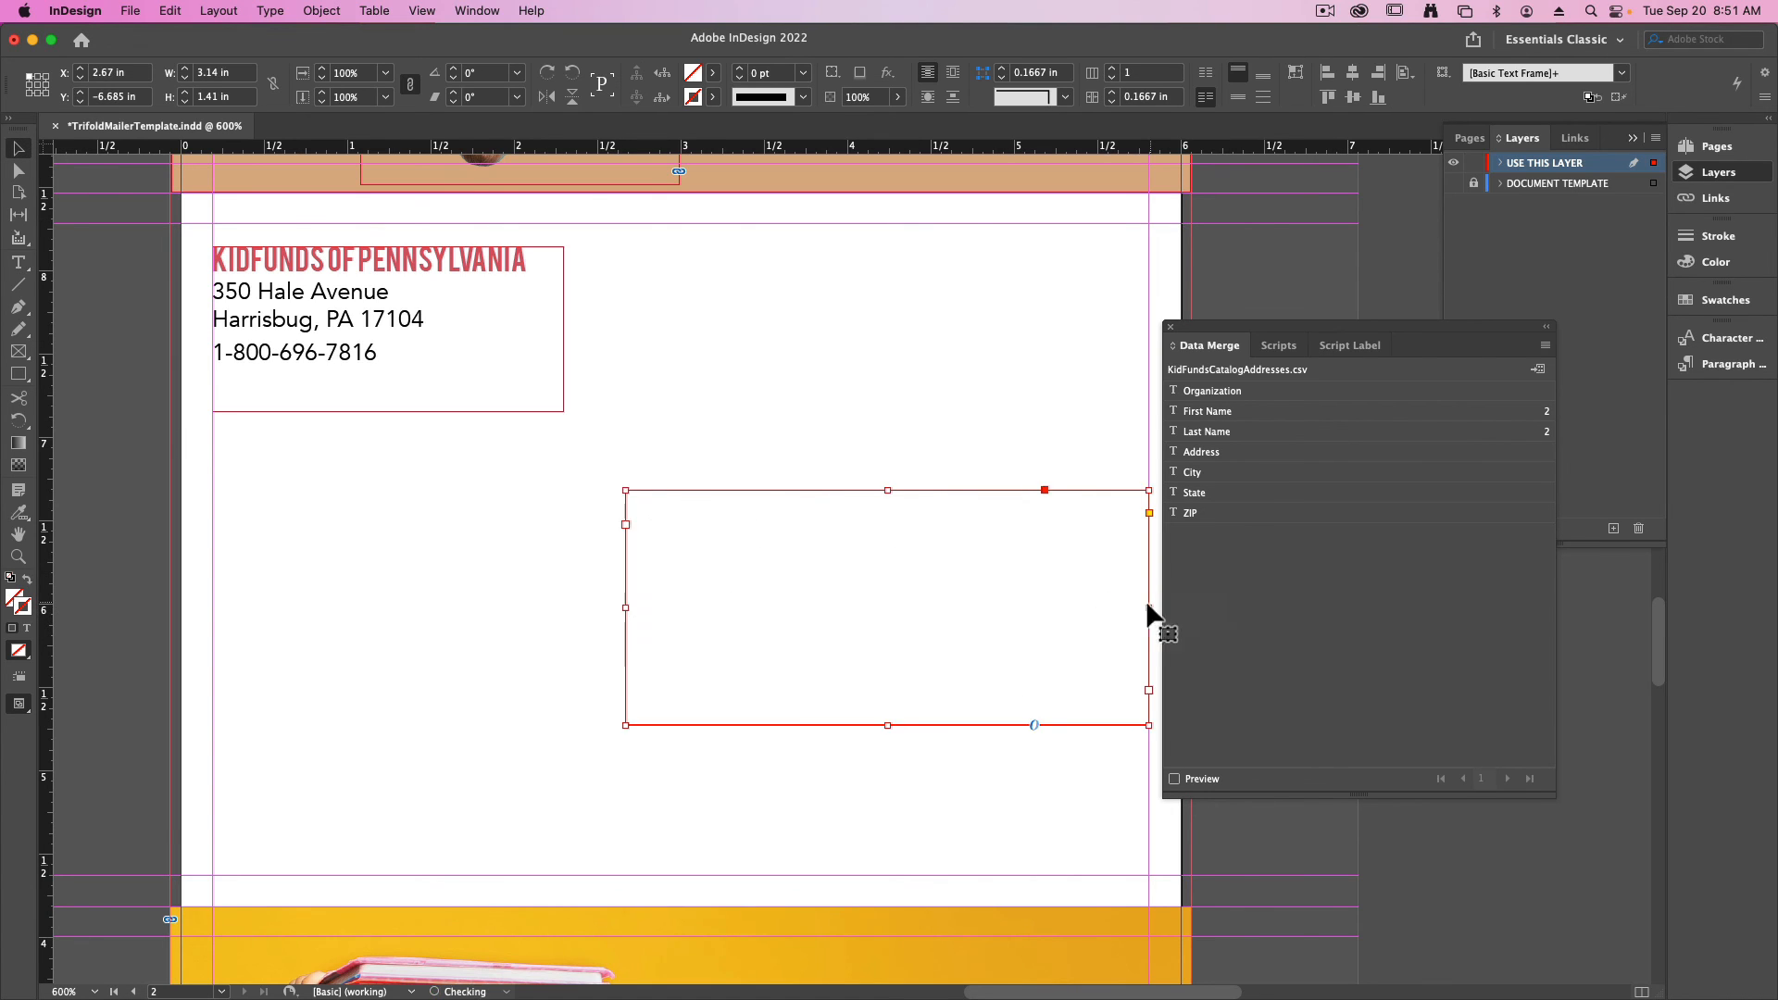
drag(626, 608, 617, 609)
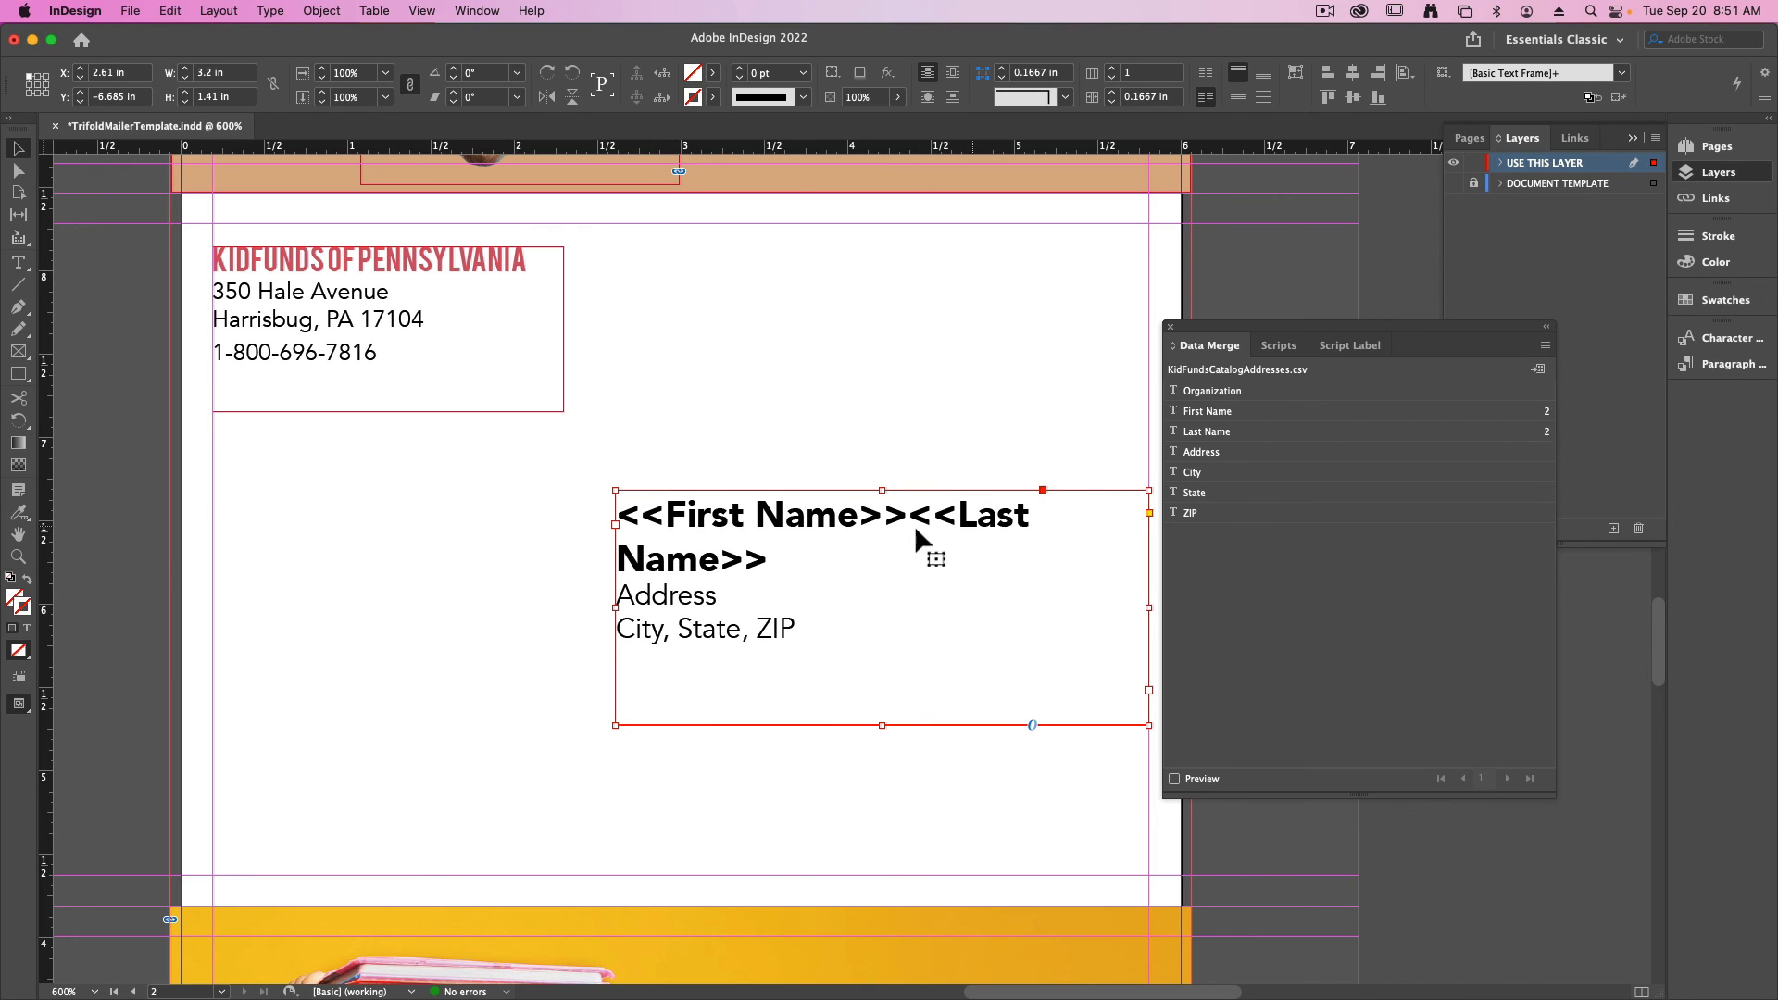
- Set the First Name and Last Name merge fields to 13 pt
double_click(782, 559)
drag(782, 560, 603, 520)
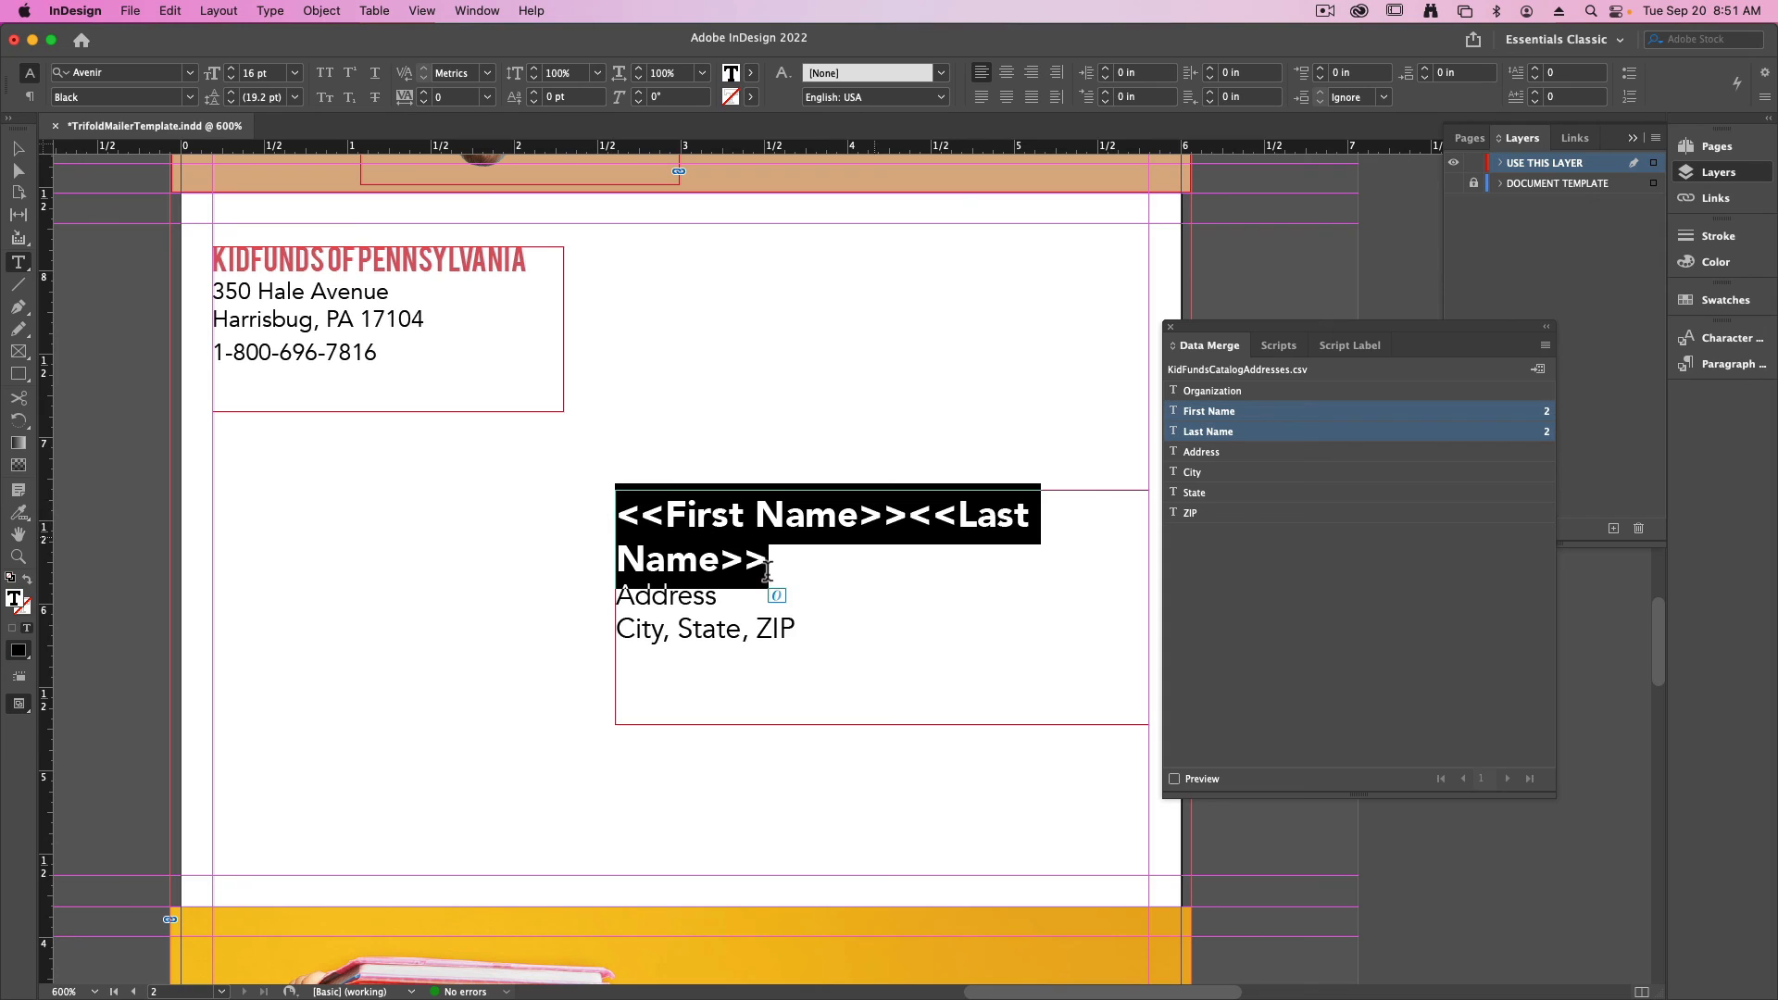
click(232, 84)
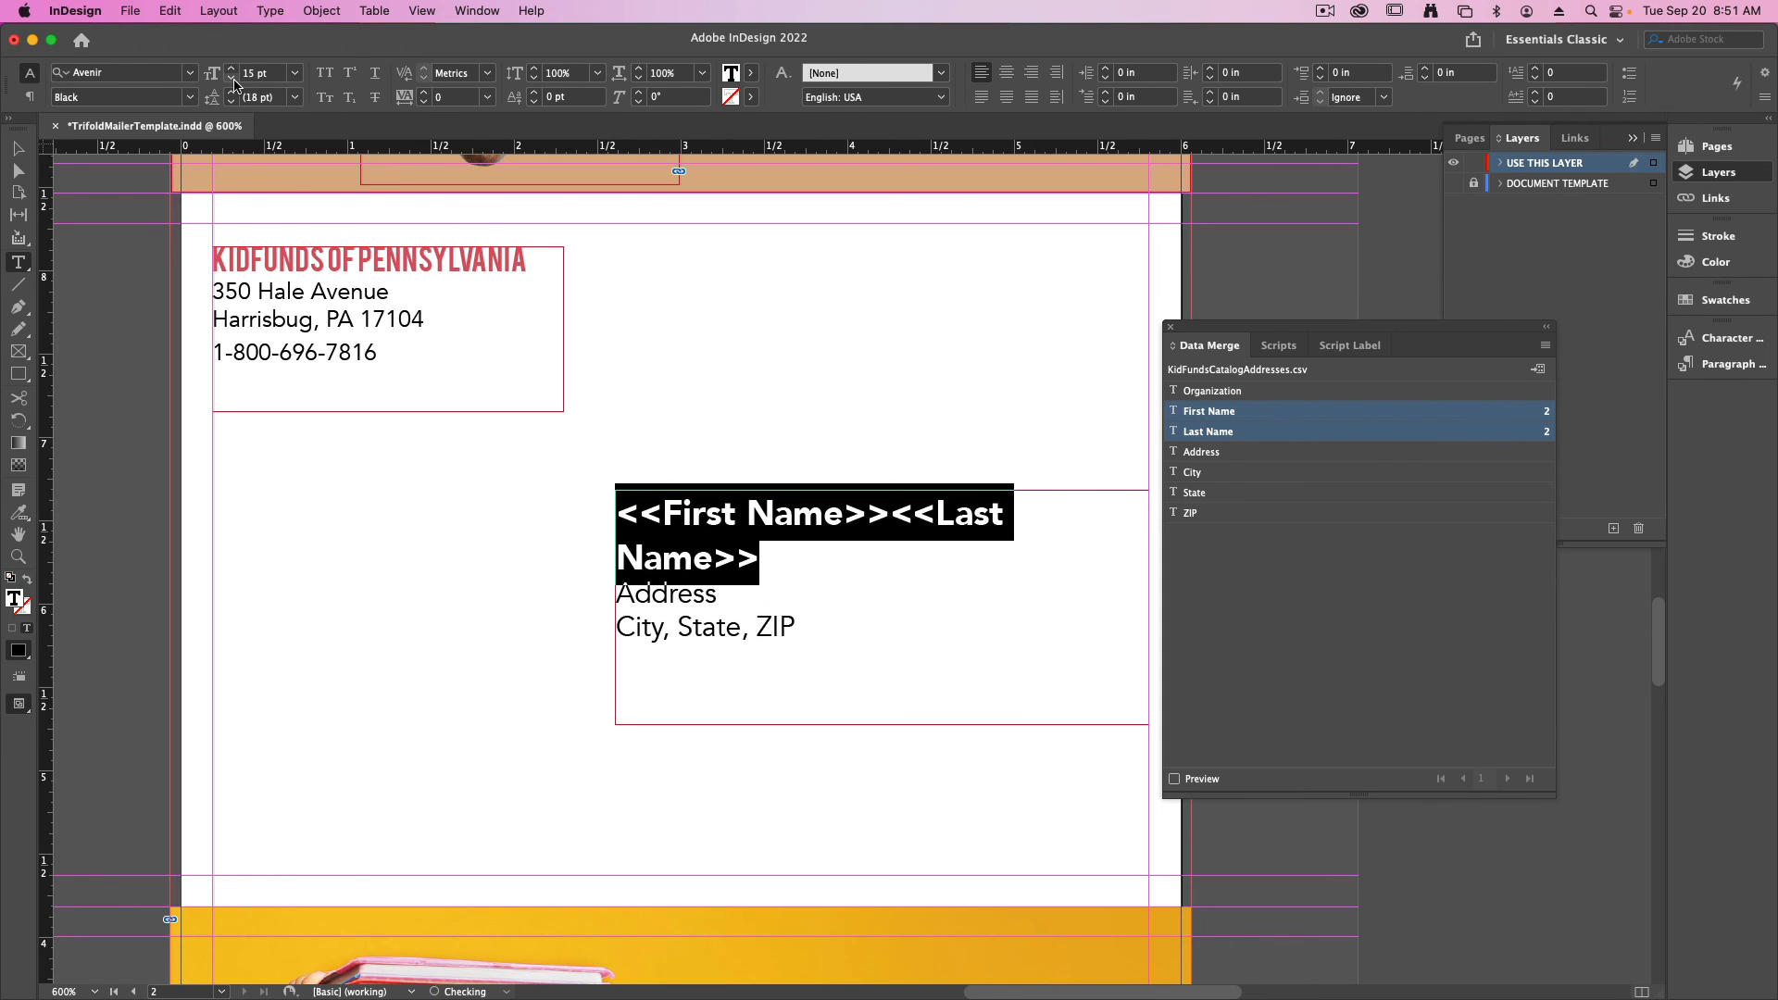
click(233, 84)
click(232, 84)
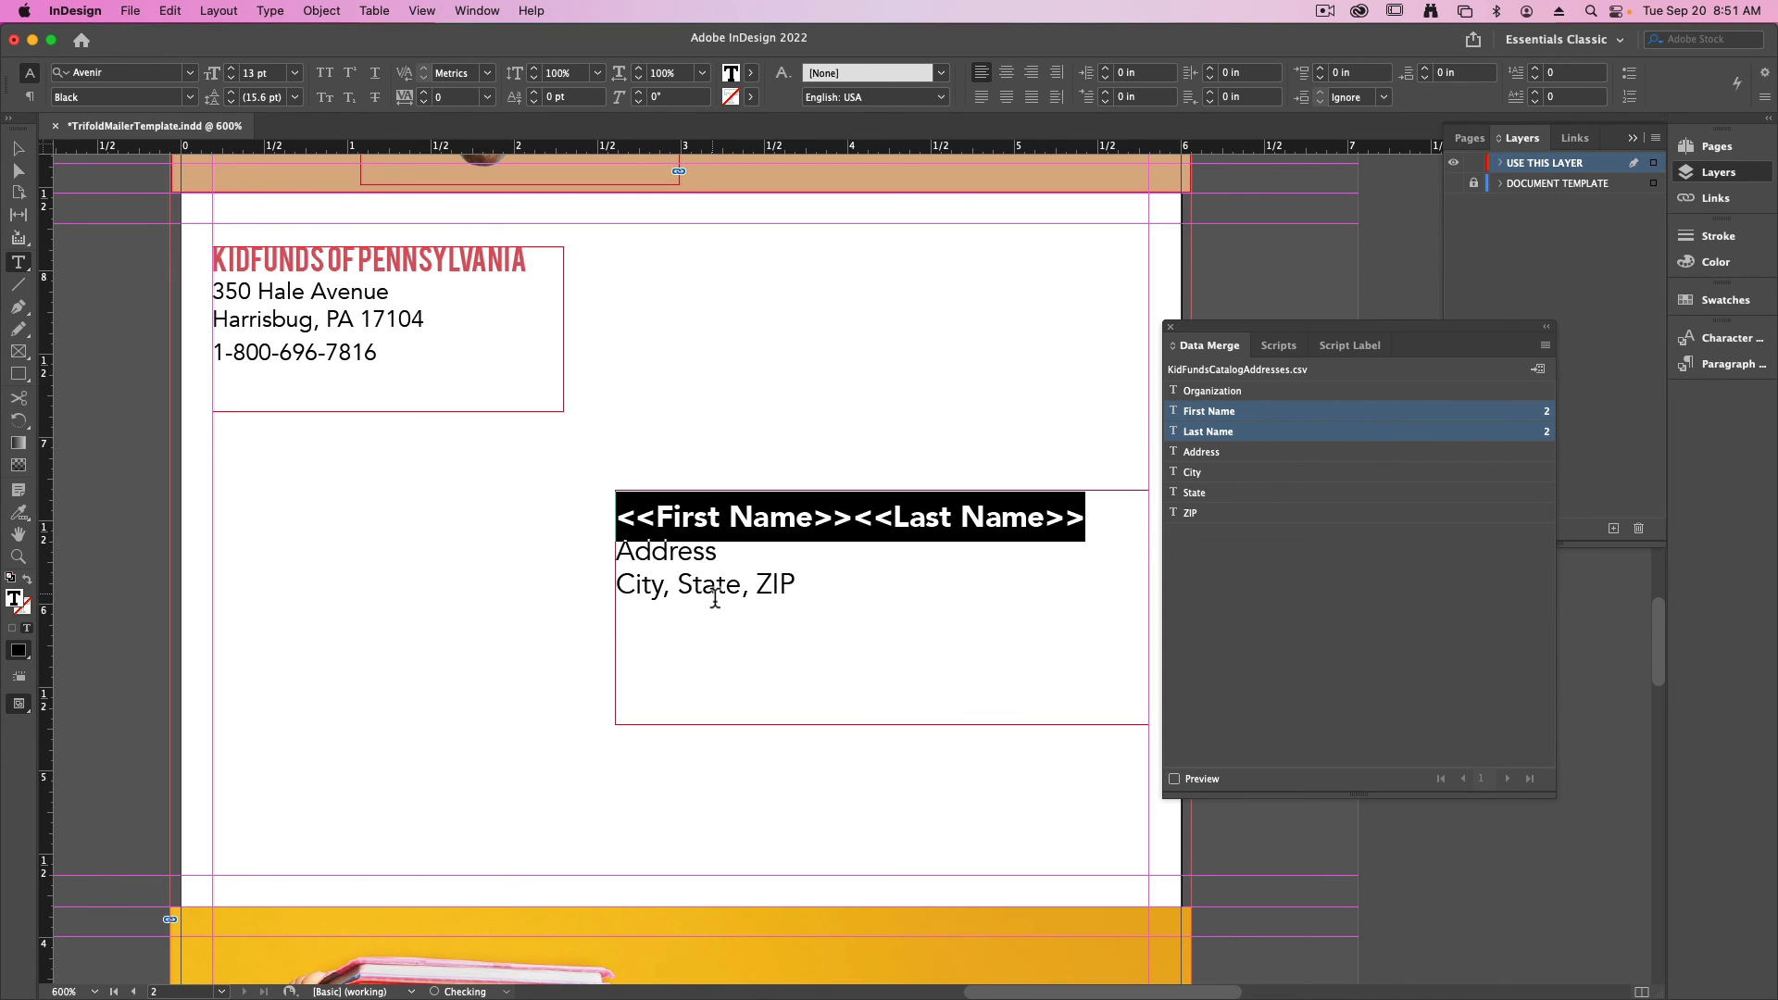
- Replace the "Address" placeholder line with the Address merge field
click(648, 623)
double_click(666, 552)
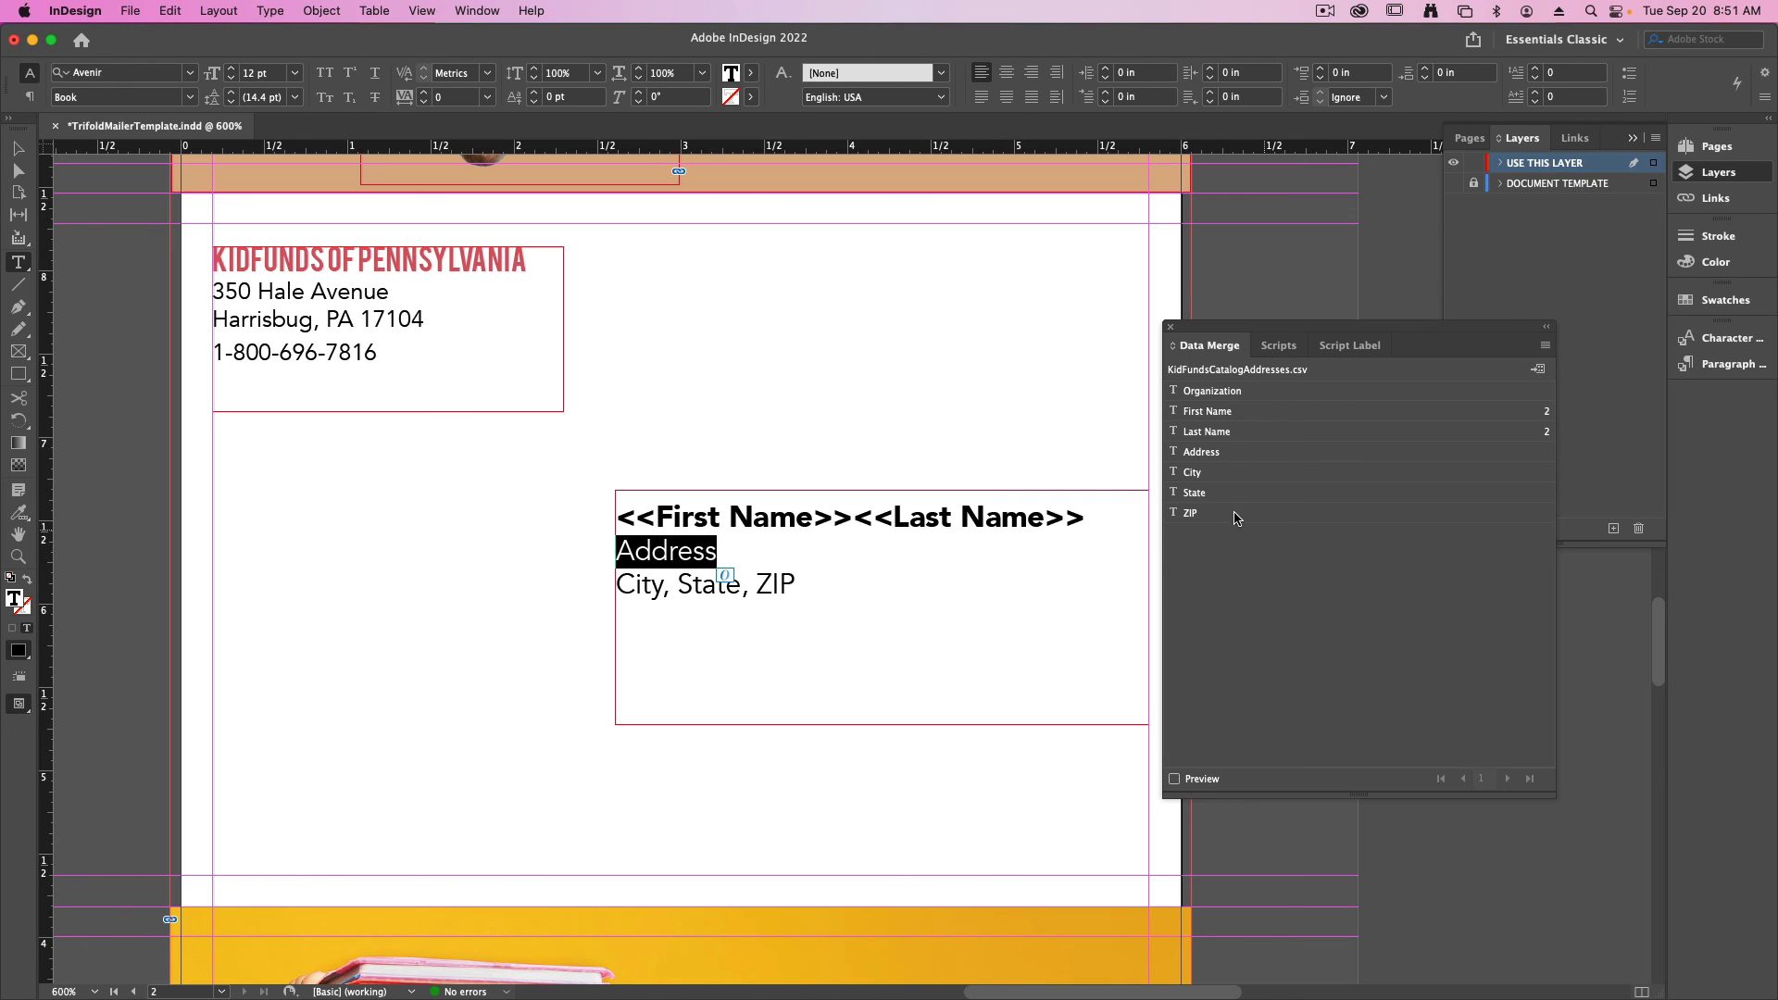
click(1208, 454)
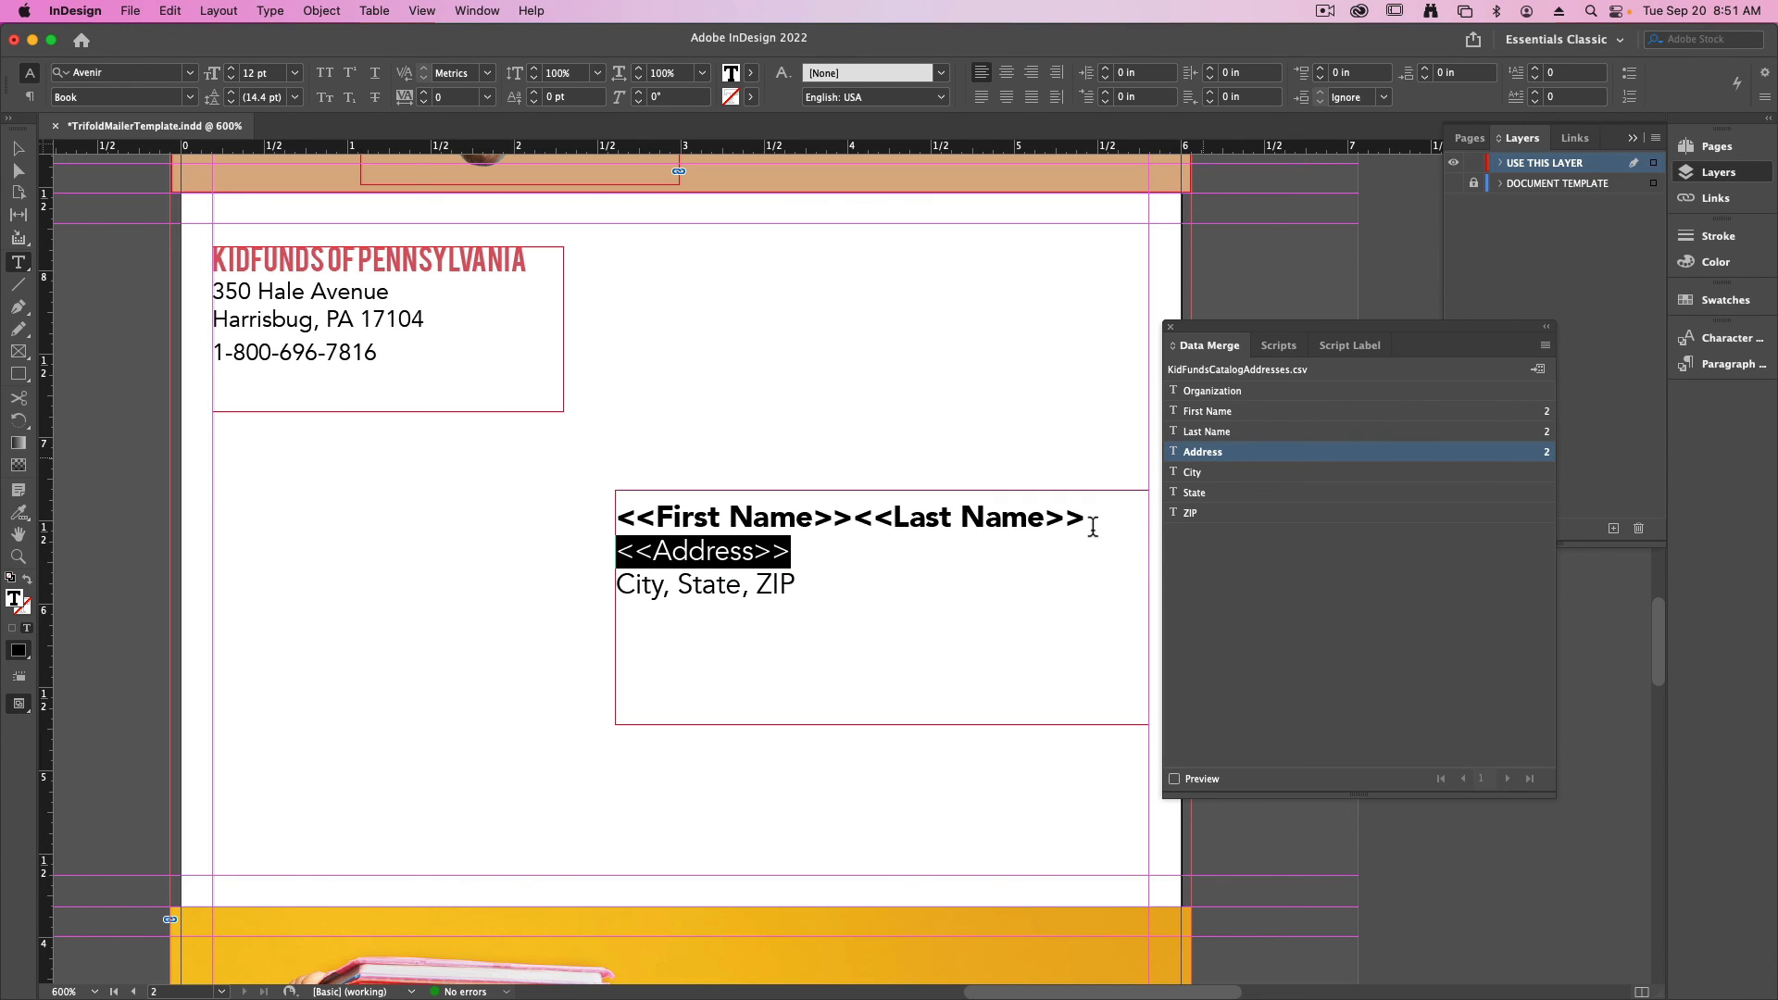
- Replace both the "City" and "State" placeholders in the recipient block with the City merge field
double_click(629, 585)
click(1192, 472)
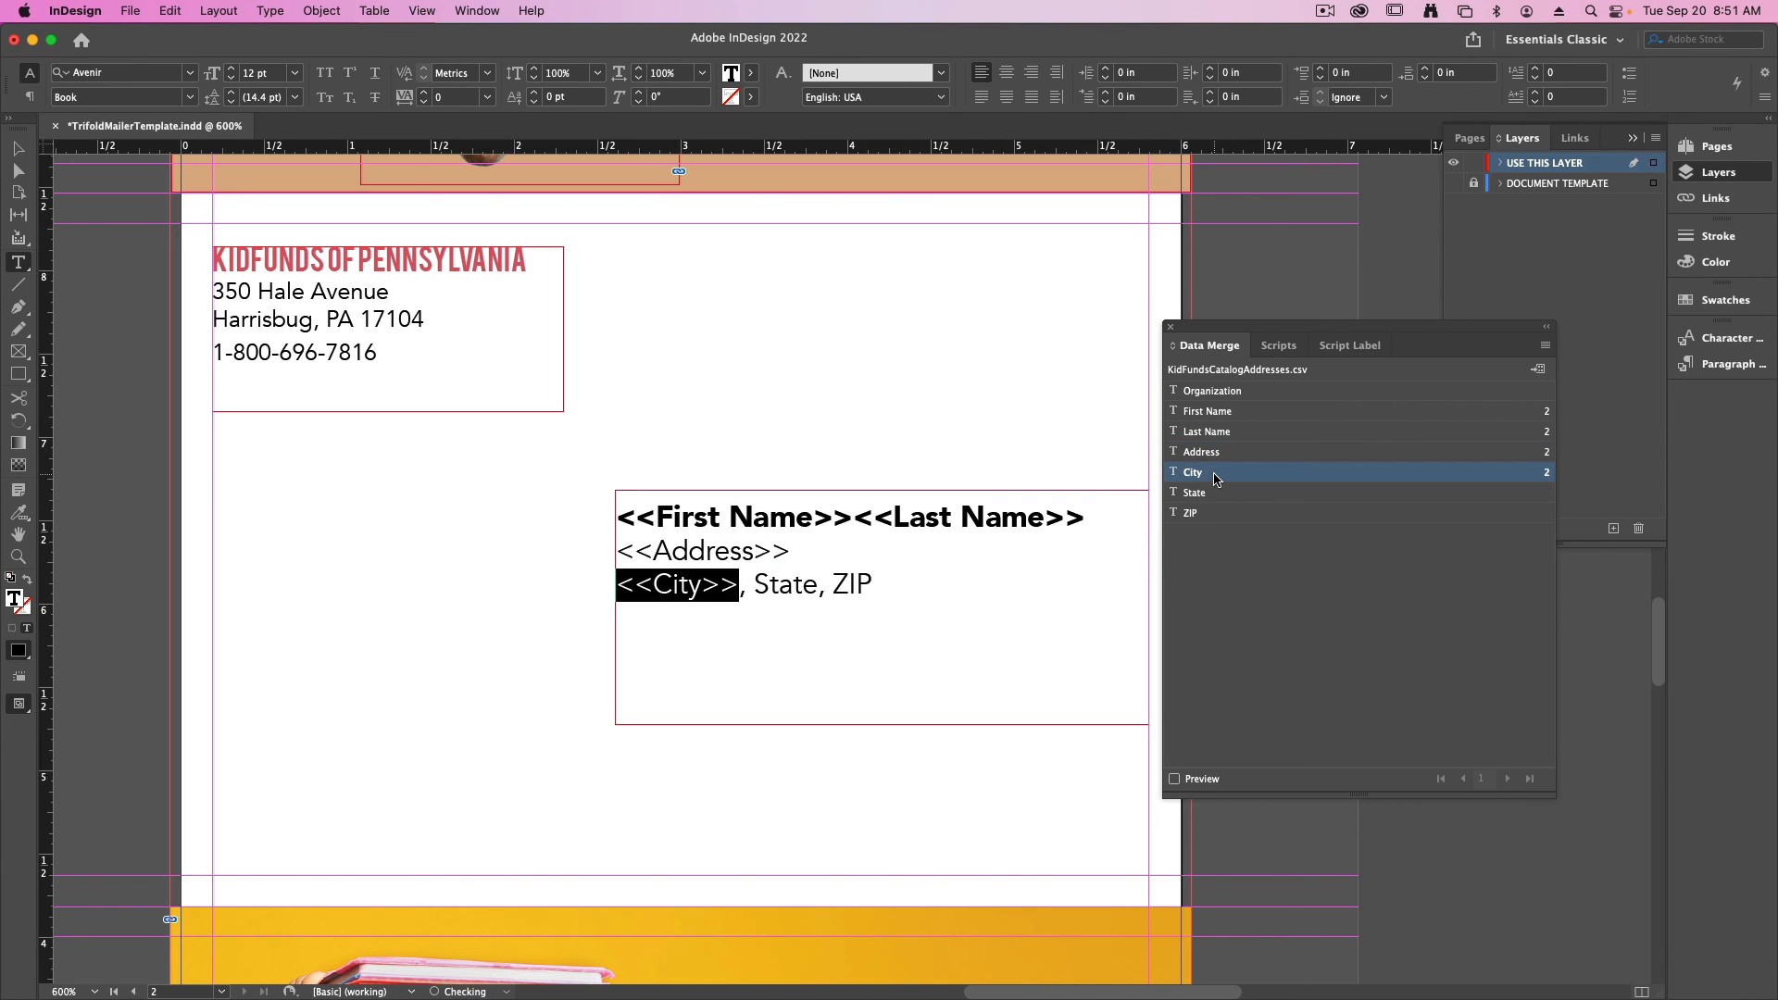
double_click(783, 585)
click(1193, 475)
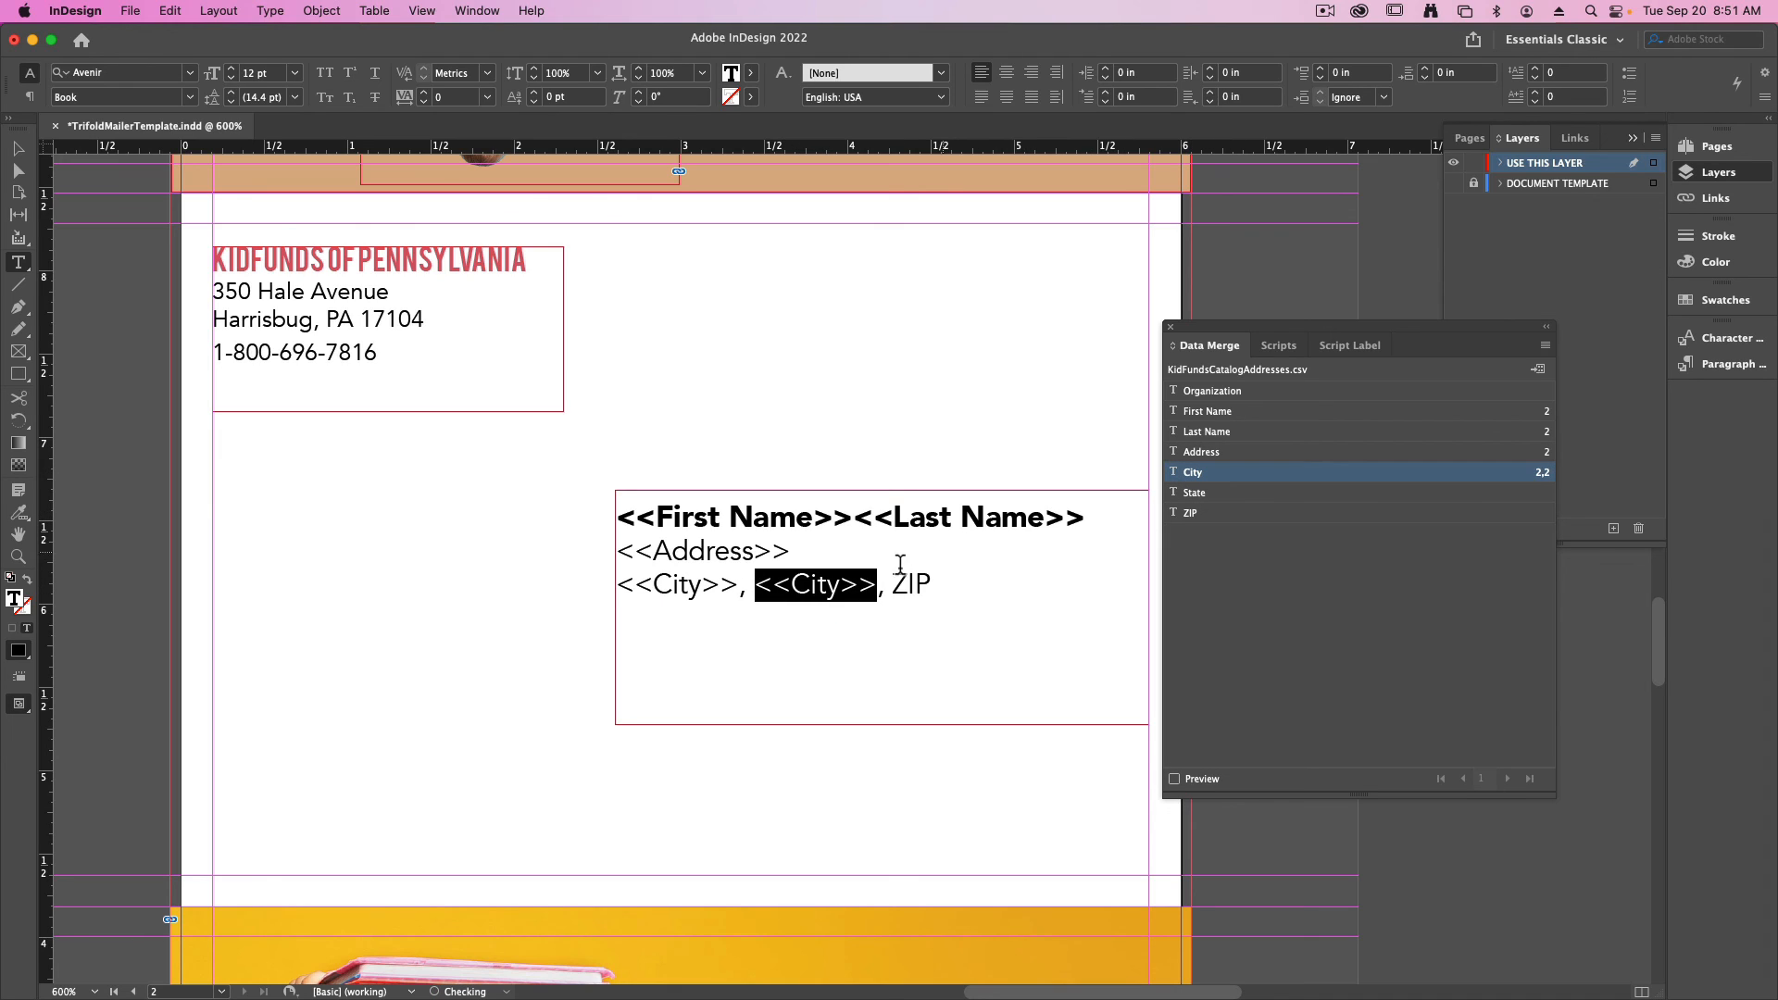
- Delete the comma before the "ZIP" placeholder in the recipient block and replace the placeholder with the ZIP merge field
double_click(911, 585)
click(878, 593)
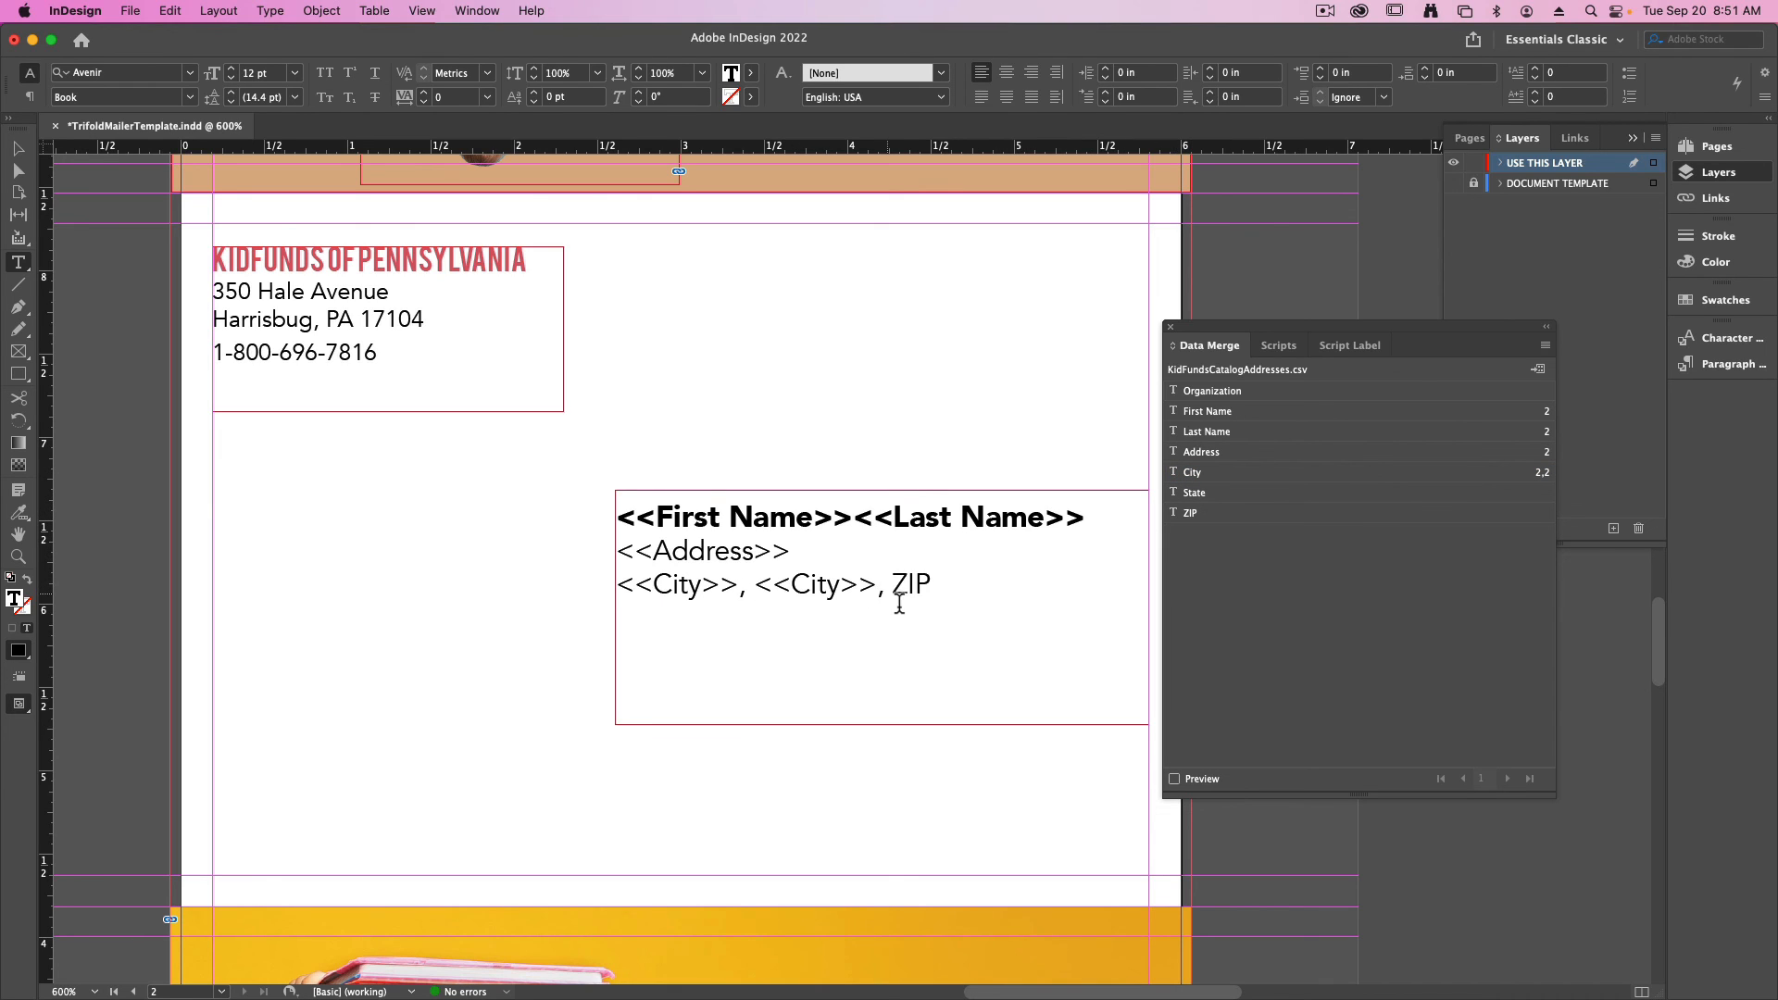
key(BackSpace)
double_click(907, 593)
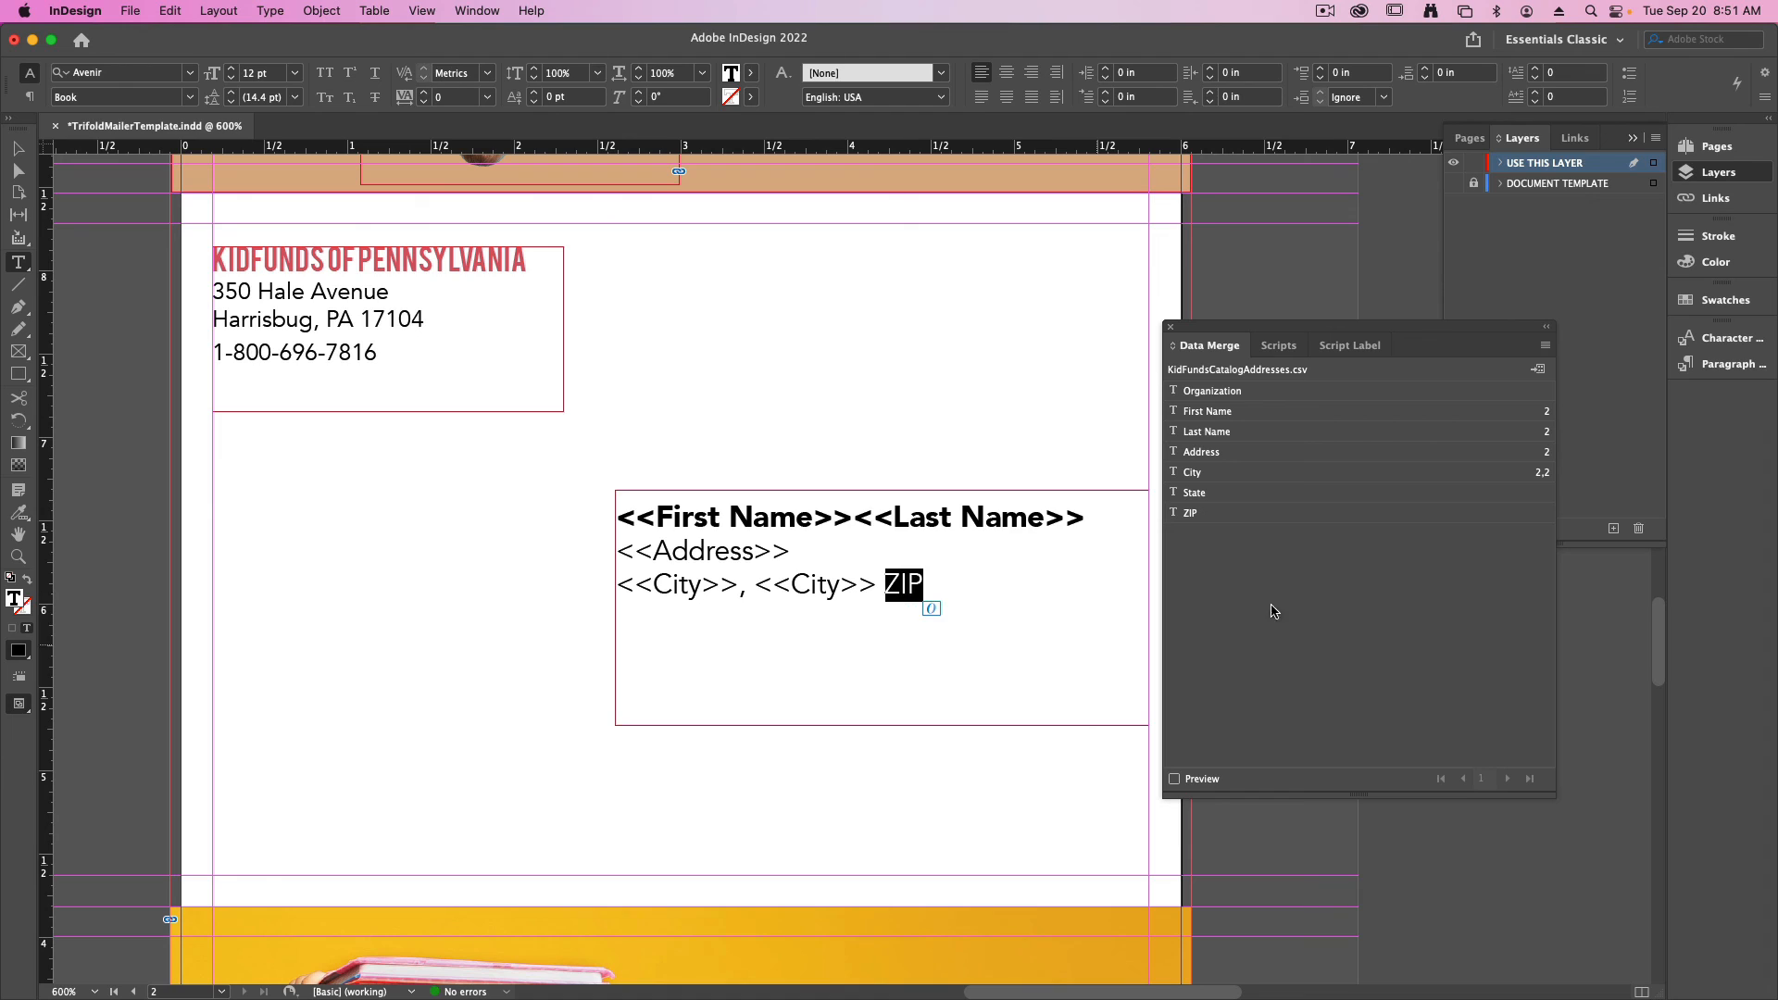
click(1194, 513)
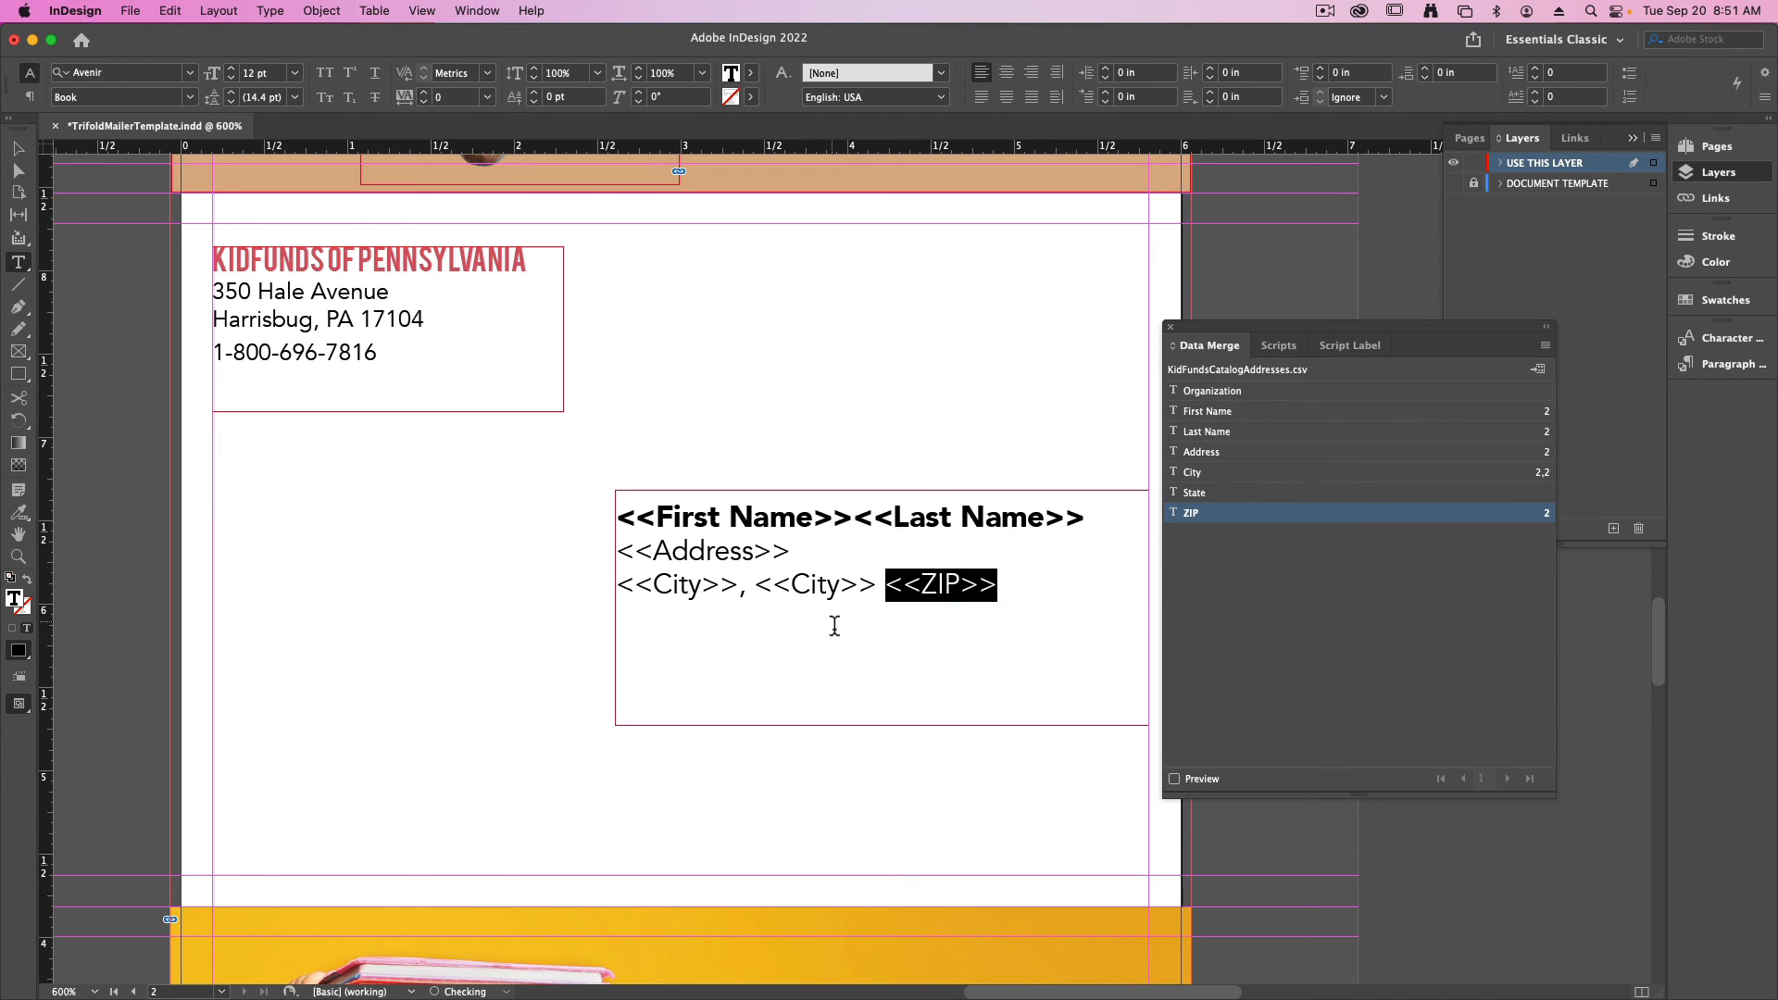
click(834, 627)
key(Escape)
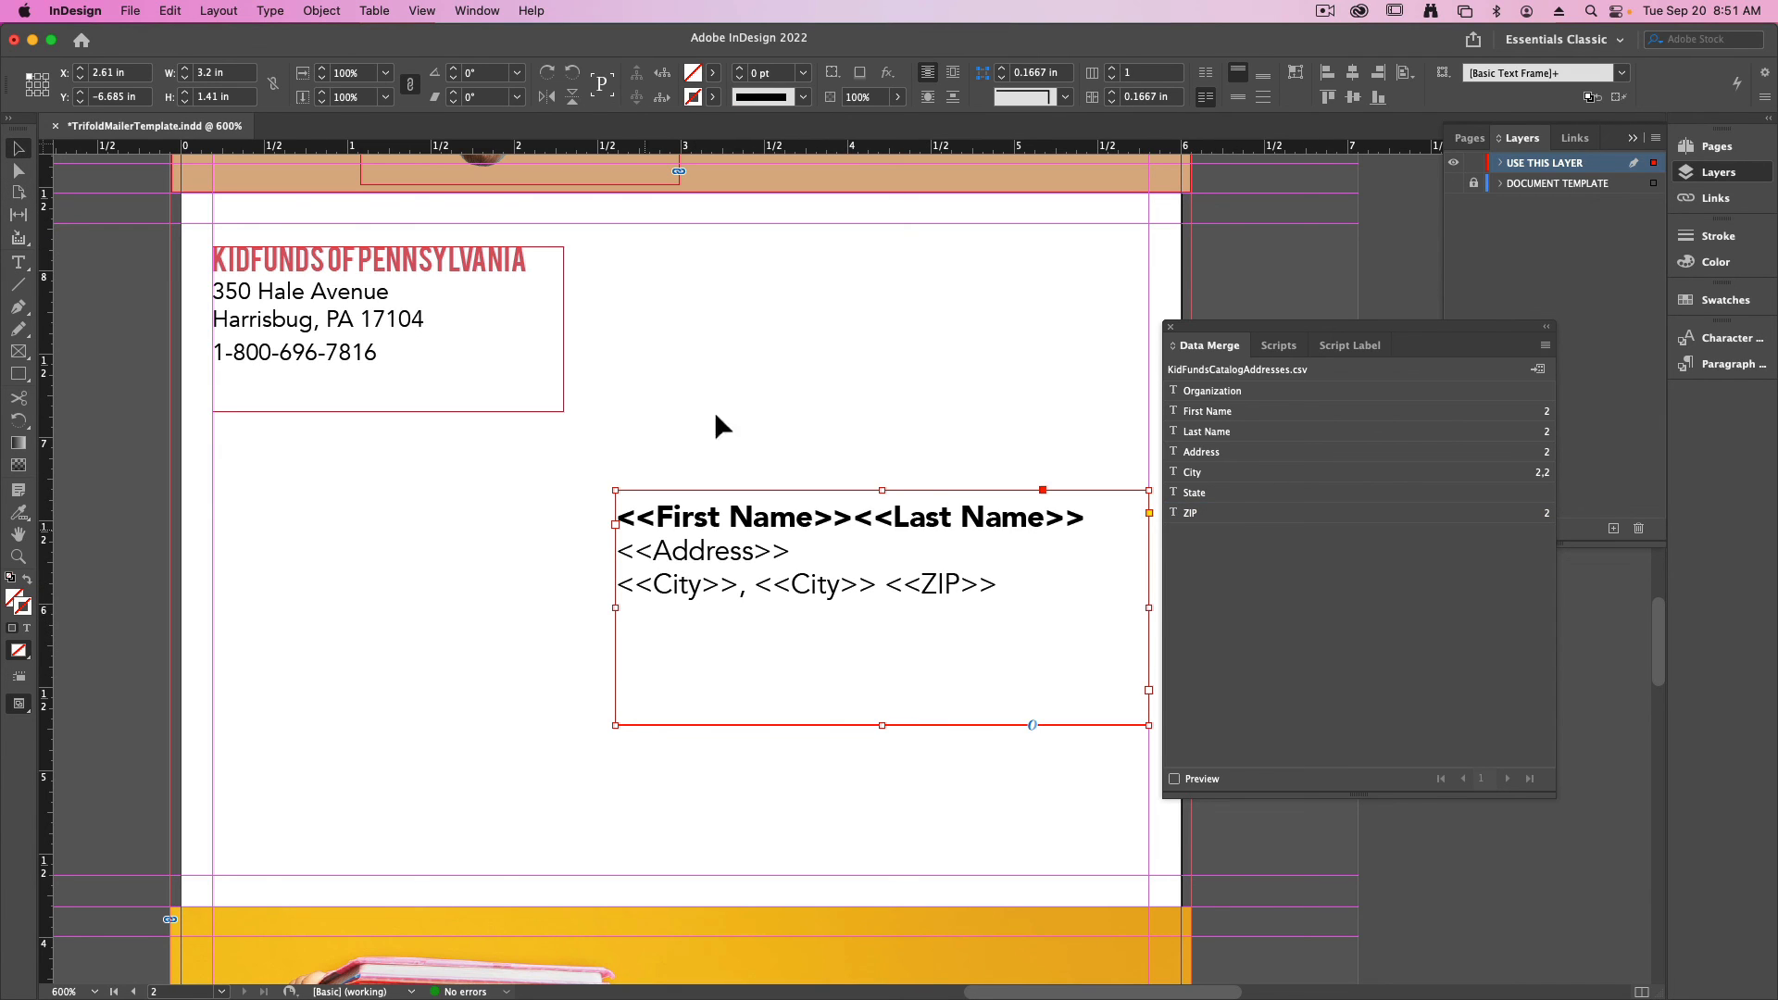
click(482, 600)
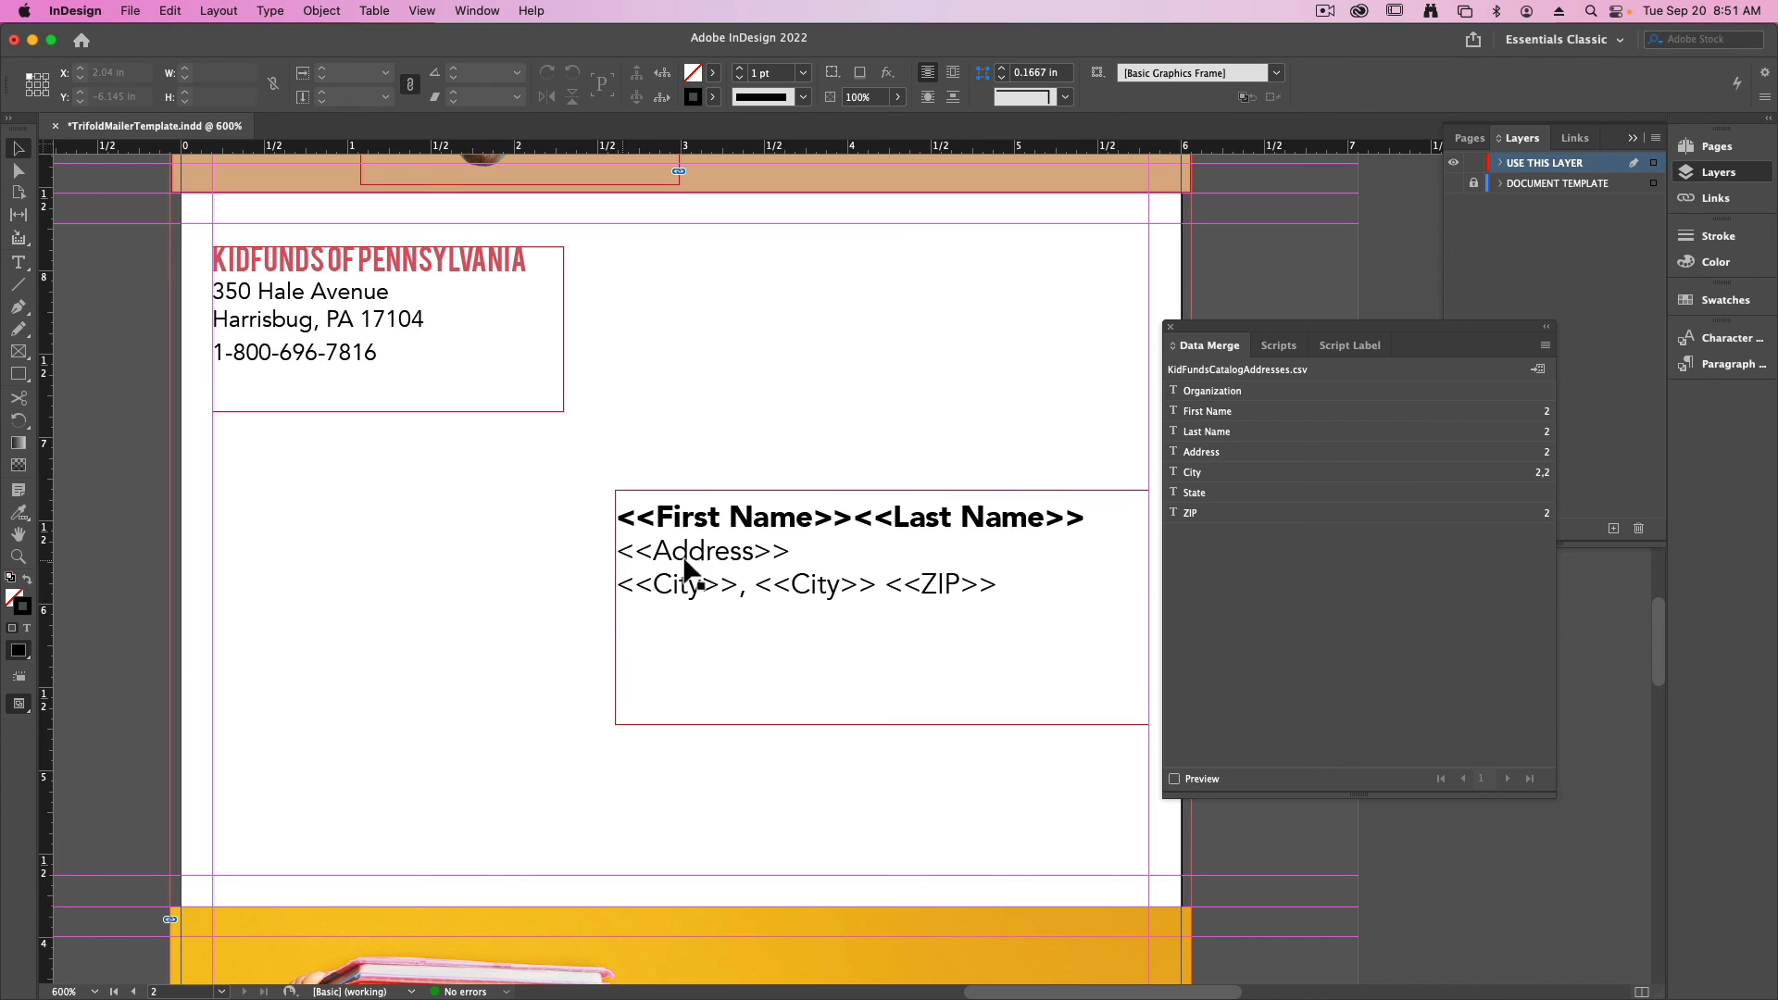
- Replace "<<insert org name>>" in the "It's All About Giving!" paragraph with the Organization merge field
drag(615, 726, 616, 405)
scroll(615, 406, down, 10)
scroll(648, 445, right, 5)
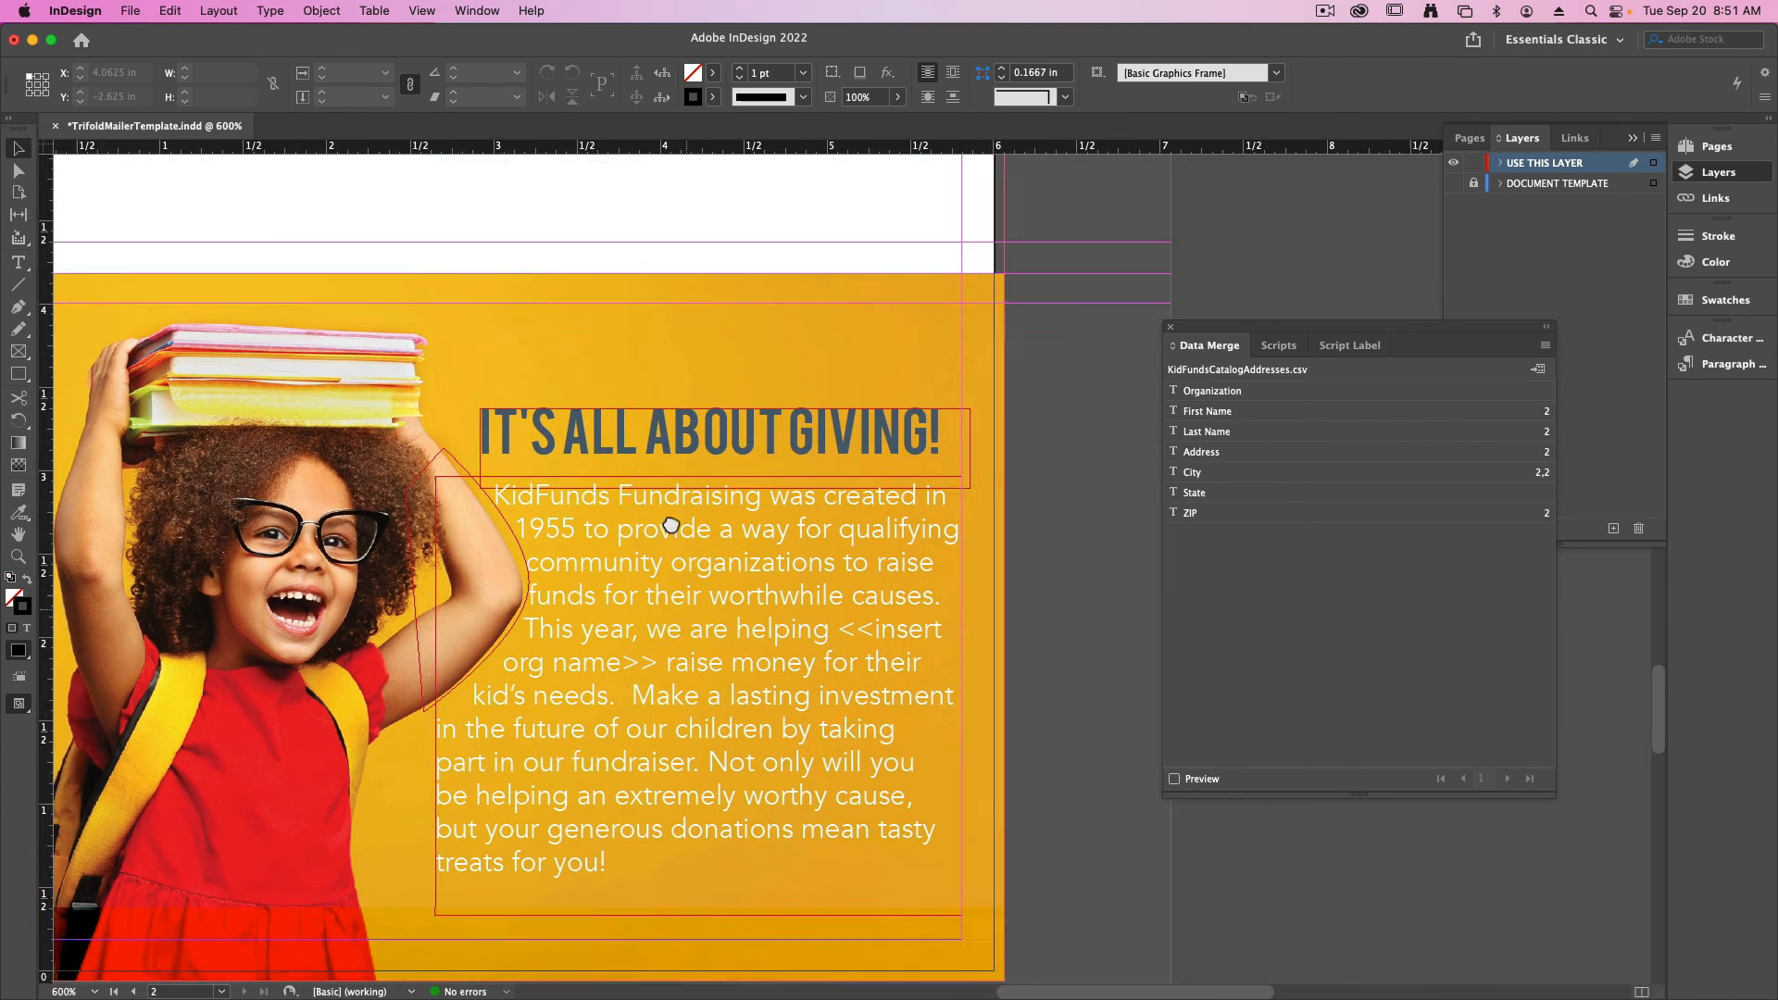
key(t)
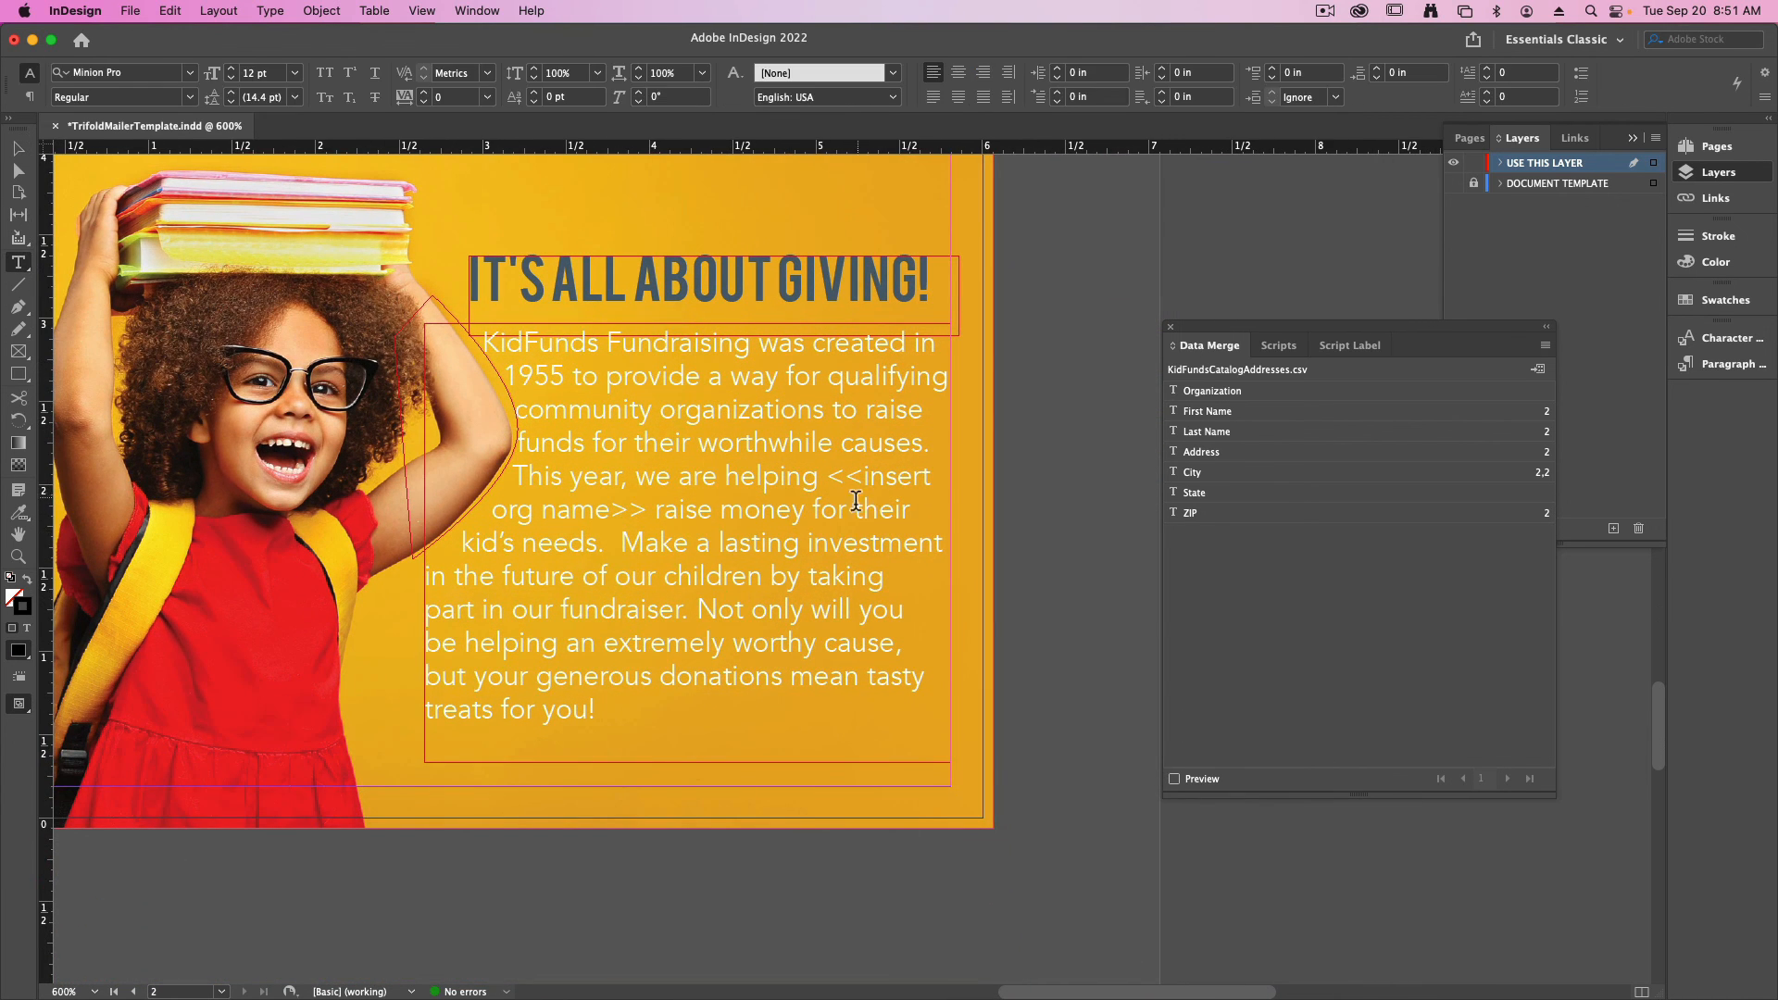
drag(826, 479, 644, 521)
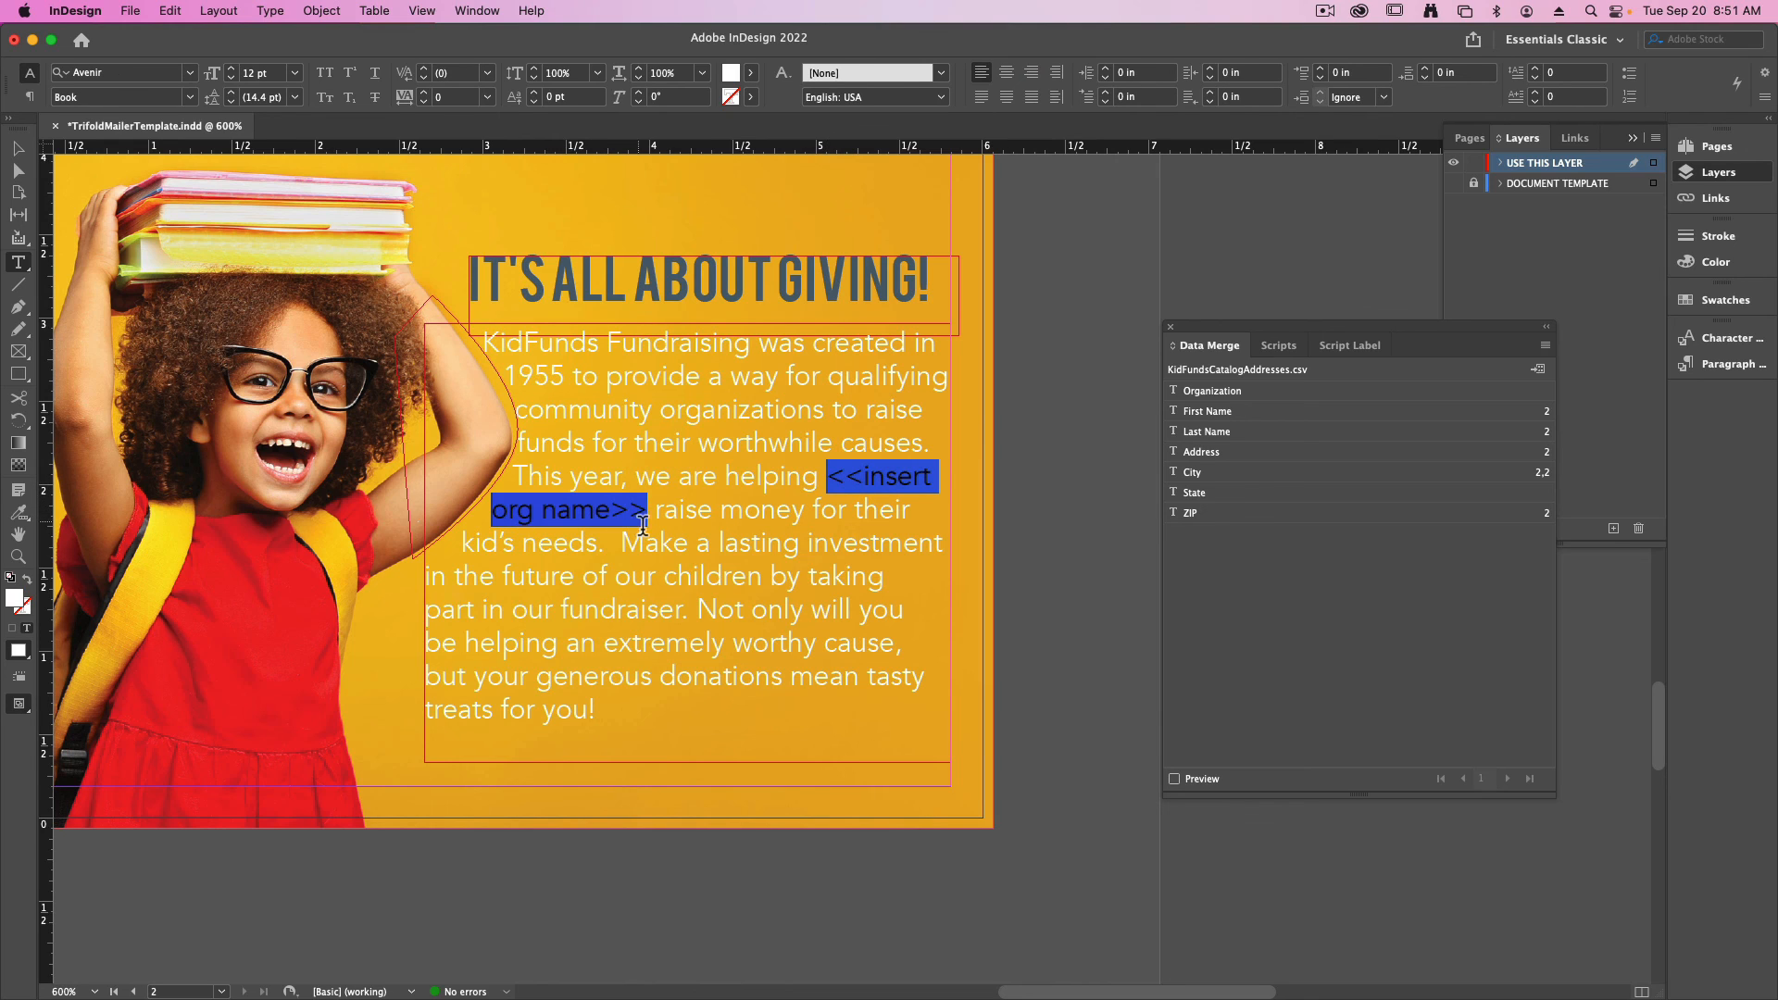
click(1213, 397)
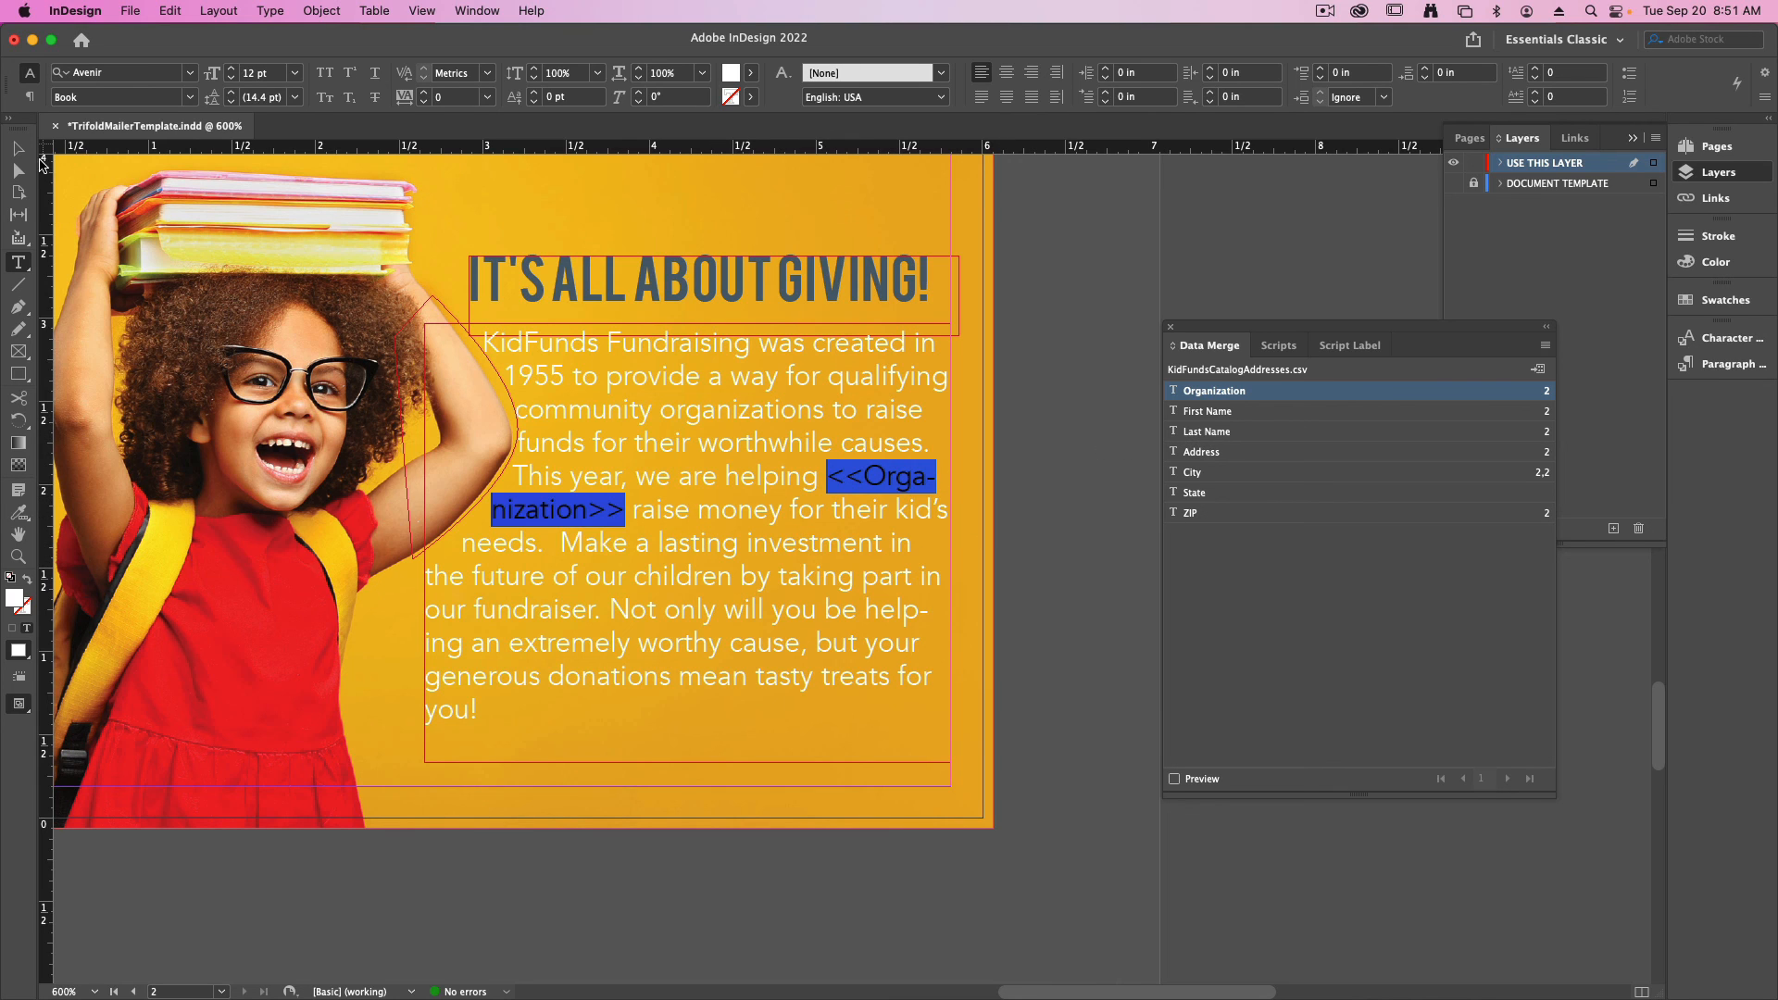
click(21, 150)
click(1018, 648)
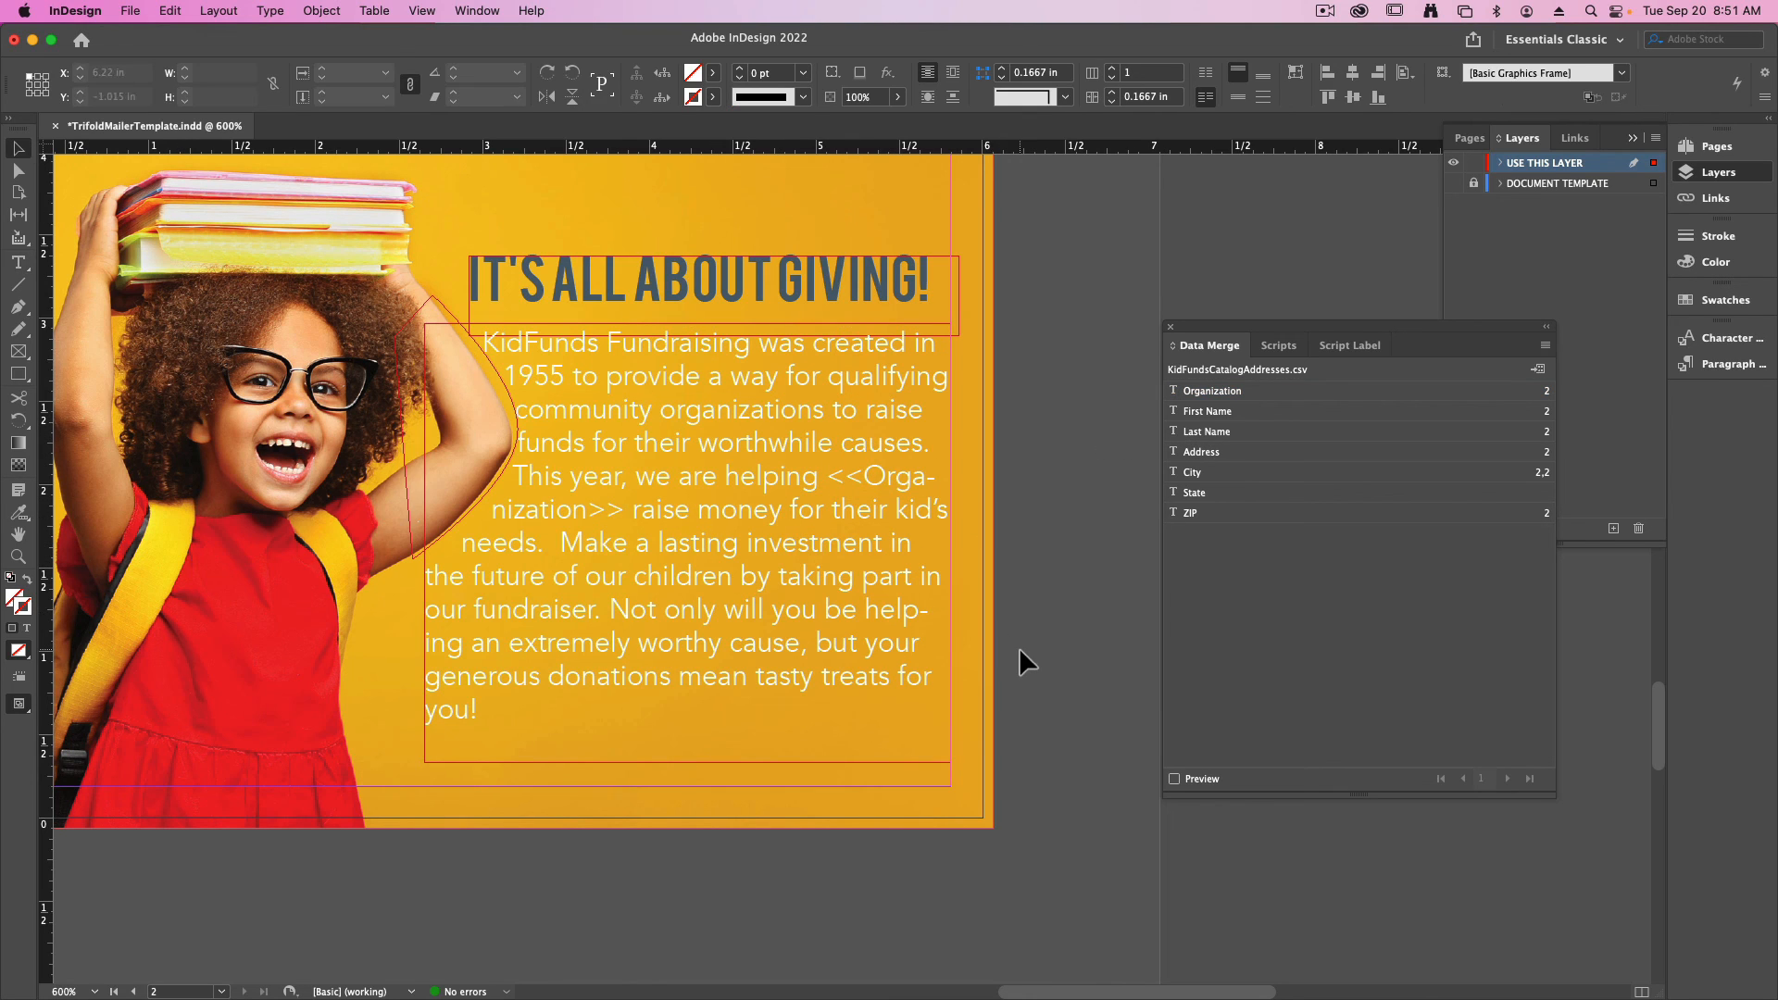
- Close the floating Data Merge panel
key(super+minus)
key(super+minus)
drag(1052, 524, 1065, 905)
drag(988, 635, 926, 530)
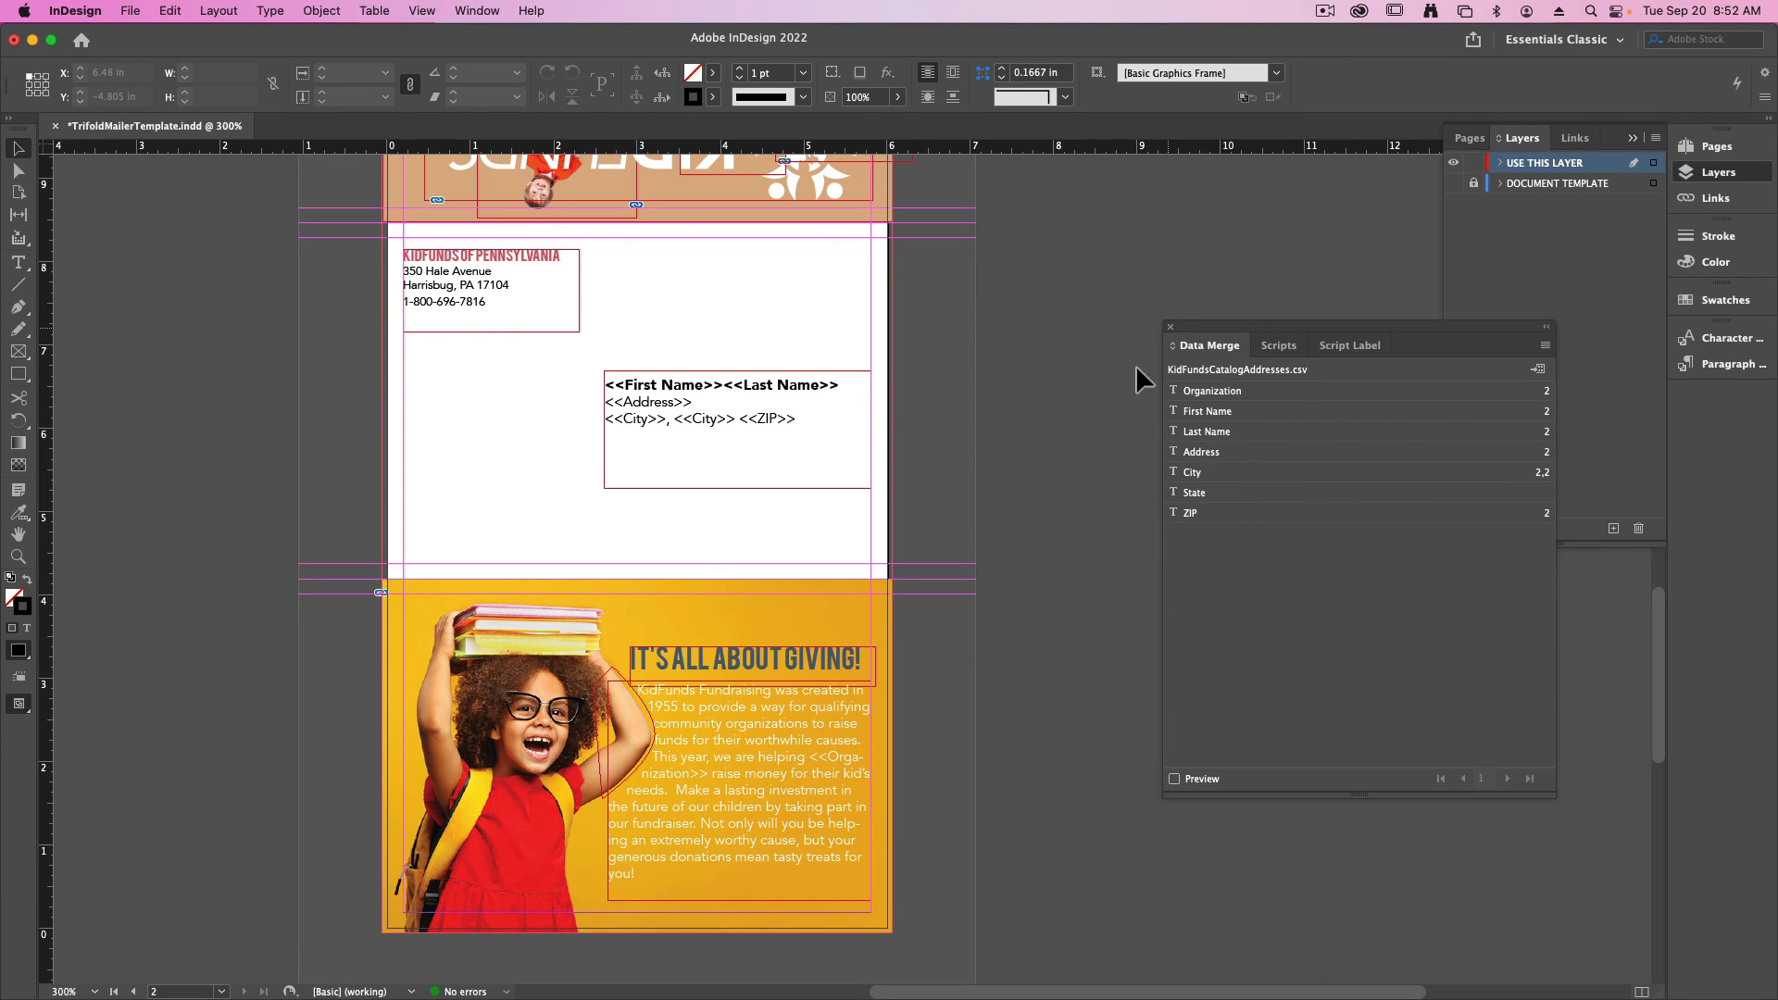
click(1170, 326)
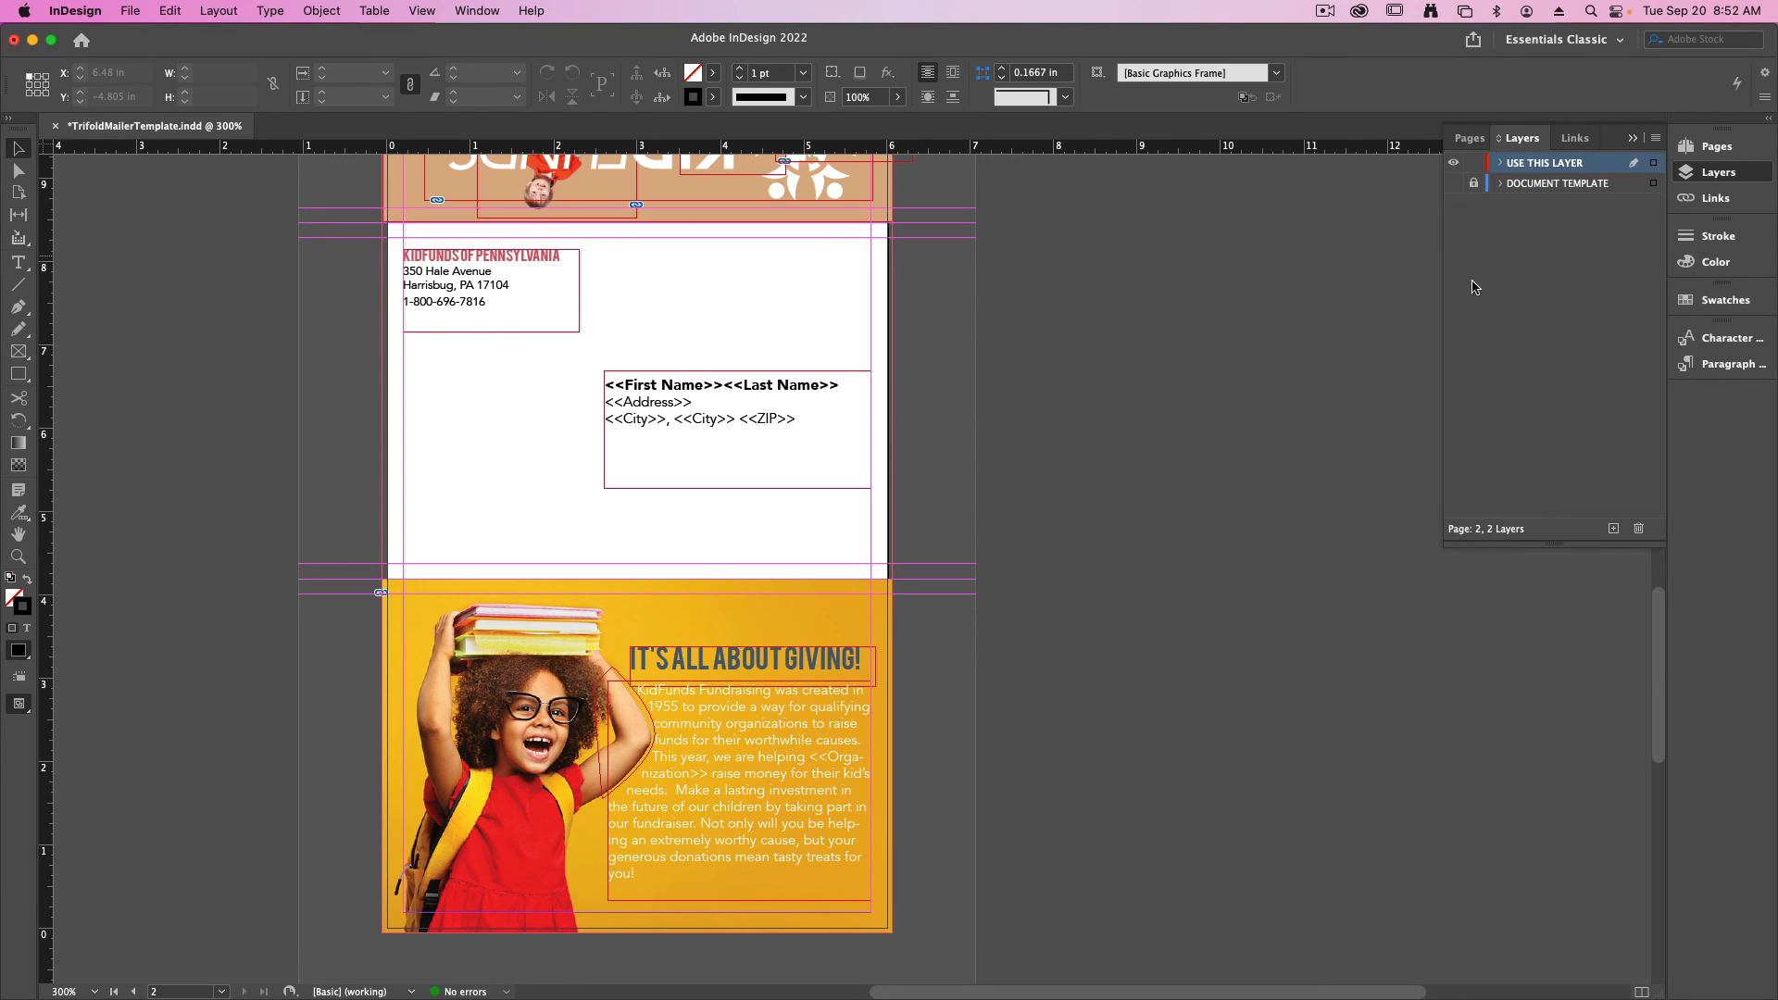
- Rotate the spread view of page 2 by 90° counterclockwise
click(1728, 151)
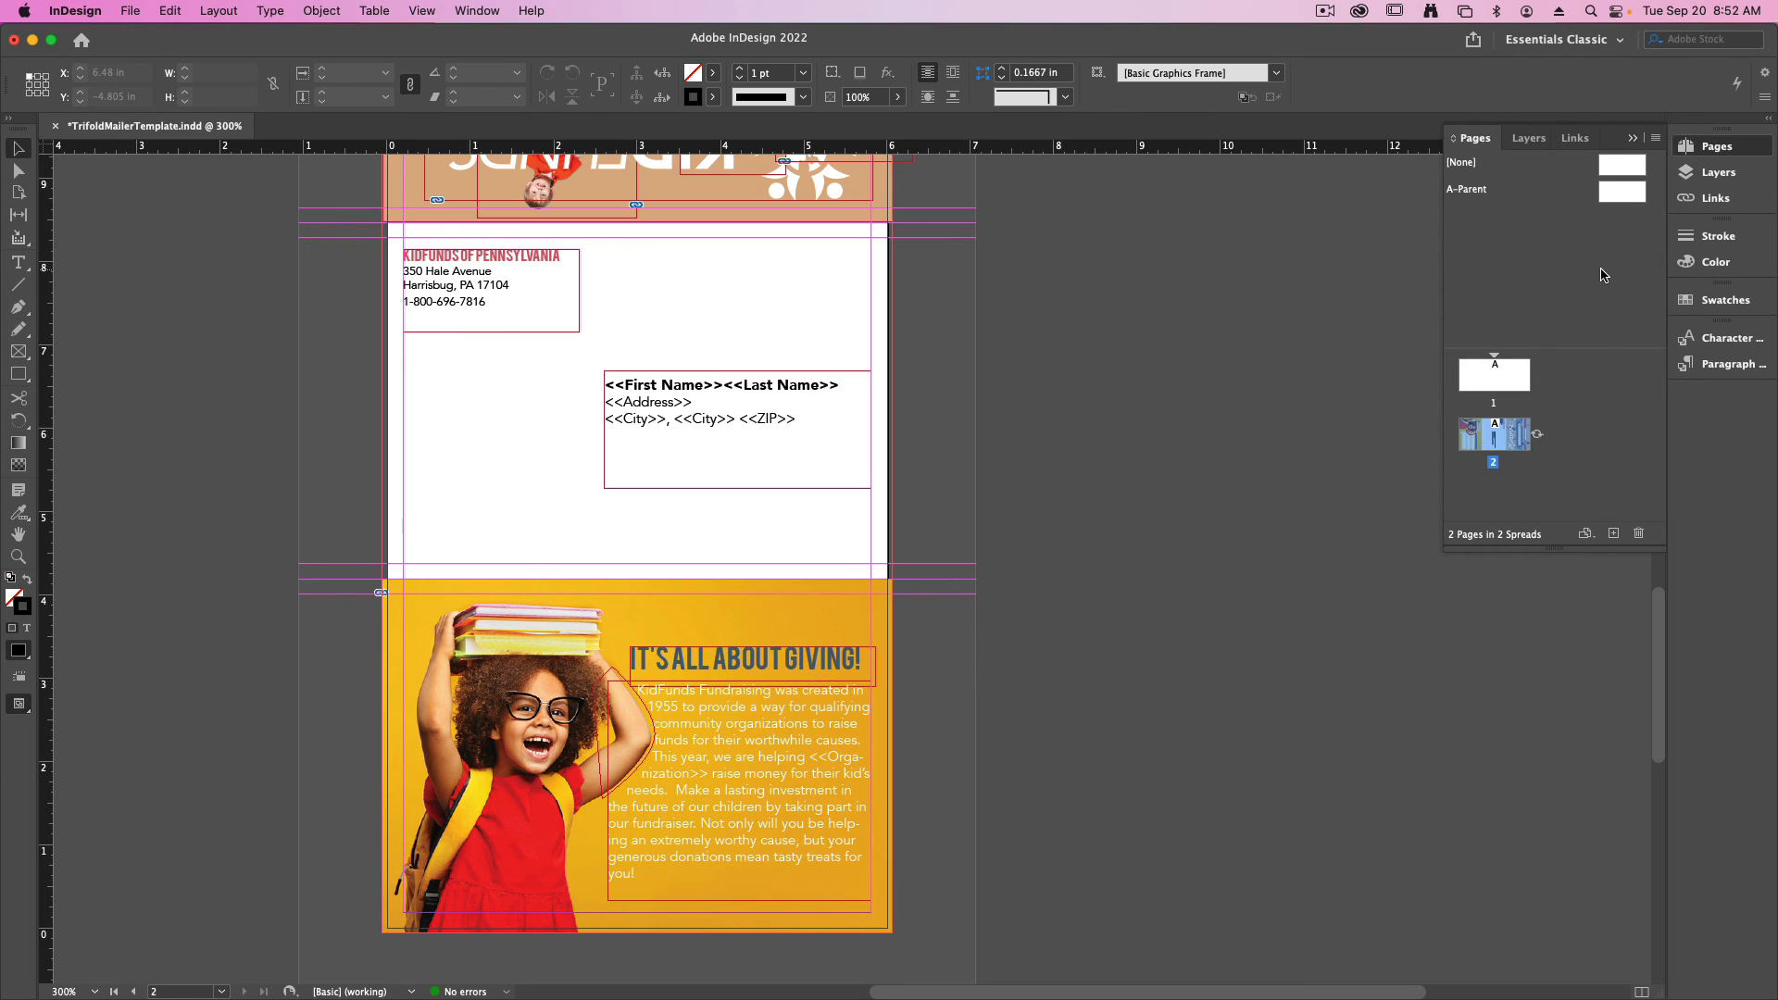
right_click(1500, 448)
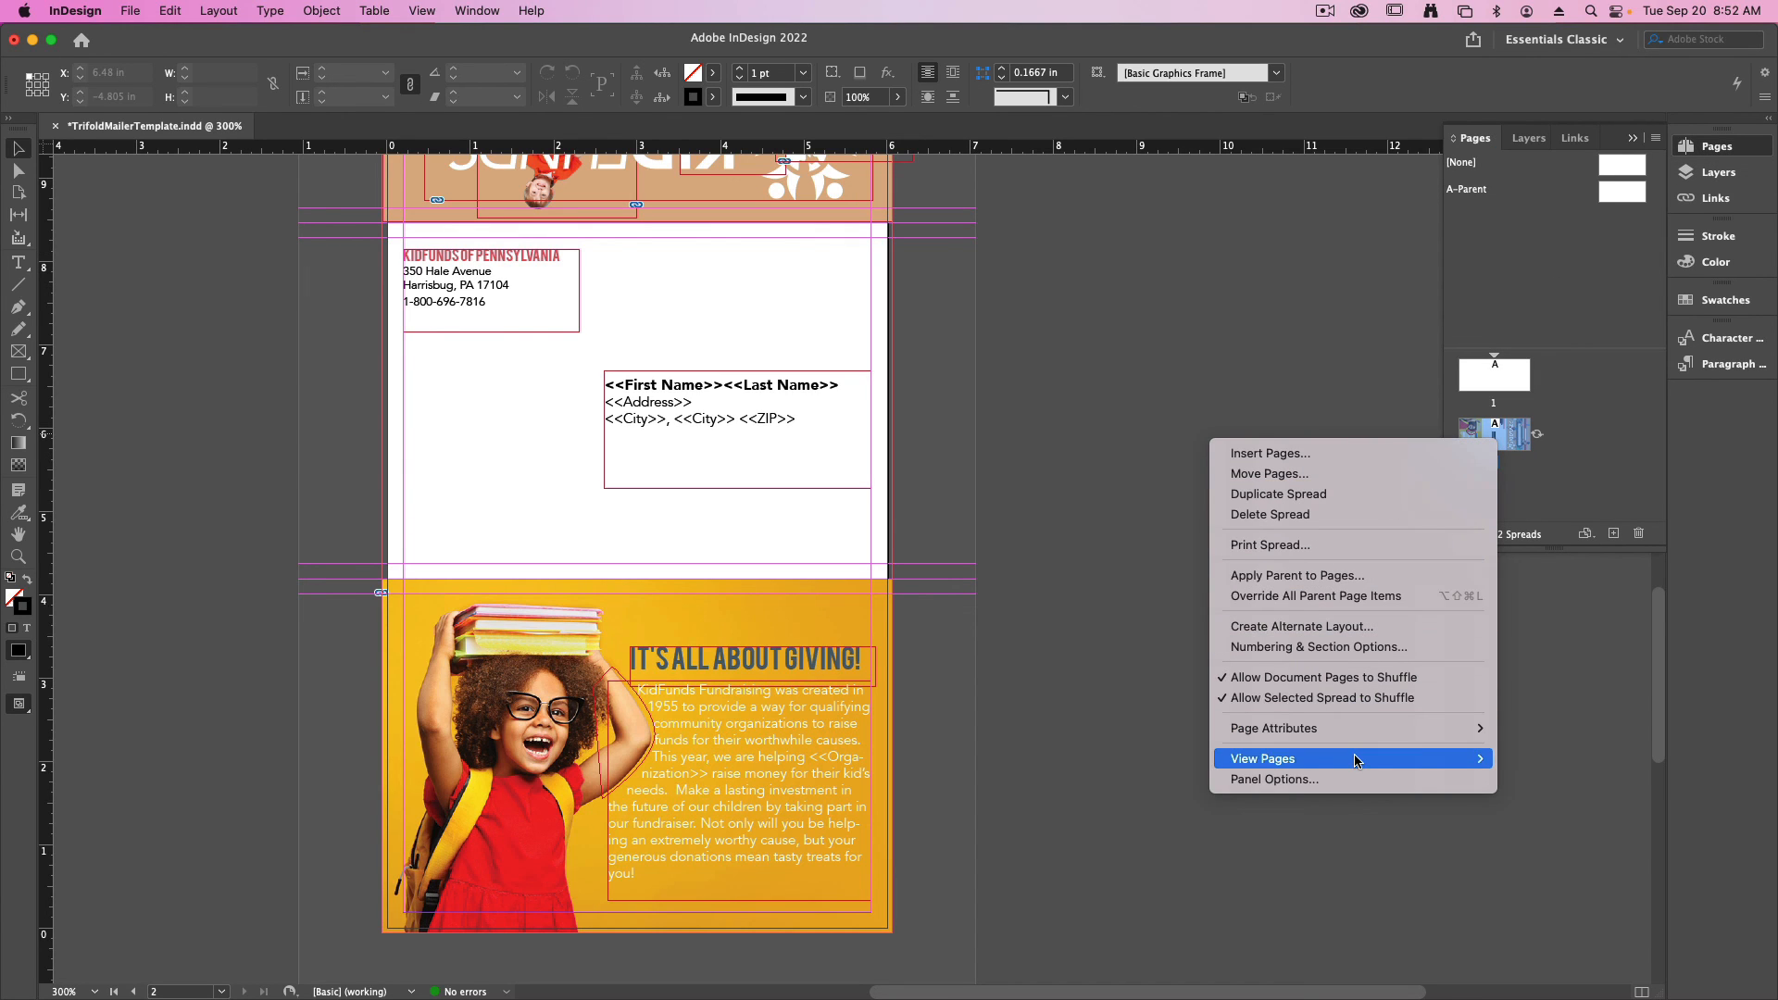
mouse_move(1371, 761)
mouse_move(1389, 727)
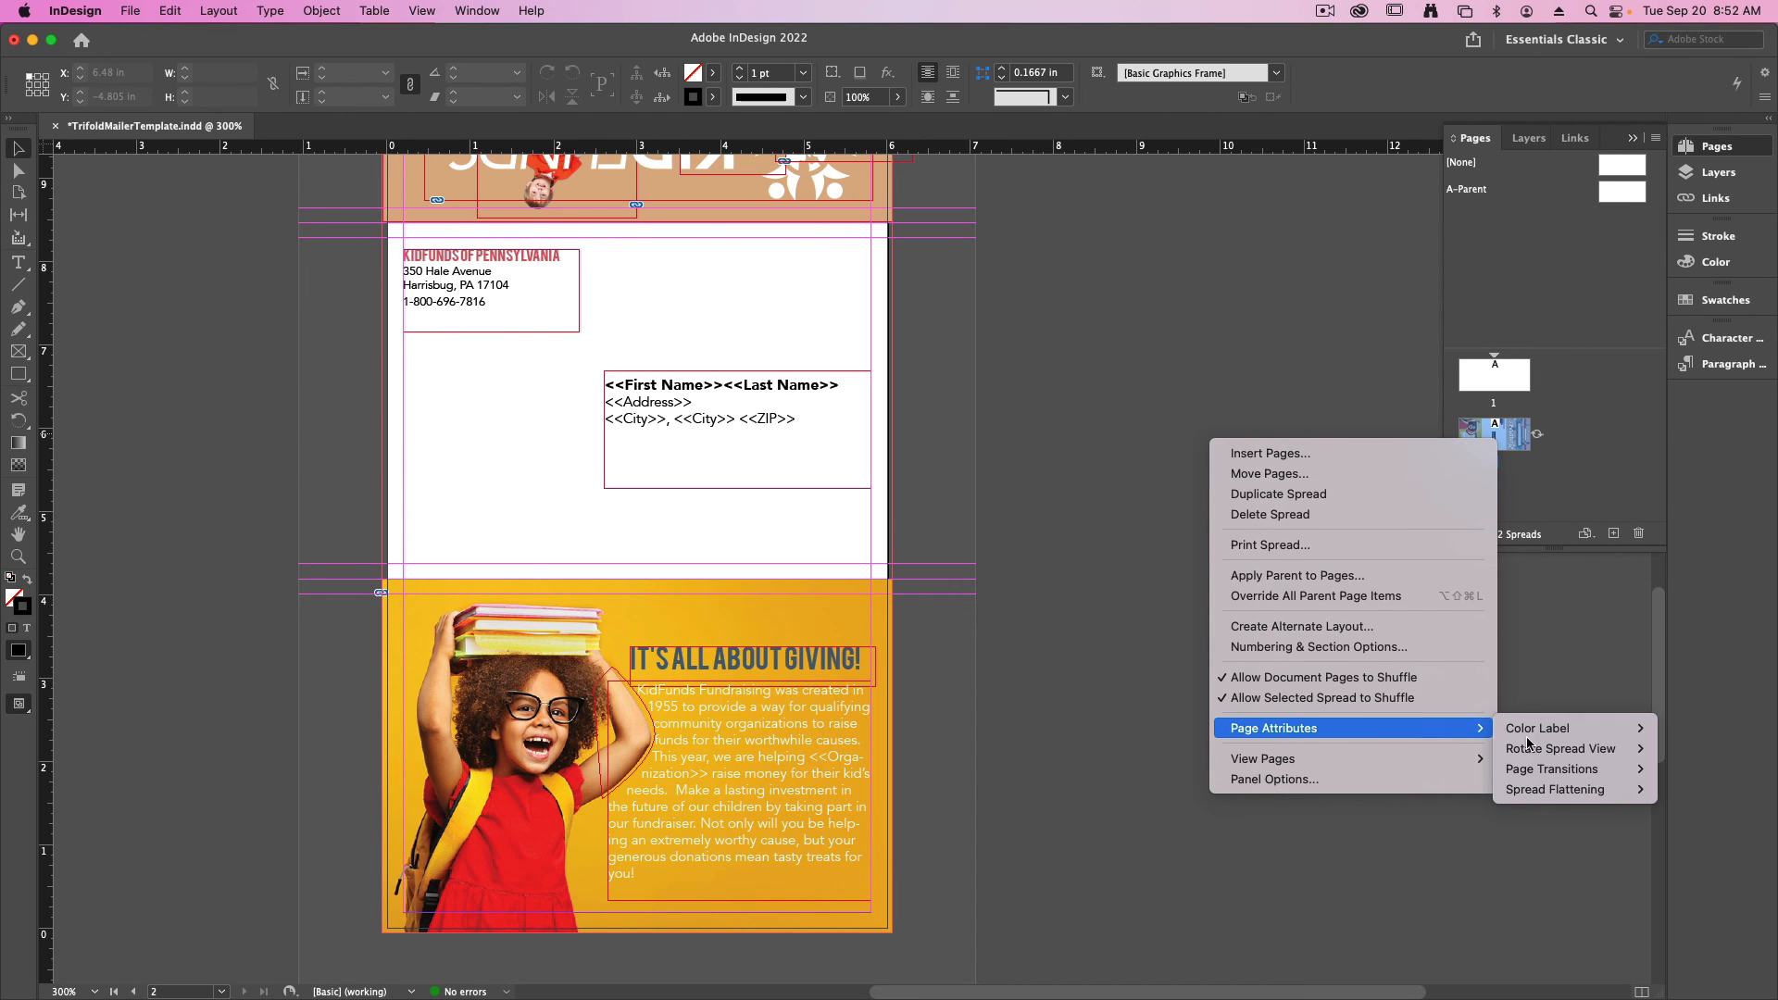
mouse_move(1578, 772)
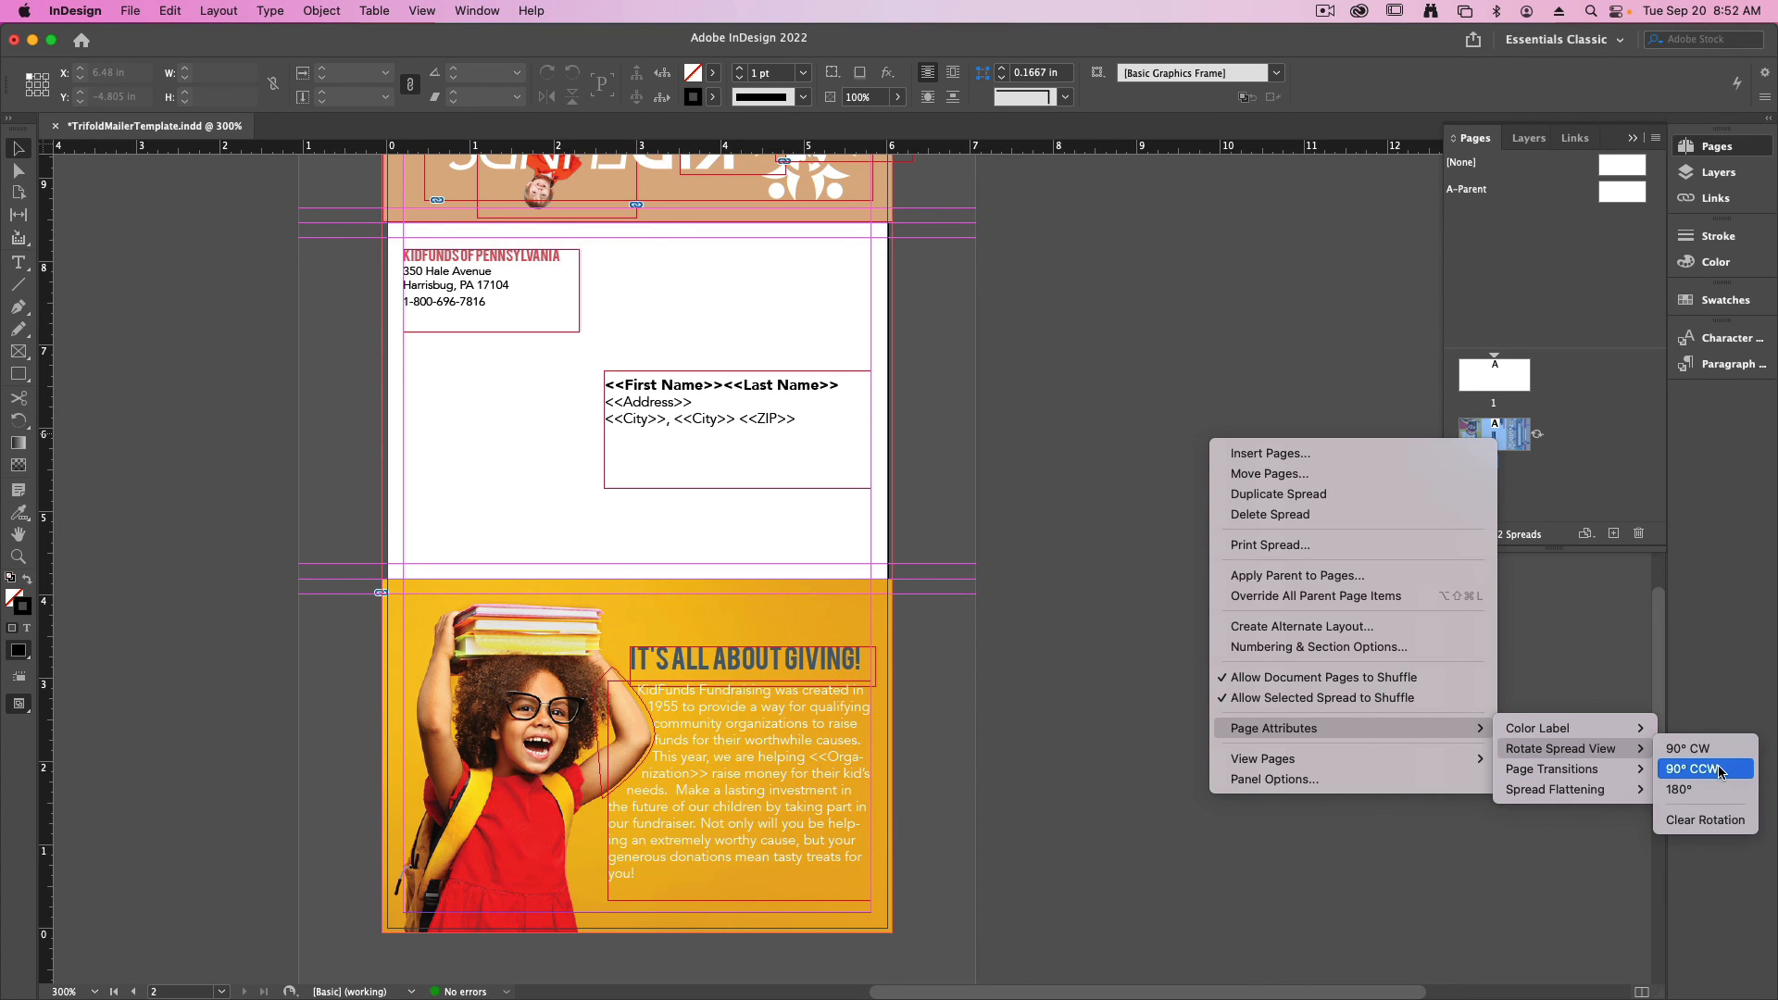
click(1719, 772)
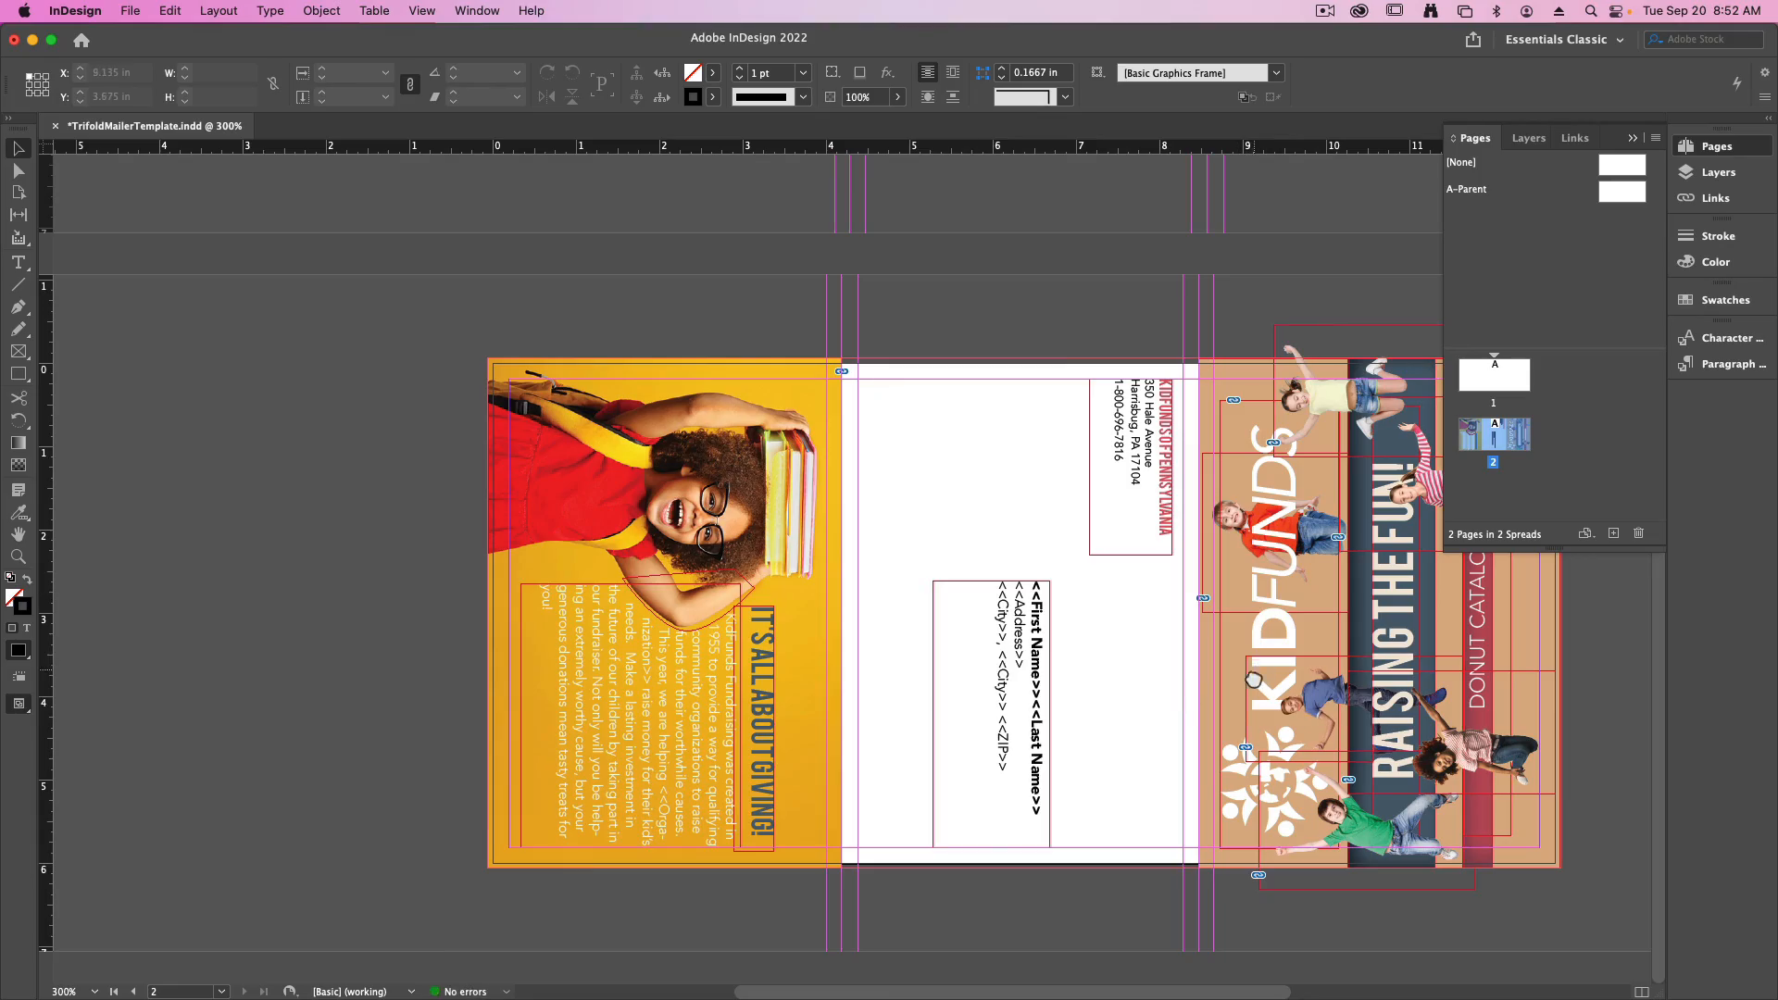